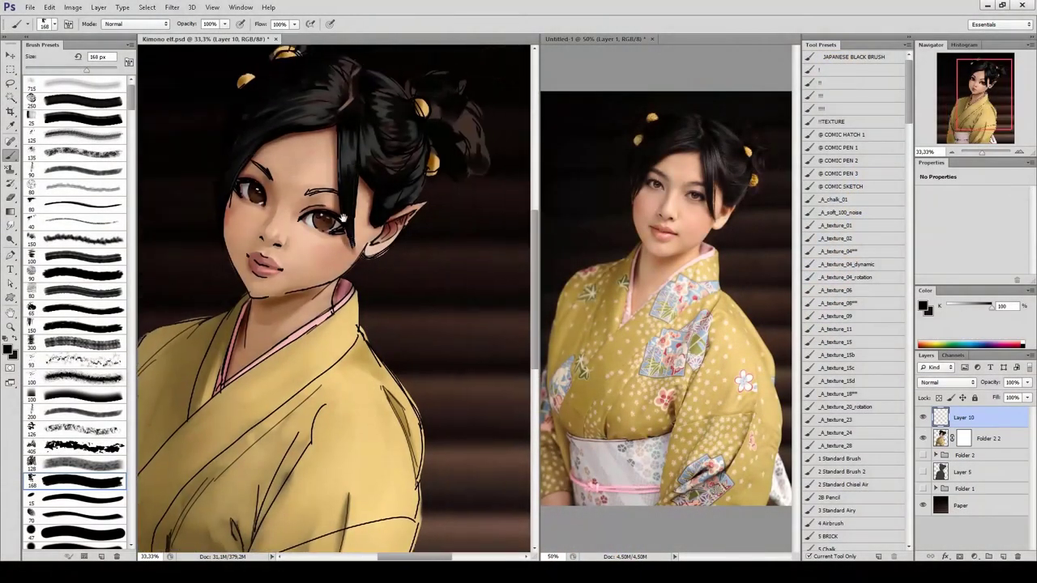
# Paint a lighter grey streak into the hair, then repaint strands above the ear with a 40 px brush.
pyautogui.press(']')
pyautogui.press(']')
pyautogui.press(']')
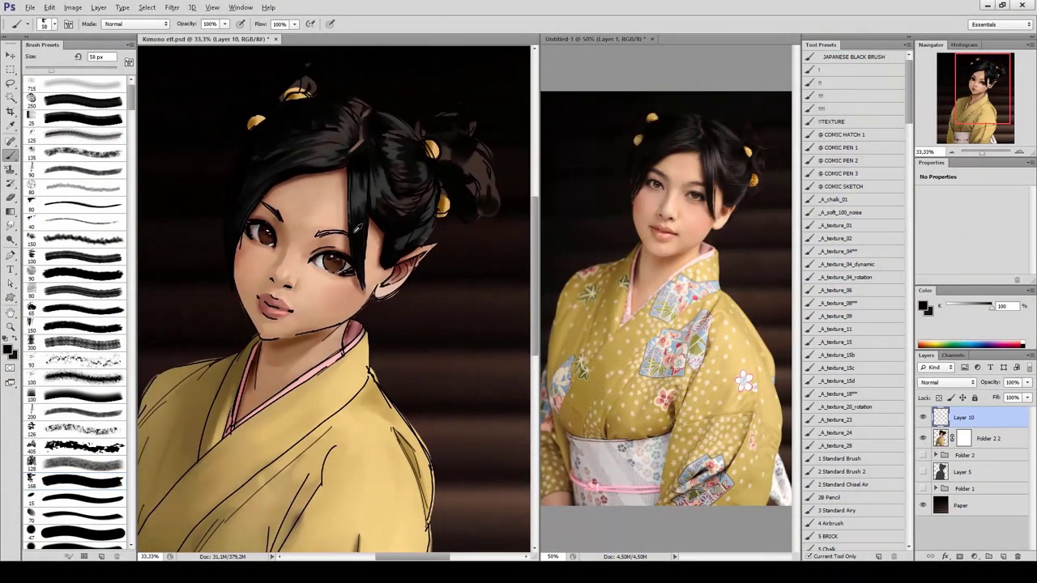
pyautogui.keyDown('alt'); pyautogui.click(356, 182); pyautogui.keyUp('alt')
pyautogui.moveTo(358, 173)
pyautogui.mouseDown()
pyautogui.moveTo(350, 199)
pyautogui.moveTo(360, 202)
pyautogui.mouseUp()
pyautogui.click(81, 222)
pyautogui.keyDown('alt'); pyautogui.click(360, 145); pyautogui.keyUp('alt')
# Sample lighter and darker hair greys using a 150 px brush, reduced slightly.
pyautogui.keyDown('alt'); pyautogui.click(362, 188); pyautogui.keyUp('alt')
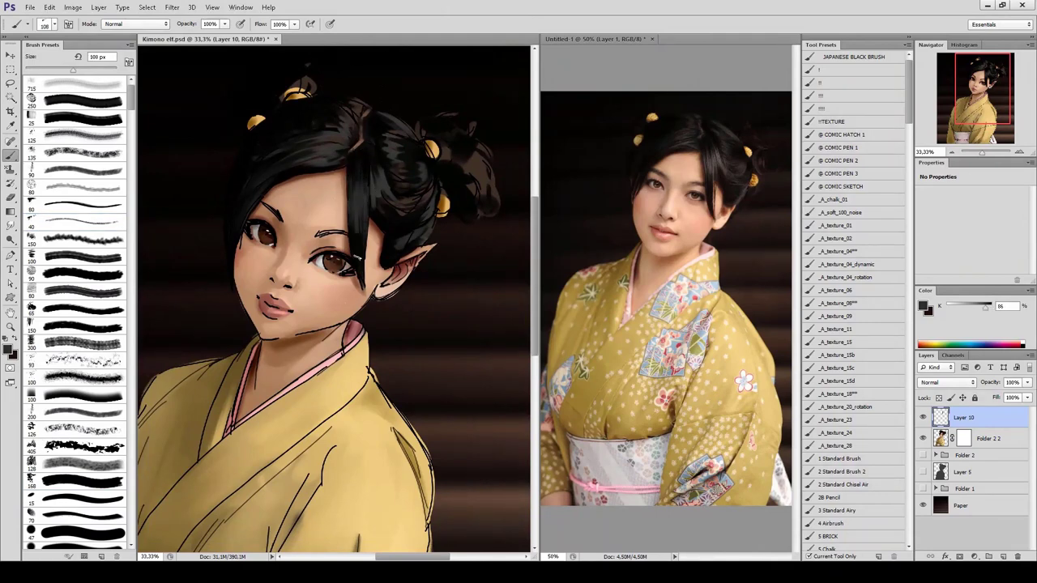
pyautogui.keyDown('alt'); pyautogui.click(354, 231); pyautogui.keyUp('alt')
pyautogui.click(50, 324)
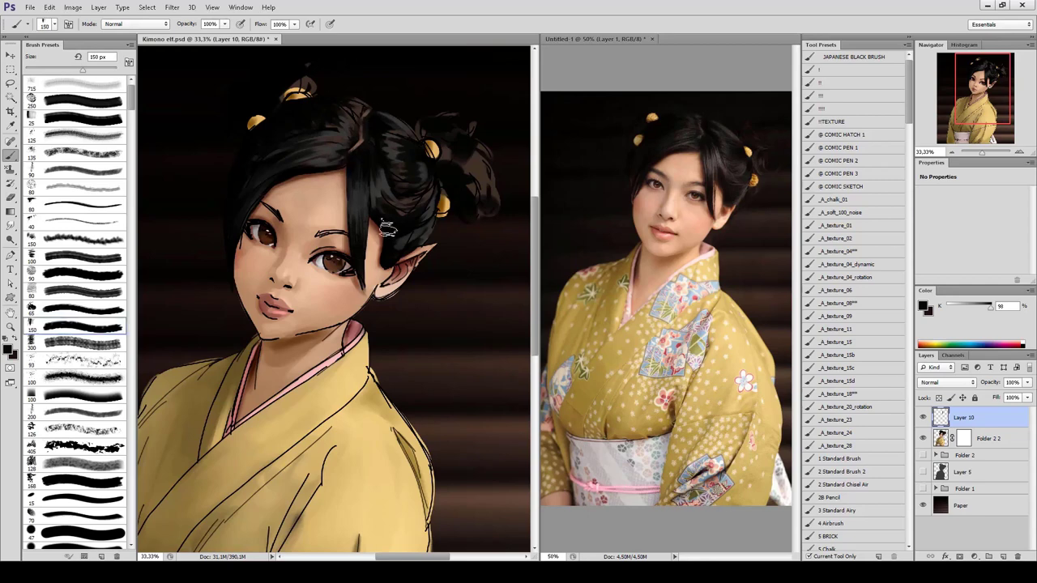
pyautogui.press('[')
pyautogui.press('[')
pyautogui.press('[')
pyautogui.keyDown('alt'); pyautogui.click(381, 186); pyautogui.keyUp('alt')
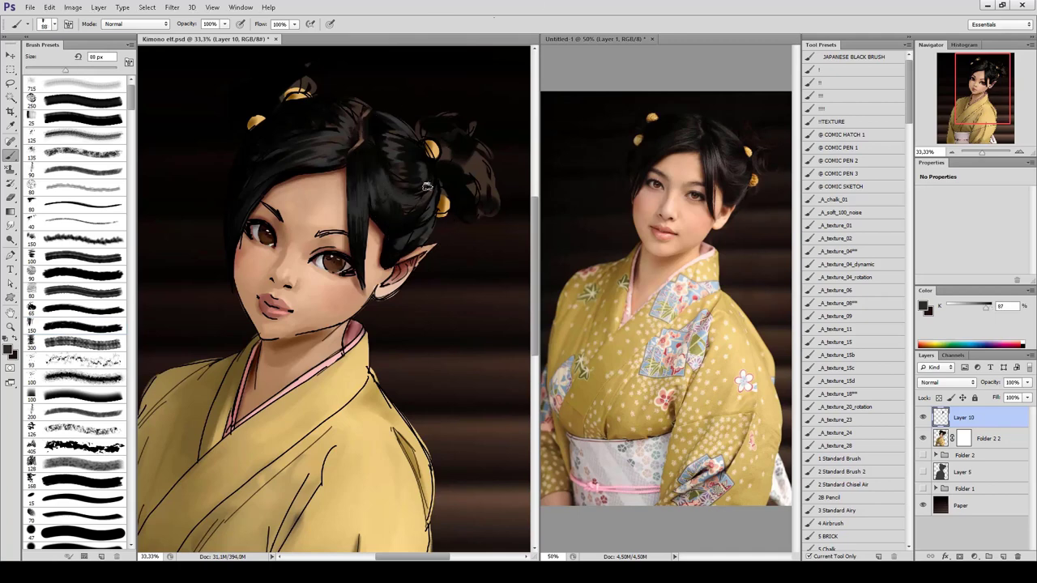
pyautogui.keyDown('alt'); pyautogui.click(396, 158); pyautogui.keyUp('alt')
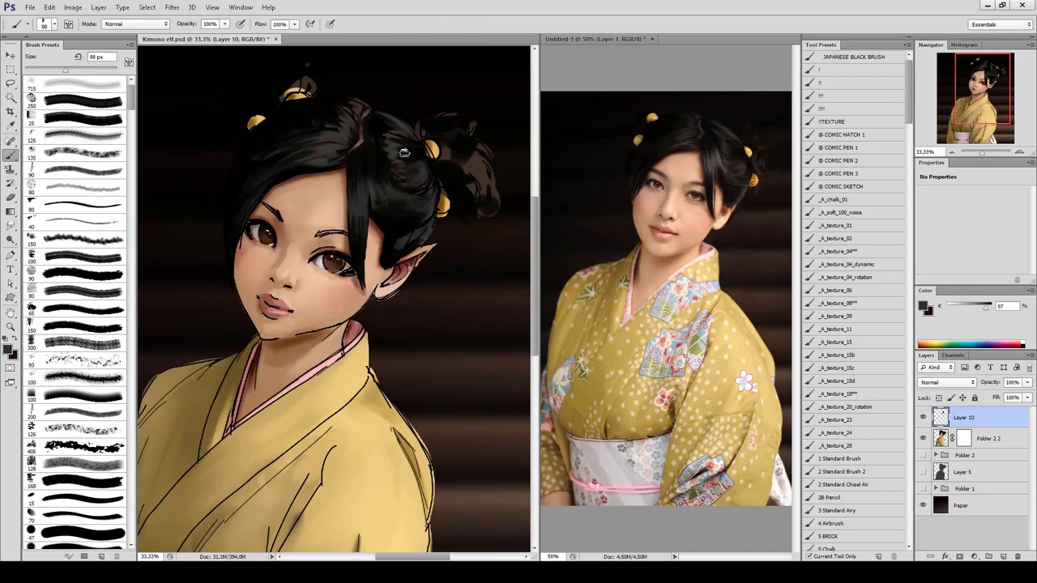
pyautogui.keyDown('alt'); pyautogui.click(398, 174); pyautogui.keyUp('alt')
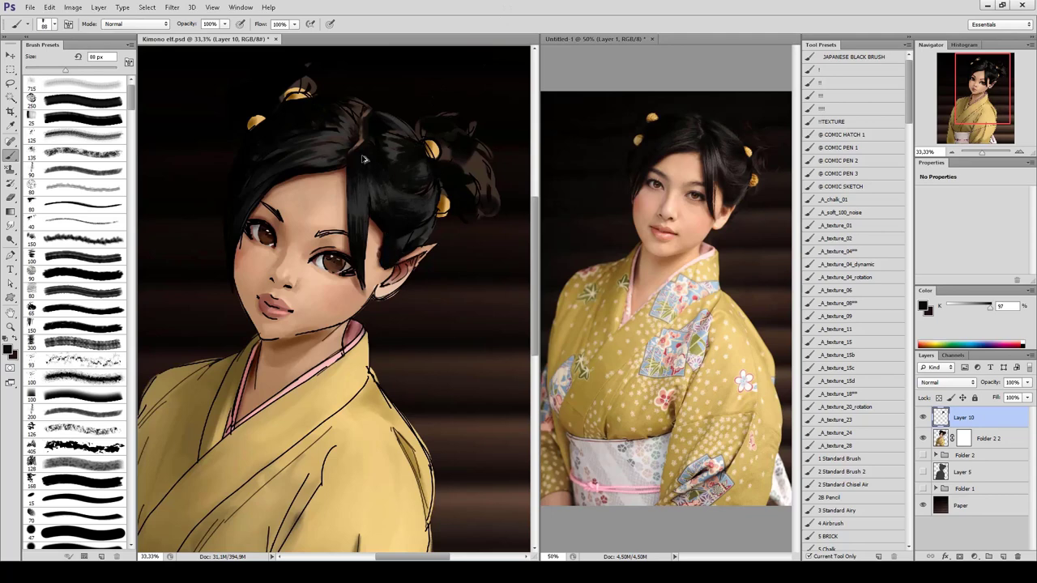
# With a 43 px brush, paint lighter strands on the hair near the ear.
pyautogui.click(54, 481)
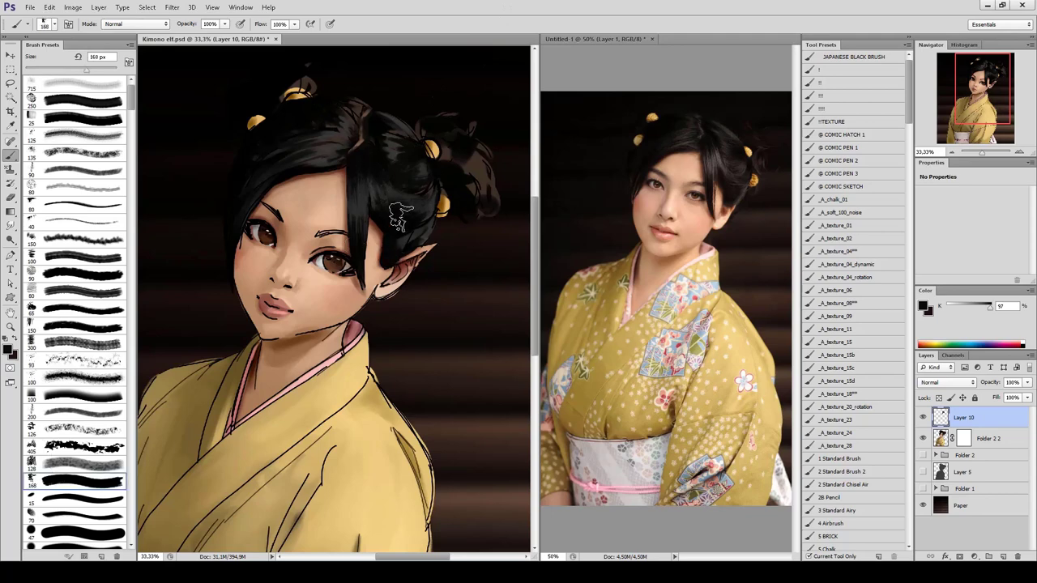
pyautogui.keyDown('alt'); pyautogui.click(402, 234); pyautogui.keyUp('alt')
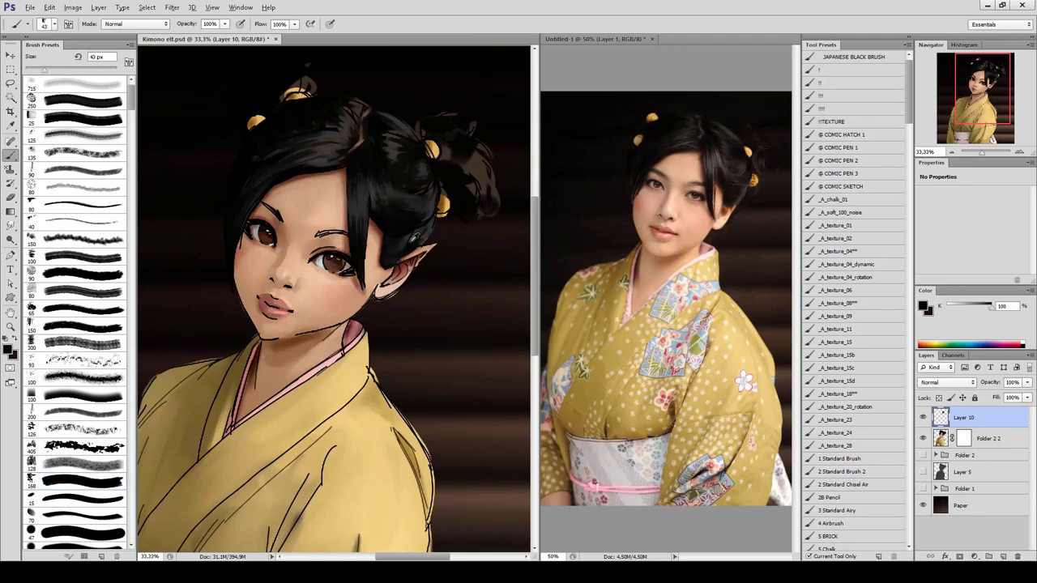
pyautogui.keyDown('alt'); pyautogui.click(432, 231); pyautogui.keyUp('alt')
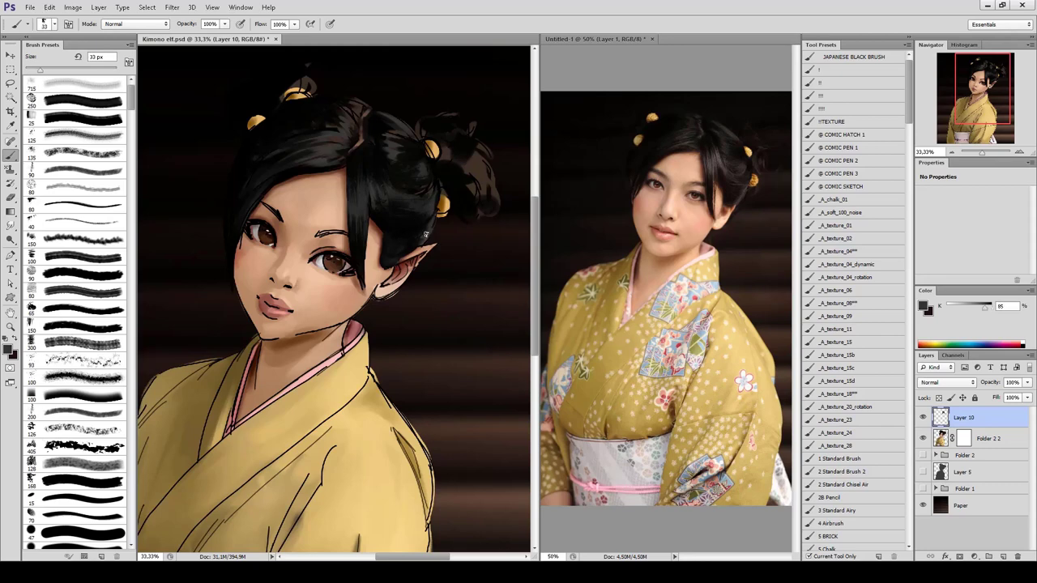
pyautogui.moveTo(420, 238); pyautogui.dragTo(405, 251)
pyautogui.keyDown('alt'); pyautogui.click(406, 225); pyautogui.keyUp('alt')
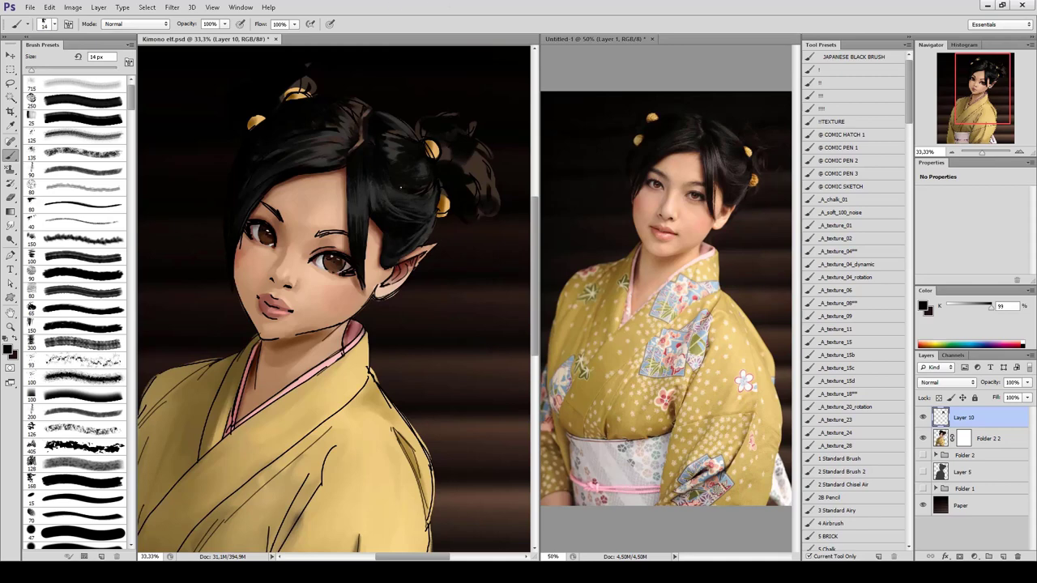
pyautogui.keyDown('alt'); pyautogui.click(414, 185); pyautogui.keyUp('alt')
pyautogui.keyDown('alt'); pyautogui.click(414, 150); pyautogui.keyUp('alt')
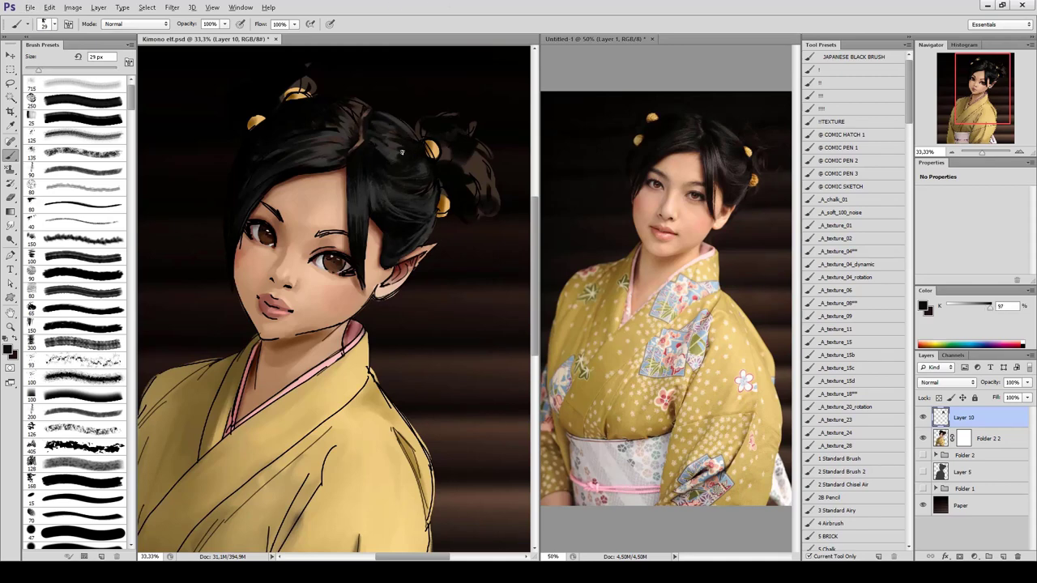
# Add a faint dark stroke at the crown and a near-black strand down through the hair.
pyautogui.keyDown('alt'); pyautogui.click(406, 121); pyautogui.keyUp('alt')
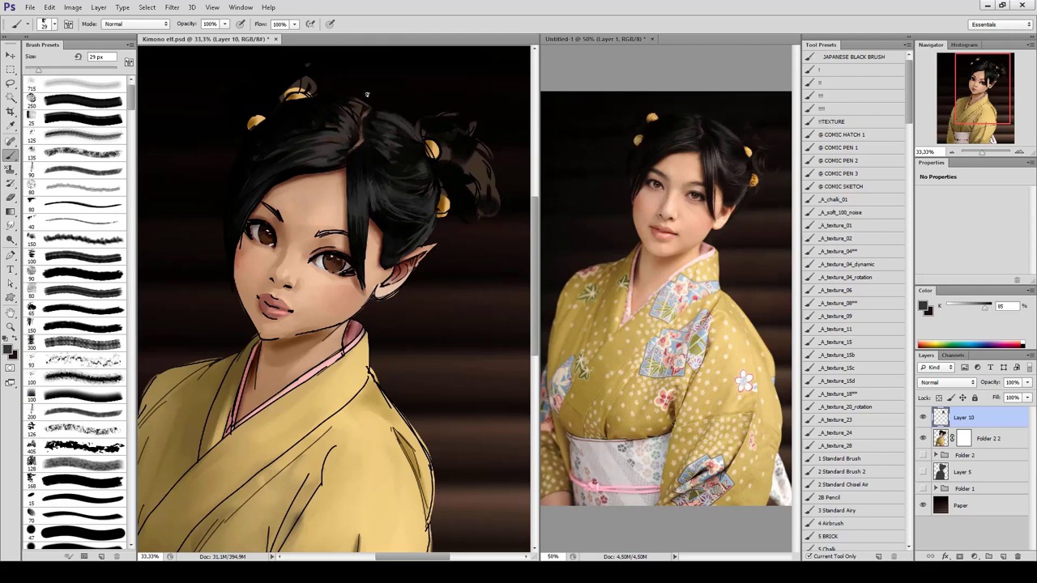
pyautogui.keyDown('alt'); pyautogui.click(399, 125); pyautogui.keyUp('alt')
pyautogui.moveTo(381, 119); pyautogui.dragTo(416, 133)
pyautogui.keyDown('alt'); pyautogui.click(436, 185); pyautogui.keyUp('alt')
pyautogui.keyDown('alt'); pyautogui.click(440, 183); pyautogui.keyUp('alt')
pyautogui.moveTo(441, 181); pyautogui.dragTo(435, 201)
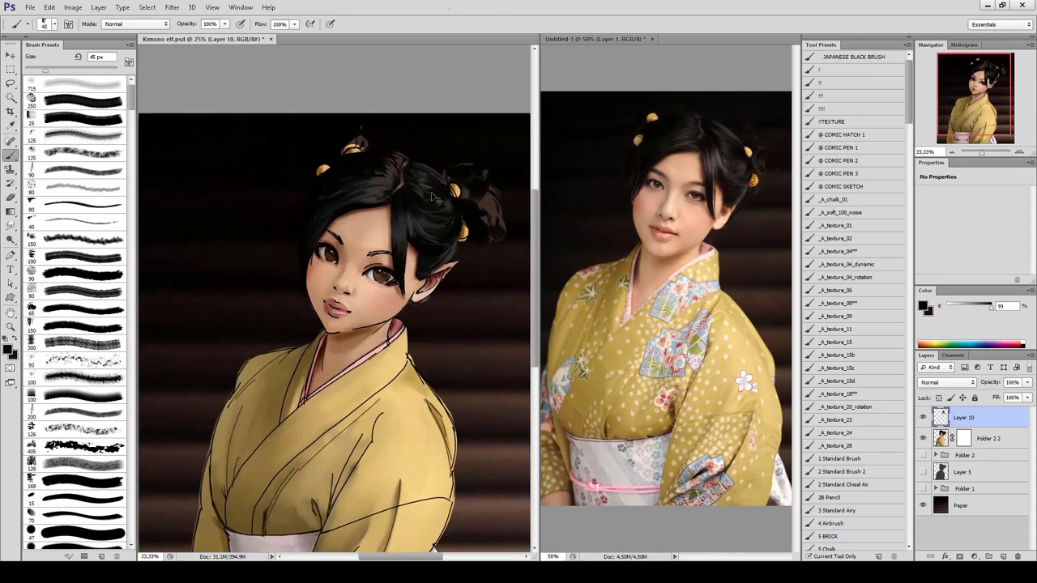
# Reposition the view and sample light and near-black hair greys with 20–79 px brushes.
pyautogui.moveTo(355, 243)
pyautogui.mouseDown()
pyautogui.moveTo(386, 235)
pyautogui.moveTo(374, 234)
pyautogui.mouseUp()
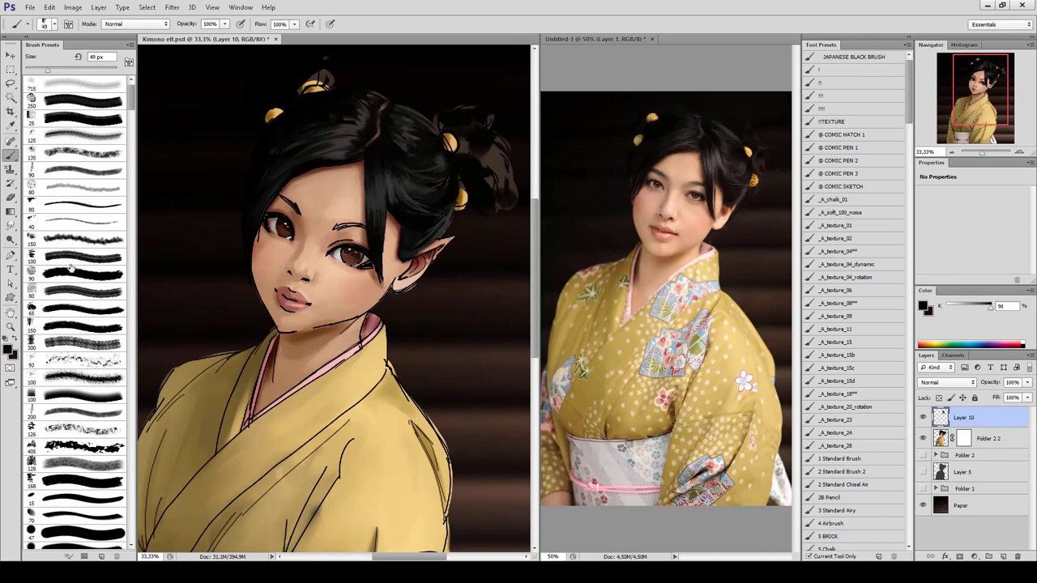
pyautogui.scroll(-5, 72, 269)
pyautogui.scroll(-5, 71, 268)
pyautogui.click(85, 445)
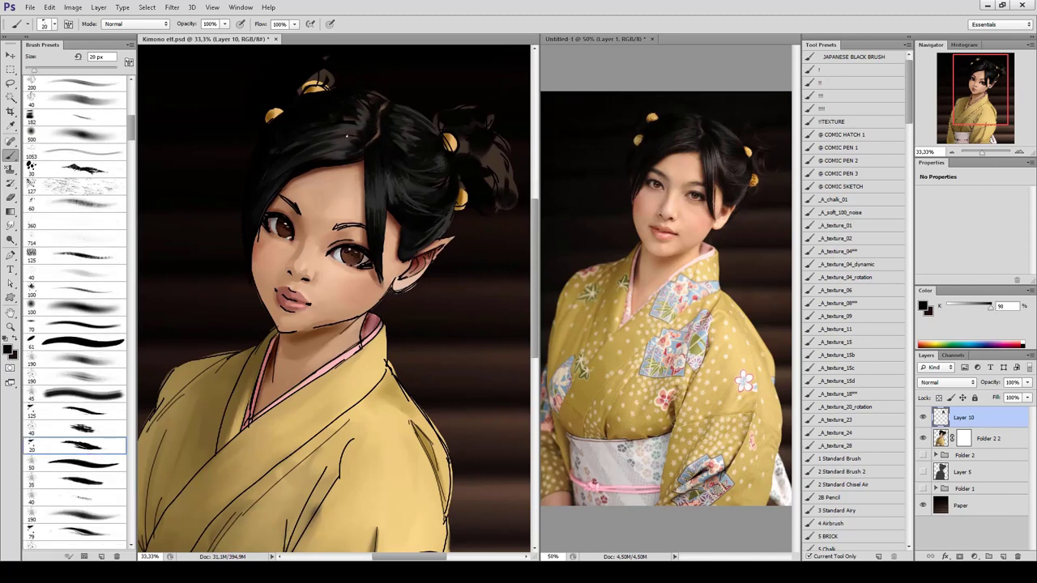
pyautogui.keyDown('alt'); pyautogui.click(347, 144); pyautogui.keyUp('alt')
pyautogui.keyDown('alt'); pyautogui.click(372, 132); pyautogui.keyUp('alt')
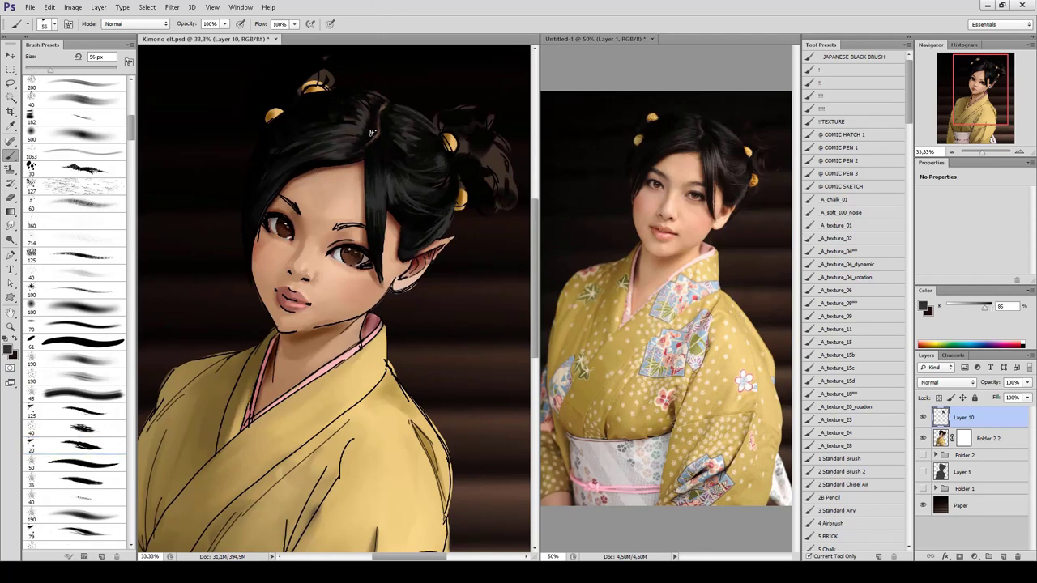
pyautogui.press('.')
pyautogui.keyDown('alt'); pyautogui.click(379, 96); pyautogui.keyUp('alt')
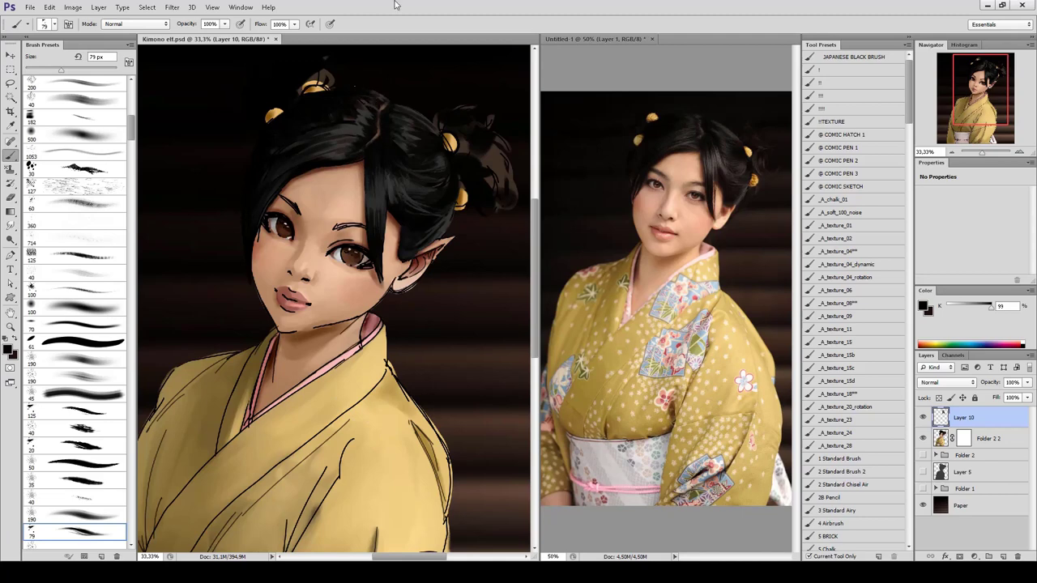
# Resize the brush between 104 and 200 px and sample lighter and darker hair tones.
pyautogui.moveTo(353, 151); pyautogui.dragTo(359, 137)
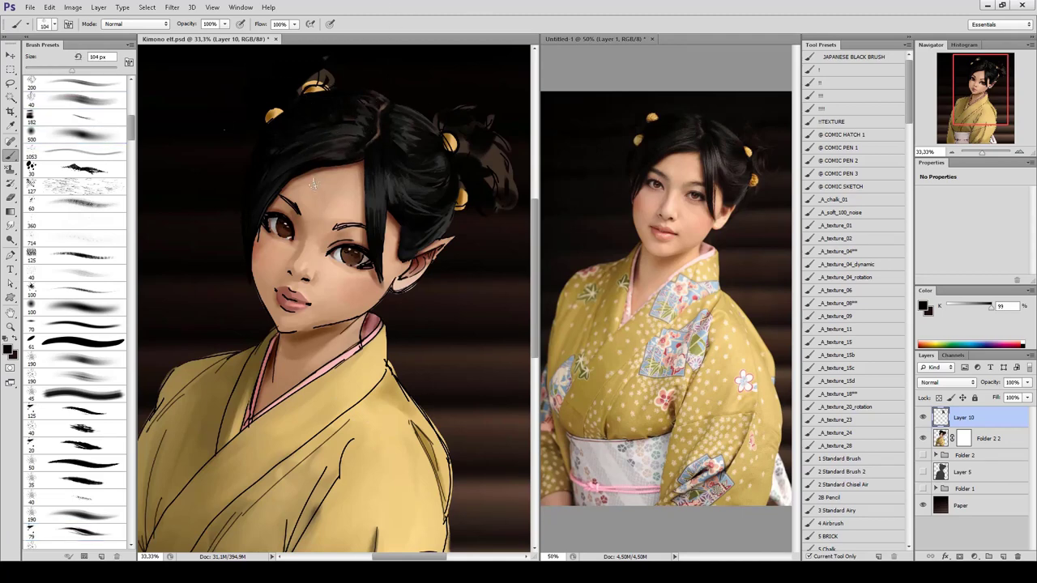
pyautogui.scroll(5, 81, 202)
pyautogui.click(81, 217)
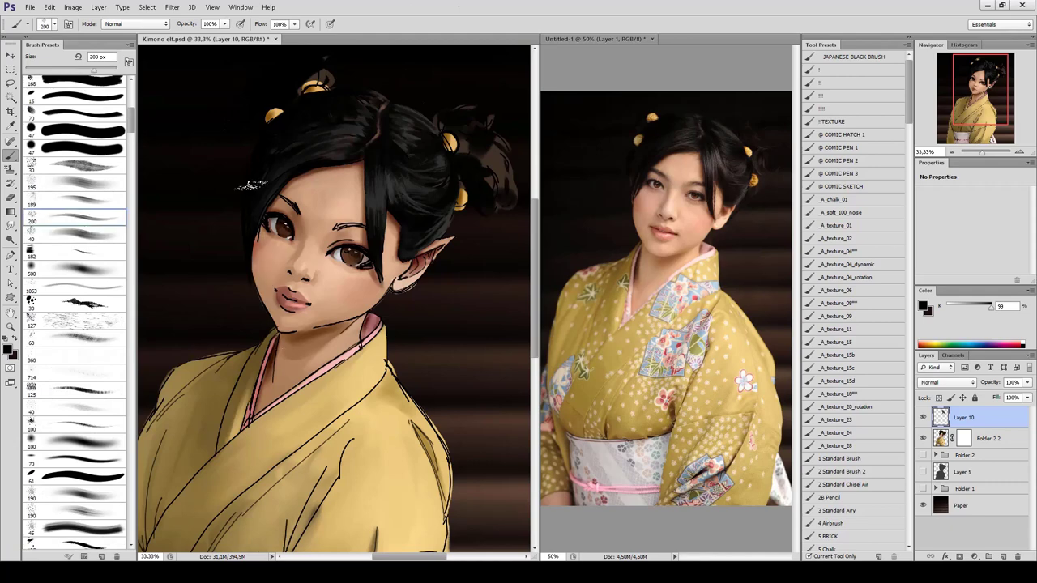
pyautogui.moveTo(476, 200); pyautogui.dragTo(358, 128)
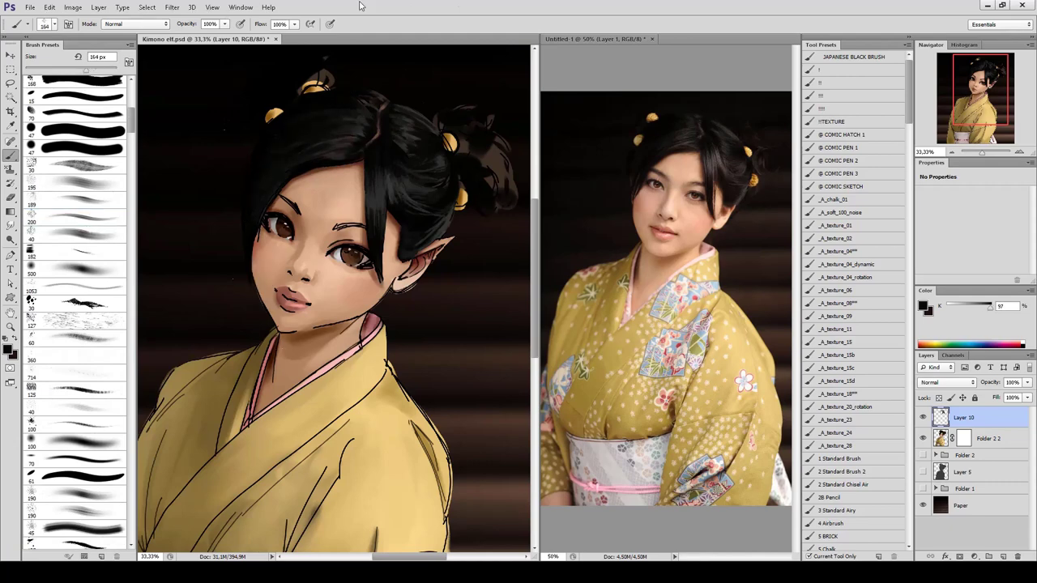
pyautogui.keyDown('alt'); pyautogui.click(255, 152); pyautogui.keyUp('alt')
pyautogui.keyDown('alt'); pyautogui.click(279, 154); pyautogui.keyUp('alt')
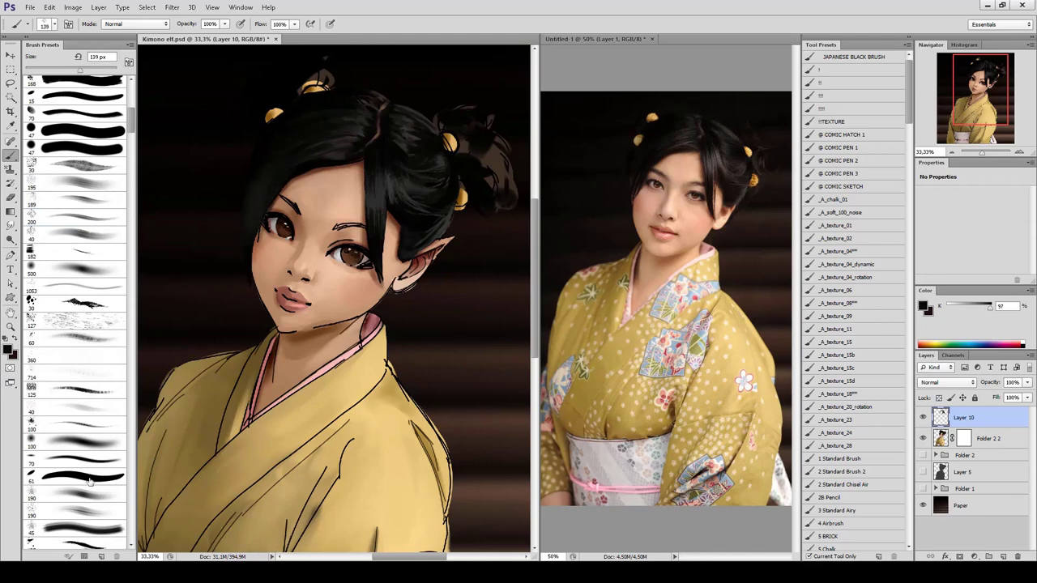
# Load the _A_texture_04_dynamic textured brush and sample black from the hair.
pyautogui.scroll(5, 90, 481)
pyautogui.click(78, 166)
pyautogui.click(865, 277)
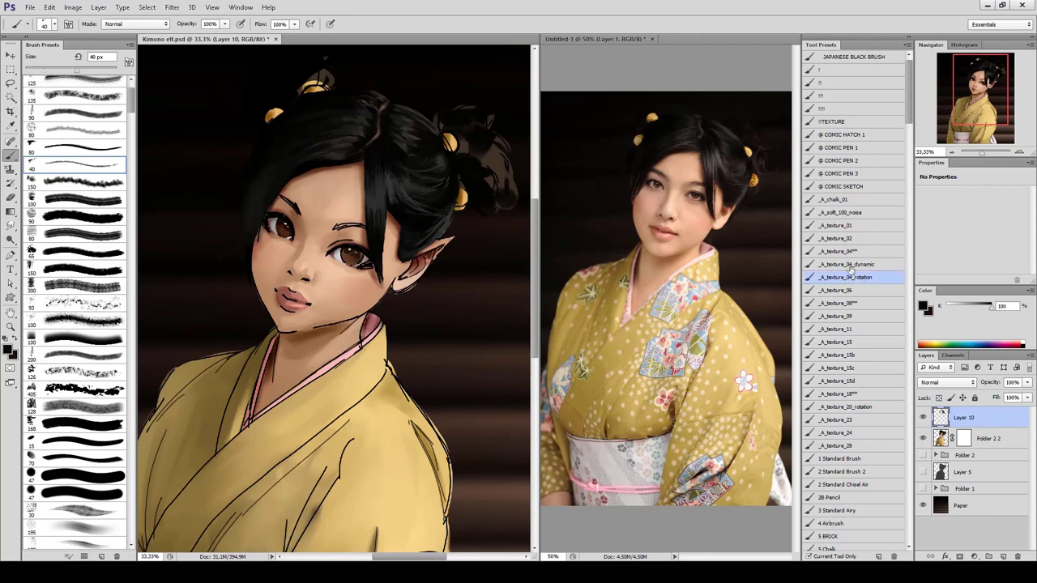
pyautogui.click(848, 264)
pyautogui.keyDown('alt'); pyautogui.click(293, 119); pyautogui.keyUp('alt')
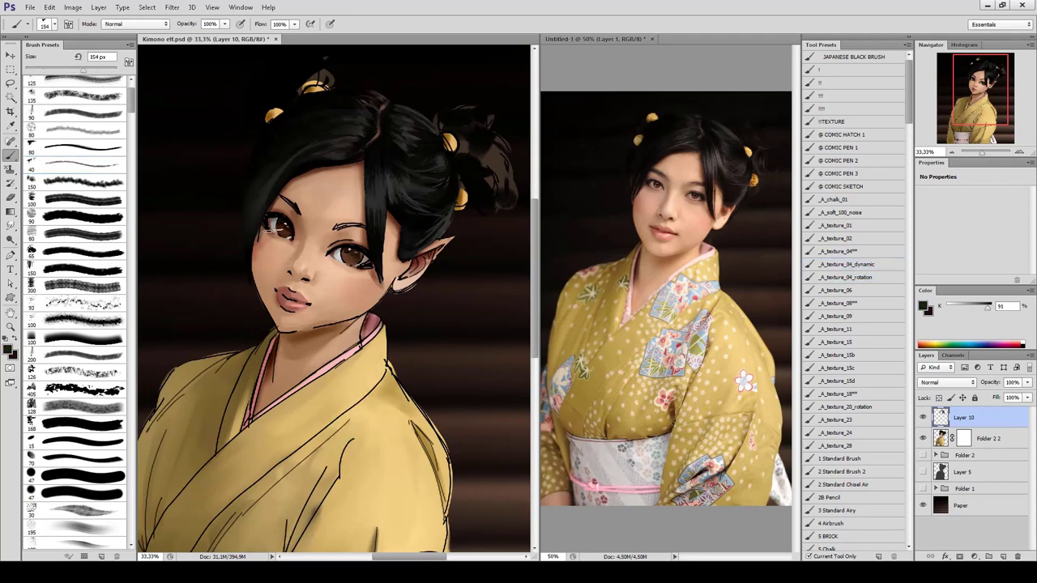
pyautogui.keyDown('alt'); pyautogui.click(232, 74); pyautogui.keyUp('alt')
# With a slightly enlarged 40 px brush, sample near-black and lighter greys for hair highlights.
pyautogui.click(79, 166)
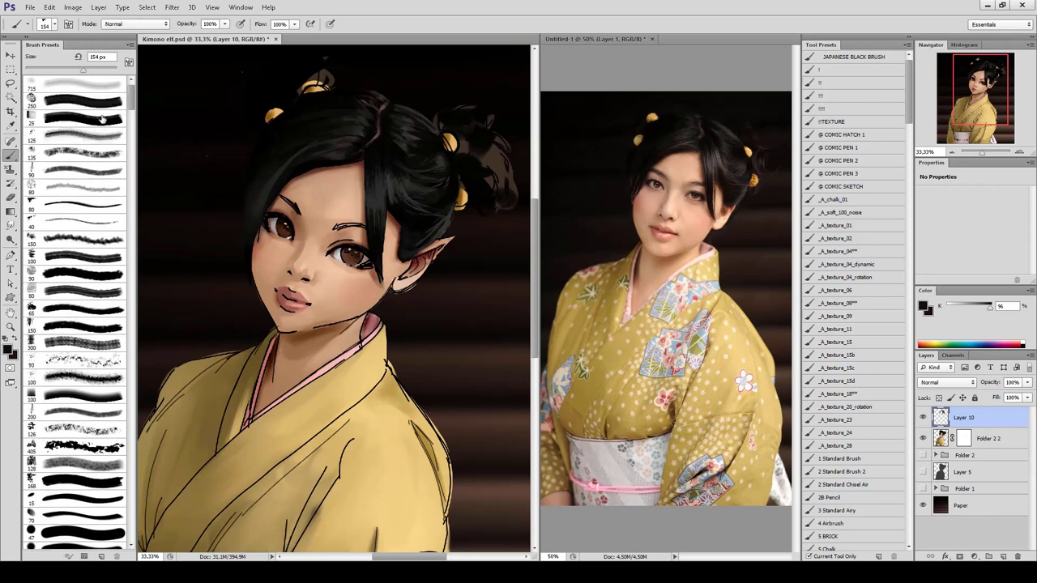
pyautogui.press(']')
pyautogui.keyDown('alt'); pyautogui.click(254, 208); pyautogui.keyUp('alt')
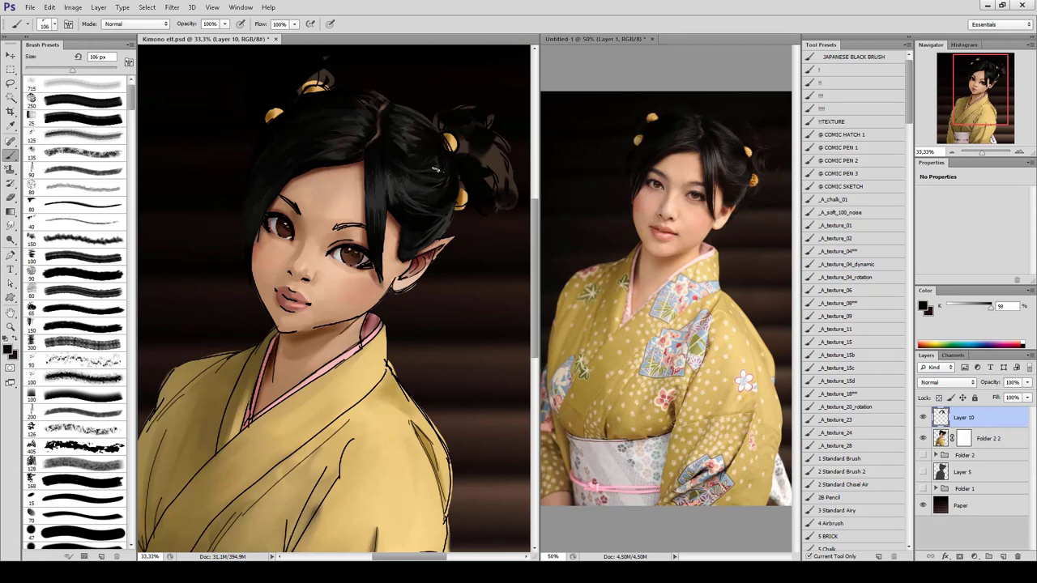
pyautogui.keyDown('alt'); pyautogui.click(429, 180); pyautogui.keyUp('alt')
pyautogui.keyDown('alt'); pyautogui.click(459, 179); pyautogui.keyUp('alt')
# Try the 900 px and 250 px textured brushes, undoing the dark stroke left on the kimono.
pyautogui.scroll(-5, 129, 130)
pyautogui.scroll(-5, 129, 129)
pyautogui.scroll(-5, 133, 136)
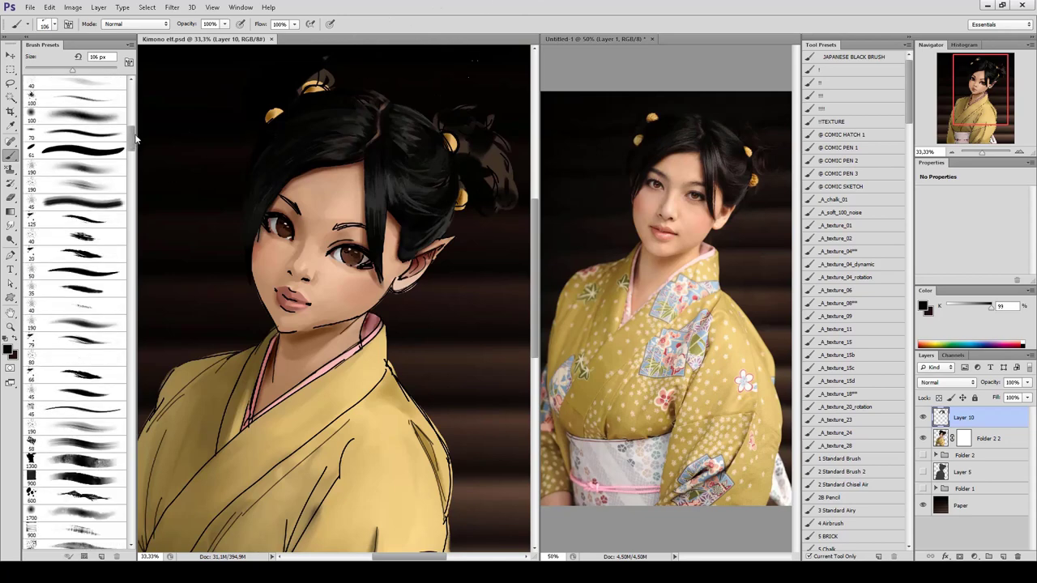
pyautogui.scroll(-5, 127, 140)
pyautogui.scroll(-3, 127, 140)
pyautogui.click(77, 321)
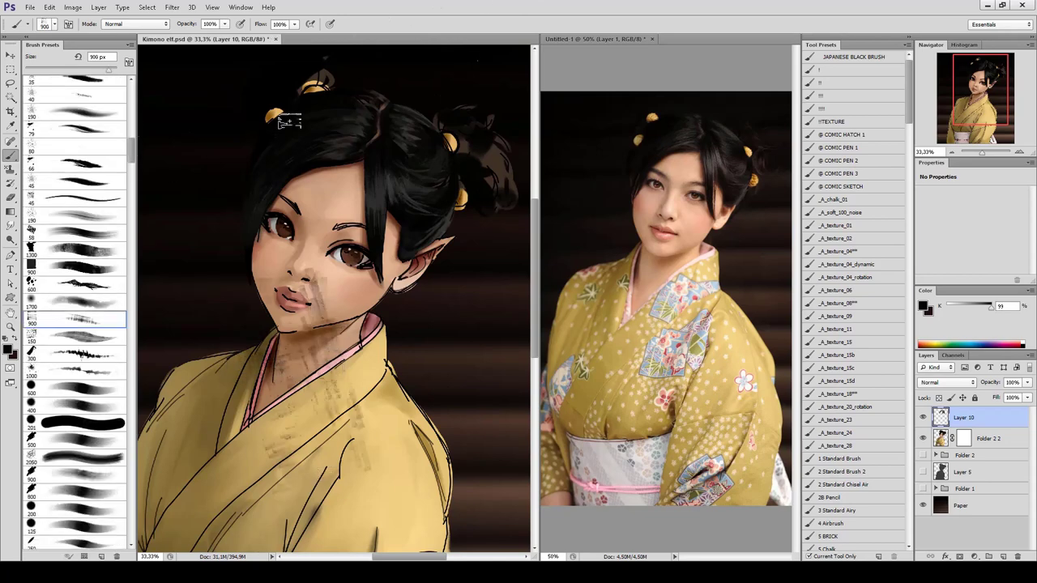
pyautogui.scroll(-5, 105, 324)
pyautogui.scroll(-1, 105, 324)
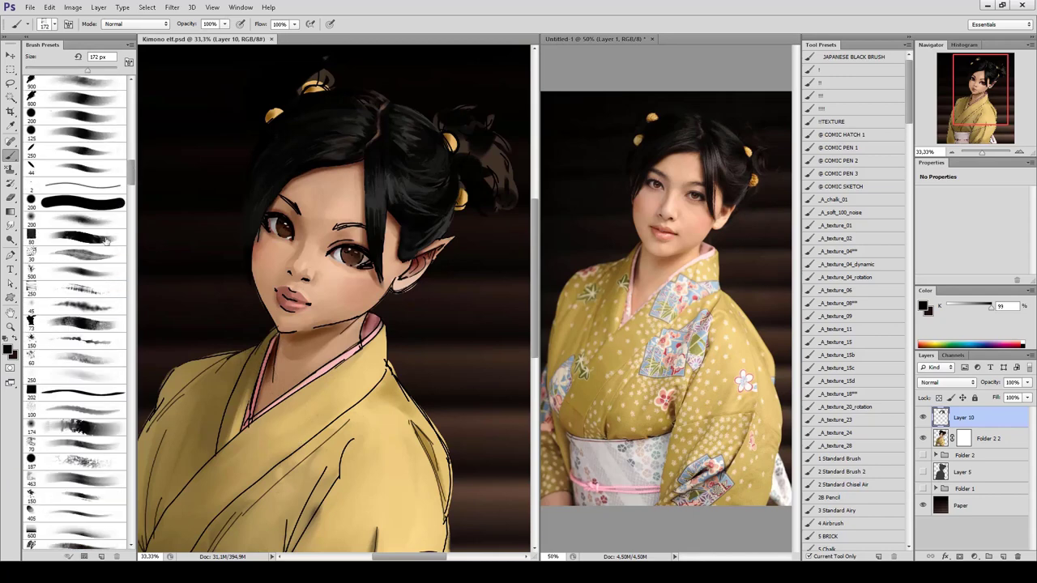
pyautogui.click(77, 290)
pyautogui.moveTo(230, 360); pyautogui.dragTo(288, 466)
pyautogui.hotkey('ctrl', 'z')
# Try the 405, 243 and 113 px brushes from Brush Presets.
pyautogui.scroll(-5, 102, 279)
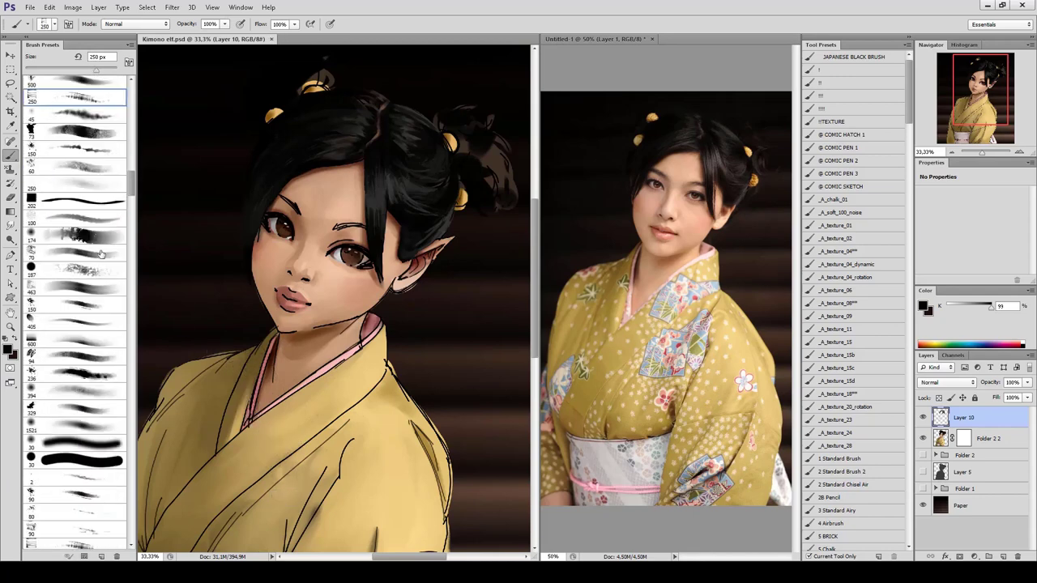
pyautogui.click(88, 374)
pyautogui.scroll(-3, 97, 244)
pyautogui.click(77, 227)
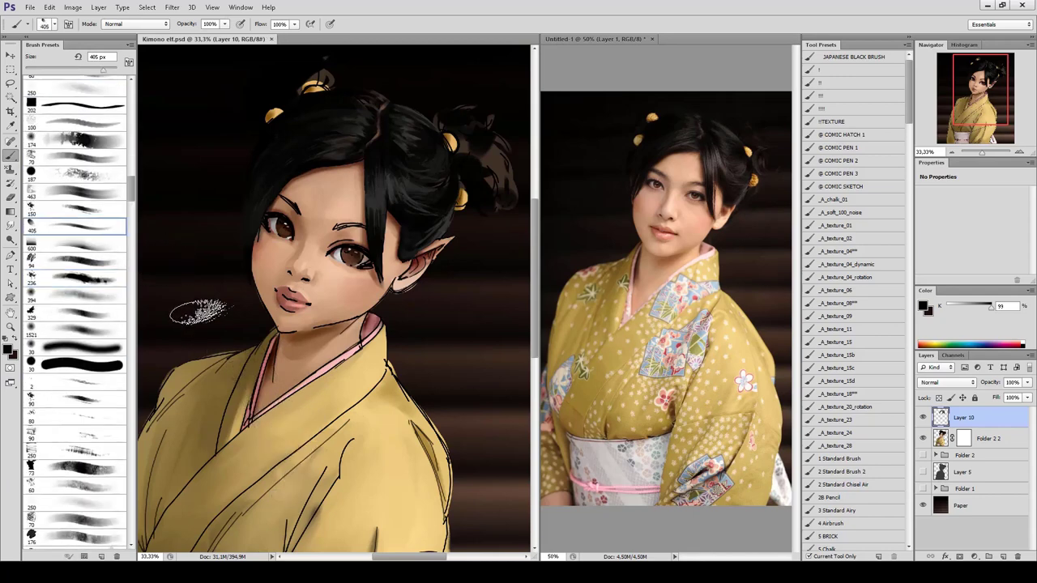
pyautogui.scroll(-5, 121, 203)
pyautogui.scroll(-3, 135, 210)
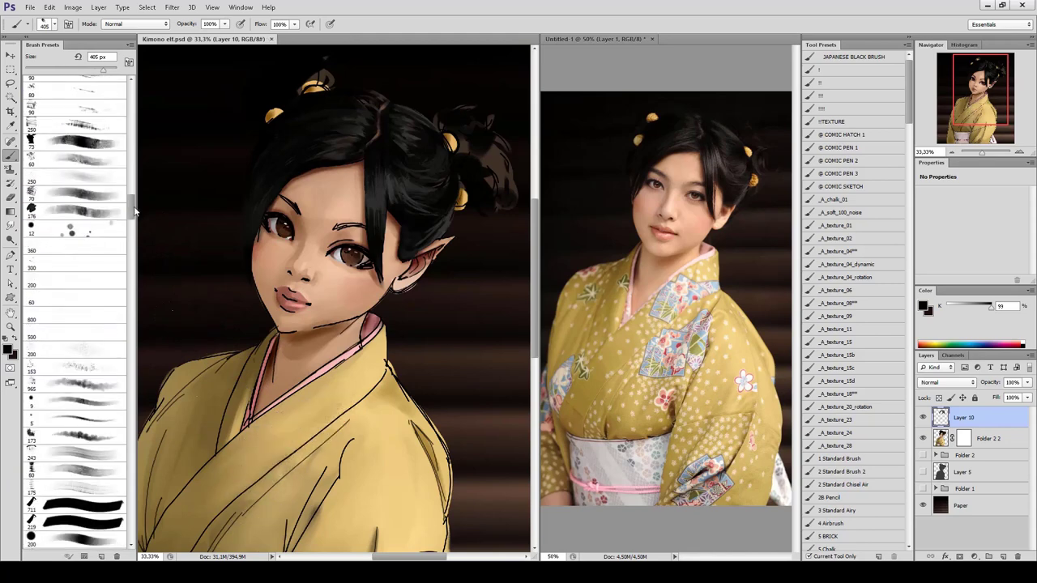
pyautogui.scroll(-4, 136, 211)
pyautogui.click(103, 298)
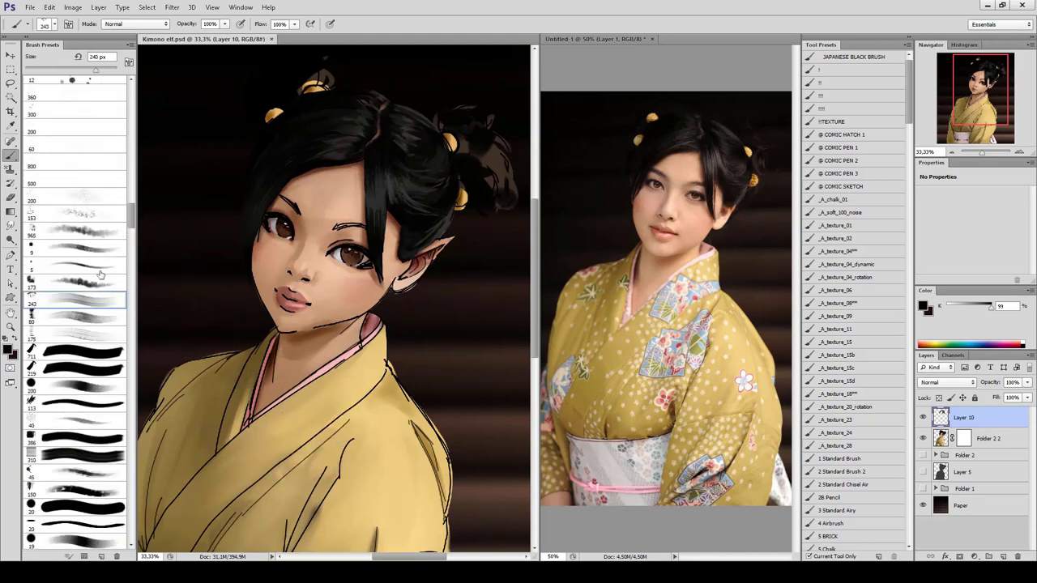
pyautogui.click(82, 404)
# Load the _A_texture_01 texture brush from Tool Presets.
pyautogui.scroll(-2, 134, 217)
pyautogui.scroll(-1, 134, 217)
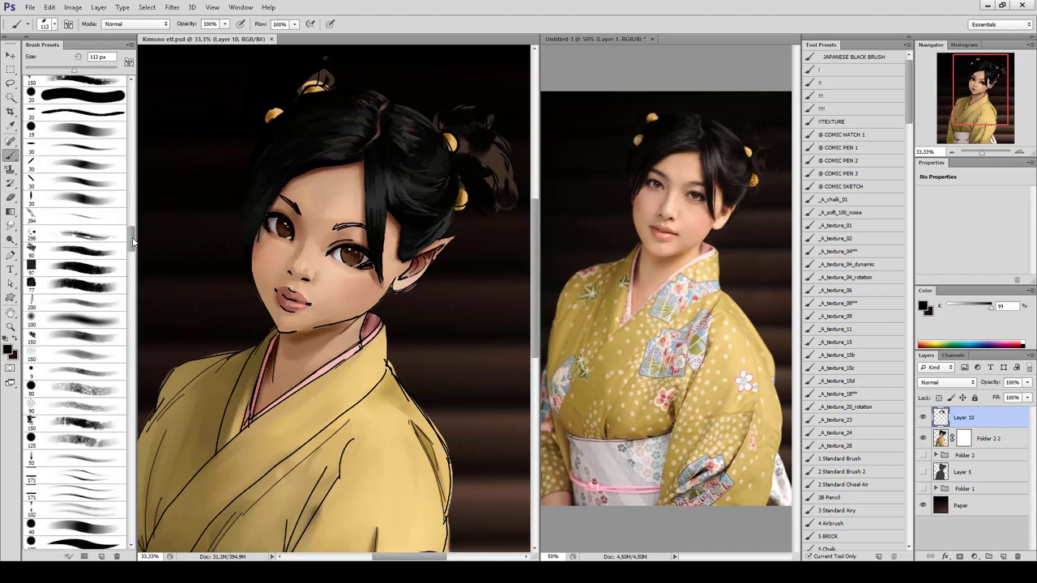
pyautogui.scroll(-1, 133, 217)
pyautogui.scroll(-2, 134, 217)
pyautogui.click(868, 225)
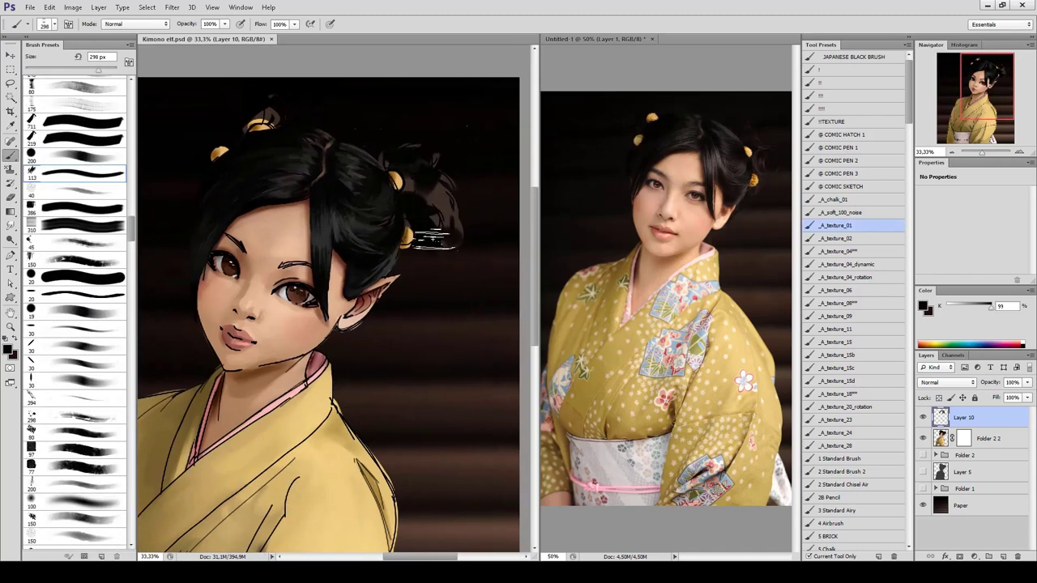
# Try 40 px and 80 px texture brushes, undoing the grey test stroke on the kimono.
pyautogui.press('[')
pyautogui.press('[')
pyautogui.press('[')
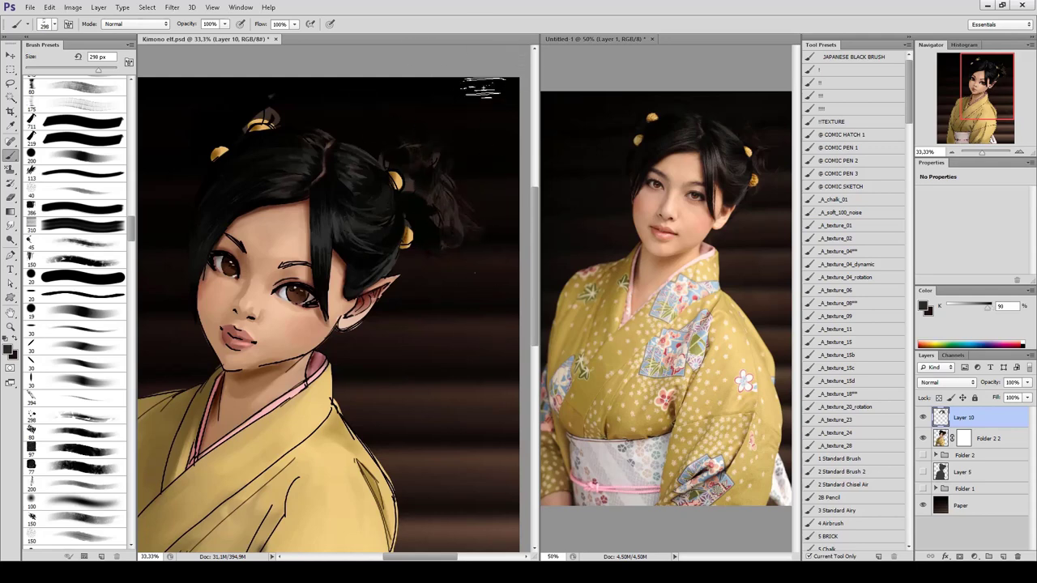
pyautogui.click(77, 191)
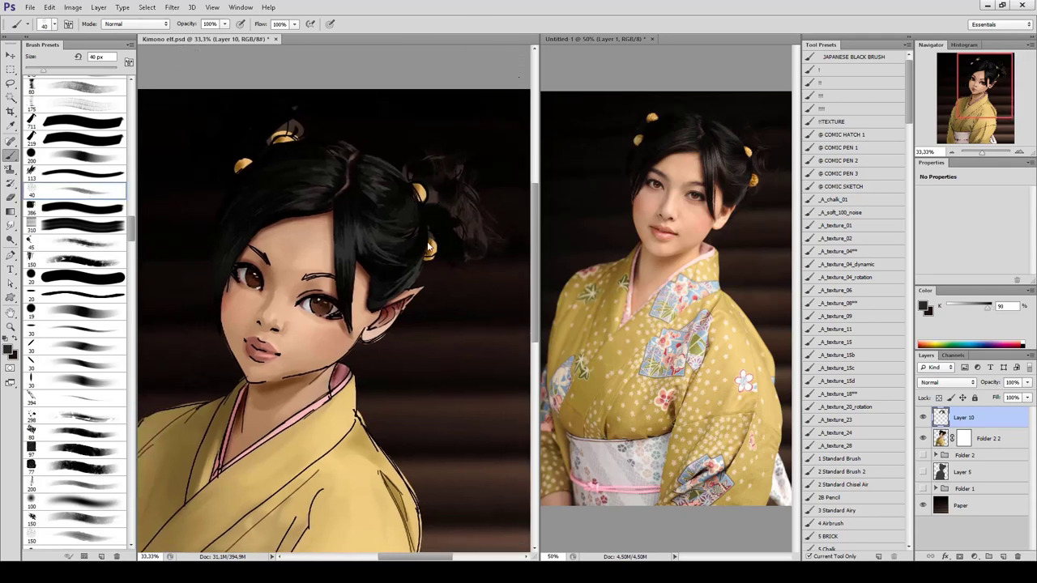
pyautogui.scroll(2, 132, 236)
pyautogui.click(77, 125)
pyautogui.moveTo(337, 428); pyautogui.dragTo(326, 474)
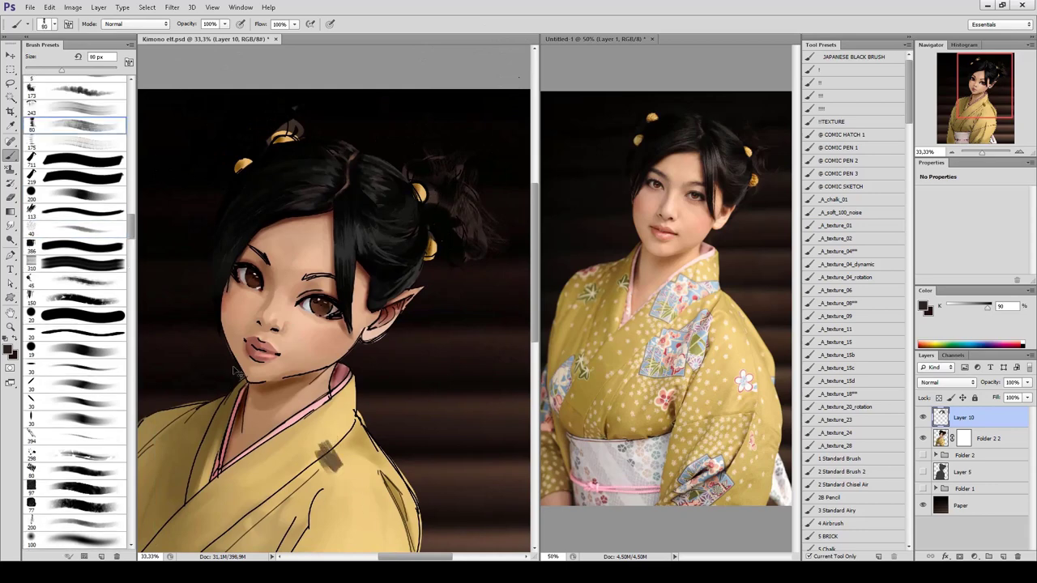
pyautogui.hotkey('ctrl', 'z')
# With a 168 px brush shrunk to about 97 px, paint dark and lighter strands into the right bun.
pyautogui.scroll(5, 81, 243)
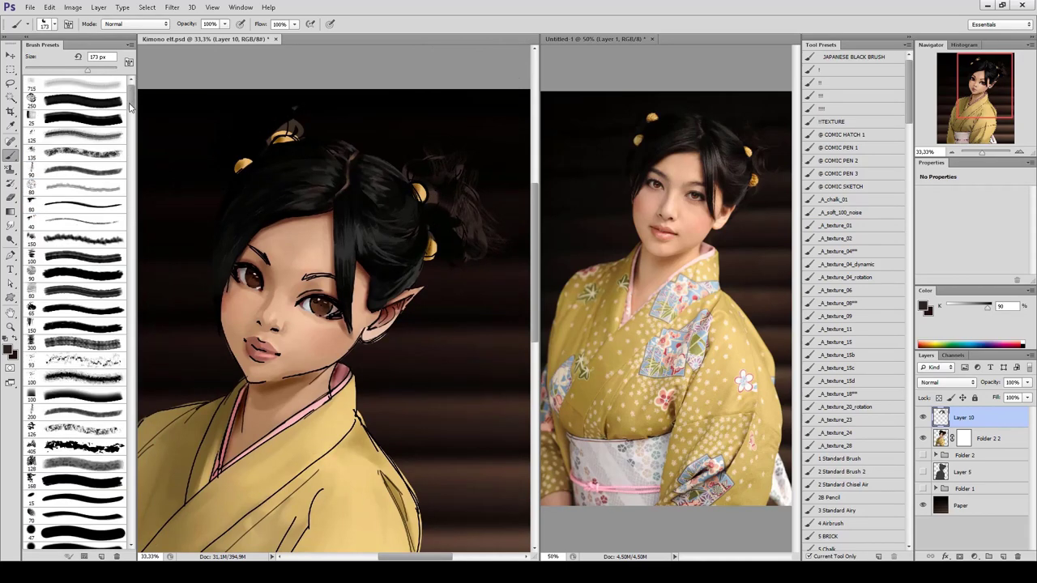
pyautogui.scroll(-3, 129, 105)
pyautogui.scroll(-2, 129, 106)
pyautogui.click(81, 222)
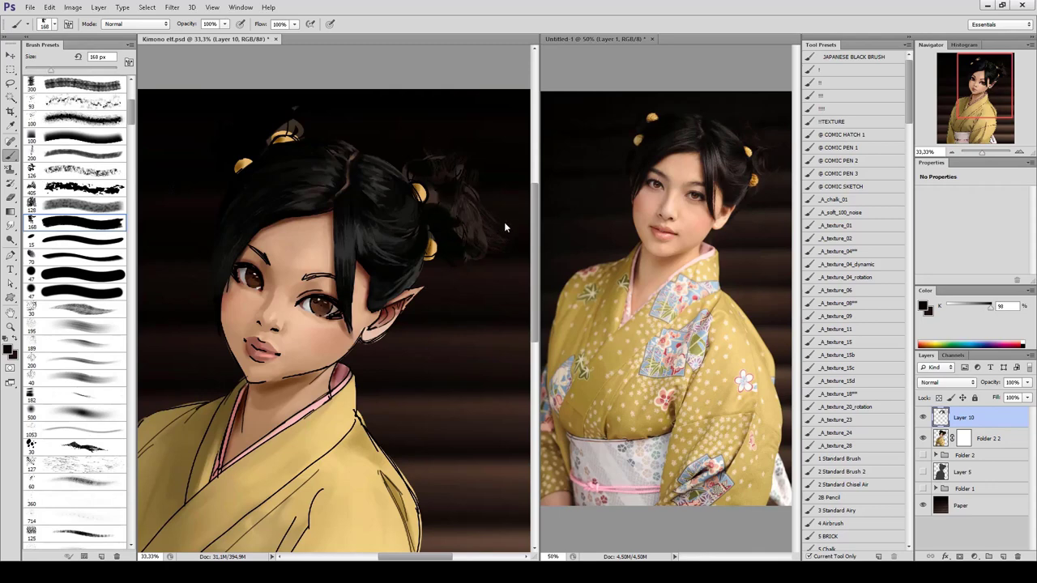
pyautogui.press('[')
pyautogui.press('[')
pyautogui.press('[')
pyautogui.moveTo(450, 203); pyautogui.dragTo(478, 244)
pyautogui.moveTo(461, 190); pyautogui.dragTo(439, 229)
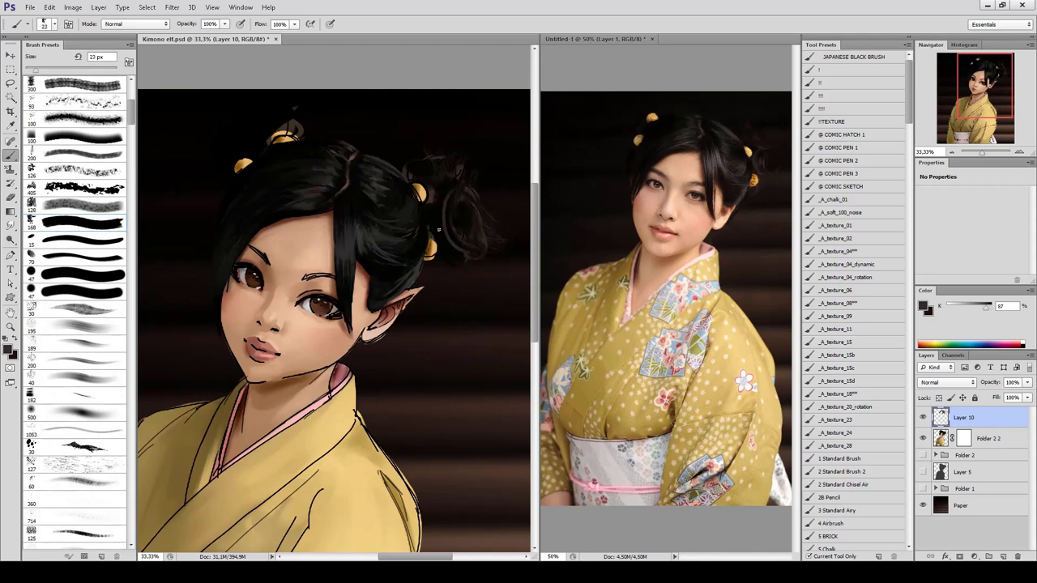
pyautogui.moveTo(436, 165)
pyautogui.mouseDown()
pyautogui.moveTo(494, 167)
pyautogui.moveTo(450, 195)
pyautogui.mouseUp()
# At 25–46 px brush size, darken the hair highlight at the top of the head with near-black.
pyautogui.press('[')
pyautogui.press('[')
pyautogui.press('[')
pyautogui.press('[')
pyautogui.press('[')
pyautogui.press('[')
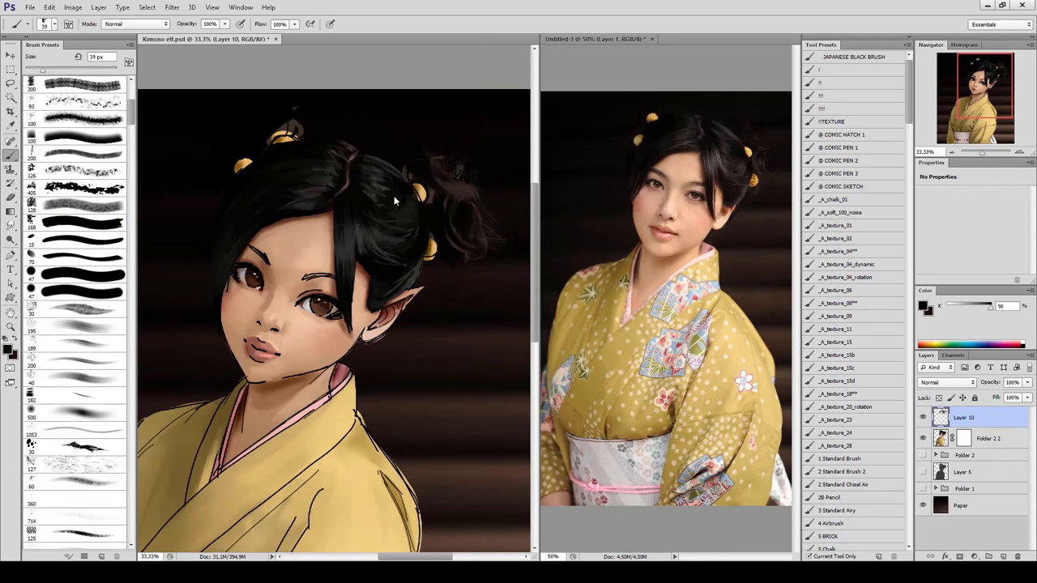
pyautogui.press('[')
pyautogui.press('[')
pyautogui.keyDown('alt'); pyautogui.click(339, 193); pyautogui.keyUp('alt')
pyautogui.keyDown('alt'); pyautogui.click(369, 194); pyautogui.keyUp('alt')
pyautogui.press(']')
pyautogui.press(']')
pyautogui.press(']')
pyautogui.moveTo(346, 148); pyautogui.dragTo(292, 150)
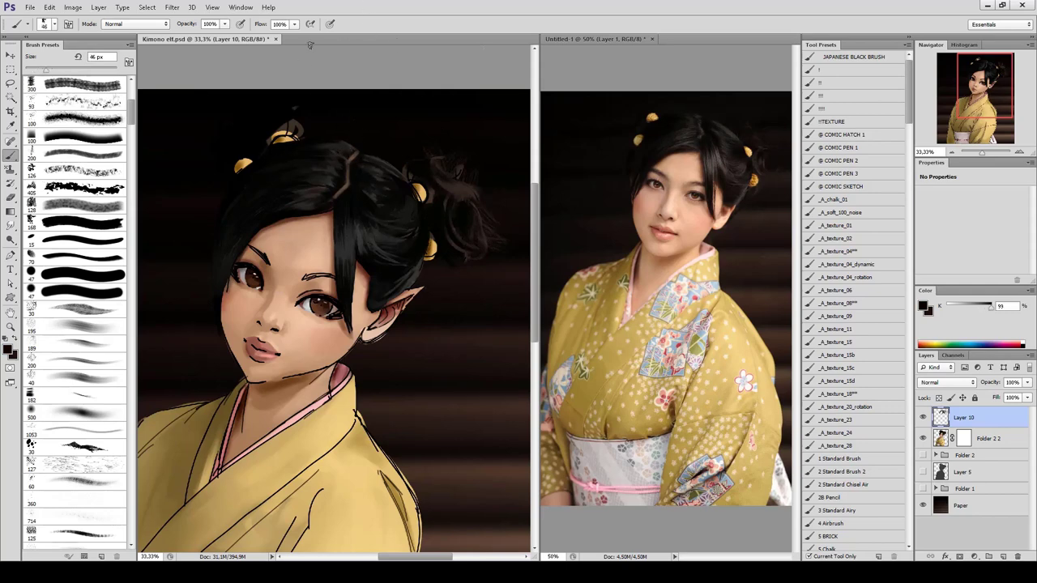
# Sample lighter and darker hair tones and shift the view of the painting.
pyautogui.keyDown('alt'); pyautogui.click(354, 150); pyautogui.keyUp('alt')
pyautogui.keyDown('alt'); pyautogui.click(290, 151); pyautogui.keyUp('alt')
pyautogui.keyDown('alt'); pyautogui.click(390, 169); pyautogui.keyUp('alt')
pyautogui.keyDown('alt'); pyautogui.click(395, 194); pyautogui.keyUp('alt')
pyautogui.moveTo(297, 13); pyautogui.dragTo(515, 12)
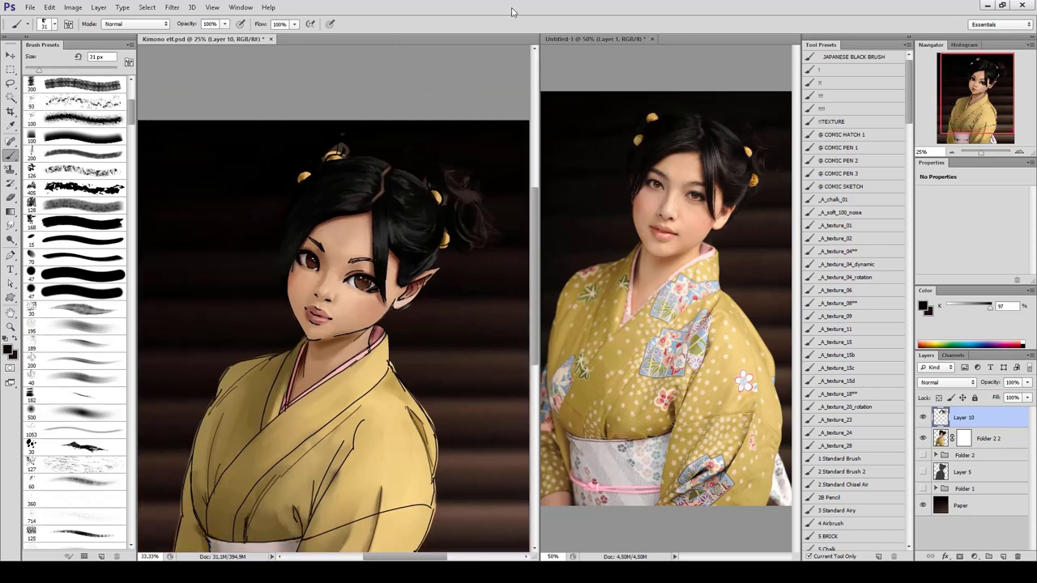
pyautogui.moveTo(371, 183); pyautogui.dragTo(416, 234)
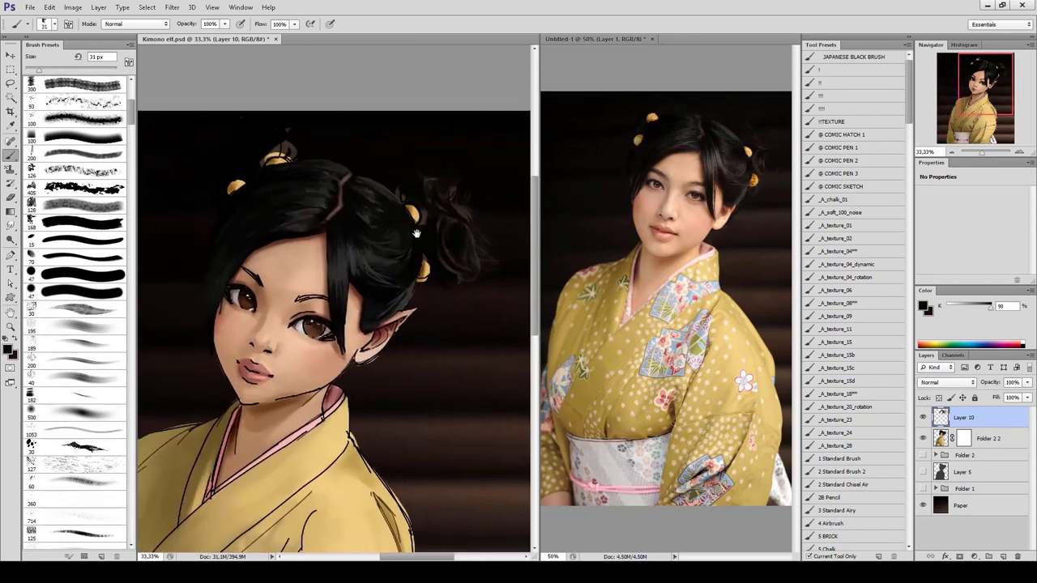
# Paint light wispy strands at the head's top-left, then darken them with black.
pyautogui.keyDown('alt'); pyautogui.click(288, 134); pyautogui.keyUp('alt')
pyautogui.moveTo(227, 171); pyautogui.dragTo(201, 204)
pyautogui.moveTo(258, 130)
pyautogui.mouseDown()
pyautogui.moveTo(195, 193)
pyautogui.moveTo(272, 182)
pyautogui.mouseUp()
pyautogui.keyDown('alt'); pyautogui.click(272, 182); pyautogui.keyUp('alt')
pyautogui.moveTo(248, 128)
pyautogui.mouseDown()
pyautogui.moveTo(234, 166)
pyautogui.moveTo(292, 154)
pyautogui.mouseUp()
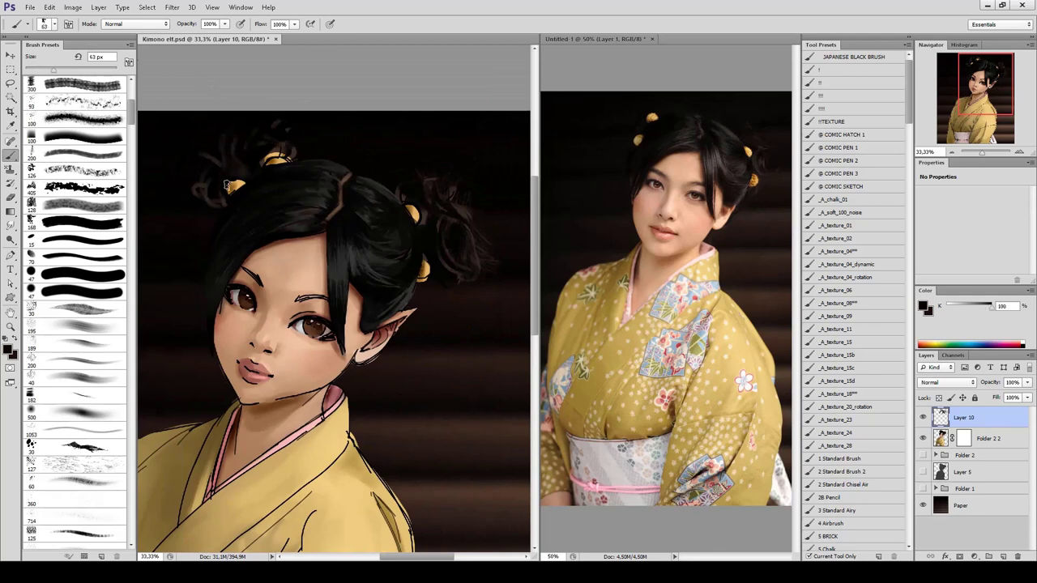
pyautogui.moveTo(228, 167); pyautogui.dragTo(196, 202)
pyautogui.moveTo(367, 72); pyautogui.dragTo(368, 97)
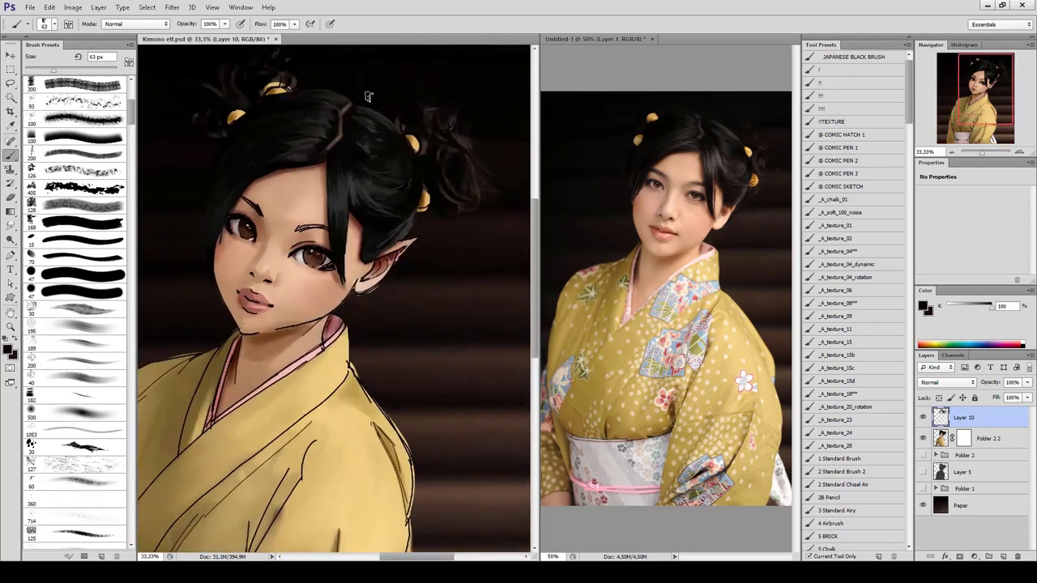
# With a soft textured airbrush, paint dark wisps around the upper-right hair bun.
pyautogui.click(86, 310)
pyautogui.keyDown('alt'); pyautogui.click(429, 144); pyautogui.keyUp('alt')
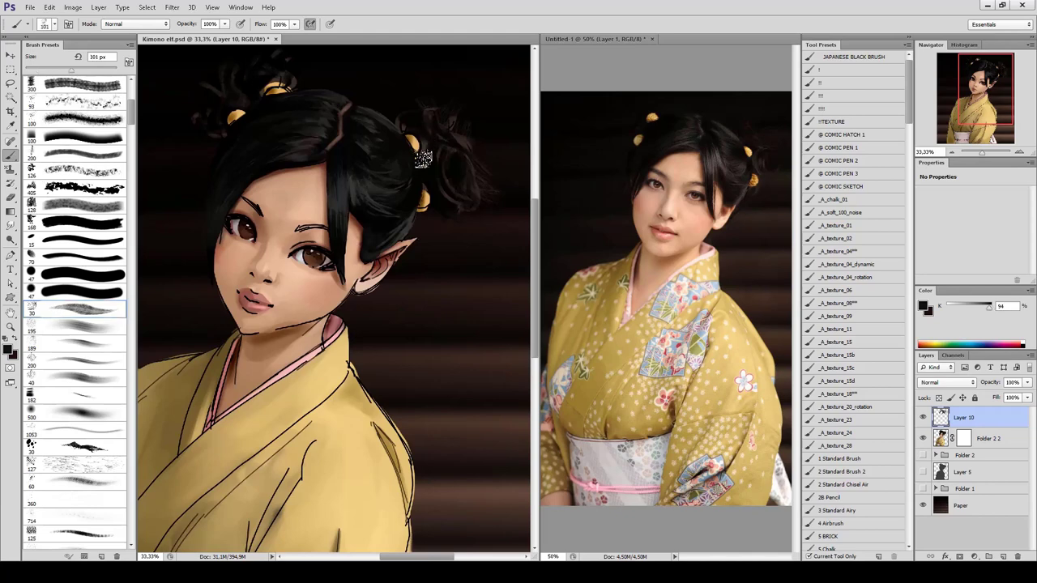
pyautogui.moveTo(443, 125); pyautogui.dragTo(423, 159)
pyautogui.moveTo(439, 102); pyautogui.dragTo(468, 170)
pyautogui.keyDown('alt'); pyautogui.click(467, 170); pyautogui.keyUp('alt')
pyautogui.moveTo(442, 130); pyautogui.dragTo(423, 180)
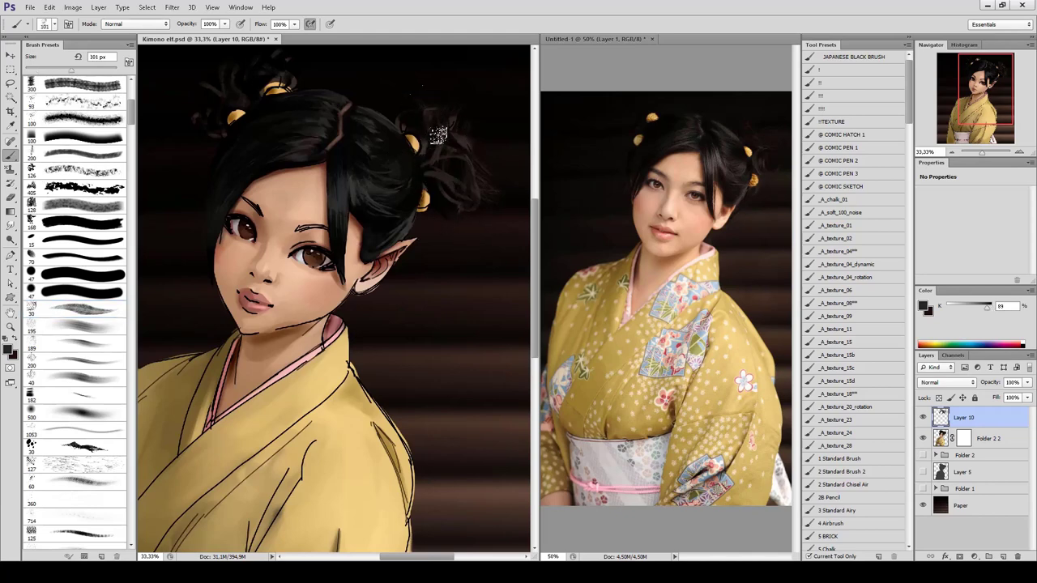
pyautogui.moveTo(464, 113)
pyautogui.mouseDown()
pyautogui.moveTo(442, 178)
pyautogui.moveTo(486, 191)
pyautogui.mouseUp()
# Paint more wisps beside the bun, then shrink a 168 px brush down to 32 px.
pyautogui.keyDown('alt'); pyautogui.click(444, 154); pyautogui.keyUp('alt')
pyautogui.moveTo(282, 138); pyautogui.dragTo(302, 188)
pyautogui.press('[')
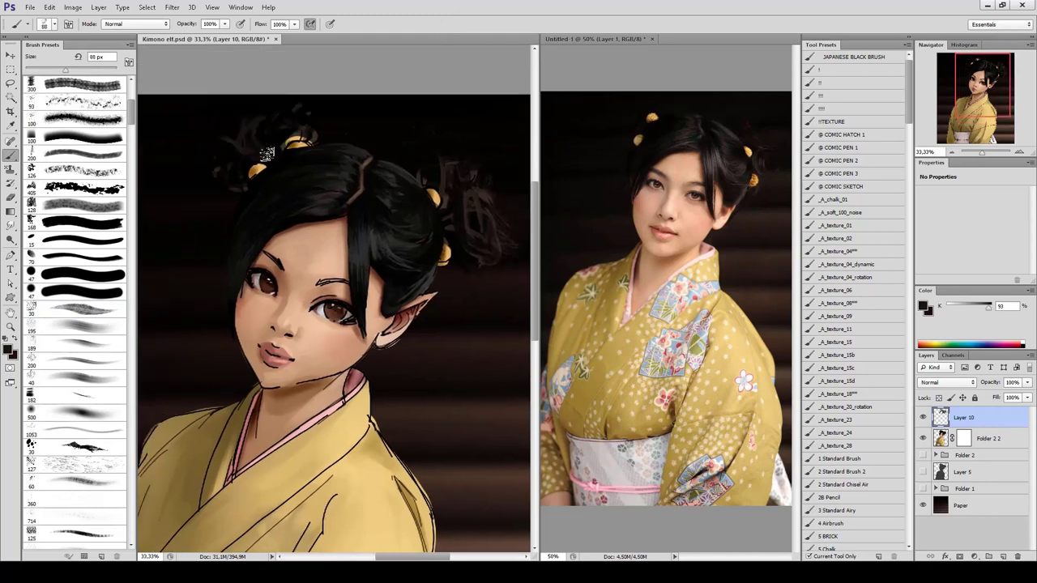
pyautogui.keyDown('alt'); pyautogui.click(256, 122); pyautogui.keyUp('alt')
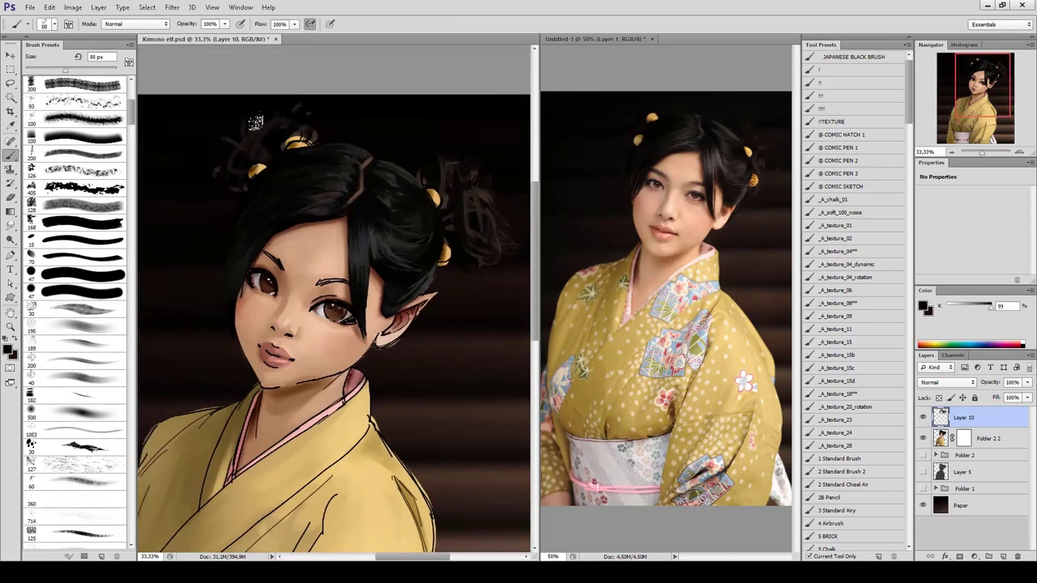
pyautogui.click(80, 220)
pyautogui.press('[')
pyautogui.press('[')
pyautogui.press('[')
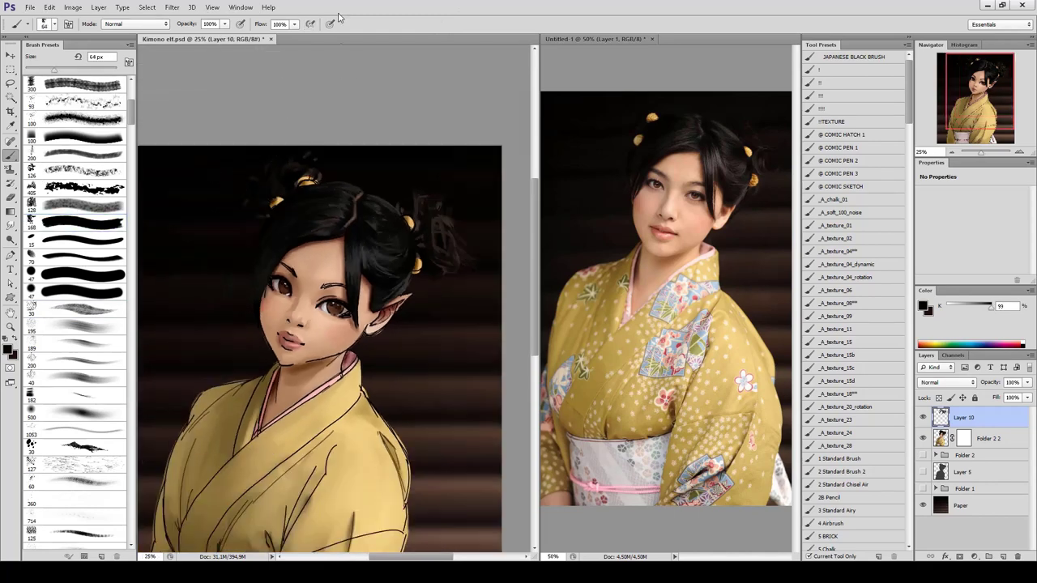
pyautogui.press('[')
# With a 23 px brush, sample brown, light tan and near-black tones from the painting.
pyautogui.keyDown('alt'); pyautogui.click(422, 194); pyautogui.keyUp('alt')
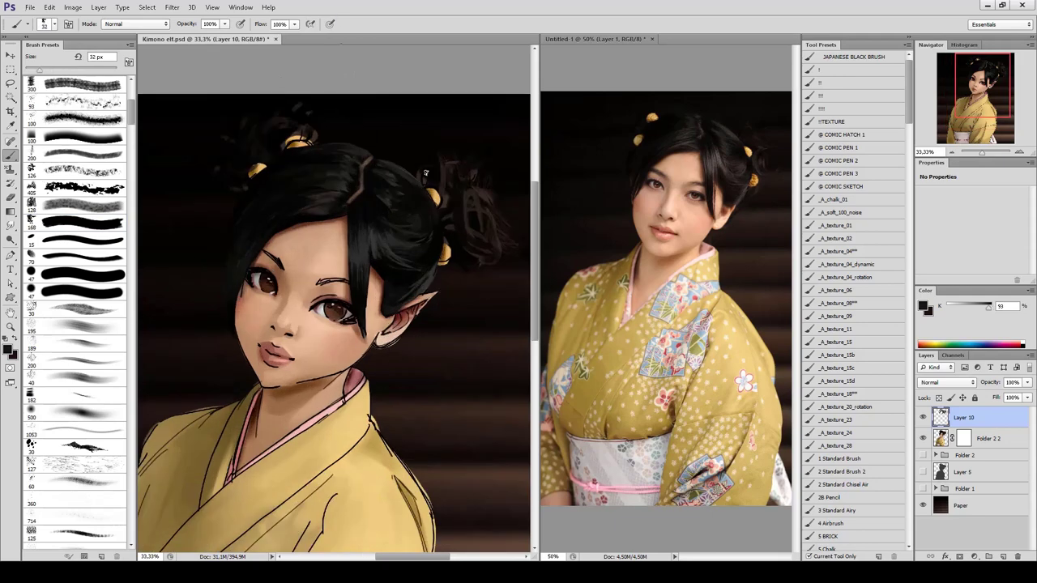
pyautogui.keyDown('alt'); pyautogui.click(438, 195); pyautogui.keyUp('alt')
pyautogui.press('[')
pyautogui.keyDown('alt'); pyautogui.click(438, 196); pyautogui.keyUp('alt')
pyautogui.keyDown('alt'); pyautogui.click(426, 285); pyautogui.keyUp('alt')
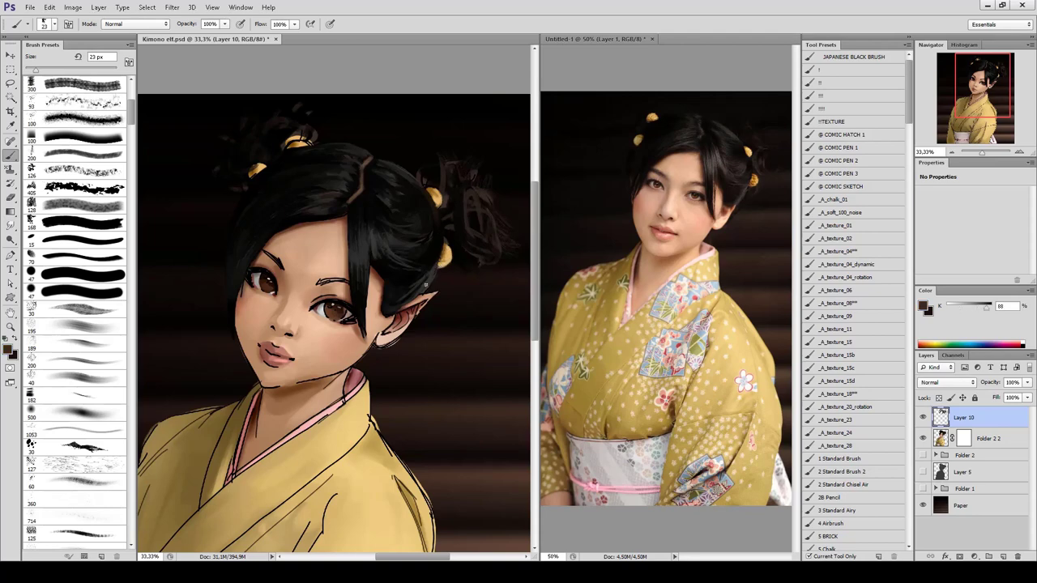
pyautogui.keyDown('alt'); pyautogui.click(411, 283); pyautogui.keyUp('alt')
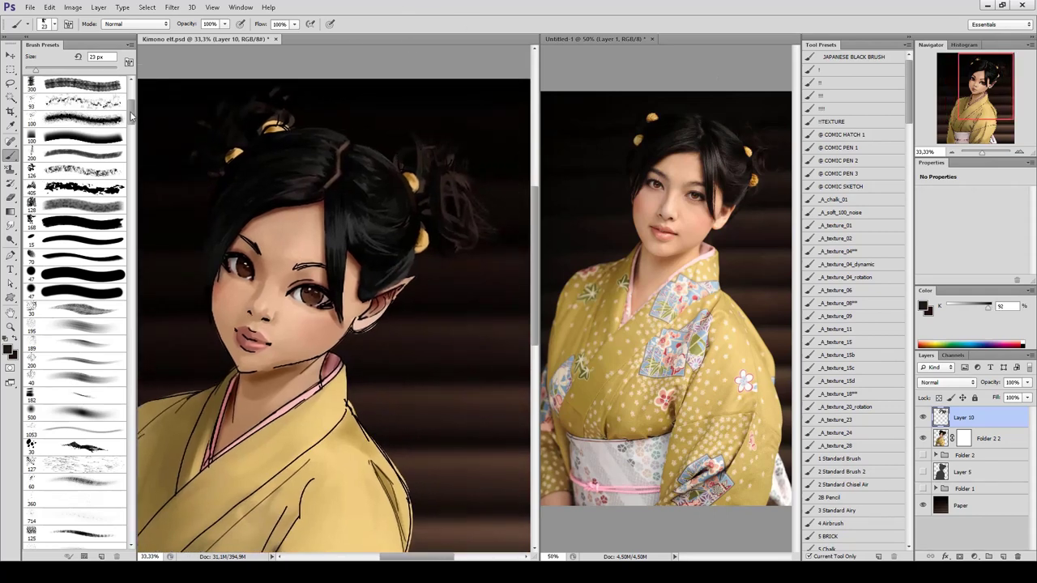
# Paint dark strands near the right hair bun with a 142 px brush.
pyautogui.scroll(-5, 121, 162)
pyautogui.scroll(-5, 105, 227)
pyautogui.scroll(-5, 93, 284)
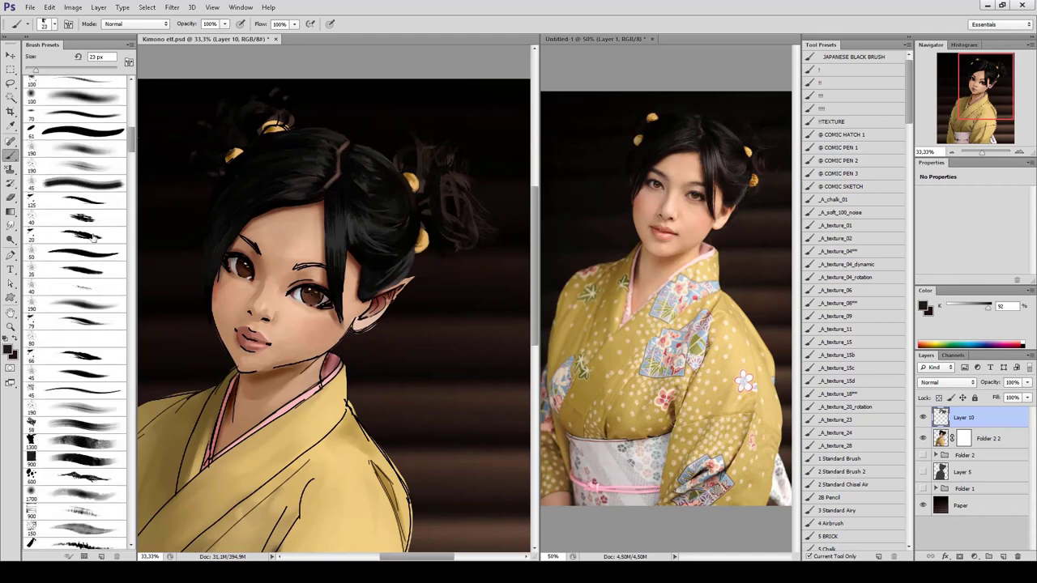
pyautogui.click(91, 290)
pyautogui.moveTo(442, 177); pyautogui.dragTo(462, 217)
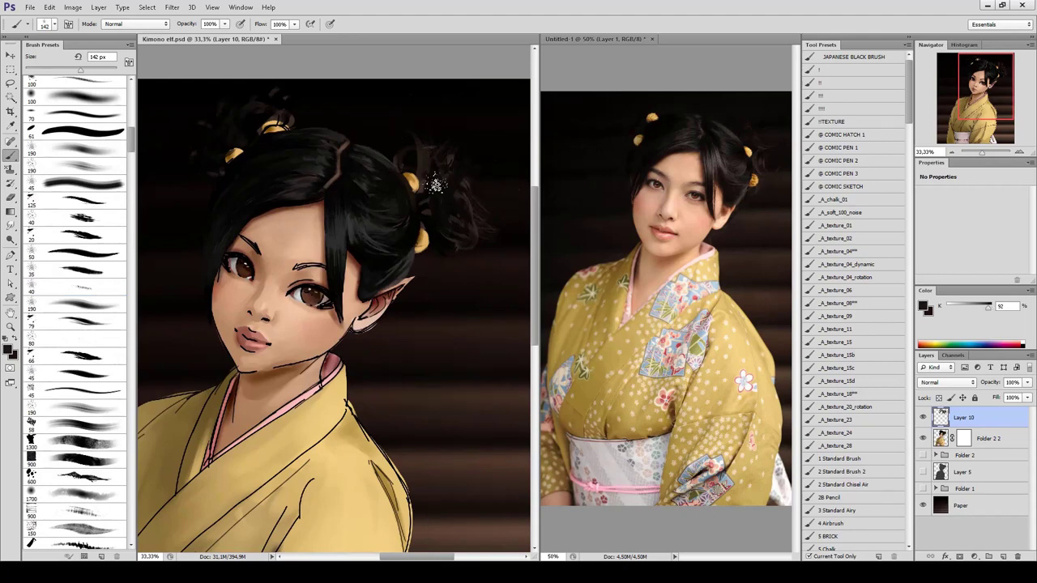
# Add further dark strands by the right bun with an enlarged 30 px airbrush, adjusting the zoom.
pyautogui.scroll(5, 77, 243)
pyautogui.scroll(5, 77, 243)
pyautogui.click(77, 126)
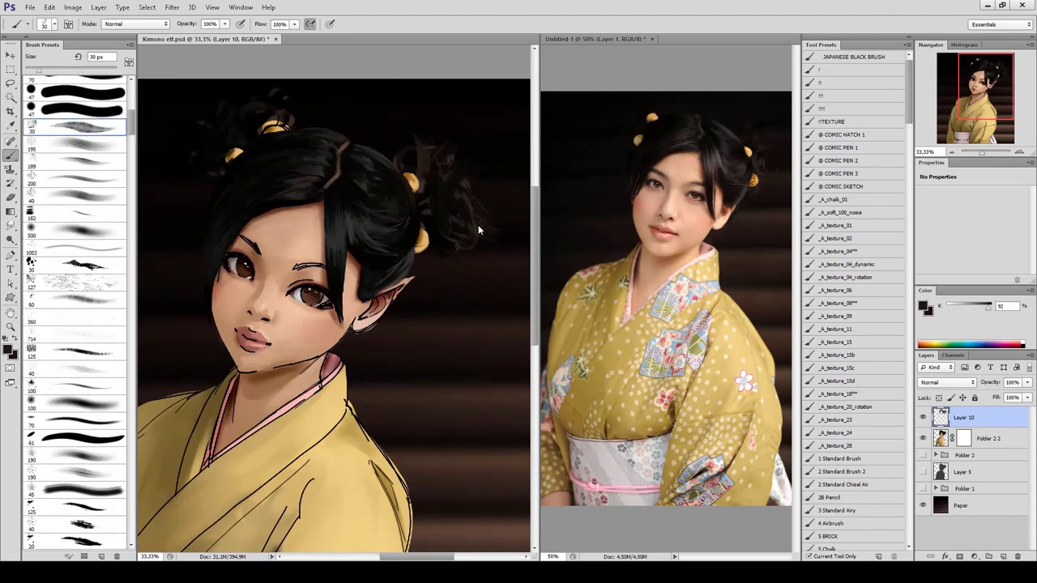
pyautogui.moveTo(442, 178); pyautogui.dragTo(450, 243)
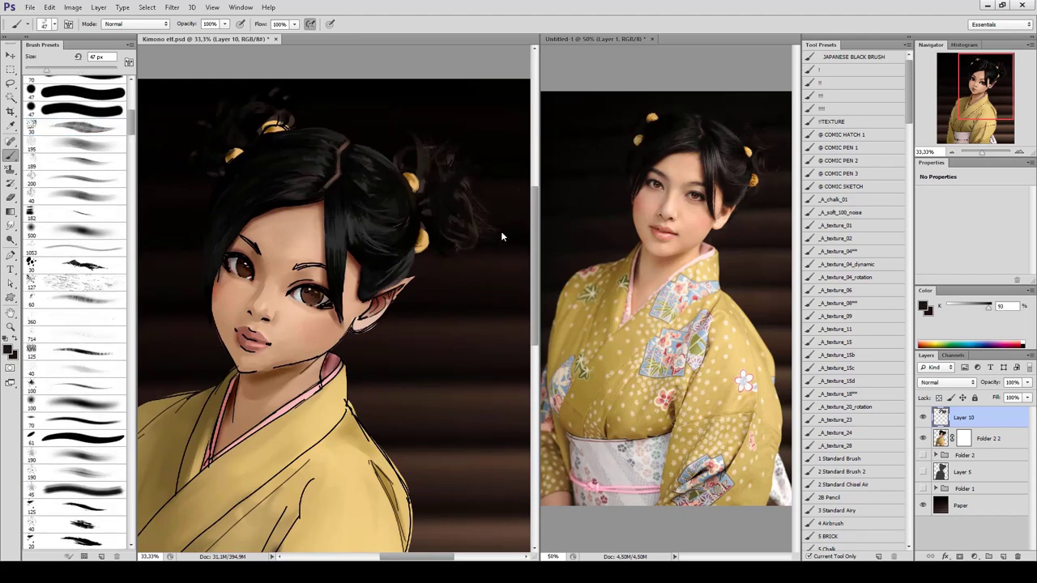
pyautogui.press(']')
pyautogui.press(']')
pyautogui.press(']')
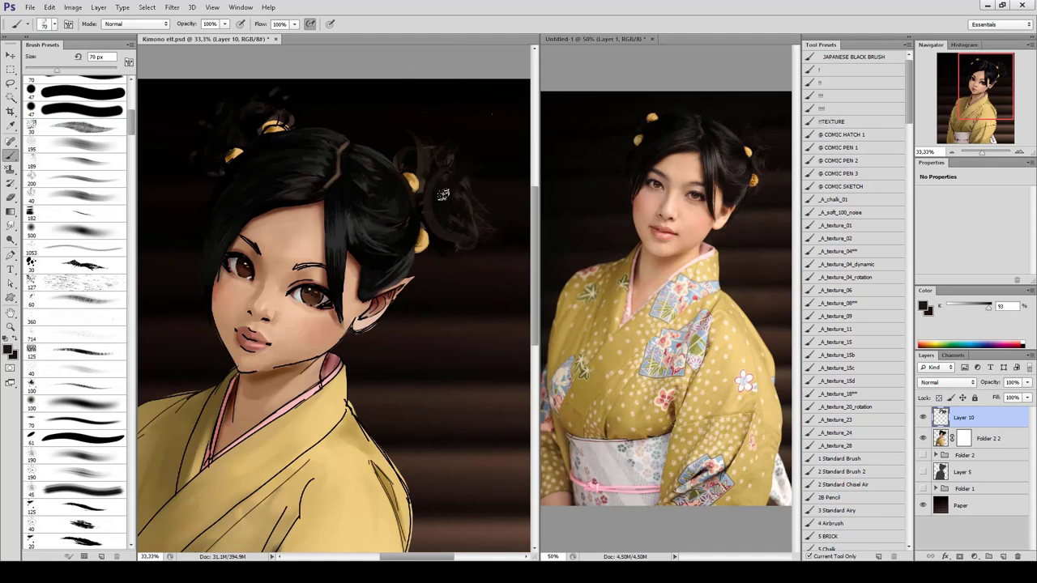
pyautogui.hotkey('ctrl', '-')
pyautogui.hotkey('ctrl', '-')
pyautogui.hotkey('ctrl', '+')
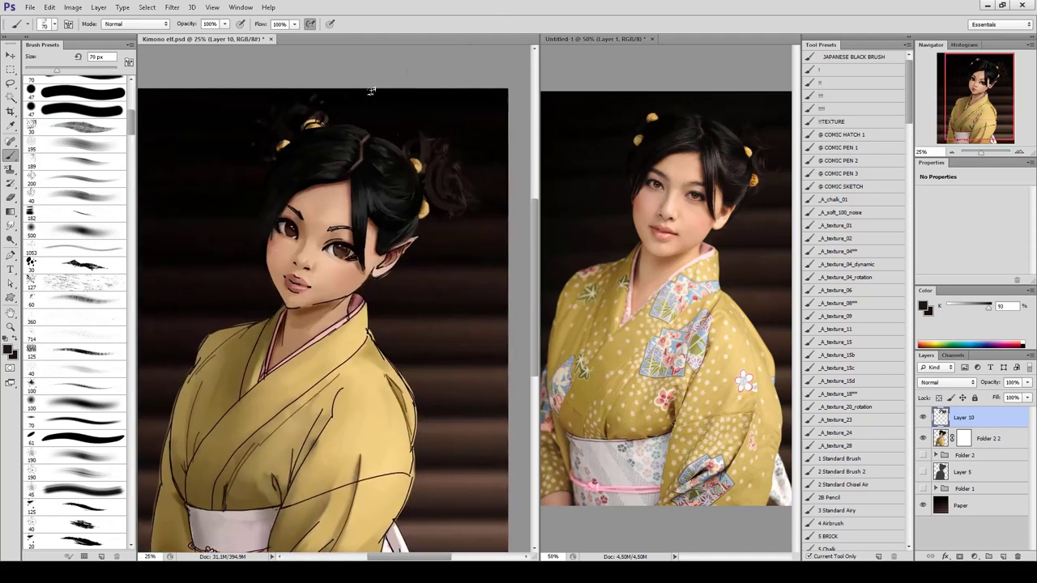
# Desaturate the right hair bun's reddish tint with the Sponge, then paint dark strokes into it.
pyautogui.press('o')
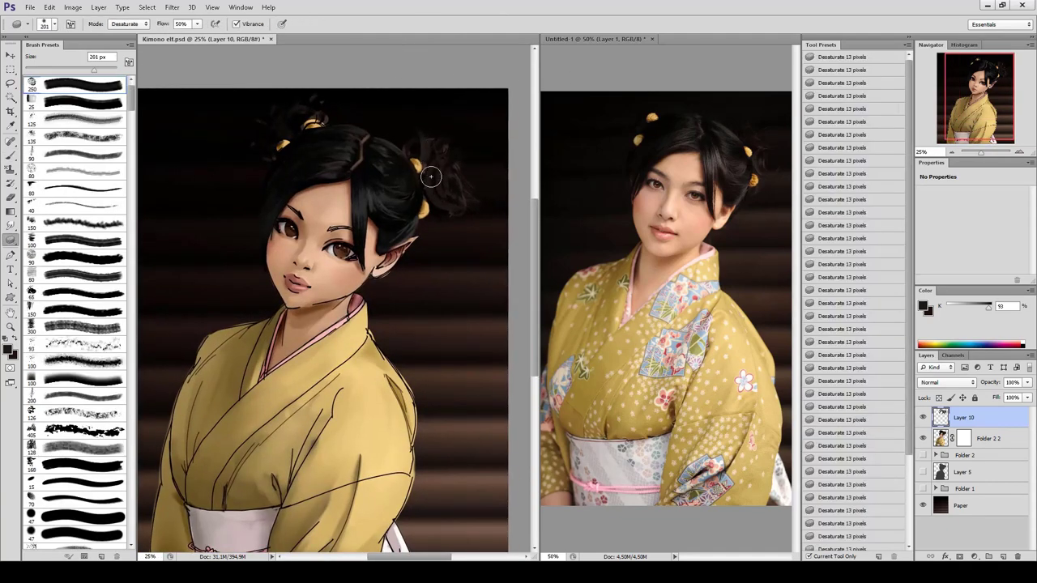
pyautogui.moveTo(430, 177); pyautogui.dragTo(445, 157)
pyautogui.click(236, 23)
pyautogui.press('b')
pyautogui.keyDown('alt'); pyautogui.click(387, 190); pyautogui.keyUp('alt')
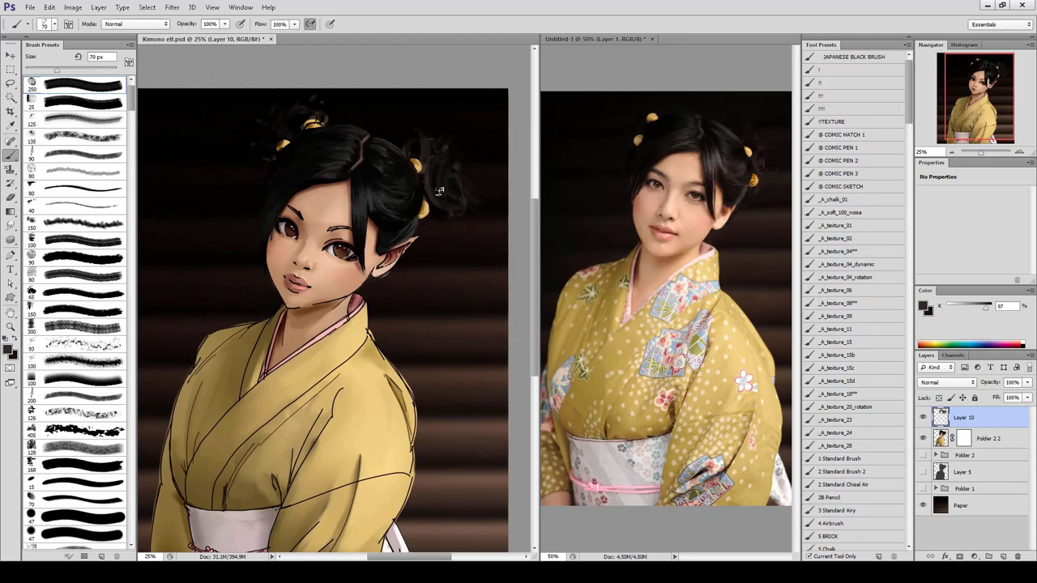
pyautogui.moveTo(439, 190)
pyautogui.mouseDown()
pyautogui.moveTo(444, 166)
pyautogui.moveTo(465, 158)
pyautogui.mouseUp()
# Set the eraser to 104 px, then resume painting on Layer 10 with a 53 px dark hair colour.
pyautogui.press('e')
pyautogui.click(61, 467)
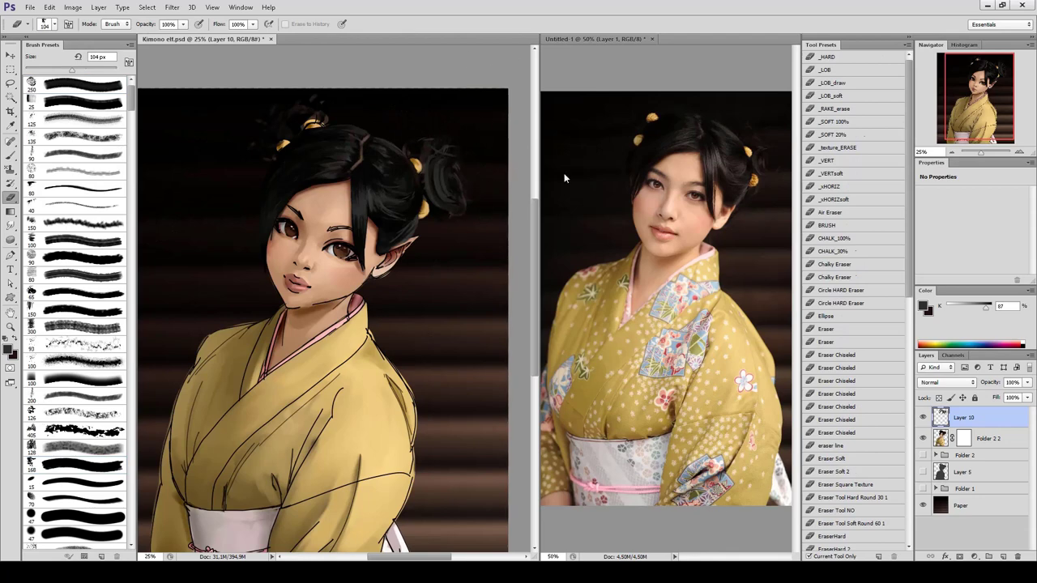
pyautogui.click(964, 438)
pyautogui.press('b')
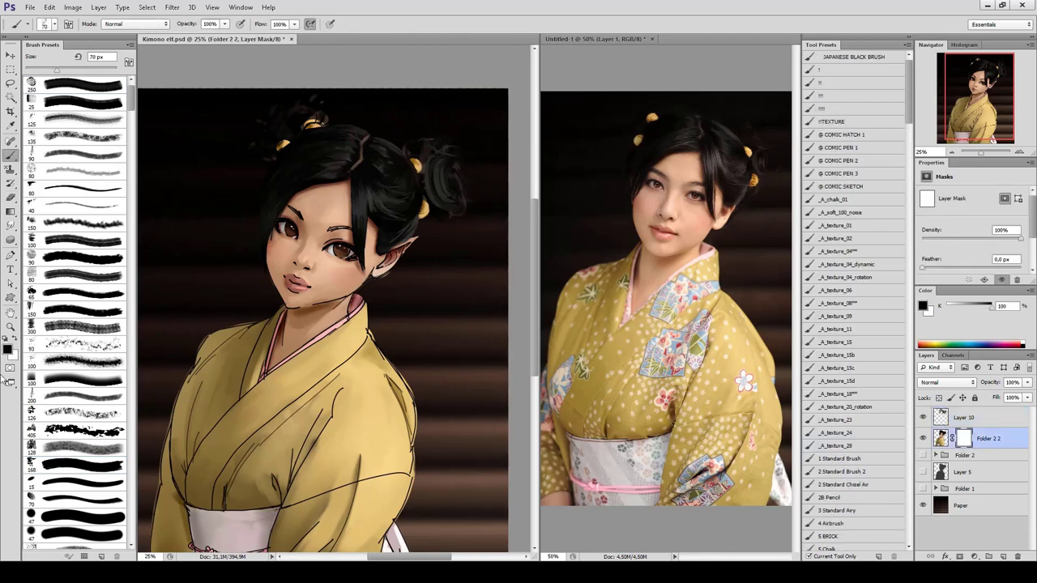
pyautogui.press('[')
pyautogui.press('[')
pyautogui.press('[')
pyautogui.hotkey('alt', ']')
pyautogui.press('[')
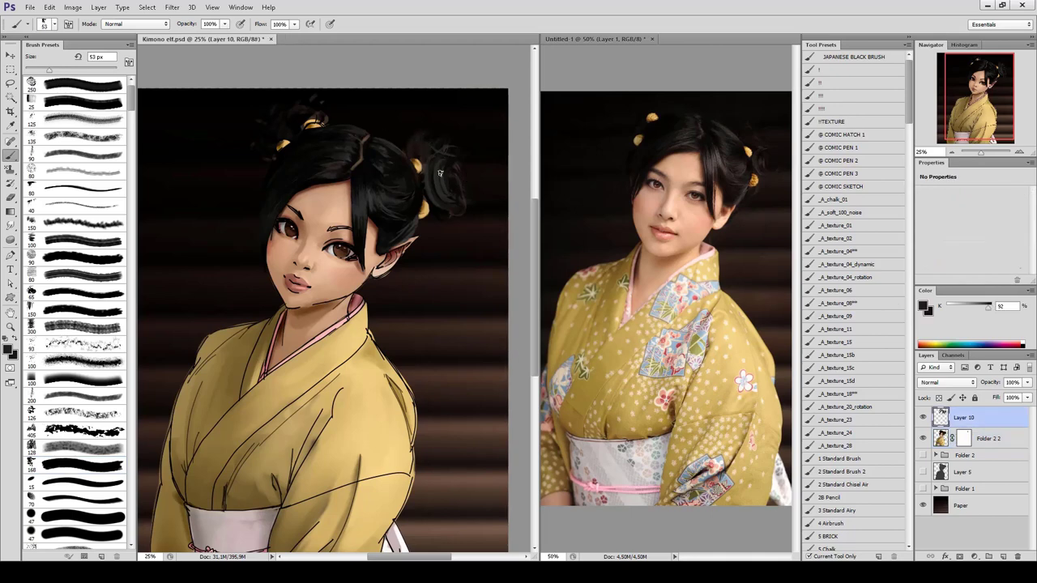
pyautogui.keyDown('alt'); pyautogui.click(416, 148); pyautogui.keyUp('alt')
# Try Dodge/Burn limited to Shadows, then set a 168 px brush and select Folder 2 2.
pyautogui.hotkey('alt', '[')
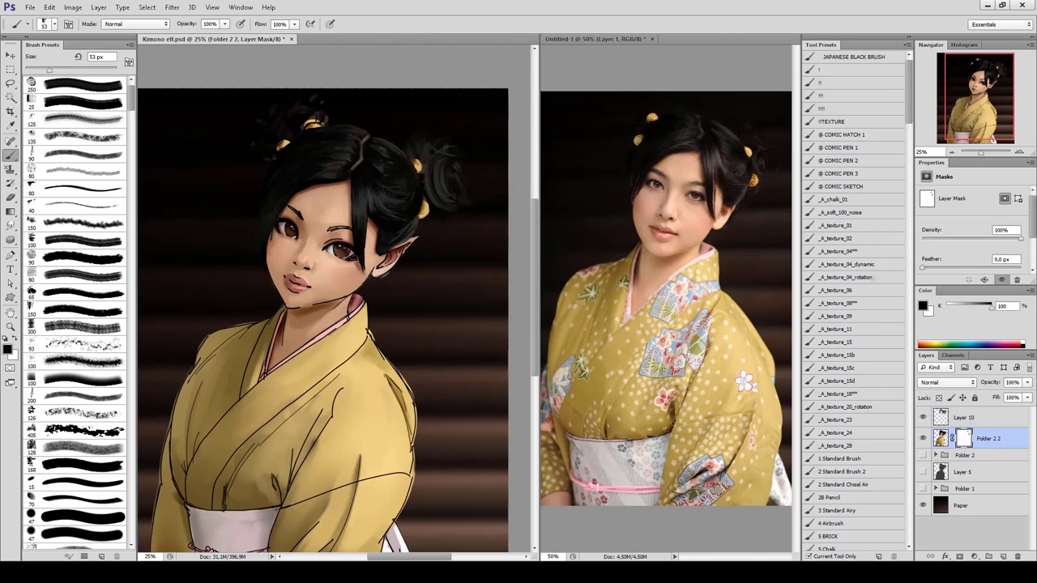
pyautogui.hotkey('alt', ']')
pyautogui.press('o')
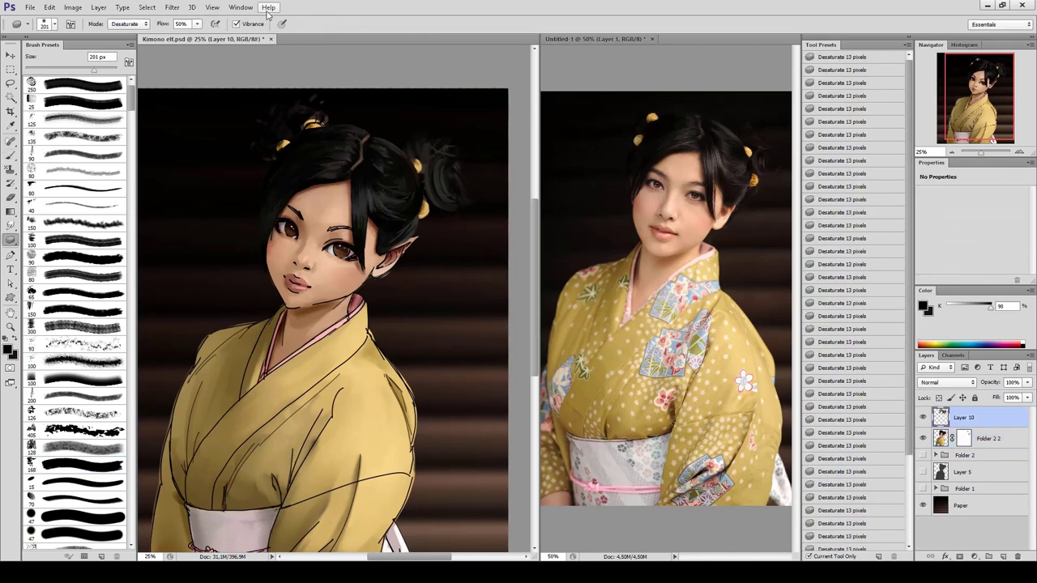
pyautogui.hotkey('shift', 'o')
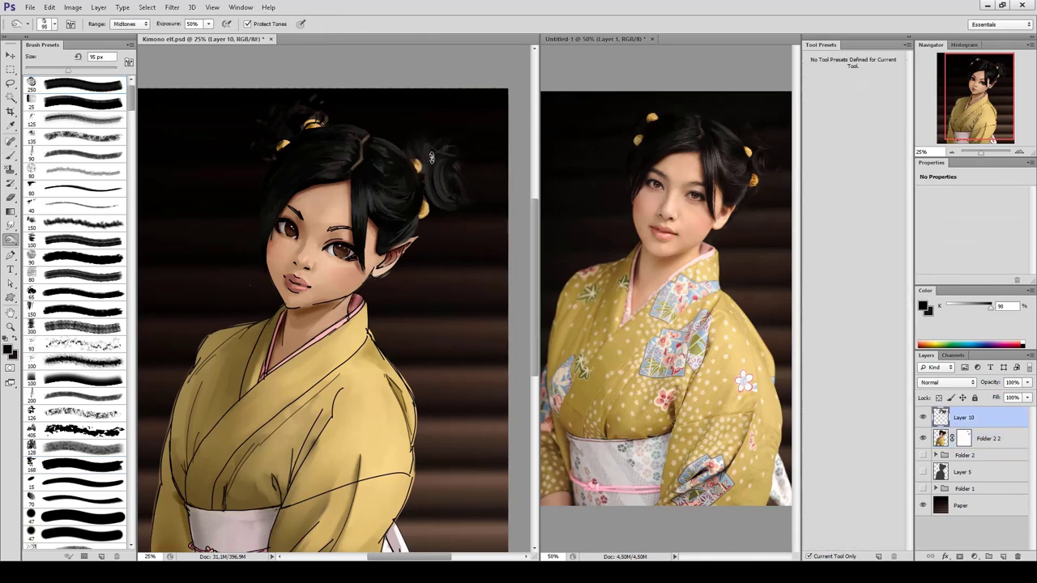
pyautogui.hotkey('alt', 'shift', 's')
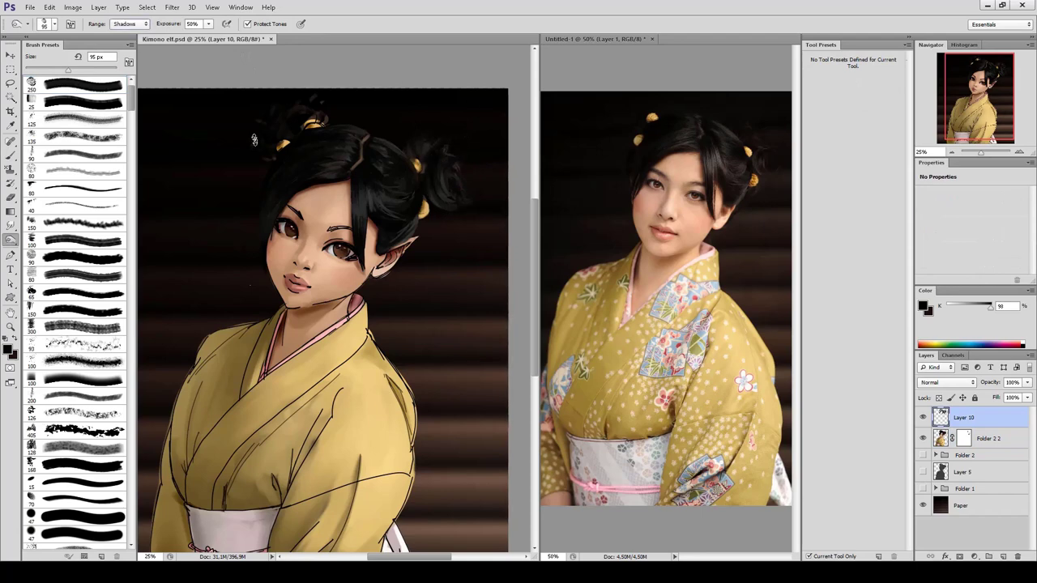
pyautogui.press('b')
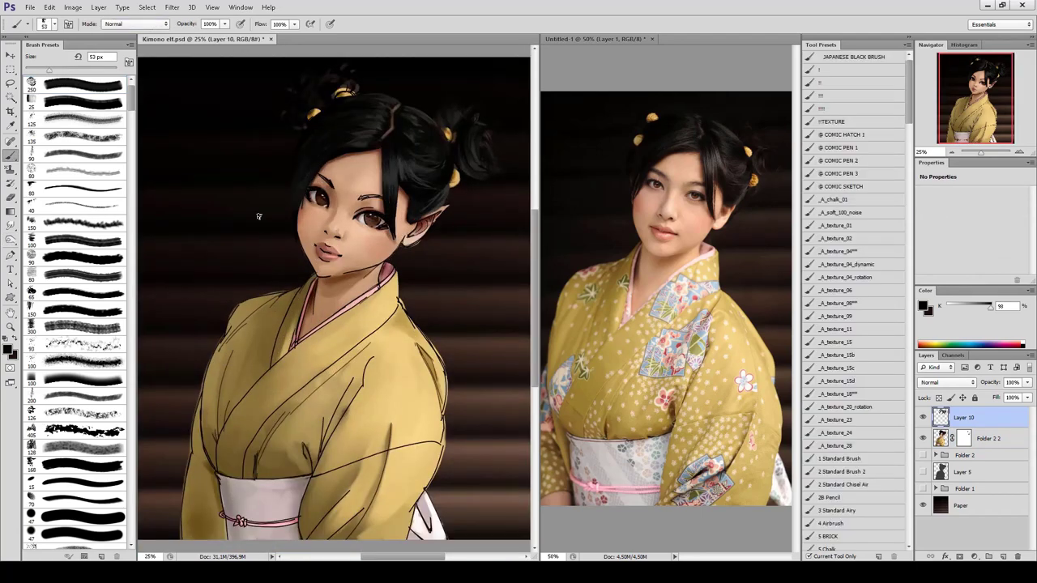
pyautogui.click(54, 466)
pyautogui.click(988, 438)
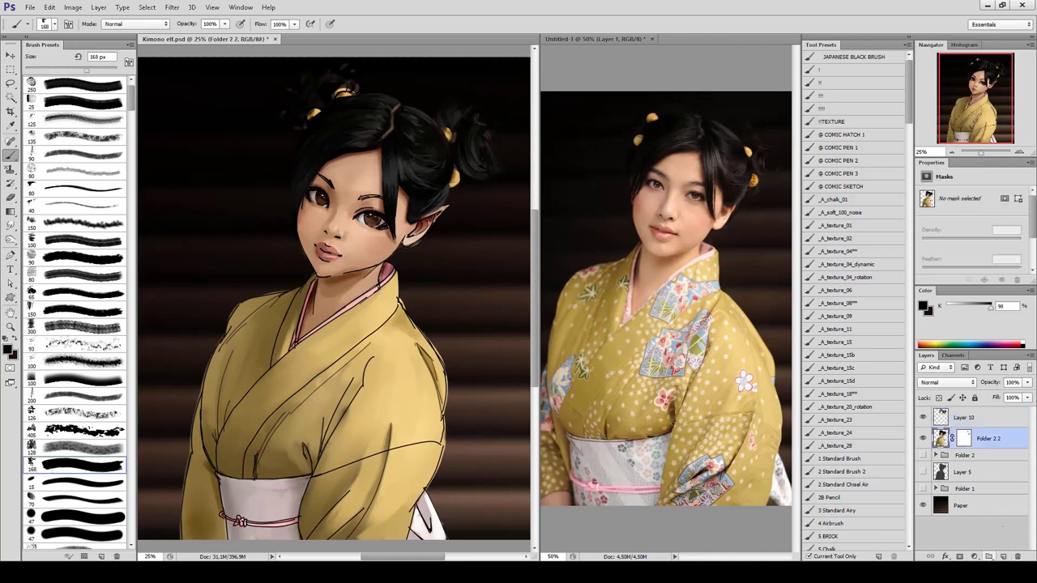
# Add Layer 11 clipped to Folder 2 2 and sample face browns with an 83 px brush.
pyautogui.hotkey('ctrl', 'shift', 'alt', 'n')
pyautogui.hotkey('ctrl', 'alt', 'g')
pyautogui.hotkey('shift', 'alt', 'g')
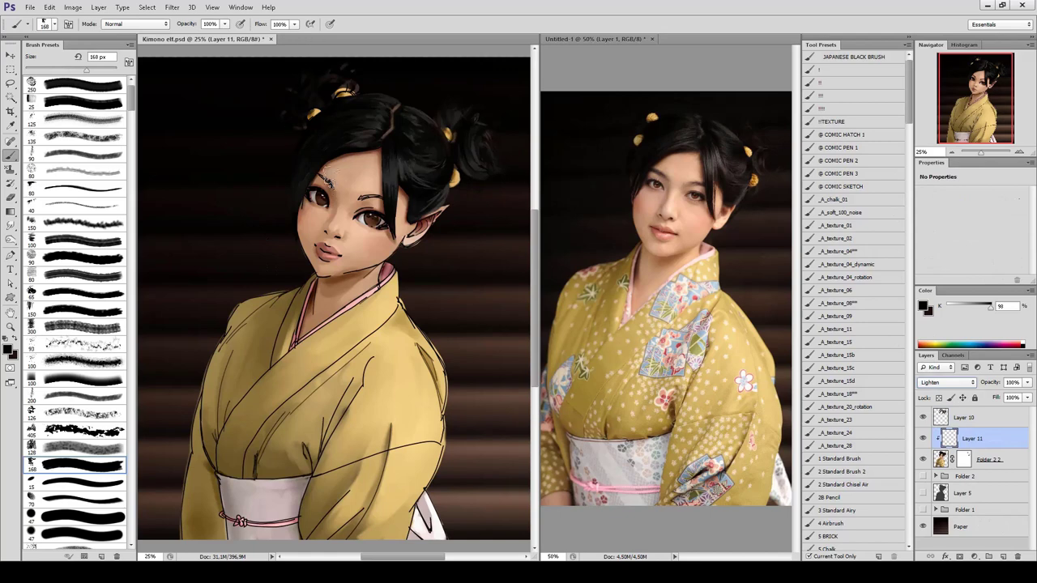
pyautogui.keyDown('alt'); pyautogui.click(330, 185); pyautogui.keyUp('alt')
pyautogui.scroll(-5, 133, 108)
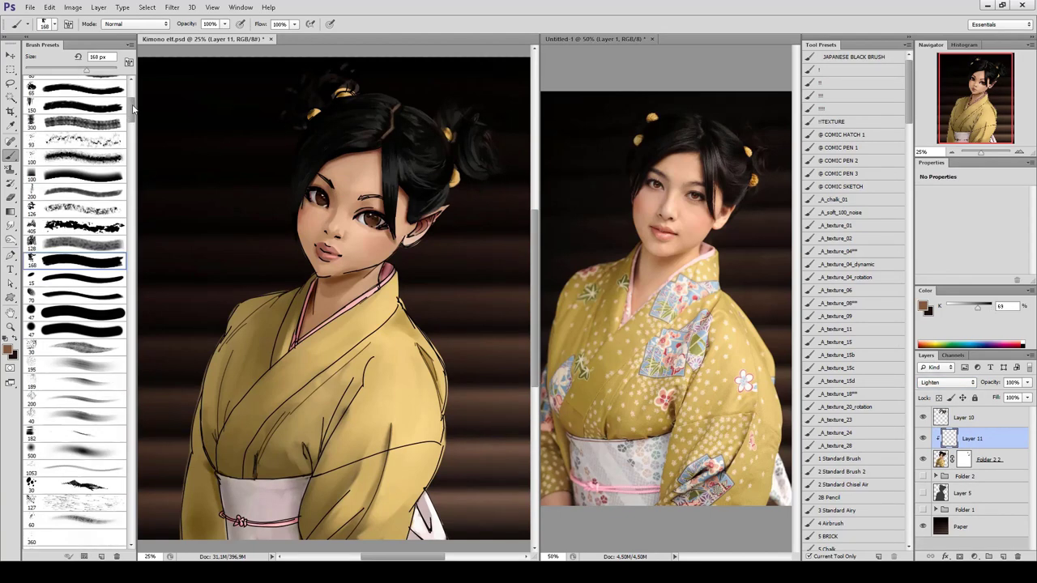
pyautogui.scroll(-1, 134, 108)
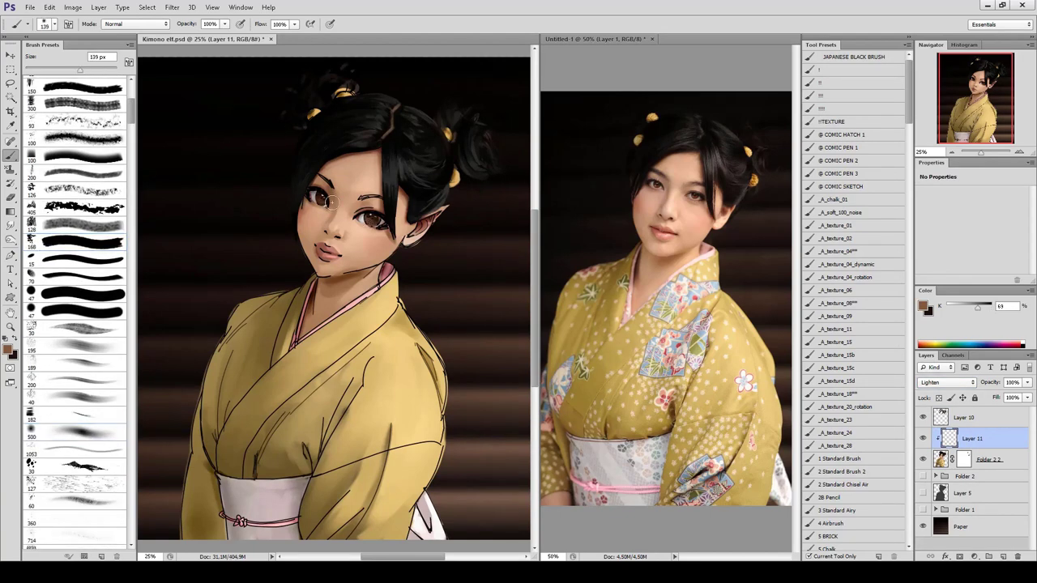
pyautogui.press('[')
pyautogui.press('[')
pyautogui.press('[')
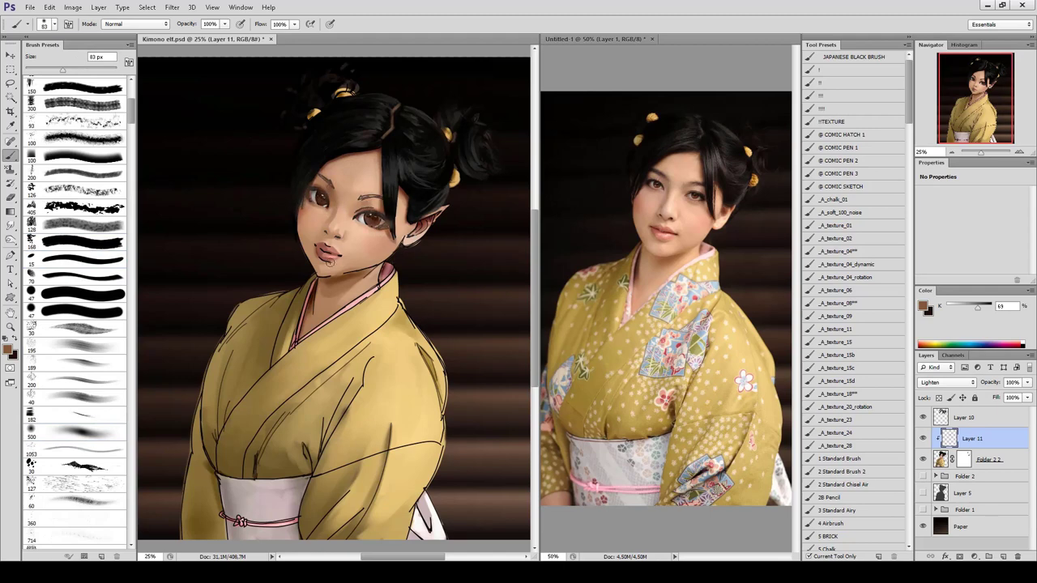
pyautogui.keyDown('alt'); pyautogui.click(363, 269); pyautogui.keyUp('alt')
# Toggle Layer 11 to compare, release its clipping mask, and undo a brown test stroke.
pyautogui.click(923, 439)
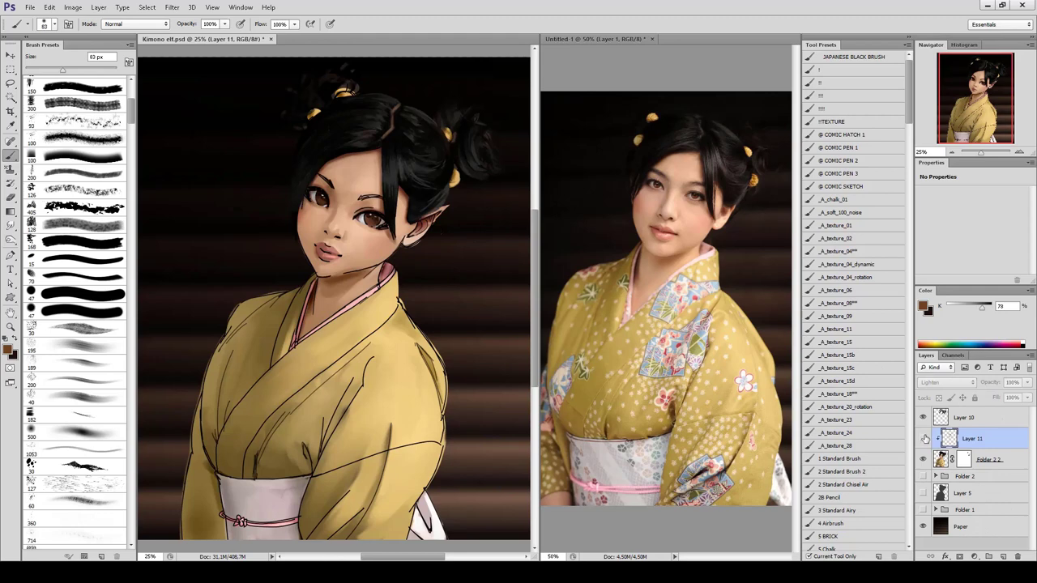
pyautogui.click(923, 438)
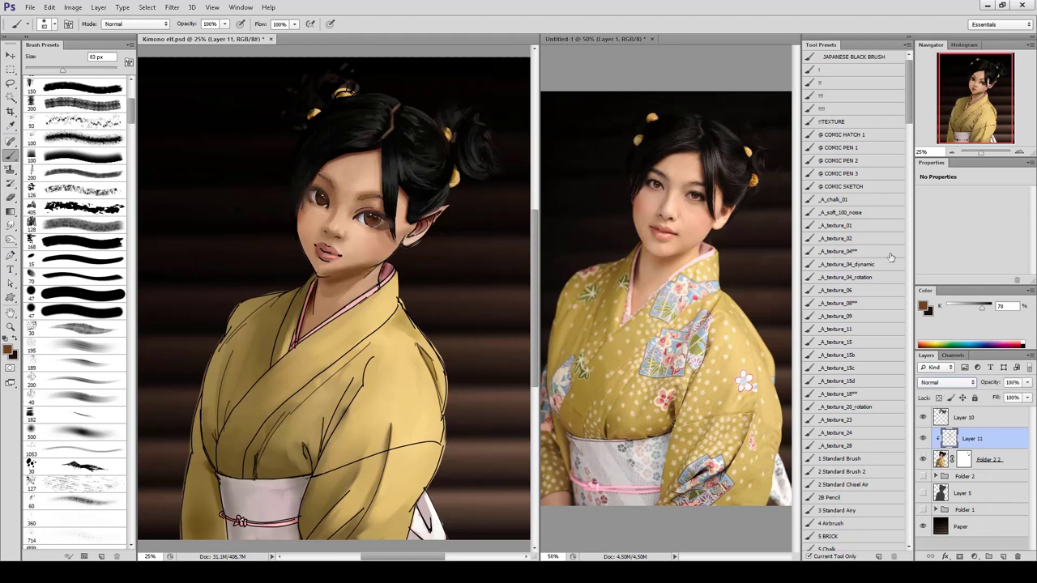
pyautogui.hotkey('ctrl', 'a')
pyautogui.hotkey('ctrl', 'alt', 'g')
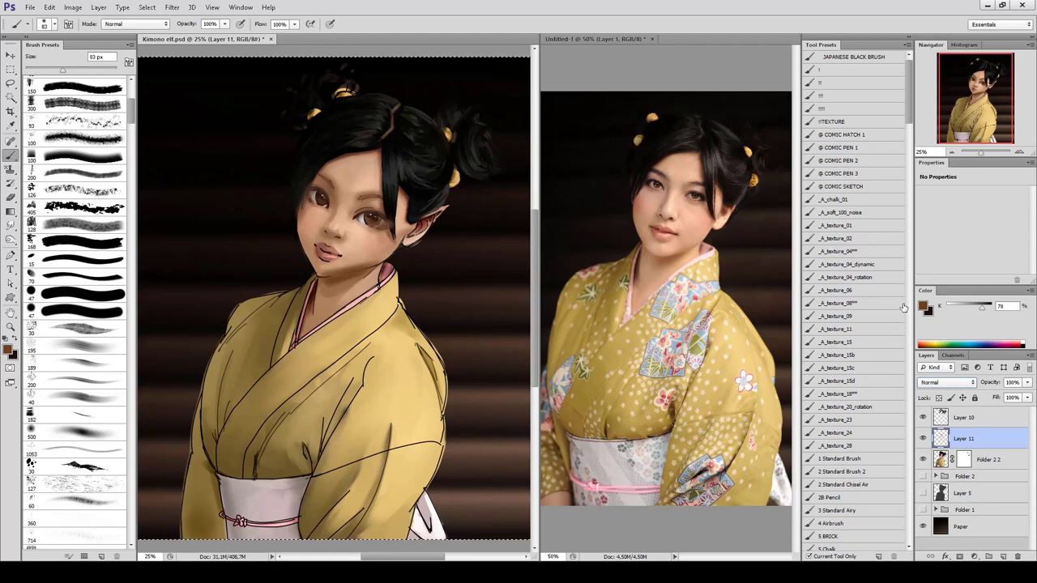
pyautogui.click(81, 242)
pyautogui.moveTo(333, 162); pyautogui.dragTo(292, 228)
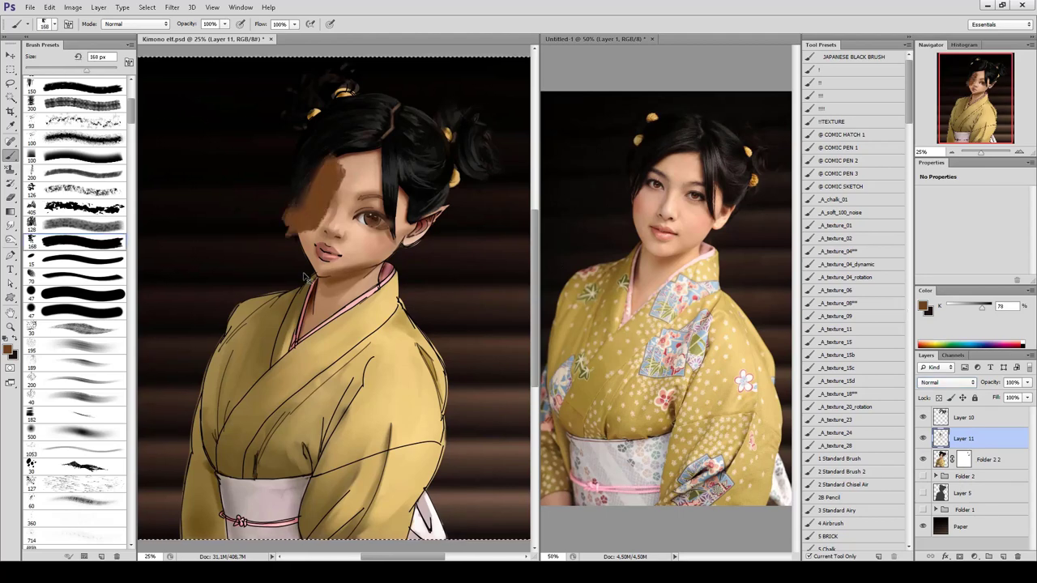
pyautogui.hotkey('ctrl', 'z')
# Zoom in on the face and sample a lighter skin tone for painting on Layer 11.
pyautogui.press('e')
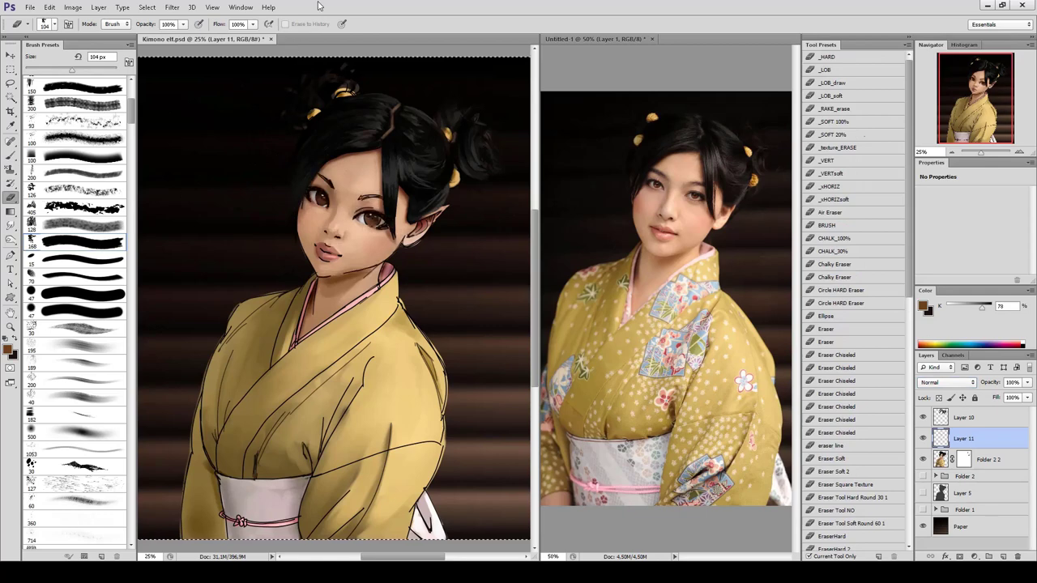
pyautogui.press('b')
pyautogui.hotkey('ctrl', '+')
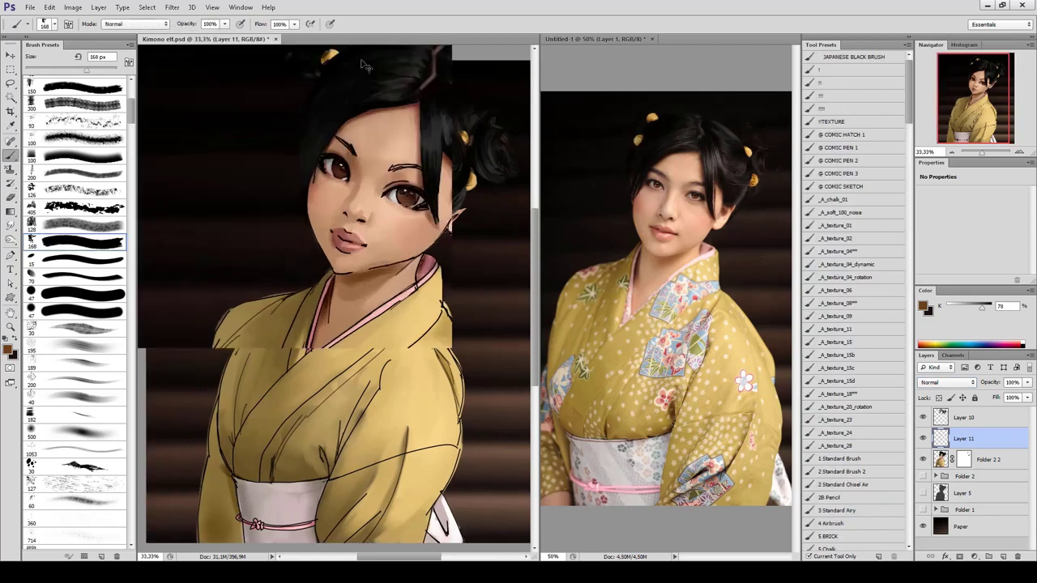
pyautogui.keyDown('alt'); pyautogui.click(316, 298); pyautogui.keyUp('alt')
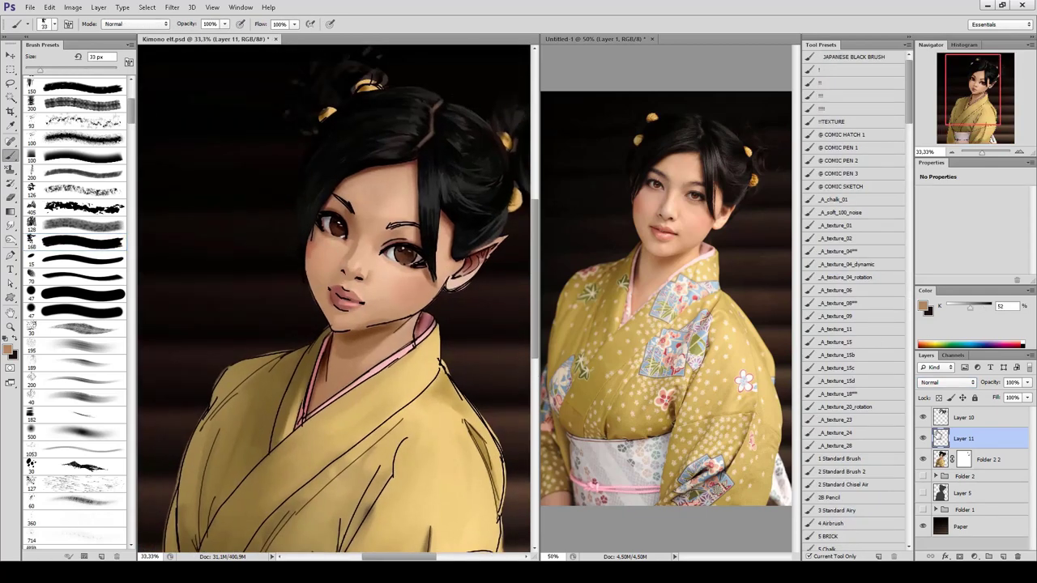
pyautogui.click(963, 459)
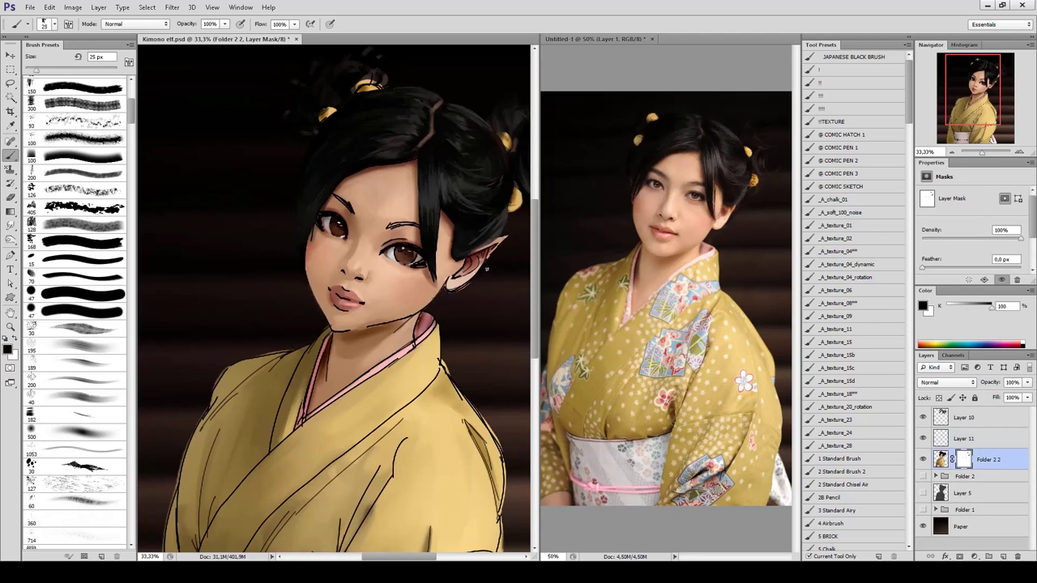
pyautogui.hotkey('alt', ']')
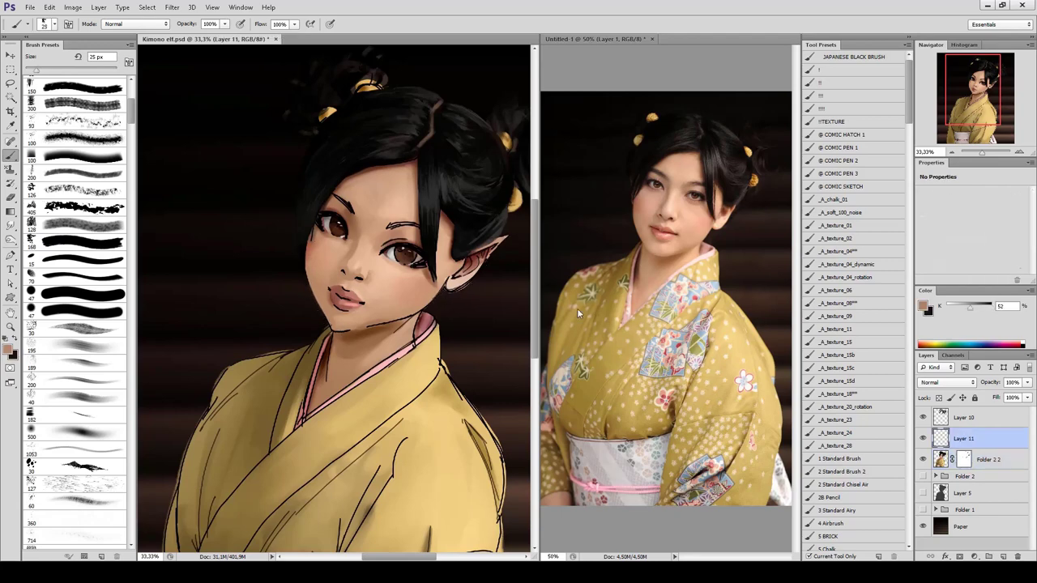
# Alternate darker and lighter cheek skin tones with a 50 px brush.
pyautogui.keyDown('alt'); pyautogui.click(316, 248); pyautogui.keyUp('alt')
pyautogui.keyDown('alt'); pyautogui.click(318, 187); pyautogui.keyUp('alt')
pyautogui.keyDown('alt'); pyautogui.click(313, 243); pyautogui.keyUp('alt')
pyautogui.keyDown('alt'); pyautogui.click(324, 242); pyautogui.keyUp('alt')
pyautogui.press(']')
pyautogui.press(']')
pyautogui.press(']')
pyautogui.press(']')
pyautogui.keyDown('alt'); pyautogui.click(310, 236); pyautogui.keyUp('alt')
pyautogui.keyDown('alt'); pyautogui.click(327, 245); pyautogui.keyUp('alt')
pyautogui.keyDown('alt'); pyautogui.click(312, 237); pyautogui.keyUp('alt')
# Erase on Layer 10 with a 33 px eraser, then resume painting skin tones on Layer 11.
pyautogui.hotkey('ctrl', '+')
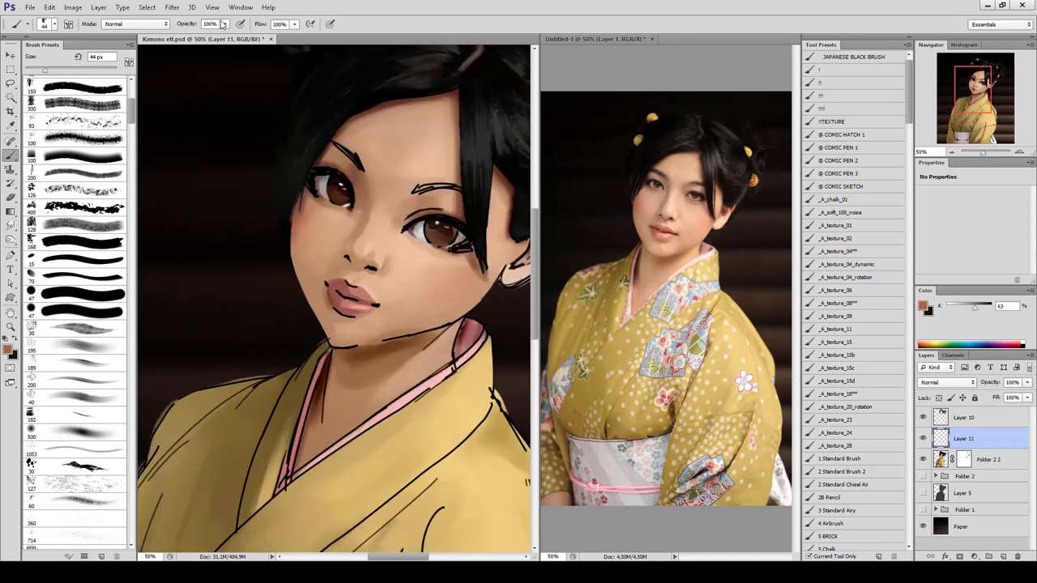
pyautogui.press('e')
pyautogui.click(959, 419)
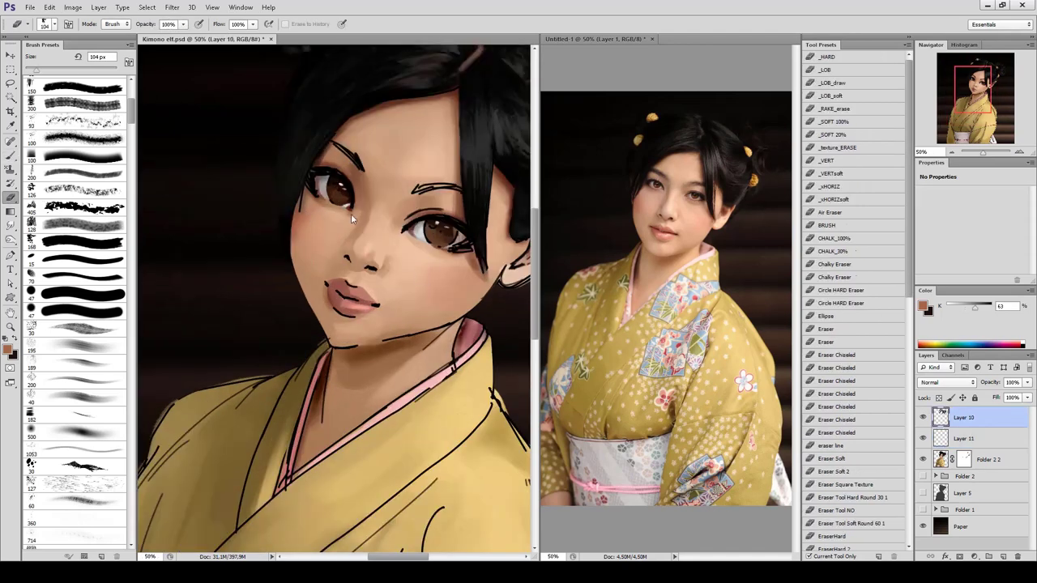
pyautogui.press('[')
pyautogui.press('[')
pyautogui.press('[')
pyautogui.press('b')
pyautogui.hotkey('alt', '[')
pyautogui.keyDown('alt'); pyautogui.click(304, 198); pyautogui.keyUp('alt')
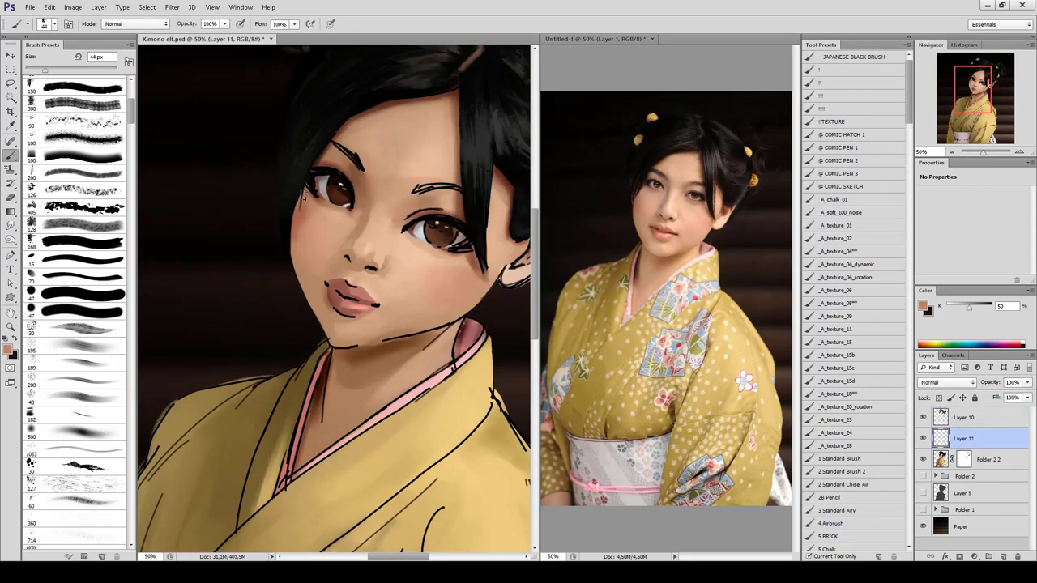
pyautogui.keyDown('alt'); pyautogui.click(303, 198); pyautogui.keyUp('alt')
pyautogui.hotkey('ctrl', '-')
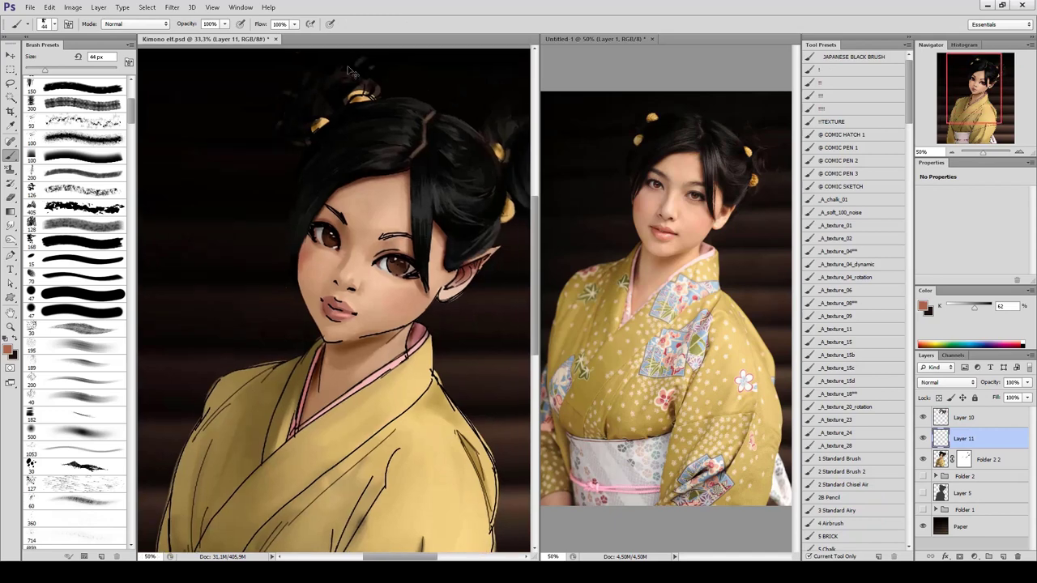
pyautogui.hotkey('ctrl', '+')
# Refine the eye with black line, dark iris brown and eyelid skin tones.
pyautogui.keyDown('alt'); pyautogui.click(298, 201); pyautogui.keyUp('alt')
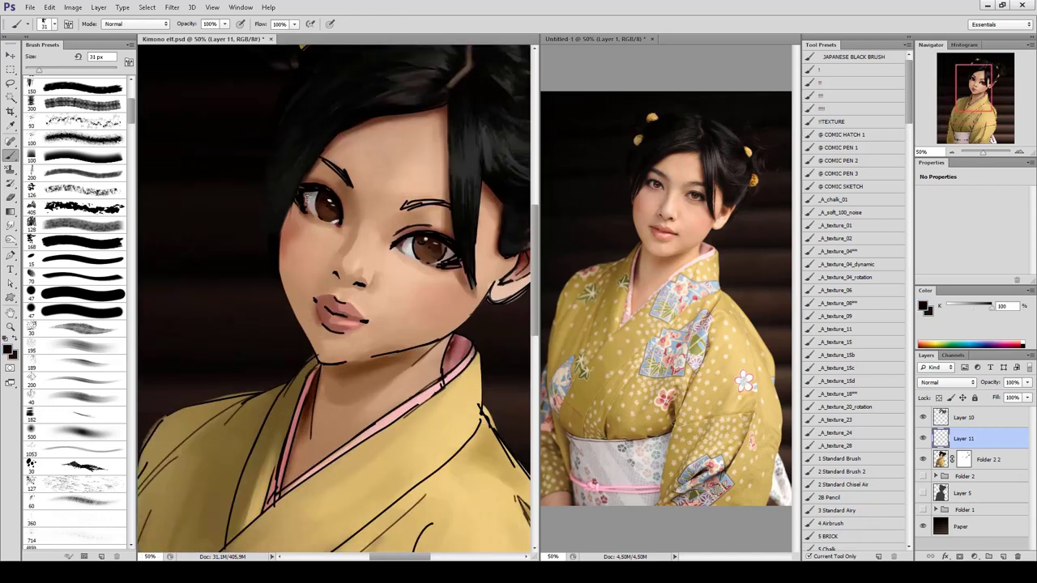
pyautogui.keyDown('alt'); pyautogui.click(303, 208); pyautogui.keyUp('alt')
pyautogui.keyDown('alt'); pyautogui.click(295, 205); pyautogui.keyUp('alt')
pyautogui.keyDown('alt'); pyautogui.click(297, 189); pyautogui.keyUp('alt')
pyautogui.keyDown('alt'); pyautogui.click(314, 185); pyautogui.keyUp('alt')
# Mirror the canvas to check the eye, darken its corner with brown, and flip back.
pyautogui.hotkey('ctrl', 'shift', 'h')
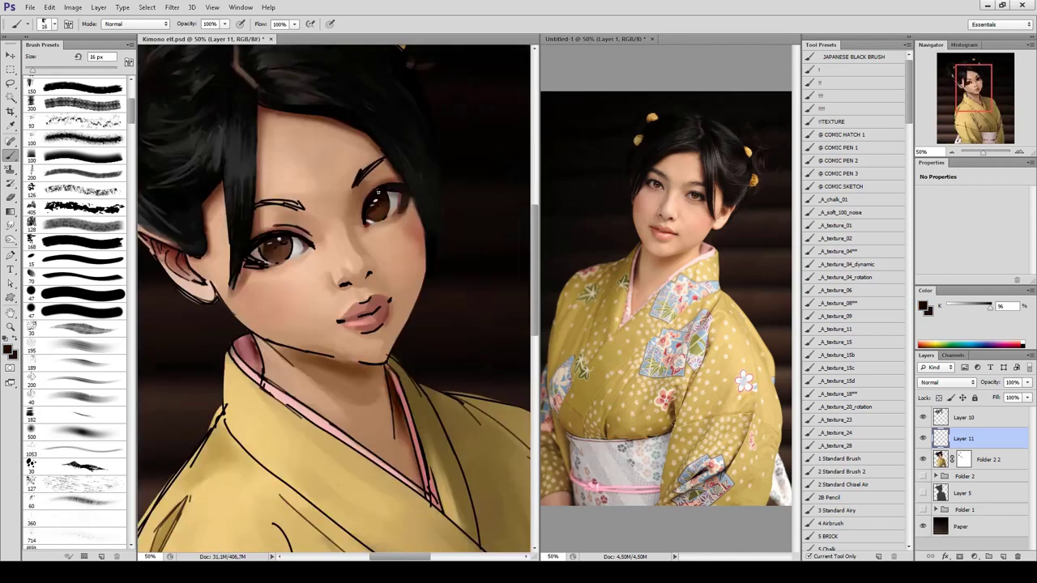
pyautogui.keyDown('alt'); pyautogui.click(379, 207); pyautogui.keyUp('alt')
pyautogui.keyDown('alt'); pyautogui.click(403, 195); pyautogui.keyUp('alt')
pyautogui.keyDown('alt'); pyautogui.click(395, 204); pyautogui.keyUp('alt')
pyautogui.hotkey('ctrl', 'shift', 'h')
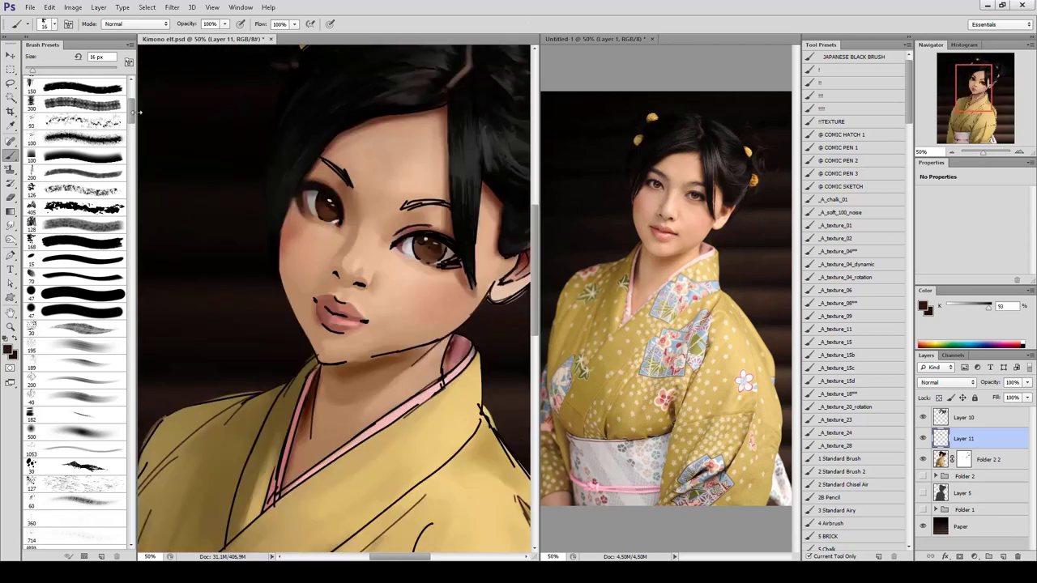
# Switch to the 125 px preset shrunk to 36 px and sample a near-black tone.
pyautogui.scroll(-5, 77, 324)
pyautogui.scroll(-5, 77, 324)
pyautogui.click(77, 460)
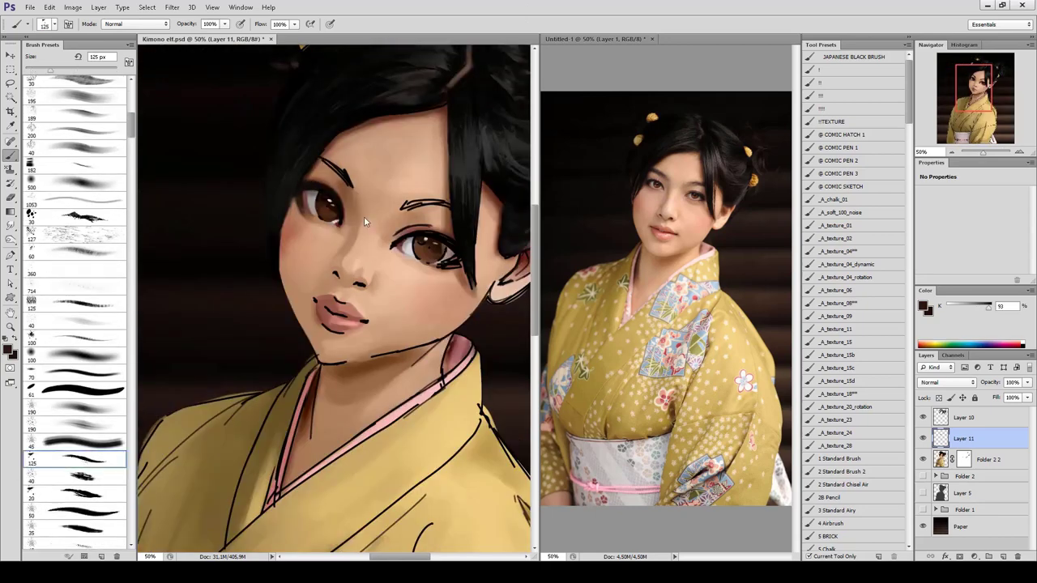
pyautogui.press('[')
pyautogui.press('[')
pyautogui.press('[')
pyautogui.keyDown('alt'); pyautogui.click(331, 162); pyautogui.keyUp('alt')
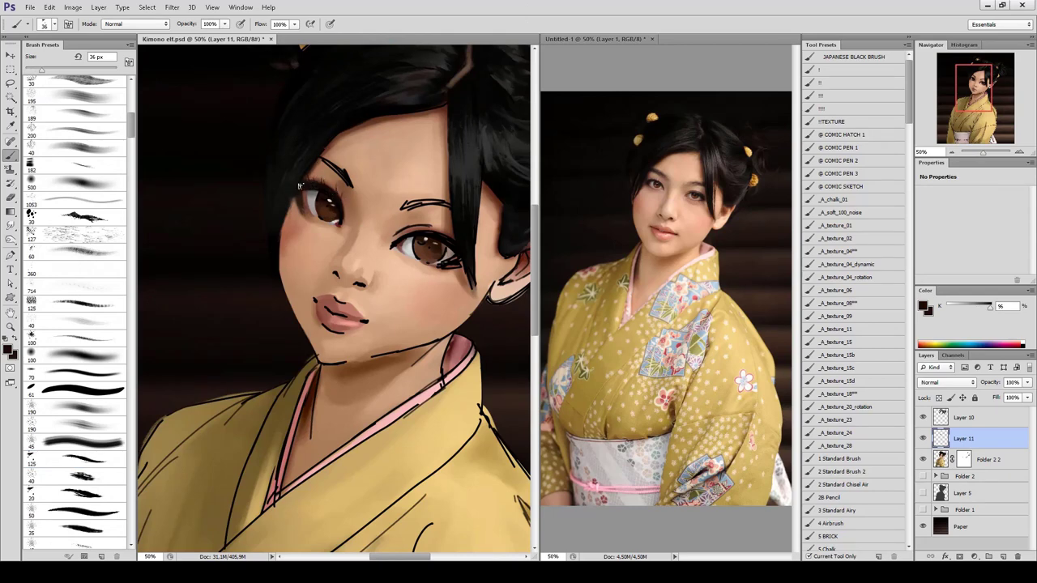
pyautogui.moveTo(129, 122); pyautogui.dragTo(130, 102)
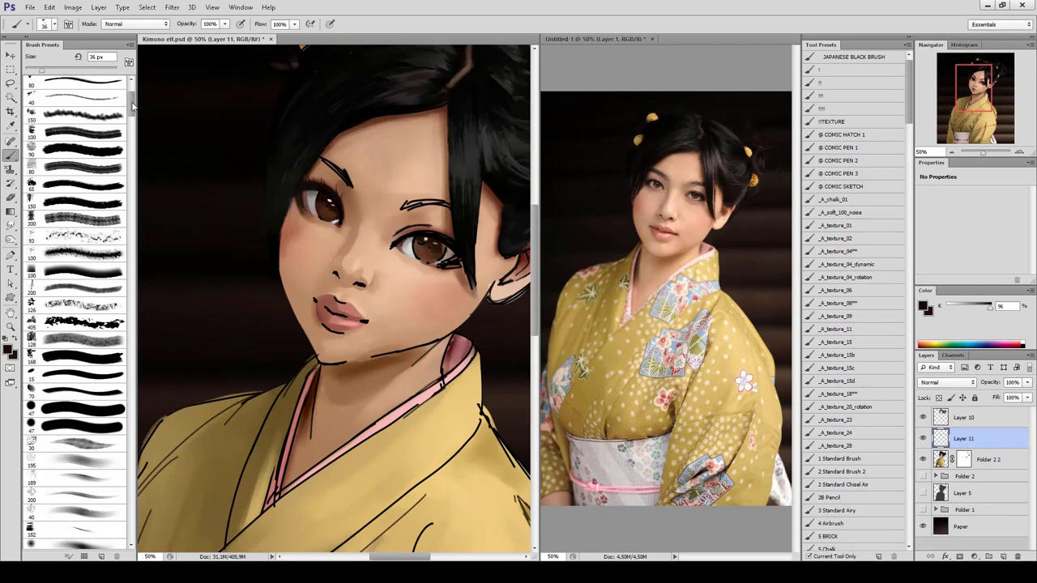
# Touch up the skin near the eye using the 168 preset at 23–36 px.
pyautogui.click(58, 350)
pyautogui.press('[')
pyautogui.press('[')
pyautogui.press('[')
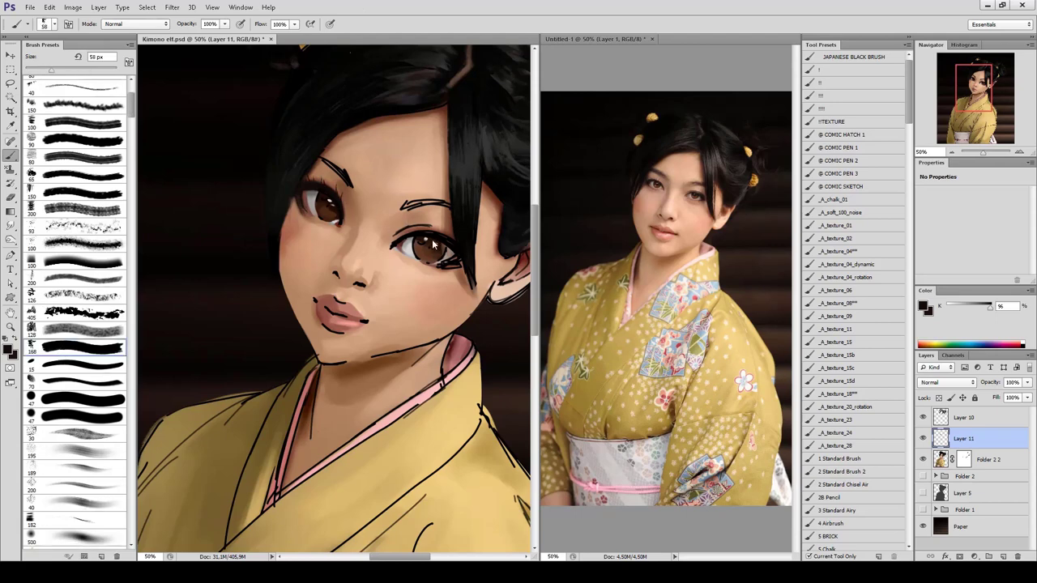
pyautogui.keyDown('alt'); pyautogui.click(393, 245); pyautogui.keyUp('alt')
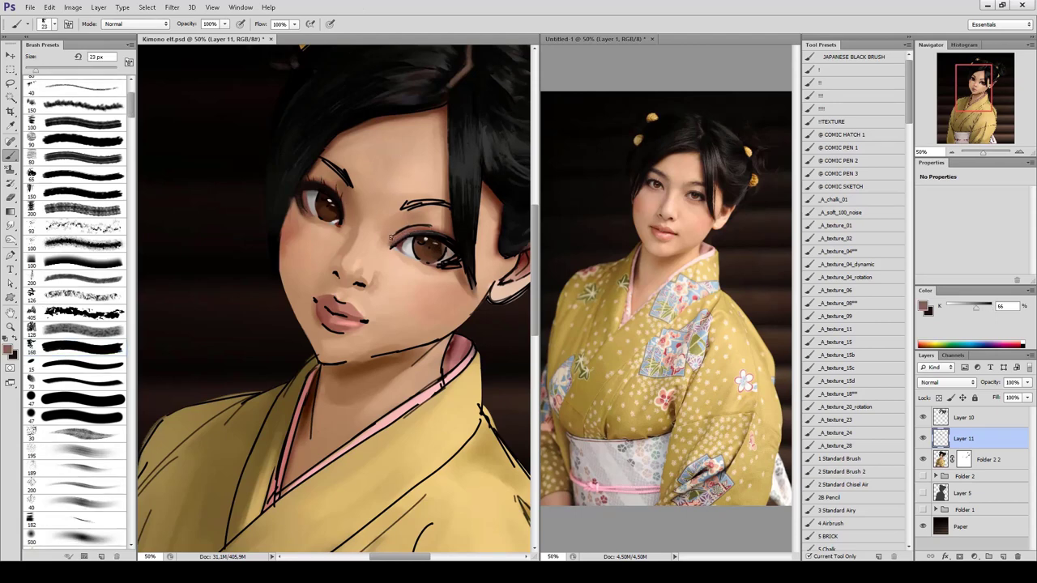
pyautogui.keyDown('alt'); pyautogui.click(407, 229); pyautogui.keyUp('alt')
pyautogui.keyDown('alt'); pyautogui.click(392, 234); pyautogui.keyUp('alt')
pyautogui.press(']')
pyautogui.press(']')
pyautogui.keyDown('alt'); pyautogui.click(413, 212); pyautogui.keyUp('alt')
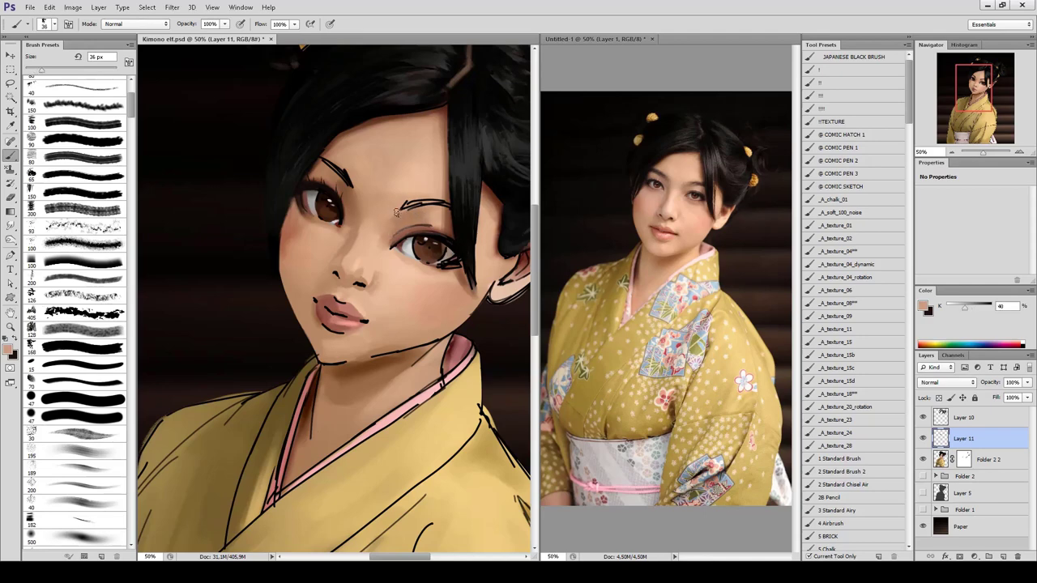
# Paint a thicker dark-brown stroke over the eyebrow, then switch to a 22 px brush.
pyautogui.click(213, 285)
pyautogui.press('Return')
pyautogui.moveTo(400, 208); pyautogui.dragTo(462, 198)
pyautogui.keyDown('alt'); pyautogui.click(408, 203); pyautogui.keyUp('alt')
pyautogui.keyDown('alt'); pyautogui.click(351, 173); pyautogui.keyUp('alt')
pyautogui.press('[')
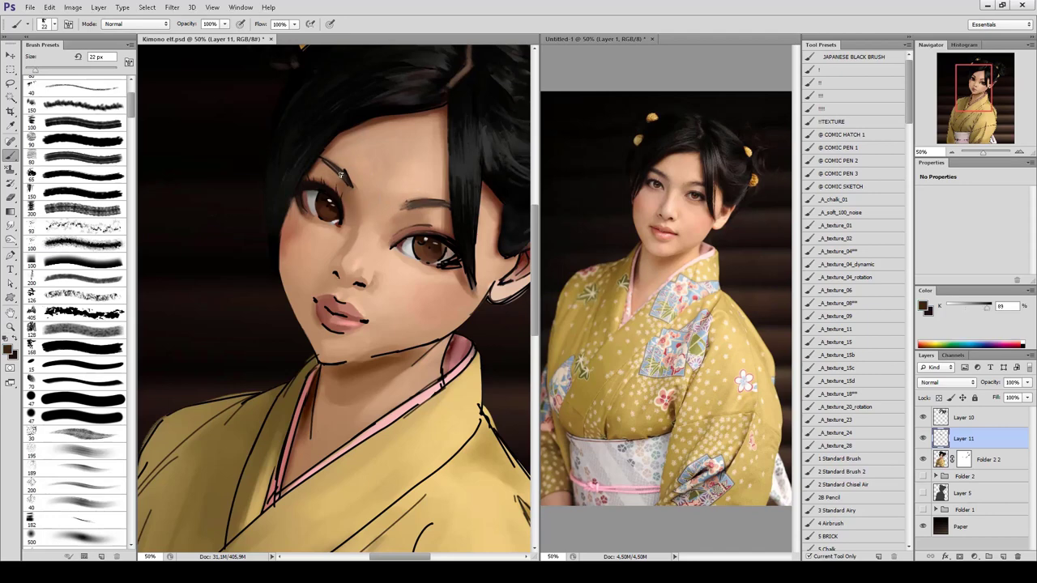
# Soften the eyebrows with sampled skin, dark brown and hair tones, mirroring to check.
pyautogui.keyDown('alt'); pyautogui.click(340, 163); pyautogui.keyUp('alt')
pyautogui.keyDown('alt'); pyautogui.click(348, 180); pyautogui.keyUp('alt')
pyautogui.keyDown('alt'); pyautogui.click(406, 196); pyautogui.keyUp('alt')
pyautogui.keyDown('alt'); pyautogui.click(448, 196); pyautogui.keyUp('alt')
pyautogui.hotkey('ctrl', 'shift', 'h')
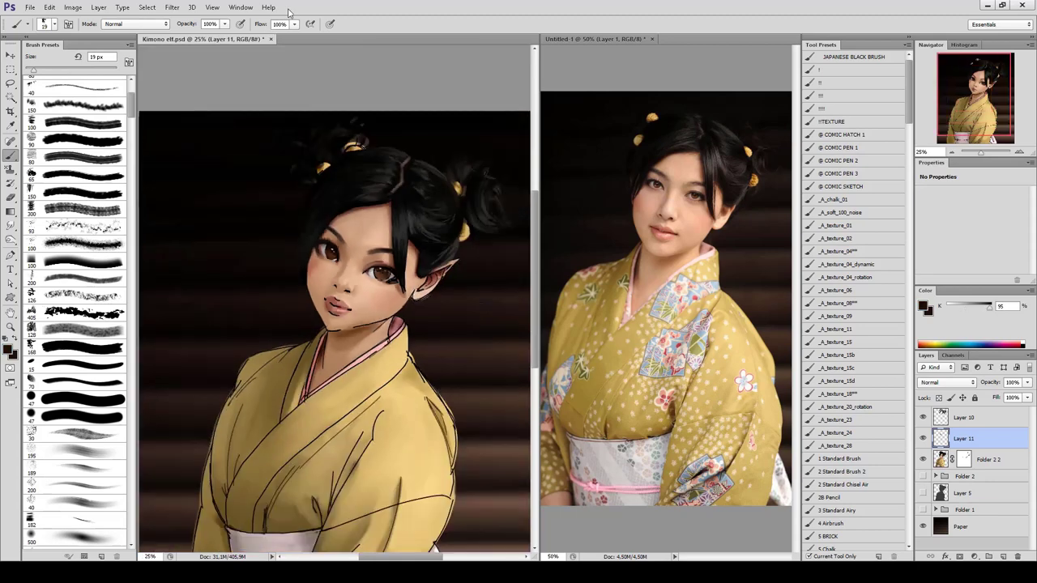
pyautogui.hotkey('ctrl', 'shift', 'h')
pyautogui.hotkey('ctrl', 'shift', 'h')
# Refine skin around the eyes with an 11 px brush, then flip back and zoom out.
pyautogui.keyDown('alt'); pyautogui.click(412, 198); pyautogui.keyUp('alt')
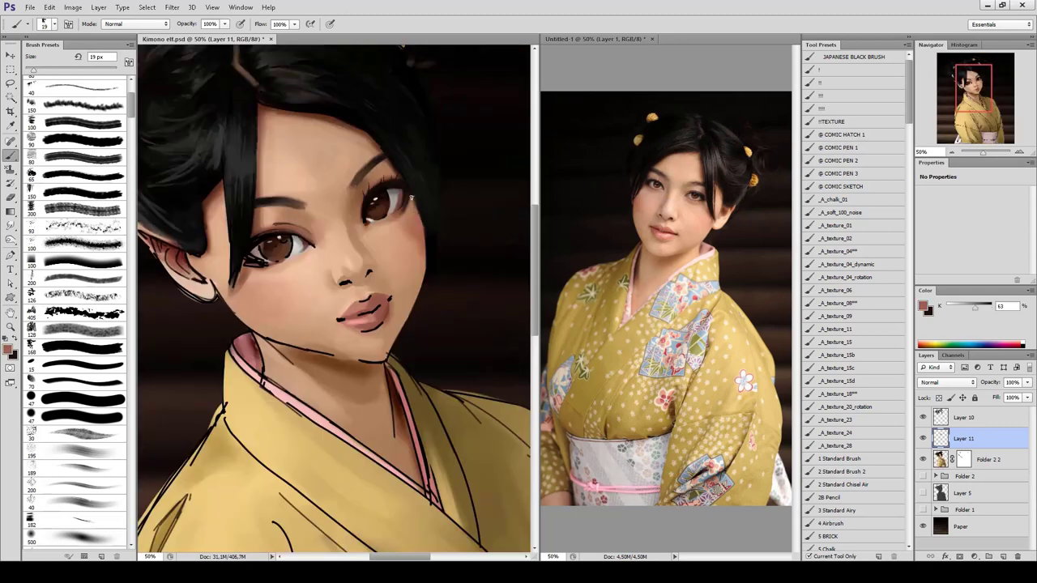
pyautogui.press('[')
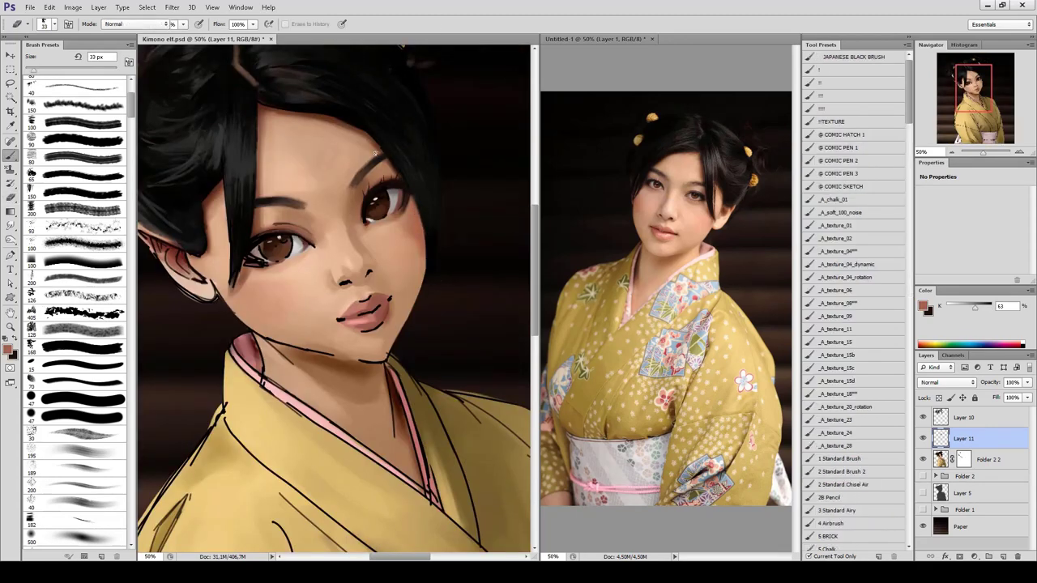
pyautogui.press('[')
pyautogui.keyDown('alt'); pyautogui.click(407, 235); pyautogui.keyUp('alt')
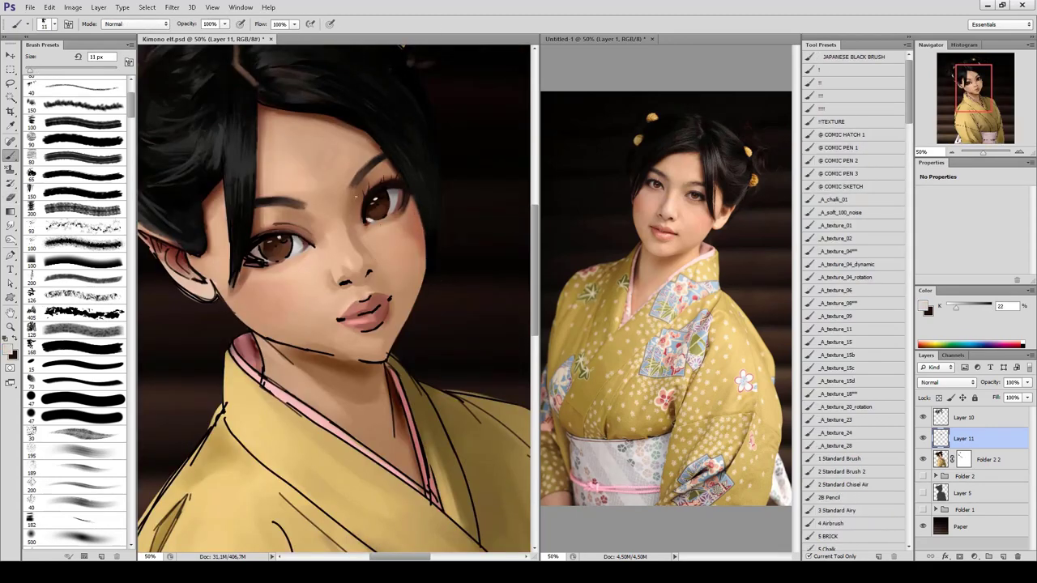
pyautogui.keyDown('alt'); pyautogui.click(365, 222); pyautogui.keyUp('alt')
pyautogui.keyDown('alt'); pyautogui.click(375, 209); pyautogui.keyUp('alt')
pyautogui.hotkey('ctrl', 'shift', 'h')
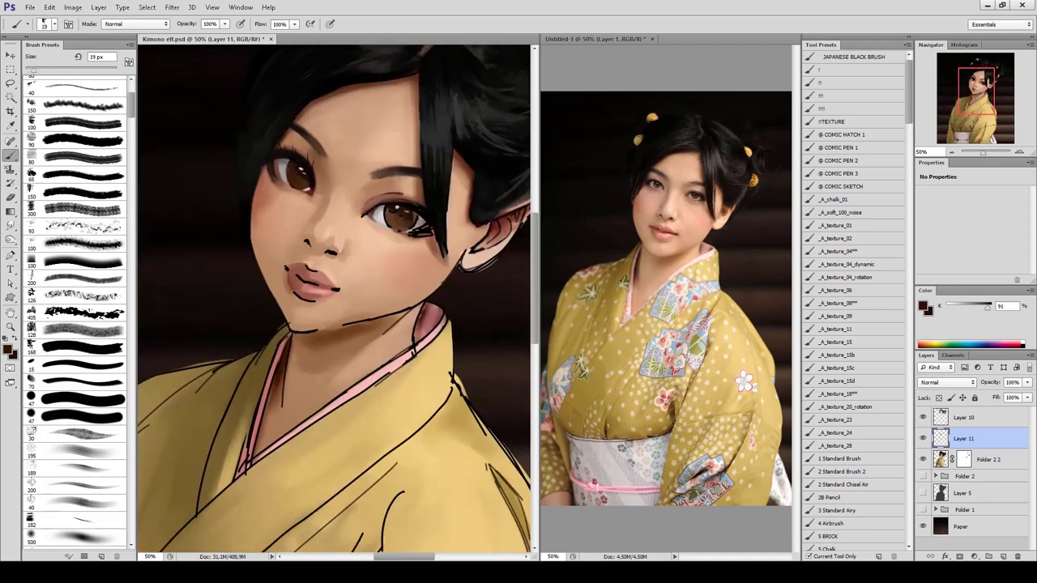
pyautogui.hotkey('ctrl', '+')
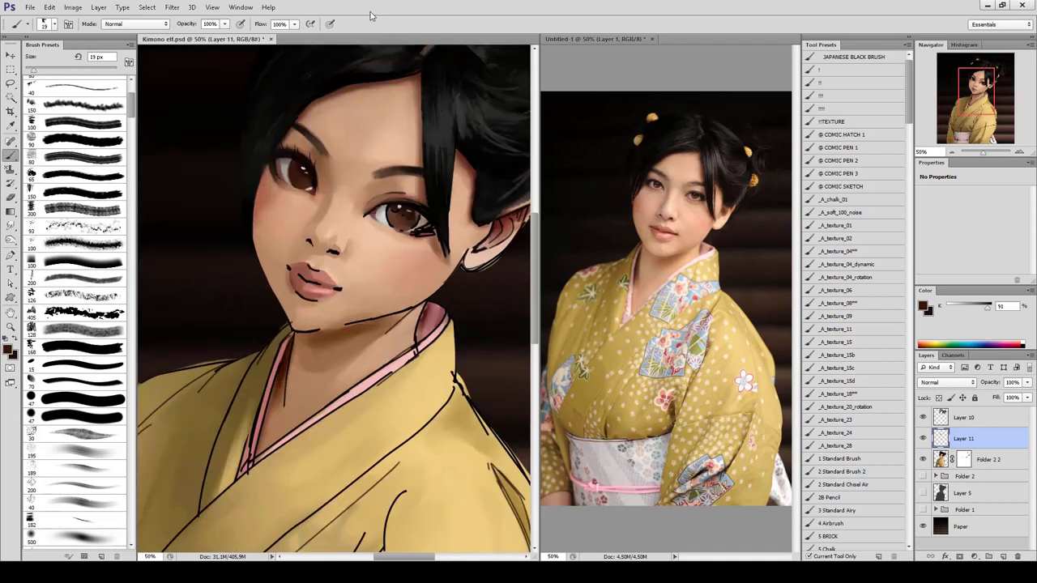
pyautogui.hotkey('alt', ']')
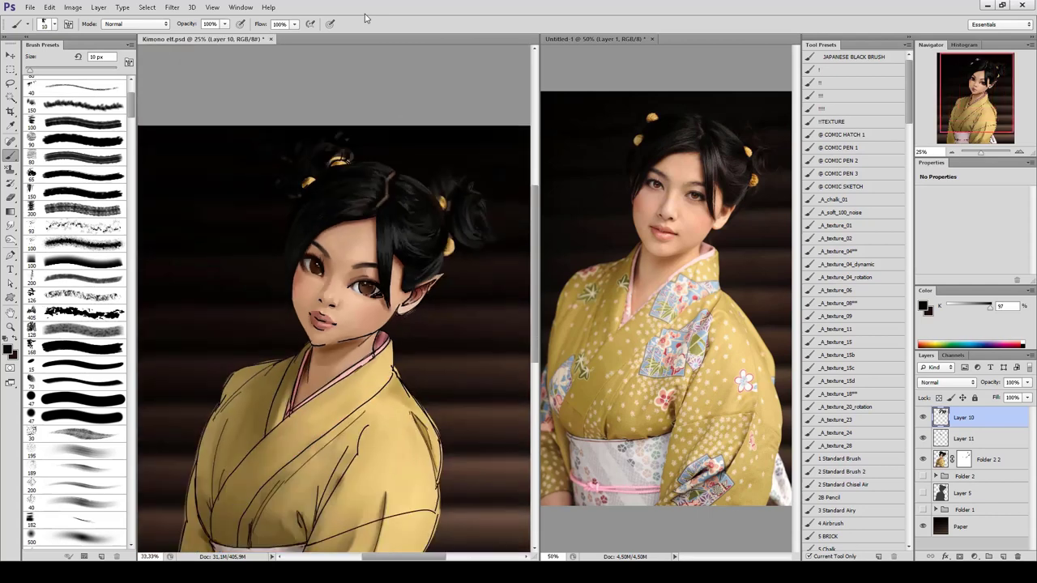
# On Layer 11, paint a dark brown stroke along the outer eye edge with a 19 px brush.
pyautogui.hotkey('ctrl', 'shift', 'h')
pyautogui.press(']')
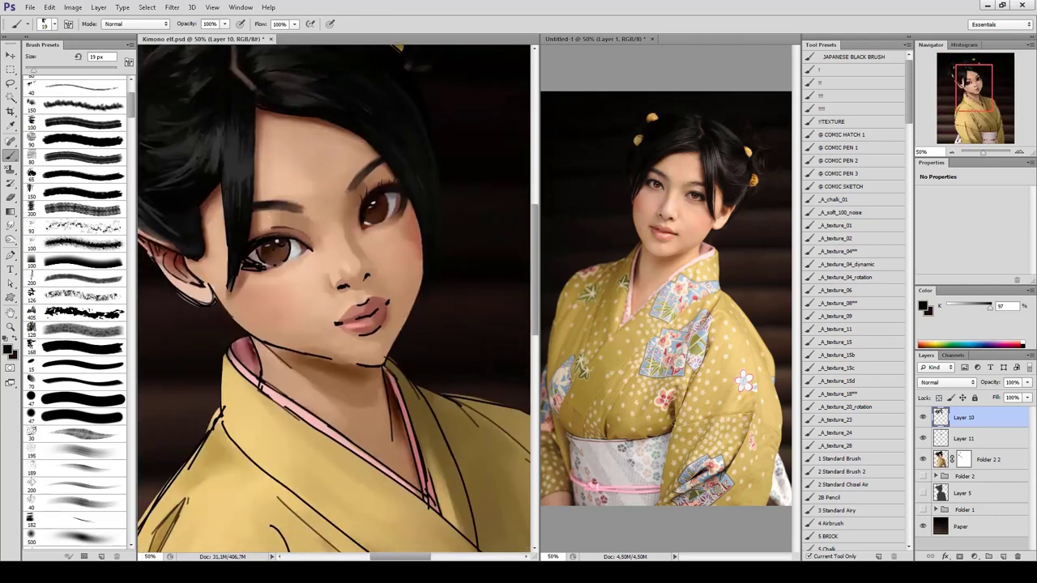
pyautogui.hotkey('alt', '[')
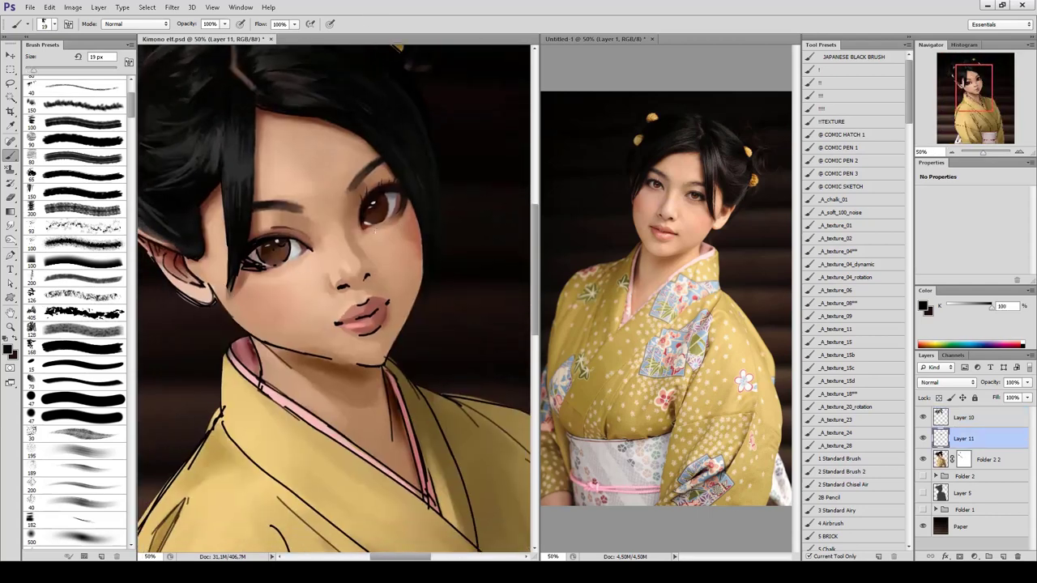
pyautogui.keyDown('alt'); pyautogui.click(280, 237); pyautogui.keyUp('alt')
pyautogui.hotkey('ctrl', 'shift', 'h')
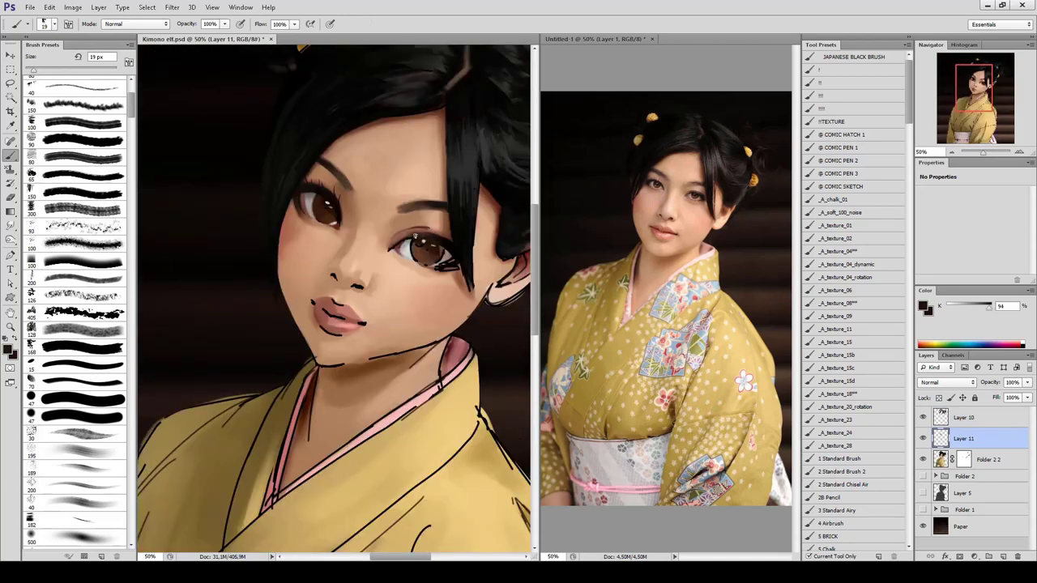
pyautogui.moveTo(332, 192); pyautogui.dragTo(345, 220)
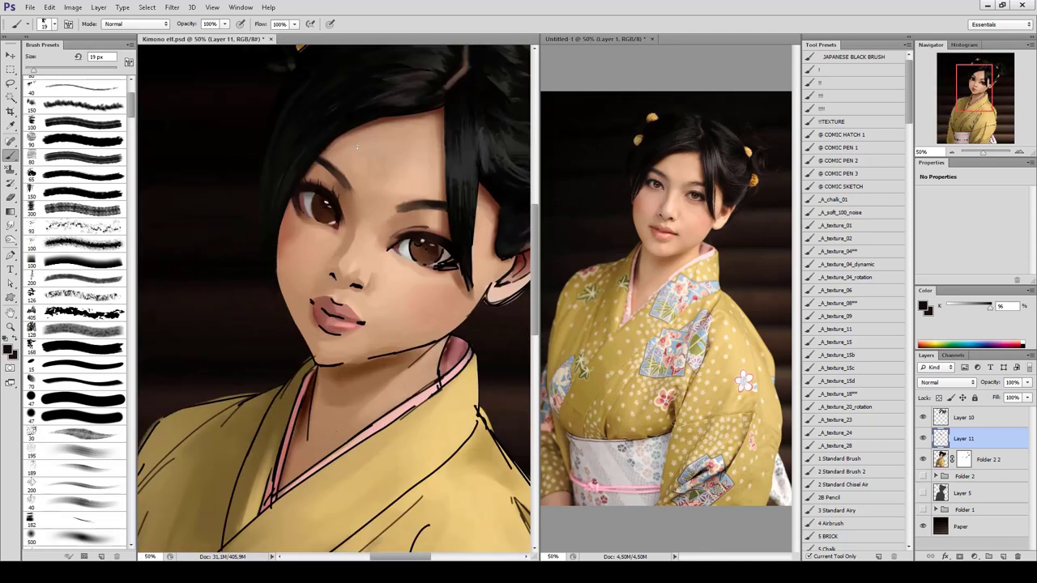
# Add a short dark brown stroke below the right eye, then sample near-black and skin tones.
pyautogui.keyDown('alt'); pyautogui.click(418, 249); pyautogui.keyUp('alt')
pyautogui.moveTo(409, 239); pyautogui.dragTo(418, 265)
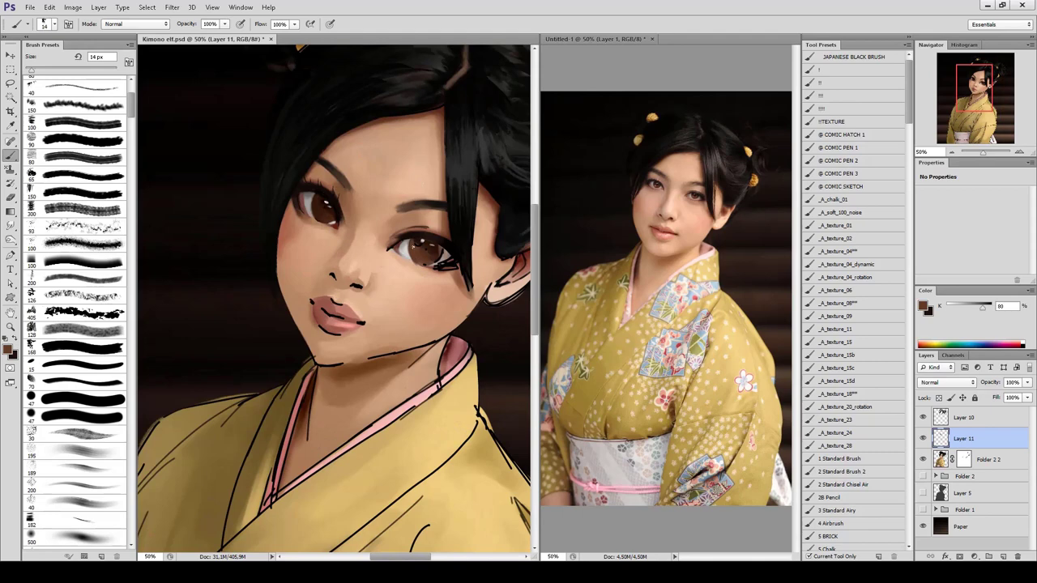
pyautogui.keyDown('alt'); pyautogui.click(413, 261); pyautogui.keyUp('alt')
pyautogui.keyDown('alt'); pyautogui.click(445, 245); pyautogui.keyUp('alt')
pyautogui.keyDown('alt'); pyautogui.click(450, 251); pyautogui.keyUp('alt')
pyautogui.keyDown('alt'); pyautogui.click(423, 261); pyautogui.keyUp('alt')
pyautogui.press(']')
pyautogui.keyDown('alt'); pyautogui.click(430, 250); pyautogui.keyUp('alt')
# Paint a dark lid stroke above the right eye with a 32 px brush.
pyautogui.keyDown('alt'); pyautogui.click(332, 223); pyautogui.keyUp('alt')
pyautogui.keyDown('alt'); pyautogui.click(324, 218); pyautogui.keyUp('alt')
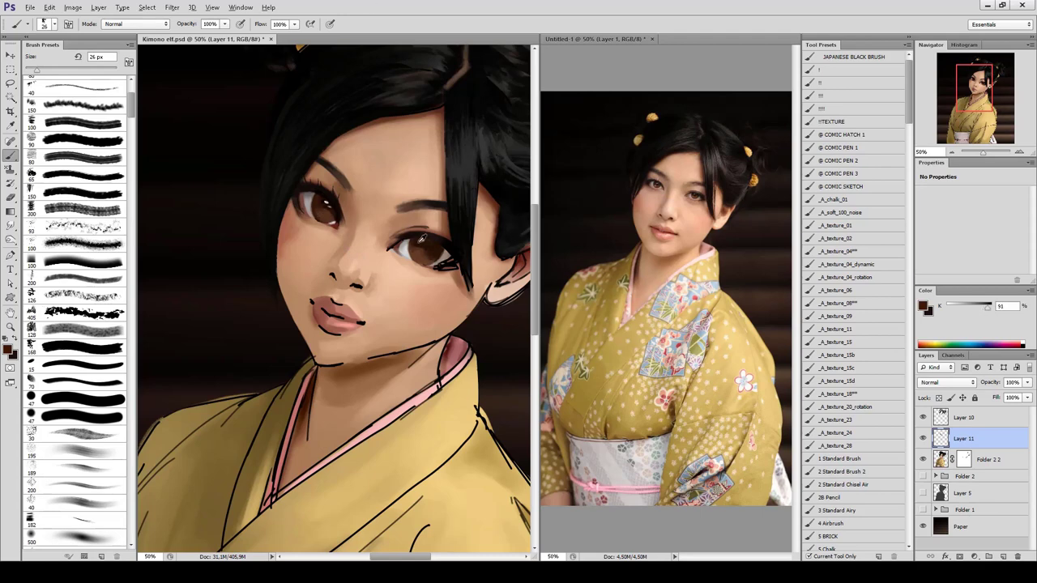
pyautogui.keyDown('alt'); pyautogui.click(418, 252); pyautogui.keyUp('alt')
pyautogui.scroll(-5, 78, 248)
pyautogui.scroll(-5, 87, 346)
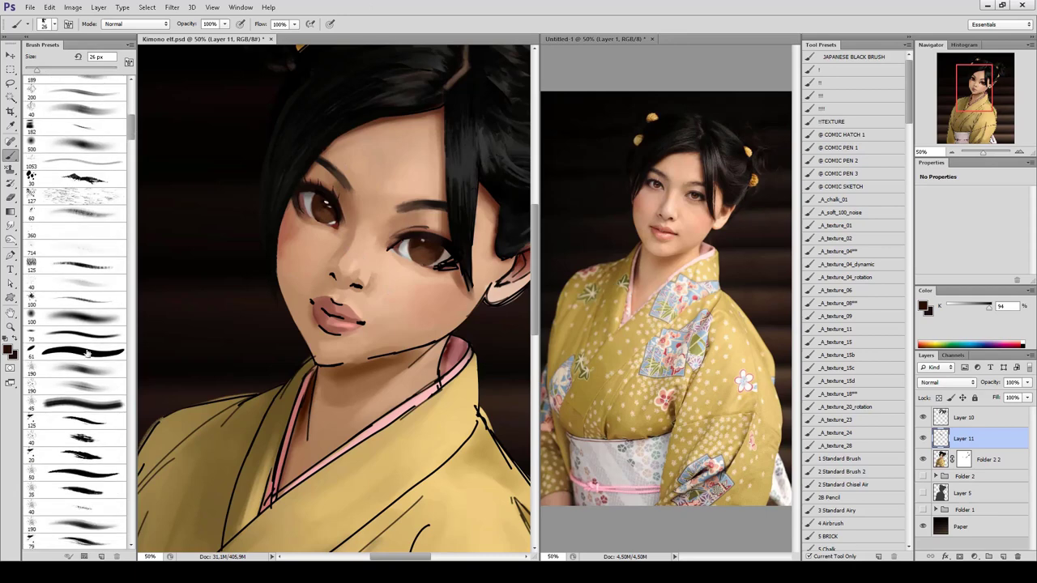
pyautogui.press(']')
pyautogui.moveTo(436, 230); pyautogui.dragTo(420, 237)
# With a different brush preset, paint a small brown stroke on the cheek in the mirrored view.
pyautogui.scroll(5, 78, 243)
pyautogui.click(81, 137)
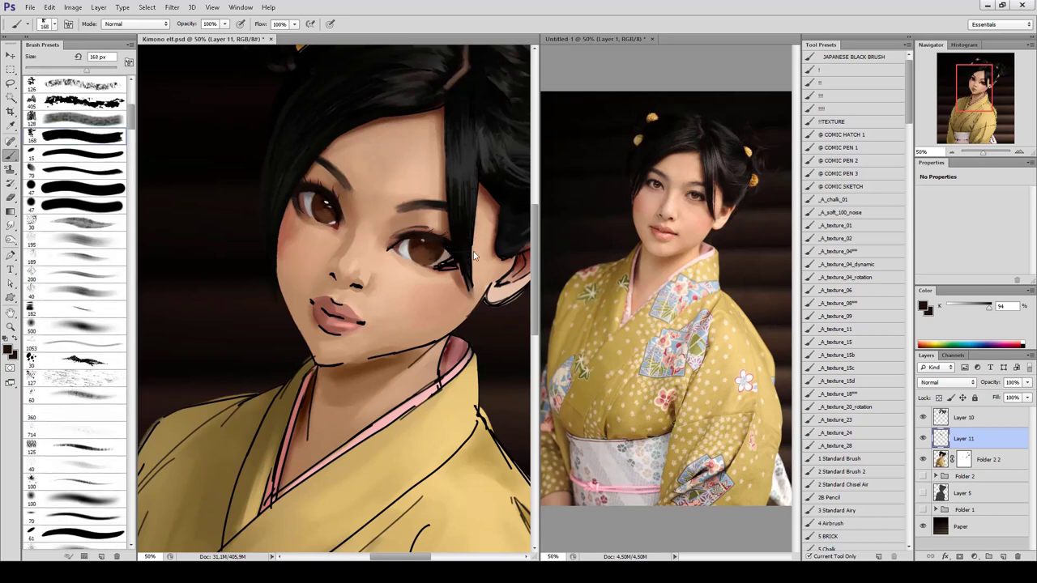
pyautogui.keyDown('alt'); pyautogui.click(458, 255); pyautogui.keyUp('alt')
pyautogui.keyDown('alt'); pyautogui.click(438, 264); pyautogui.keyUp('alt')
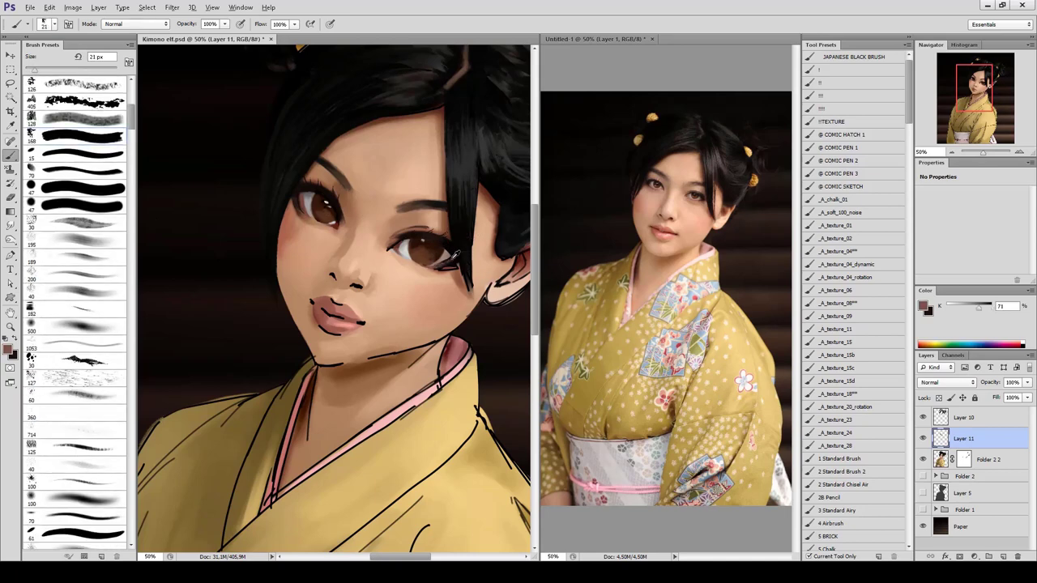
pyautogui.hotkey('ctrl', 'shift', 'h')
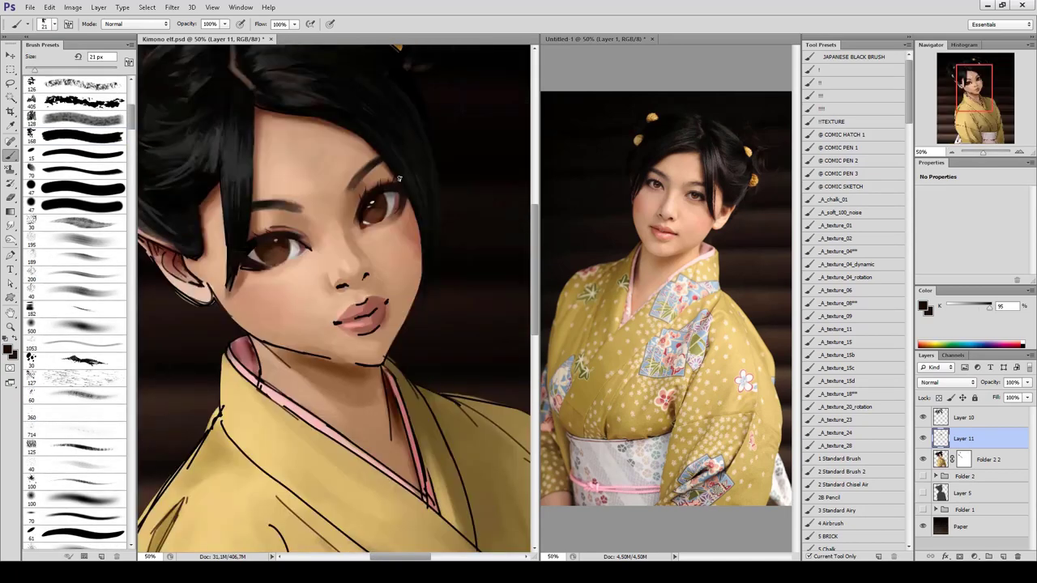
pyautogui.keyDown('alt'); pyautogui.click(239, 240); pyautogui.keyUp('alt')
pyautogui.moveTo(243, 271); pyautogui.dragTo(277, 276)
# Paint soft light-skin shading under the right eye with a smaller brush.
pyautogui.hotkey('ctrl', 'shift', 'h')
pyautogui.keyDown('alt'); pyautogui.click(450, 279); pyautogui.keyUp('alt')
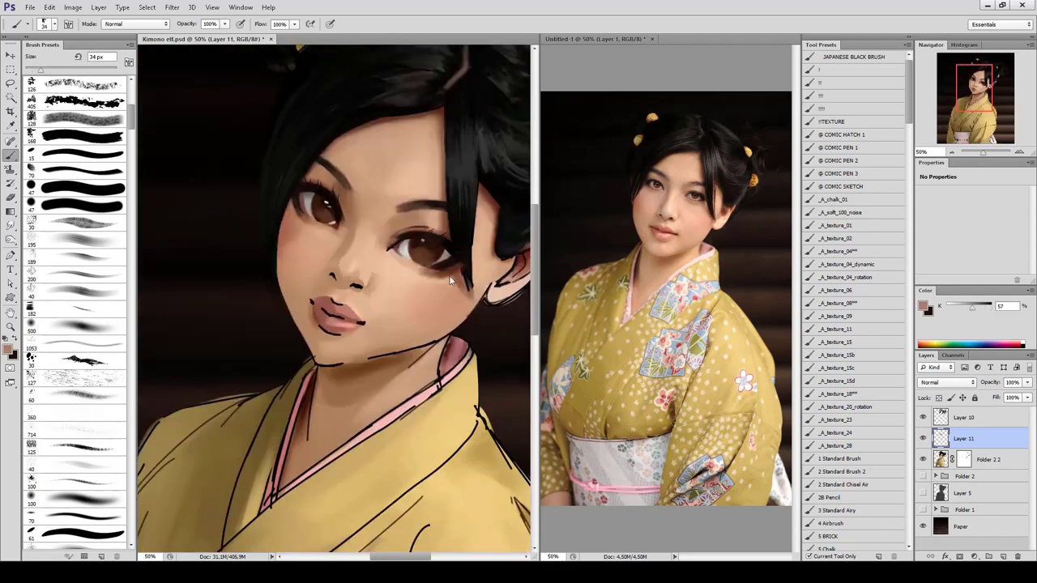
pyautogui.press('[')
pyautogui.moveTo(419, 259); pyautogui.dragTo(458, 280)
pyautogui.keyDown('alt'); pyautogui.click(445, 276); pyautogui.keyUp('alt')
pyautogui.keyDown('alt'); pyautogui.click(442, 275); pyautogui.keyUp('alt')
# Check the mirrored face, sample eye tones and move the figure higher in view.
pyautogui.hotkey('ctrl', 'shift', 'h')
pyautogui.press('[')
pyautogui.keyDown('alt'); pyautogui.click(249, 247); pyautogui.keyUp('alt')
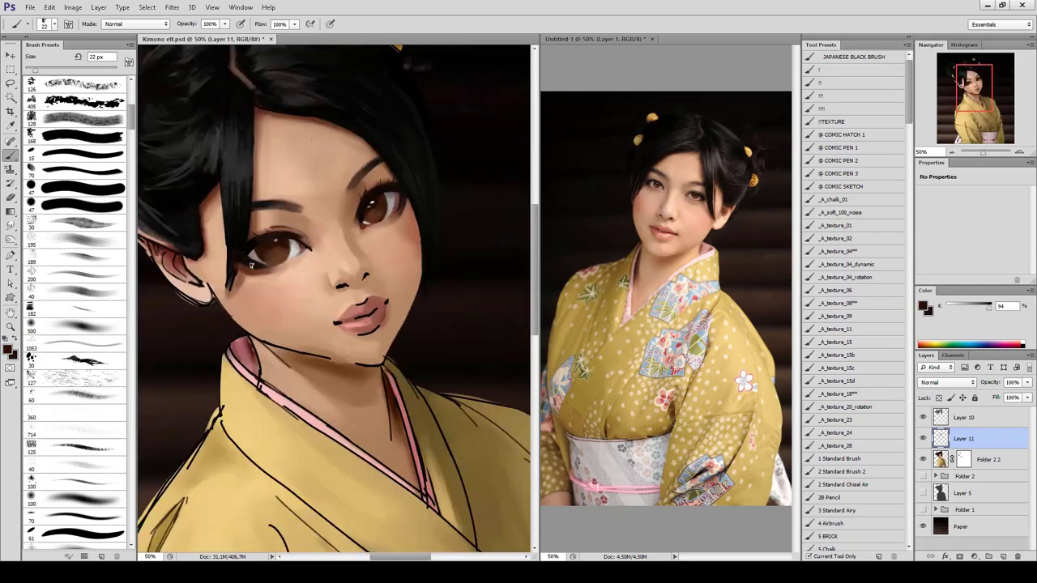
pyautogui.hotkey('ctrl', 'shift', 'h')
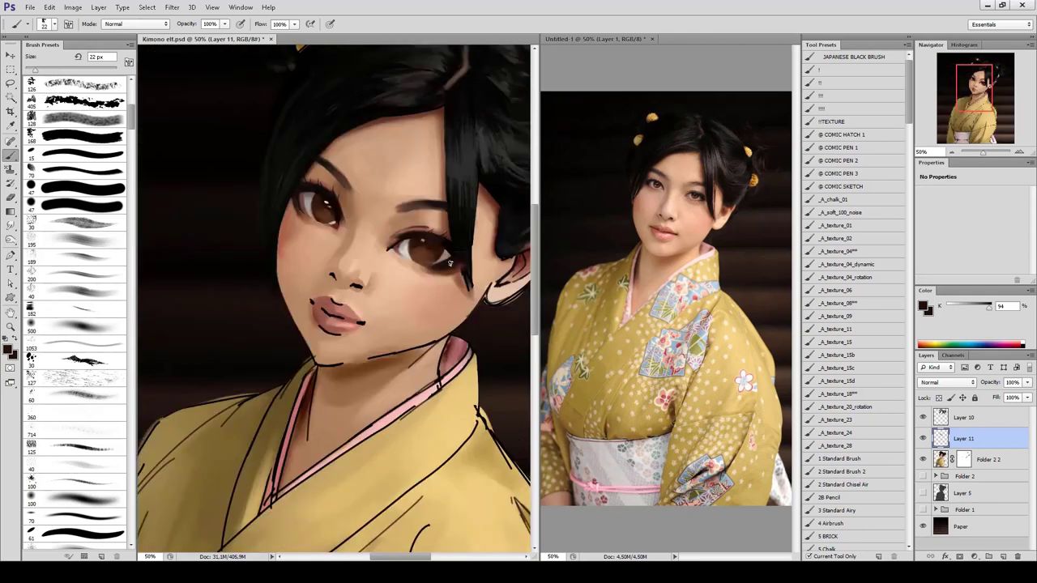
pyautogui.keyDown('alt'); pyautogui.click(435, 262); pyautogui.keyUp('alt')
pyautogui.moveTo(357, 363); pyautogui.dragTo(384, 201)
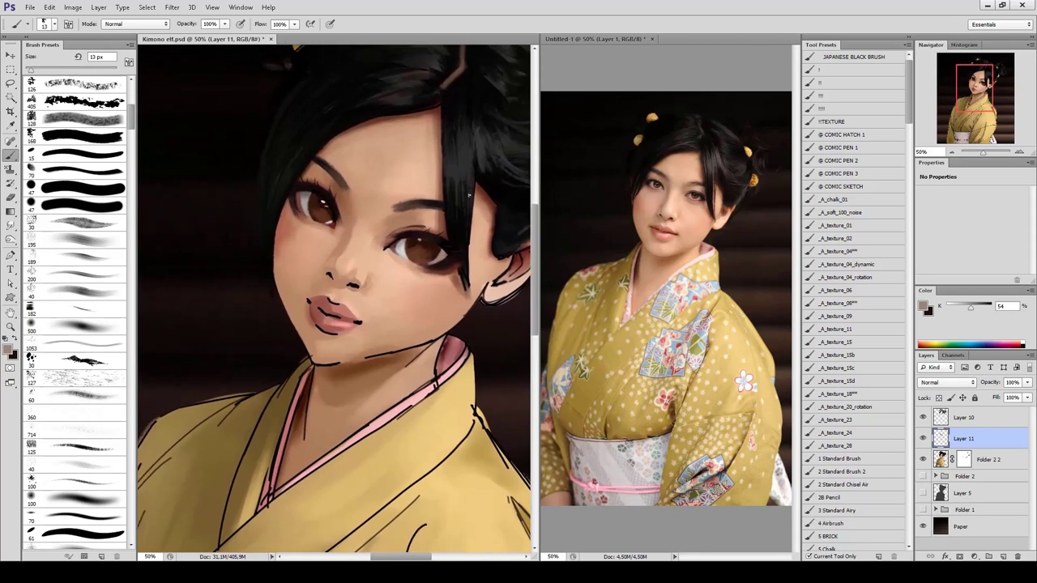
# Paint a dark brown shadow along the lower eye edge.
pyautogui.keyDown('alt'); pyautogui.click(440, 253); pyautogui.keyUp('alt')
pyautogui.keyDown('alt'); pyautogui.click(388, 248); pyautogui.keyUp('alt')
pyautogui.keyDown('alt'); pyautogui.click(334, 233); pyautogui.keyUp('alt')
pyautogui.press('h')
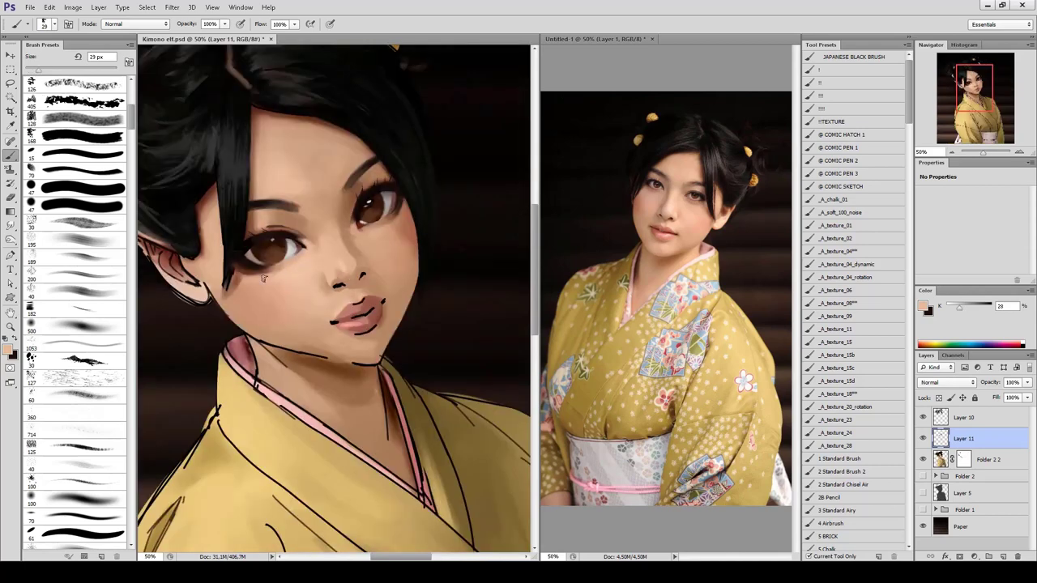
pyautogui.keyDown('alt'); pyautogui.click(252, 270); pyautogui.keyUp('alt')
pyautogui.moveTo(252, 270); pyautogui.dragTo(280, 274)
# Add a small dark stroke at the eye using sampled skin and eye colours.
pyautogui.keyDown('alt'); pyautogui.click(287, 262); pyautogui.keyUp('alt')
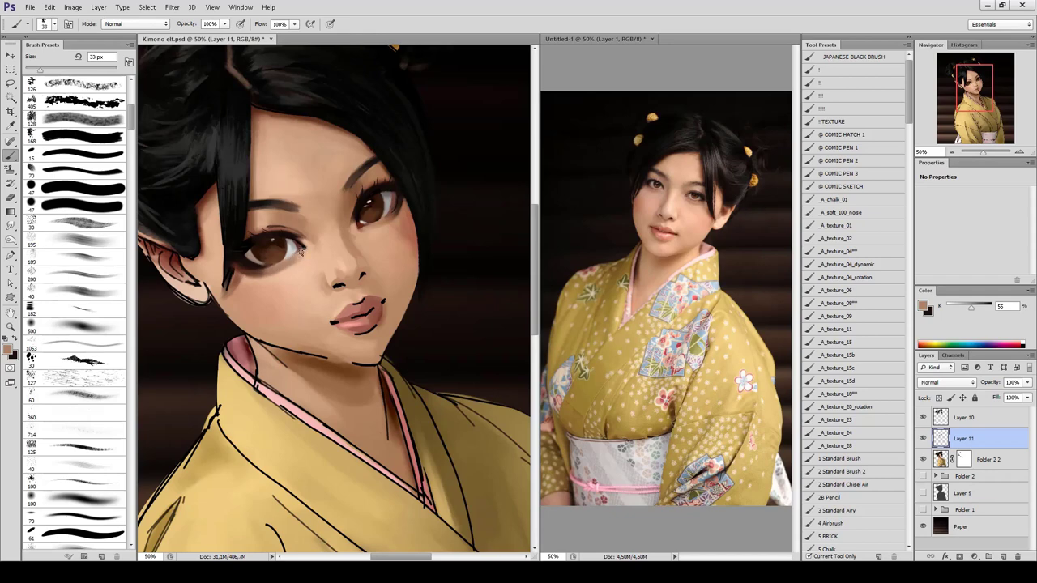
pyautogui.keyDown('alt'); pyautogui.click(277, 277); pyautogui.keyUp('alt')
pyautogui.keyDown('alt'); pyautogui.click(394, 212); pyautogui.keyUp('alt')
pyautogui.moveTo(360, 231); pyautogui.dragTo(387, 227)
pyautogui.keyDown('alt'); pyautogui.click(388, 227); pyautogui.keyUp('alt')
pyautogui.hotkey('ctrl', '-')
# Stamp dark freckle speckles near the jaw with a speckled texture brush.
pyautogui.hotkey('ctrl', '+')
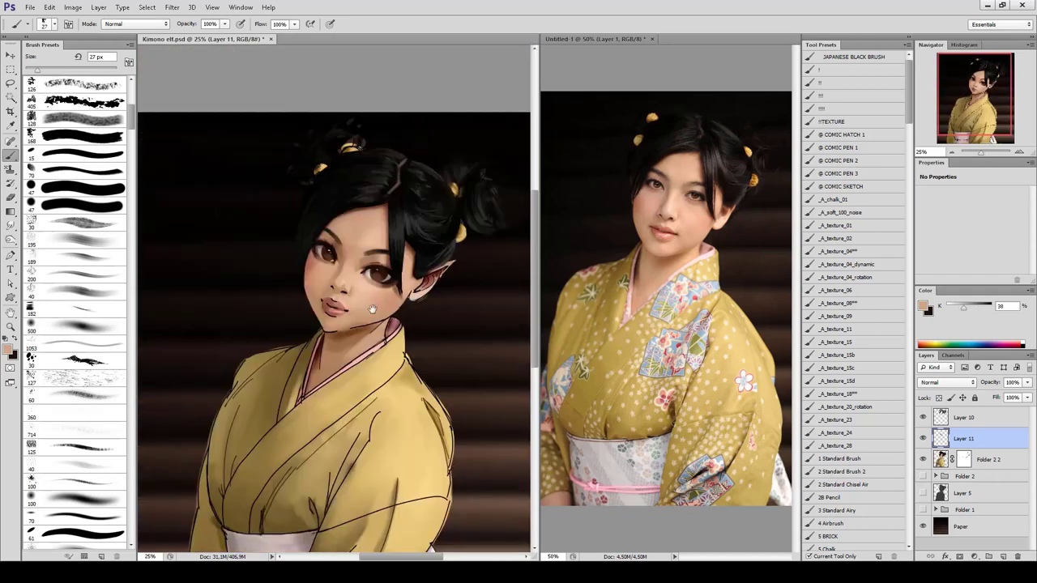
pyautogui.hotkey('ctrl', '+')
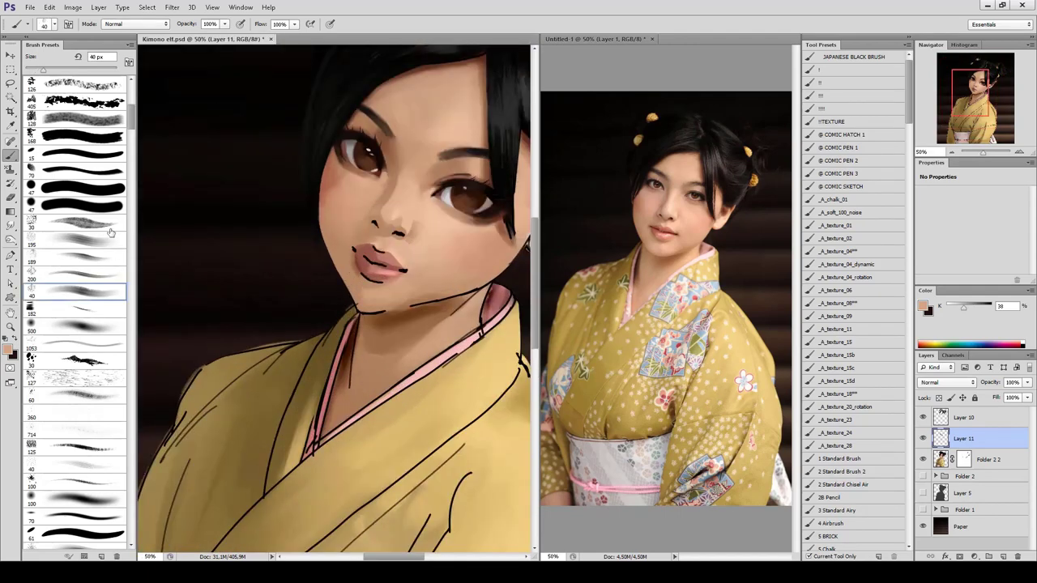
pyautogui.click(82, 239)
pyautogui.keyDown('alt'); pyautogui.click(341, 251); pyautogui.keyUp('alt')
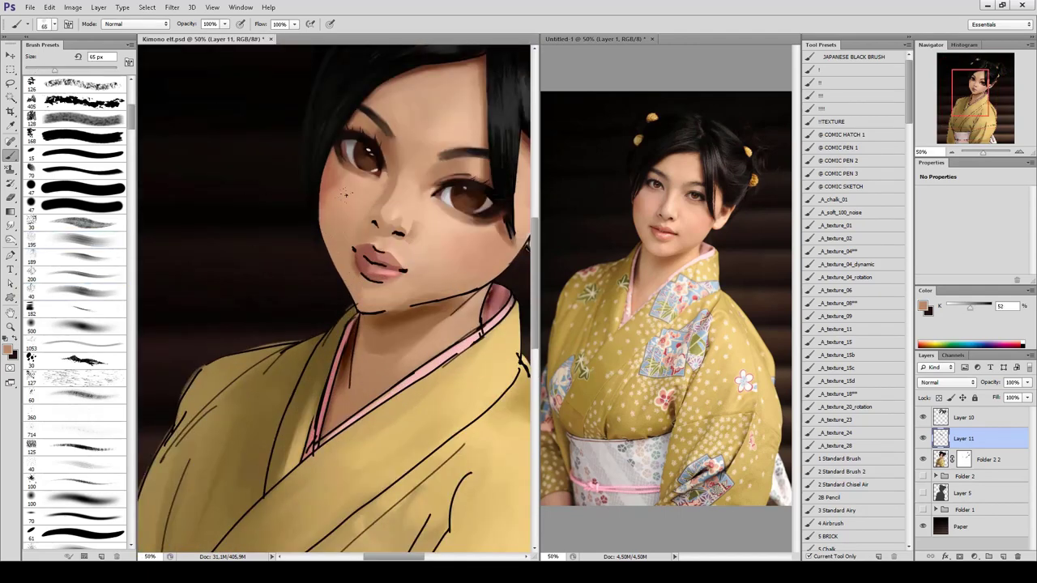
pyautogui.keyDown('alt'); pyautogui.click(344, 193); pyautogui.keyUp('alt')
pyautogui.keyDown('alt'); pyautogui.click(321, 235); pyautogui.keyUp('alt')
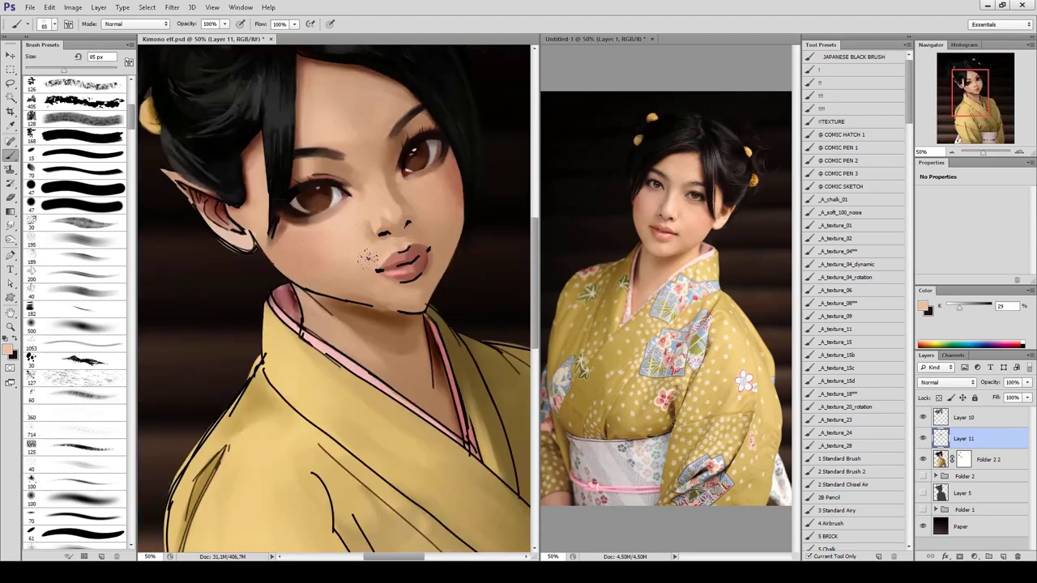
pyautogui.keyDown('alt'); pyautogui.click(361, 292); pyautogui.keyUp('alt')
pyautogui.click(365, 293)
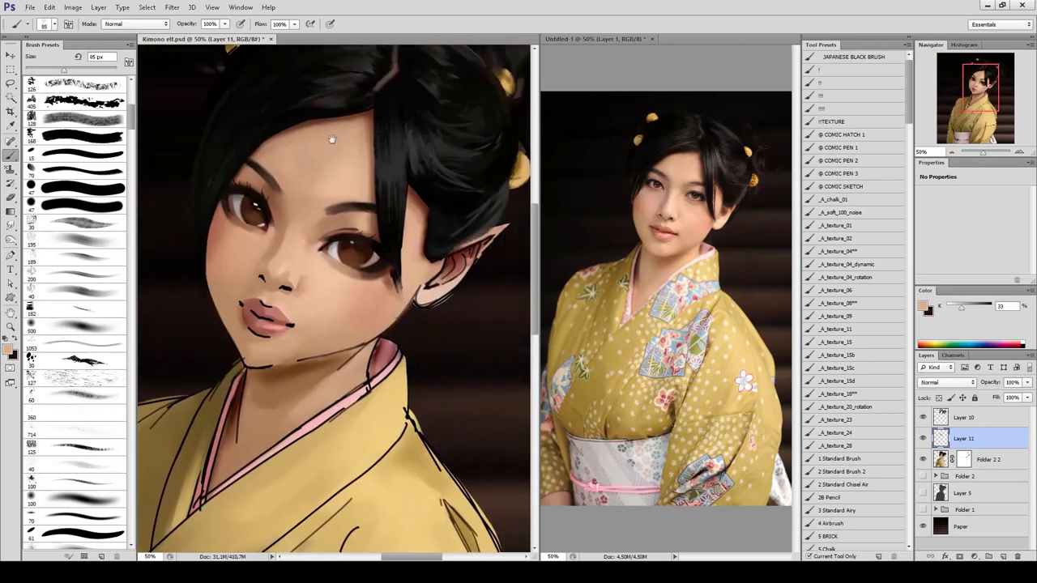
pyautogui.hotkey('ctrl', '-')
pyautogui.hotkey('ctrl', '-')
pyautogui.hotkey('ctrl', '-')
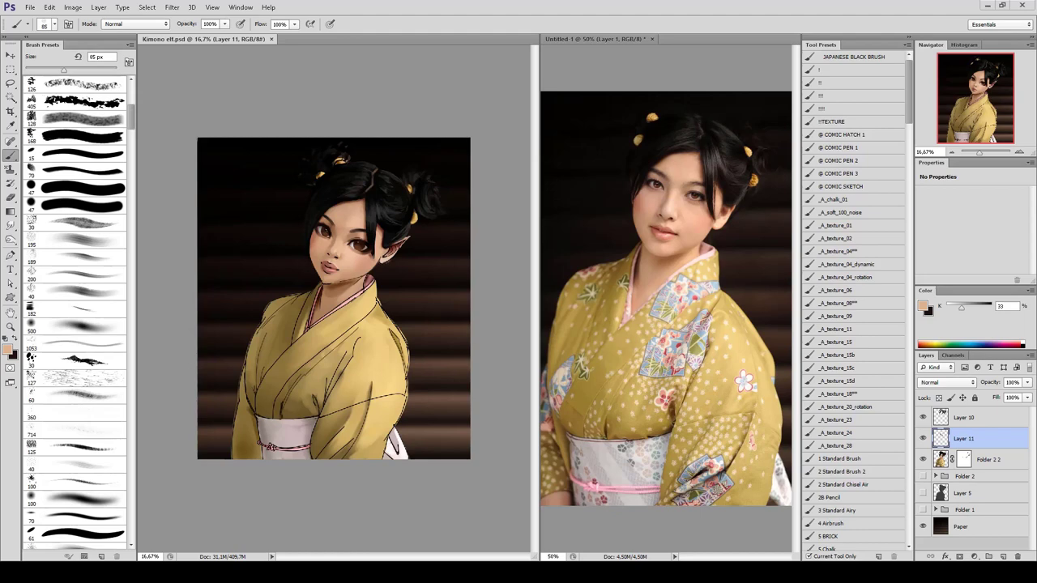
# Resize the brush and sample light cheek and shaded chin skin tones.
pyautogui.hotkey('ctrl', '+')
pyautogui.hotkey('ctrl', '+')
pyautogui.hotkey('ctrl', '+')
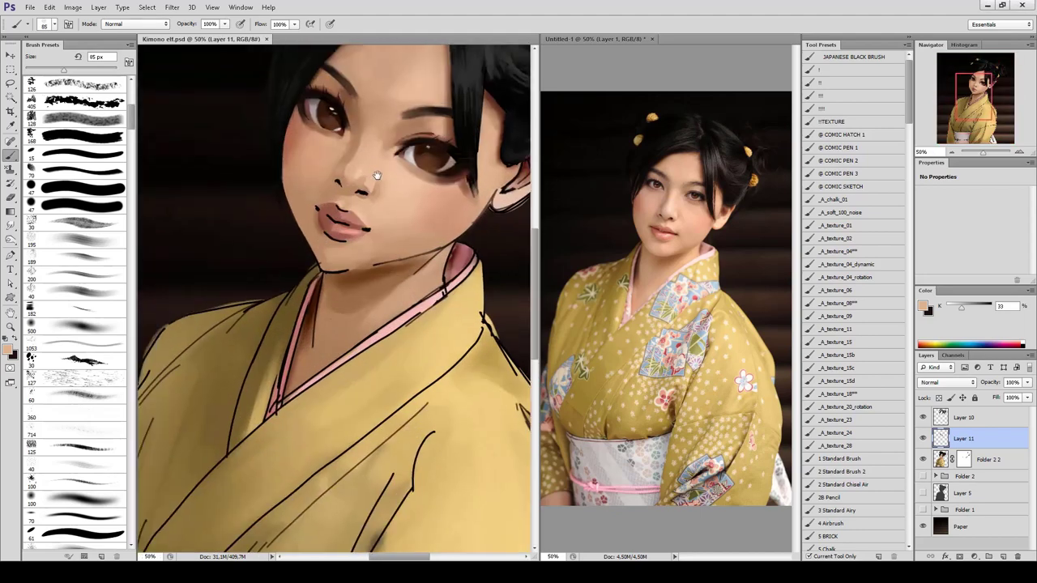
pyautogui.press('[')
pyautogui.press('[')
pyautogui.press('[')
pyautogui.keyDown('alt'); pyautogui.click(395, 116); pyautogui.keyUp('alt')
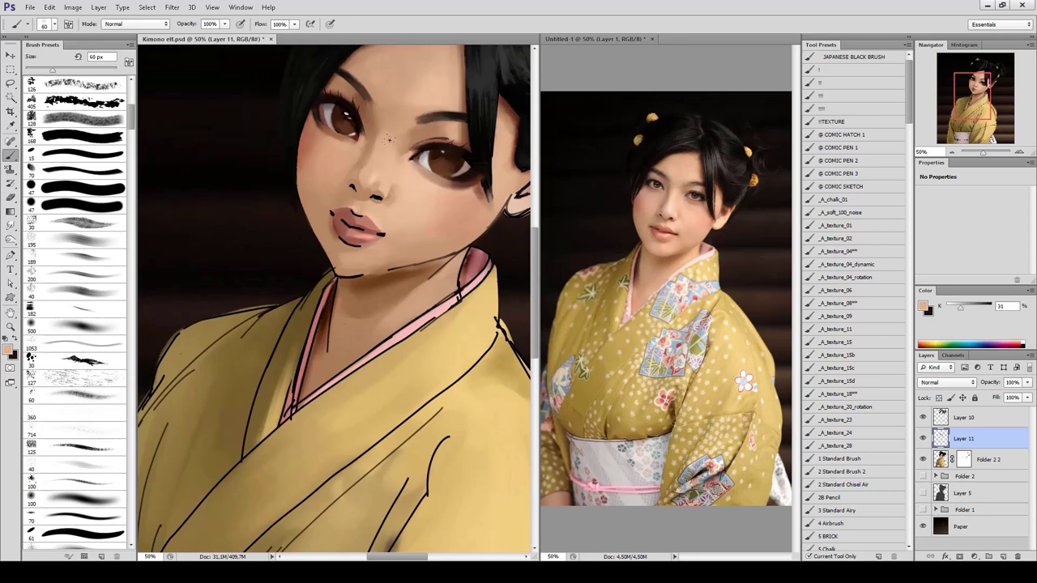
pyautogui.keyDown('alt'); pyautogui.click(371, 112); pyautogui.keyUp('alt')
pyautogui.press('[')
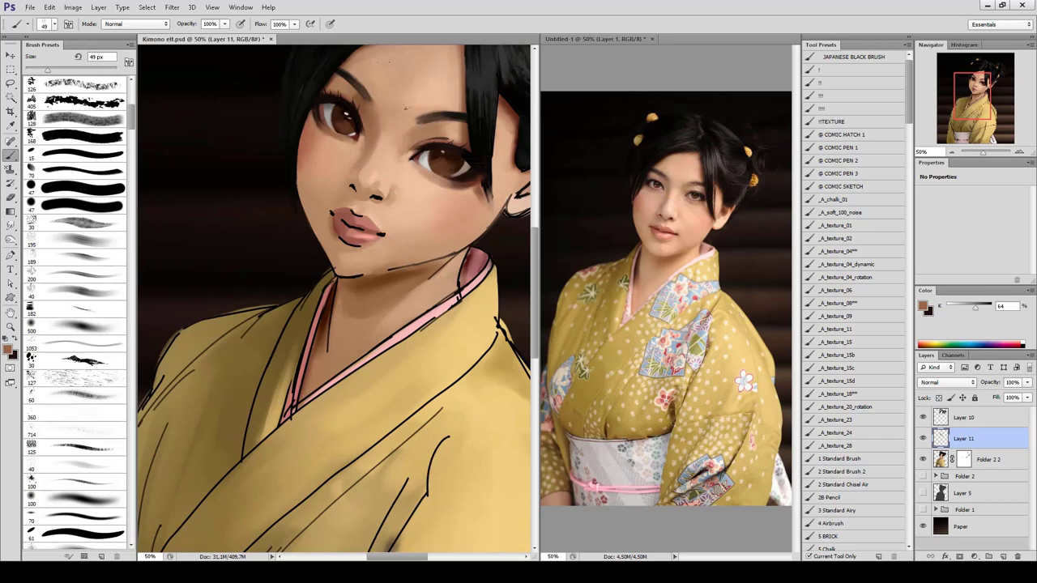
pyautogui.keyDown('alt'); pyautogui.click(401, 217); pyautogui.keyUp('alt')
pyautogui.keyDown('alt'); pyautogui.click(367, 257); pyautogui.keyUp('alt')
pyautogui.press(']')
pyautogui.press(']')
pyautogui.press(']')
pyautogui.keyDown('alt'); pyautogui.click(389, 244); pyautogui.keyUp('alt')
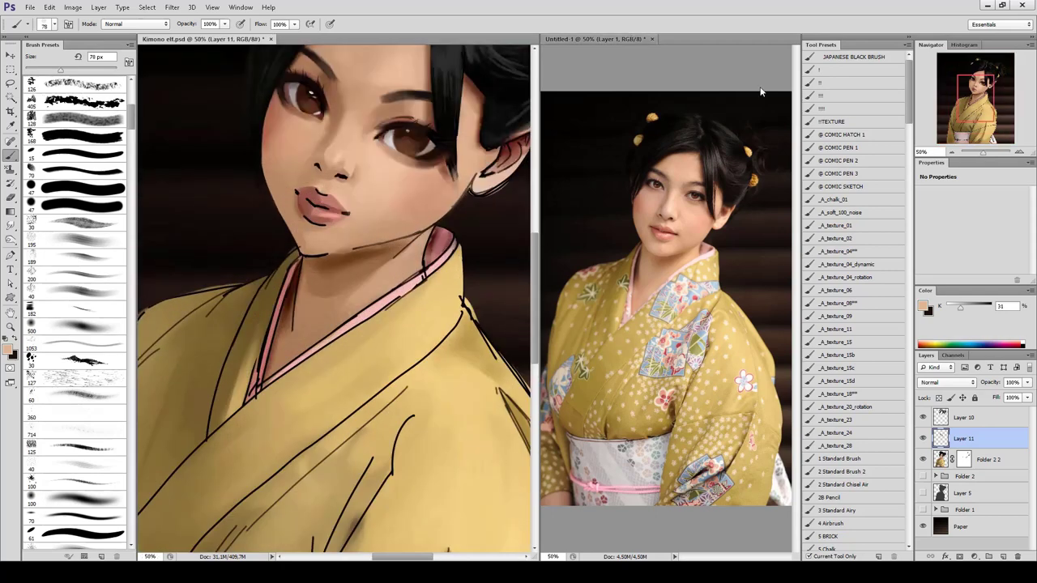
# Stamp freckle dots on the cheek using a shrunken 168 px brush and darker skin colour.
pyautogui.hotkey('ctrl', 'shift', 'h')
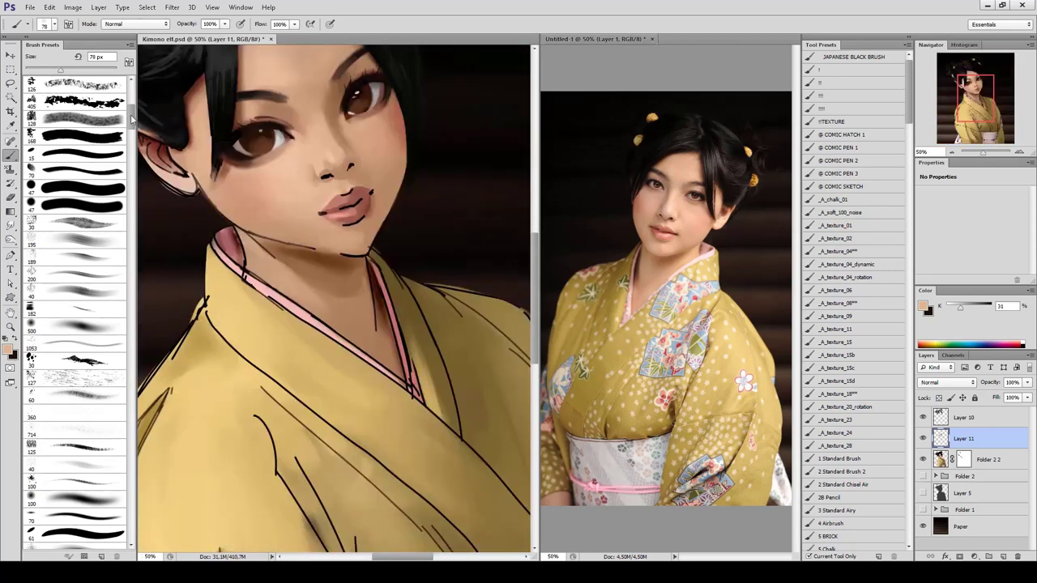
pyautogui.scroll(1, 130, 114)
pyautogui.click(81, 174)
pyautogui.press('[')
pyautogui.press('[')
pyautogui.press('[')
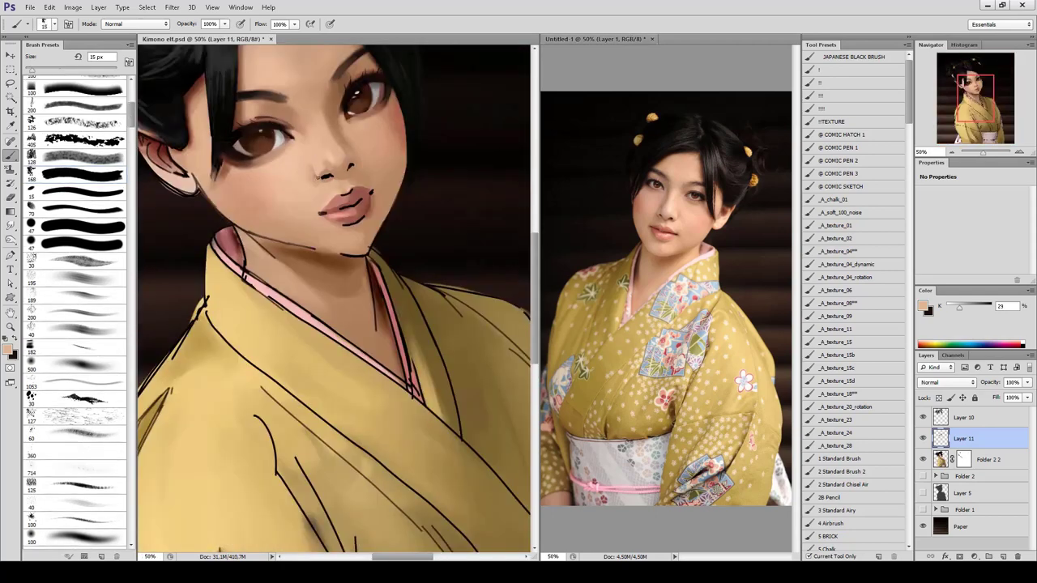
pyautogui.keyDown('alt'); pyautogui.click(316, 101); pyautogui.keyUp('alt')
pyautogui.hotkey('ctrl', 'shift', 'h')
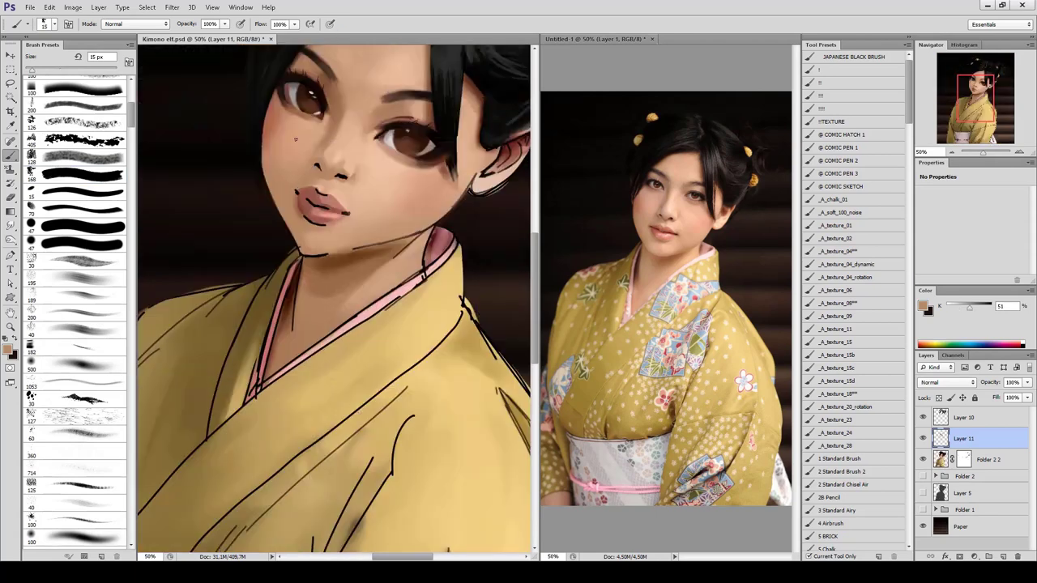
pyautogui.click(308, 137)
# Pick lighter skin tones with a resized brush and move to line-art Layer 10.
pyautogui.keyDown('alt'); pyautogui.click(326, 124); pyautogui.keyUp('alt')
pyautogui.click(77, 175)
pyautogui.keyDown('alt'); pyautogui.click(368, 166); pyautogui.keyUp('alt')
pyautogui.keyDown('alt'); pyautogui.click(369, 158); pyautogui.keyUp('alt')
pyautogui.press('h')
pyautogui.click(944, 421)
# Sample near-black from the hair and draw dark strokes near the ear.
pyautogui.press('h')
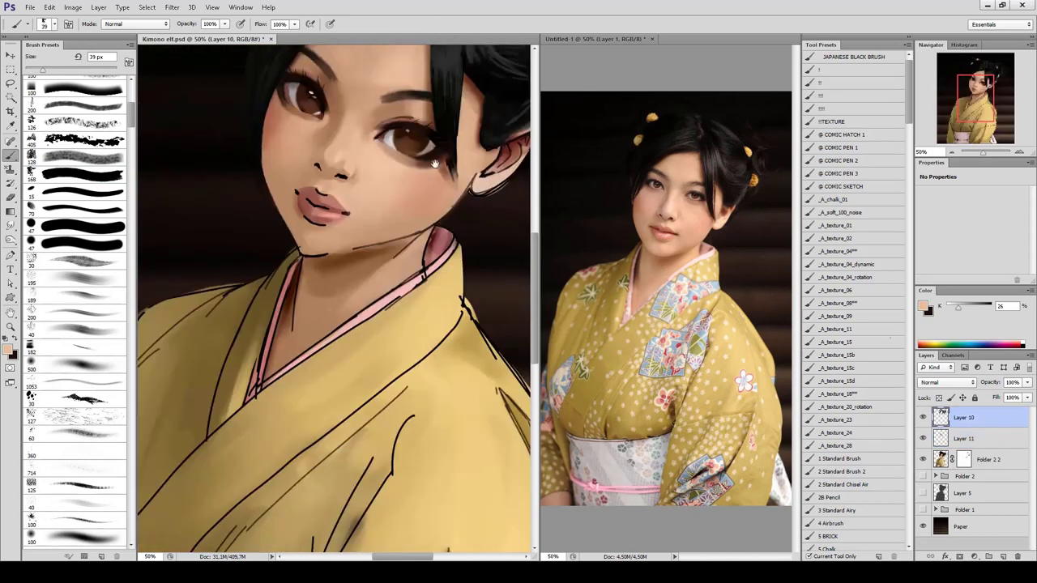
pyautogui.moveTo(434, 163)
pyautogui.mouseDown()
pyautogui.moveTo(333, 212)
pyautogui.moveTo(356, 238)
pyautogui.mouseUp()
pyautogui.keyDown('alt'); pyautogui.click(346, 154); pyautogui.keyUp('alt')
pyautogui.moveTo(360, 186)
pyautogui.mouseDown()
pyautogui.moveTo(357, 243)
pyautogui.moveTo(370, 240)
pyautogui.mouseUp()
# Paint a dark hair strand beside the ear with a 40 px brush, mirroring to check.
pyautogui.scroll(4, 82, 283)
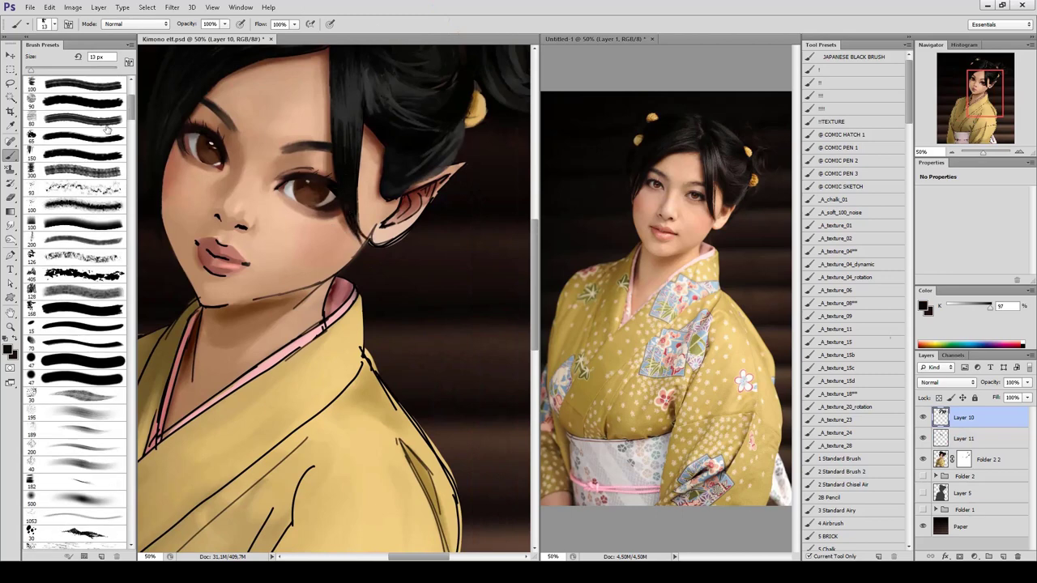
pyautogui.scroll(2, 81, 284)
pyautogui.click(81, 154)
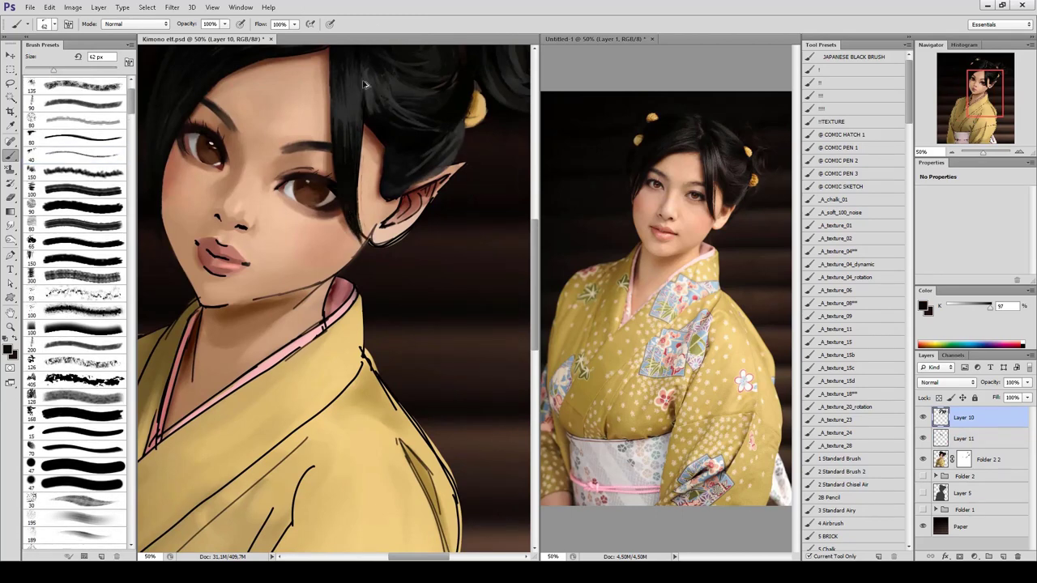
pyautogui.press('h')
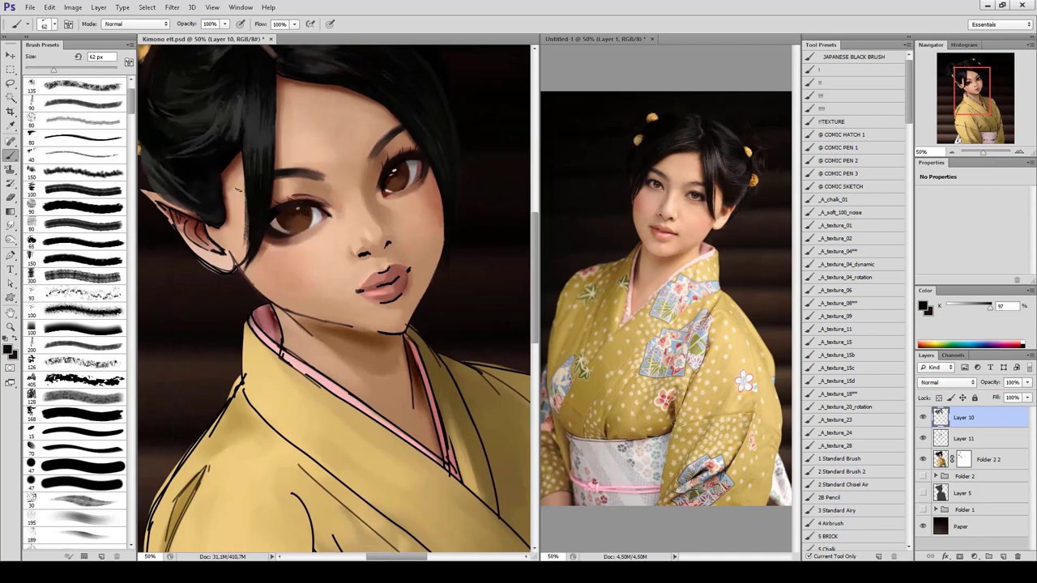
pyautogui.press('h')
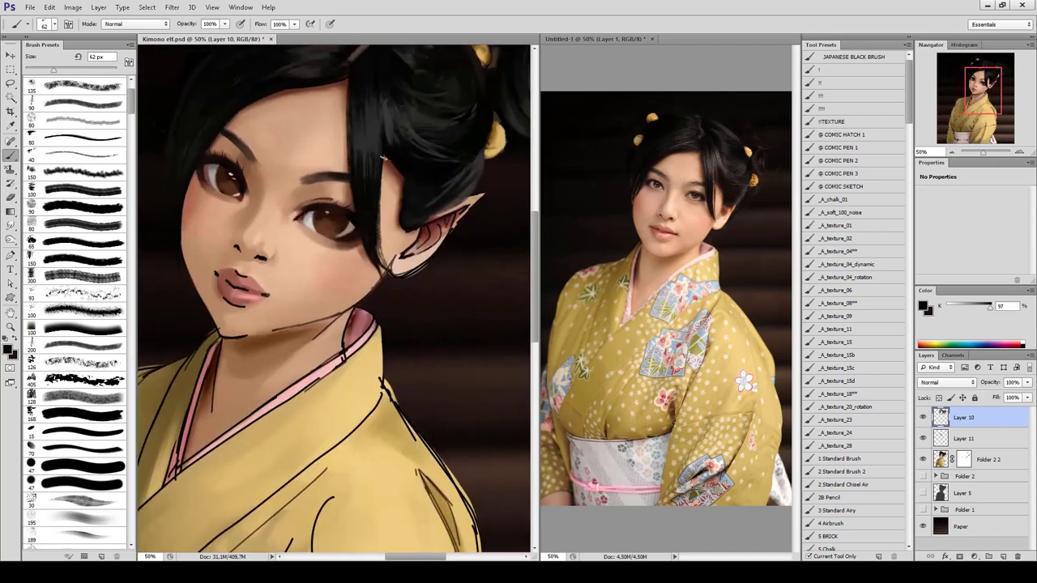
pyautogui.moveTo(381, 272)
pyautogui.mouseDown()
pyautogui.moveTo(376, 154)
pyautogui.moveTo(447, 226)
pyautogui.mouseUp()
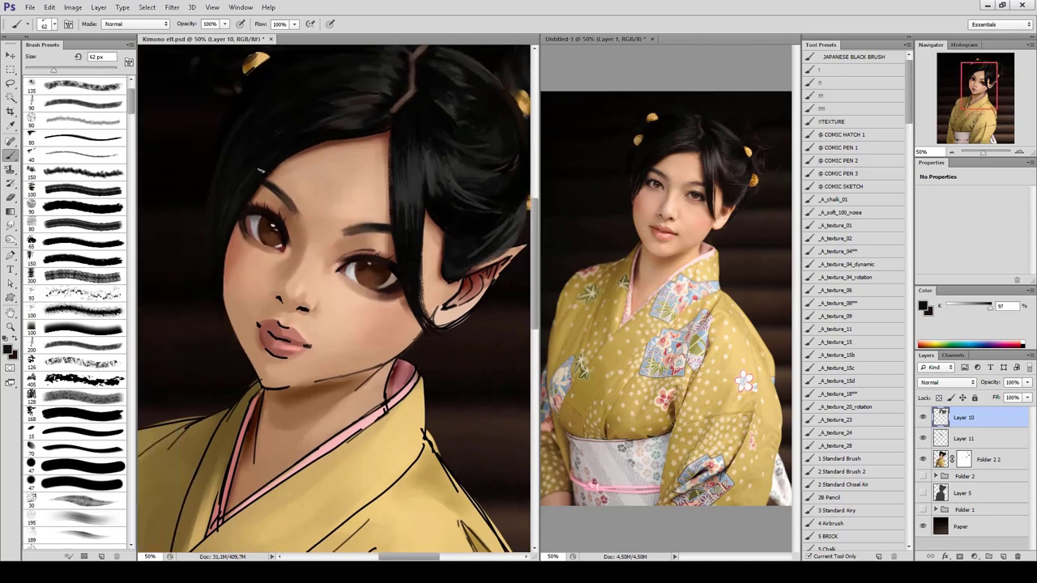
pyautogui.hotkey('ctrl', 'shift', 'h')
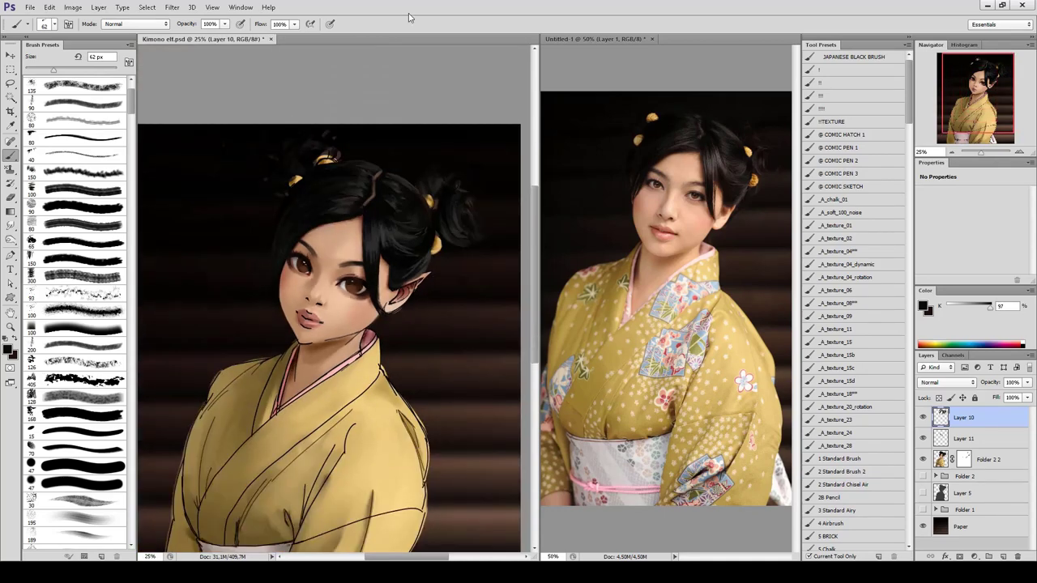
# Sample light and dark skin tones from the face with the 168 px brush.
pyautogui.moveTo(416, 212); pyautogui.dragTo(380, 195)
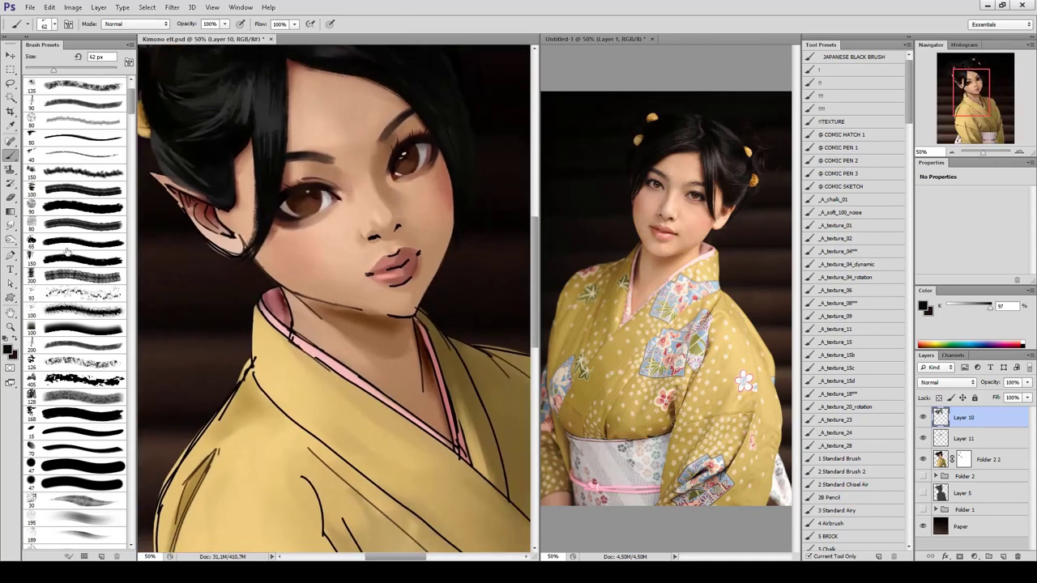
pyautogui.click(75, 414)
pyautogui.keyDown('alt'); pyautogui.click(349, 231); pyautogui.keyUp('alt')
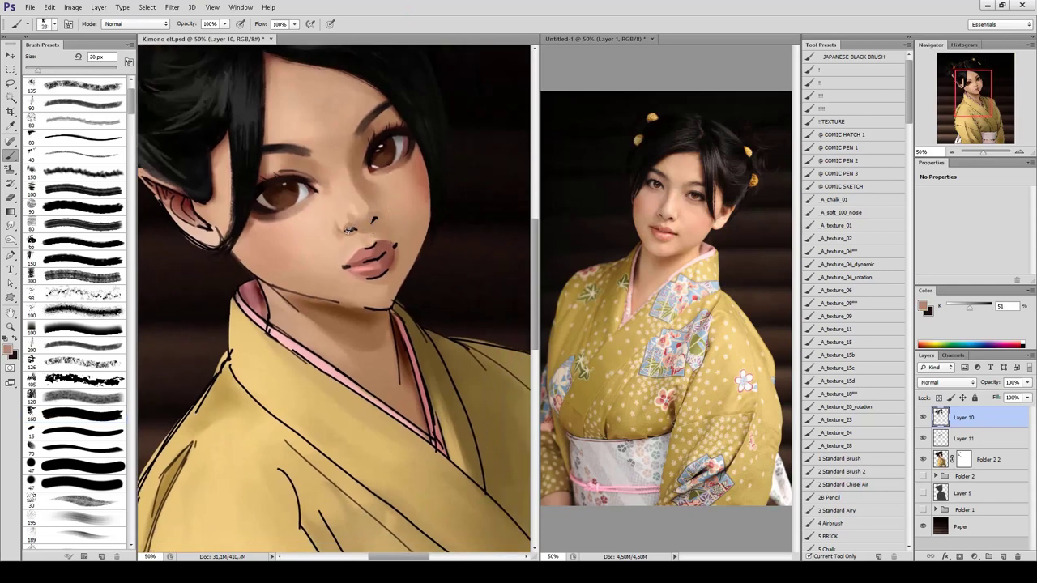
pyautogui.keyDown('alt'); pyautogui.click(364, 201); pyautogui.keyUp('alt')
pyautogui.keyDown('alt'); pyautogui.click(371, 209); pyautogui.keyUp('alt')
pyautogui.press('h')
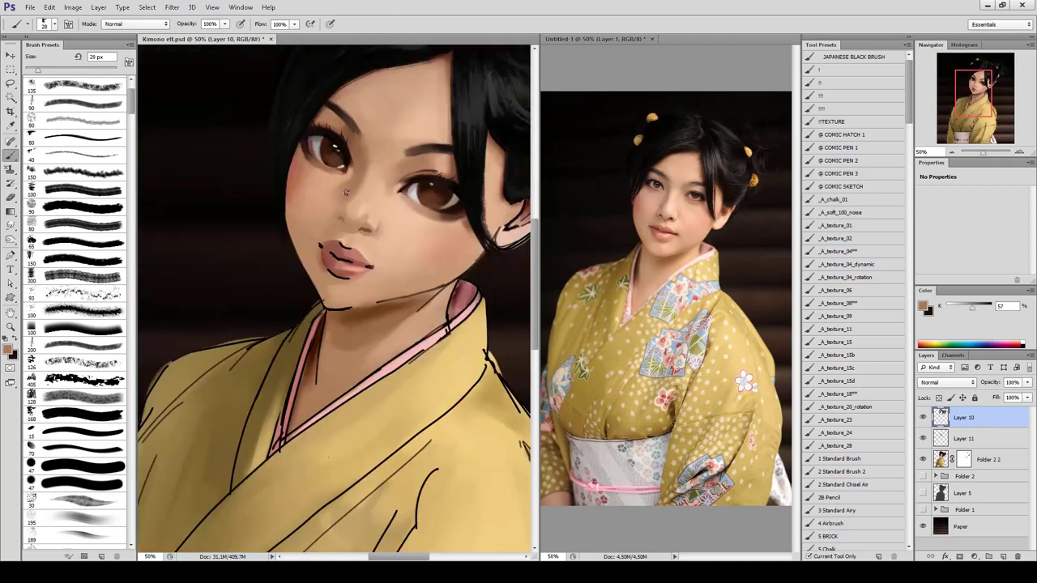
pyautogui.keyDown('alt'); pyautogui.click(349, 214); pyautogui.keyUp('alt')
# Set dark brown as the painting colour and return the brush to Normal blending.
pyautogui.click(10, 349)
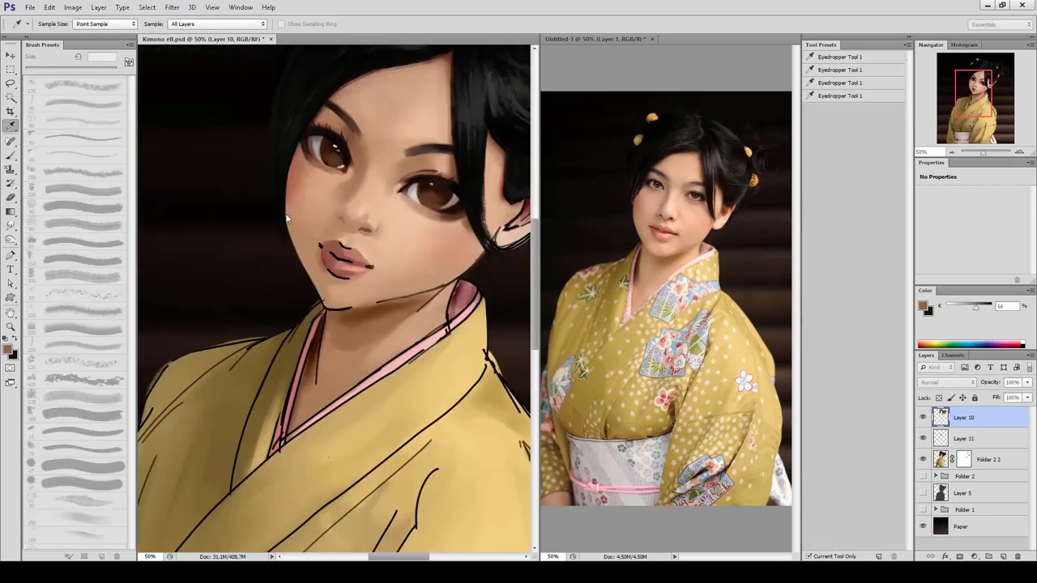
pyautogui.click(236, 273)
pyautogui.press('Return')
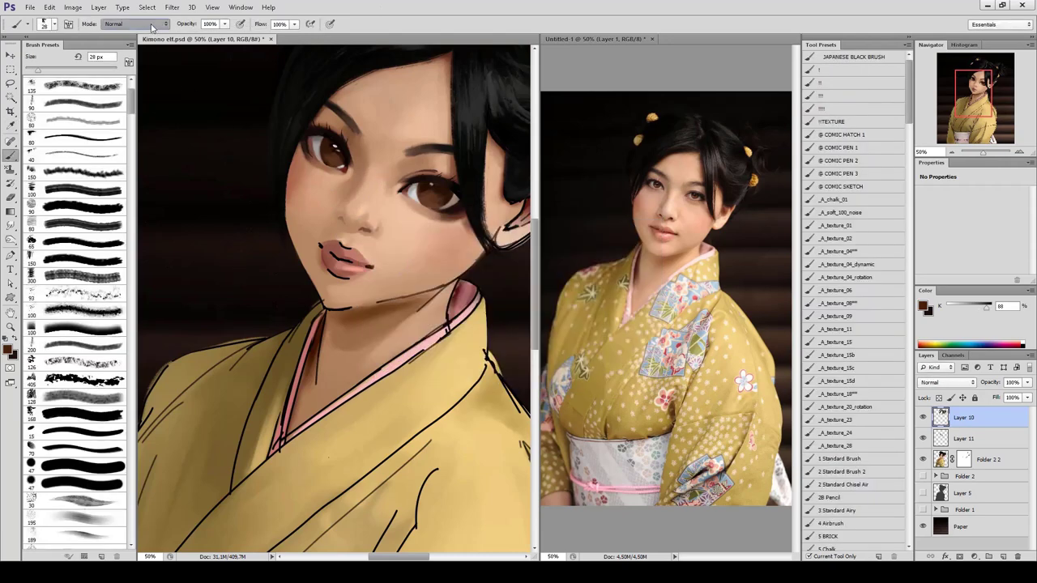
pyautogui.press('h')
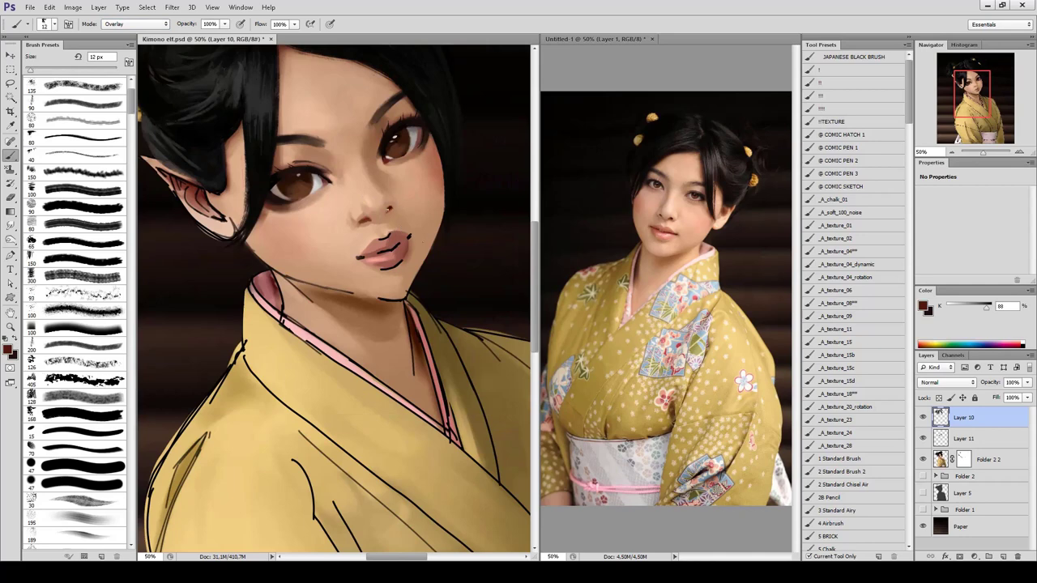
pyautogui.press('h')
pyautogui.hotkey('shift', 'alt', 'n')
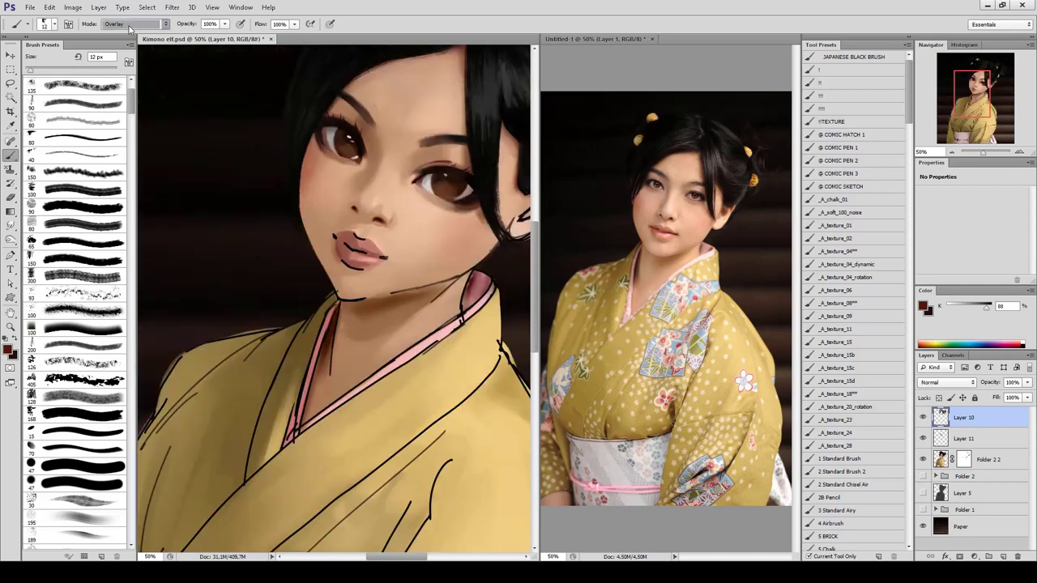
# Darken the right eye's upper eyelid with a small brush loaded with iris dark brown.
pyautogui.keyDown('alt'); pyautogui.click(356, 213); pyautogui.keyUp('alt')
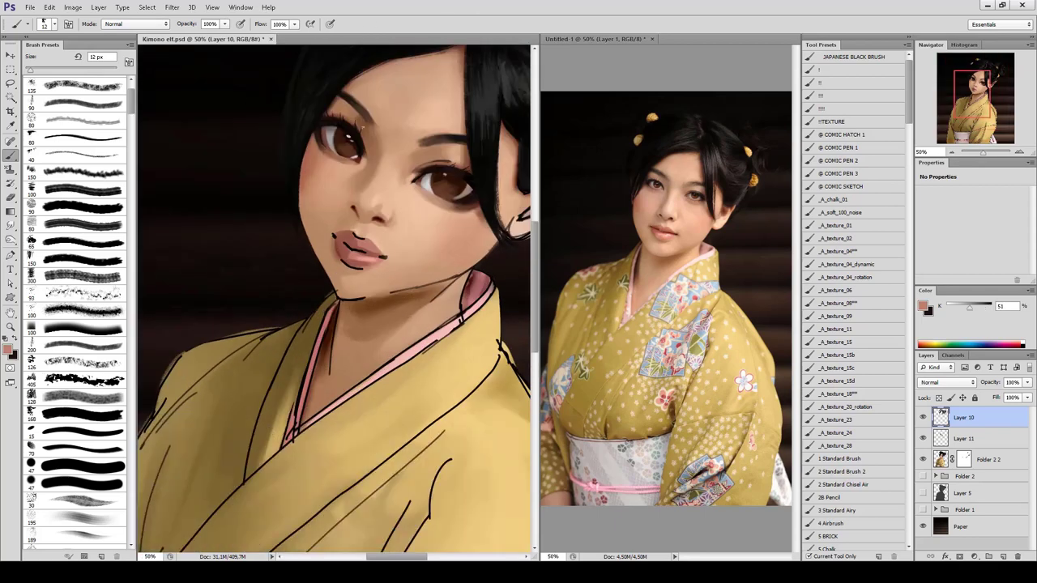
pyautogui.keyDown('alt'); pyautogui.click(351, 194); pyautogui.keyUp('alt')
pyautogui.keyDown('alt'); pyautogui.click(362, 156); pyautogui.keyUp('alt')
pyautogui.press('h')
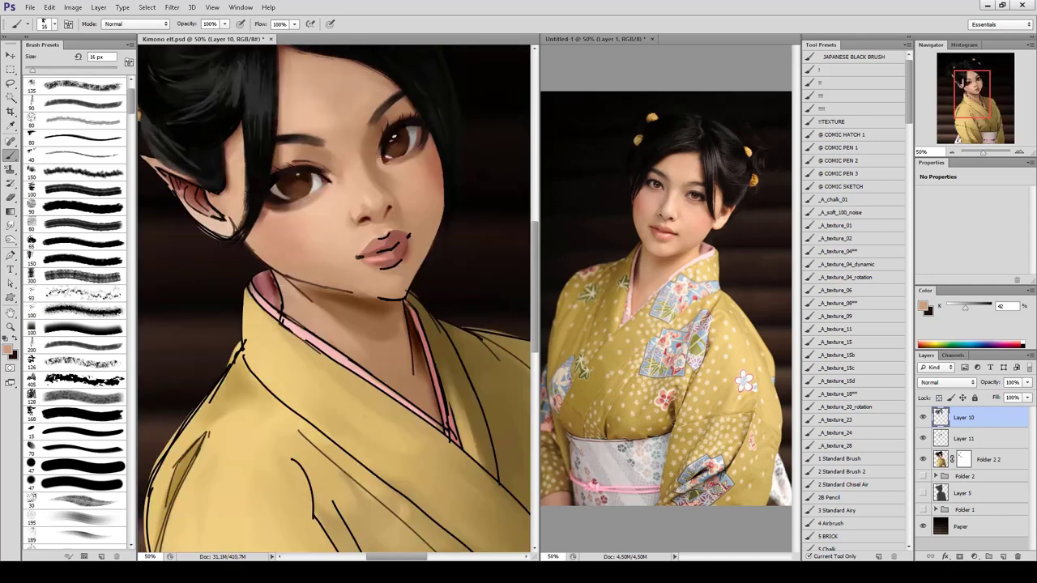
pyautogui.keyDown('alt'); pyautogui.click(294, 164); pyautogui.keyUp('alt')
pyautogui.press('[')
pyautogui.press('h')
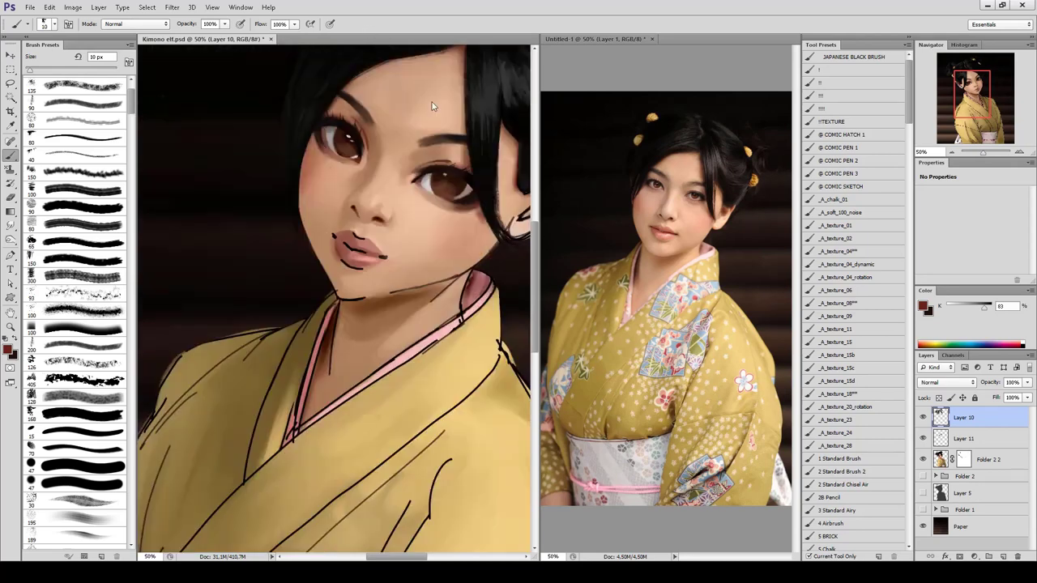
pyautogui.moveTo(450, 161); pyautogui.dragTo(413, 167)
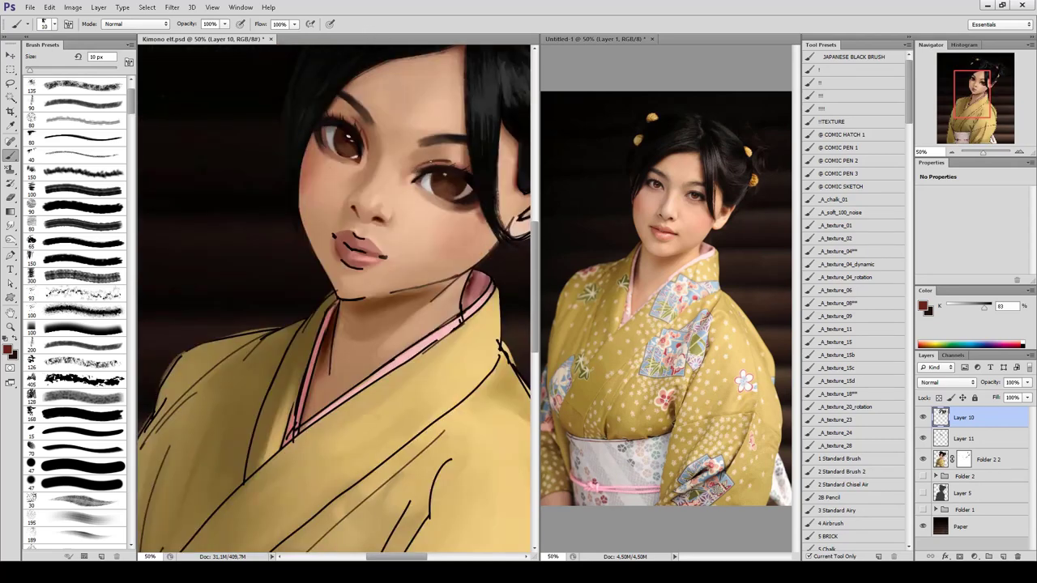
# Sample light and brown skin shades with a slightly larger brush, checking the mirrored face.
pyautogui.keyDown('alt'); pyautogui.click(428, 178); pyautogui.keyUp('alt')
pyautogui.press(']')
pyautogui.press('h')
pyautogui.keyDown('alt'); pyautogui.click(300, 160); pyautogui.keyUp('alt')
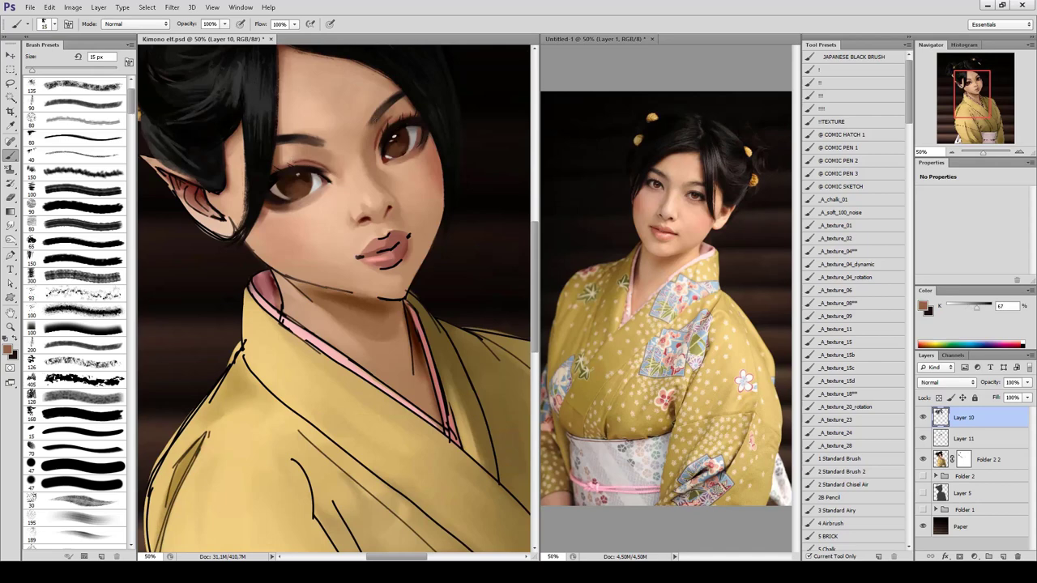
pyautogui.keyDown('alt'); pyautogui.click(385, 135); pyautogui.keyUp('alt')
pyautogui.press('h')
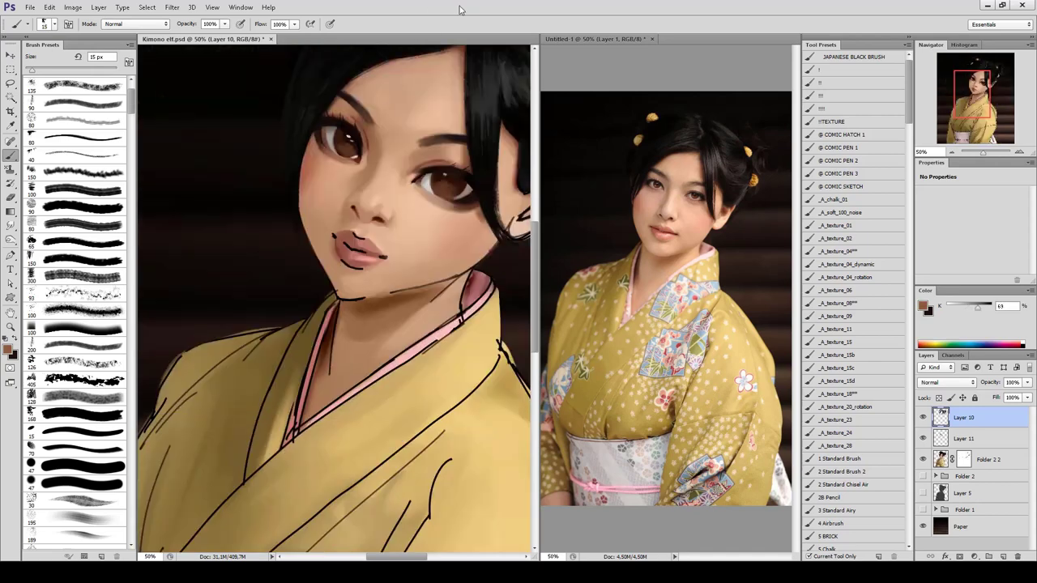
# Switch the brush to Multiply blending and sample a darker tone for shading.
pyautogui.hotkey('ctrl', '-')
pyautogui.hotkey('ctrl', '-')
pyautogui.hotkey('ctrl', '+')
pyautogui.hotkey('ctrl', '+')
pyautogui.hotkey('shift', 'alt', 'm')
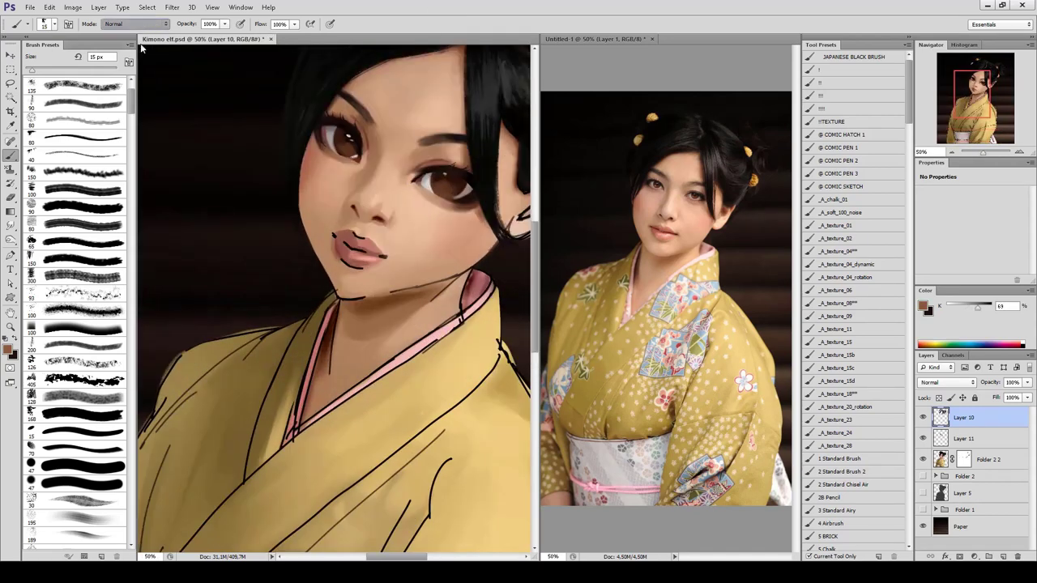
pyautogui.keyDown('alt'); pyautogui.click(375, 142); pyautogui.keyUp('alt')
# Darken both upper eyelids with a small Multiply brush, then return to Normal blending.
pyautogui.press('[')
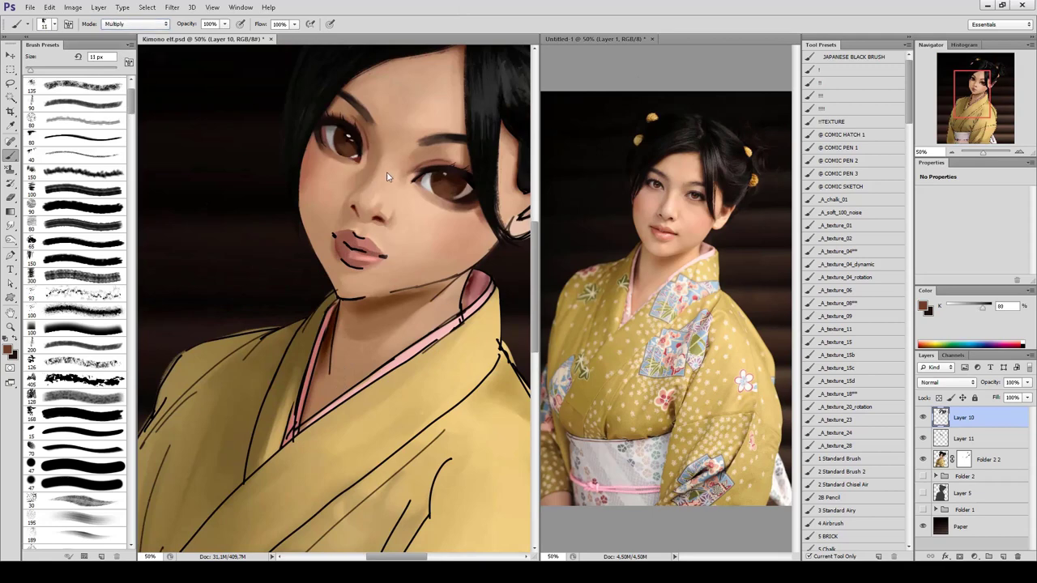
pyautogui.moveTo(409, 172)
pyautogui.mouseDown()
pyautogui.moveTo(467, 164)
pyautogui.moveTo(422, 161)
pyautogui.mouseUp()
pyautogui.moveTo(332, 110); pyautogui.dragTo(355, 116)
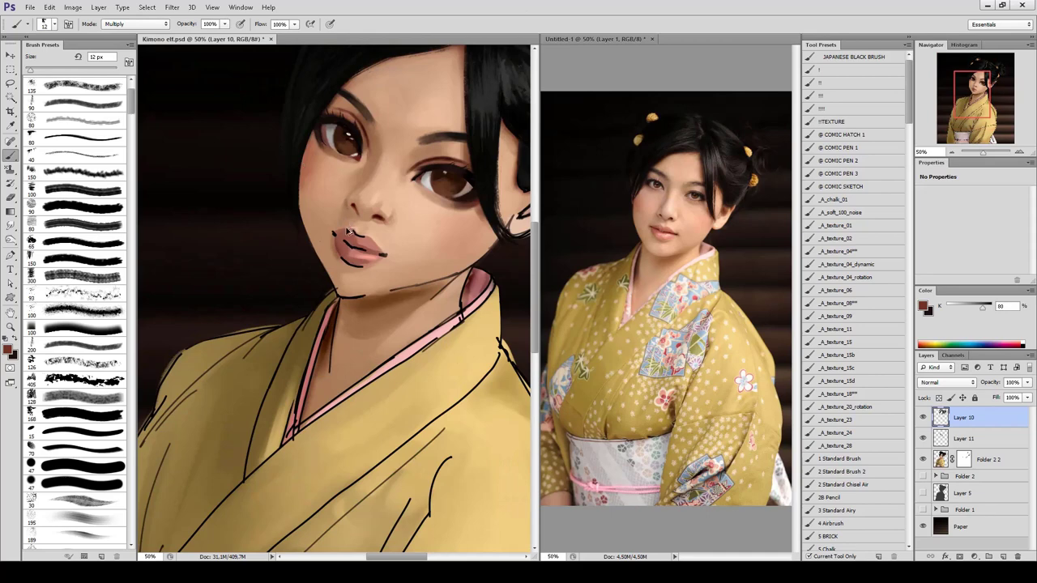
pyautogui.hotkey('shift', 'alt', 'n')
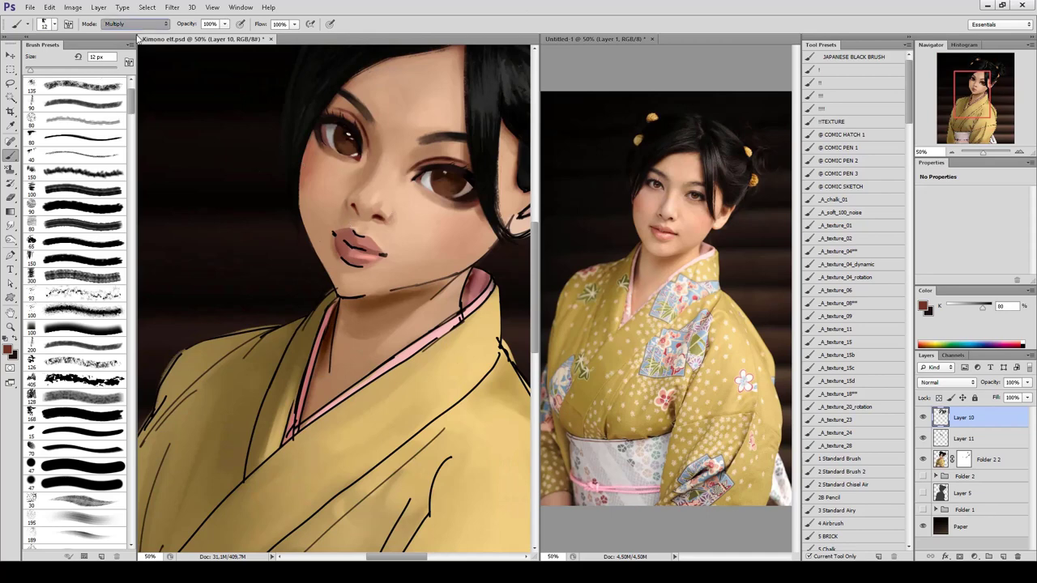
# Paint a small dark-brown ring piercing near the nose, blending with sampled skin tones.
pyautogui.keyDown('alt'); pyautogui.click(386, 212); pyautogui.keyUp('alt')
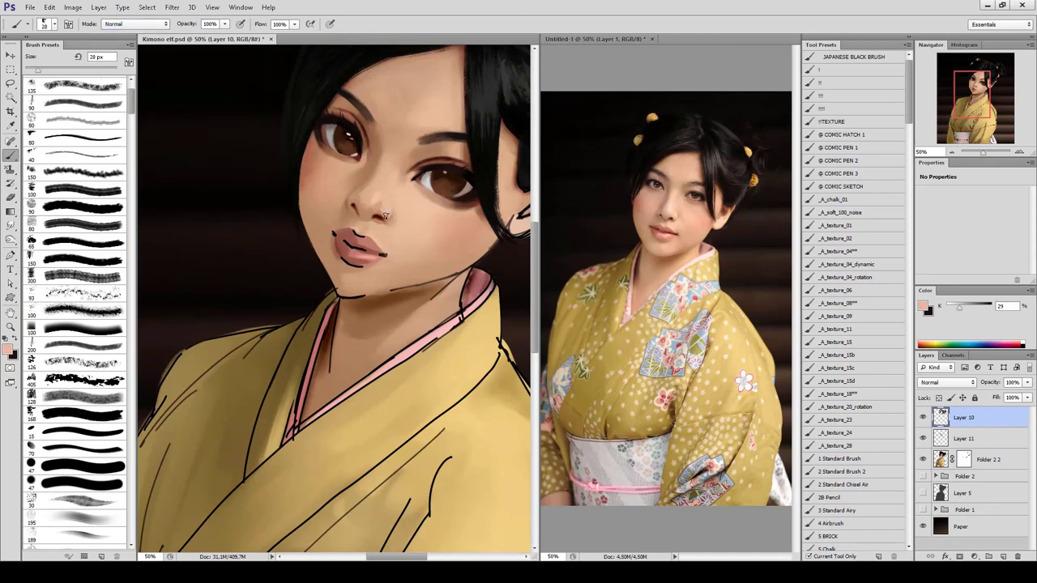
pyautogui.press('[')
pyautogui.keyDown('alt'); pyautogui.click(396, 242); pyautogui.keyUp('alt')
pyautogui.keyDown('alt'); pyautogui.click(363, 212); pyautogui.keyUp('alt')
pyautogui.press('[')
pyautogui.keyDown('alt'); pyautogui.click(377, 223); pyautogui.keyUp('alt')
pyautogui.keyDown('alt'); pyautogui.click(375, 222); pyautogui.keyUp('alt')
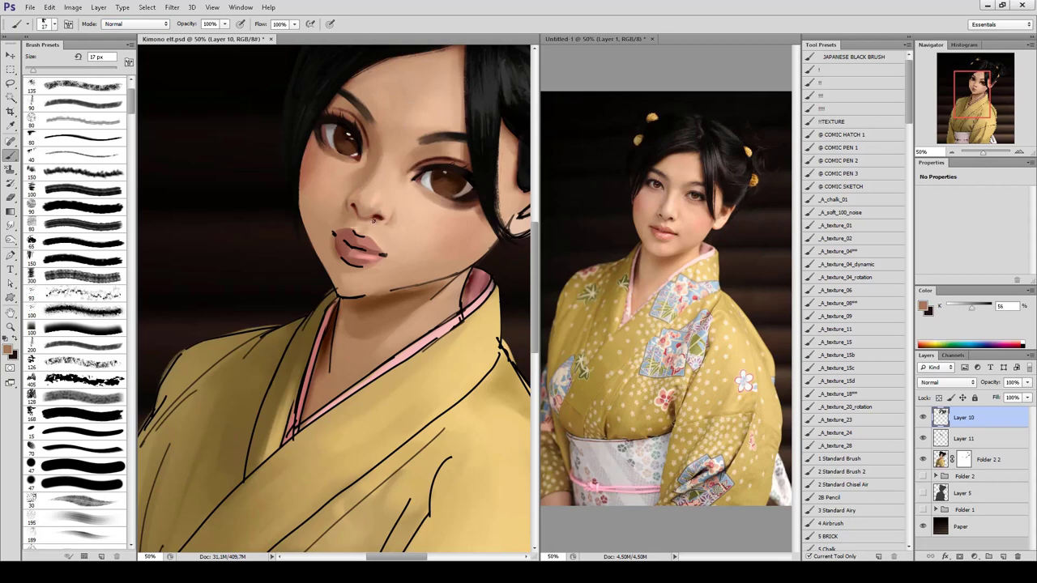
pyautogui.keyDown('alt'); pyautogui.click(386, 217); pyautogui.keyUp('alt')
# Mirror the canvas and pick a light skin tone from the face and cheek.
pyautogui.press('h')
pyautogui.keyDown('alt'); pyautogui.click(355, 215); pyautogui.keyUp('alt')
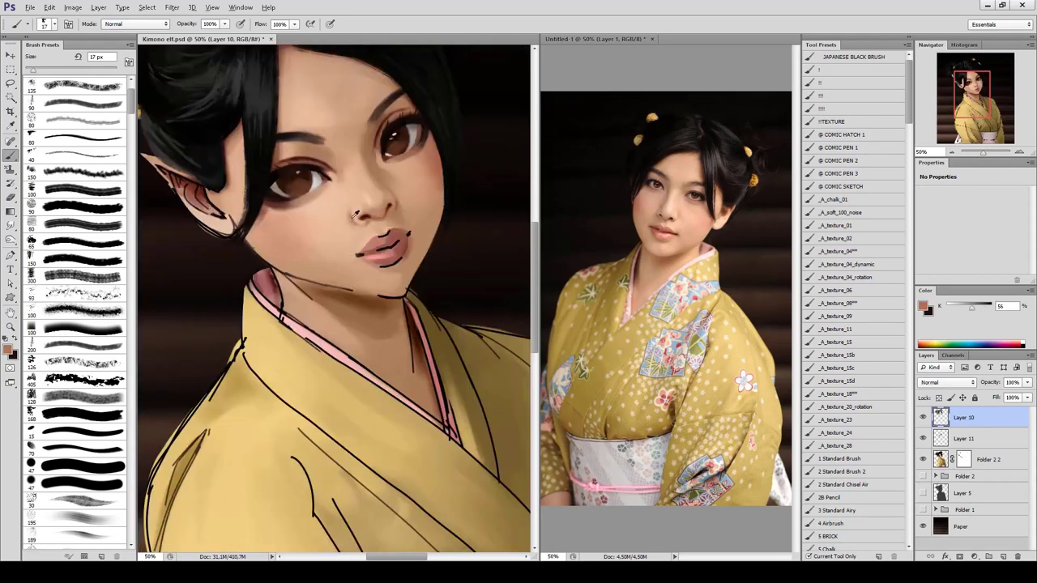
pyautogui.press(']')
pyautogui.press(']')
pyautogui.press(']')
pyautogui.keyDown('alt'); pyautogui.click(349, 216); pyautogui.keyUp('alt')
pyautogui.keyDown('alt'); pyautogui.click(361, 232); pyautogui.keyUp('alt')
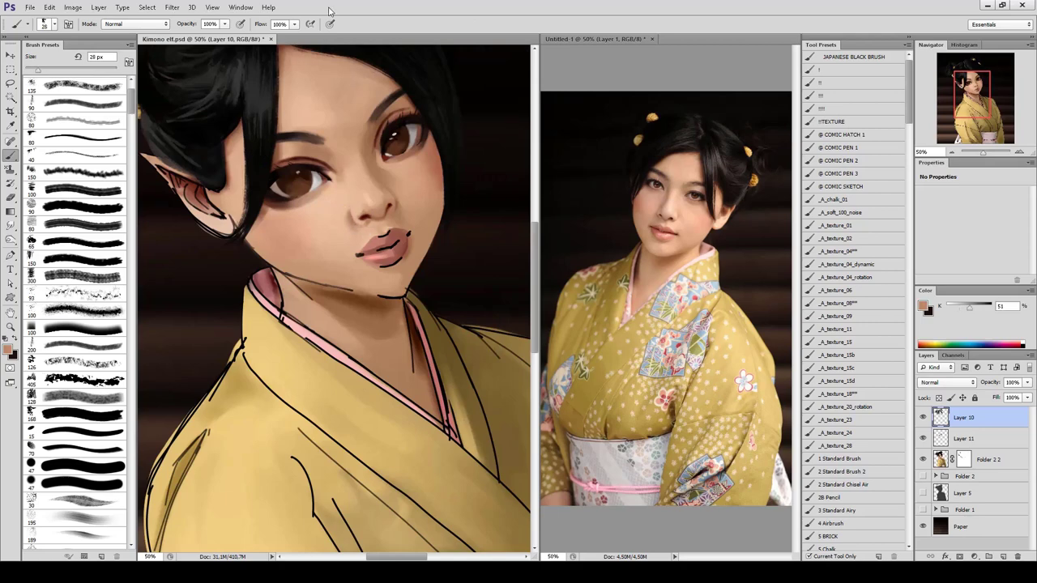
pyautogui.keyDown('alt'); pyautogui.click(333, 217); pyautogui.keyUp('alt')
# Darken the left corner of the lips with dark brown.
pyautogui.press('h')
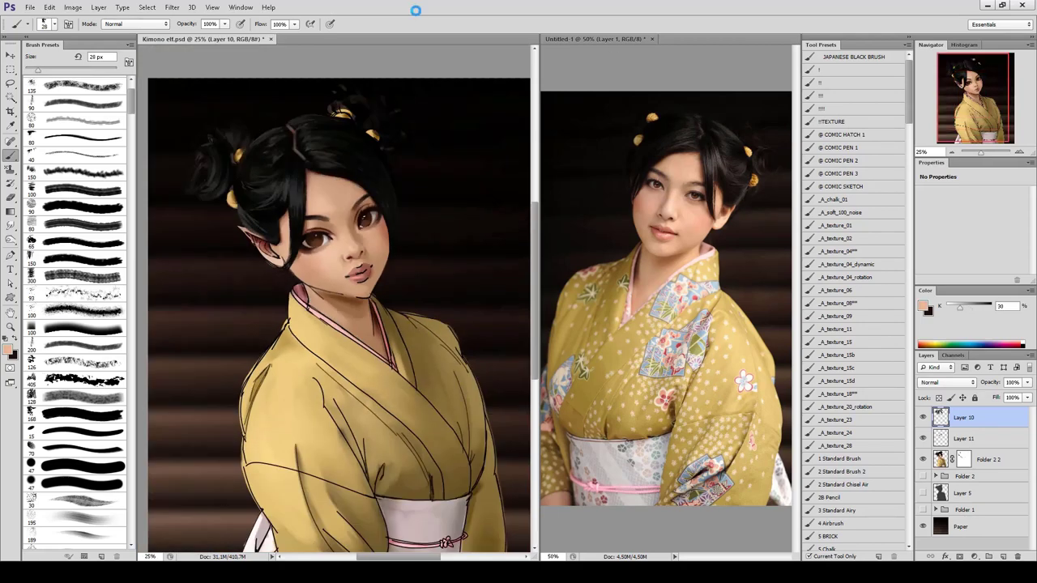
pyautogui.press('h')
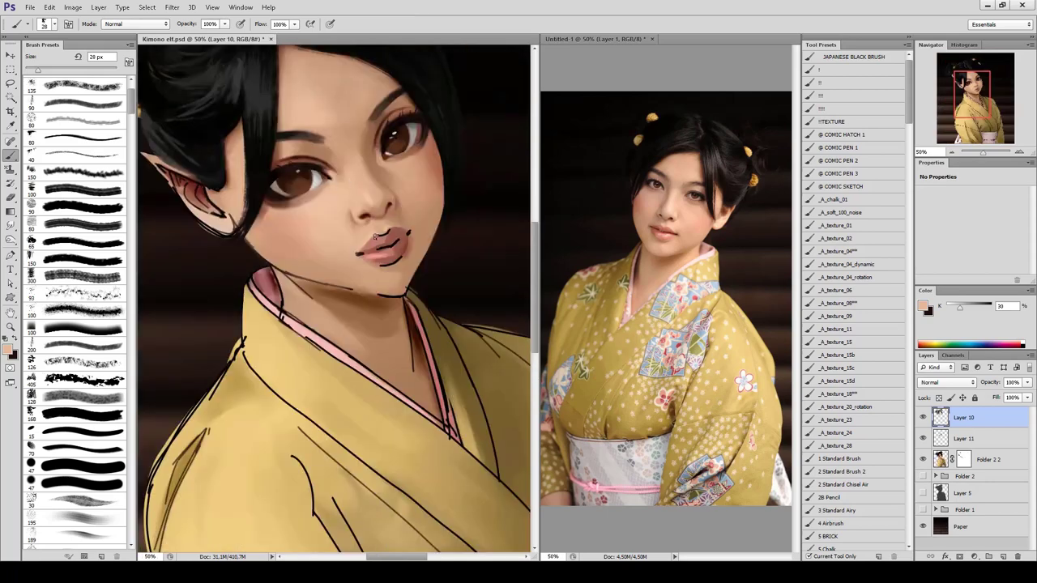
pyautogui.keyDown('alt'); pyautogui.click(358, 243); pyautogui.keyUp('alt')
pyautogui.press('[')
pyautogui.moveTo(354, 253); pyautogui.dragTo(367, 253)
# Darken and reshape the upper lip using sampled pink and darker lip tones.
pyautogui.keyDown('alt'); pyautogui.click(389, 233); pyautogui.keyUp('alt')
pyautogui.press(']')
pyautogui.keyDown('alt'); pyautogui.click(405, 240); pyautogui.keyUp('alt')
pyautogui.moveTo(410, 237)
pyautogui.mouseDown()
pyautogui.moveTo(397, 231)
pyautogui.moveTo(369, 253)
pyautogui.moveTo(392, 231)
pyautogui.mouseUp()
pyautogui.keyDown('alt'); pyautogui.click(404, 228); pyautogui.keyUp('alt')
pyautogui.keyDown('alt'); pyautogui.click(381, 237); pyautogui.keyUp('alt')
pyautogui.keyDown('alt'); pyautogui.click(387, 237); pyautogui.keyUp('alt')
# Paint a small highlight on the right eye.
pyautogui.press('h')
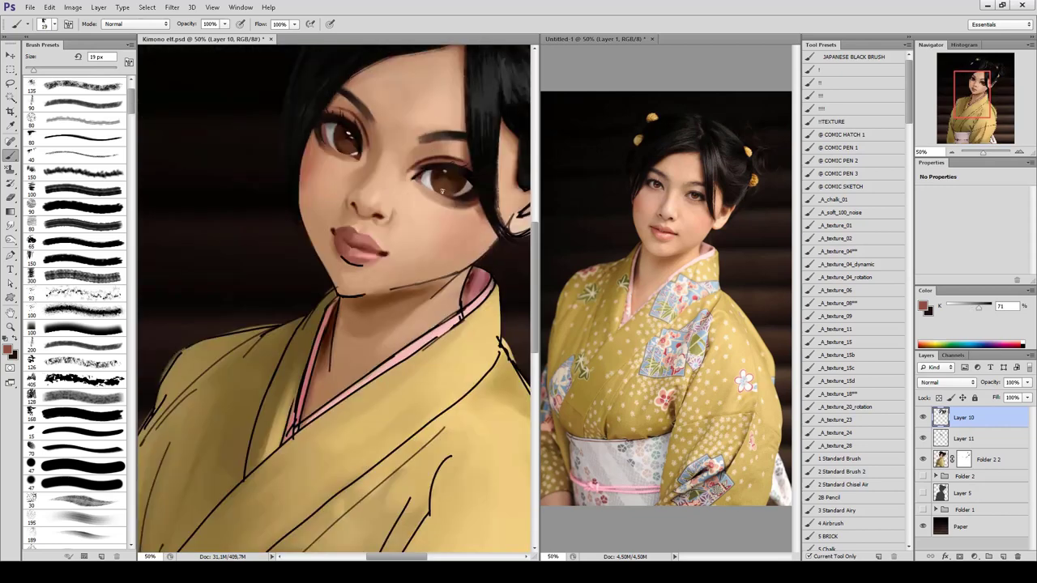
pyautogui.keyDown('alt'); pyautogui.click(443, 192); pyautogui.keyUp('alt')
pyautogui.press('[')
pyautogui.moveTo(464, 193); pyautogui.dragTo(470, 195)
pyautogui.keyDown('alt'); pyautogui.click(446, 194); pyautogui.keyUp('alt')
# Sample lighter and darker skin tones along the chin and jaw.
pyautogui.keyDown('alt'); pyautogui.click(339, 149); pyautogui.keyUp('alt')
pyautogui.press(']')
pyautogui.press(']')
pyautogui.hotkey('ctrl', '-')
pyautogui.hotkey('ctrl', '-')
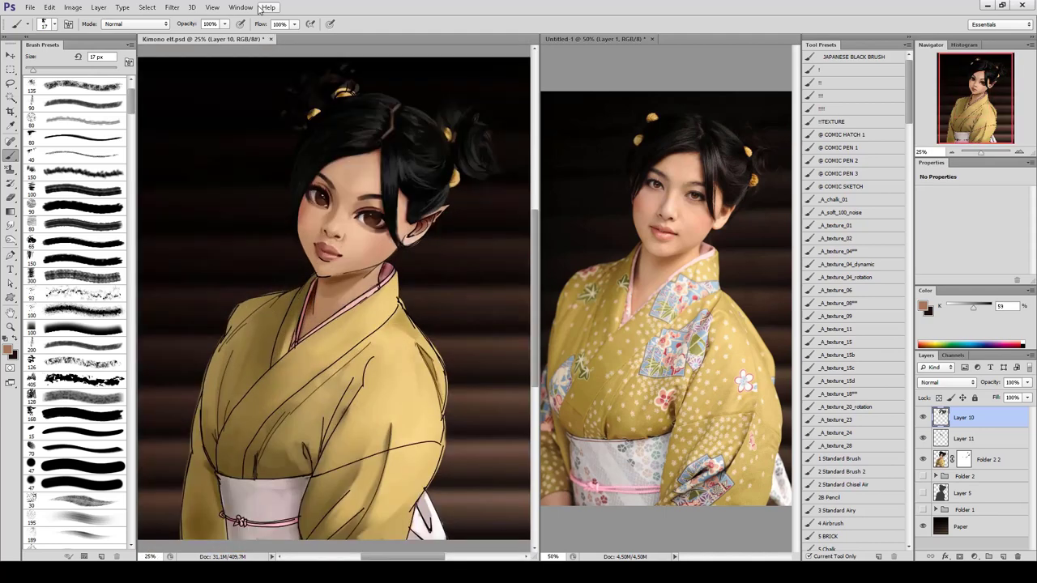
pyautogui.hotkey('ctrl', '+')
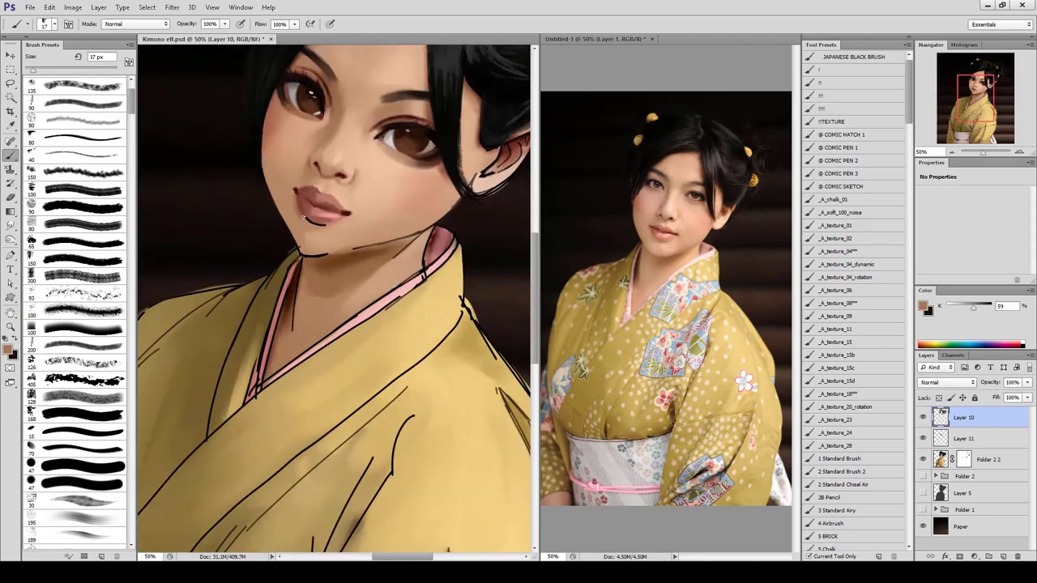
pyautogui.keyDown('alt'); pyautogui.click(303, 217); pyautogui.keyUp('alt')
pyautogui.keyDown('alt'); pyautogui.click(331, 251); pyautogui.keyUp('alt')
pyautogui.keyDown('alt'); pyautogui.click(340, 248); pyautogui.keyUp('alt')
# Soften the chin line and jawline with alternating light and darker skin strokes.
pyautogui.press(']')
pyautogui.keyDown('alt'); pyautogui.click(362, 255); pyautogui.keyUp('alt')
pyautogui.keyDown('alt'); pyautogui.click(360, 253); pyautogui.keyUp('alt')
pyautogui.press('[')
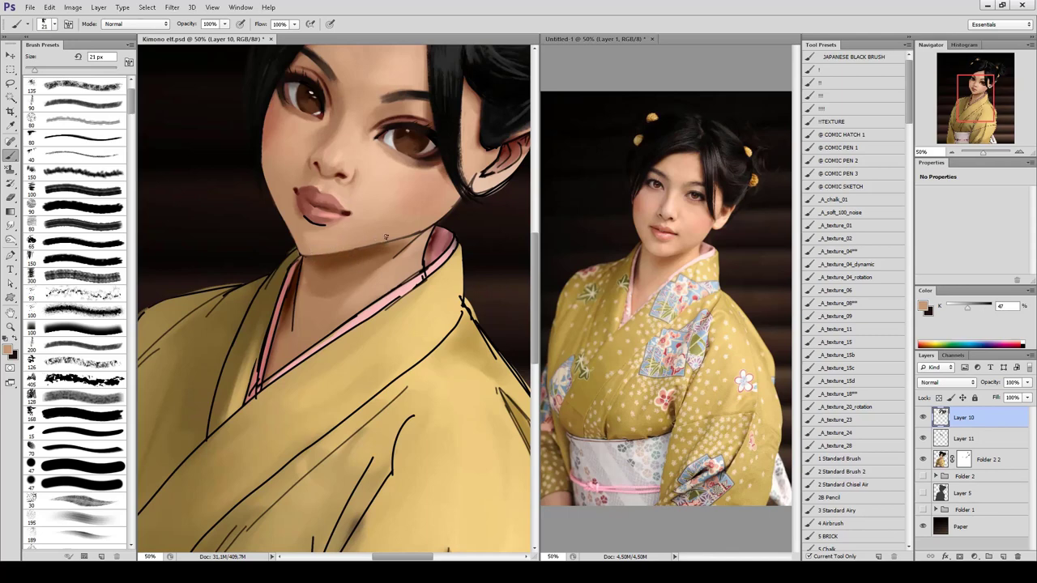
pyautogui.keyDown('alt'); pyautogui.click(377, 244); pyautogui.keyUp('alt')
pyautogui.hotkey('ctrl', '0')
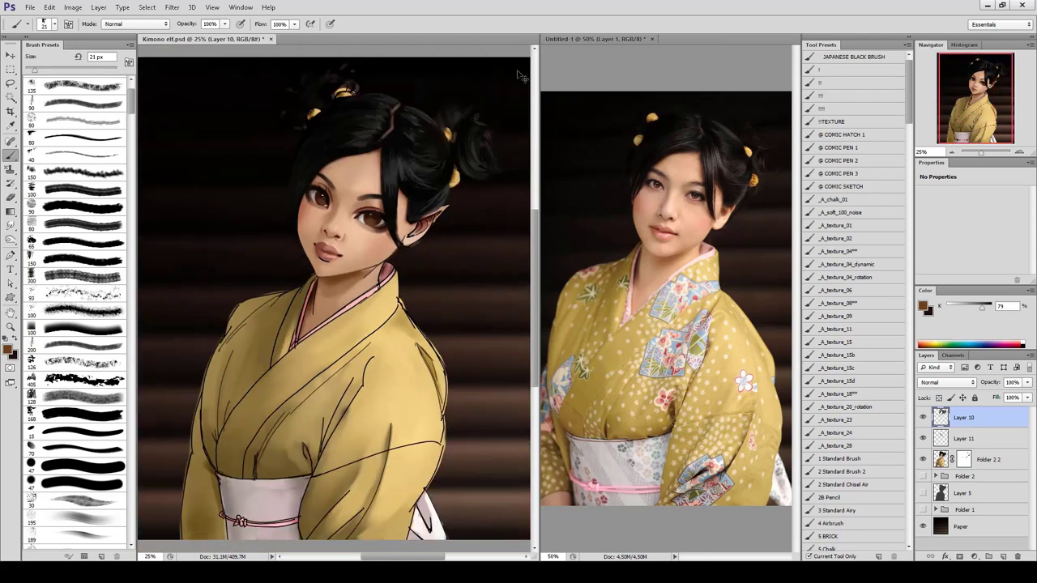
pyautogui.hotkey('ctrl', '+')
pyautogui.hotkey('ctrl', '+')
pyautogui.keyDown('alt'); pyautogui.click(399, 234); pyautogui.keyUp('alt')
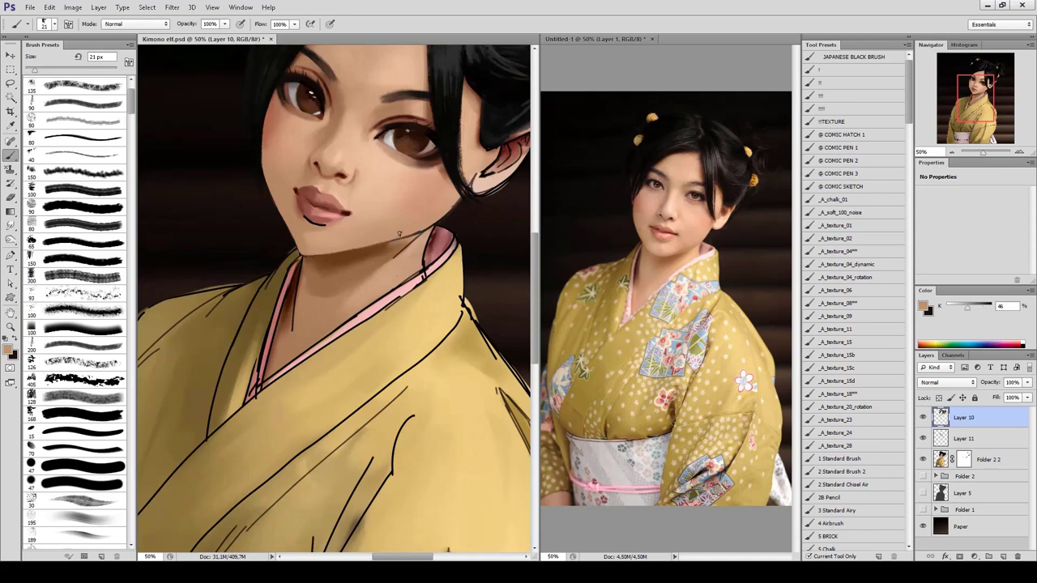
pyautogui.keyDown('alt'); pyautogui.click(380, 248); pyautogui.keyUp('alt')
pyautogui.keyDown('alt'); pyautogui.click(415, 232); pyautogui.keyUp('alt')
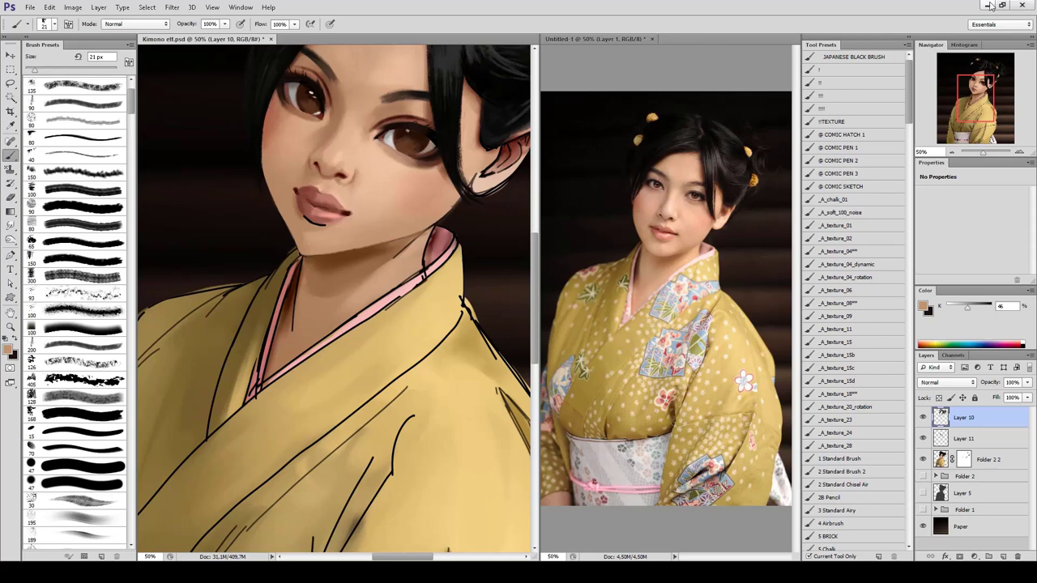
# Pick a larger brush on Layer 11, sample a light cheek skin tone, and mirror-check the drawing.
pyautogui.click(89, 120)
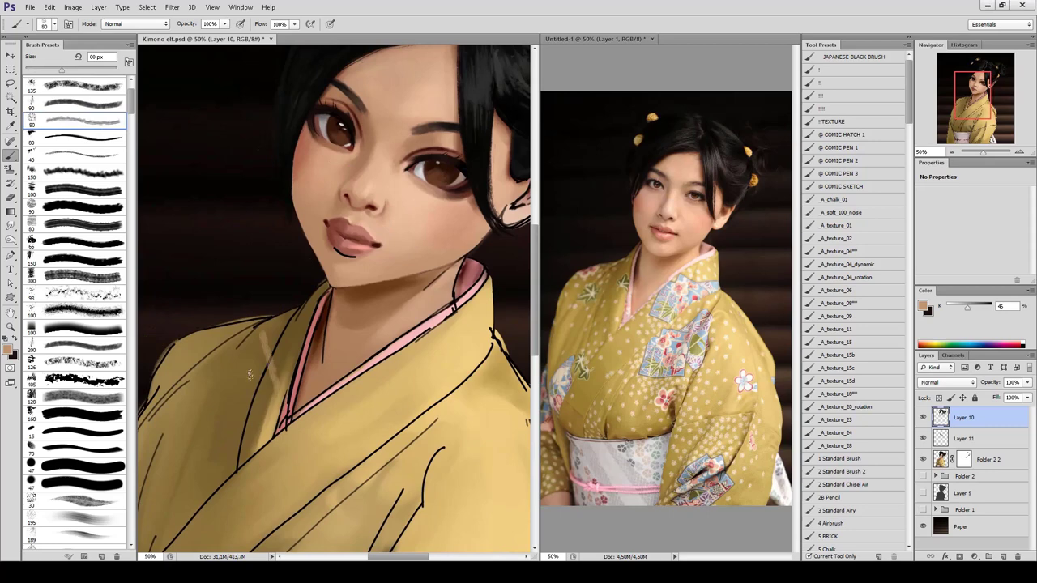
pyautogui.click(965, 439)
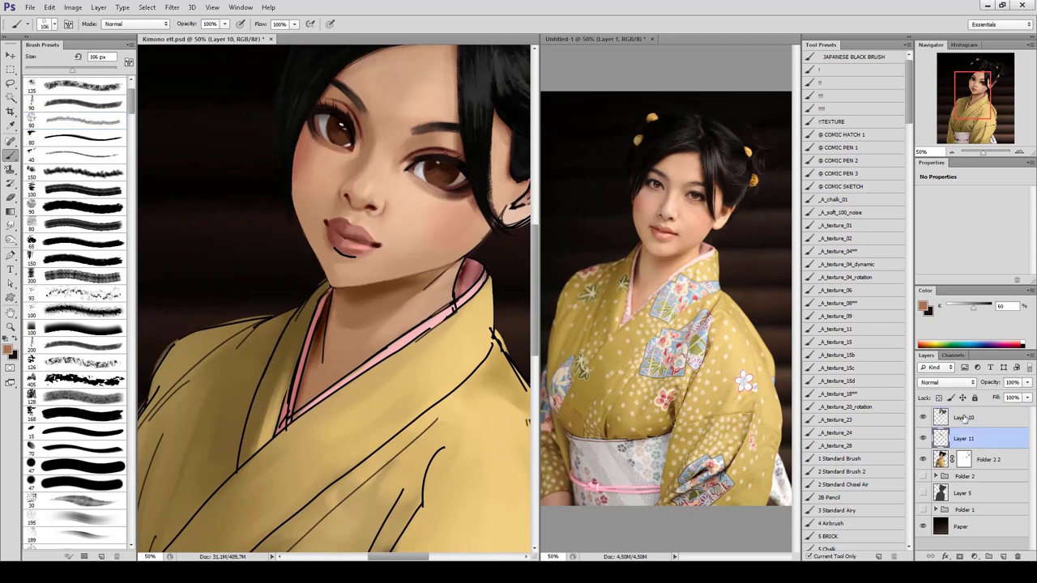
pyautogui.keyDown('alt'); pyautogui.click(308, 154); pyautogui.keyUp('alt')
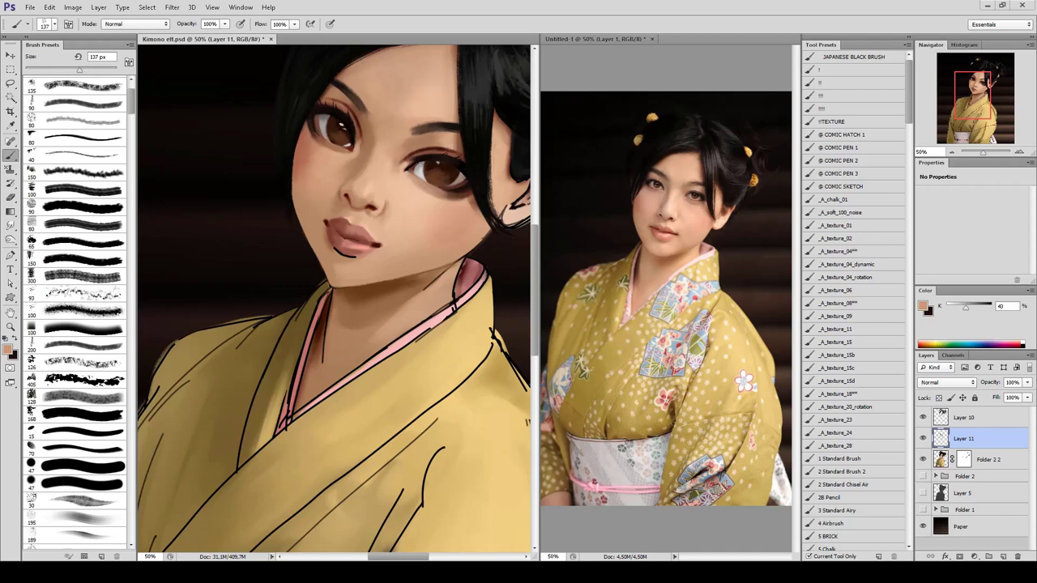
pyautogui.press('h')
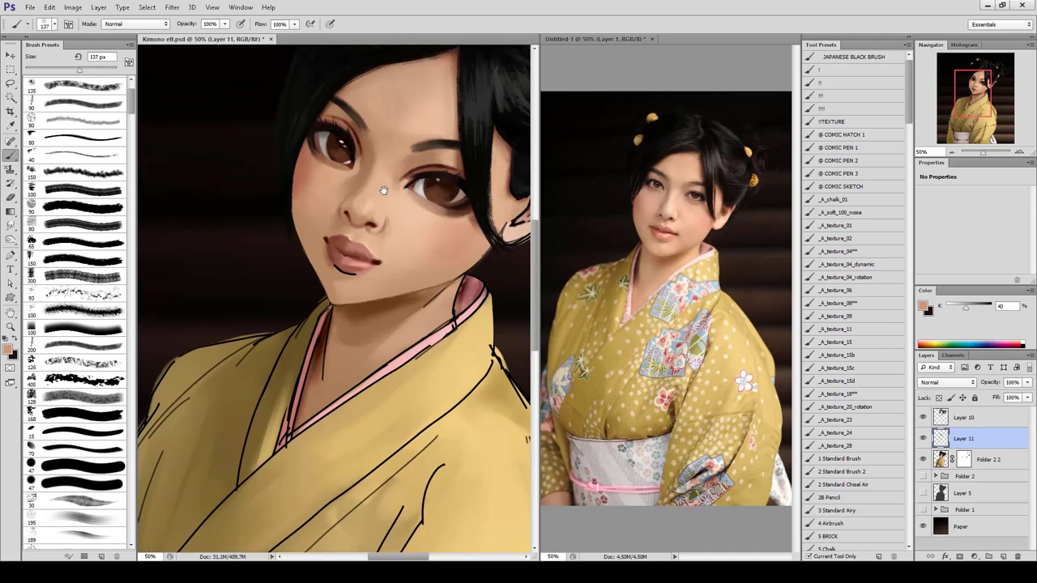
pyautogui.press('w')
pyautogui.press('b')
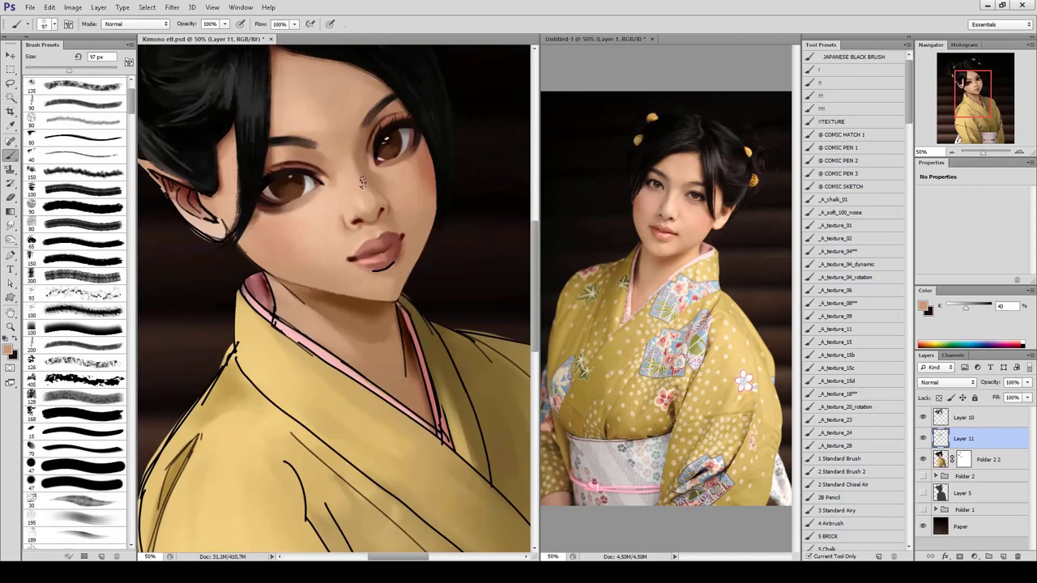
# Sample lighter, darker and mid skin tones and set the brush to 28 px.
pyautogui.keyDown('alt'); pyautogui.click(361, 180); pyautogui.keyUp('alt')
pyautogui.keyDown('alt'); pyautogui.click(365, 163); pyautogui.keyUp('alt')
pyautogui.press('h')
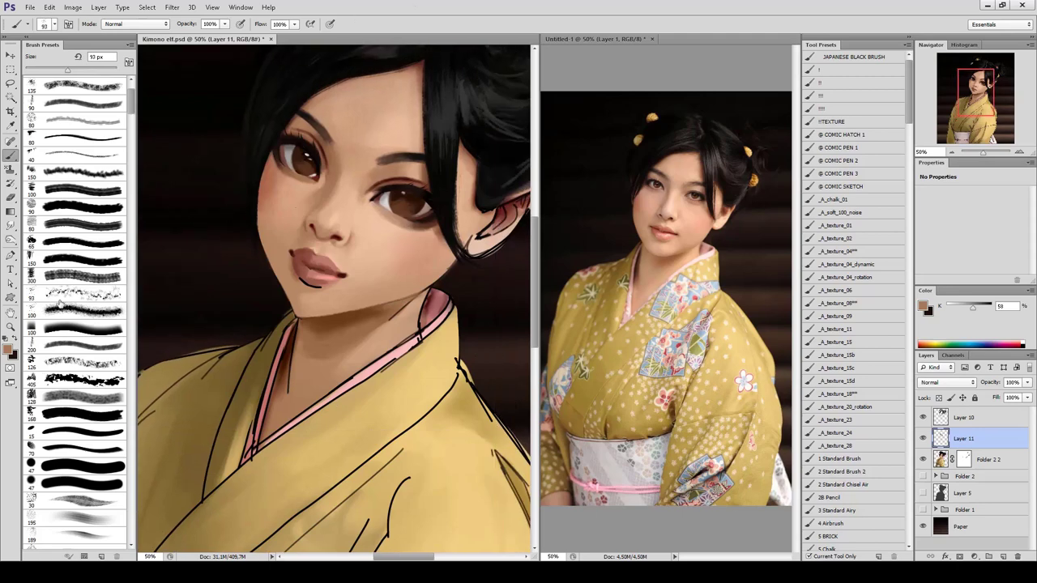
pyautogui.press(']')
pyautogui.click(45, 412)
pyautogui.press('[')
pyautogui.press('[')
pyautogui.press('[')
pyautogui.keyDown('alt'); pyautogui.click(268, 225); pyautogui.keyUp('alt')
# Paint a dark brown stroke along the left collar, then repaint it lighter pink.
pyautogui.press('e')
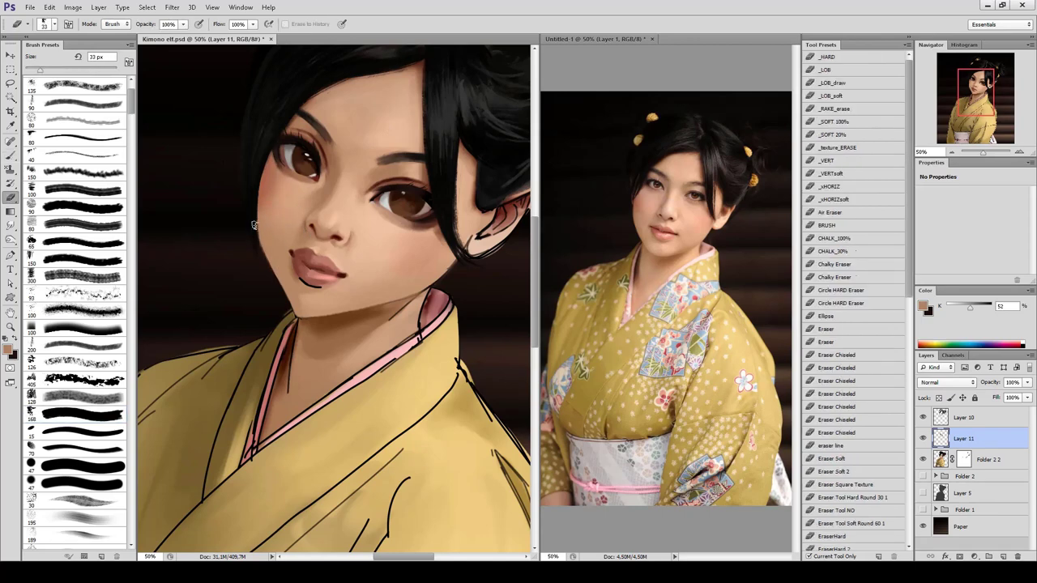
pyautogui.press('b')
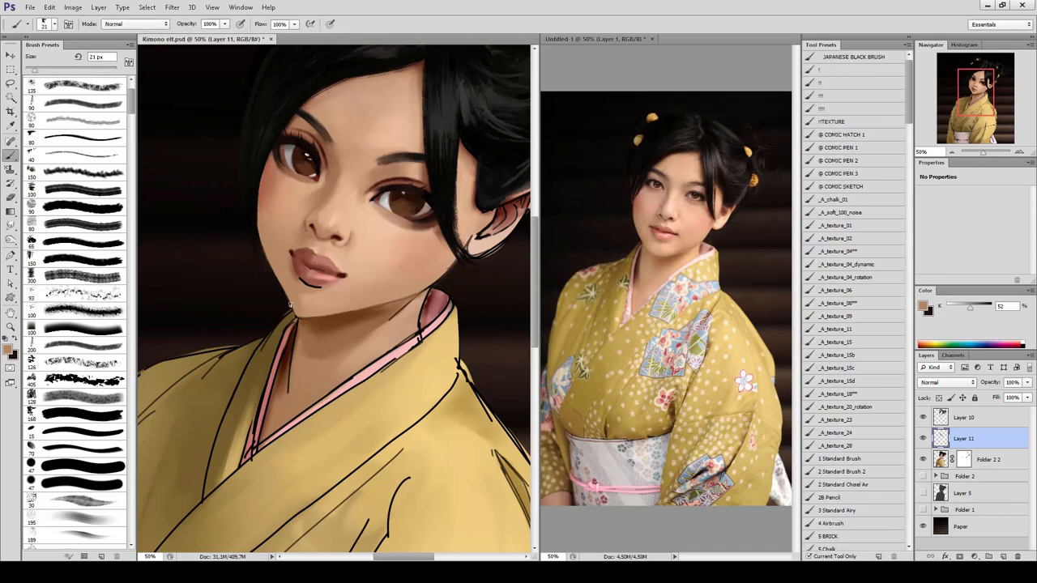
pyautogui.keyDown('alt'); pyautogui.click(291, 332); pyautogui.keyUp('alt')
pyautogui.moveTo(290, 331); pyautogui.dragTo(281, 397)
pyautogui.keyDown('alt'); pyautogui.click(285, 363); pyautogui.keyUp('alt')
pyautogui.keyDown('alt'); pyautogui.click(283, 362); pyautogui.keyUp('alt')
pyautogui.moveTo(285, 362); pyautogui.dragTo(281, 391)
# Repaint the left collar shading in lighter brown, then set a 14 px Overlay brush.
pyautogui.keyDown('alt'); pyautogui.click(294, 324); pyautogui.keyUp('alt')
pyautogui.keyDown('alt'); pyautogui.click(291, 336); pyautogui.keyUp('alt')
pyautogui.keyDown('alt'); pyautogui.click(293, 328); pyautogui.keyUp('alt')
pyautogui.moveTo(293, 354); pyautogui.dragTo(290, 392)
pyautogui.moveTo(300, 329); pyautogui.dragTo(292, 382)
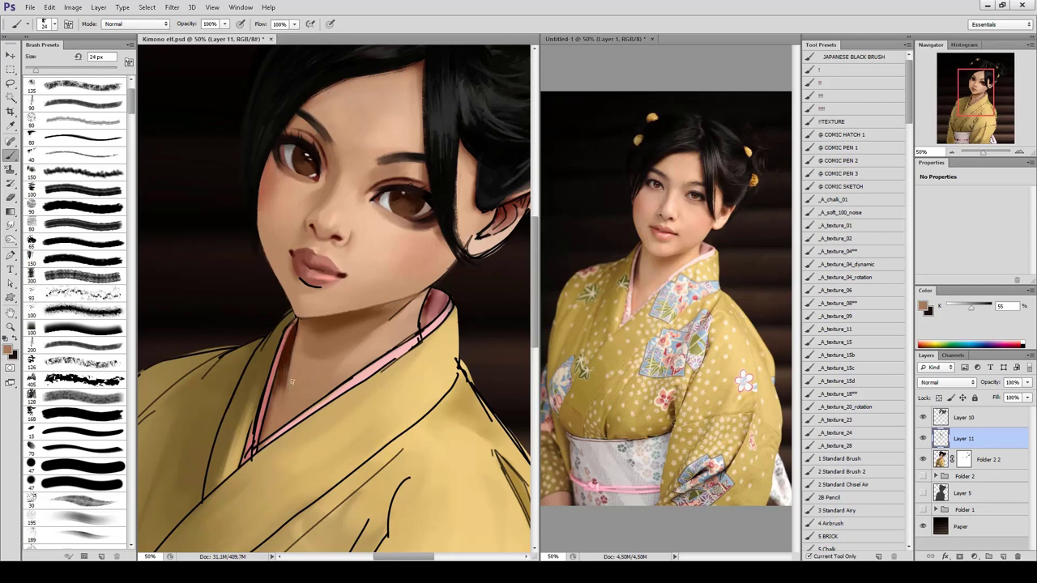
pyautogui.press('[')
pyautogui.keyDown('alt'); pyautogui.click(294, 328); pyautogui.keyUp('alt')
pyautogui.hotkey('shift', 'alt', 'o')
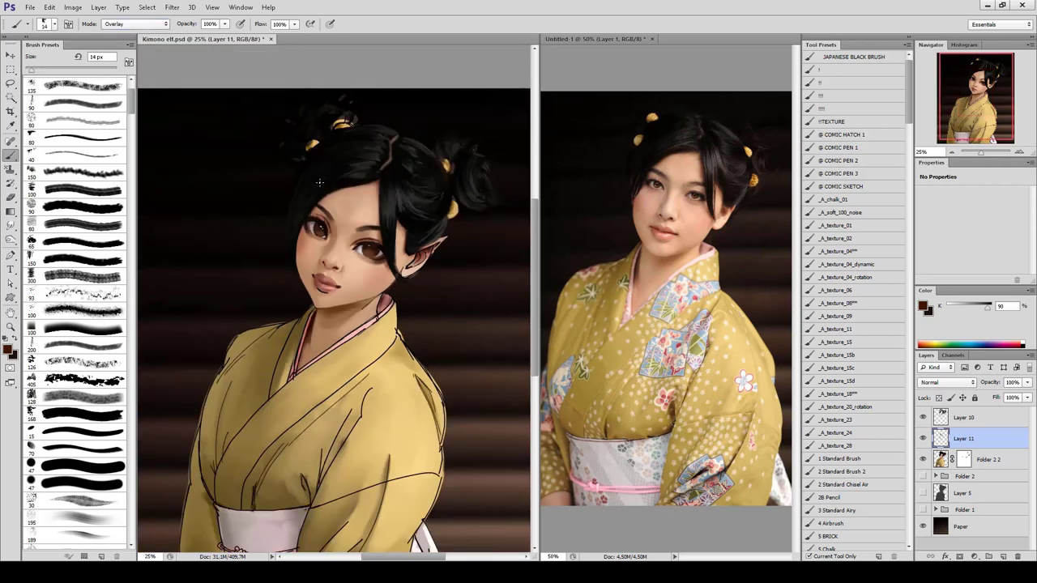
# Return the brush to Normal mode at 16 px and sample lip browns and chin peach.
pyautogui.moveTo(316, 202); pyautogui.dragTo(304, 191)
pyautogui.hotkey('shift', 'alt', 'n')
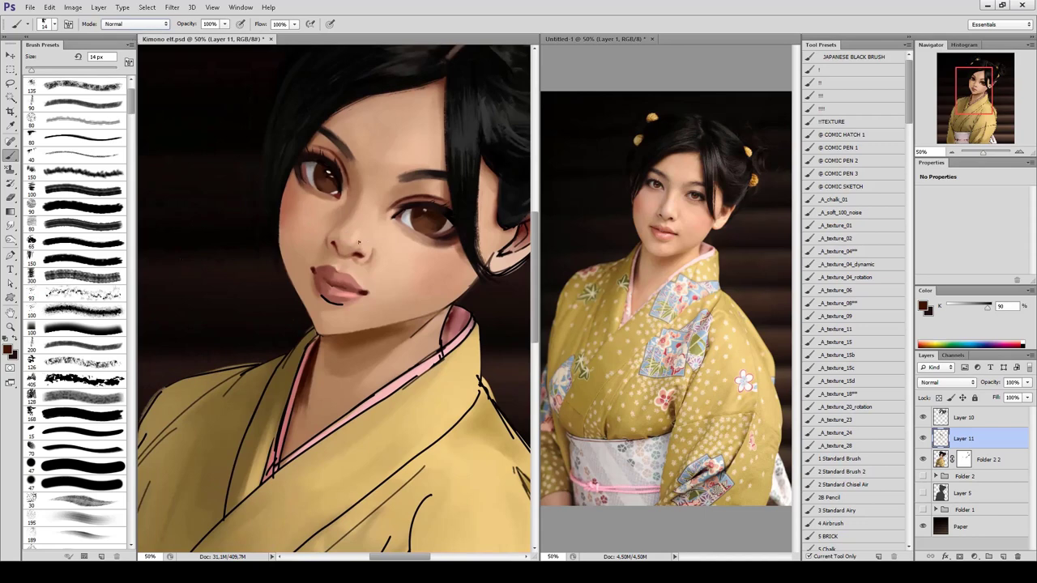
pyautogui.keyDown('alt'); pyautogui.click(313, 276); pyautogui.keyUp('alt')
pyautogui.keyDown('alt'); pyautogui.click(354, 299); pyautogui.keyUp('alt')
pyautogui.press(']')
pyautogui.press(']')
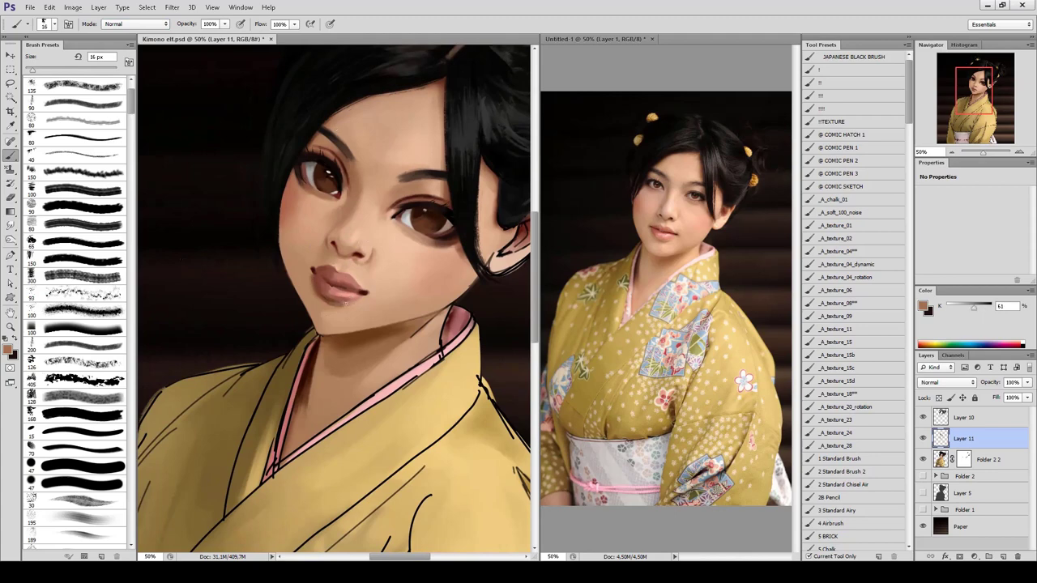
pyautogui.keyDown('alt'); pyautogui.click(332, 304); pyautogui.keyUp('alt')
pyautogui.keyDown('alt'); pyautogui.click(321, 281); pyautogui.keyUp('alt')
pyautogui.keyDown('alt'); pyautogui.click(312, 277); pyautogui.keyUp('alt')
# On Layer 10, erase the lower-lip highlights and skin under the chin with an 86 px eraser.
pyautogui.hotkey('alt', ']')
pyautogui.press('e')
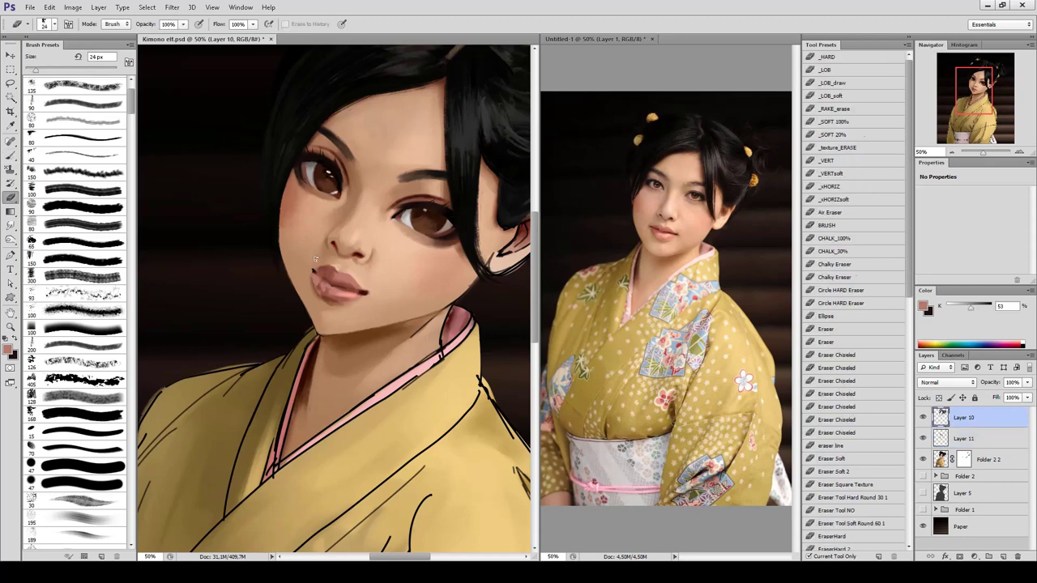
pyautogui.moveTo(361, 292); pyautogui.dragTo(336, 283)
pyautogui.press(']')
pyautogui.press(']')
pyautogui.press(']')
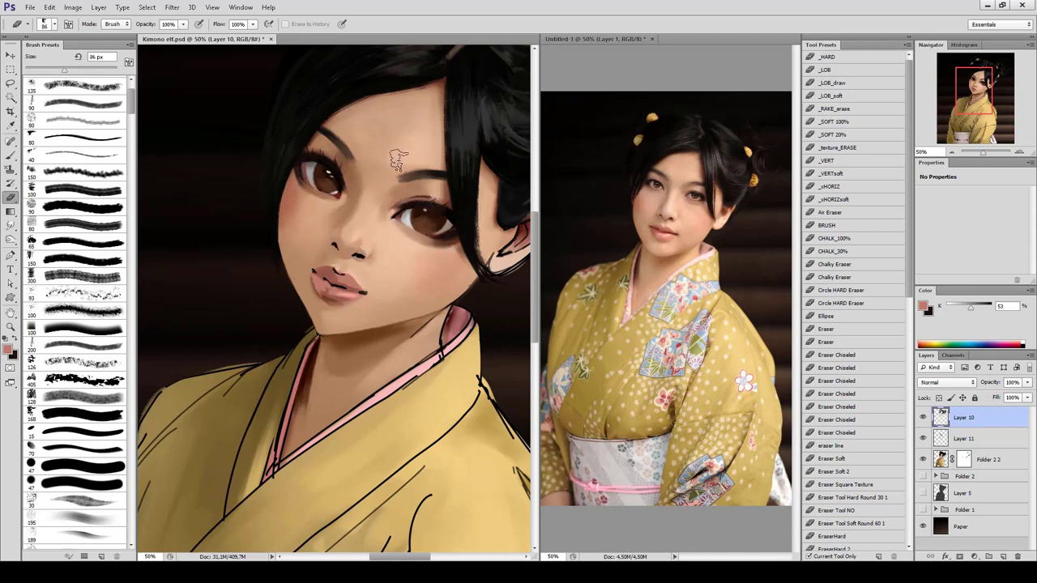
pyautogui.moveTo(430, 317); pyautogui.dragTo(316, 332)
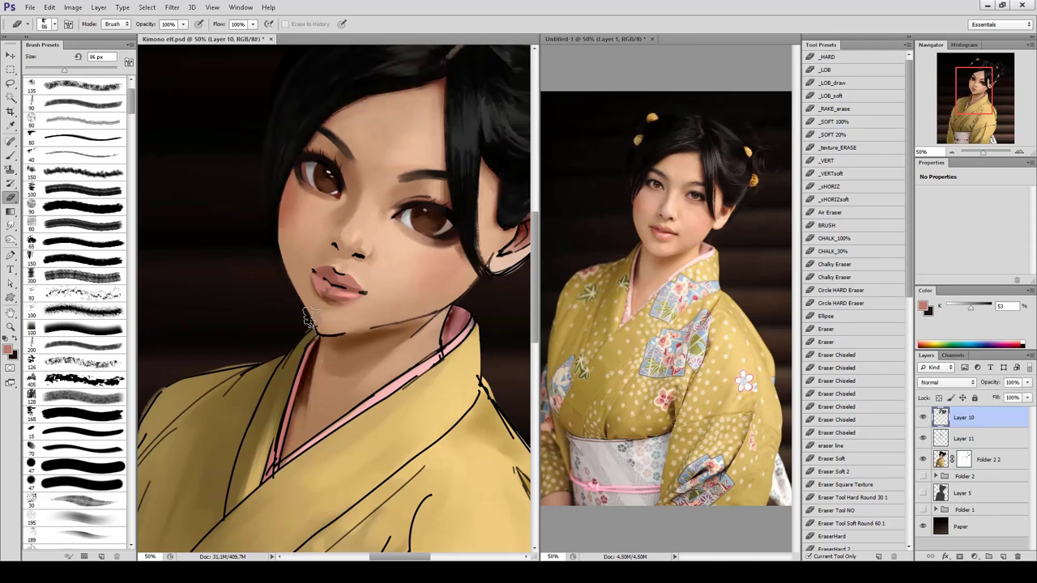
# Return to painting with the Brush on Layer 11 and rotate the canvas view.
pyautogui.click(923, 418)
pyautogui.click(965, 438)
pyautogui.press('b')
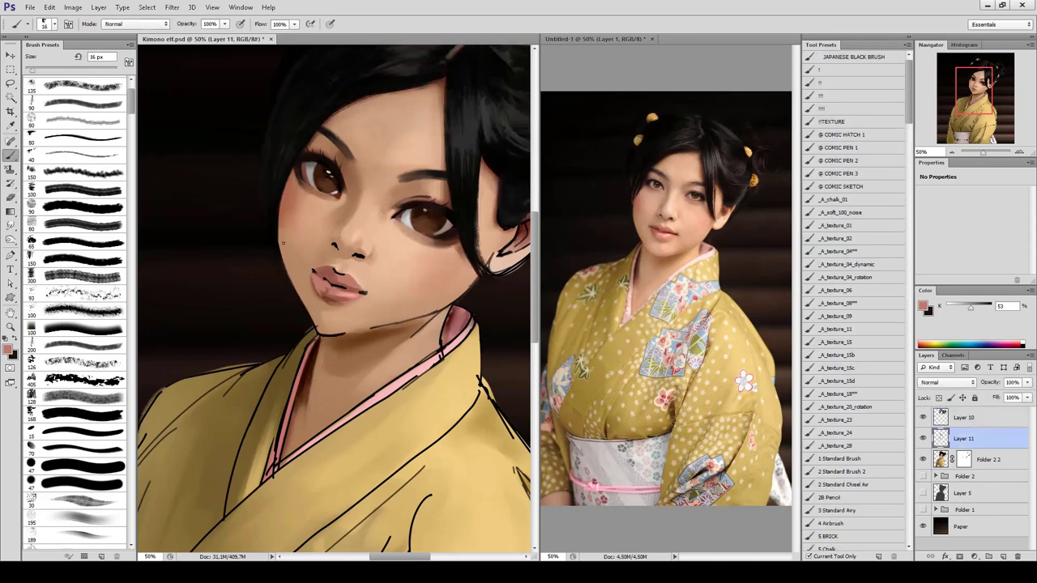
pyautogui.press('e')
pyautogui.press('b')
pyautogui.moveTo(397, 249); pyautogui.dragTo(387, 260)
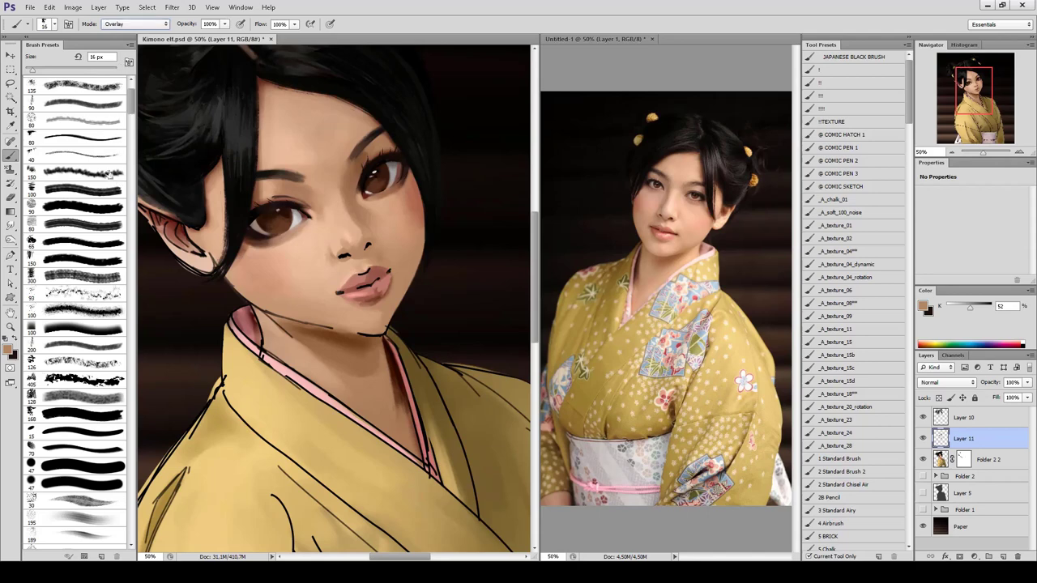
# Flip the canvas, switch to Normal mode, and sample lip and tan tones at 15 px.
pyautogui.press('i')
pyautogui.click(8, 350)
pyautogui.press(']')
pyautogui.hotkey('ctrl', 'alt', 'shift', 'h')
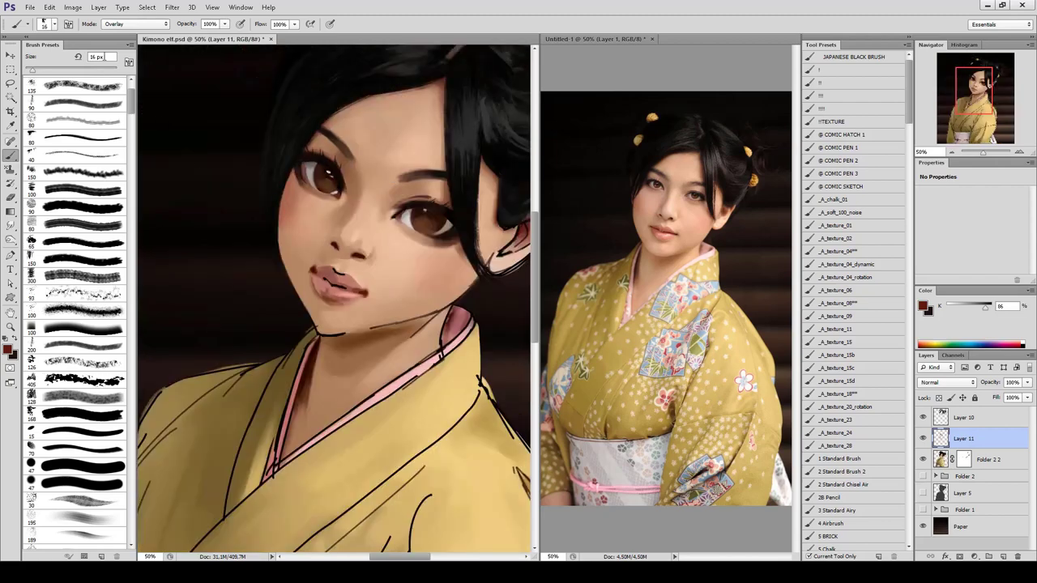
pyautogui.hotkey('shift', 'alt', 'n')
pyautogui.keyDown('alt'); pyautogui.click(314, 268); pyautogui.keyUp('alt')
pyautogui.press(']')
pyautogui.press(']')
pyautogui.keyDown('alt'); pyautogui.click(329, 257); pyautogui.keyUp('alt')
pyautogui.keyDown('alt'); pyautogui.click(317, 272); pyautogui.keyUp('alt')
pyautogui.press('[')
pyautogui.press('[')
# Sample darker and lighter lip tones while flipping the canvas to compare.
pyautogui.keyDown('alt'); pyautogui.click(313, 287); pyautogui.keyUp('alt')
pyautogui.keyDown('alt'); pyautogui.click(326, 284); pyautogui.keyUp('alt')
pyautogui.keyDown('alt'); pyautogui.click(320, 284); pyautogui.keyUp('alt')
pyautogui.keyDown('alt'); pyautogui.click(357, 303); pyautogui.keyUp('alt')
pyautogui.keyDown('alt'); pyautogui.click(314, 280); pyautogui.keyUp('alt')
pyautogui.hotkey('ctrl', 'shift', 'h')
pyautogui.keyDown('alt'); pyautogui.click(366, 274); pyautogui.keyUp('alt')
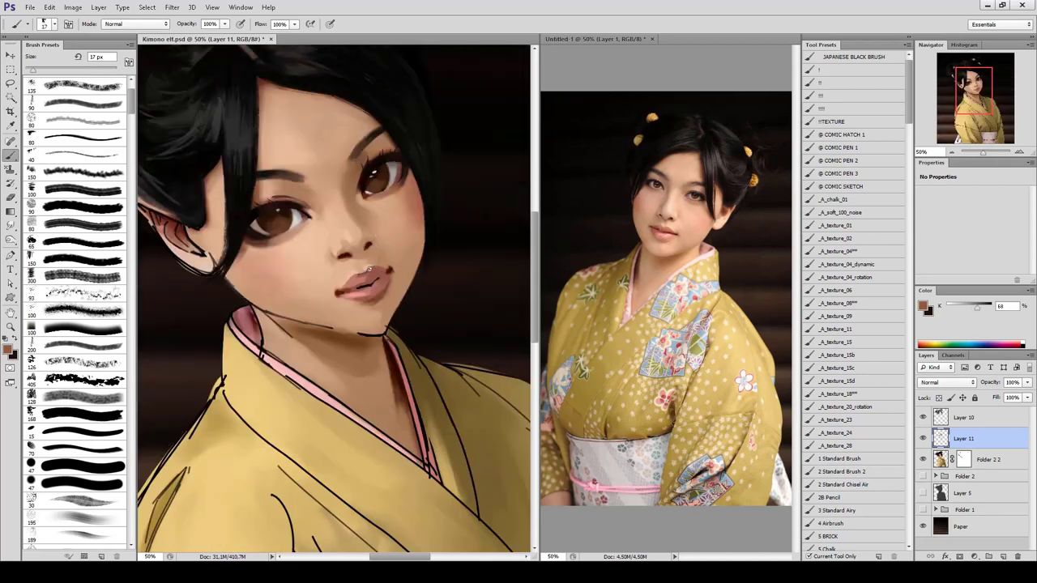
pyautogui.keyDown('alt'); pyautogui.click(357, 276); pyautogui.keyUp('alt')
pyautogui.hotkey('ctrl', 'shift', 'h')
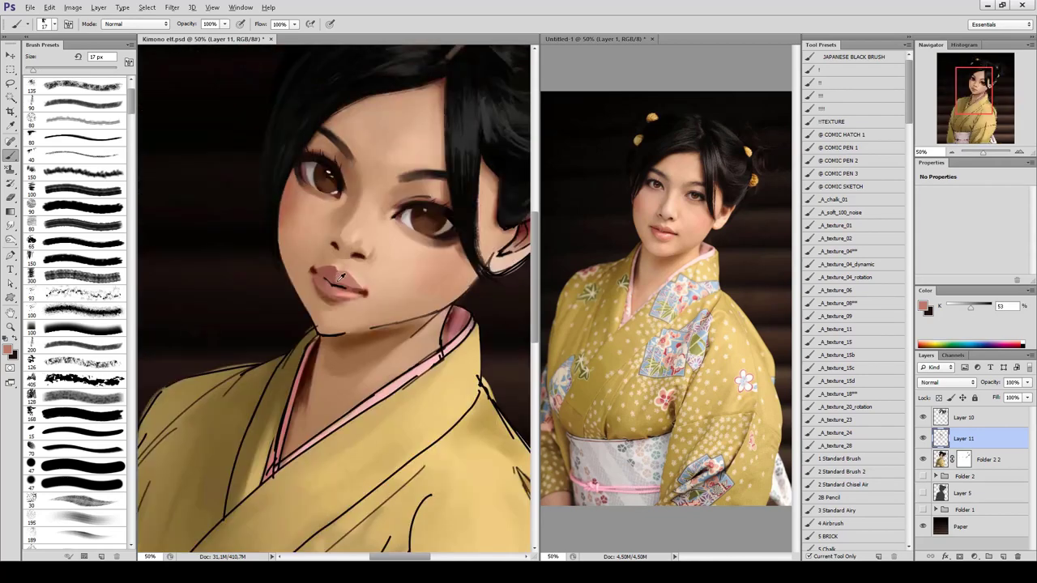
# Paint a darker stroke on the lower lip with a 27 px brush.
pyautogui.press(']')
pyautogui.keyDown('alt'); pyautogui.click(333, 275); pyautogui.keyUp('alt')
pyautogui.keyDown('alt'); pyautogui.click(324, 288); pyautogui.keyUp('alt')
pyautogui.moveTo(349, 298); pyautogui.dragTo(363, 296)
# Darken the lower lip with a 12 px Overlay stroke in a deeper lip colour.
pyautogui.hotkey('shift', 'alt', 'o')
pyautogui.click(8, 348)
pyautogui.press('Return')
pyautogui.press(']')
pyautogui.press(']')
pyautogui.press('[')
pyautogui.press('[')
pyautogui.moveTo(333, 285); pyautogui.dragTo(343, 286)
pyautogui.press('h')
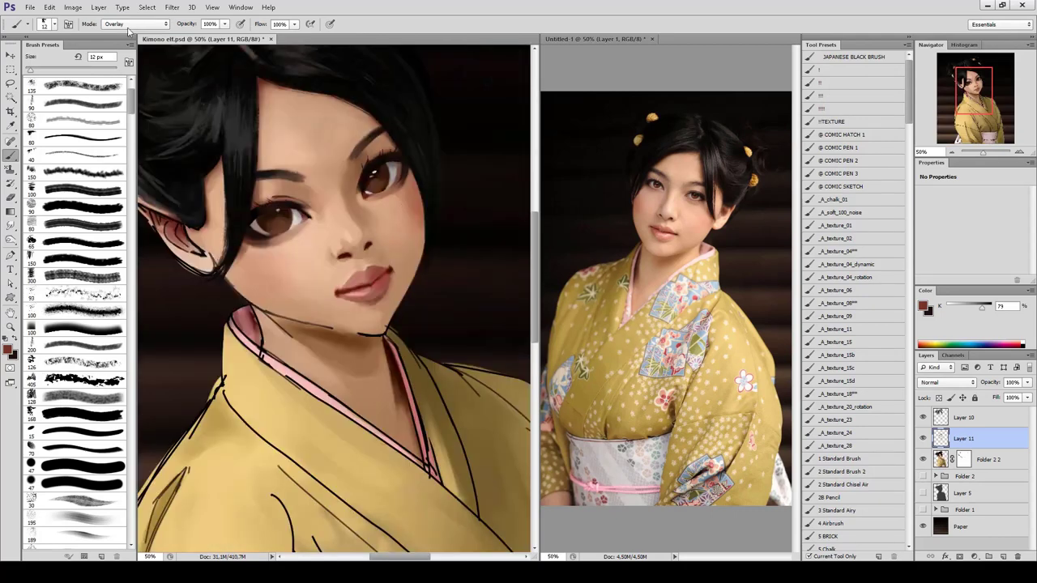
# Add a light pink highlight on the lower lip with a 17 px Normal brush.
pyautogui.keyDown('alt'); pyautogui.click(377, 277); pyautogui.keyUp('alt')
pyautogui.press('[')
pyautogui.press('[')
pyautogui.press('[')
pyautogui.hotkey('shift', 'alt', 'n')
pyautogui.press(']')
pyautogui.press(']')
pyautogui.press(']')
pyautogui.keyDown('alt'); pyautogui.click(371, 281); pyautogui.keyUp('alt')
pyautogui.keyDown('alt'); pyautogui.click(369, 280); pyautogui.keyUp('alt')
pyautogui.moveTo(351, 285); pyautogui.dragTo(359, 284)
pyautogui.hotkey('ctrl', 'shift', 'h')
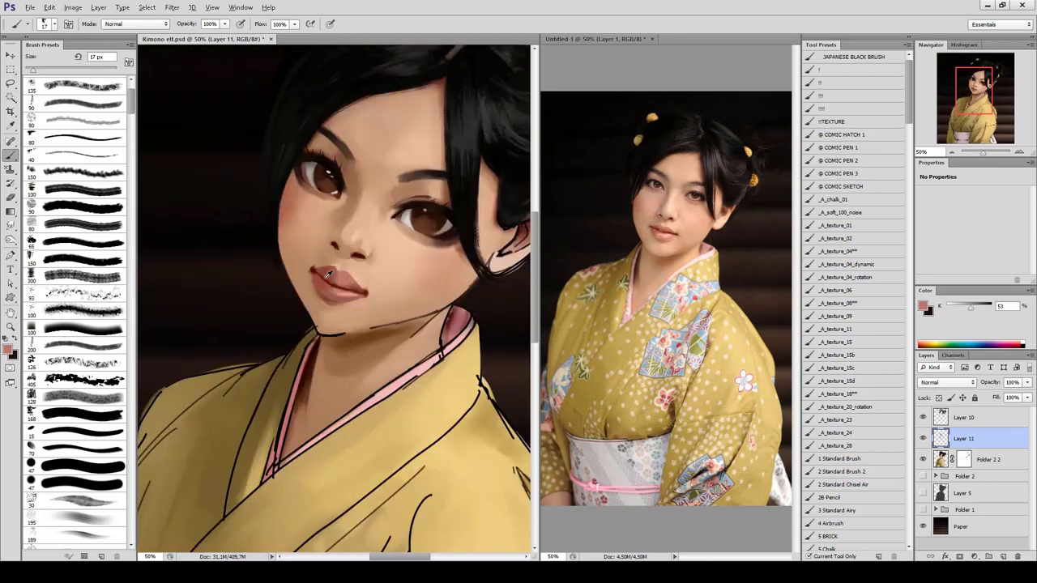
# Sample darker and lighter reddish tones from the lips.
pyautogui.keyDown('alt'); pyautogui.click(314, 282); pyautogui.keyUp('alt')
pyautogui.keyDown('alt'); pyautogui.click(324, 296); pyautogui.keyUp('alt')
pyautogui.keyDown('alt'); pyautogui.click(343, 289); pyautogui.keyUp('alt')
pyautogui.keyDown('alt'); pyautogui.click(316, 277); pyautogui.keyUp('alt')
pyautogui.keyDown('alt'); pyautogui.click(324, 275); pyautogui.keyUp('alt')
pyautogui.keyDown('alt'); pyautogui.click(324, 277); pyautogui.keyUp('alt')
# Paint a dark brown stroke along the jaw line right of the chin.
pyautogui.keyDown('alt'); pyautogui.click(318, 309); pyautogui.keyUp('alt')
pyautogui.keyDown('alt'); pyautogui.click(358, 330); pyautogui.keyUp('alt')
pyautogui.moveTo(389, 327); pyautogui.dragTo(418, 322)
pyautogui.moveTo(330, 183); pyautogui.dragTo(312, 186)
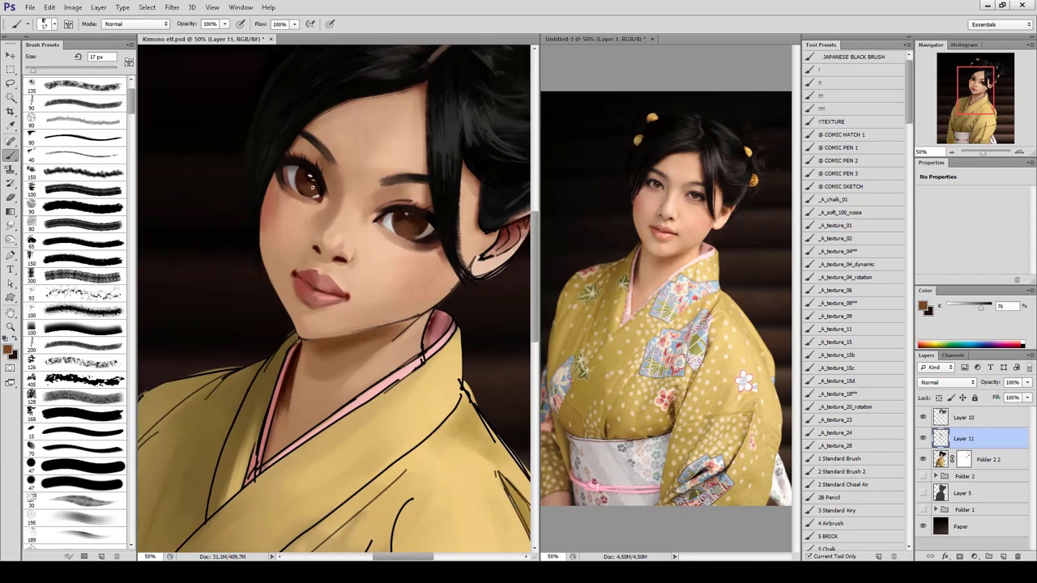
# Sample cheek and nostril skin tones with the brush enlarged to 27 px.
pyautogui.keyDown('alt'); pyautogui.click(314, 252); pyautogui.keyUp('alt')
pyautogui.keyDown('alt'); pyautogui.click(322, 243); pyautogui.keyUp('alt')
pyautogui.keyDown('alt'); pyautogui.click(322, 235); pyautogui.keyUp('alt')
pyautogui.keyDown('alt'); pyautogui.click(325, 236); pyautogui.keyUp('alt')
pyautogui.press(']')
pyautogui.keyDown('alt'); pyautogui.click(338, 227); pyautogui.keyUp('alt')
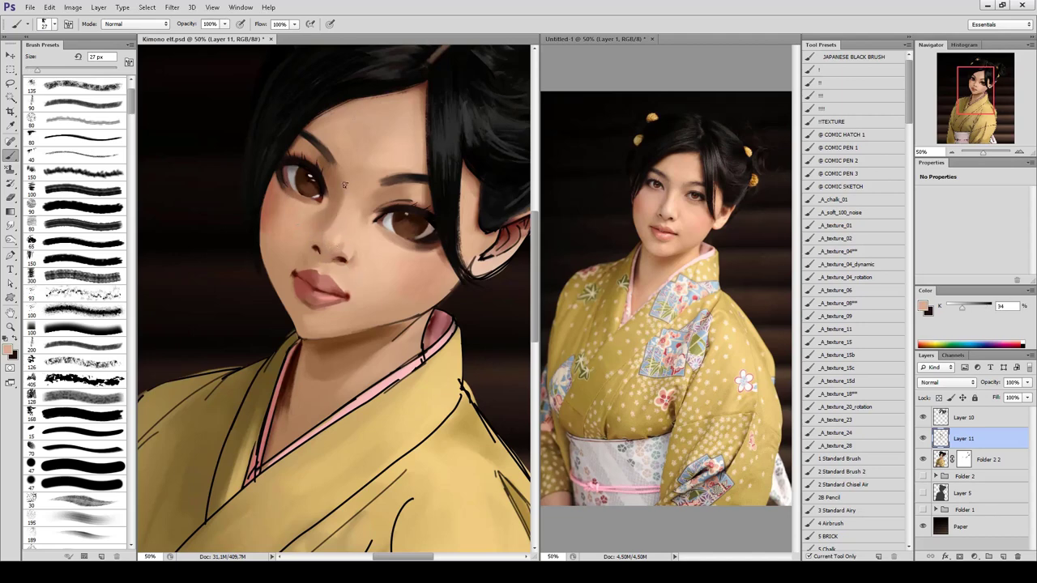
pyautogui.keyDown('alt'); pyautogui.click(350, 235); pyautogui.keyUp('alt')
# Shrink the brush to 21 px and resample lighter and darker face skin tones.
pyautogui.press('[')
pyautogui.keyDown('alt'); pyautogui.click(352, 230); pyautogui.keyUp('alt')
pyautogui.keyDown('alt'); pyautogui.click(344, 228); pyautogui.keyUp('alt')
pyautogui.keyDown('alt'); pyautogui.click(321, 241); pyautogui.keyUp('alt')
pyautogui.keyDown('alt'); pyautogui.click(354, 257); pyautogui.keyUp('alt')
pyautogui.keyDown('alt'); pyautogui.click(310, 252); pyautogui.keyUp('alt')
pyautogui.keyDown('alt'); pyautogui.click(308, 254); pyautogui.keyUp('alt')
# Toggle the Eraser and back to the Brush, then sample skin near the chin.
pyautogui.press('e')
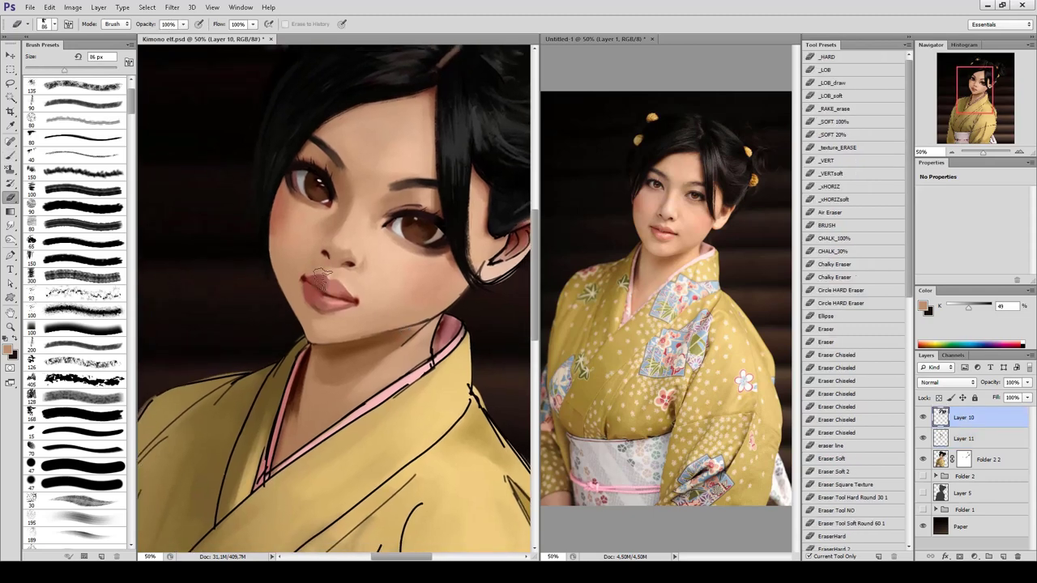
pyautogui.press('b')
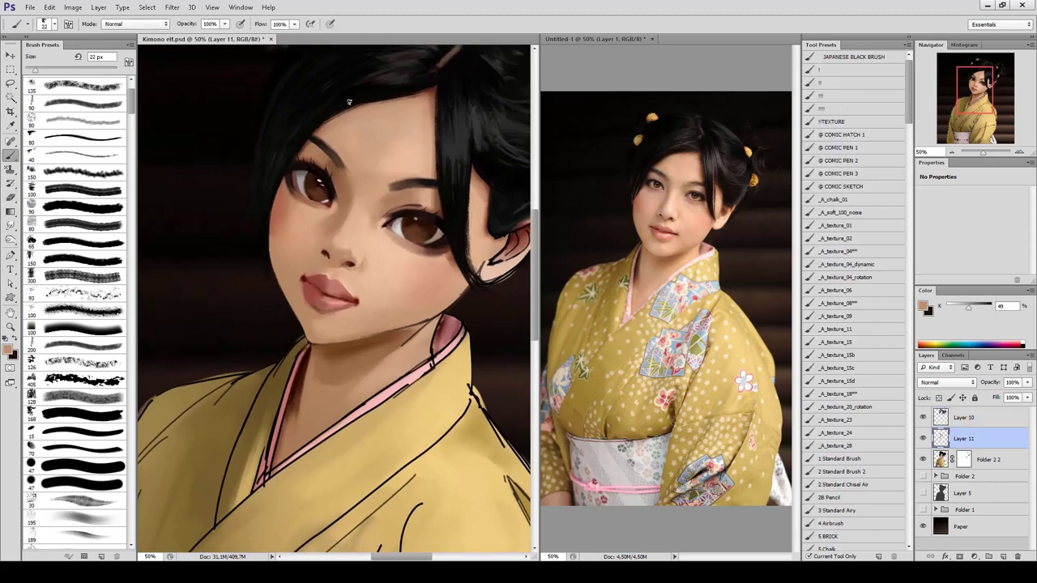
pyautogui.moveTo(338, 316)
pyautogui.mouseDown()
pyautogui.moveTo(366, 270)
pyautogui.moveTo(377, 273)
pyautogui.moveTo(354, 277)
pyautogui.mouseUp()
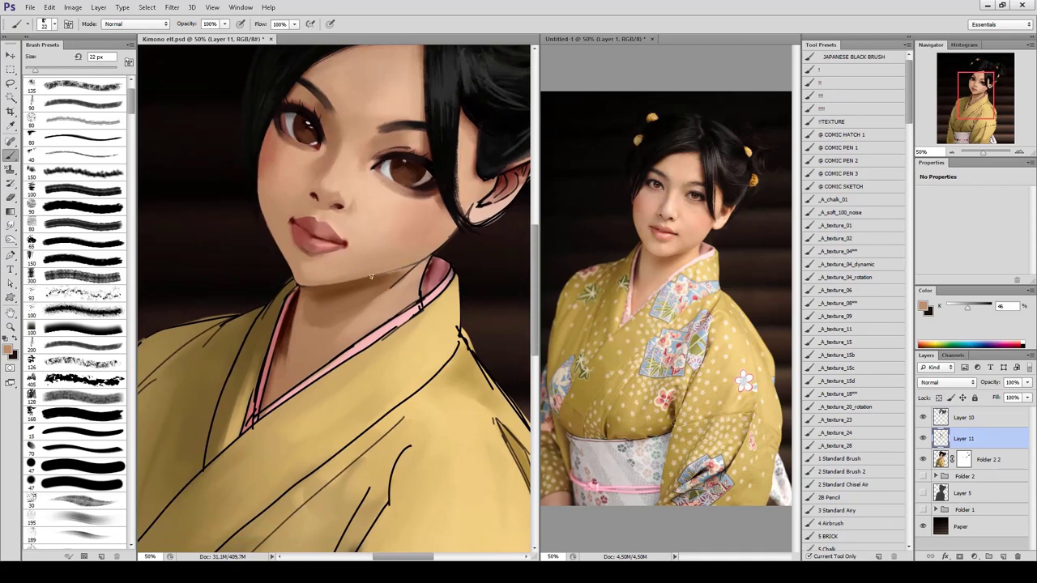
pyautogui.keyDown('alt'); pyautogui.click(389, 269); pyautogui.keyUp('alt')
# Shade the nose with a smaller brush, sampling tan skin, lighter peach and dark nostril tones.
pyautogui.scroll(-2, 81, 243)
pyautogui.click(75, 426)
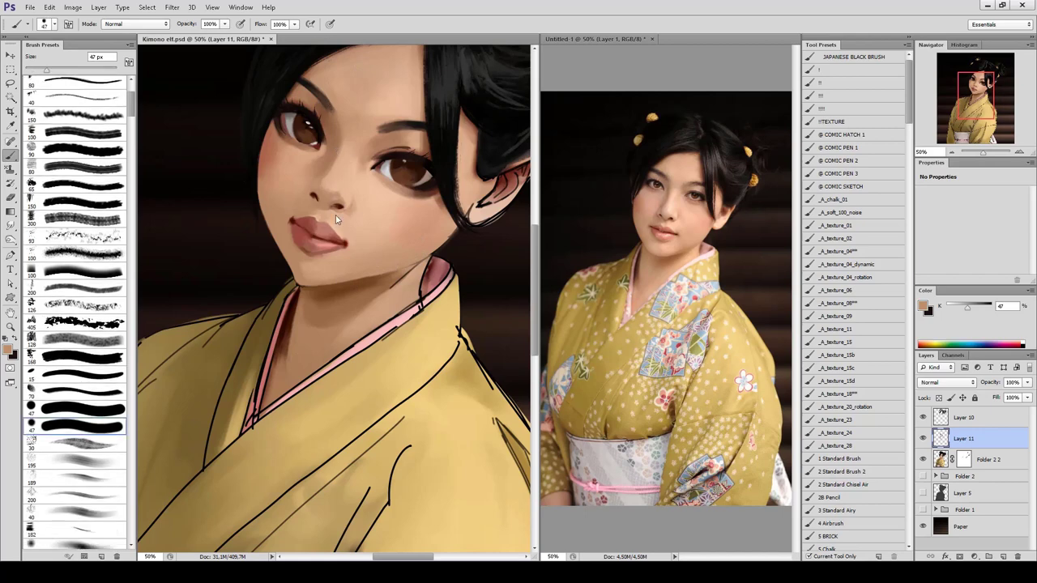
pyautogui.keyDown('alt'); pyautogui.click(315, 194); pyautogui.keyUp('alt')
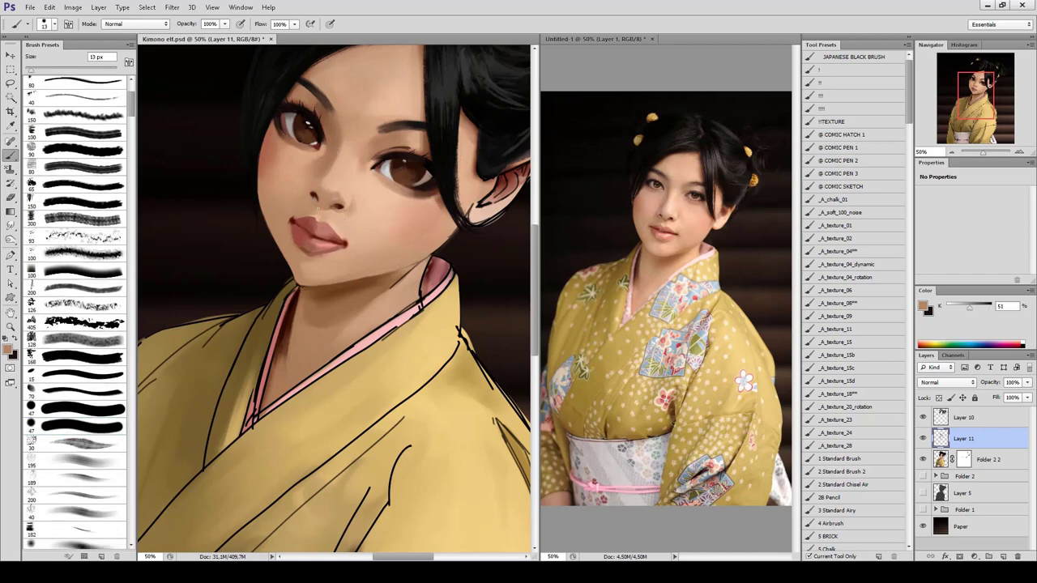
pyautogui.keyDown('alt'); pyautogui.click(334, 206); pyautogui.keyUp('alt')
pyautogui.keyDown('alt'); pyautogui.click(320, 192); pyautogui.keyUp('alt')
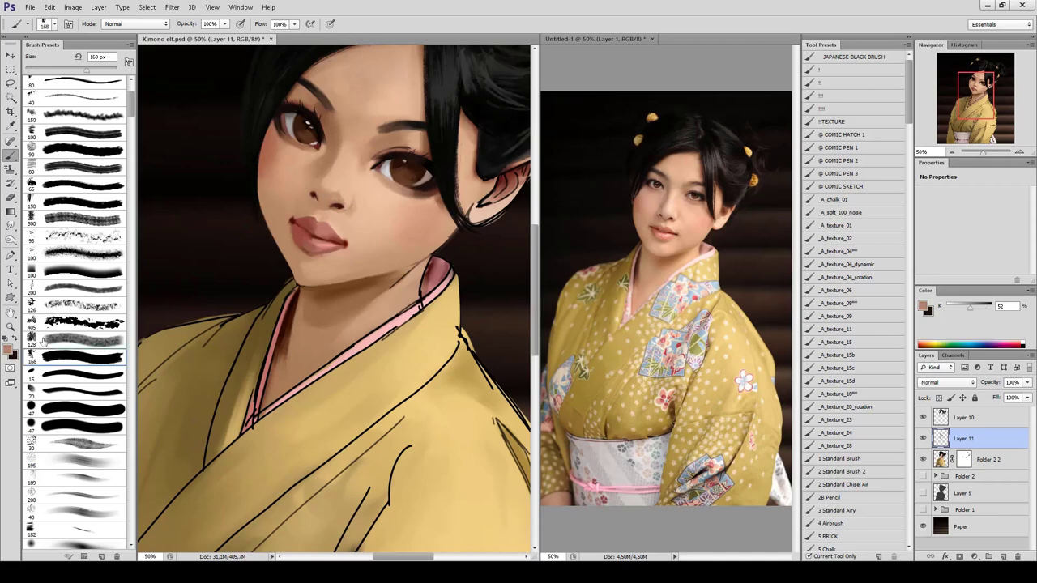
pyautogui.press('[')
pyautogui.press('[')
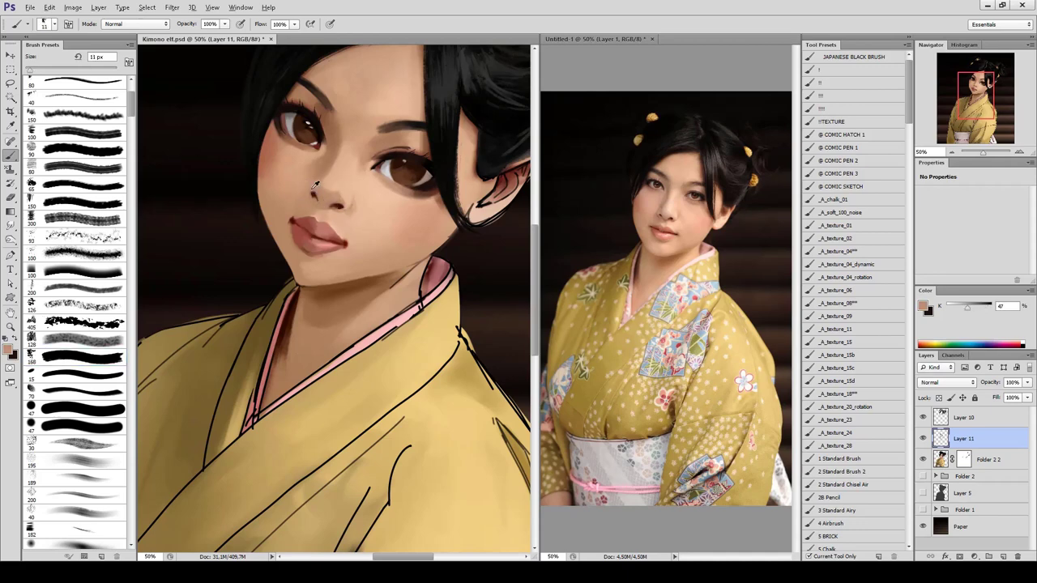
pyautogui.keyDown('alt'); pyautogui.click(317, 197); pyautogui.keyUp('alt')
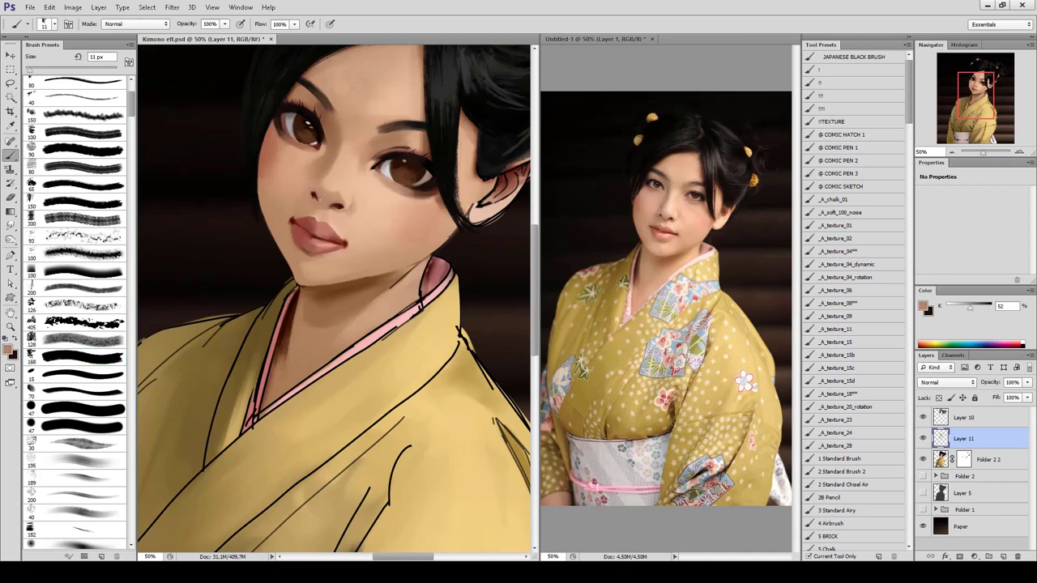
pyautogui.keyDown('alt'); pyautogui.click(318, 196); pyautogui.keyUp('alt')
pyautogui.press(']')
pyautogui.press(']')
pyautogui.press(']')
pyautogui.keyDown('alt'); pyautogui.click(315, 209); pyautogui.keyUp('alt')
pyautogui.keyDown('alt'); pyautogui.click(341, 196); pyautogui.keyUp('alt')
pyautogui.keyDown('alt'); pyautogui.click(333, 198); pyautogui.keyUp('alt')
pyautogui.keyDown('alt'); pyautogui.click(343, 201); pyautogui.keyUp('alt')
# Dab a bright Color Dodge highlight on the nose tip, then return to Normal blending.
pyautogui.press('[')
pyautogui.press('[')
pyautogui.press('[')
pyautogui.hotkey('shift', 'alt', 'd')
pyautogui.click(341, 188)
pyautogui.press('[')
pyautogui.press('[')
pyautogui.press('[')
pyautogui.moveTo(345, 167); pyautogui.dragTo(341, 150)
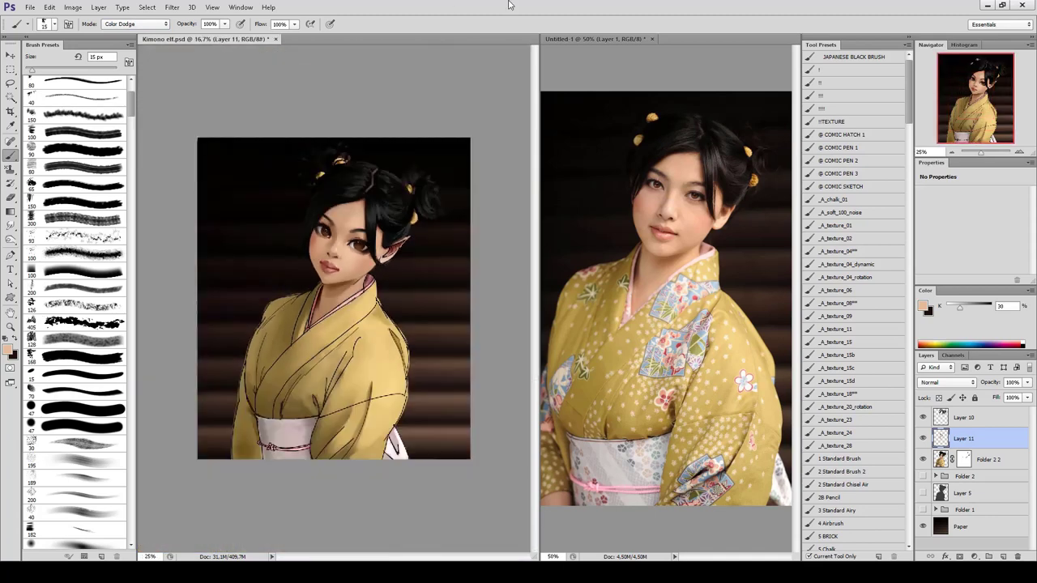
pyautogui.hotkey('shift', 'alt', 'n')
# Refine the skin shading around the eyes with sampled tones, checking in a mirrored view.
pyautogui.moveTo(405, 230)
pyautogui.mouseDown()
pyautogui.moveTo(360, 206)
pyautogui.moveTo(465, 180)
pyautogui.mouseUp()
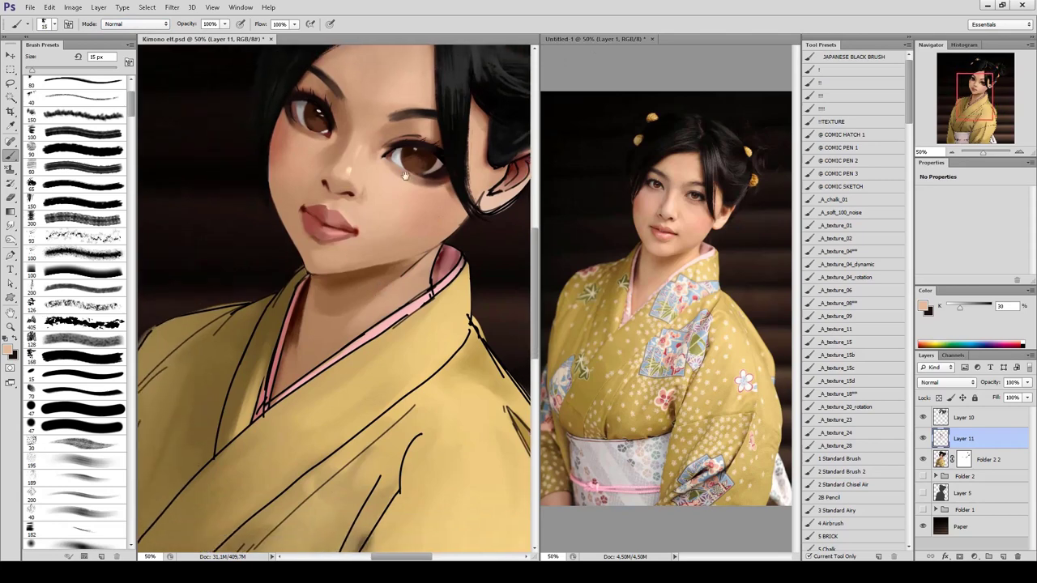
pyautogui.keyDown('alt'); pyautogui.click(362, 271); pyautogui.keyUp('alt')
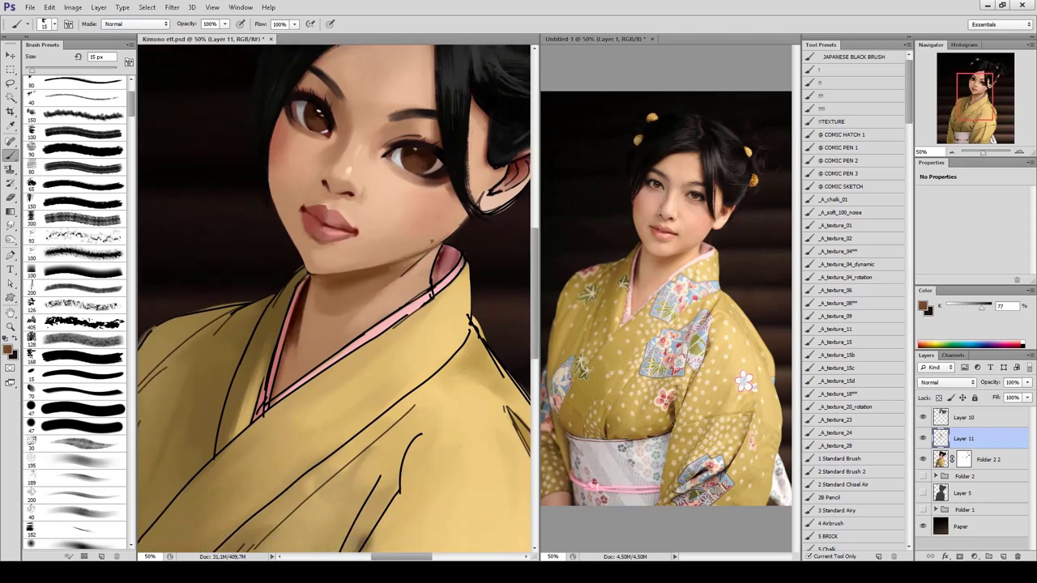
pyautogui.keyDown('alt'); pyautogui.click(431, 240); pyautogui.keyUp('alt')
pyautogui.press(']')
pyautogui.press('h')
pyautogui.keyDown('alt'); pyautogui.click(227, 215); pyautogui.keyUp('alt')
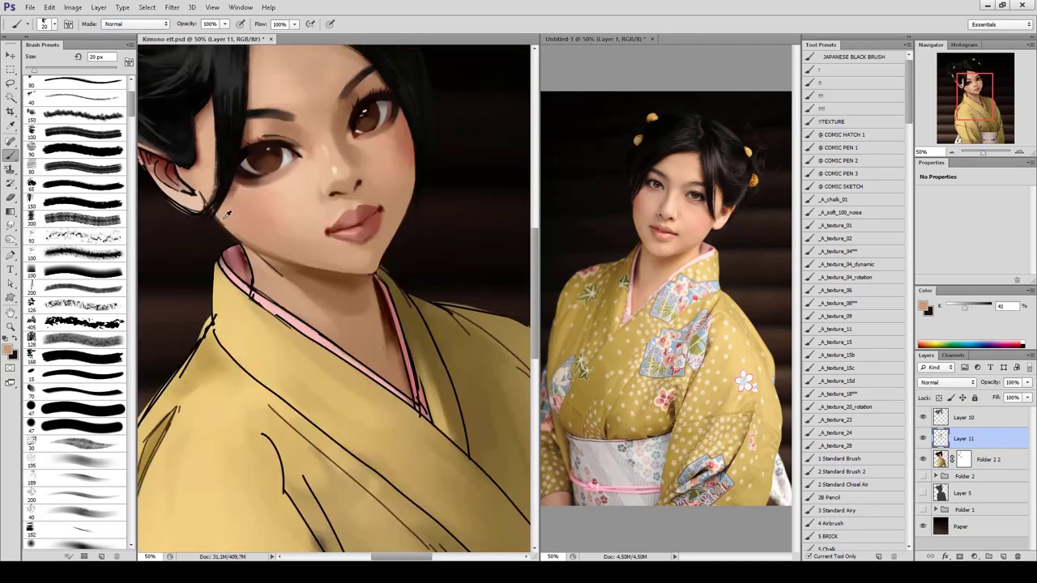
pyautogui.keyDown('alt'); pyautogui.click(248, 243); pyautogui.keyUp('alt')
pyautogui.keyDown('alt'); pyautogui.click(382, 127); pyautogui.keyUp('alt')
pyautogui.keyDown('alt'); pyautogui.click(267, 182); pyautogui.keyUp('alt')
pyautogui.keyDown('alt'); pyautogui.click(280, 172); pyautogui.keyUp('alt')
# Unmirror the view and repaint the hair and skin edge beside the ear.
pyautogui.press('h')
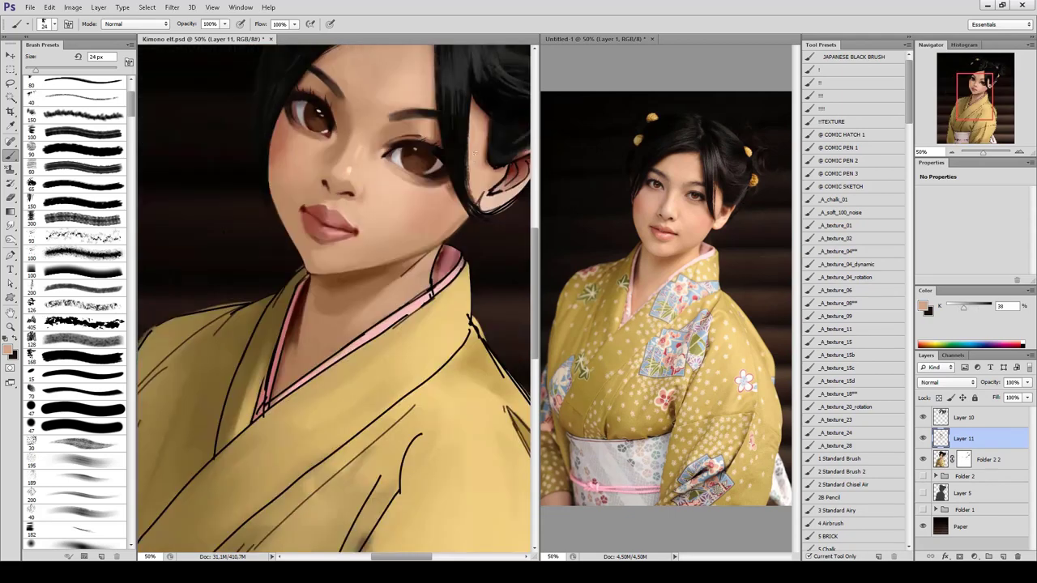
pyautogui.keyDown('alt'); pyautogui.click(455, 183); pyautogui.keyUp('alt')
pyautogui.moveTo(450, 185)
pyautogui.mouseDown()
pyautogui.moveTo(462, 215)
pyautogui.moveTo(444, 209)
pyautogui.mouseUp()
pyautogui.keyDown('alt'); pyautogui.click(477, 226); pyautogui.keyUp('alt')
pyautogui.hotkey('ctrl', '-')
pyautogui.hotkey('ctrl', '-')
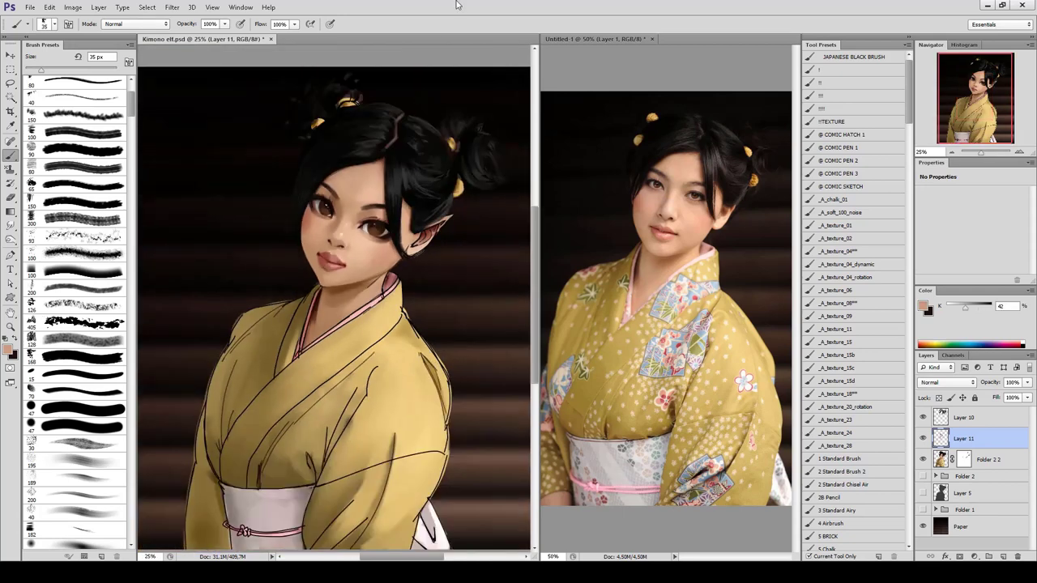
# Paint dark hair-colour strokes along the elf's hairline.
pyautogui.hotkey('ctrl', '+')
pyautogui.keyDown('alt'); pyautogui.click(402, 114); pyautogui.keyUp('alt')
pyautogui.moveTo(403, 127)
pyautogui.mouseDown()
pyautogui.moveTo(400, 187)
pyautogui.moveTo(398, 162)
pyautogui.mouseUp()
pyautogui.keyDown('alt'); pyautogui.click(390, 141); pyautogui.keyUp('alt')
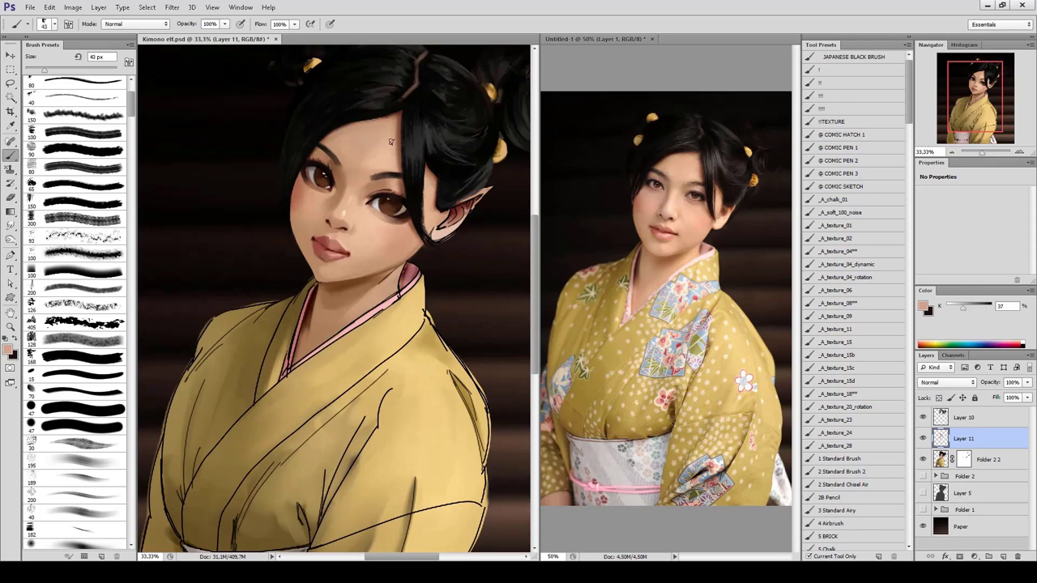
pyautogui.keyDown('alt'); pyautogui.click(394, 123); pyautogui.keyUp('alt')
# Rework the skin around the lips with sampled pink tones in a mirrored view.
pyautogui.press('h')
pyautogui.press('[')
pyautogui.press('[')
pyautogui.press('[')
pyautogui.press('[')
pyautogui.press('[')
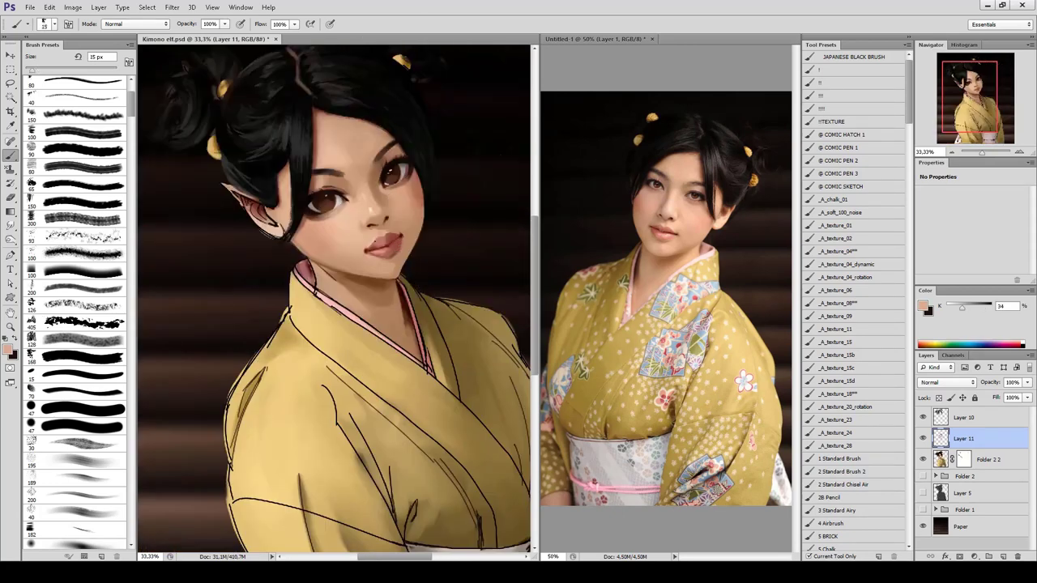
pyautogui.keyDown('alt'); pyautogui.click(420, 282); pyautogui.keyUp('alt')
pyautogui.press(']')
pyautogui.keyDown('alt'); pyautogui.click(369, 252); pyautogui.keyUp('alt')
pyautogui.keyDown('alt'); pyautogui.click(397, 254); pyautogui.keyUp('alt')
pyautogui.press('h')
# Shade the neck shadow with sampled shadow and lighter tones at about 52 px.
pyautogui.keyDown('alt'); pyautogui.click(422, 268); pyautogui.keyUp('alt')
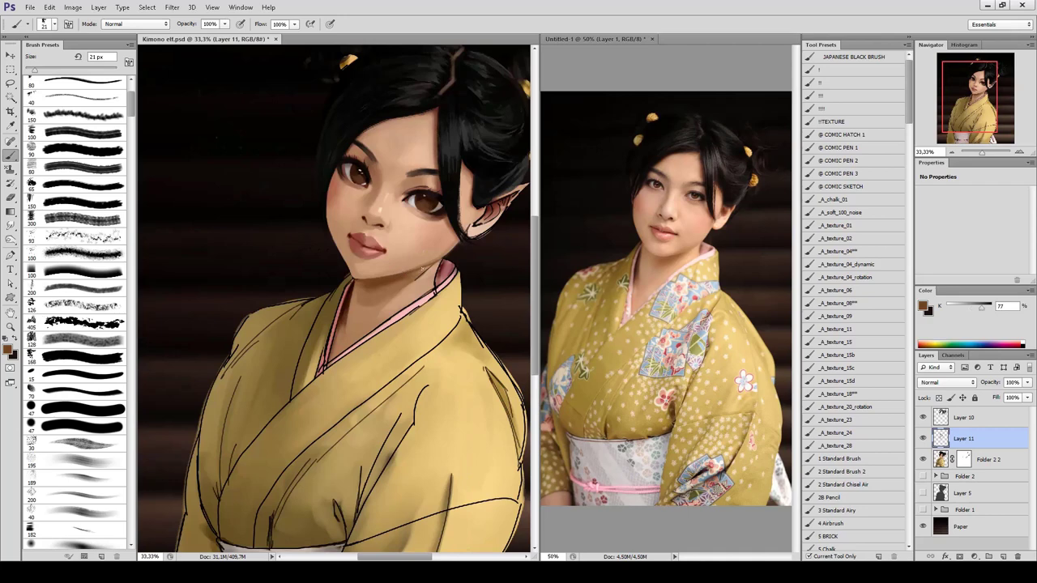
pyautogui.keyDown('alt'); pyautogui.click(422, 271); pyautogui.keyUp('alt')
pyautogui.keyDown('alt'); pyautogui.click(413, 279); pyautogui.keyUp('alt')
pyautogui.press(']')
pyautogui.press(']')
pyautogui.press(']')
pyautogui.keyDown('alt'); pyautogui.click(422, 275); pyautogui.keyUp('alt')
pyautogui.keyDown('alt'); pyautogui.click(393, 300); pyautogui.keyUp('alt')
pyautogui.keyDown('alt'); pyautogui.click(391, 301); pyautogui.keyUp('alt')
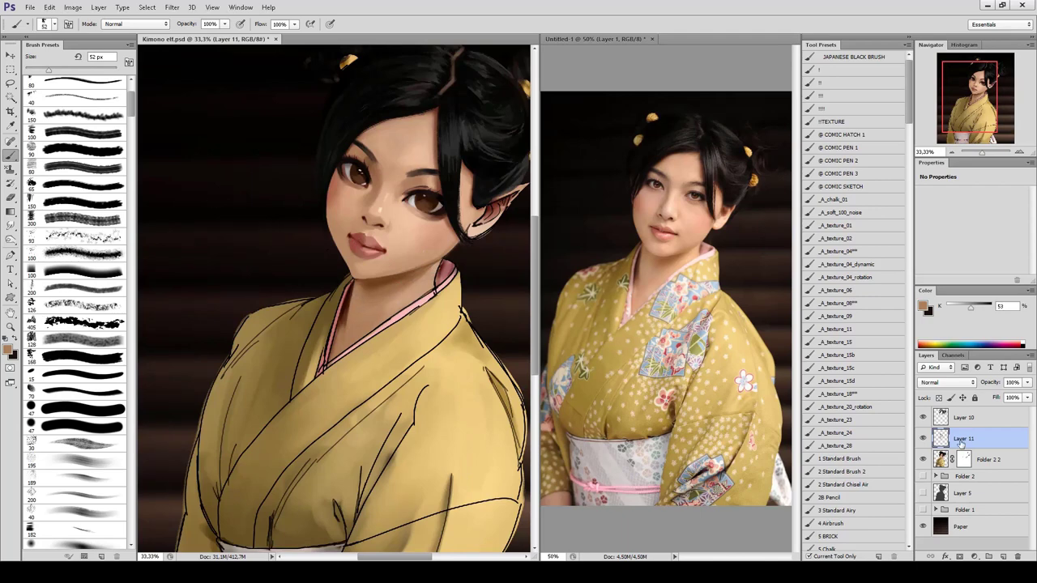
# Add Layer 12 above Layer 11 and sample the collar's red-brown and light pink at 24 px.
pyautogui.click(1004, 556)
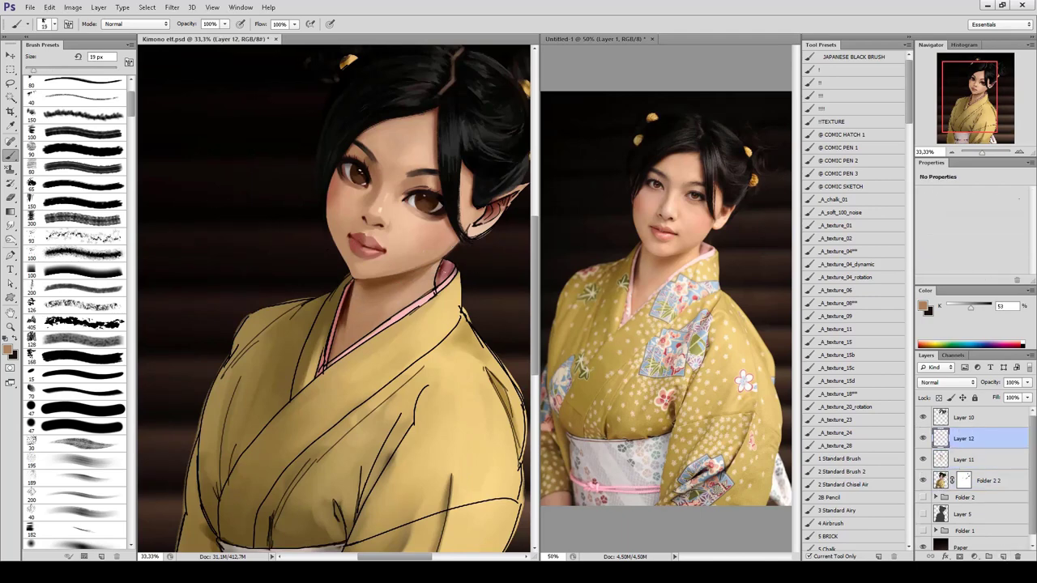
pyautogui.keyDown('alt'); pyautogui.click(366, 245); pyautogui.keyUp('alt')
pyautogui.keyDown('alt'); pyautogui.click(451, 269); pyautogui.keyUp('alt')
pyautogui.press(']')
pyautogui.press(']')
pyautogui.keyDown('alt'); pyautogui.click(450, 254); pyautogui.keyUp('alt')
pyautogui.press('[')
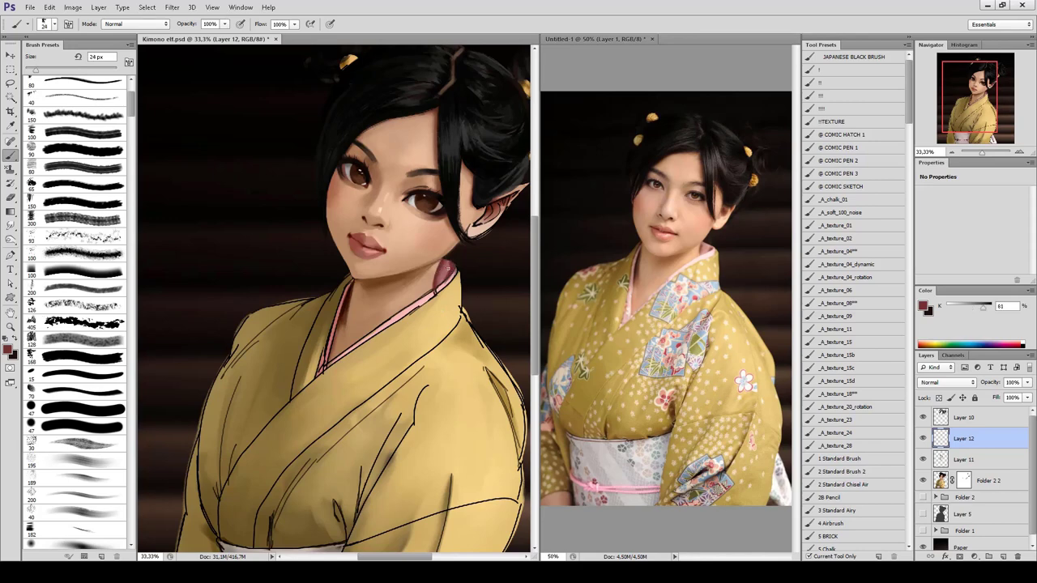
pyautogui.keyDown('alt'); pyautogui.click(449, 269); pyautogui.keyUp('alt')
# Paint and erase light pink along the collar edge, checking it in a mirrored view.
pyautogui.press('e')
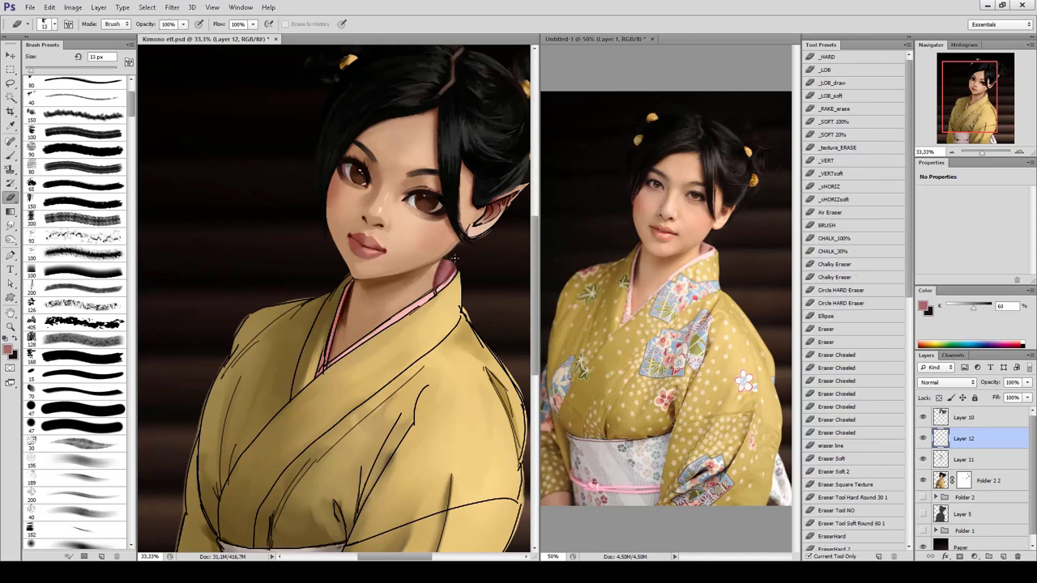
pyautogui.press('b')
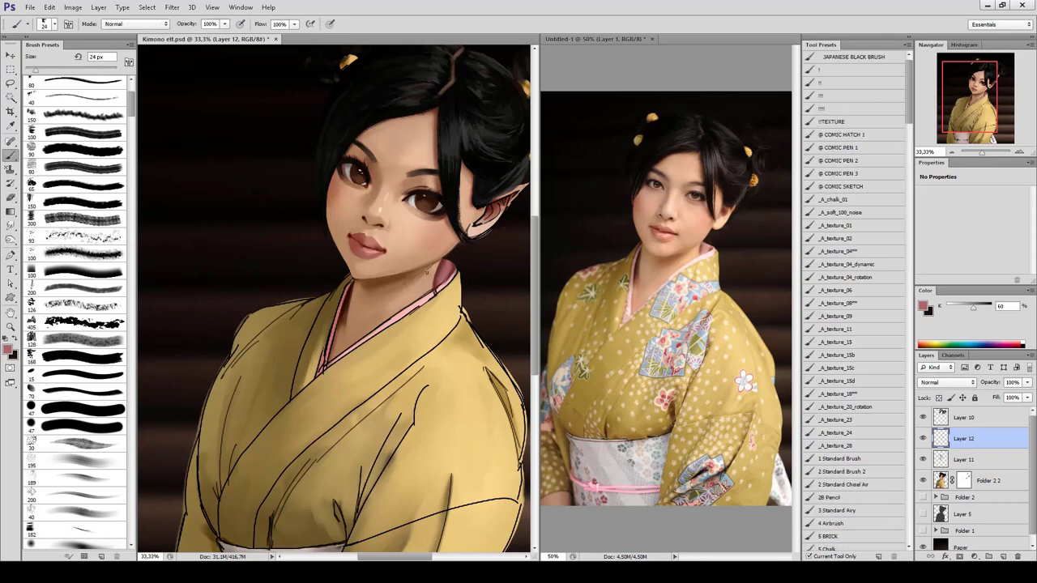
pyautogui.keyDown('alt'); pyautogui.click(432, 295); pyautogui.keyUp('alt')
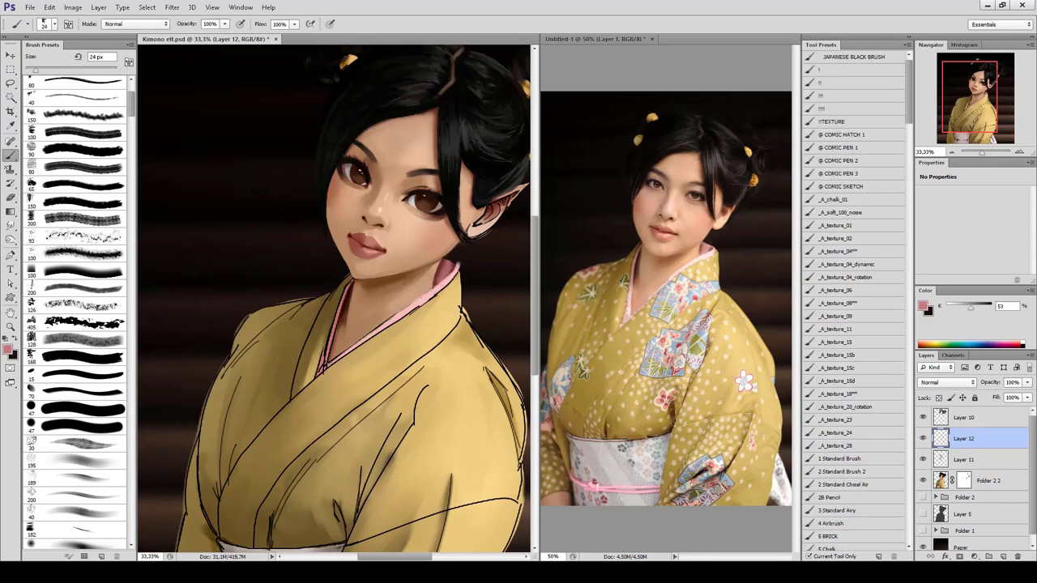
pyautogui.moveTo(357, 342); pyautogui.dragTo(400, 314)
pyautogui.press('e')
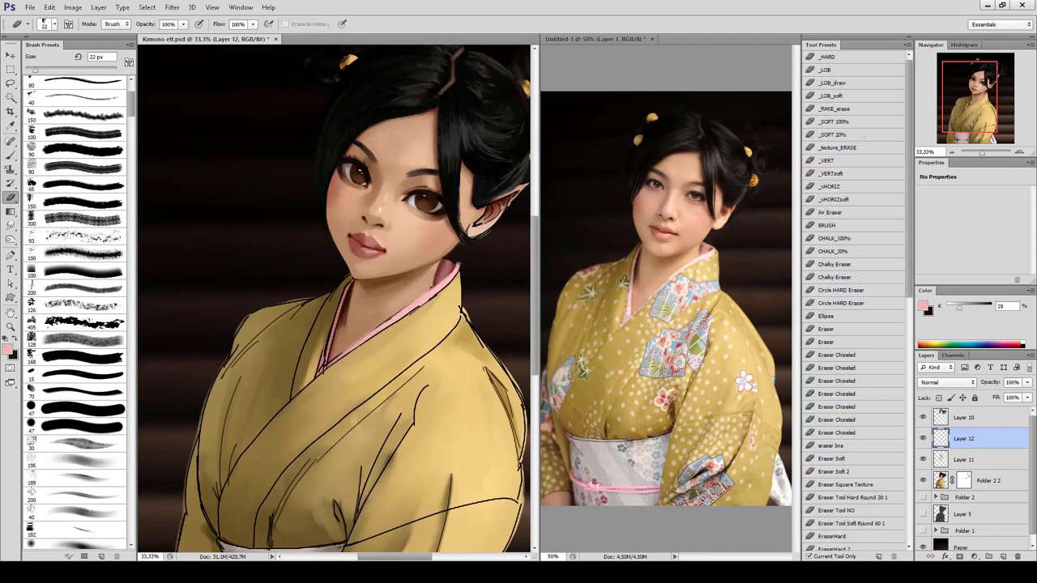
pyautogui.press('b')
pyautogui.hotkey('ctrl', 'alt', 'h')
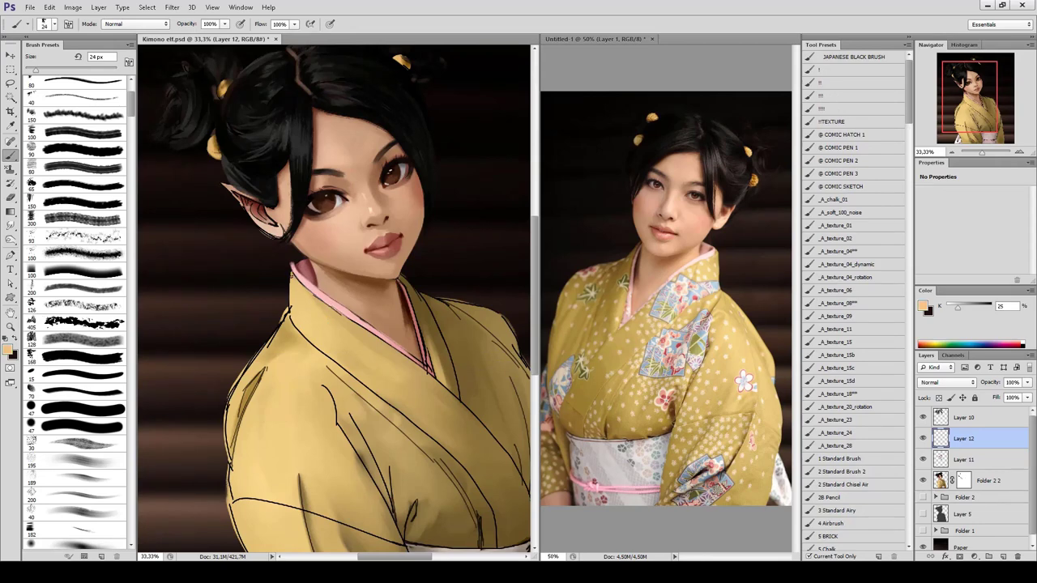
pyautogui.keyDown('alt'); pyautogui.click(334, 310); pyautogui.keyUp('alt')
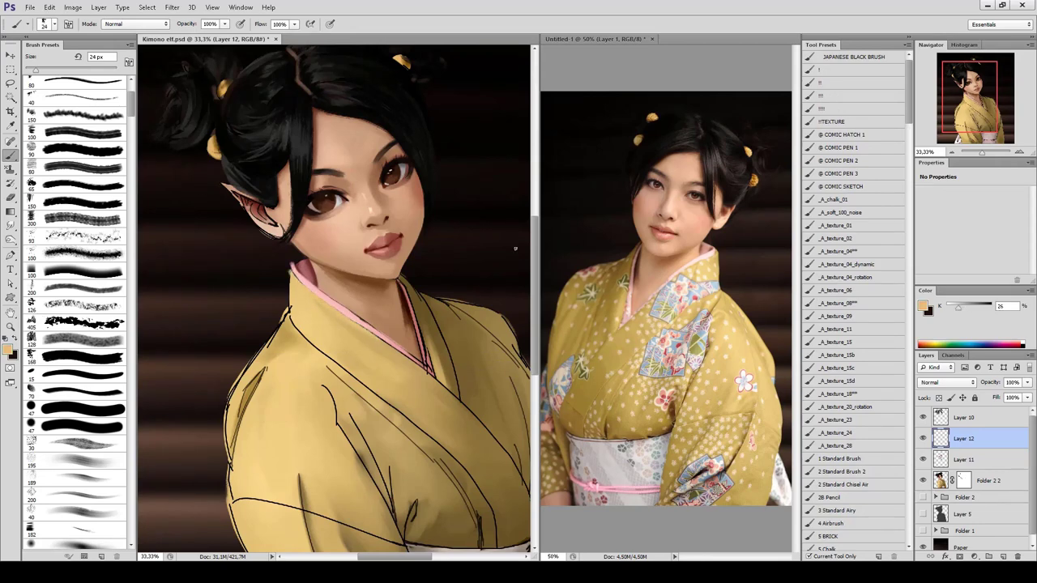
pyautogui.hotkey('ctrl', 'alt', 'h')
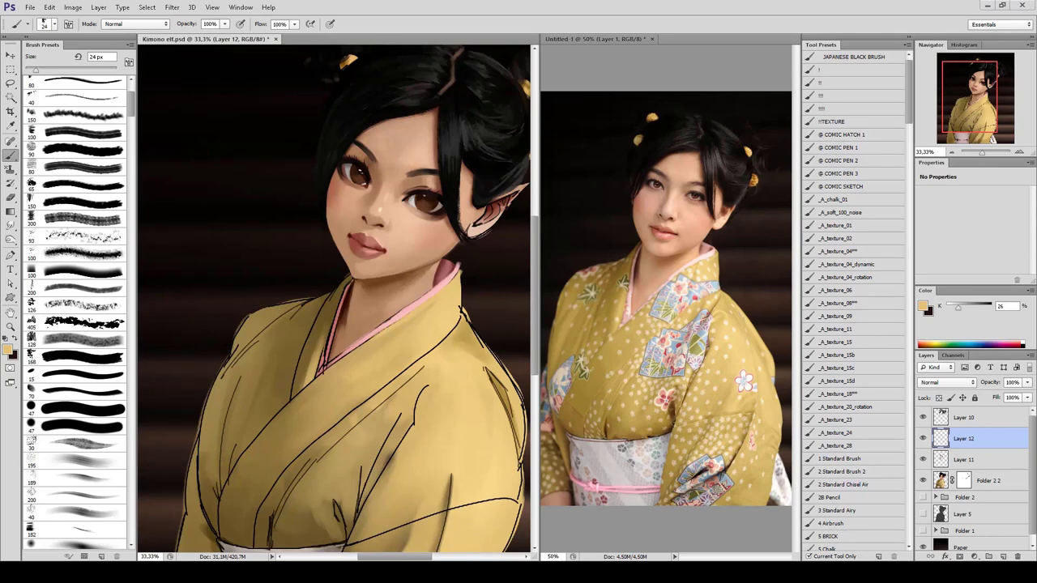
pyautogui.moveTo(324, 324); pyautogui.dragTo(256, 235)
# With a 150 px brush, shade the kimono's left chest in lighter and darker brown strokes.
pyautogui.click(77, 202)
pyautogui.keyDown('alt'); pyautogui.click(185, 356); pyautogui.keyUp('alt')
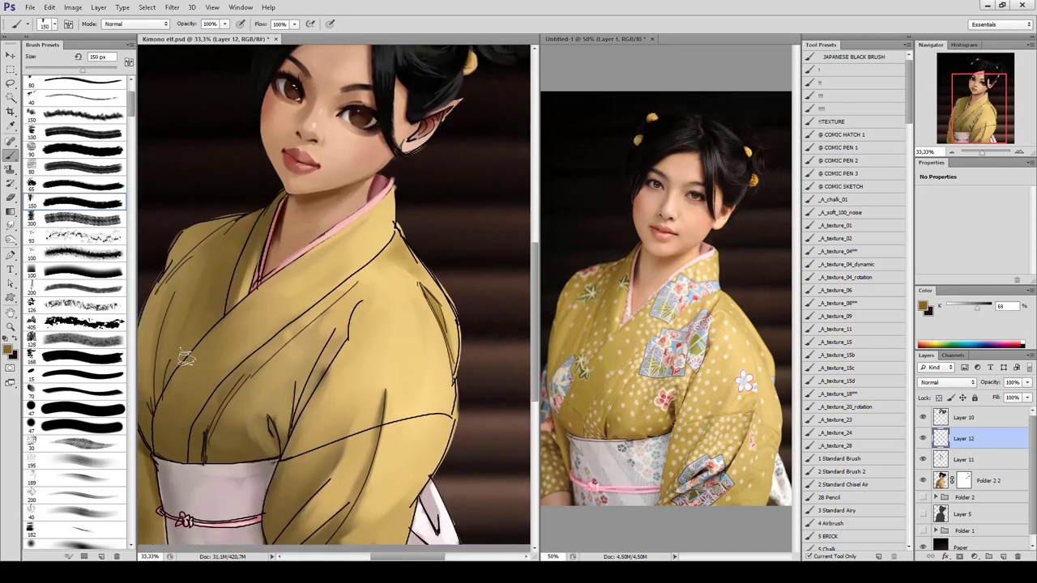
pyautogui.moveTo(170, 417); pyautogui.dragTo(235, 349)
pyautogui.moveTo(203, 381); pyautogui.dragTo(267, 308)
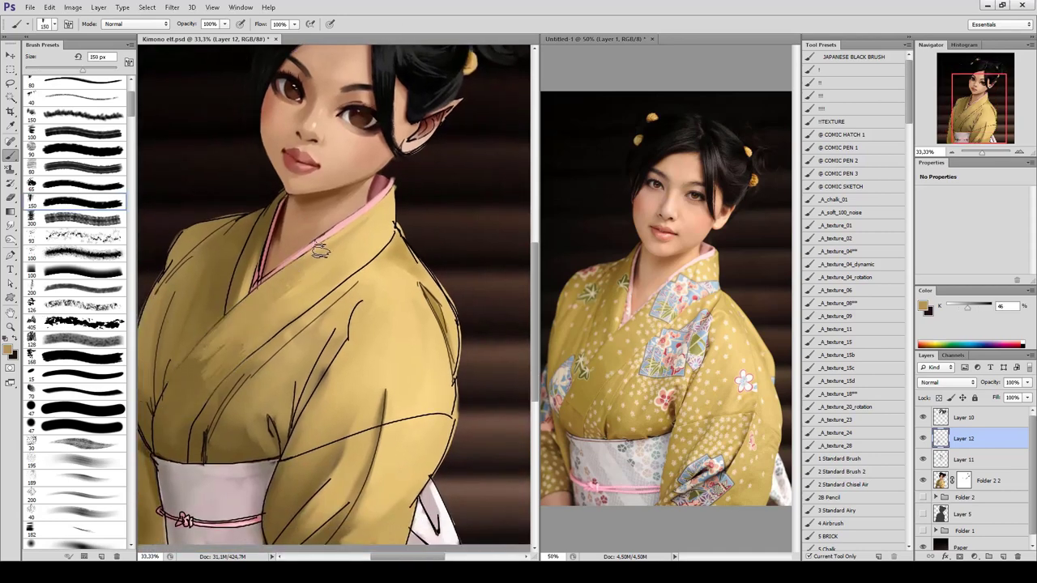
pyautogui.keyDown('alt'); pyautogui.click(267, 324); pyautogui.keyUp('alt')
pyautogui.moveTo(244, 372); pyautogui.dragTo(206, 405)
pyautogui.moveTo(276, 348); pyautogui.dragTo(202, 389)
pyautogui.moveTo(292, 324)
pyautogui.mouseDown()
pyautogui.moveTo(227, 425)
pyautogui.moveTo(243, 397)
pyautogui.moveTo(259, 430)
pyautogui.mouseUp()
pyautogui.keyDown('alt'); pyautogui.click(306, 358); pyautogui.keyUp('alt')
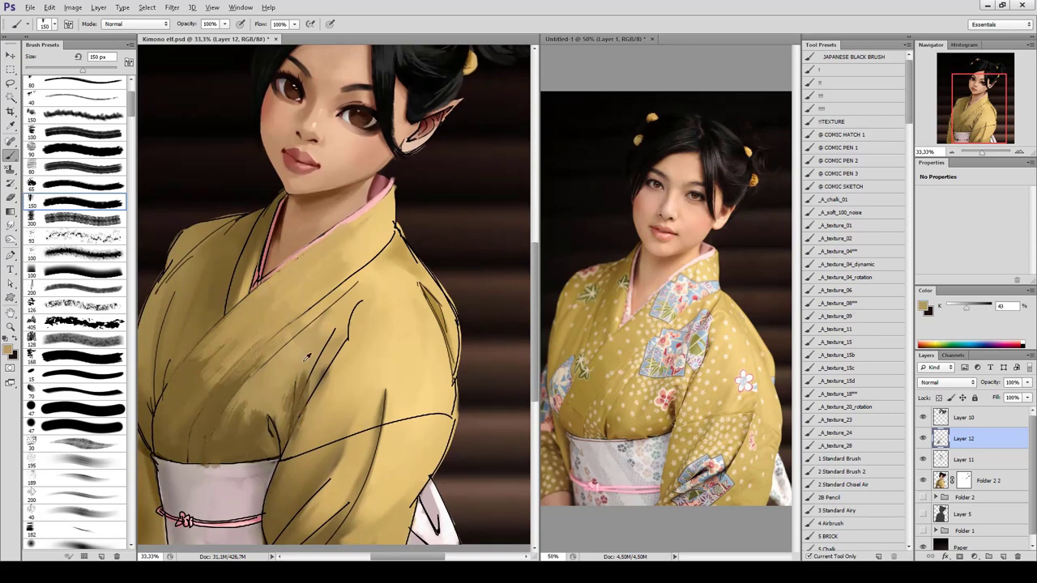
pyautogui.scroll(-2, 301, 394)
# Blend light yellow and darker strokes over the kimono's lower chest and sleeve.
pyautogui.keyDown('alt'); pyautogui.click(272, 336); pyautogui.keyUp('alt')
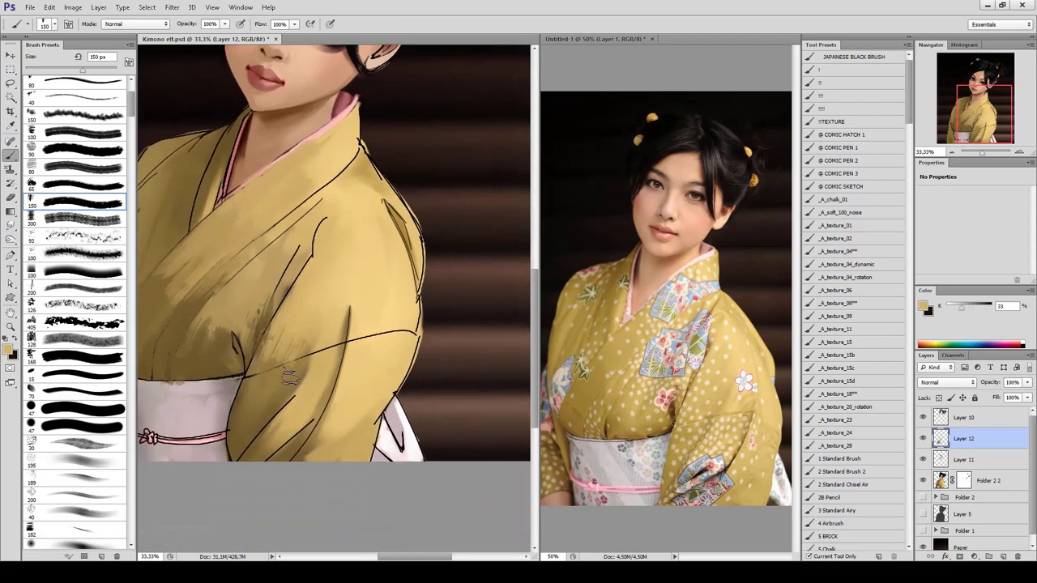
pyautogui.moveTo(290, 376)
pyautogui.mouseDown()
pyautogui.moveTo(239, 417)
pyautogui.moveTo(260, 357)
pyautogui.moveTo(246, 459)
pyautogui.moveTo(316, 357)
pyautogui.mouseUp()
pyautogui.keyDown('alt'); pyautogui.click(235, 438); pyautogui.keyUp('alt')
pyautogui.keyDown('alt'); pyautogui.click(301, 385); pyautogui.keyUp('alt')
pyautogui.moveTo(299, 454); pyautogui.dragTo(389, 388)
pyautogui.moveTo(357, 429)
pyautogui.mouseDown()
pyautogui.moveTo(403, 338)
pyautogui.moveTo(356, 422)
pyautogui.mouseUp()
pyautogui.moveTo(308, 353)
pyautogui.mouseDown()
pyautogui.moveTo(405, 328)
pyautogui.moveTo(320, 425)
pyautogui.mouseUp()
pyautogui.moveTo(357, 316); pyautogui.dragTo(340, 406)
pyautogui.keyDown('alt'); pyautogui.click(289, 450); pyautogui.keyUp('alt')
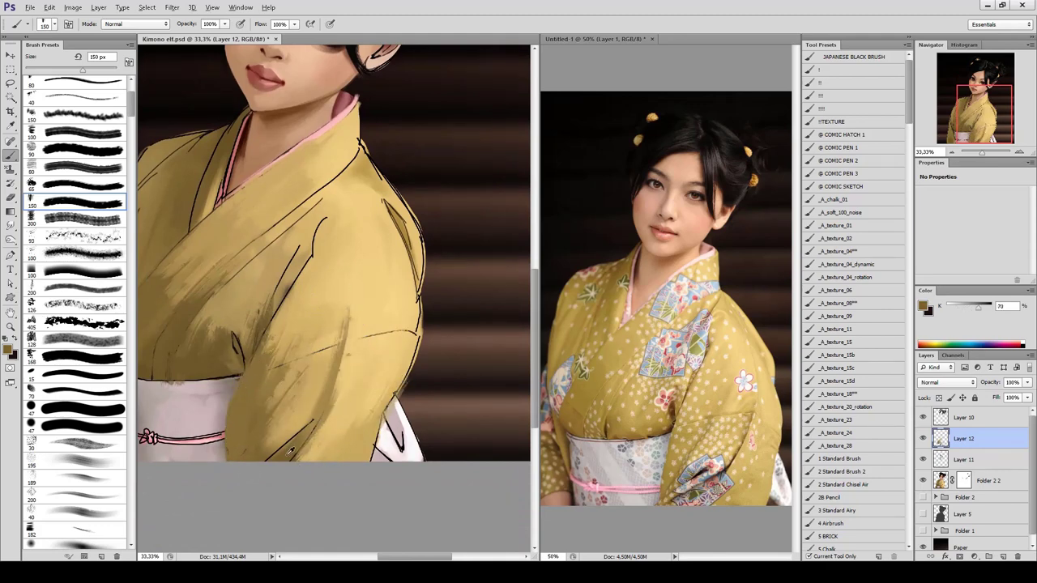
pyautogui.keyDown('alt'); pyautogui.click(321, 373); pyautogui.keyUp('alt')
pyautogui.moveTo(290, 450)
pyautogui.mouseDown()
pyautogui.moveTo(324, 409)
pyautogui.moveTo(332, 364)
pyautogui.mouseUp()
pyautogui.hotkey('ctrl', '-')
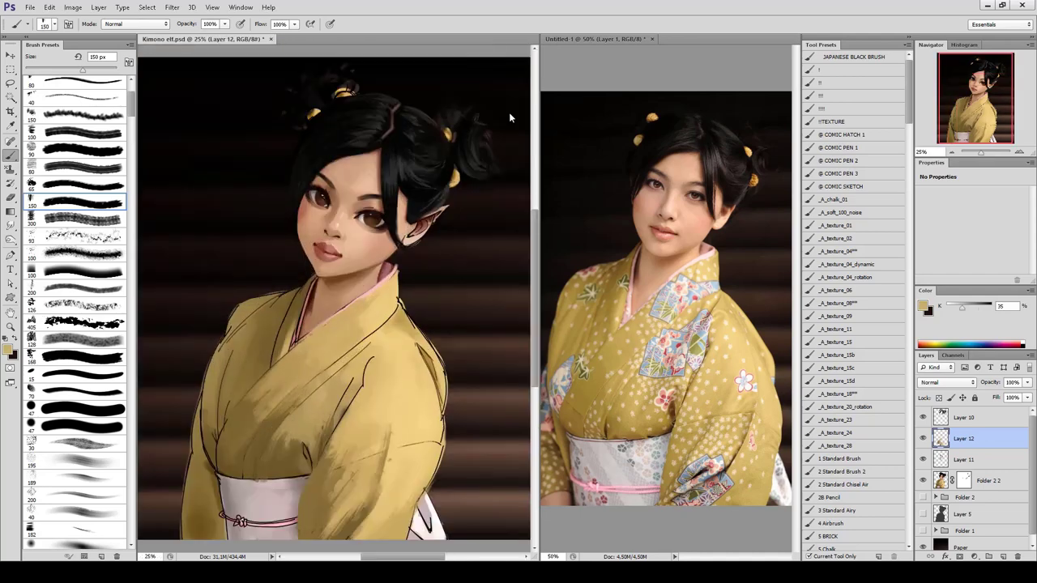
# Lighten the kimono sleeve and brighten its right edge with sampled yellows.
pyautogui.moveTo(418, 463)
pyautogui.mouseDown()
pyautogui.moveTo(347, 320)
pyautogui.moveTo(326, 419)
pyautogui.mouseUp()
pyautogui.moveTo(308, 356); pyautogui.dragTo(332, 417)
pyautogui.keyDown('alt'); pyautogui.click(348, 332); pyautogui.keyUp('alt')
pyautogui.moveTo(352, 320); pyautogui.dragTo(333, 377)
pyautogui.moveTo(316, 221)
pyautogui.mouseDown()
pyautogui.moveTo(320, 262)
pyautogui.moveTo(291, 252)
pyautogui.moveTo(348, 316)
pyautogui.moveTo(343, 306)
pyautogui.mouseUp()
pyautogui.keyDown('alt'); pyautogui.click(341, 306); pyautogui.keyUp('alt')
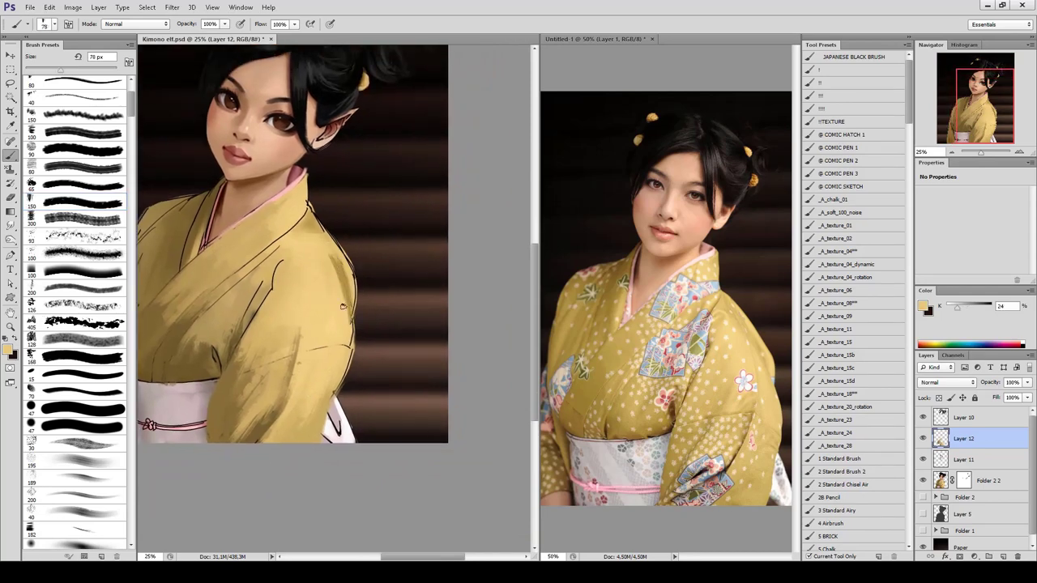
pyautogui.moveTo(334, 260); pyautogui.dragTo(353, 336)
pyautogui.moveTo(347, 300)
pyautogui.mouseDown()
pyautogui.moveTo(349, 385)
pyautogui.moveTo(405, 398)
pyautogui.mouseUp()
# Smooth the kimono's left shoulder, left side and upper-left chest with sampled yellows.
pyautogui.keyDown('alt'); pyautogui.click(308, 430); pyautogui.keyUp('alt')
pyautogui.keyDown('alt'); pyautogui.click(239, 251); pyautogui.keyUp('alt')
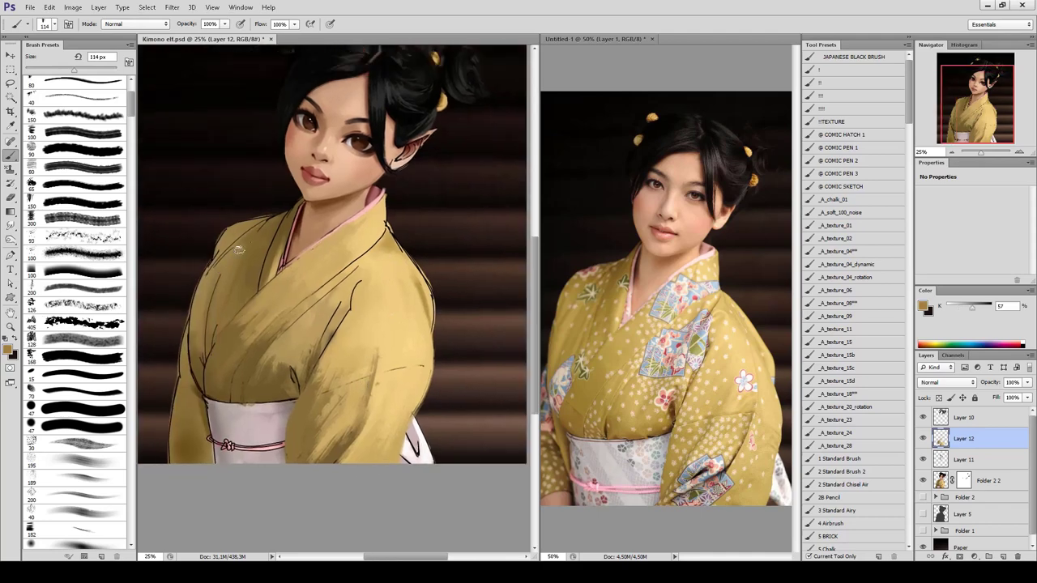
pyautogui.moveTo(239, 252)
pyautogui.mouseDown()
pyautogui.moveTo(251, 243)
pyautogui.moveTo(198, 373)
pyautogui.mouseUp()
pyautogui.keyDown('alt'); pyautogui.click(212, 287); pyautogui.keyUp('alt')
pyautogui.moveTo(195, 324); pyautogui.dragTo(202, 381)
pyautogui.keyDown('alt'); pyautogui.click(244, 318); pyautogui.keyUp('alt')
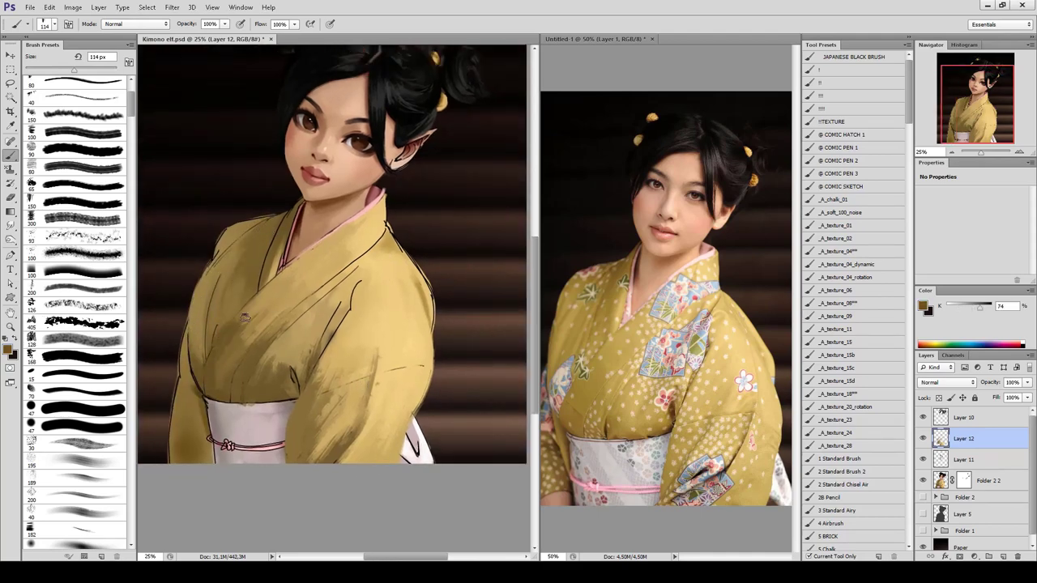
pyautogui.moveTo(244, 319); pyautogui.dragTo(211, 366)
pyautogui.keyDown('alt'); pyautogui.click(229, 239); pyautogui.keyUp('alt')
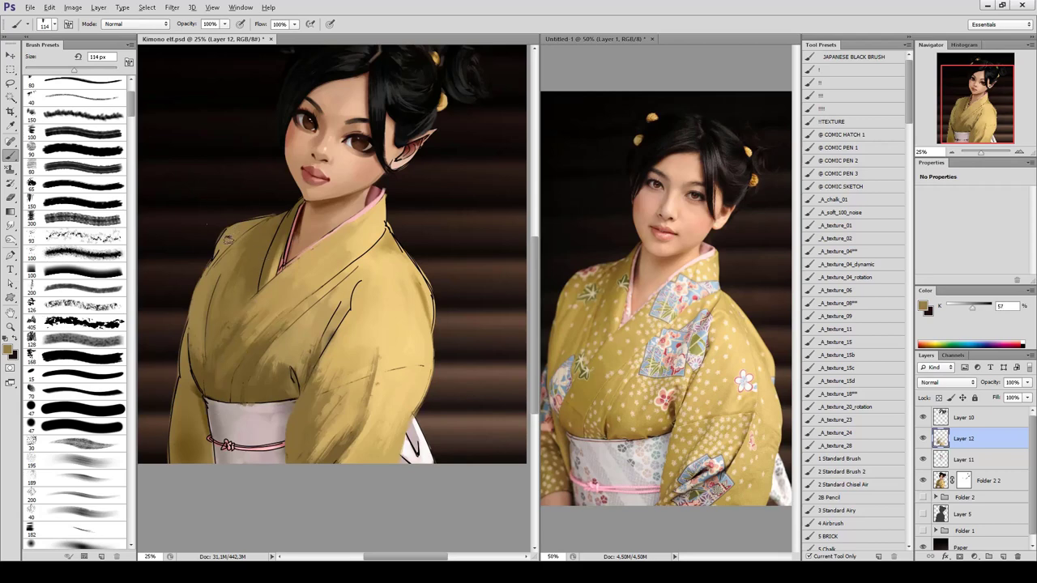
pyautogui.moveTo(228, 239); pyautogui.dragTo(280, 218)
pyautogui.keyDown('alt'); pyautogui.click(243, 239); pyautogui.keyUp('alt')
pyautogui.moveTo(235, 243); pyautogui.dragTo(267, 272)
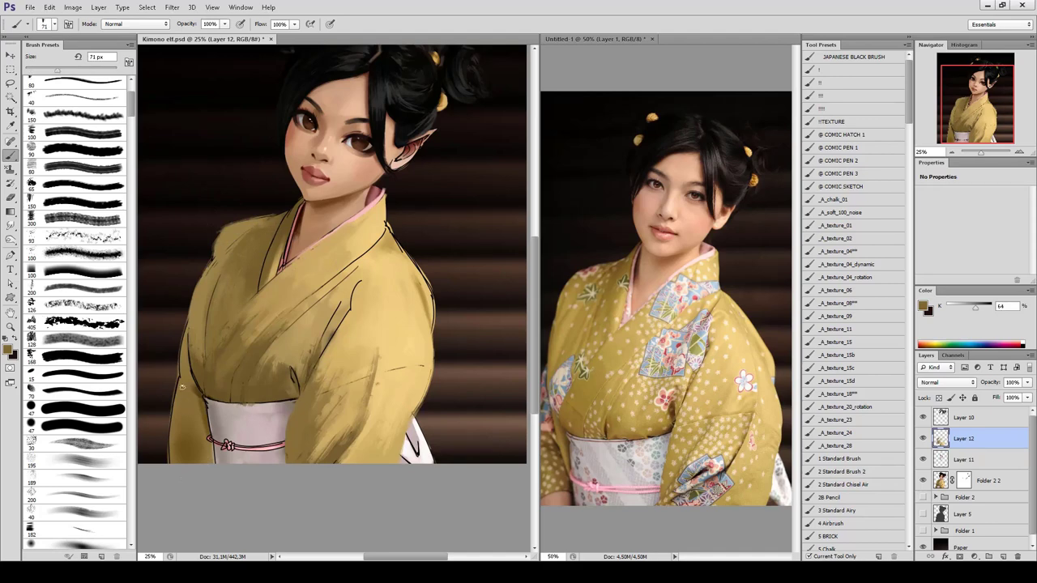
# Paint light strokes along the obi's left edge using a sampled lighter tone.
pyautogui.keyDown('alt'); pyautogui.click(188, 417); pyautogui.keyUp('alt')
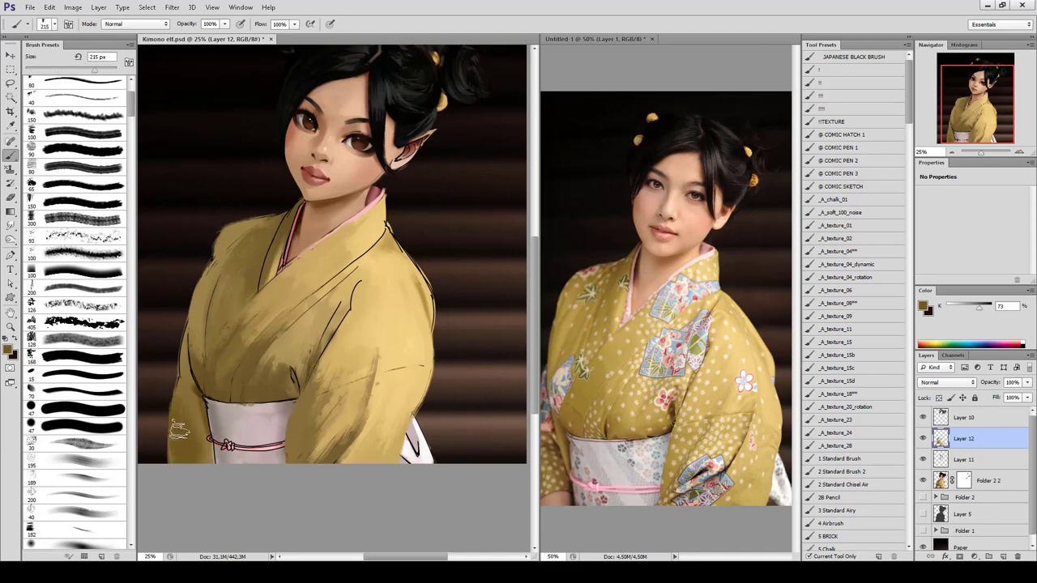
pyautogui.keyDown('alt'); pyautogui.click(185, 430); pyautogui.keyUp('alt')
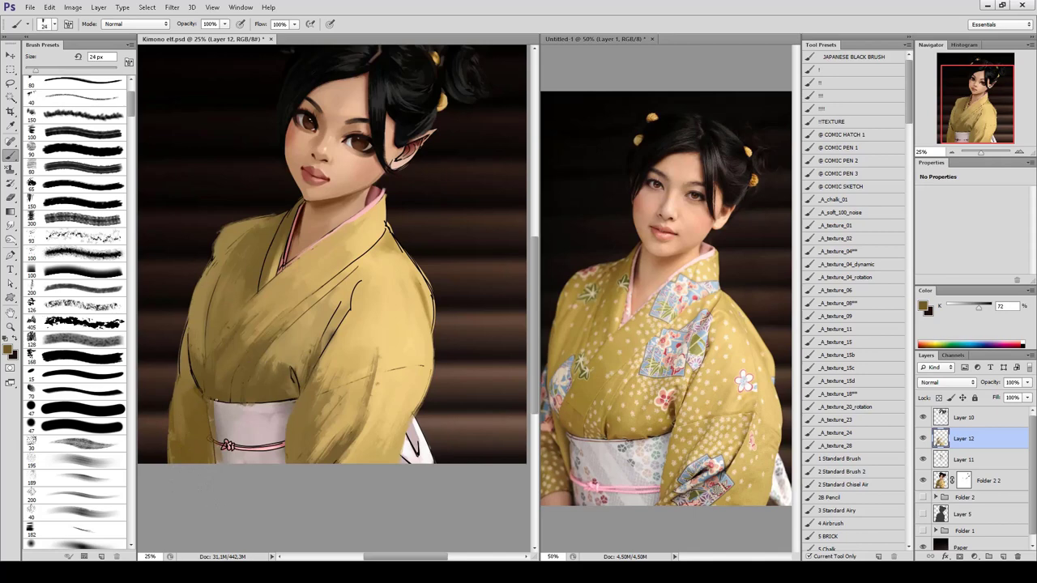
pyautogui.keyDown('alt'); pyautogui.click(215, 421); pyautogui.keyUp('alt')
pyautogui.moveTo(213, 402); pyautogui.dragTo(211, 443)
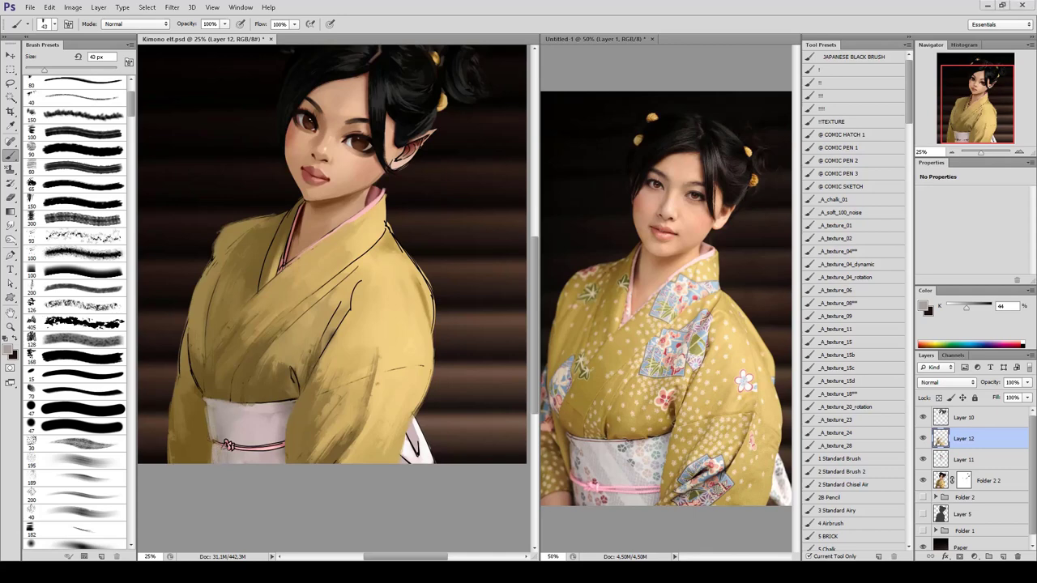
# On Layer 11, load the 189 px brush and sample chin brown and peach skin tones.
pyautogui.hotkey('alt', '[')
pyautogui.hotkey('ctrl', '+')
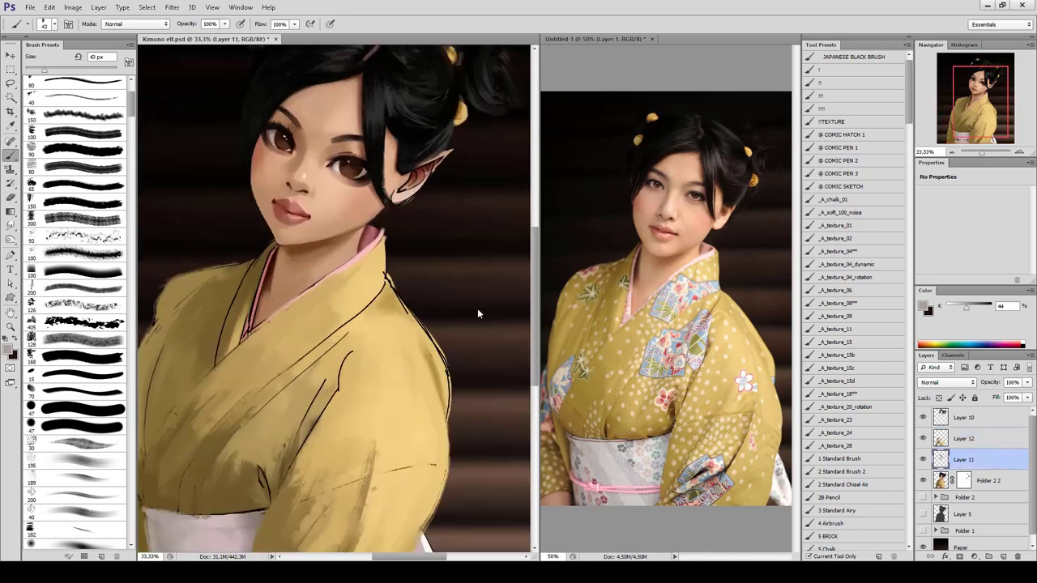
pyautogui.scroll(-5, 79, 260)
pyautogui.scroll(-3, 79, 261)
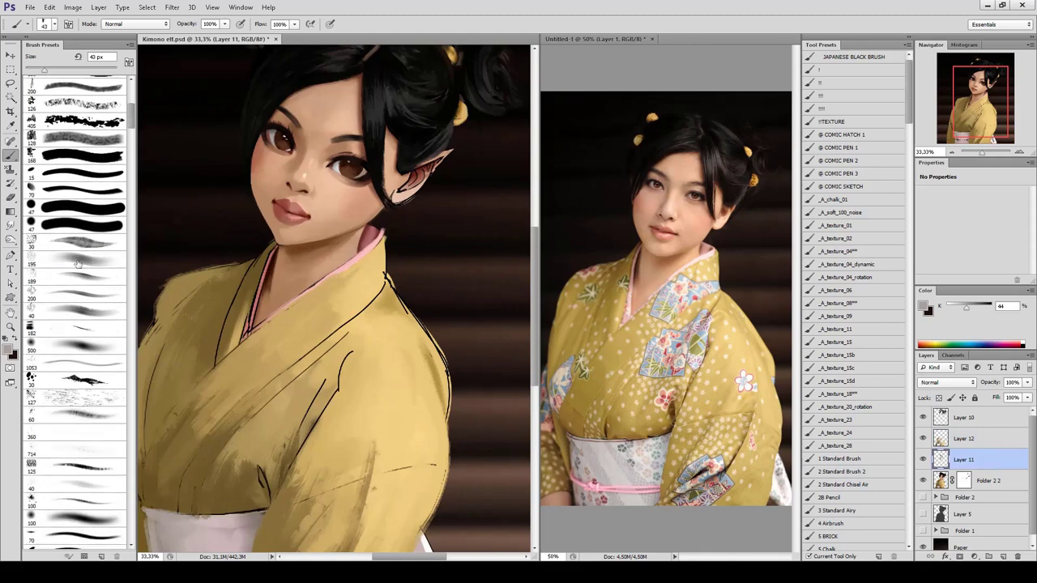
pyautogui.click(78, 276)
pyautogui.keyDown('alt'); pyautogui.click(298, 243); pyautogui.keyUp('alt')
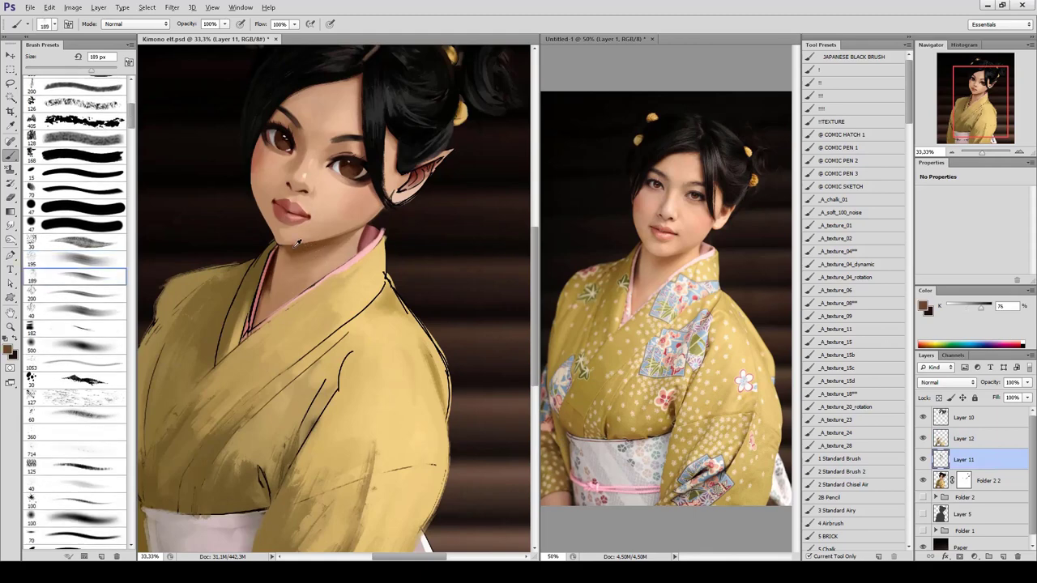
pyautogui.keyDown('alt'); pyautogui.click(326, 243); pyautogui.keyUp('alt')
# Dab soft freckle dots on the right cheek at about 80 px, flipping the canvas to check.
pyautogui.hotkey('ctrl', 'shift', 'h')
pyautogui.press(',')
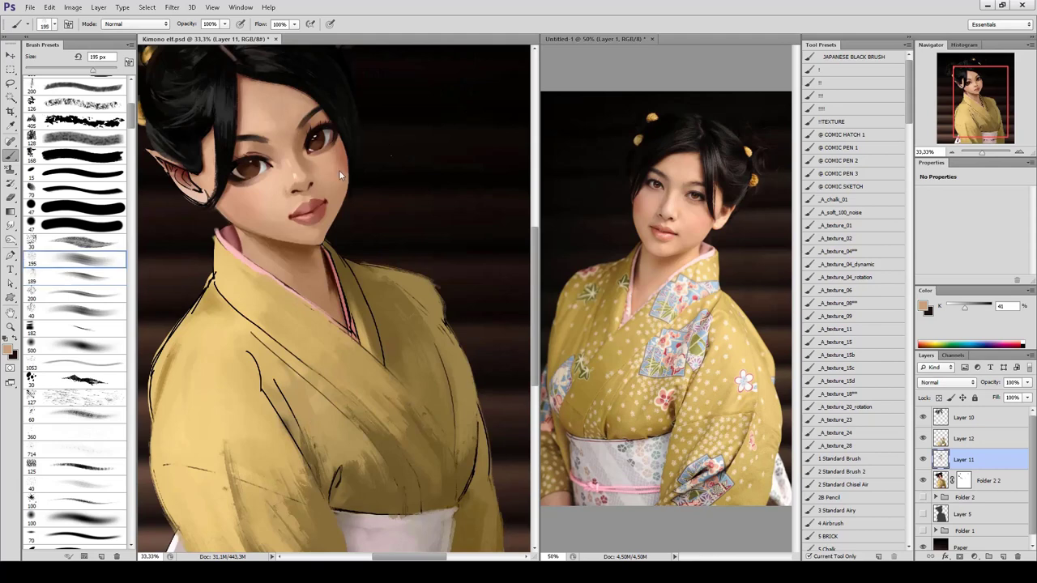
pyautogui.press('[')
pyautogui.click(292, 125)
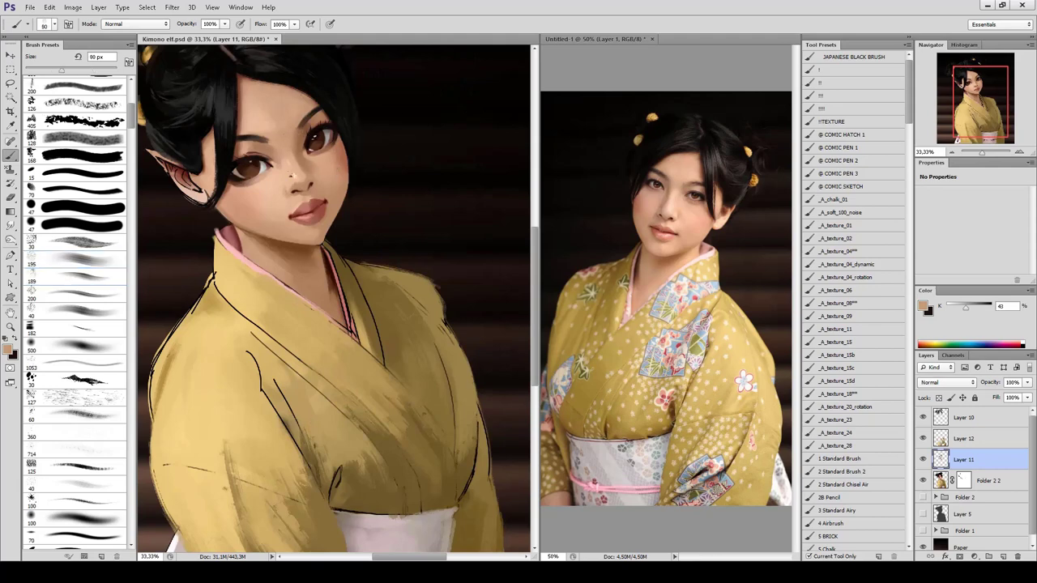
pyautogui.hotkey('ctrl', 'shift', 'h')
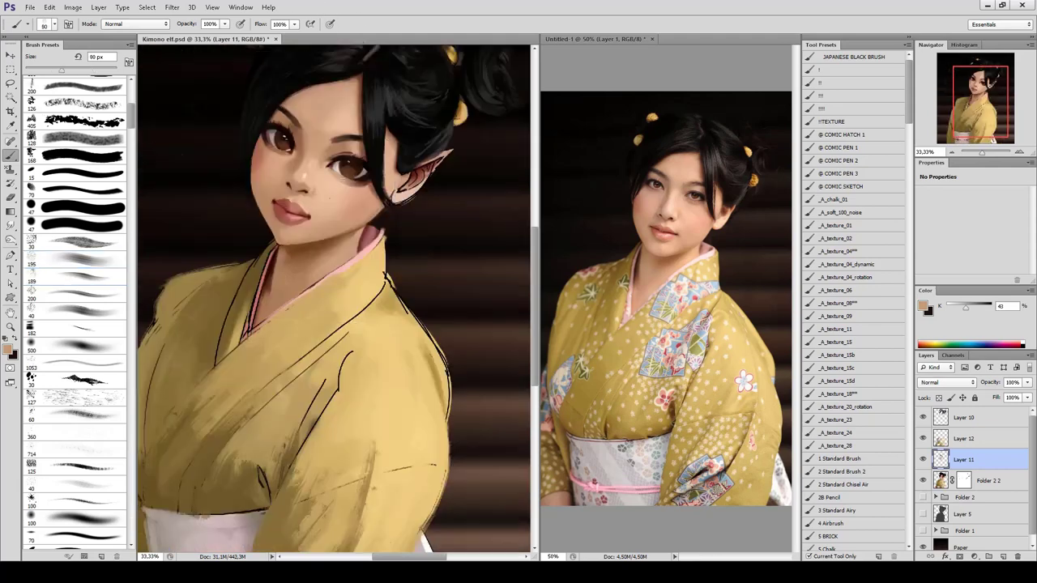
pyautogui.keyDown('alt'); pyautogui.click(346, 193); pyautogui.keyUp('alt')
pyautogui.keyDown('alt'); pyautogui.click(329, 206); pyautogui.keyUp('alt')
pyautogui.press(']')
pyautogui.press(']')
pyautogui.press(']')
pyautogui.keyDown('alt'); pyautogui.click(348, 188); pyautogui.keyUp('alt')
pyautogui.keyDown('alt'); pyautogui.click(352, 213); pyautogui.keyUp('alt')
# Compare the painting with Layer 10 toggled, then resume on Layer 12 with the 189 px brush.
pyautogui.hotkey('ctrl', '-')
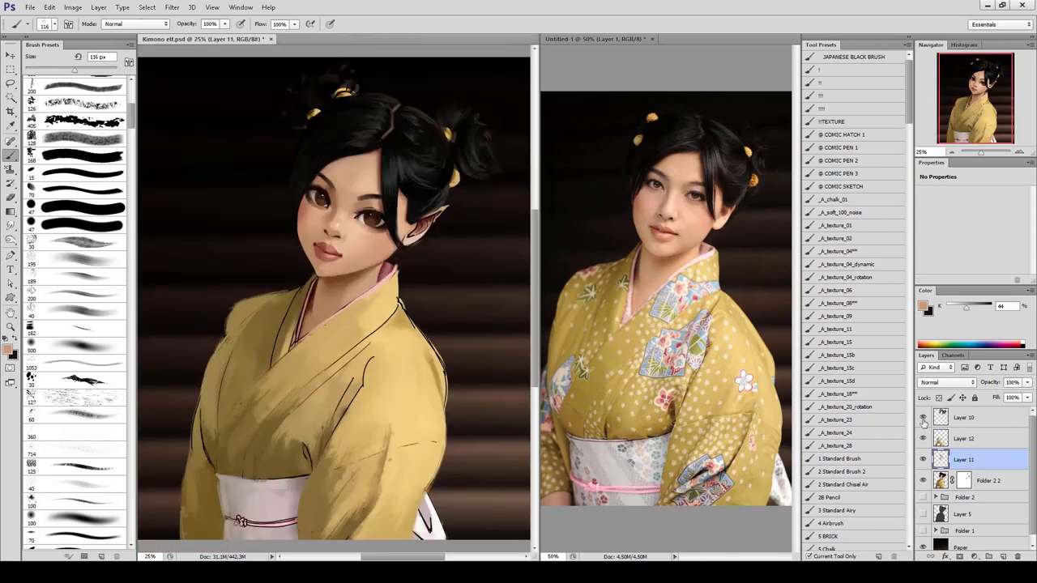
pyautogui.click(923, 417)
pyautogui.hotkey('ctrl', '+')
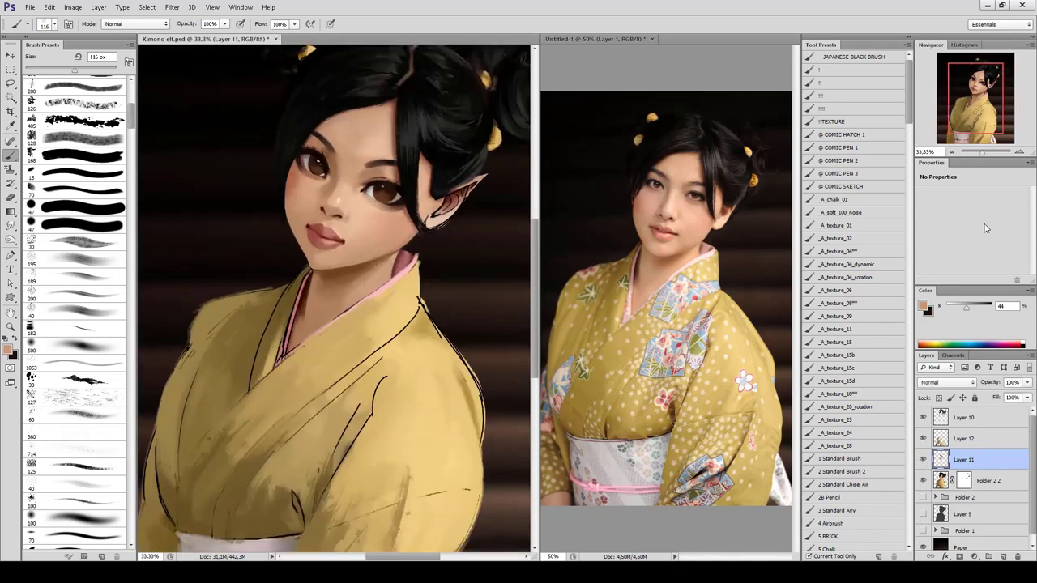
pyautogui.hotkey('ctrl', '-')
pyautogui.hotkey('ctrl', '-')
pyautogui.hotkey('ctrl', '+')
pyautogui.click(109, 268)
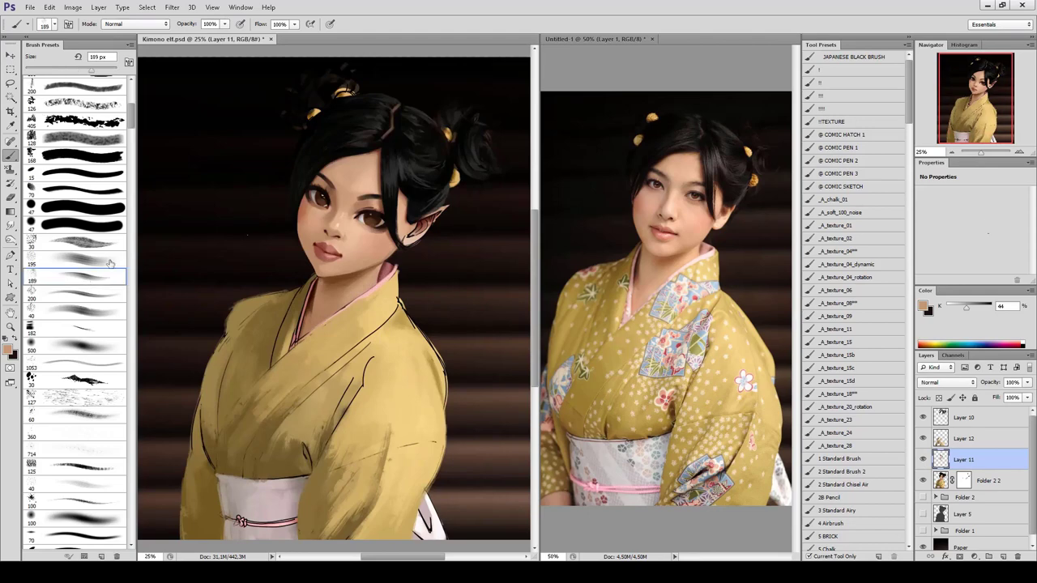
pyautogui.click(961, 437)
# Lighten the lower kimono with strokes of sampled lighter yellow and tan.
pyautogui.keyDown('alt'); pyautogui.click(351, 332); pyautogui.keyUp('alt')
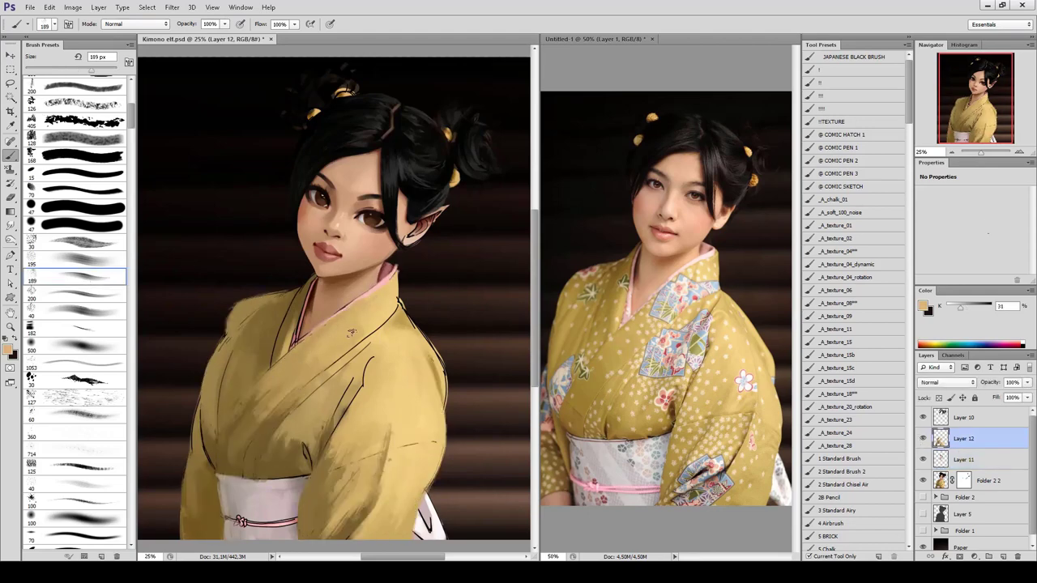
pyautogui.keyDown('alt'); pyautogui.click(364, 348); pyautogui.keyUp('alt')
pyautogui.moveTo(369, 348); pyautogui.dragTo(318, 415)
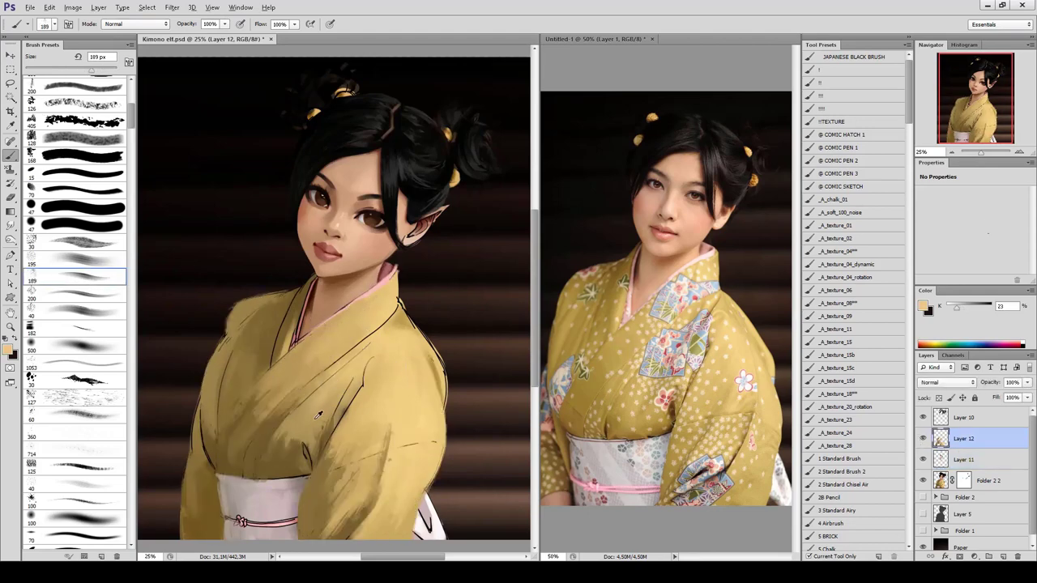
pyautogui.keyDown('alt'); pyautogui.click(336, 389); pyautogui.keyUp('alt')
pyautogui.moveTo(356, 364); pyautogui.dragTo(328, 405)
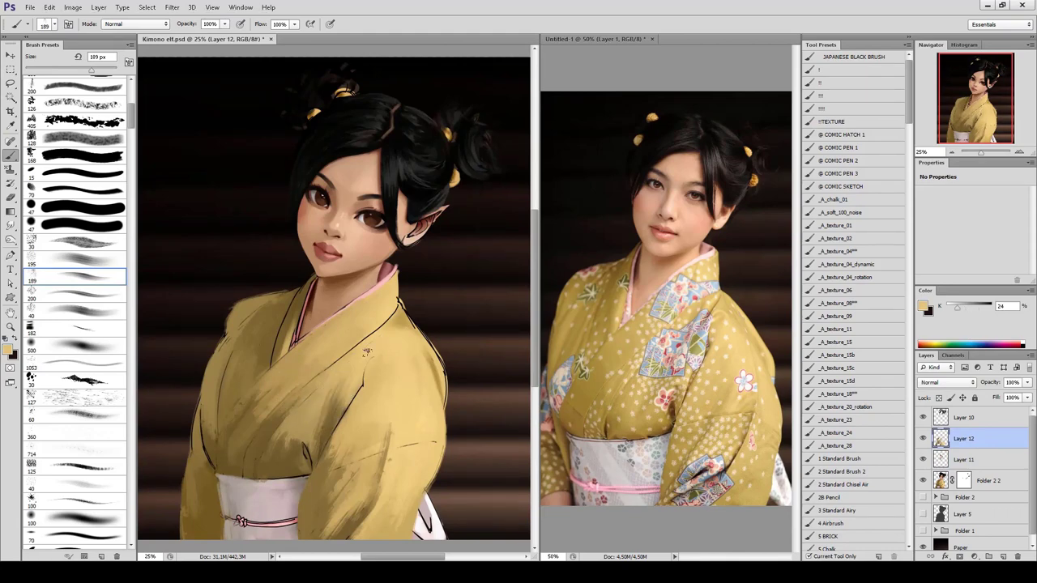
pyautogui.keyDown('alt'); pyautogui.click(329, 468); pyautogui.keyUp('alt')
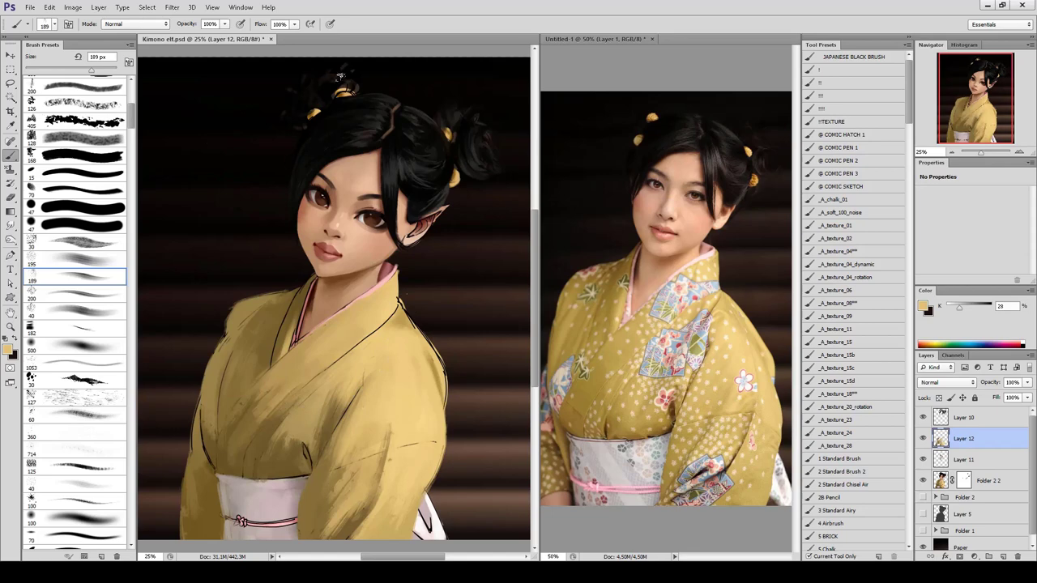
# Load a 30 px brush with black from the hair and zoom in on the face.
pyautogui.click(81, 241)
pyautogui.keyDown('alt'); pyautogui.click(401, 202); pyautogui.keyUp('alt')
pyautogui.hotkey('alt', ']')
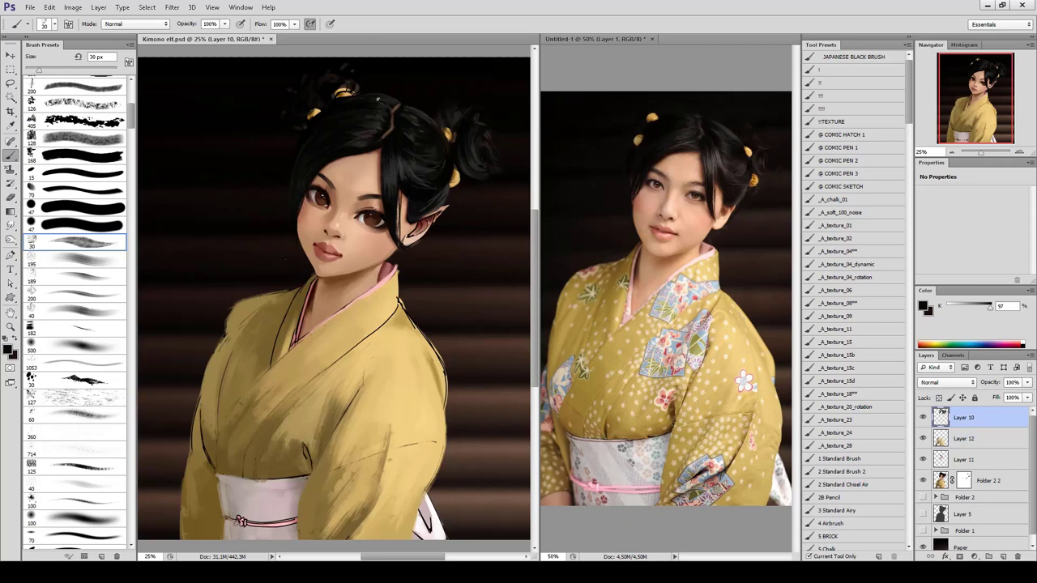
pyautogui.moveTo(374, 172); pyautogui.dragTo(234, 103)
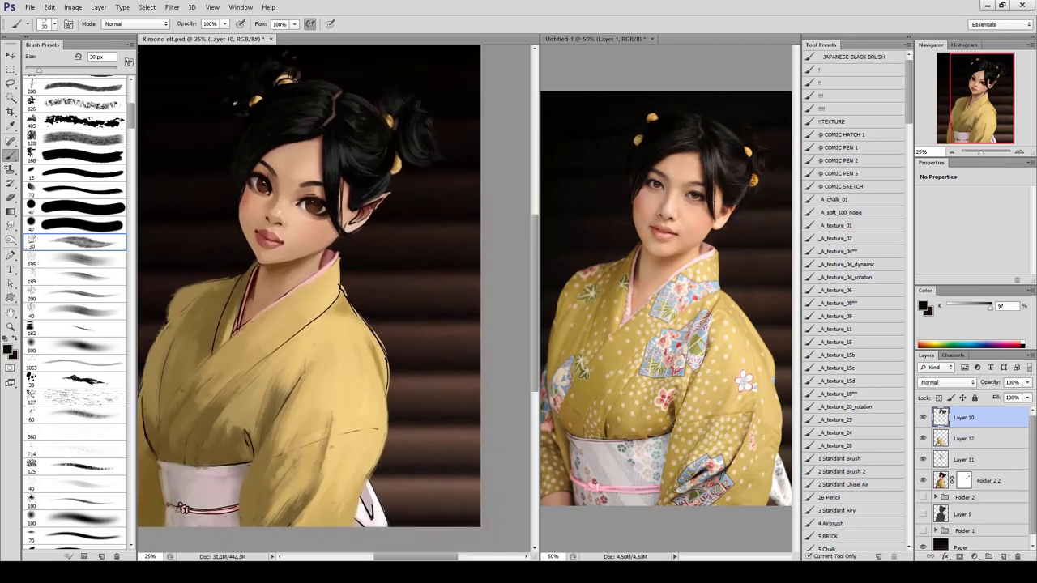
pyautogui.hotkey('ctrl', '+')
# On Layer 12, select the 168 px eraser preset, then go back to the brush.
pyautogui.hotkey('alt', '[')
pyautogui.press('e')
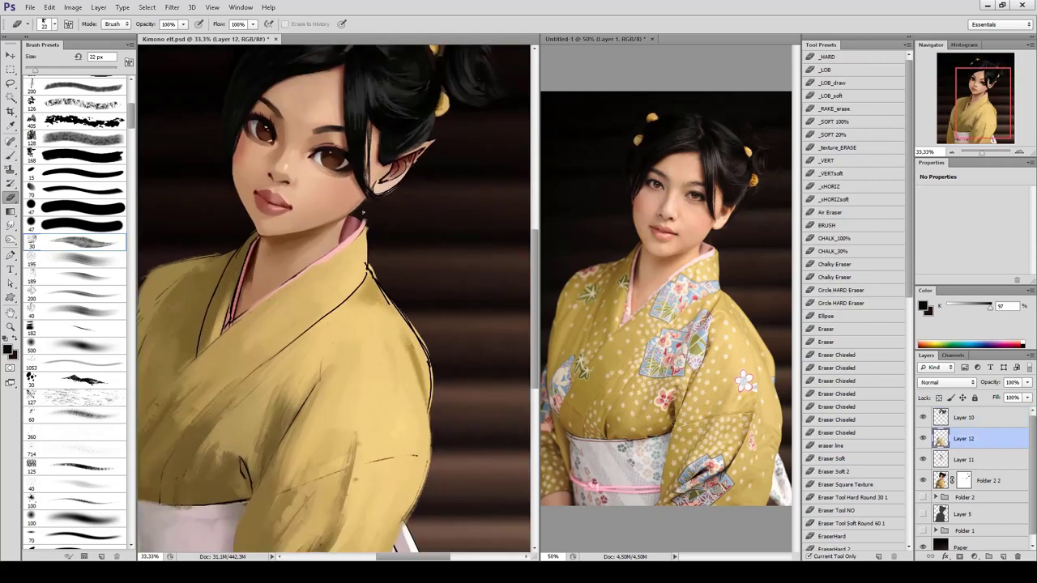
pyautogui.click(87, 157)
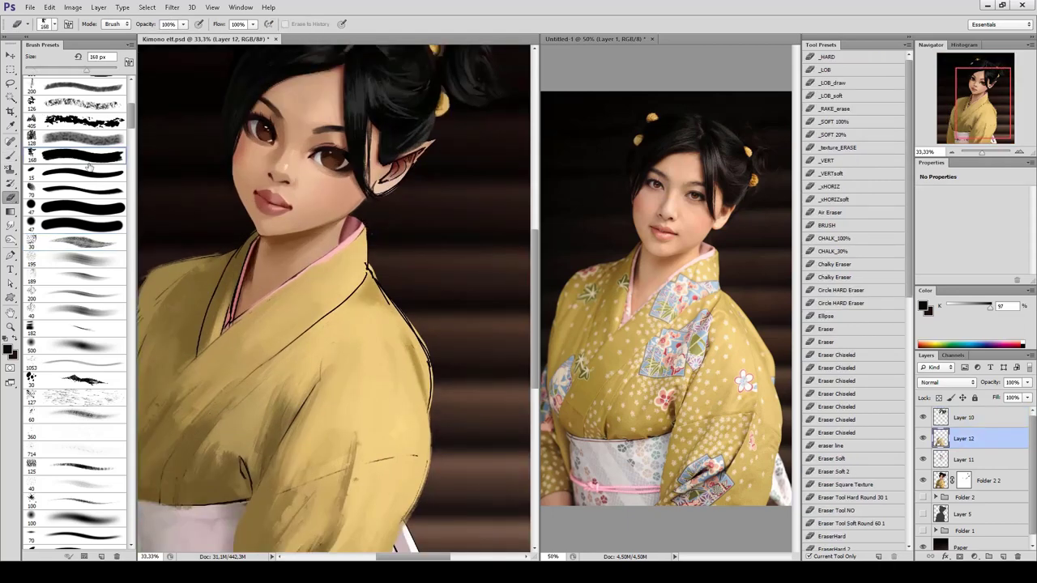
pyautogui.scroll(-1, 87, 146)
pyautogui.press('b')
# Brighten the collar edge in Screen mode at 26 px, then extend the pink highlight down the lapel.
pyautogui.keyDown('alt'); pyautogui.click(278, 194); pyautogui.keyUp('alt')
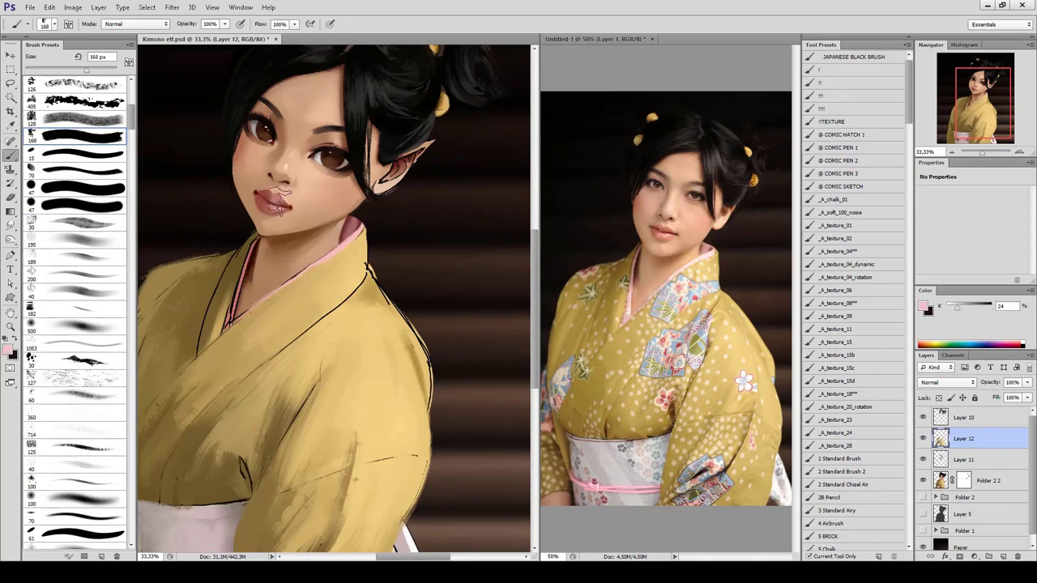
pyautogui.hotkey('alt', 'shift', 's')
pyautogui.press('[')
pyautogui.press('[')
pyautogui.press('[')
pyautogui.moveTo(339, 249); pyautogui.dragTo(227, 331)
pyautogui.hotkey('alt', 'shift', 'n')
pyautogui.keyDown('alt'); pyautogui.click(327, 253); pyautogui.keyUp('alt')
pyautogui.keyDown('alt'); pyautogui.click(282, 285); pyautogui.keyUp('alt')
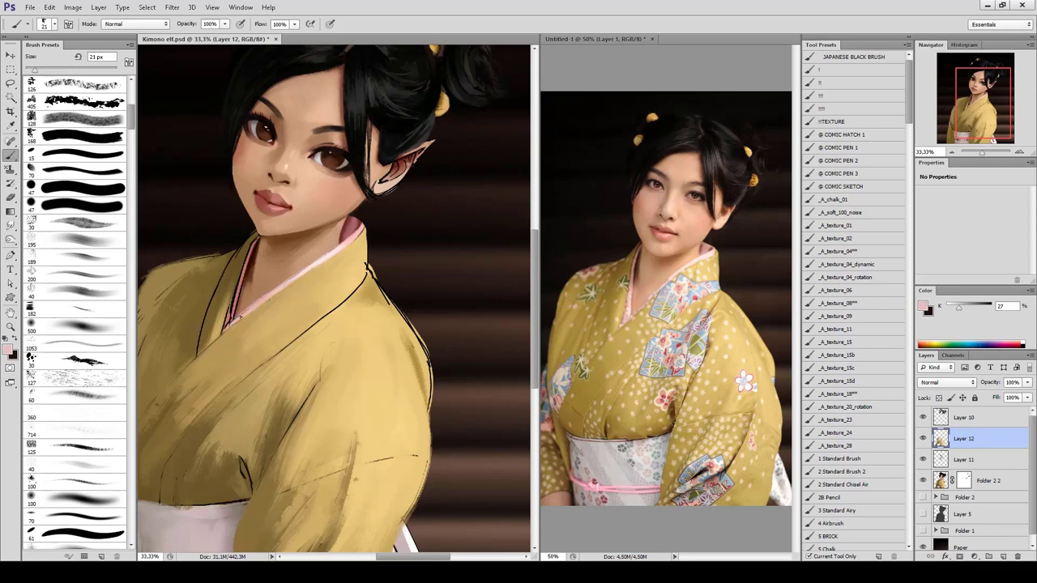
# Sample collar colours, tidy the pink edges with the eraser, and zoom in on face and collar.
pyautogui.keyDown('alt'); pyautogui.click(313, 263); pyautogui.keyUp('alt')
pyautogui.keyDown('alt'); pyautogui.click(367, 225); pyautogui.keyUp('alt')
pyautogui.press('e')
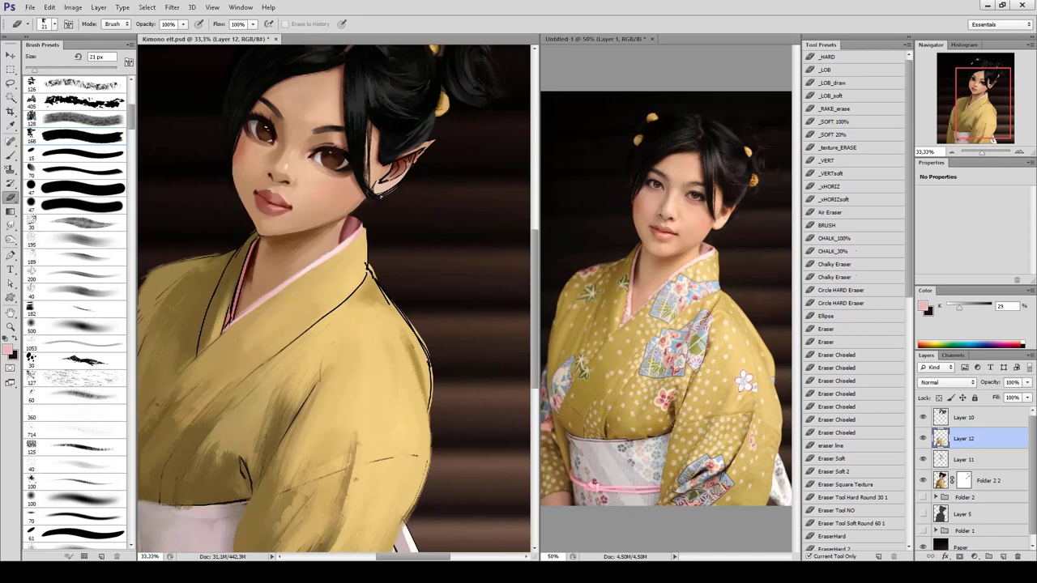
pyautogui.moveTo(378, 192); pyautogui.dragTo(386, 203)
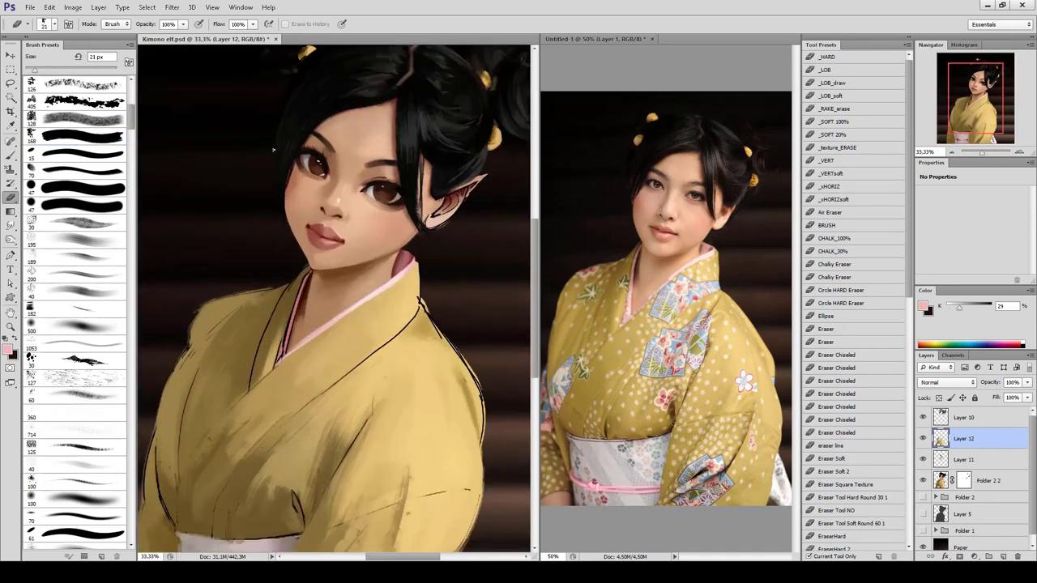
pyautogui.press('r')
pyautogui.hotkey('ctrl', '+')
# On Layer 11, set a softer 50% strength smudge preset at 27 px.
pyautogui.hotkey('alt', '[')
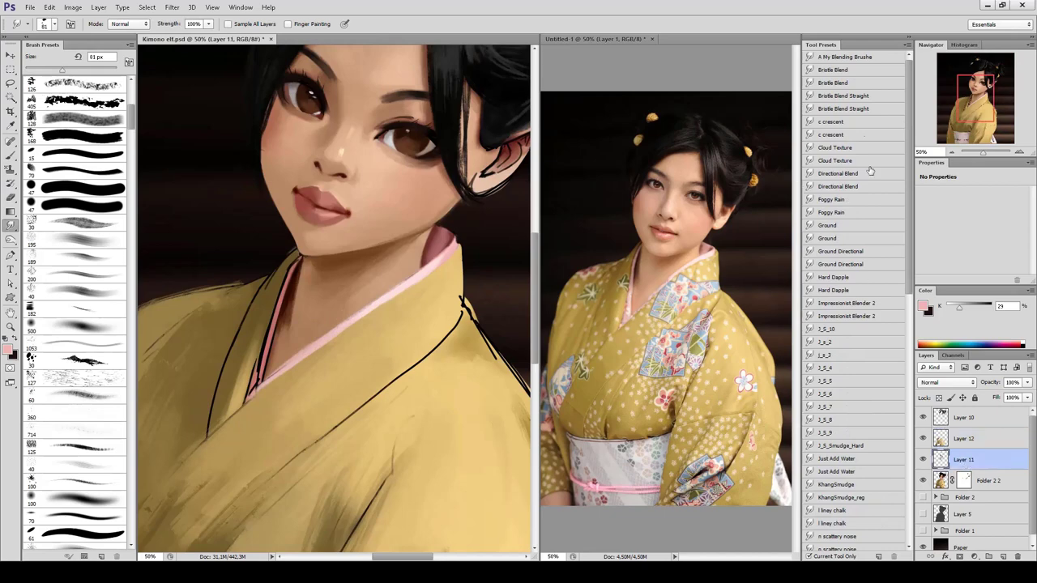
pyautogui.moveTo(904, 126)
pyautogui.mouseDown()
pyautogui.moveTo(917, 207)
pyautogui.moveTo(909, 394)
pyautogui.mouseUp()
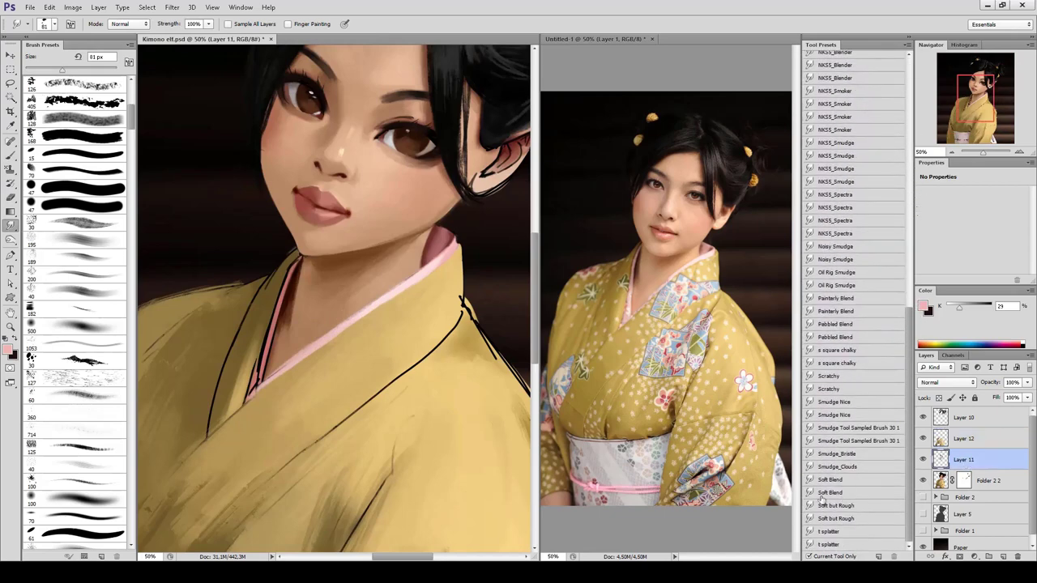
pyautogui.click(833, 403)
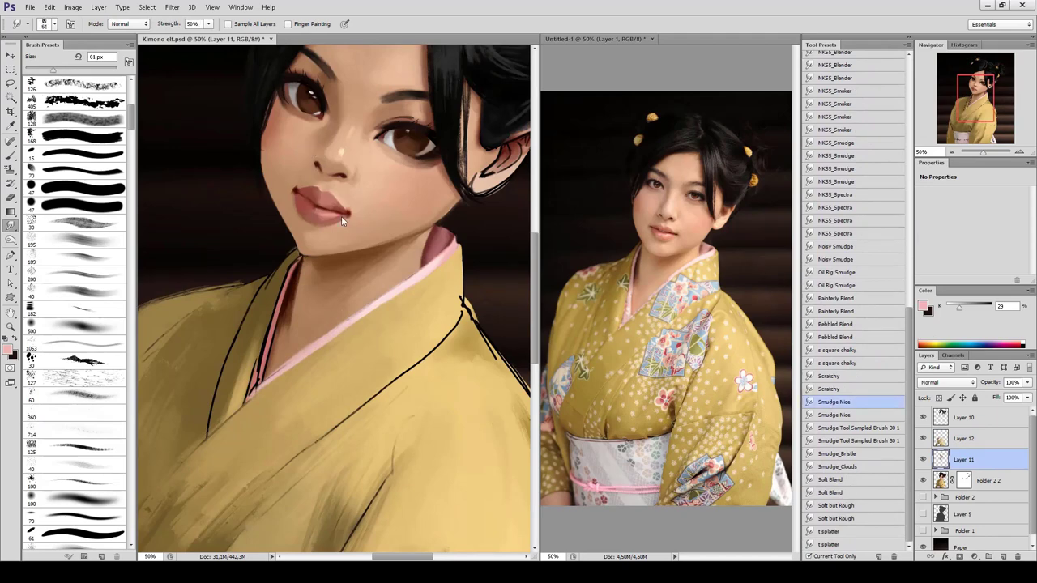
pyautogui.press('[')
pyautogui.press('[')
pyautogui.press('[')
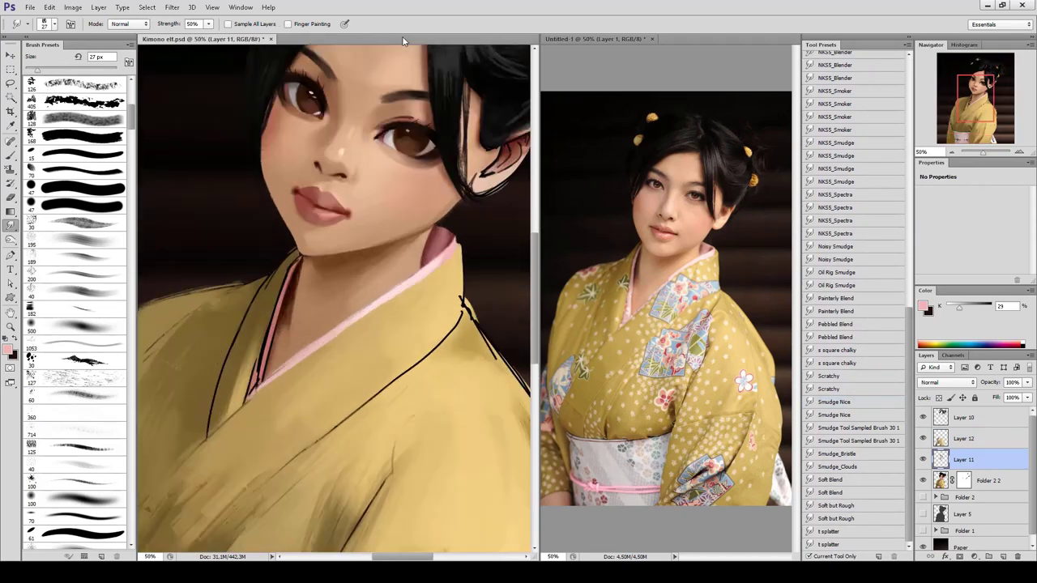
# Set an 11 px brush and sample lip, nostril and nose-side skin tones.
pyautogui.press('b')
pyautogui.press('[')
pyautogui.press('[')
pyautogui.press('[')
pyautogui.keyDown('alt'); pyautogui.click(305, 179); pyautogui.keyUp('alt')
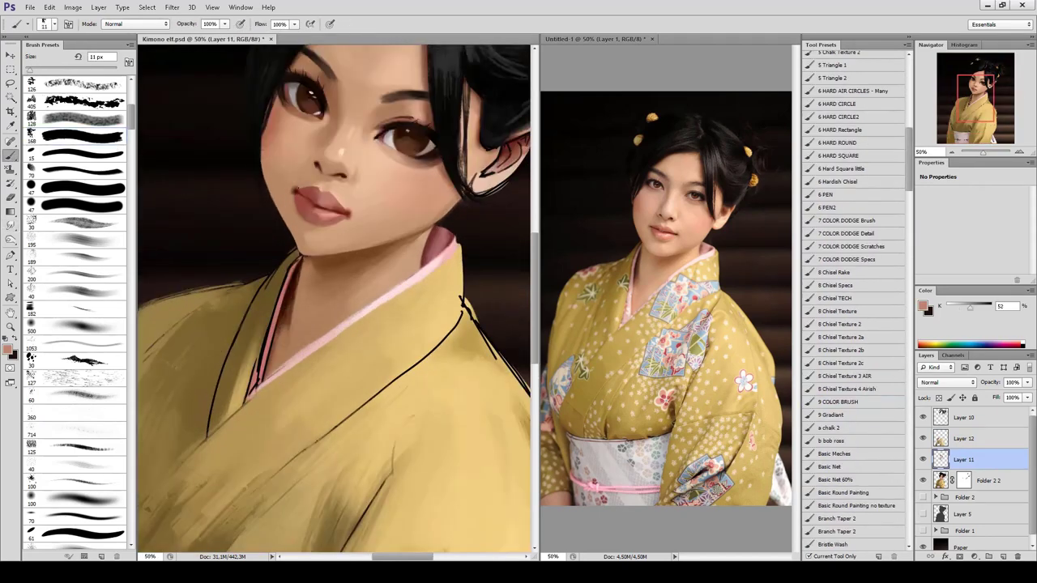
pyautogui.keyDown('alt'); pyautogui.click(345, 206); pyautogui.keyUp('alt')
pyautogui.keyDown('alt'); pyautogui.click(317, 165); pyautogui.keyUp('alt')
pyautogui.keyDown('alt'); pyautogui.click(307, 160); pyautogui.keyUp('alt')
pyautogui.keyDown('alt'); pyautogui.click(356, 163); pyautogui.keyUp('alt')
# Sample further light, shadow and mid skin tones around the nose, checking the whole figure.
pyautogui.keyDown('alt'); pyautogui.click(358, 165); pyautogui.keyUp('alt')
pyautogui.keyDown('alt'); pyautogui.click(361, 178); pyautogui.keyUp('alt')
pyautogui.keyDown('alt'); pyautogui.click(333, 172); pyautogui.keyUp('alt')
pyautogui.keyDown('alt'); pyautogui.click(318, 165); pyautogui.keyUp('alt')
pyautogui.keyDown('alt'); pyautogui.click(346, 171); pyautogui.keyUp('alt')
pyautogui.keyDown('alt'); pyautogui.click(313, 169); pyautogui.keyUp('alt')
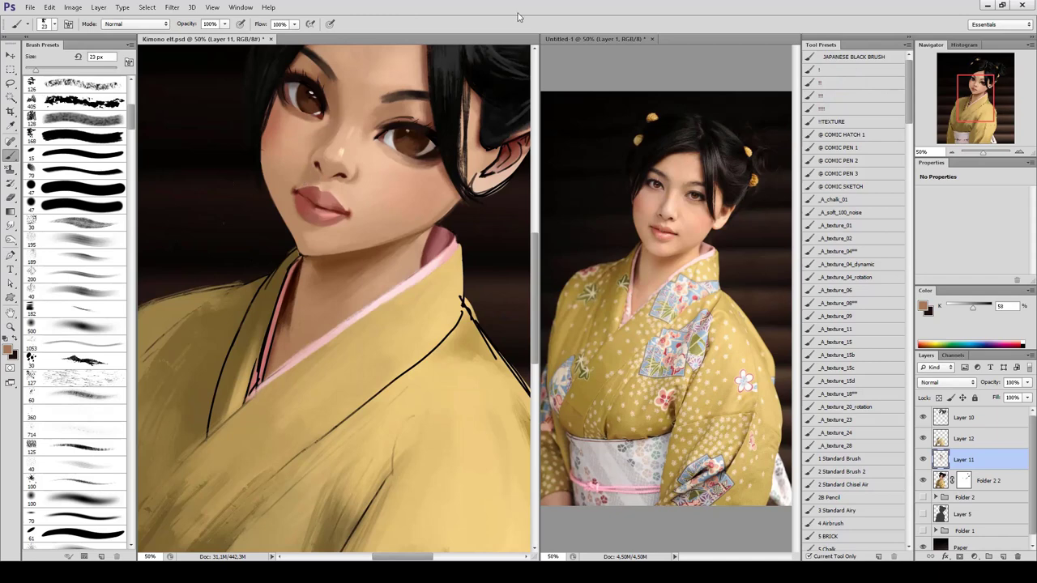
pyautogui.hotkey('ctrl', '-')
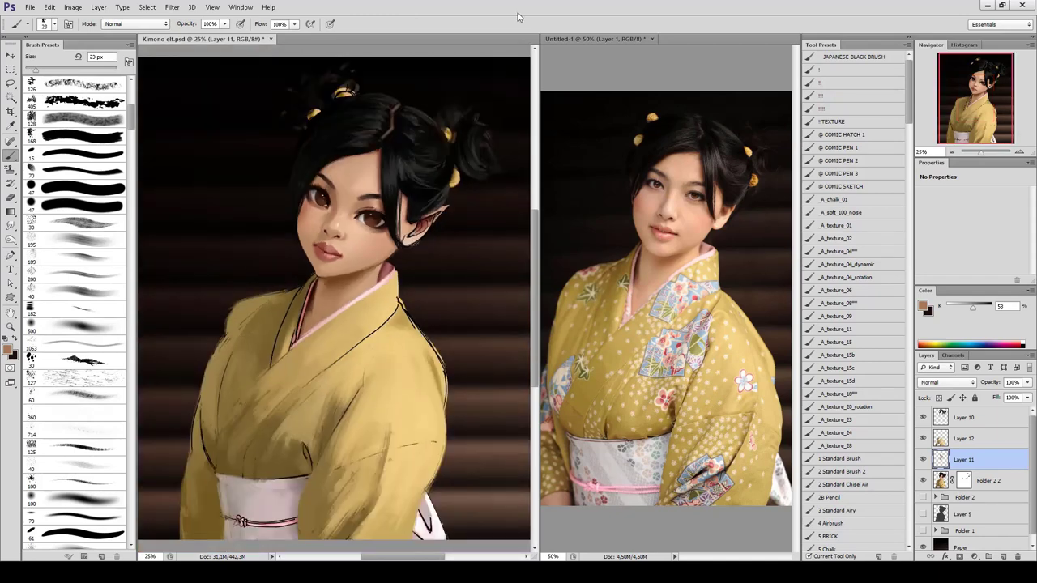
pyautogui.hotkey('ctrl', '+')
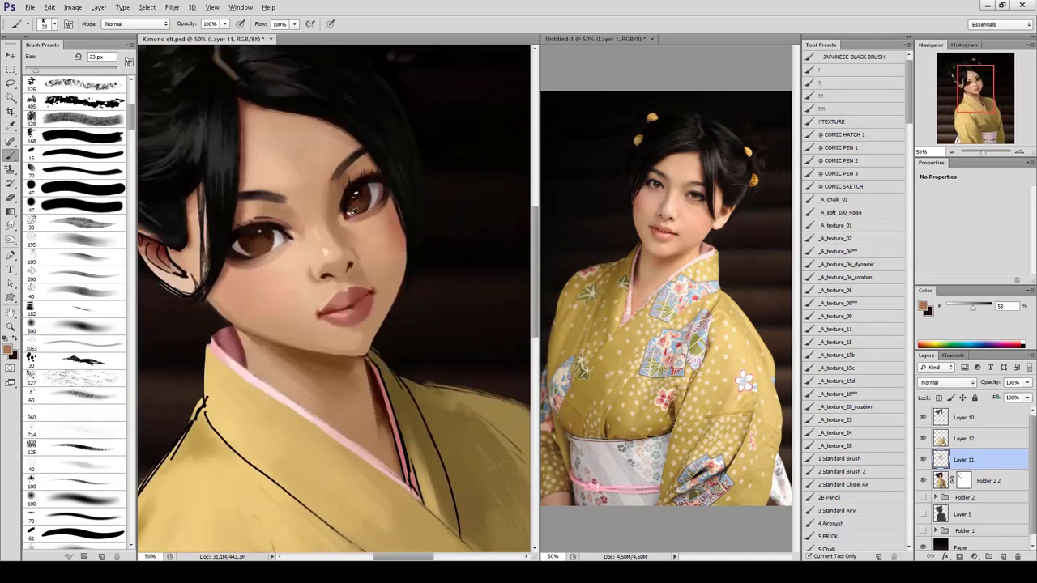
# Sample dark eye brown and darker tones, mirroring the canvas to check proportions.
pyautogui.keyDown('alt'); pyautogui.click(348, 214); pyautogui.keyUp('alt')
pyautogui.hotkey('ctrl', 'shift', 'h')
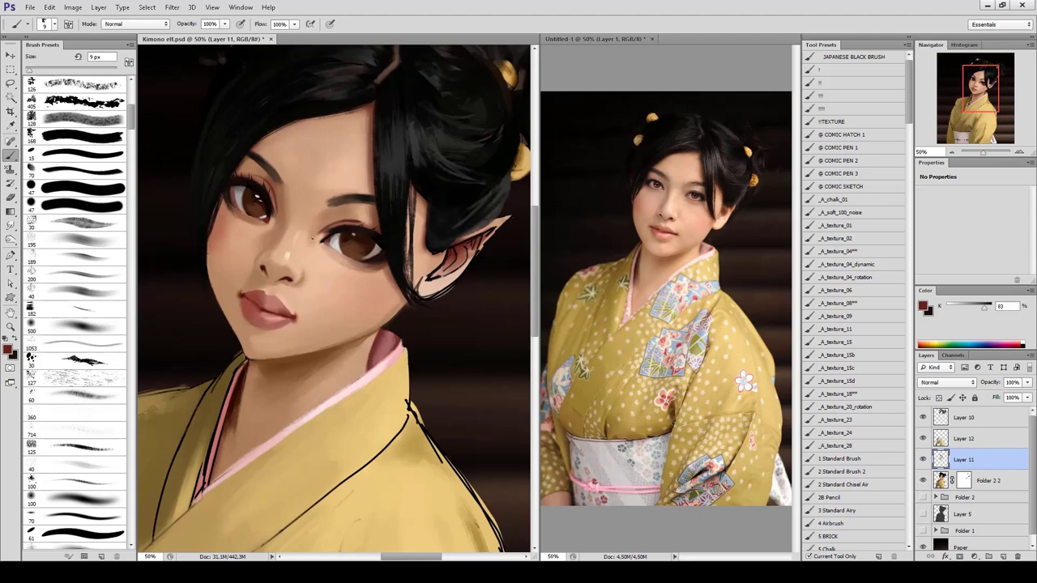
pyautogui.hotkey('shift', 'alt', 'o')
pyautogui.keyDown('alt'); pyautogui.click(510, 306); pyautogui.keyUp('alt')
pyautogui.hotkey('ctrl', 'shift', 'h')
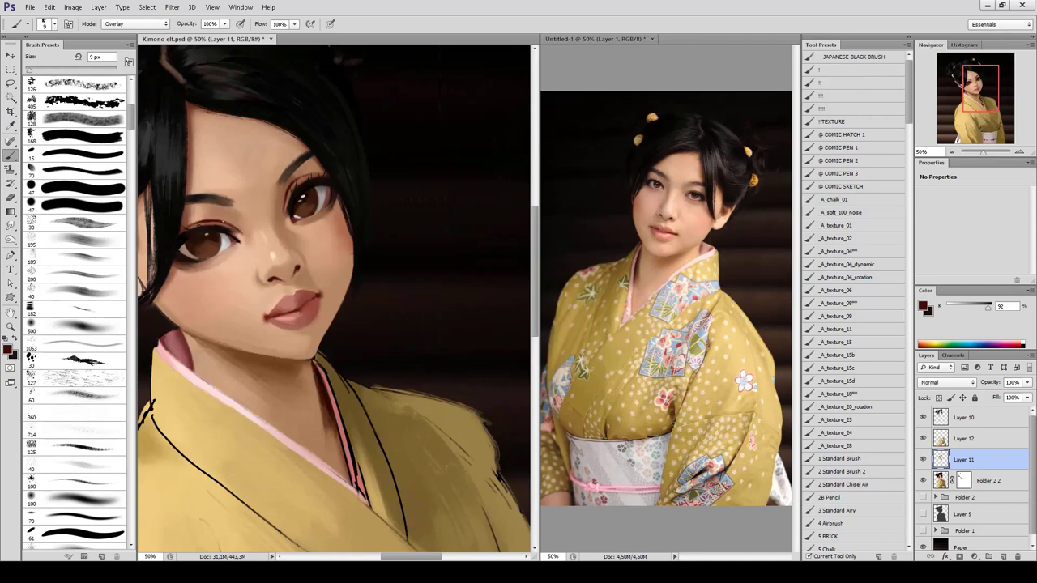
pyautogui.moveTo(332, 182); pyautogui.dragTo(275, 137)
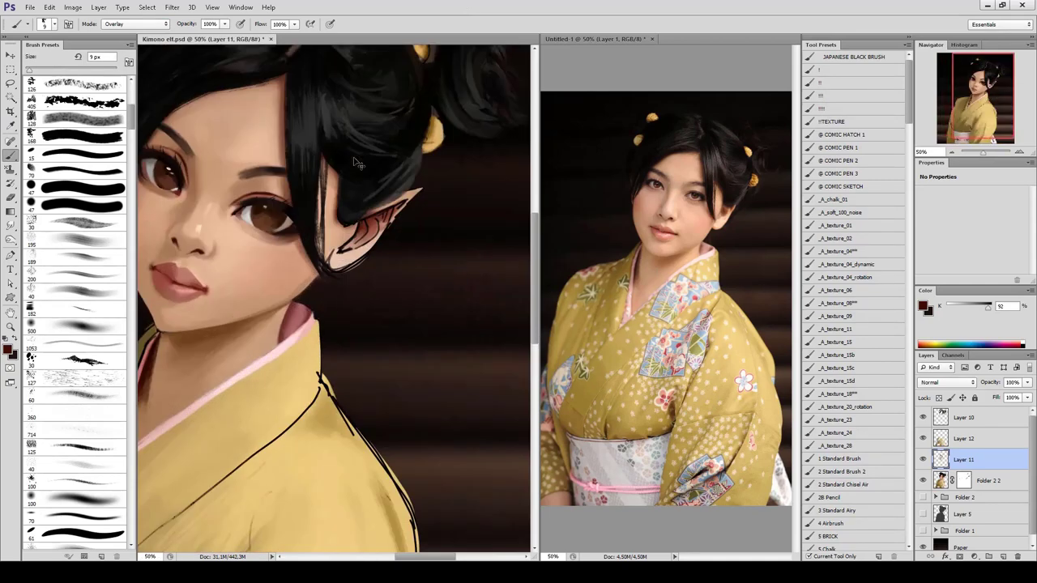
pyautogui.hotkey('shift', 'alt', 'n')
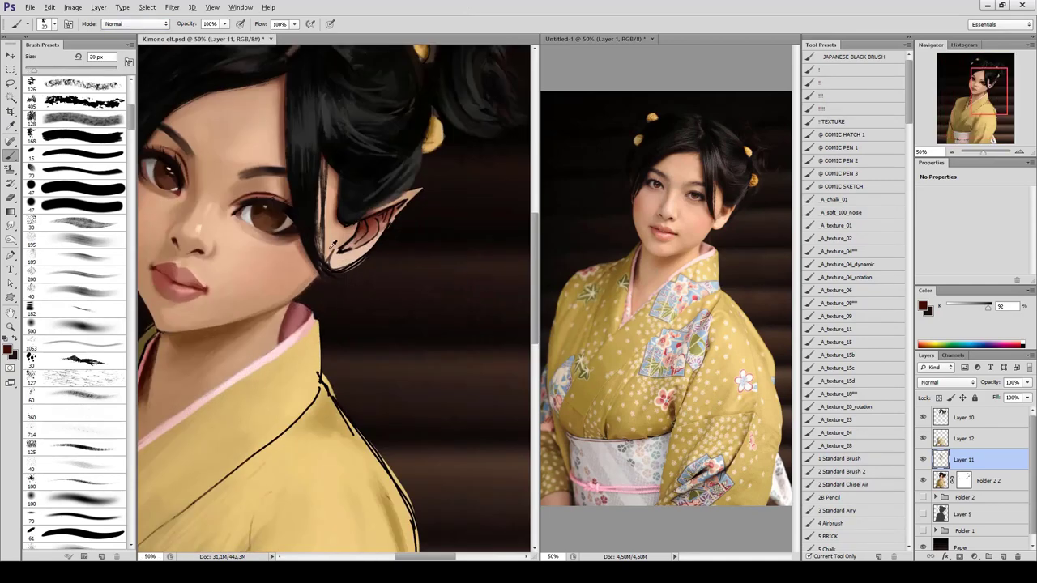
# Sample dark hair tones and light pinks around the elf ear.
pyautogui.keyDown('alt'); pyautogui.click(333, 246); pyautogui.keyUp('alt')
pyautogui.keyDown('alt'); pyautogui.click(331, 257); pyautogui.keyUp('alt')
pyautogui.keyDown('alt'); pyautogui.click(333, 259); pyautogui.keyUp('alt')
pyautogui.keyDown('alt'); pyautogui.click(366, 245); pyautogui.keyUp('alt')
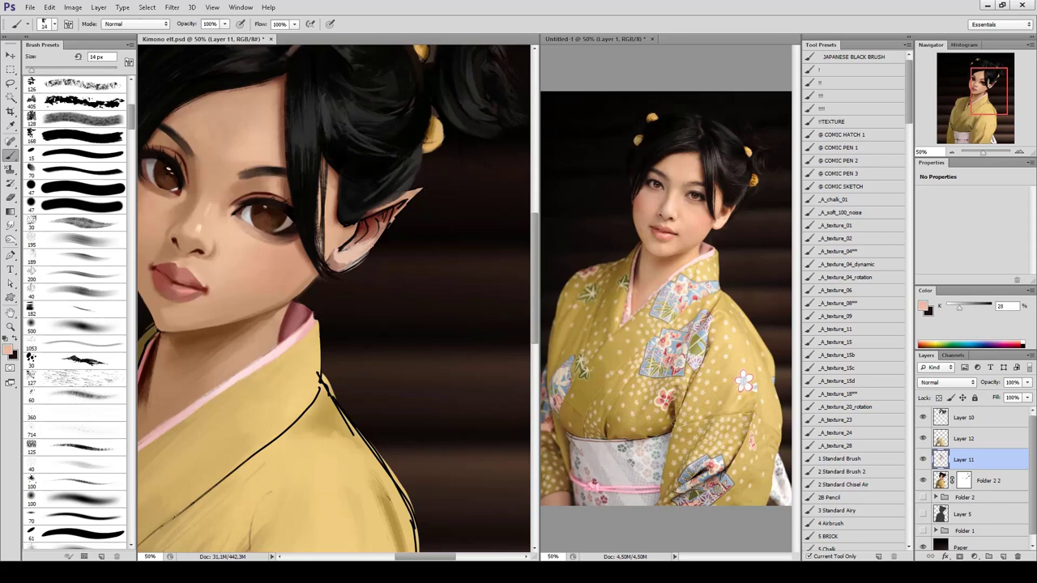
pyautogui.press('h')
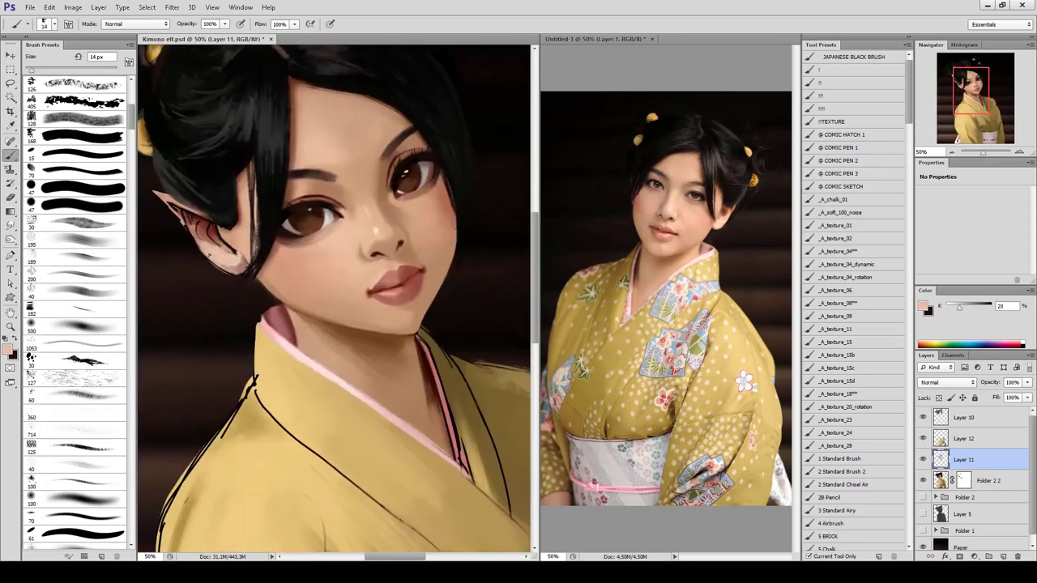
# Paint dark red inside the ear with a 22 px brush and light pink along its lower edge.
pyautogui.keyDown('alt'); pyautogui.click(209, 256); pyautogui.keyUp('alt')
pyautogui.press(']')
pyautogui.moveTo(186, 238)
pyautogui.mouseDown()
pyautogui.moveTo(199, 217)
pyautogui.moveTo(222, 267)
pyautogui.moveTo(235, 272)
pyautogui.mouseUp()
pyautogui.keyDown('alt'); pyautogui.click(209, 247); pyautogui.keyUp('alt')
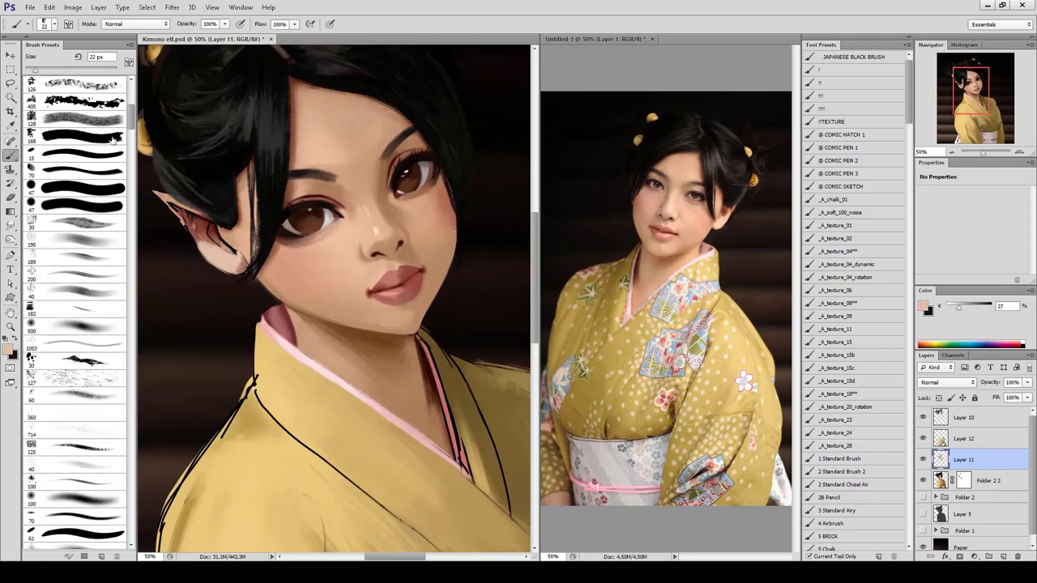
pyautogui.press('h')
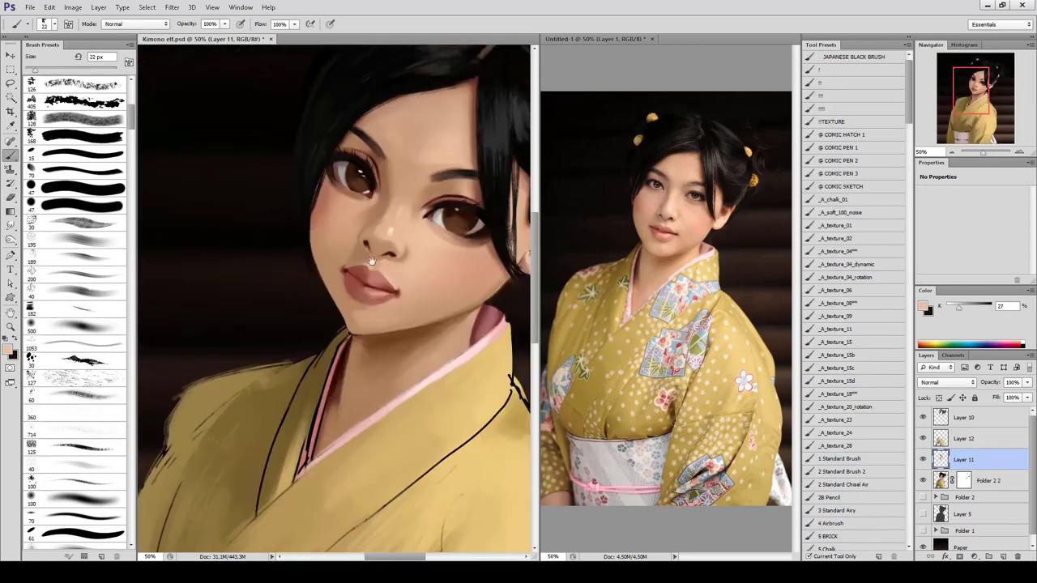
pyautogui.press('h')
# Brighten the ear tip and lower edge, sample peach tones, and review the whole painting.
pyautogui.keyDown('alt'); pyautogui.click(374, 228); pyautogui.keyUp('alt')
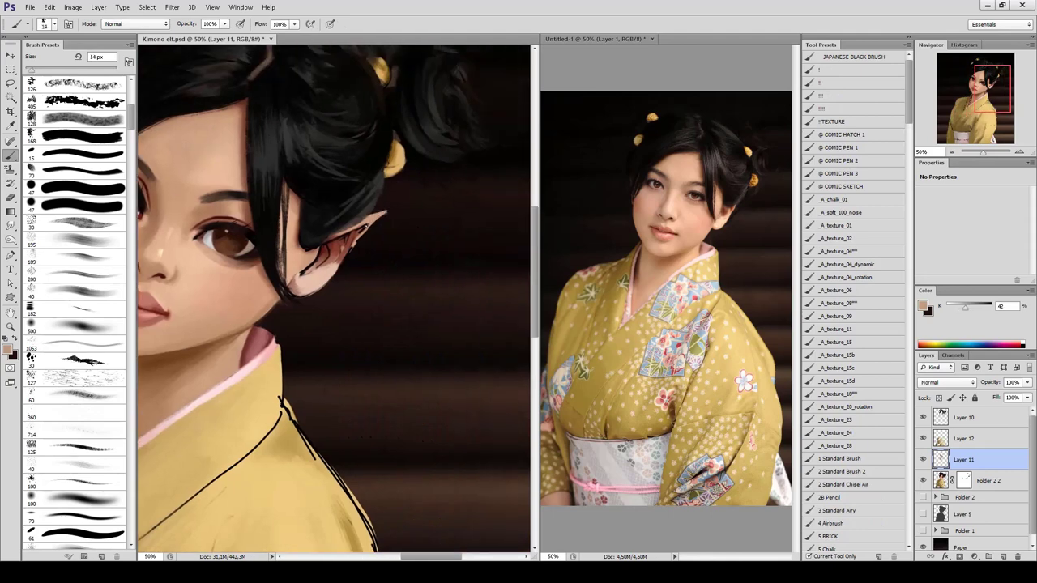
pyautogui.moveTo(364, 229)
pyautogui.mouseDown()
pyautogui.moveTo(387, 211)
pyautogui.moveTo(339, 267)
pyautogui.mouseUp()
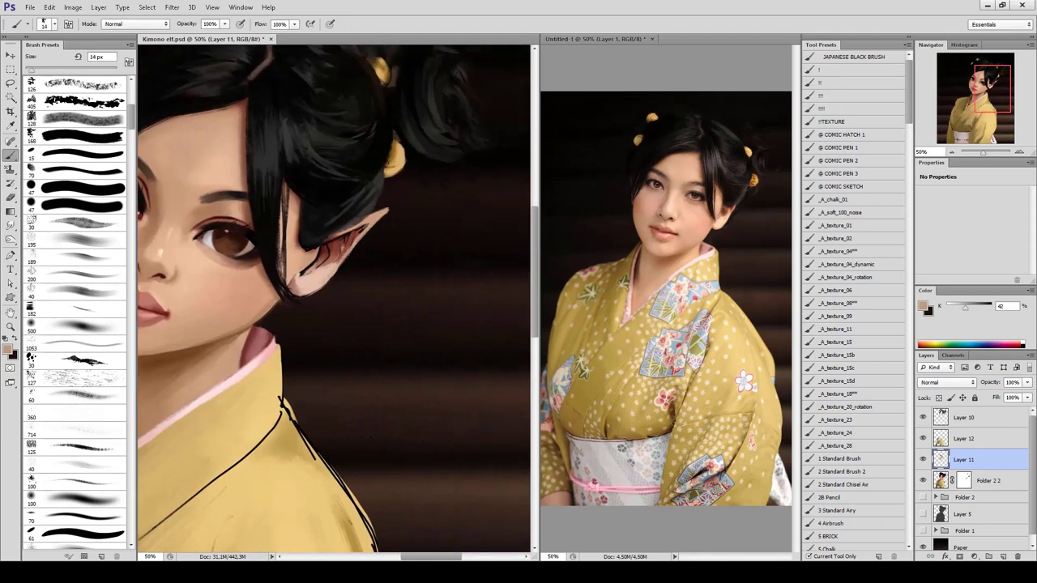
pyautogui.keyDown('alt'); pyautogui.click(323, 271); pyautogui.keyUp('alt')
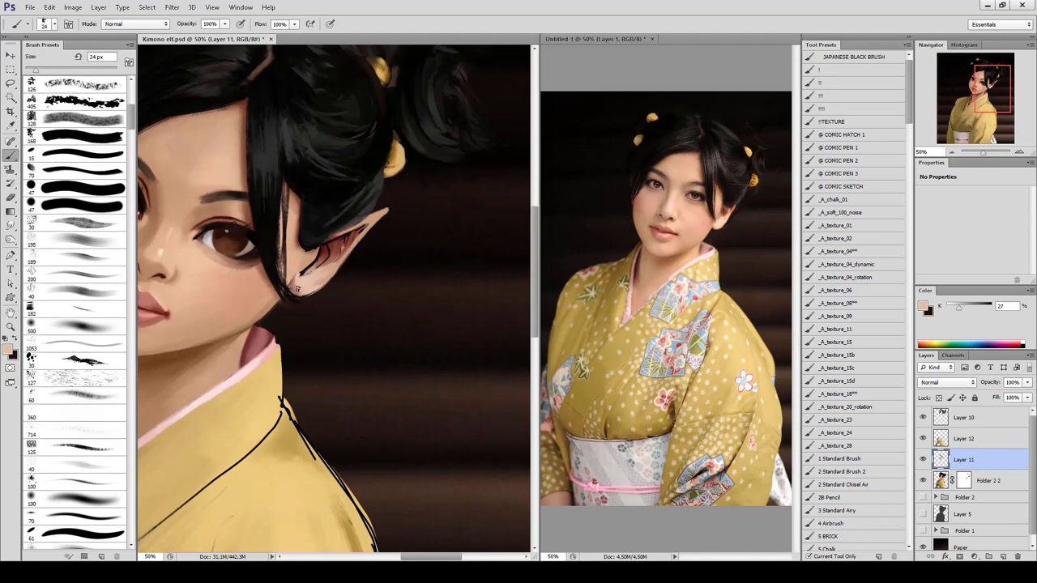
pyautogui.keyDown('alt'); pyautogui.click(296, 287); pyautogui.keyUp('alt')
pyautogui.hotkey('ctrl', '0')
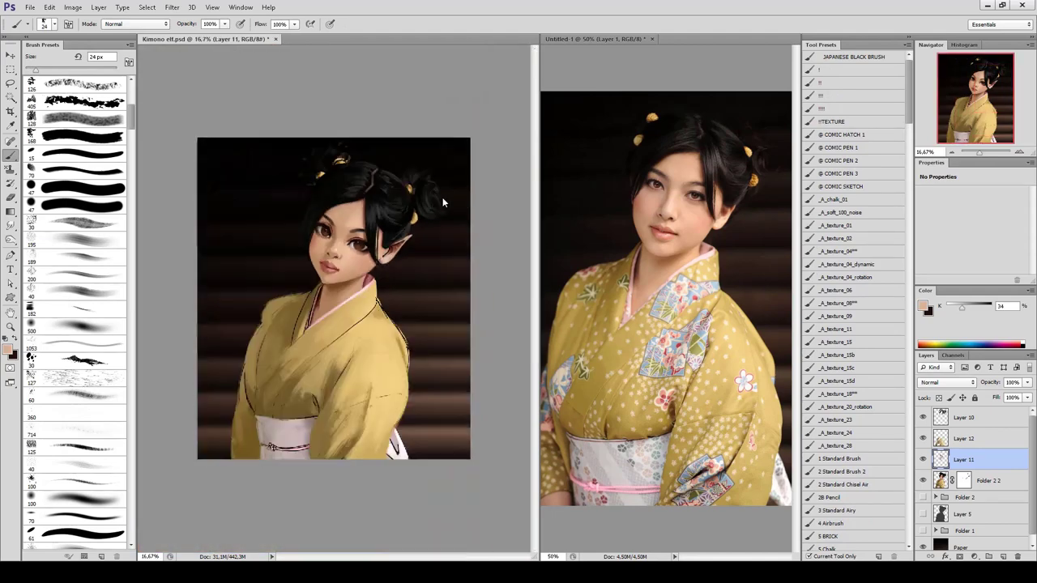
pyautogui.scroll(3, 443, 197)
pyautogui.moveTo(442, 197); pyautogui.dragTo(361, 265)
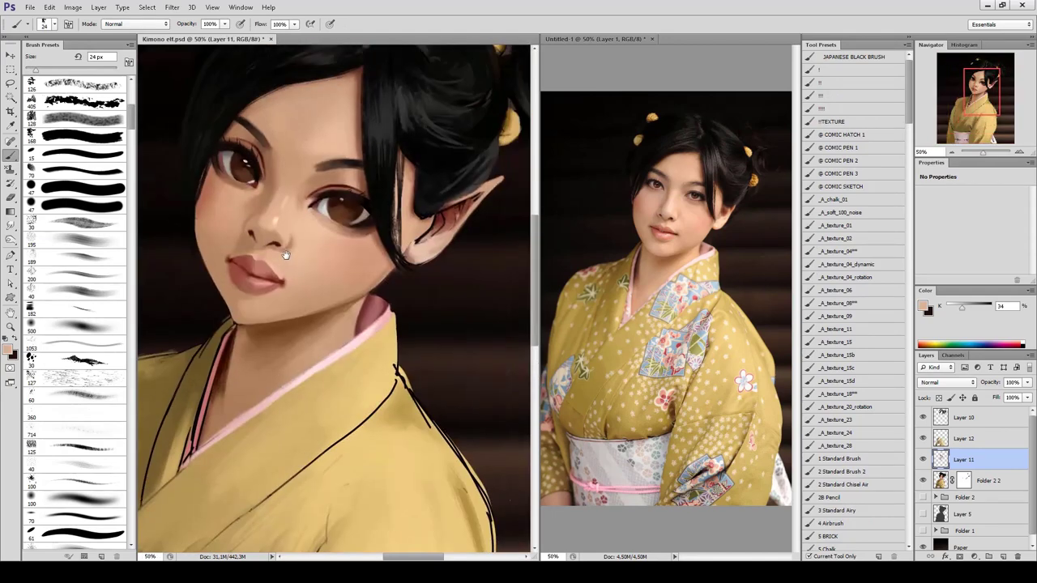
# Sample dark and lighter browns around the eye and nostril with a 15 px brush.
pyautogui.keyDown('alt'); pyautogui.click(328, 210); pyautogui.keyUp('alt')
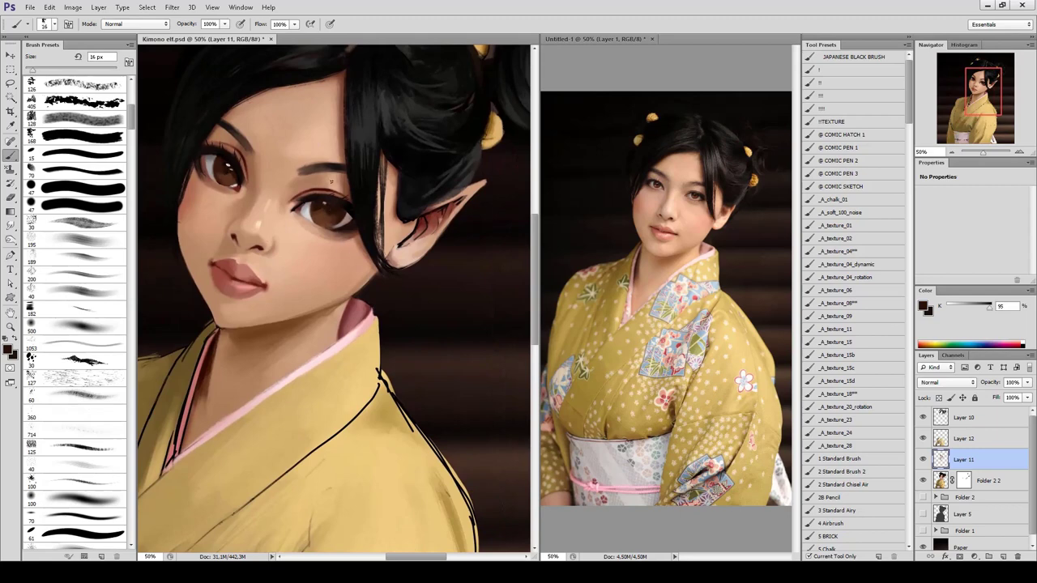
pyautogui.keyDown('alt'); pyautogui.click(364, 240); pyautogui.keyUp('alt')
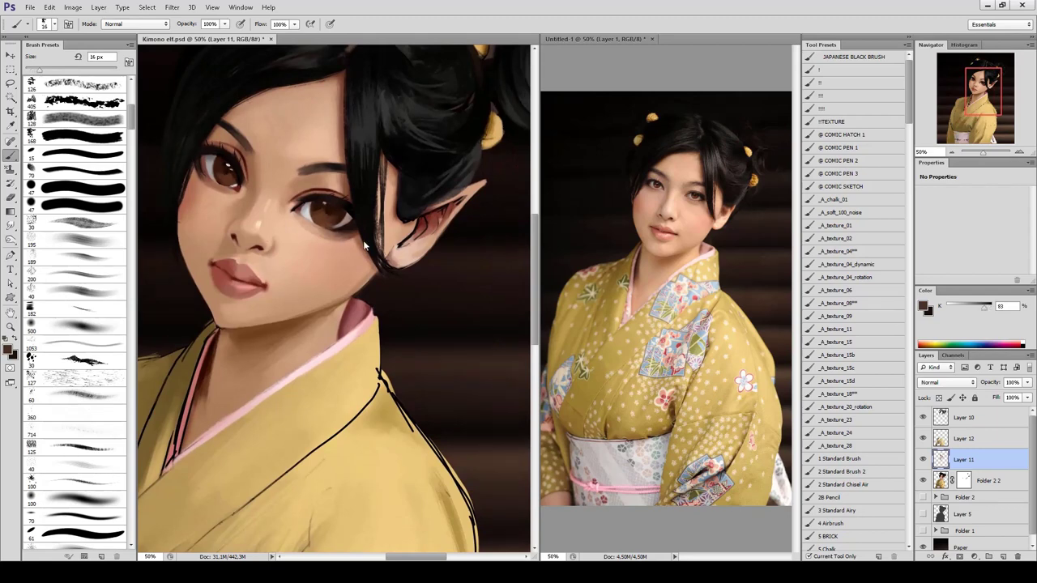
pyautogui.keyDown('alt'); pyautogui.click(322, 207); pyautogui.keyUp('alt')
pyautogui.keyDown('alt'); pyautogui.click(334, 217); pyautogui.keyUp('alt')
pyautogui.keyDown('alt'); pyautogui.click(219, 162); pyautogui.keyUp('alt')
pyautogui.keyDown('alt'); pyautogui.click(266, 241); pyautogui.keyUp('alt')
pyautogui.press('[')
pyautogui.press('[')
pyautogui.press('[')
pyautogui.press('[')
# Sample skin tones at the nose and forehead and inspect the face at 100% zoom.
pyautogui.keyDown('alt'); pyautogui.click(265, 246); pyautogui.keyUp('alt')
pyautogui.keyDown('alt'); pyautogui.click(262, 132); pyautogui.keyUp('alt')
pyautogui.keyDown('alt'); pyautogui.click(264, 248); pyautogui.keyUp('alt')
pyautogui.hotkey('ctrl', '-')
pyautogui.hotkey('ctrl', '+')
pyautogui.hotkey('ctrl', '+')
pyautogui.moveTo(267, 324); pyautogui.dragTo(292, 371)
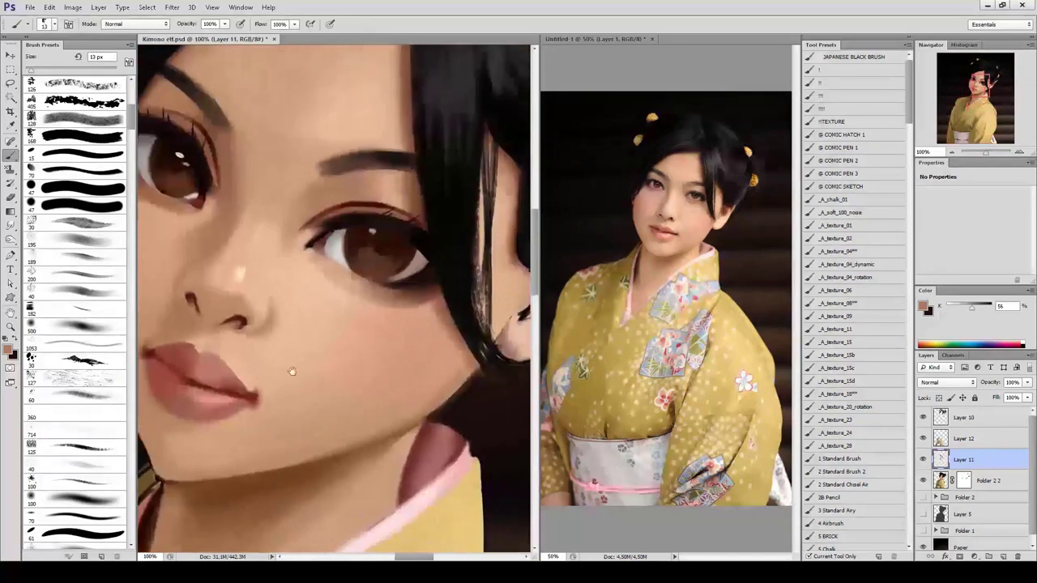
pyautogui.hotkey('ctrl', '-')
pyautogui.hotkey('ctrl', '-')
pyautogui.hotkey('ctrl', '-')
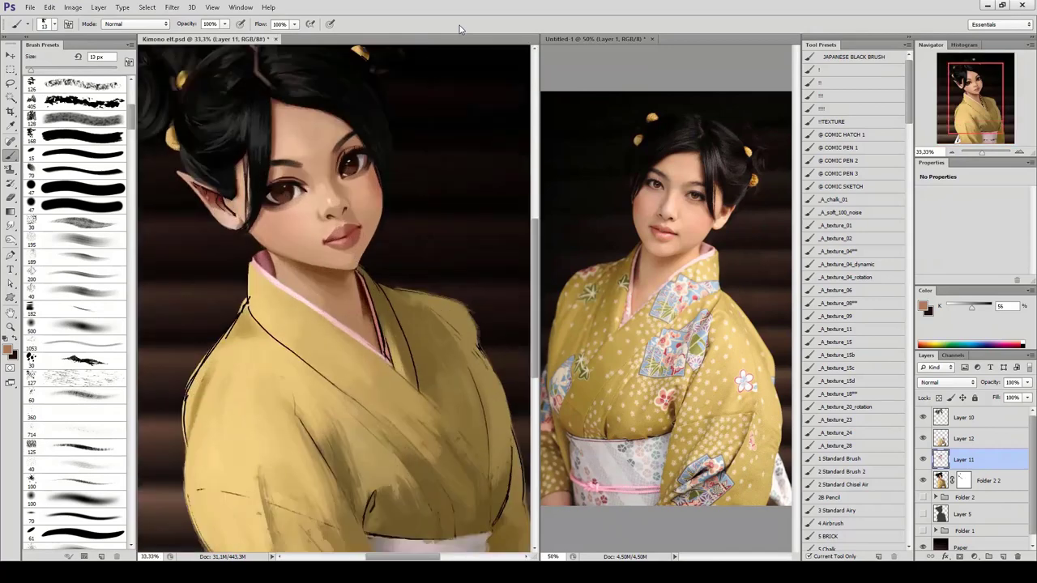
# On Layer 12, paint light peach over the collar line and soft shading across the kimono chest.
pyautogui.click(960, 440)
pyautogui.keyDown('alt'); pyautogui.click(264, 299); pyautogui.keyUp('alt')
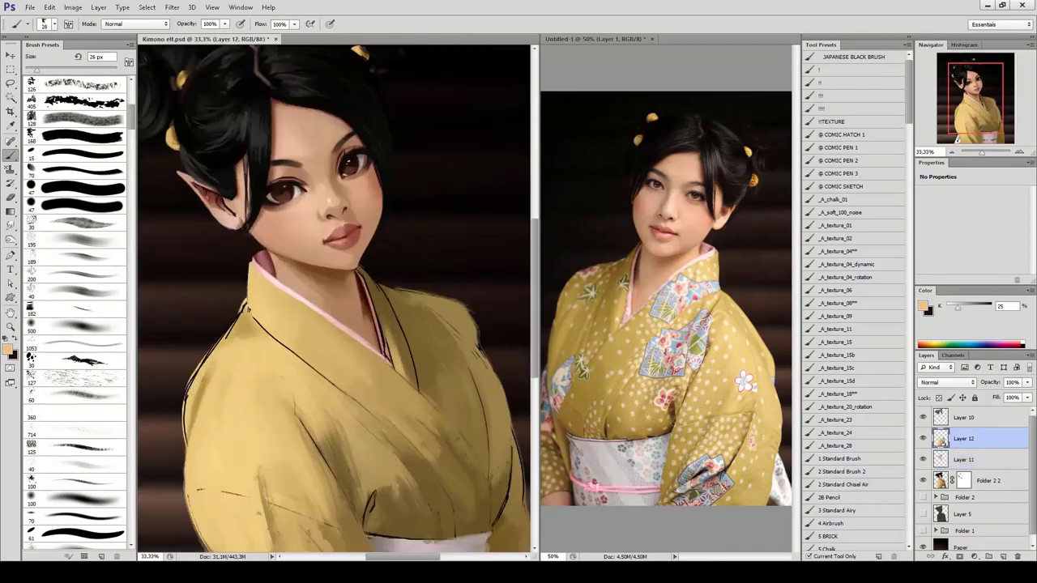
pyautogui.moveTo(249, 280); pyautogui.dragTo(324, 377)
pyautogui.keyDown('alt'); pyautogui.click(422, 472); pyautogui.keyUp('alt')
pyautogui.moveTo(246, 305); pyautogui.dragTo(383, 421)
pyautogui.moveTo(264, 329); pyautogui.dragTo(377, 423)
# Flip the canvas to check the drawing, then choose a darker brown for shading.
pyautogui.hotkey('ctrl', '-')
pyautogui.hotkey('ctrl', '-')
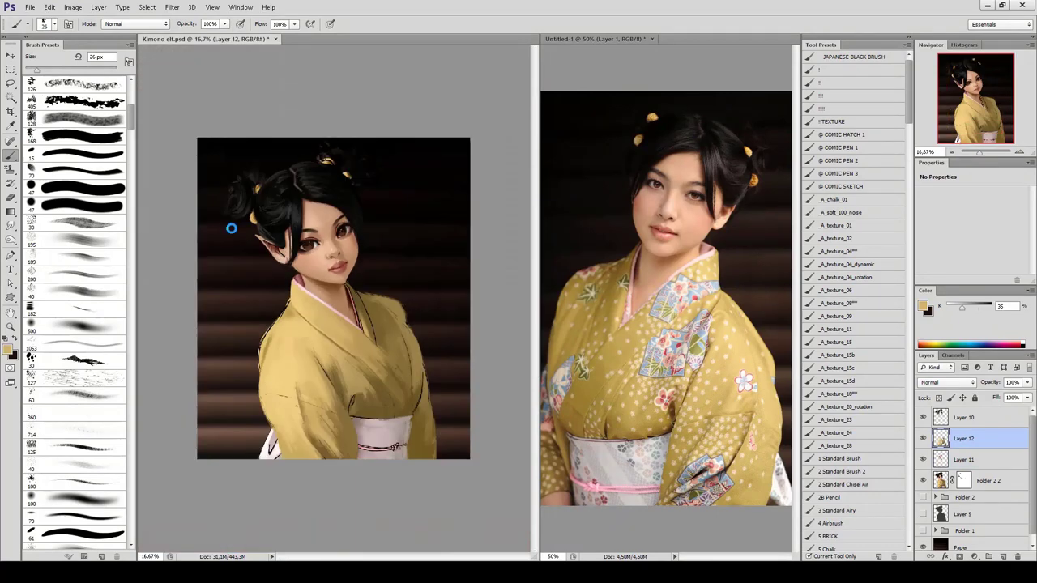
pyautogui.hotkey('ctrl', 'shift', 'h')
pyautogui.hotkey('ctrl', '+')
pyautogui.moveTo(231, 229); pyautogui.dragTo(198, 135)
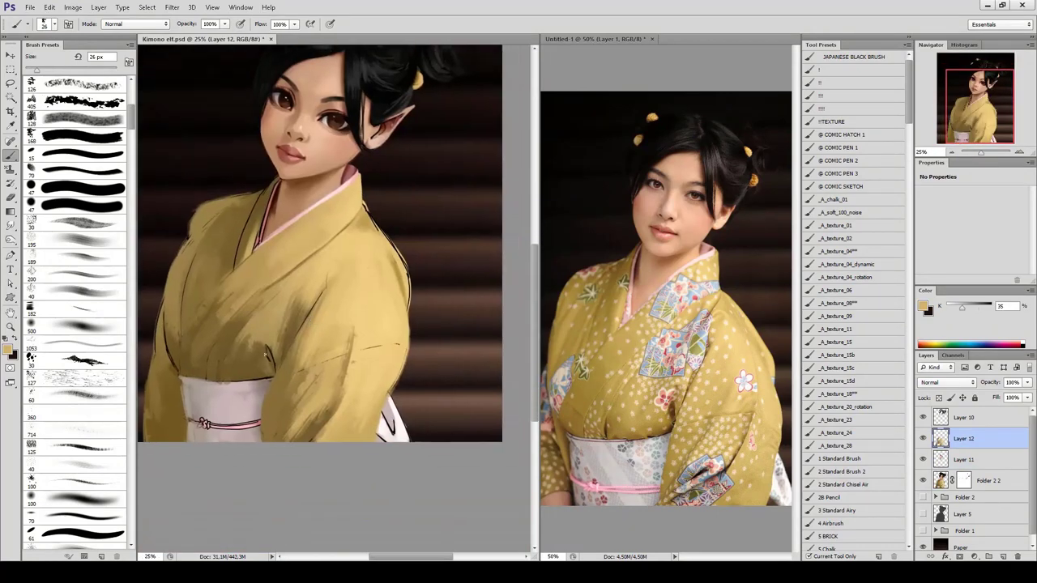
pyautogui.keyDown('alt'); pyautogui.click(282, 366); pyautogui.keyUp('alt')
pyautogui.click(8, 350)
pyautogui.click(470, 326)
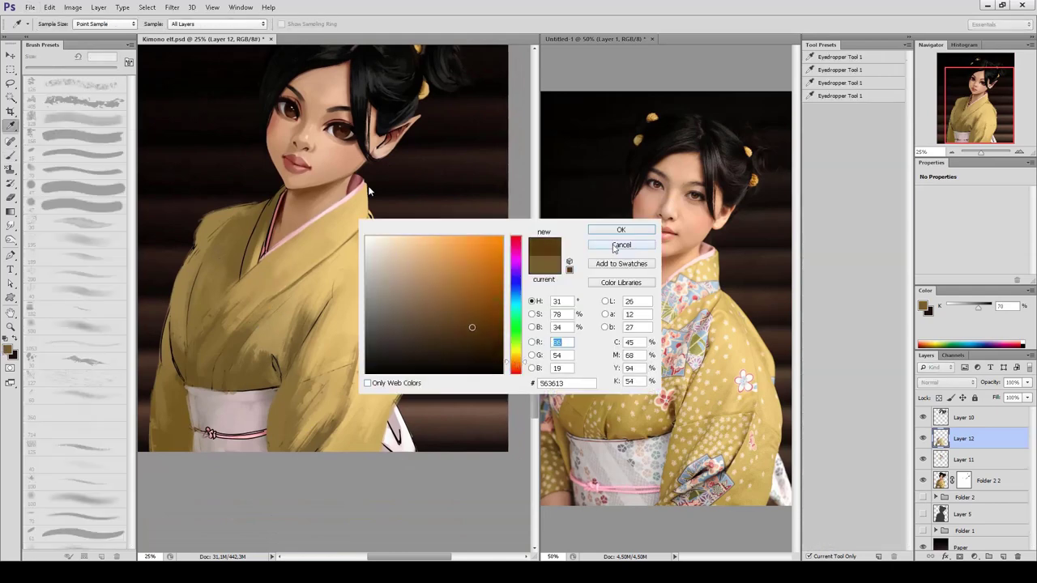
pyautogui.click(621, 230)
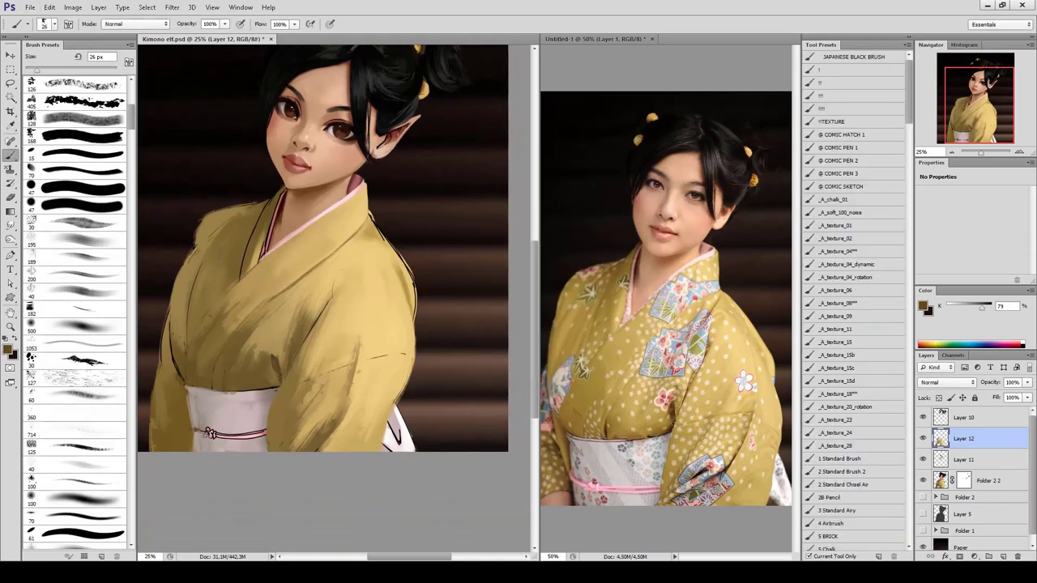
# Sample lighter and darker kimono tans and paint dark fold strokes on the kimono.
pyautogui.press(']')
pyautogui.keyDown('alt'); pyautogui.click(274, 378); pyautogui.keyUp('alt')
pyautogui.keyDown('alt'); pyautogui.click(284, 364); pyautogui.keyUp('alt')
pyautogui.press('[')
pyautogui.press('[')
pyautogui.keyDown('alt'); pyautogui.click(308, 330); pyautogui.keyUp('alt')
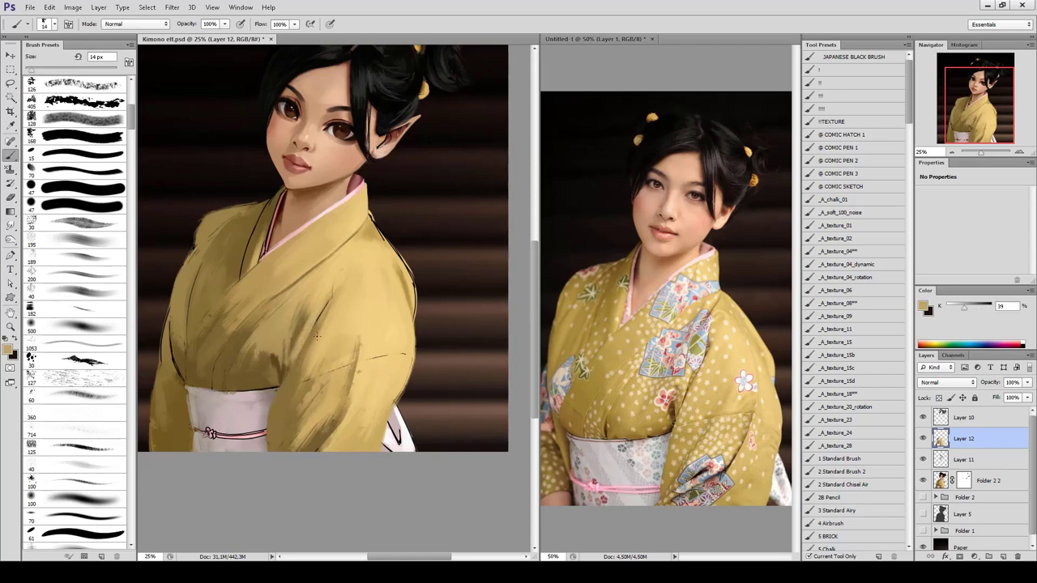
pyautogui.press(']')
pyautogui.keyDown('alt'); pyautogui.click(341, 362); pyautogui.keyUp('alt')
pyautogui.moveTo(333, 321)
pyautogui.mouseDown()
pyautogui.moveTo(318, 294)
pyautogui.moveTo(333, 269)
pyautogui.mouseUp()
# Paint light strokes along the kimono's right shoulder edge.
pyautogui.press(']')
pyautogui.press(']')
pyautogui.keyDown('alt'); pyautogui.click(317, 374); pyautogui.keyUp('alt')
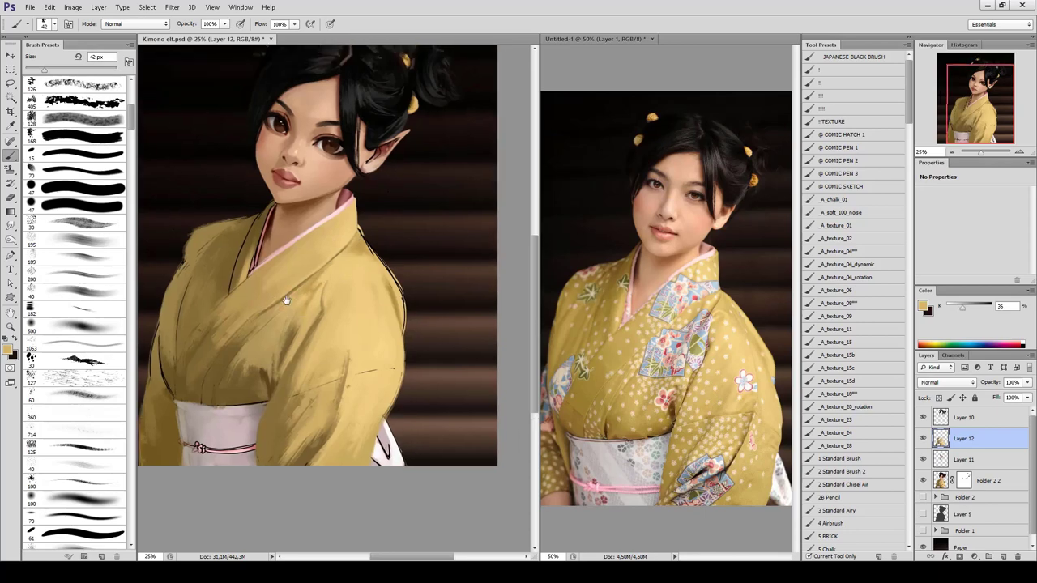
pyautogui.press('[')
pyautogui.press('[')
pyautogui.press('[')
pyautogui.keyDown('alt'); pyautogui.click(354, 234); pyautogui.keyUp('alt')
pyautogui.moveTo(352, 230)
pyautogui.mouseDown()
pyautogui.moveTo(392, 286)
pyautogui.moveTo(398, 337)
pyautogui.mouseUp()
pyautogui.keyDown('alt'); pyautogui.click(357, 241); pyautogui.keyUp('alt')
pyautogui.keyDown('alt'); pyautogui.click(393, 315); pyautogui.keyUp('alt')
# Add a new empty Layer 13 above Layer 12.
pyautogui.press('e')
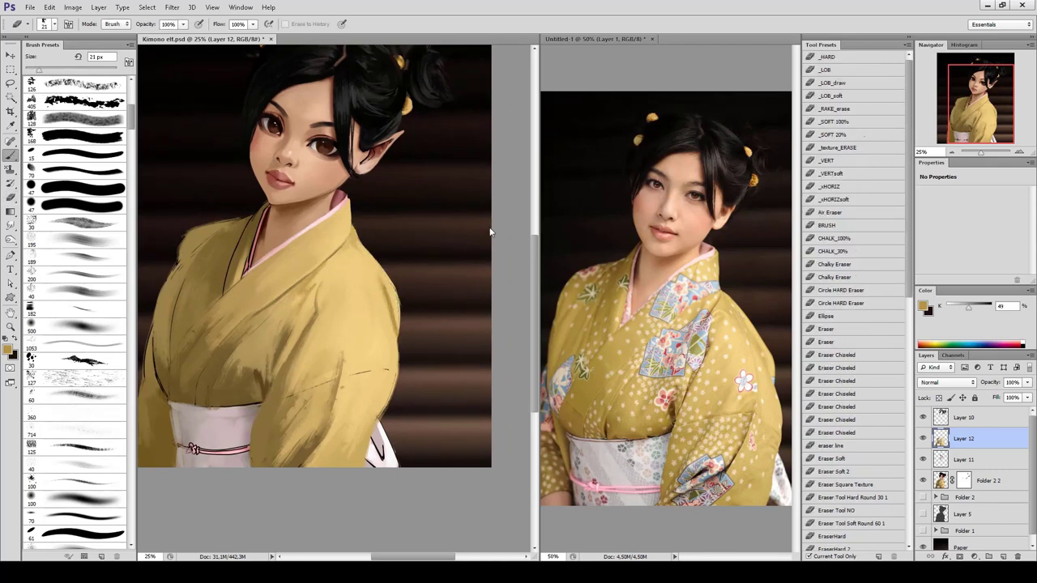
pyautogui.press('b')
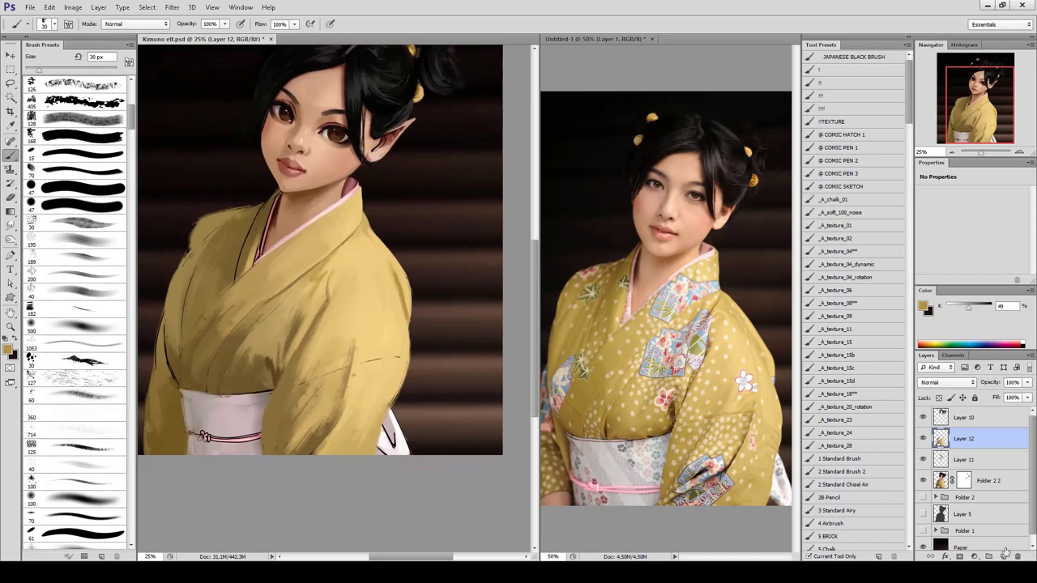
pyautogui.click(1005, 557)
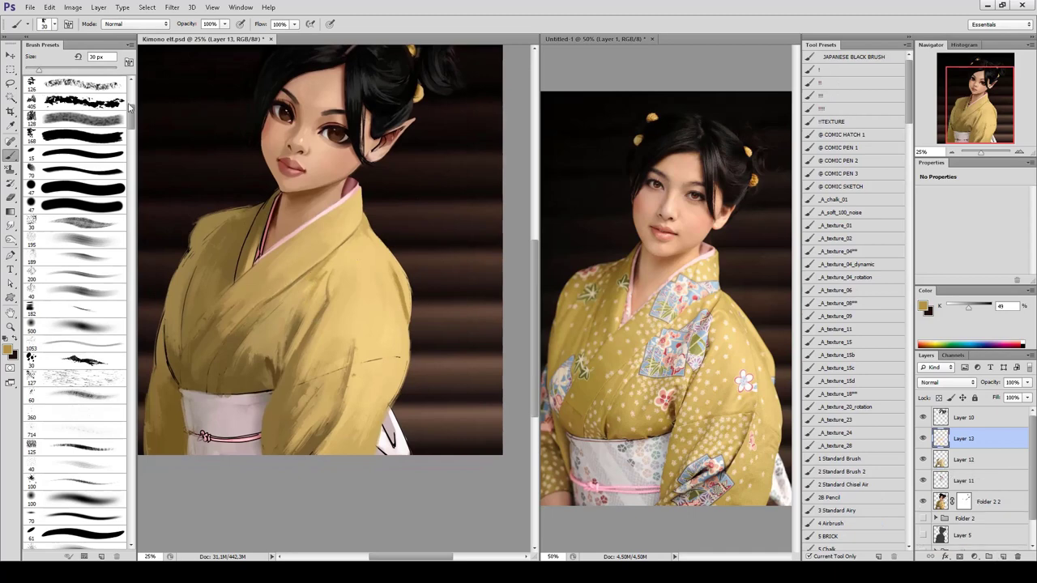
# Set up a smaller 600 px splatter brush in a light peach colour.
pyautogui.moveTo(130, 108); pyautogui.dragTo(131, 154)
pyautogui.click(80, 198)
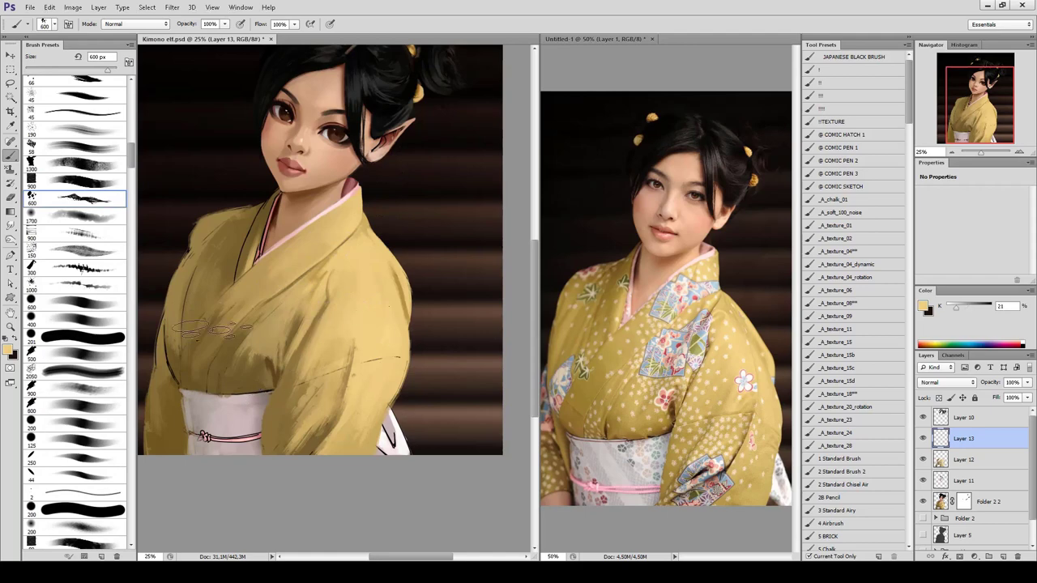
pyautogui.click(8, 350)
pyautogui.click(387, 241)
pyautogui.click(614, 229)
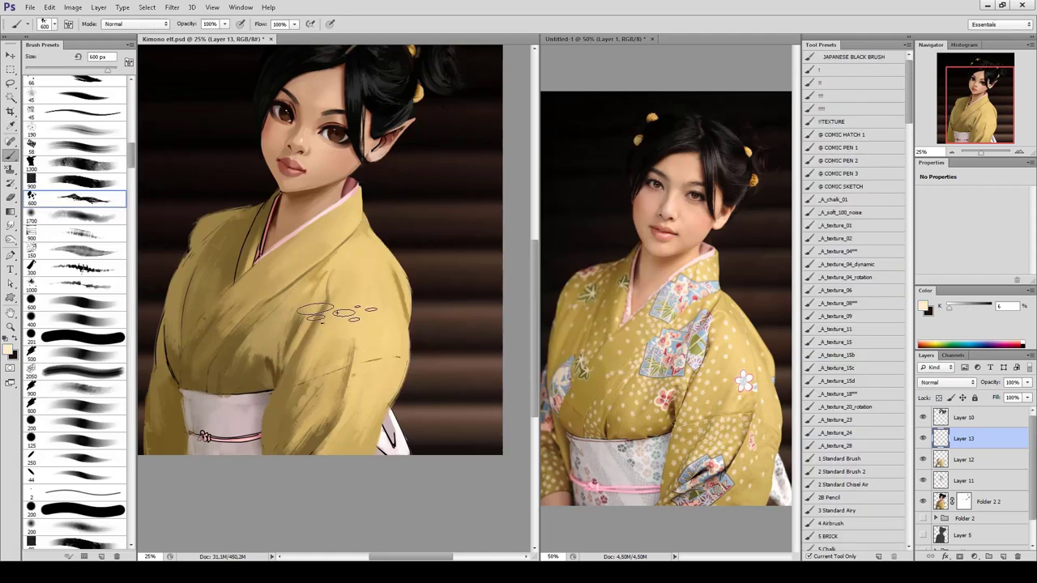
pyautogui.press('[')
pyautogui.press('[')
pyautogui.press('[')
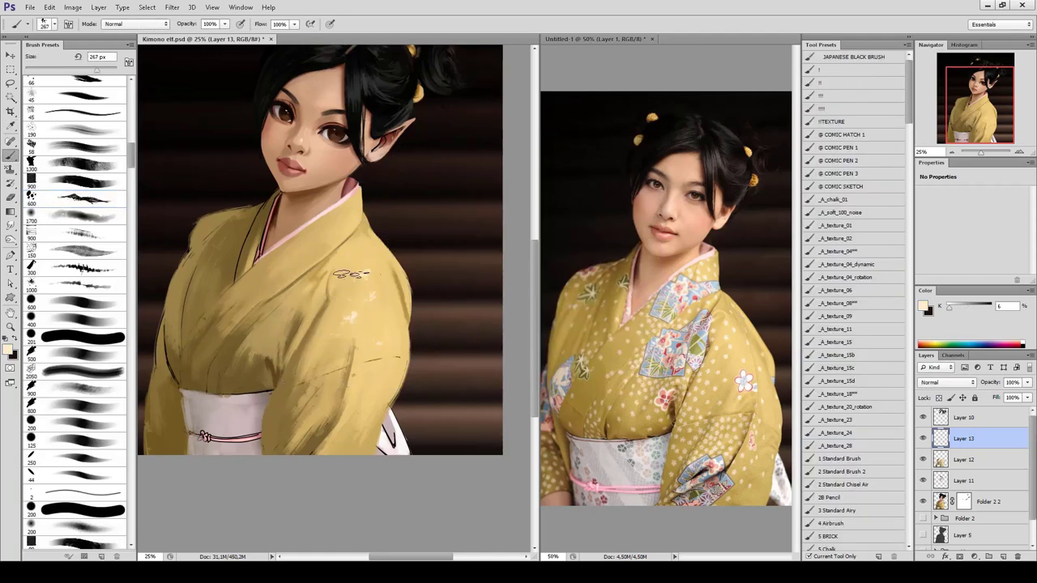
pyautogui.press('[')
pyautogui.press('[')
# Dab light peach dots across the right sleeve and along the lower sleeve.
pyautogui.click(353, 275)
pyautogui.click(334, 330)
pyautogui.click(372, 344)
pyautogui.click(319, 352)
pyautogui.click(295, 373)
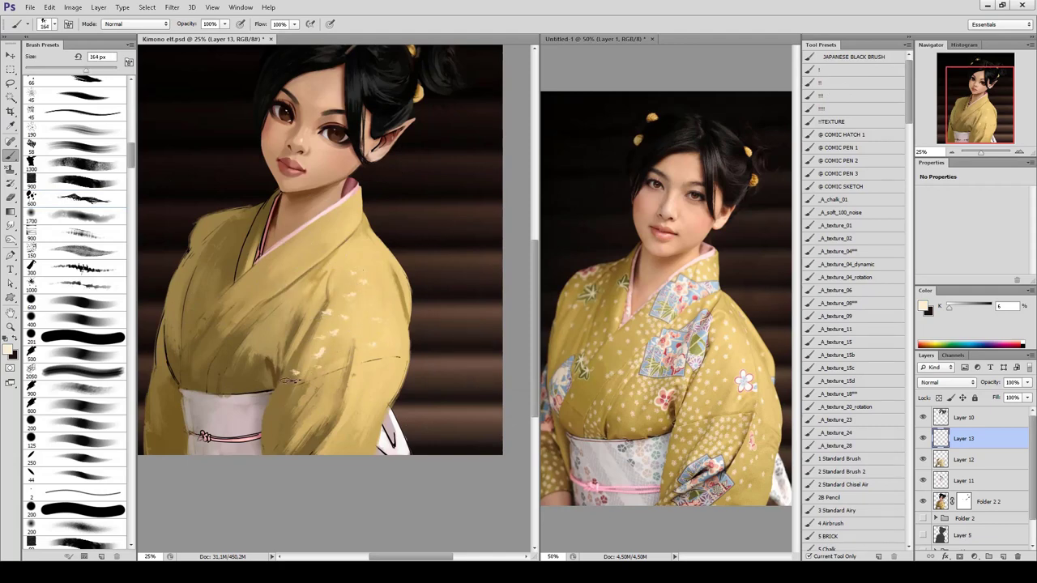
pyautogui.click(284, 420)
pyautogui.click(304, 357)
pyautogui.click(307, 394)
pyautogui.click(299, 437)
pyautogui.click(374, 377)
pyautogui.click(361, 399)
# With a smaller brush, dab light dots near the collar and upper chest.
pyautogui.press('[')
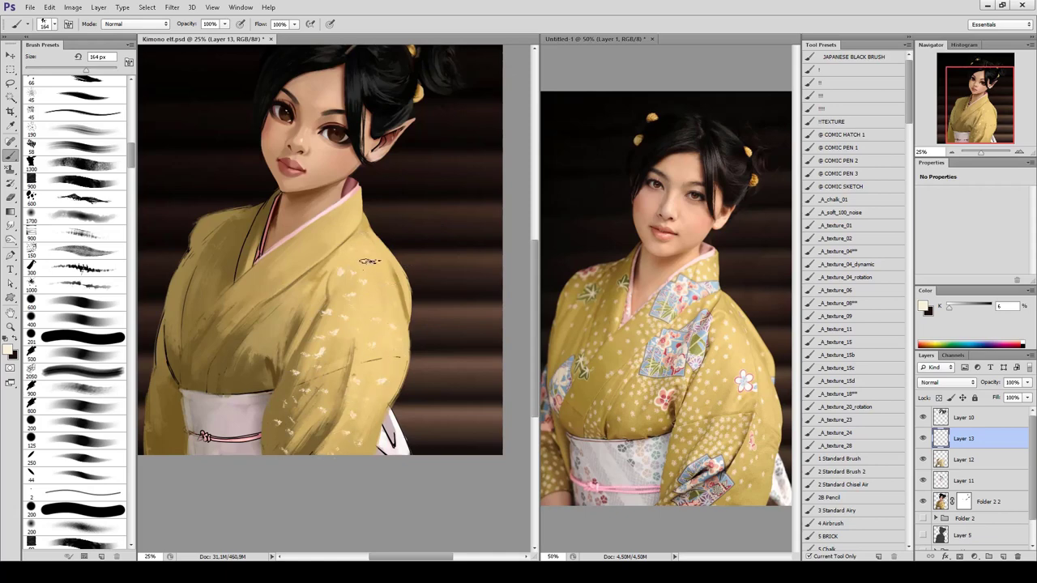
pyautogui.click(343, 229)
pyautogui.click(317, 243)
pyautogui.click(332, 247)
pyautogui.click(349, 219)
# Dab light dots on the kimono chest in a slightly darker light colour.
pyautogui.click(8, 350)
pyautogui.click(621, 229)
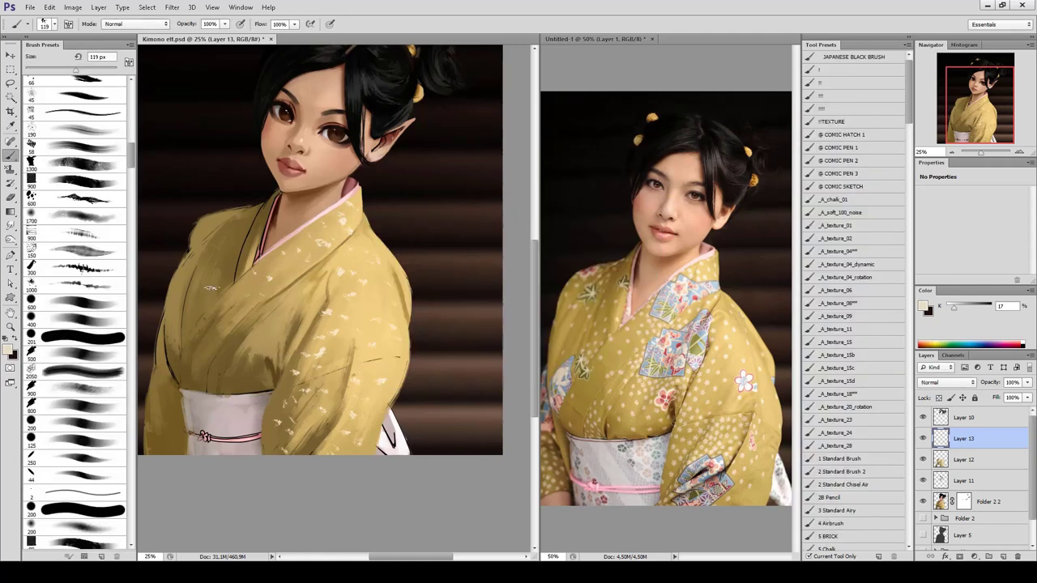
pyautogui.click(266, 345)
pyautogui.click(228, 353)
pyautogui.click(245, 378)
pyautogui.click(276, 339)
# Switch to a beige colour and sample darker olive and lighter kimono tones.
pyautogui.click(8, 350)
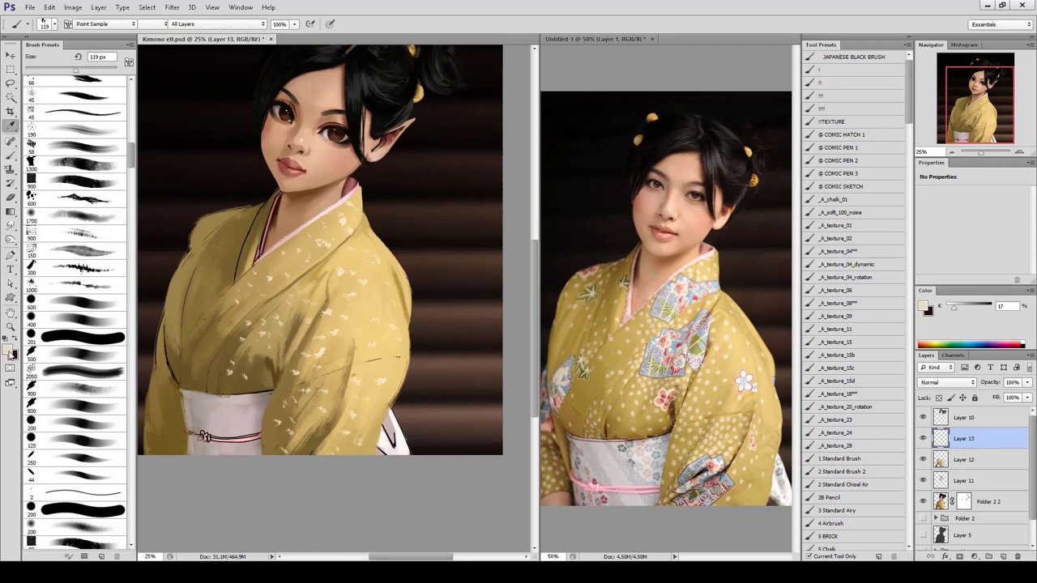
pyautogui.click(592, 234)
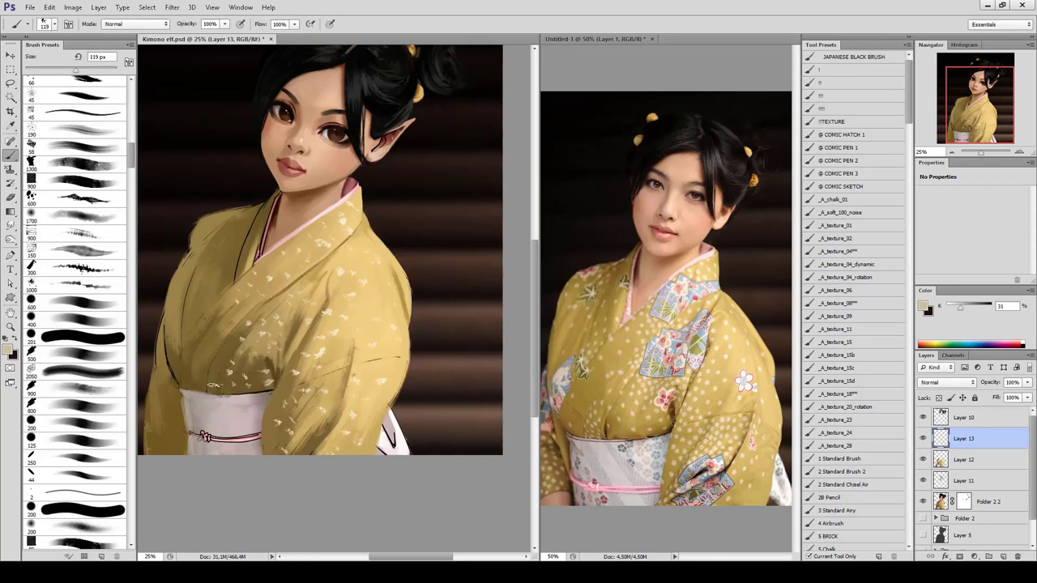
pyautogui.keyDown('alt'); pyautogui.click(268, 380); pyautogui.keyUp('alt')
pyautogui.keyDown('alt'); pyautogui.click(238, 380); pyautogui.keyUp('alt')
pyautogui.click(9, 349)
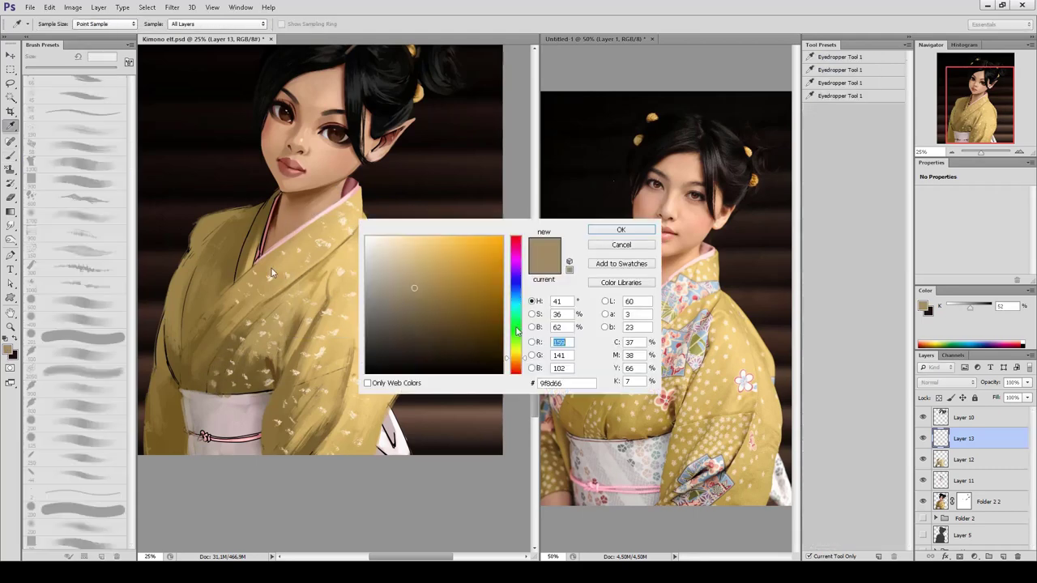
# Paint a light-blue patch on the kimono collar.
pyautogui.moveTo(516, 331); pyautogui.dragTo(516, 296)
pyautogui.moveTo(416, 282); pyautogui.dragTo(391, 259)
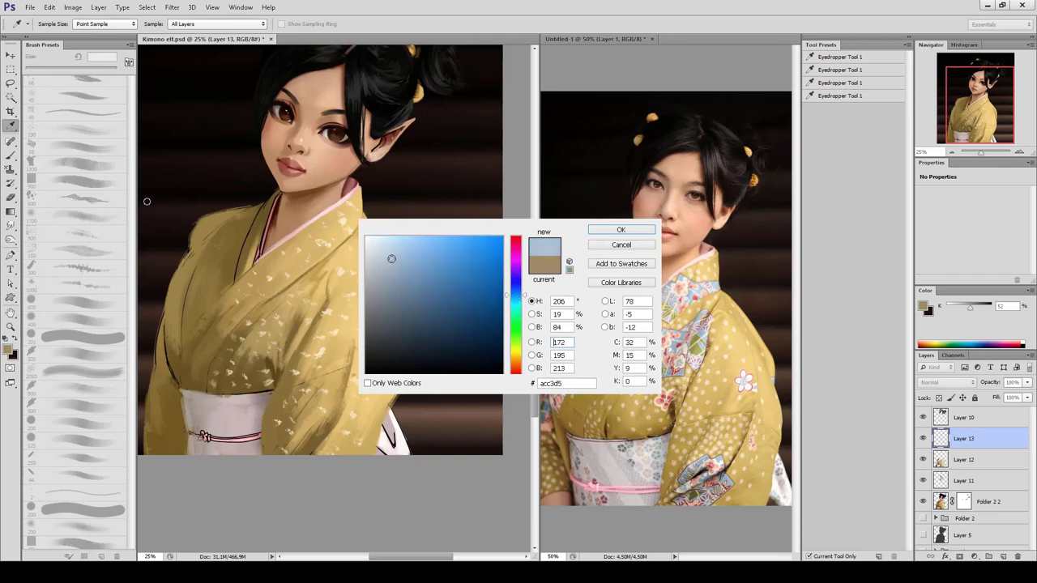
pyautogui.press('Return')
pyautogui.press('b')
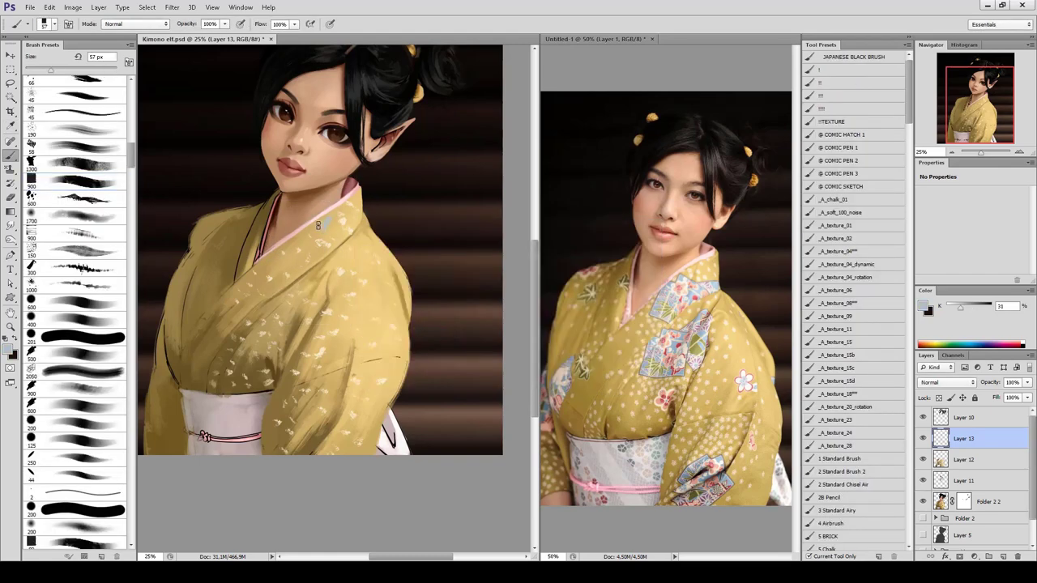
pyautogui.moveTo(342, 225)
pyautogui.mouseDown()
pyautogui.moveTo(363, 217)
pyautogui.moveTo(345, 237)
pyautogui.mouseUp()
# Darken the patch's lower-left edge in grey-blue, then sample tan and pale blue-white tones.
pyautogui.click(8, 349)
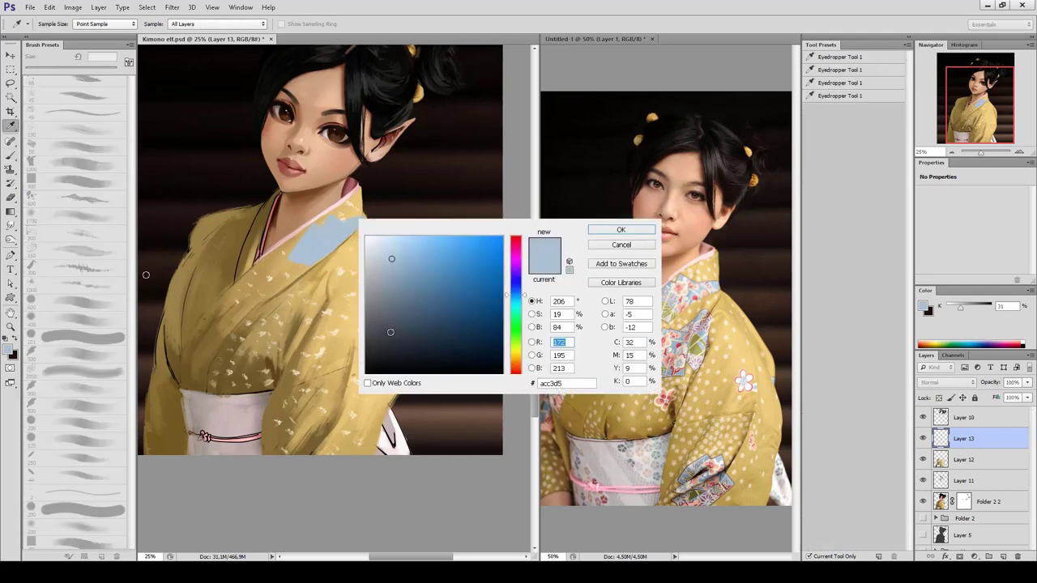
pyautogui.click(388, 312)
pyautogui.press('Return')
pyautogui.press('[')
pyautogui.press('[')
pyautogui.press('[')
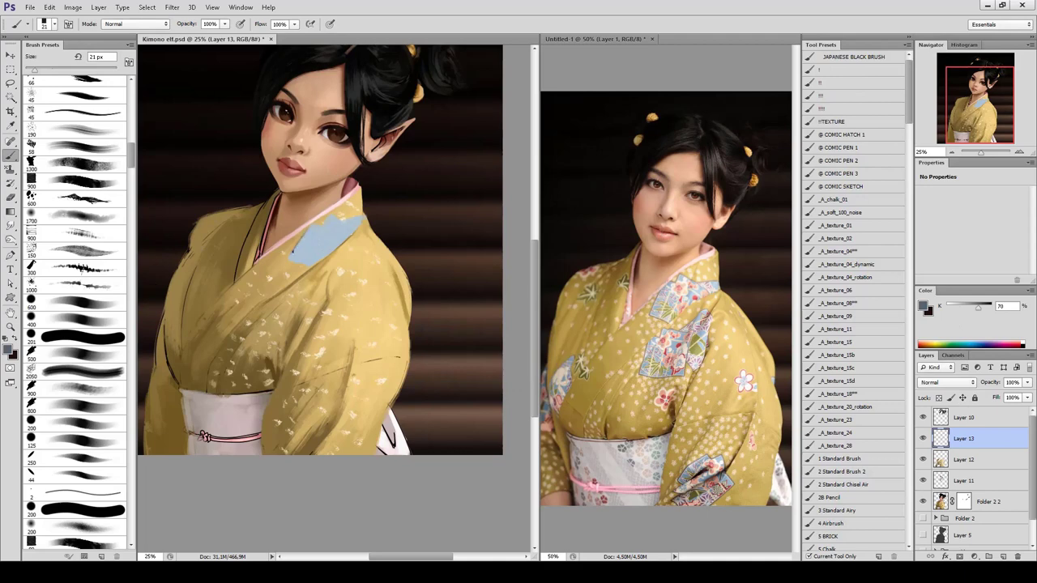
pyautogui.moveTo(308, 259); pyautogui.dragTo(291, 265)
pyautogui.keyDown('alt'); pyautogui.click(344, 268); pyautogui.keyUp('alt')
pyautogui.keyDown('alt'); pyautogui.click(311, 241); pyautogui.keyUp('alt')
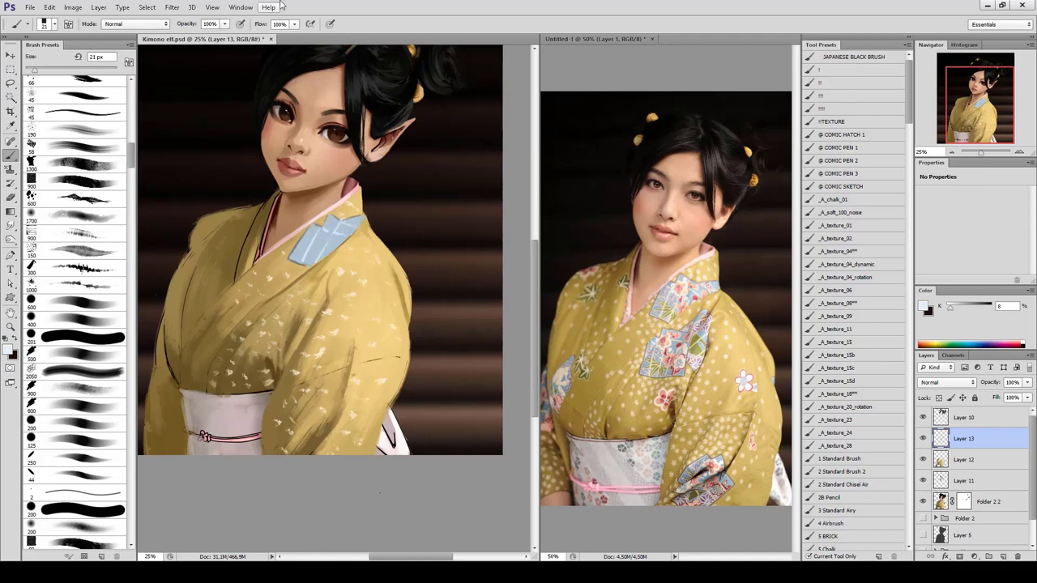
# Burn the patch's lower part (Midtones) and dodge highlights on the blue collar patch.
pyautogui.press('o')
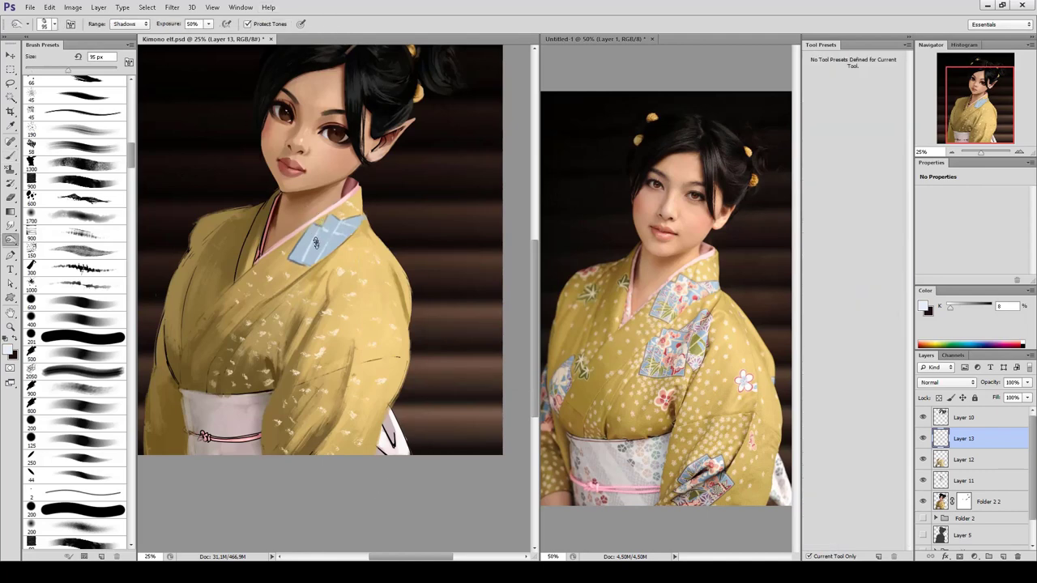
pyautogui.hotkey('alt', 'shift', 'm')
pyautogui.moveTo(314, 231); pyautogui.dragTo(308, 254)
pyautogui.press(']')
pyautogui.hotkey('shift', 'o')
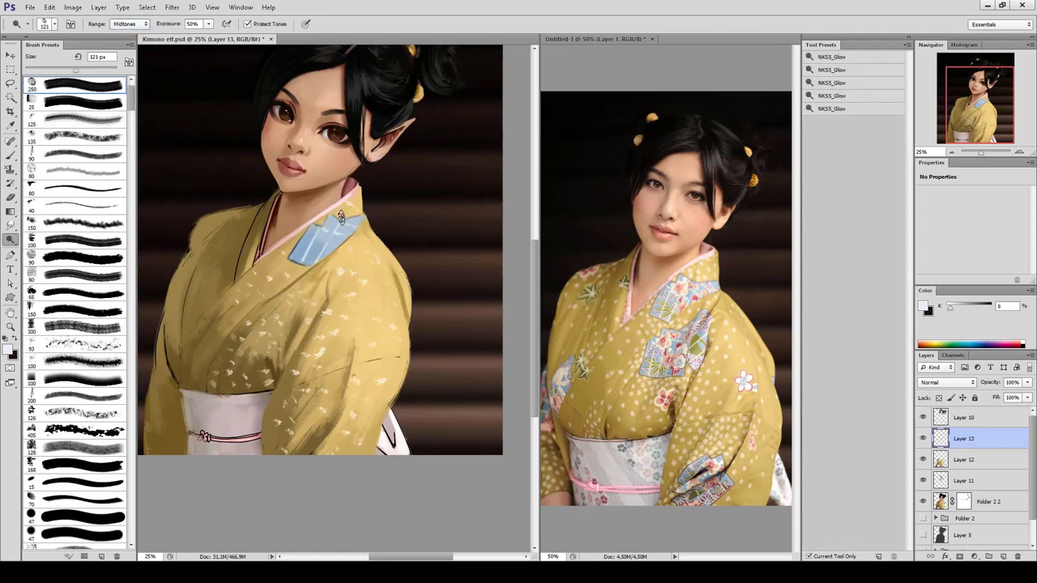
pyautogui.moveTo(349, 225); pyautogui.dragTo(308, 251)
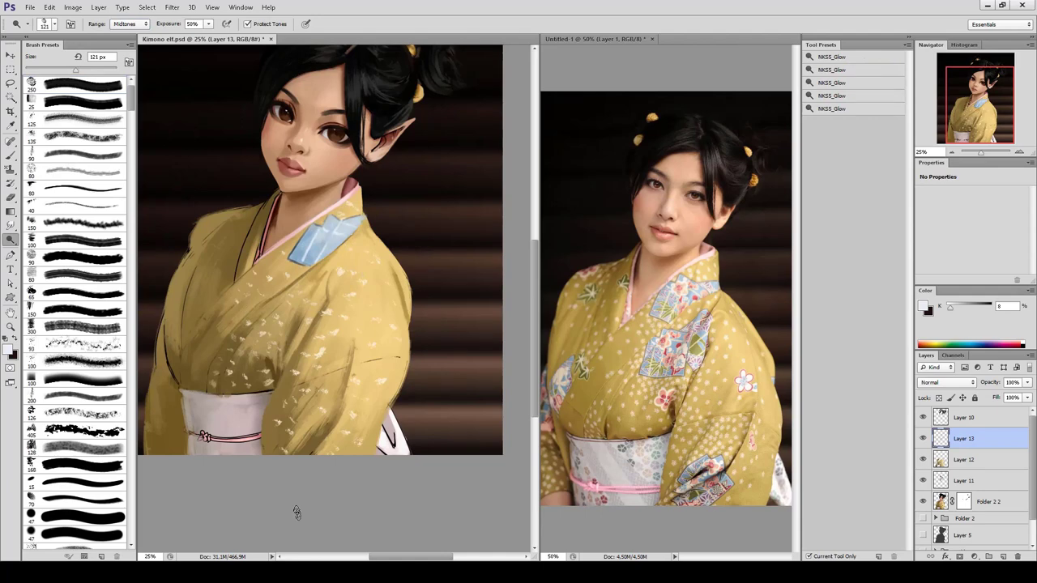
pyautogui.hotkey('ctrl', '-')
pyautogui.hotkey('ctrl', '+')
pyautogui.hotkey('ctrl', '+')
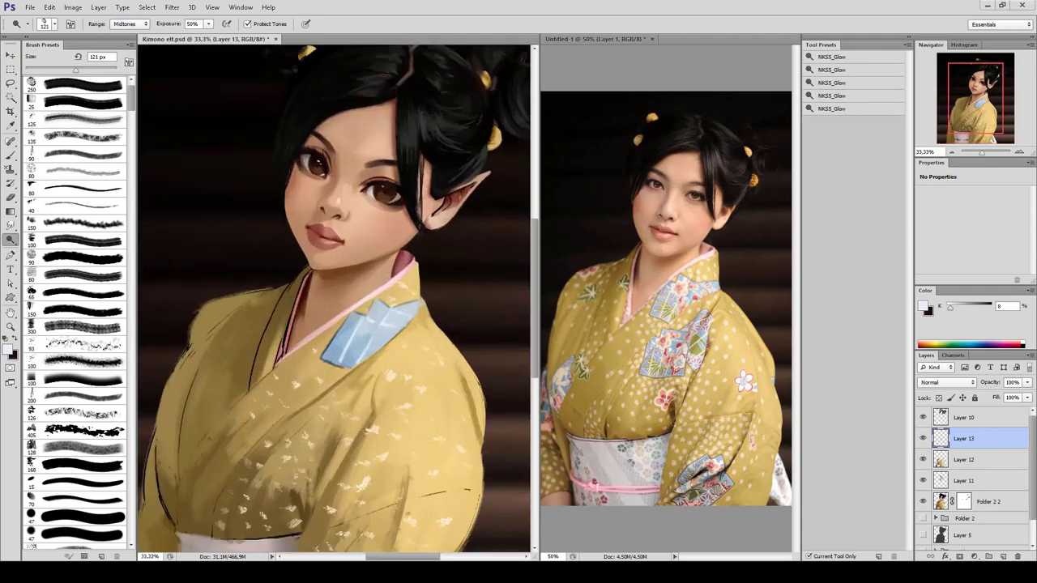
pyautogui.press('z')
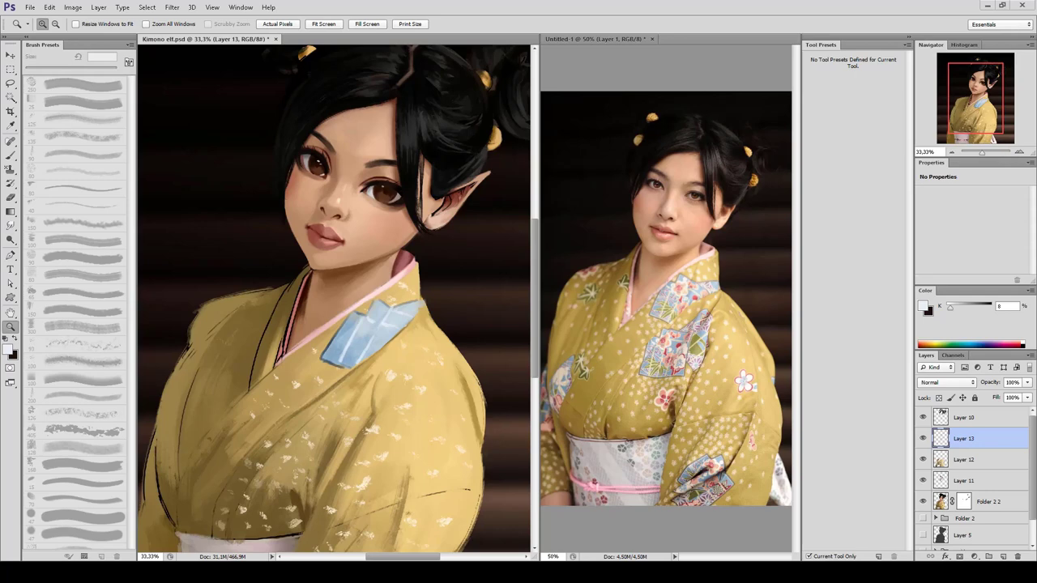
# Select the Dodge tool, mirror the canvas to check proportions, and shrink the 168 px brush.
pyautogui.press('o')
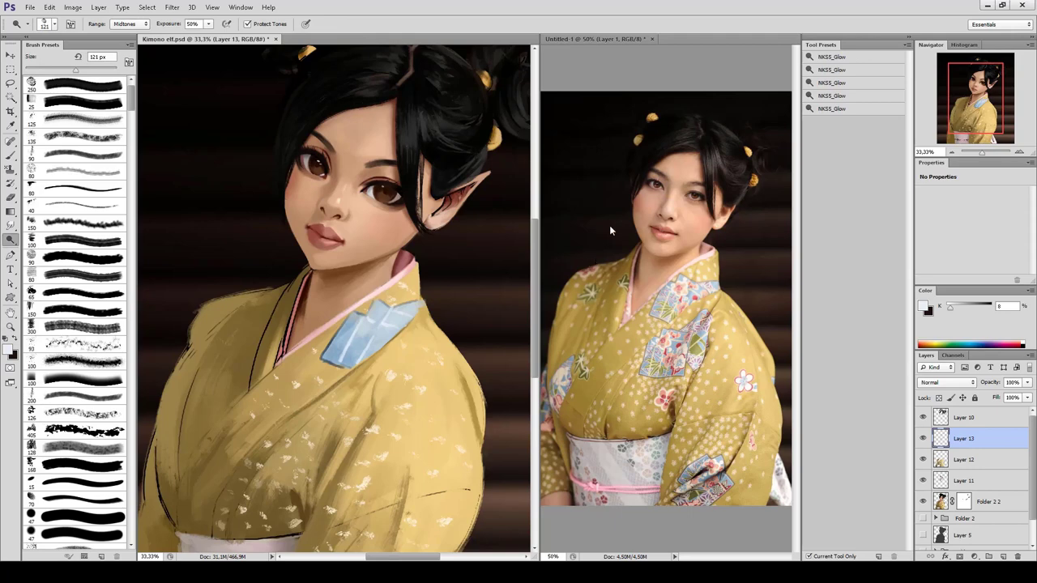
pyautogui.hotkey('ctrl', 'shift', 'h')
pyautogui.hotkey('alt', '[')
pyautogui.hotkey('alt', '[')
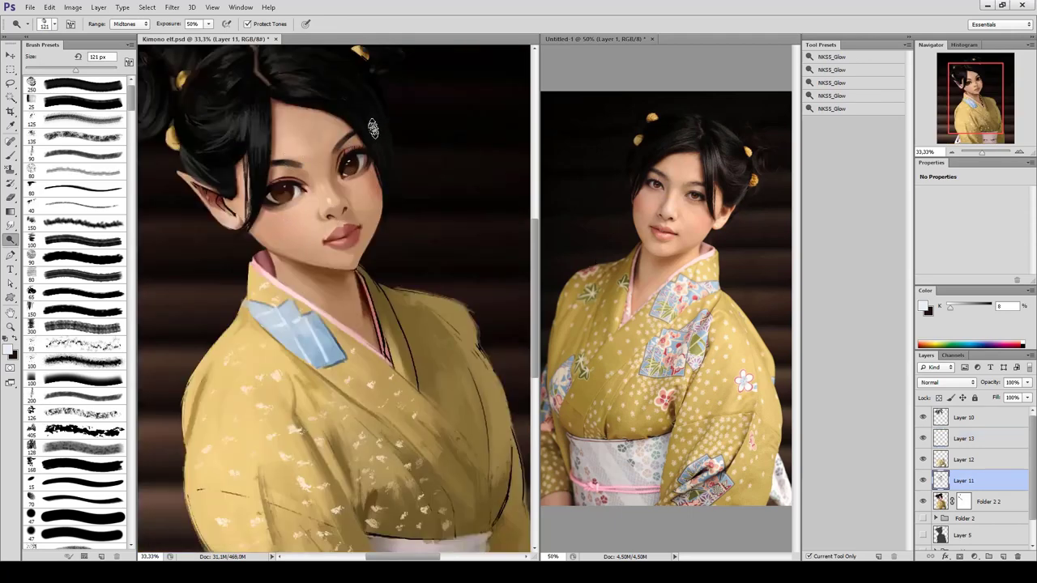
pyautogui.click(47, 465)
pyautogui.press('[')
pyautogui.press('[')
pyautogui.press('[')
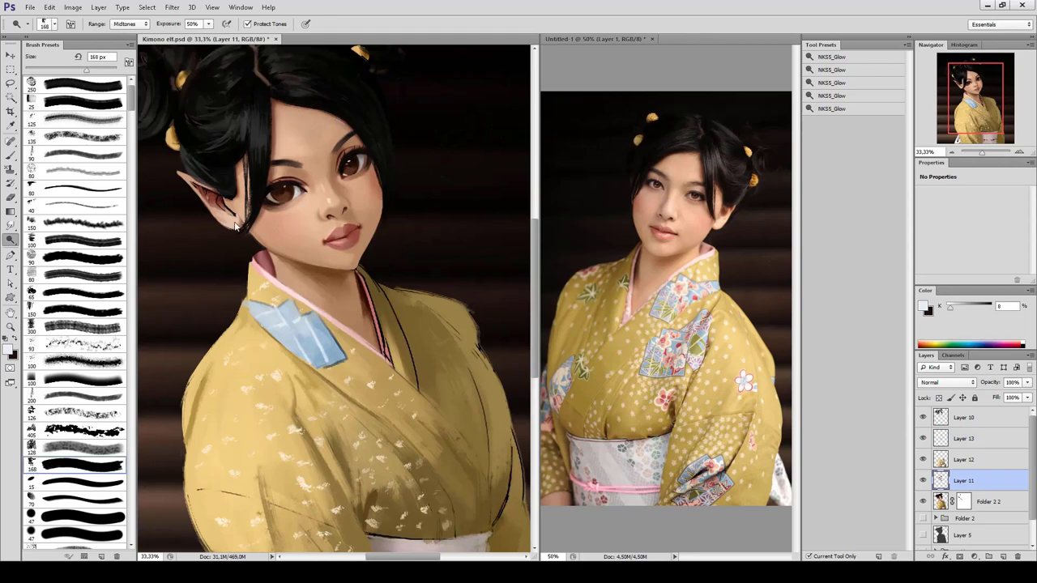
# With the Brush on Layer 11, sample skin, pink and dark red tones, then flip back.
pyautogui.press('b')
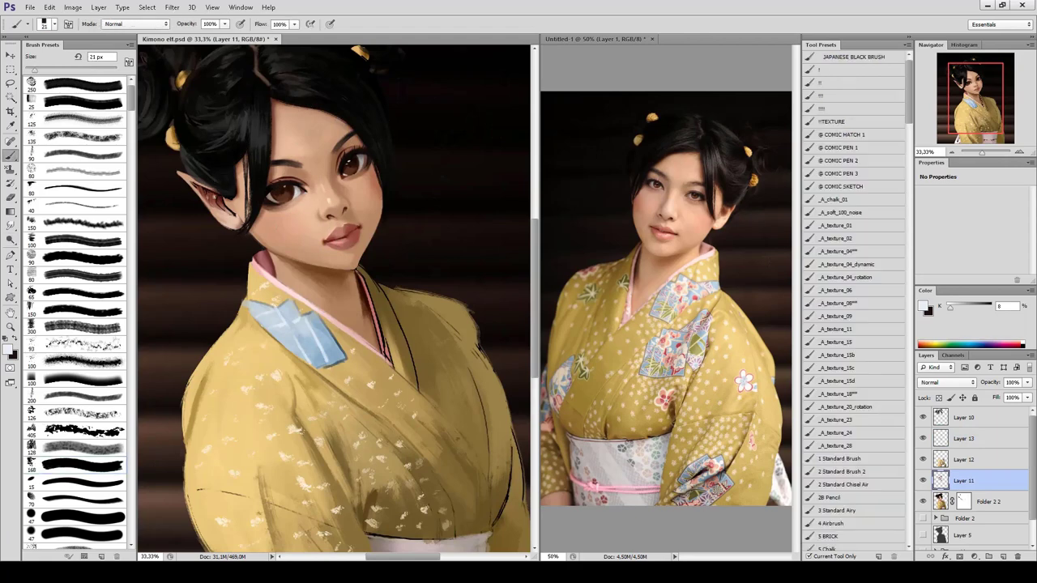
pyautogui.keyDown('alt'); pyautogui.click(219, 193); pyautogui.keyUp('alt')
pyautogui.keyDown('alt'); pyautogui.click(186, 171); pyautogui.keyUp('alt')
pyautogui.keyDown('alt'); pyautogui.click(229, 207); pyautogui.keyUp('alt')
pyautogui.keyDown('alt'); pyautogui.click(228, 214); pyautogui.keyUp('alt')
pyautogui.keyDown('alt'); pyautogui.click(241, 222); pyautogui.keyUp('alt')
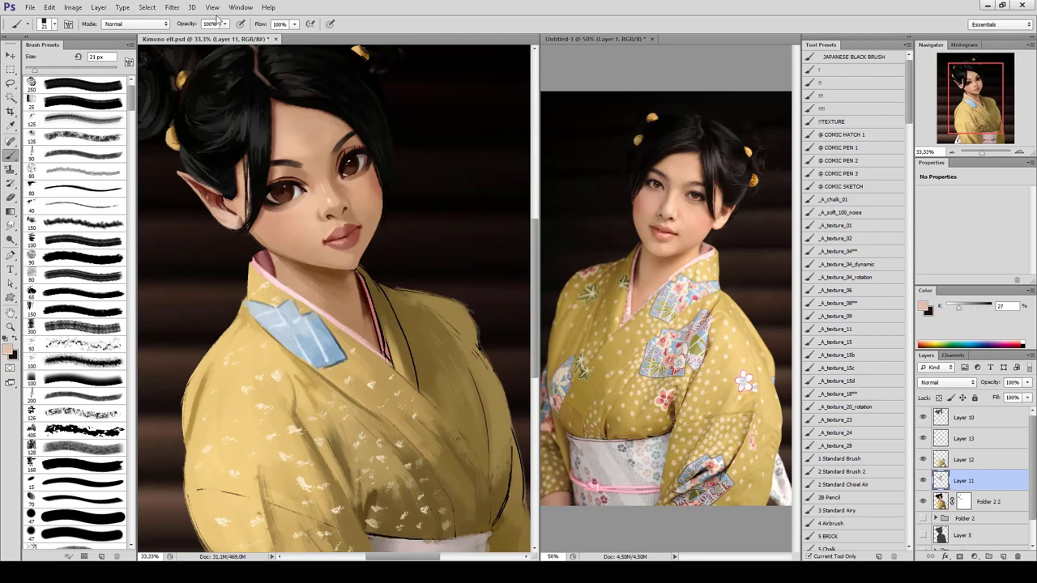
pyautogui.press('h')
pyautogui.keyDown('alt'); pyautogui.click(312, 231); pyautogui.keyUp('alt')
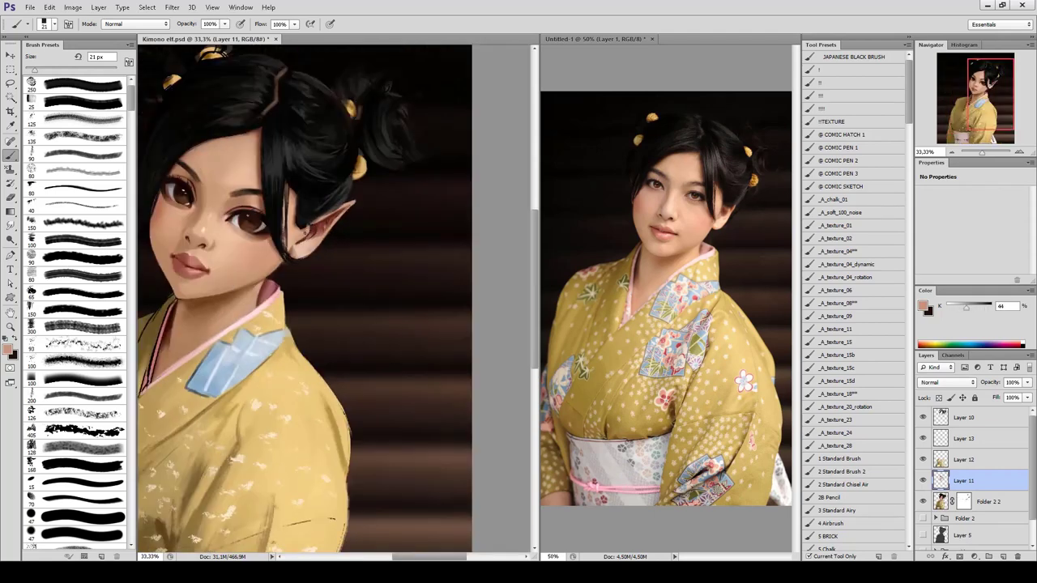
# Sample dark, brown and skin tones around the pointed ear, shrinking the brush to 54 px.
pyautogui.keyDown('alt'); pyautogui.click(311, 226); pyautogui.keyUp('alt')
pyautogui.keyDown('alt'); pyautogui.click(312, 226); pyautogui.keyUp('alt')
pyautogui.keyDown('alt'); pyautogui.click(311, 226); pyautogui.keyUp('alt')
pyautogui.press('[')
pyautogui.keyDown('alt'); pyautogui.click(312, 233); pyautogui.keyUp('alt')
pyautogui.keyDown('alt'); pyautogui.click(308, 235); pyautogui.keyUp('alt')
pyautogui.keyDown('alt'); pyautogui.click(308, 232); pyautogui.keyUp('alt')
pyautogui.keyDown('alt'); pyautogui.click(304, 237); pyautogui.keyUp('alt')
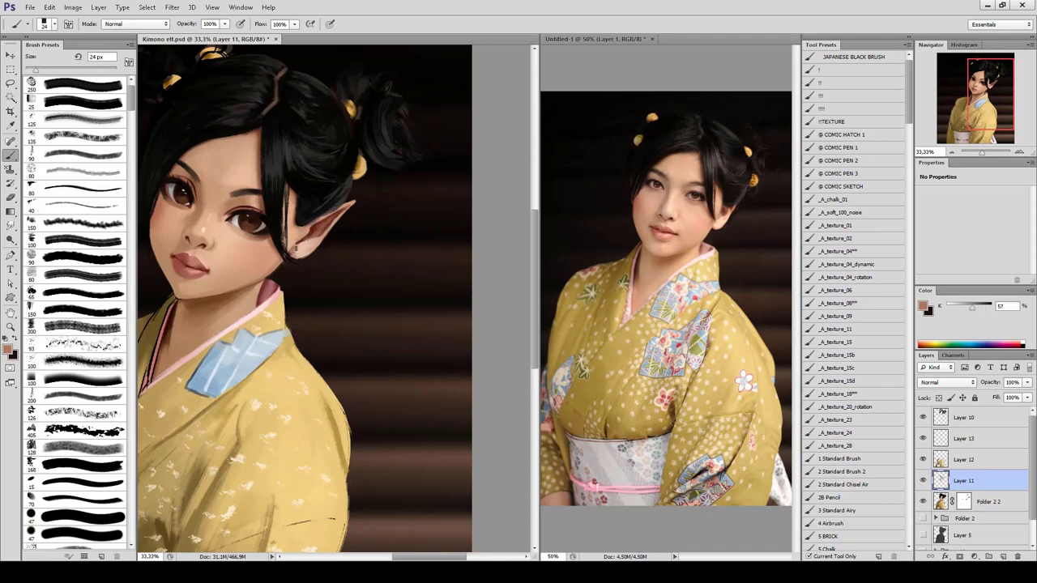
pyautogui.keyDown('alt'); pyautogui.click(305, 249); pyautogui.keyUp('alt')
pyautogui.press('[')
pyautogui.press('[')
pyautogui.press('[')
# Zoom on the collar and face to sample dark brown, light skin and hair tones.
pyautogui.moveTo(469, 45); pyautogui.dragTo(225, 279)
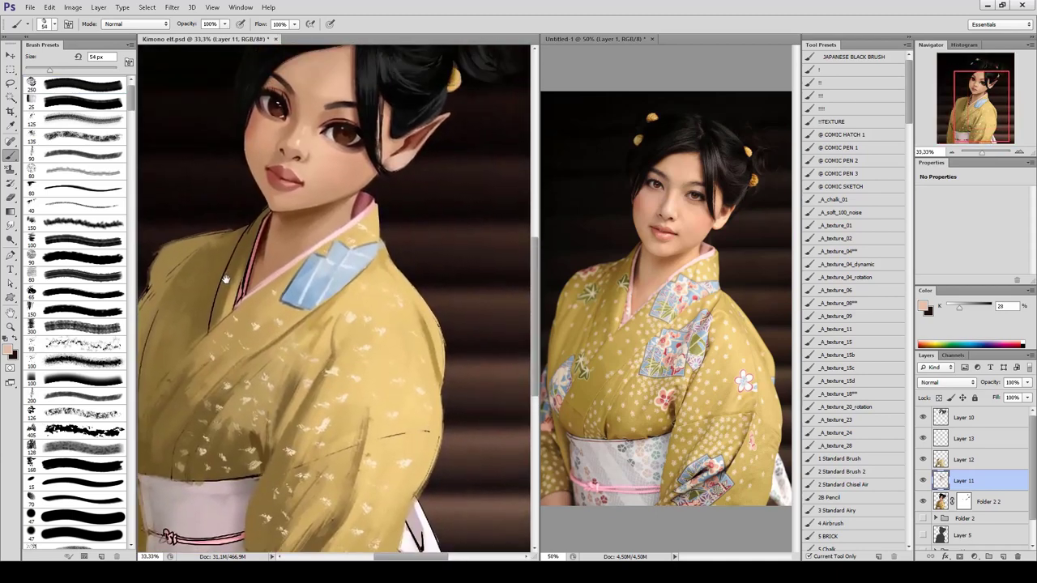
pyautogui.hotkey('ctrl', '+')
pyautogui.keyDown('alt'); pyautogui.click(253, 233); pyautogui.keyUp('alt')
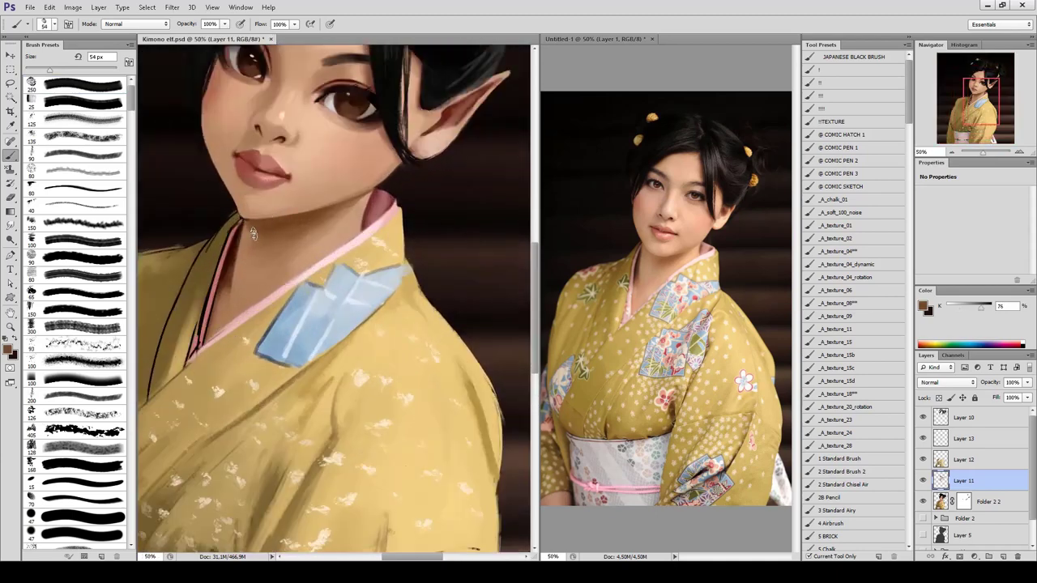
pyautogui.hotkey('ctrl', '-')
pyautogui.hotkey('ctrl', '-')
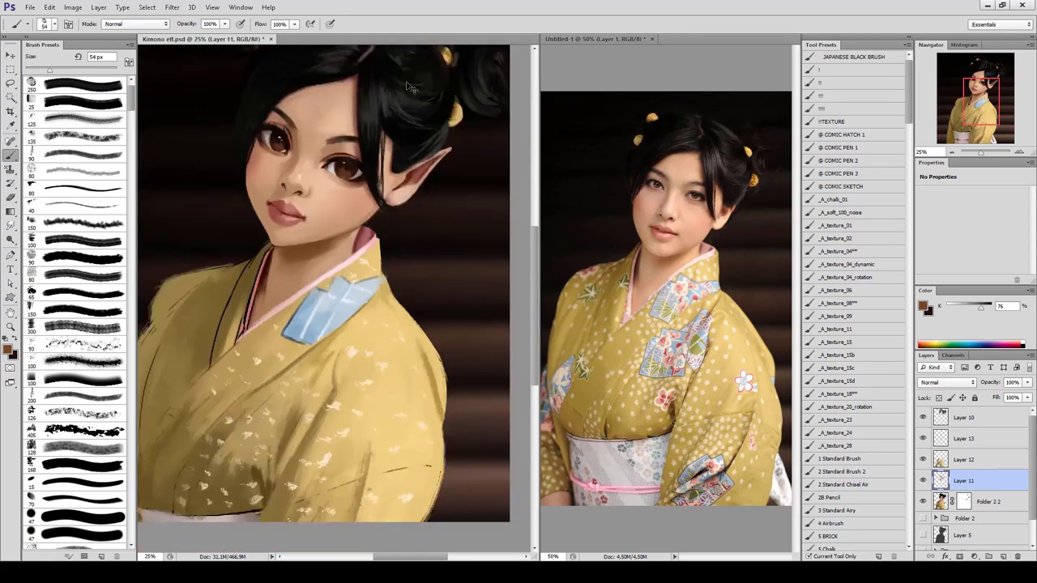
pyautogui.hotkey('ctrl', '+')
pyautogui.hotkey('ctrl', '+')
pyautogui.keyDown('alt'); pyautogui.click(290, 153); pyautogui.keyUp('alt')
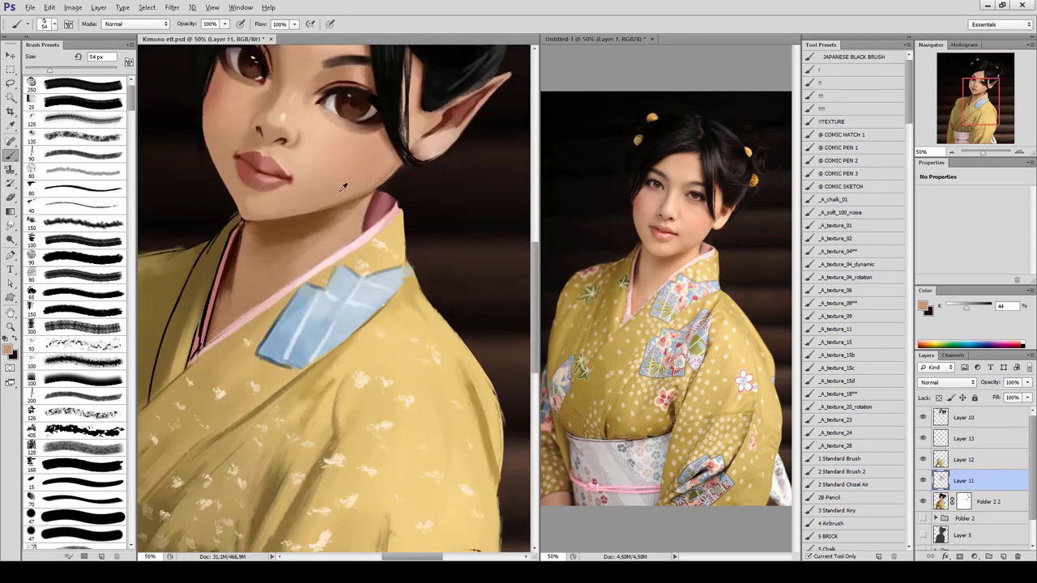
pyautogui.hotkey('ctrl', '-')
pyautogui.hotkey('ctrl', '-')
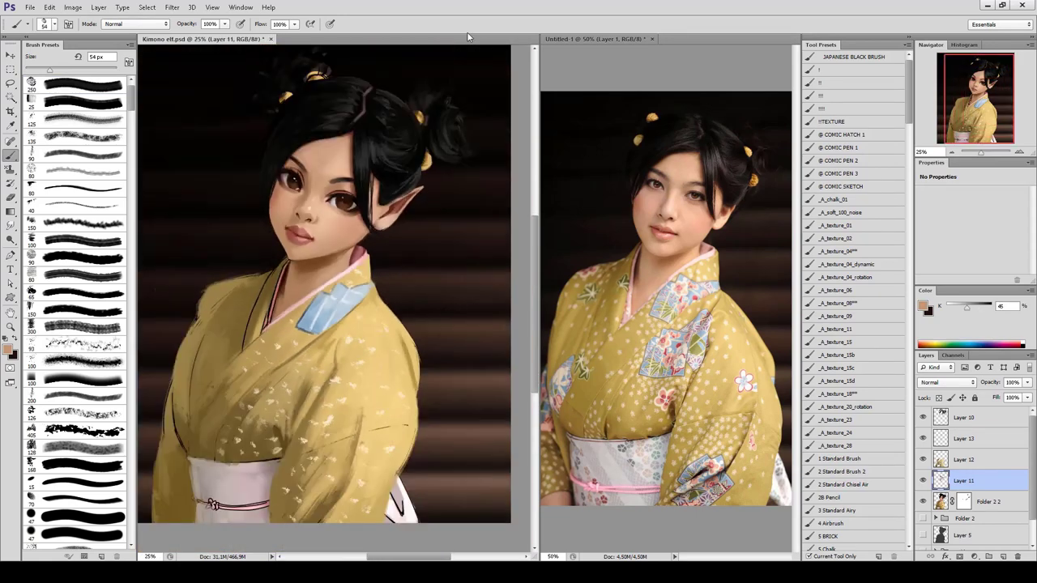
pyautogui.press('[')
pyautogui.keyDown('alt'); pyautogui.click(744, 228); pyautogui.keyUp('alt')
# On Layer 10, review the whole painting, head and collar, then take a 150 px brush on Layer 12.
pyautogui.click(964, 418)
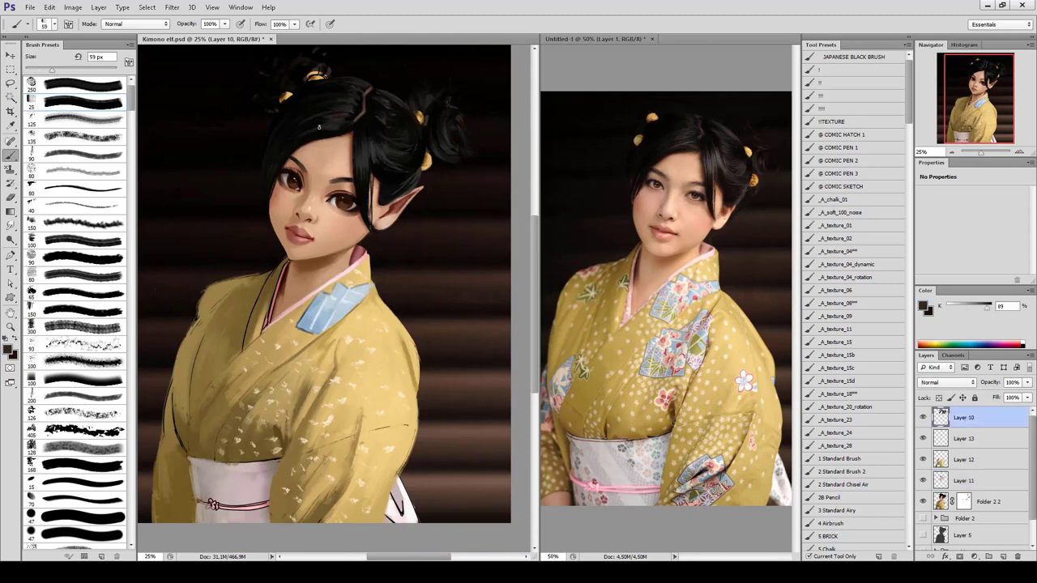
pyautogui.hotkey('ctrl', '-')
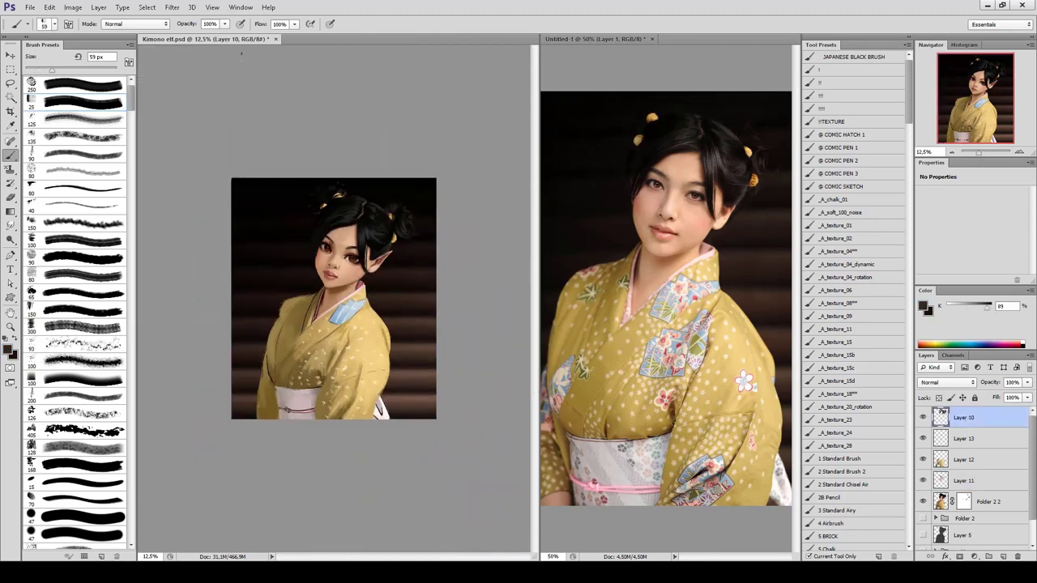
pyautogui.hotkey('ctrl', '+')
pyautogui.moveTo(309, 134); pyautogui.dragTo(293, 225)
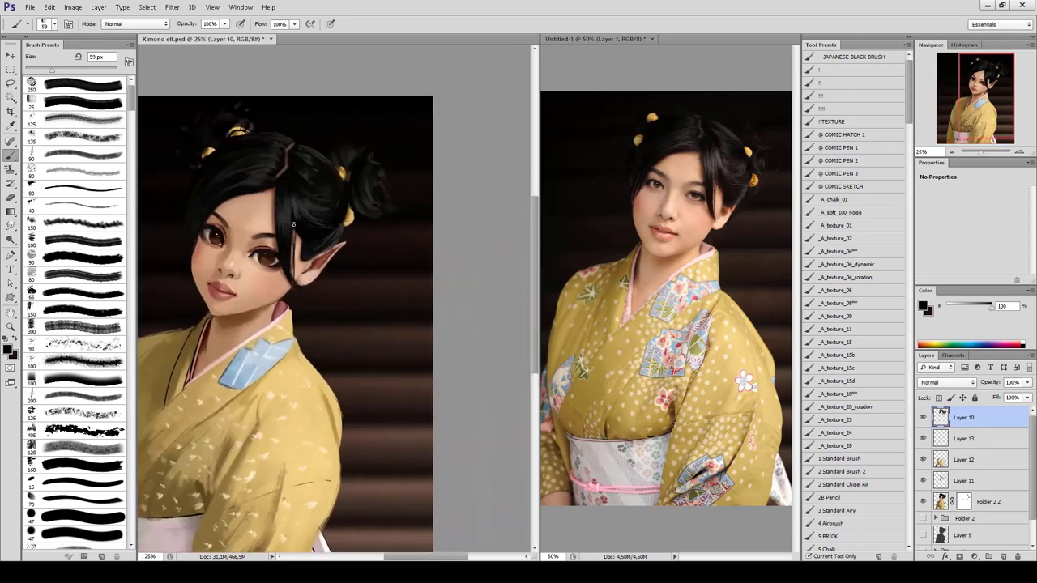
pyautogui.hotkey('ctrl', '+')
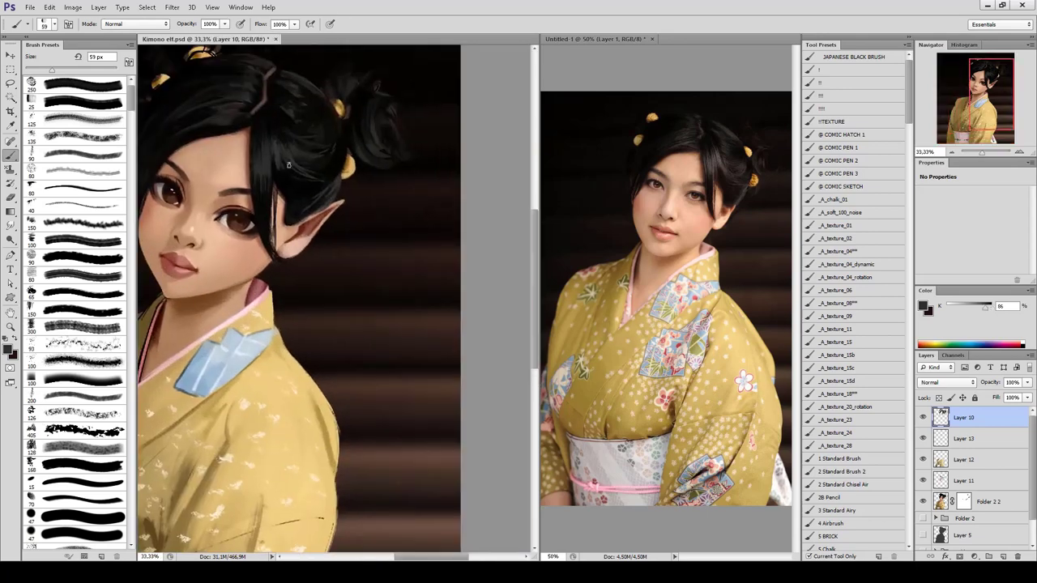
pyautogui.hotkey('ctrl', '-')
pyautogui.hotkey('ctrl', '-')
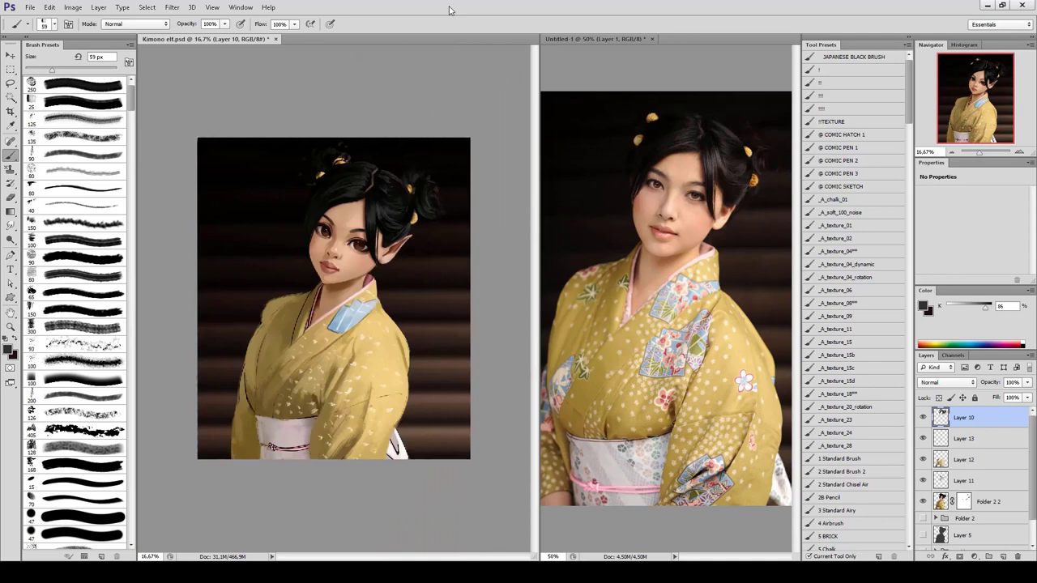
pyautogui.hotkey('ctrl', '+')
pyautogui.hotkey('ctrl', '+')
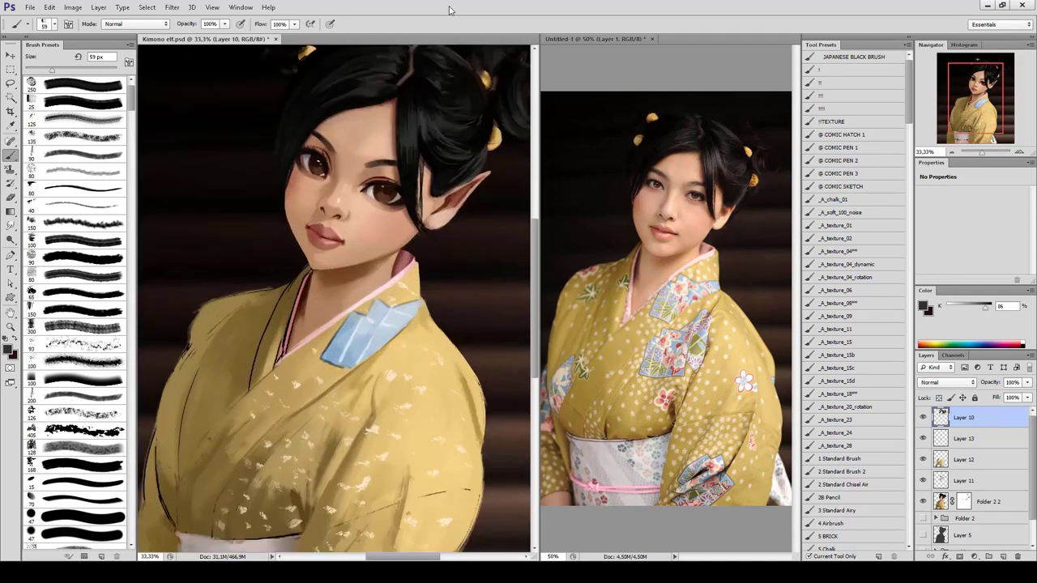
pyautogui.moveTo(286, 331); pyautogui.dragTo(270, 270)
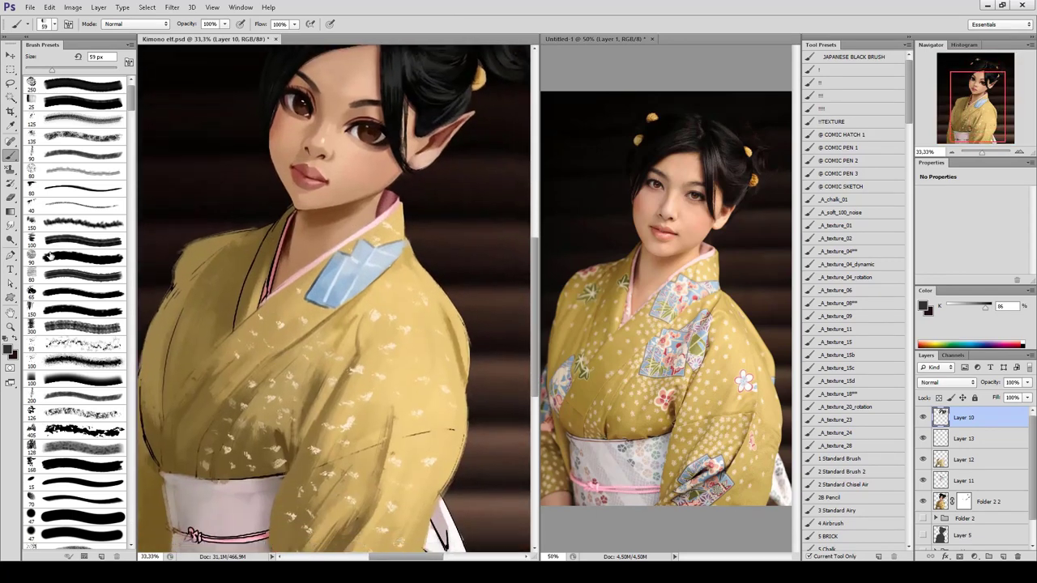
pyautogui.click(47, 312)
pyautogui.click(964, 459)
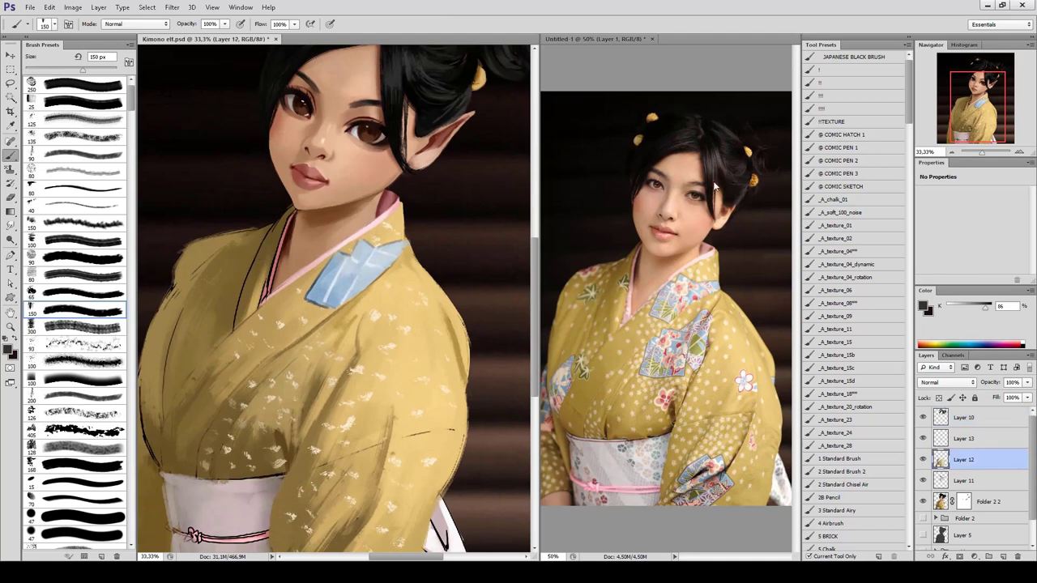
# Sample olive yellow and repaint the shoulder-collar line and left kimono edge in yellow.
pyautogui.moveTo(715, 188); pyautogui.dragTo(777, 165)
pyautogui.keyDown('alt'); pyautogui.click(754, 324); pyautogui.keyUp('alt')
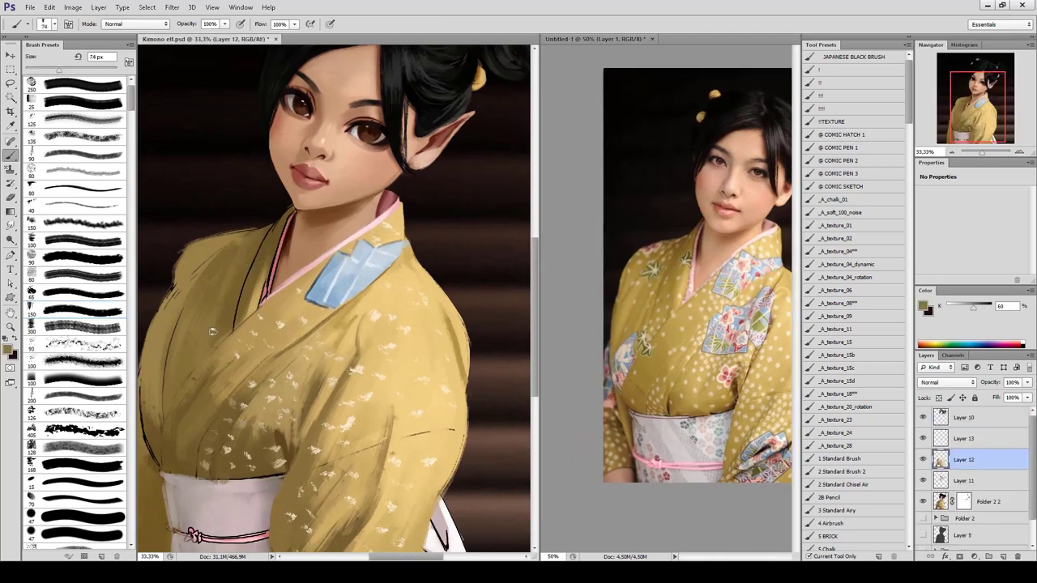
pyautogui.moveTo(243, 314); pyautogui.dragTo(260, 243)
pyautogui.moveTo(227, 342)
pyautogui.mouseDown()
pyautogui.moveTo(261, 304)
pyautogui.moveTo(271, 231)
pyautogui.mouseUp()
pyautogui.keyDown('alt'); pyautogui.click(258, 272); pyautogui.keyUp('alt')
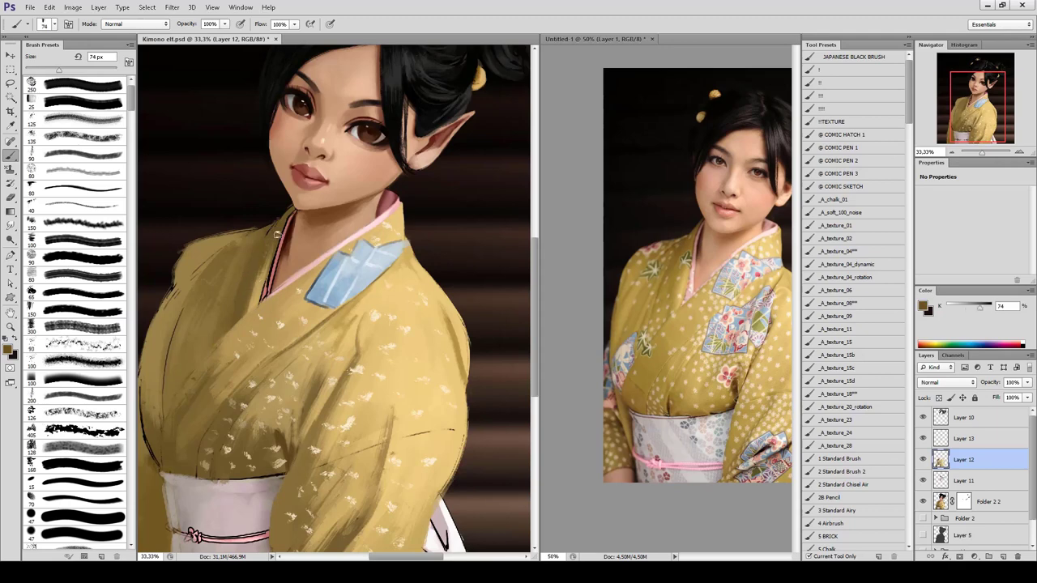
pyautogui.keyDown('alt'); pyautogui.click(221, 253); pyautogui.keyUp('alt')
pyautogui.moveTo(206, 252)
pyautogui.mouseDown()
pyautogui.moveTo(259, 231)
pyautogui.moveTo(180, 269)
pyautogui.mouseUp()
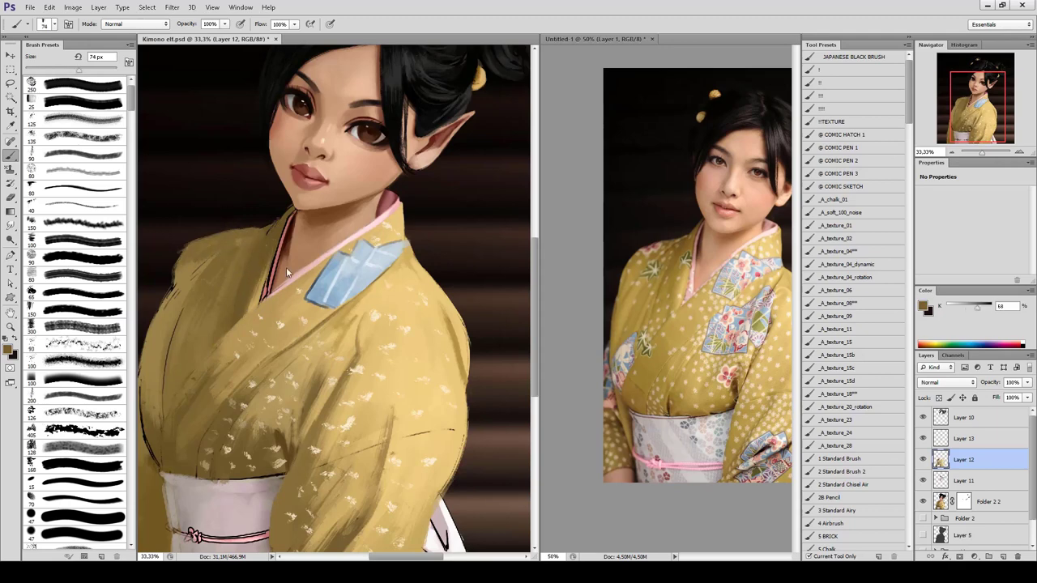
pyautogui.keyDown('alt'); pyautogui.click(194, 275); pyautogui.keyUp('alt')
pyautogui.moveTo(174, 405); pyautogui.dragTo(186, 312)
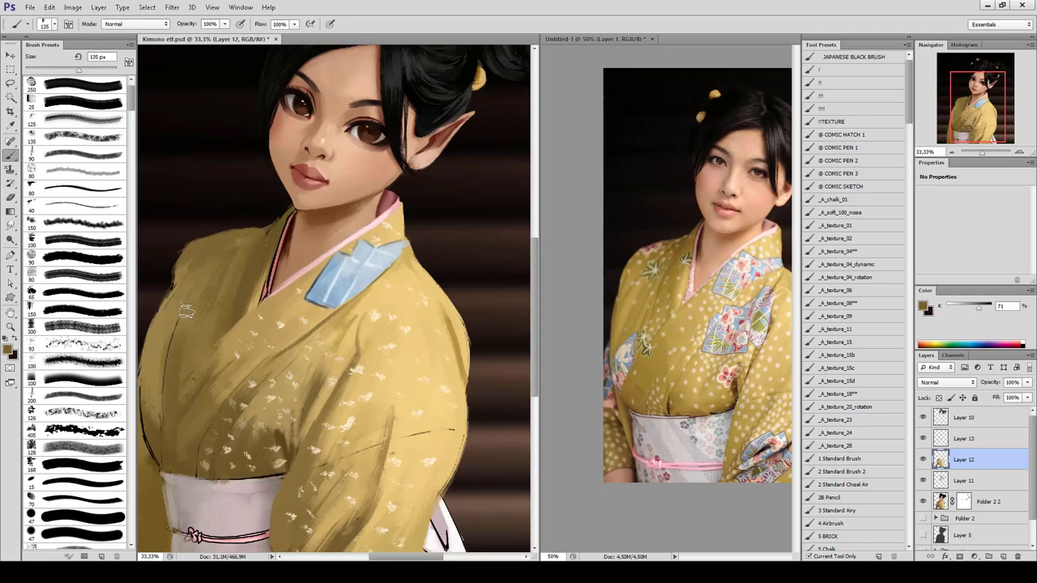
# Zoom out, touch up the left kimono edge, and sample lighter and darker kimono yellows.
pyautogui.hotkey('ctrl', '-')
pyautogui.keyDown('alt'); pyautogui.click(220, 369); pyautogui.keyUp('alt')
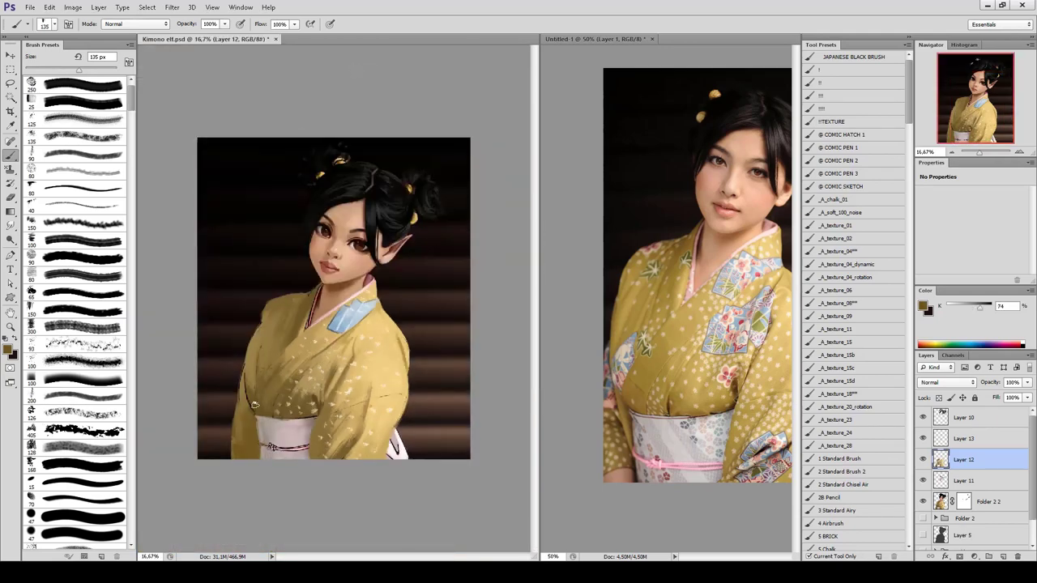
pyautogui.moveTo(252, 361); pyautogui.dragTo(256, 401)
pyautogui.keyDown('alt'); pyautogui.click(257, 339); pyautogui.keyUp('alt')
pyautogui.moveTo(253, 364); pyautogui.dragTo(257, 380)
pyautogui.keyDown('alt'); pyautogui.click(296, 332); pyautogui.keyUp('alt')
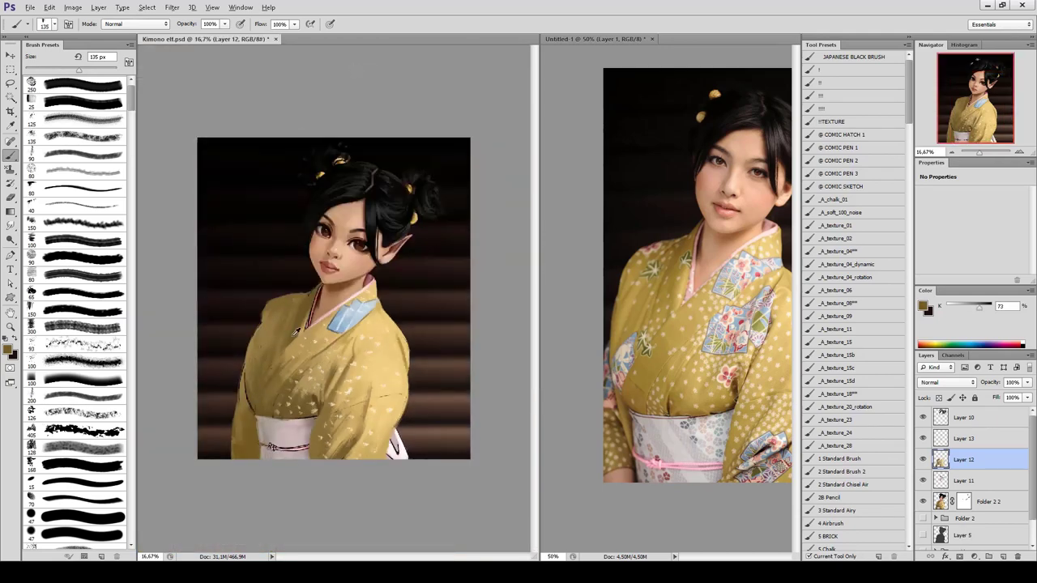
pyautogui.keyDown('alt'); pyautogui.click(258, 394); pyautogui.keyUp('alt')
pyautogui.keyDown('alt'); pyautogui.click(345, 359); pyautogui.keyUp('alt')
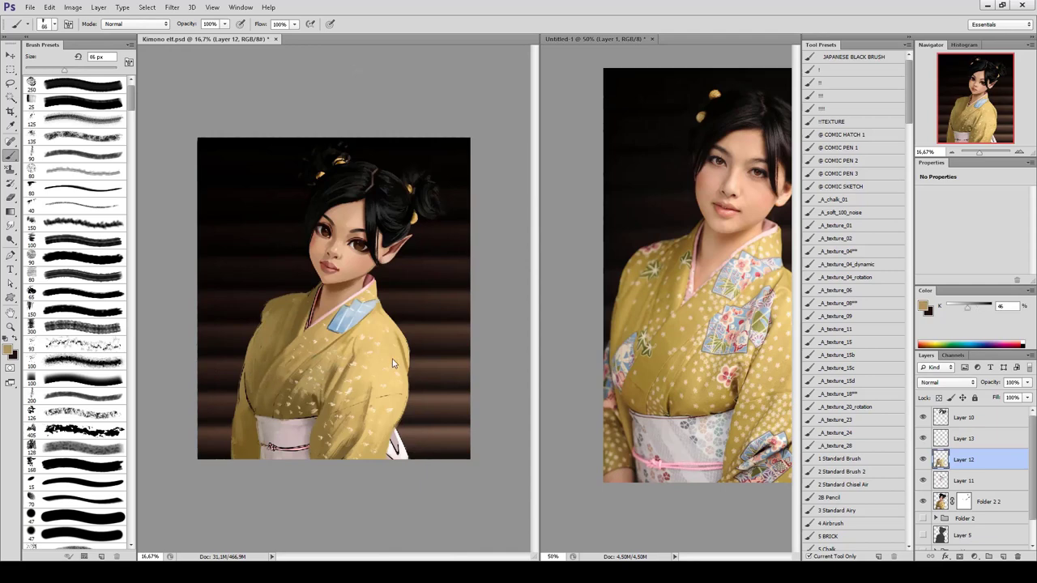
pyautogui.keyDown('alt'); pyautogui.click(277, 368); pyautogui.keyUp('alt')
pyautogui.keyDown('alt'); pyautogui.click(275, 385); pyautogui.keyUp('alt')
pyautogui.keyDown('alt'); pyautogui.click(299, 409); pyautogui.keyUp('alt')
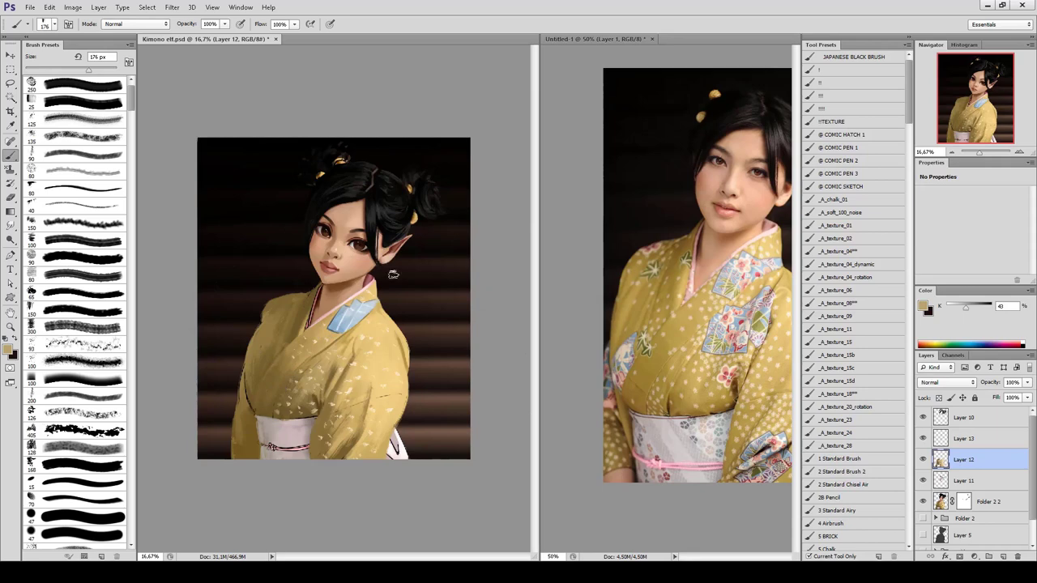
# Sample darker and lighter kimono tans while zooming in and out to check the painting.
pyautogui.hotkey('ctrl', '=')
pyautogui.hotkey('ctrl', '=')
pyautogui.keyDown('alt'); pyautogui.click(288, 332); pyautogui.keyUp('alt')
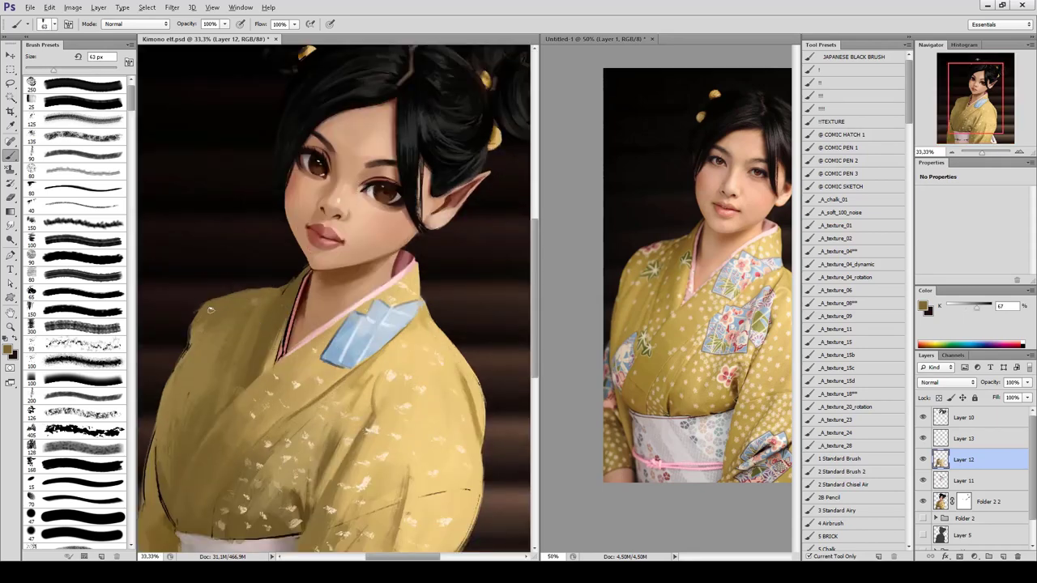
pyautogui.moveTo(182, 444); pyautogui.dragTo(263, 294)
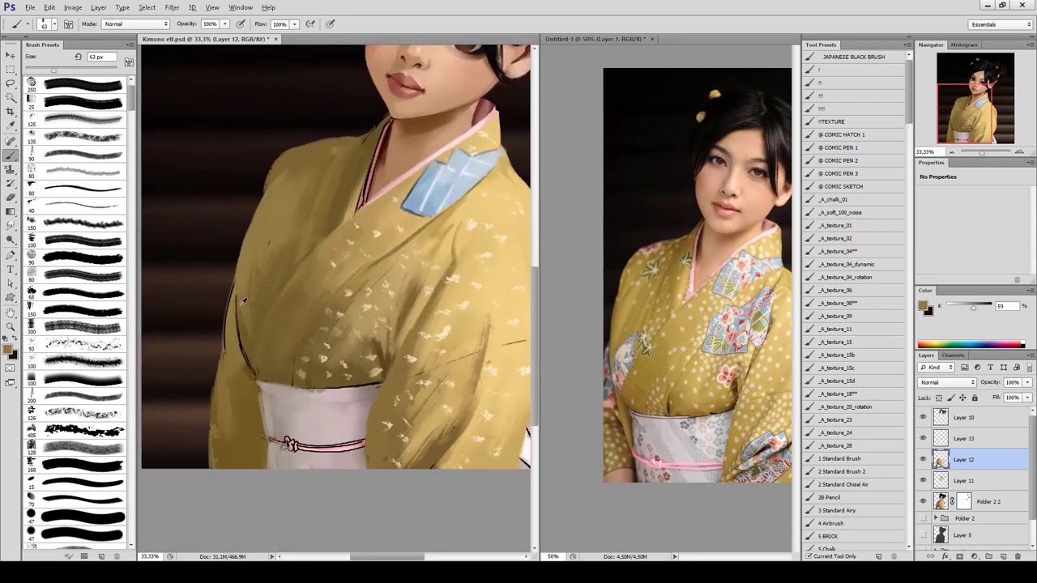
pyautogui.keyDown('alt'); pyautogui.click(227, 360); pyautogui.keyUp('alt')
pyautogui.keyDown('alt'); pyautogui.click(243, 292); pyautogui.keyUp('alt')
pyautogui.hotkey('ctrl', '-')
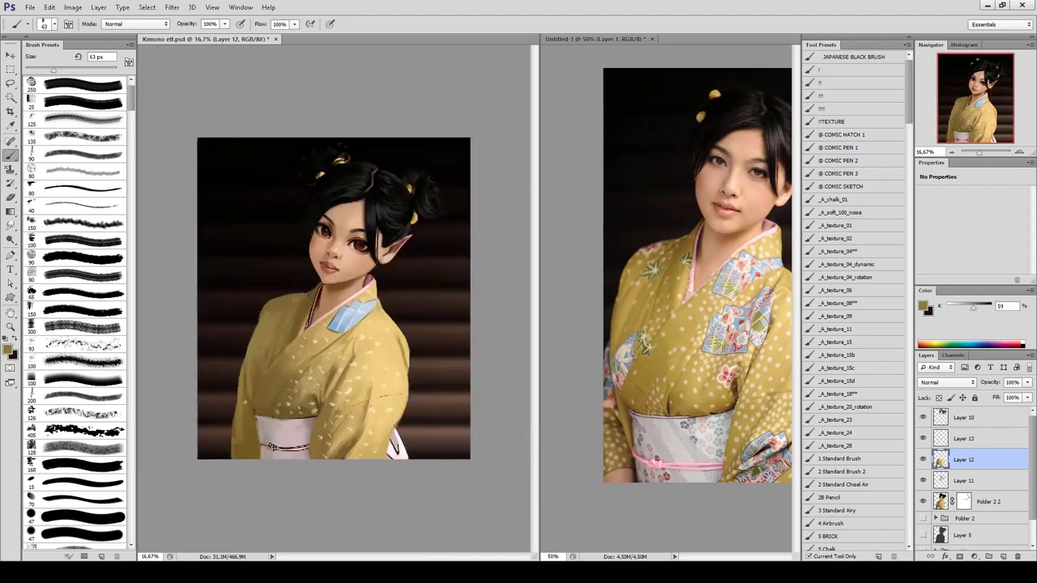
pyautogui.hotkey('ctrl', '+')
pyautogui.keyDown('alt'); pyautogui.click(290, 328); pyautogui.keyUp('alt')
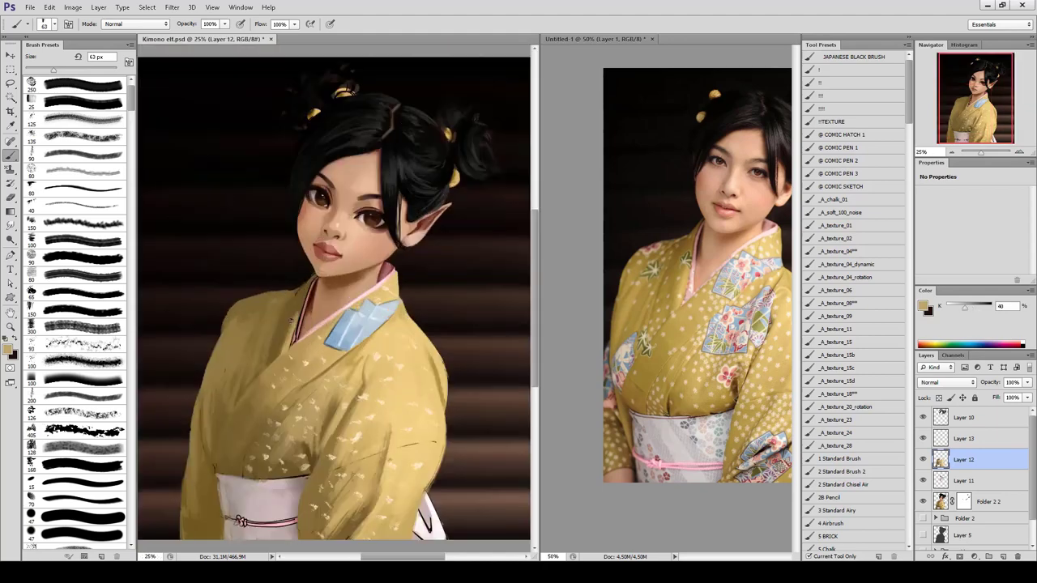
pyautogui.keyDown('alt'); pyautogui.click(289, 332); pyautogui.keyUp('alt')
pyautogui.keyDown('alt'); pyautogui.click(271, 370); pyautogui.keyUp('alt')
pyautogui.hotkey('ctrl', '-')
pyautogui.hotkey('ctrl', '+')
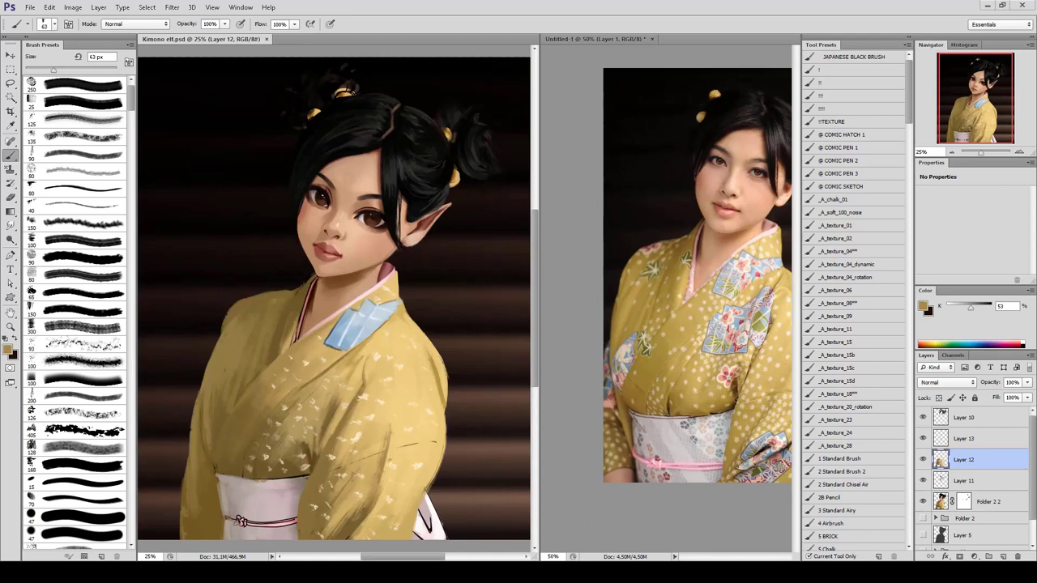
# Enlarge the brush to 250 px, zoom in on the face, and select Layer 11.
pyautogui.press(',')
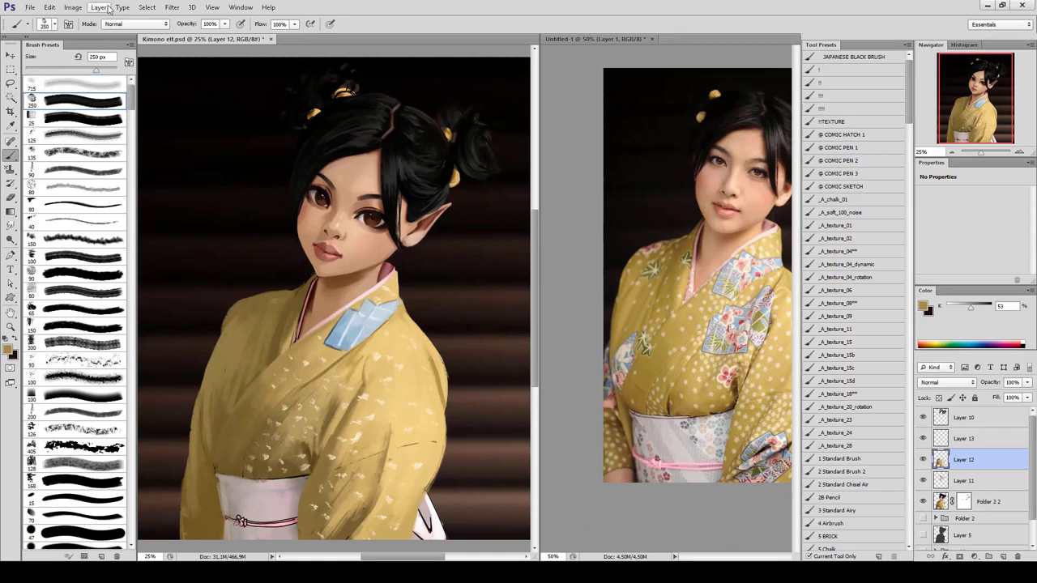
pyautogui.hotkey('ctrl', '+')
pyautogui.click(961, 480)
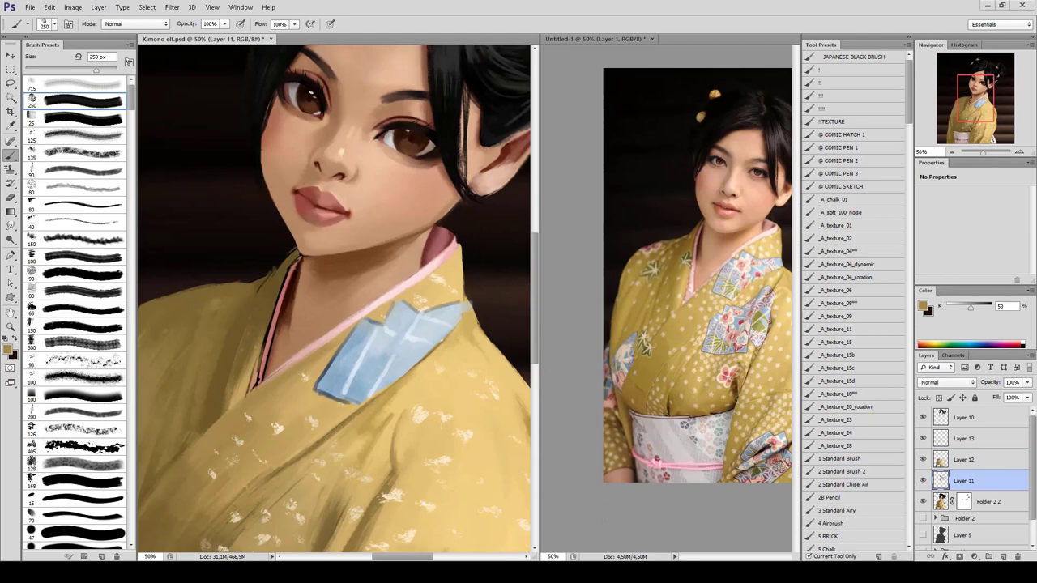
# Zoom the reference photo in on the face, then flip the elf painting horizontally.
pyautogui.click(574, 230)
pyautogui.hotkey('ctrl', '+')
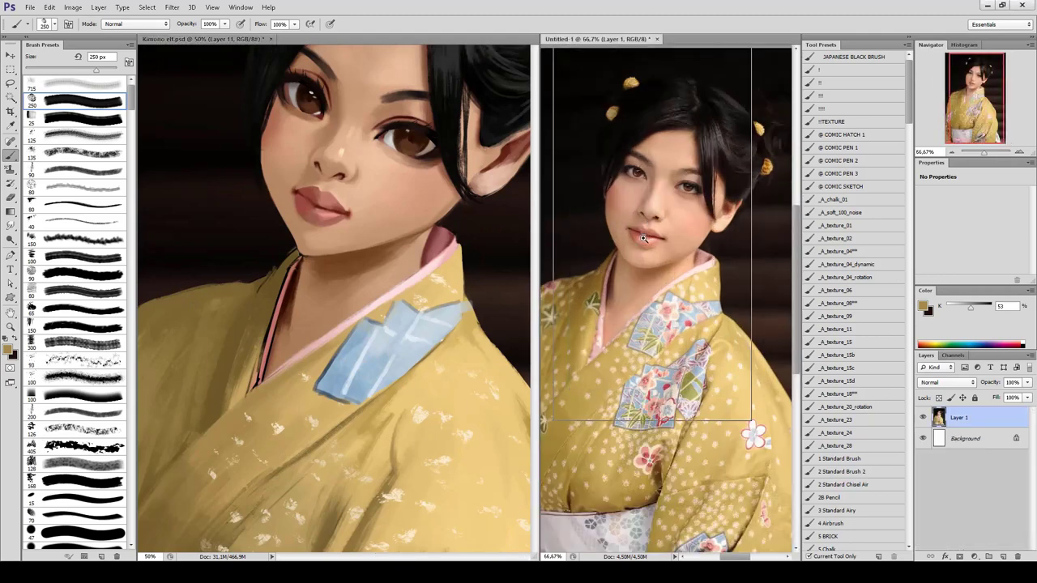
pyautogui.hotkey('ctrl', '+')
pyautogui.click(387, 192)
pyautogui.press('h')
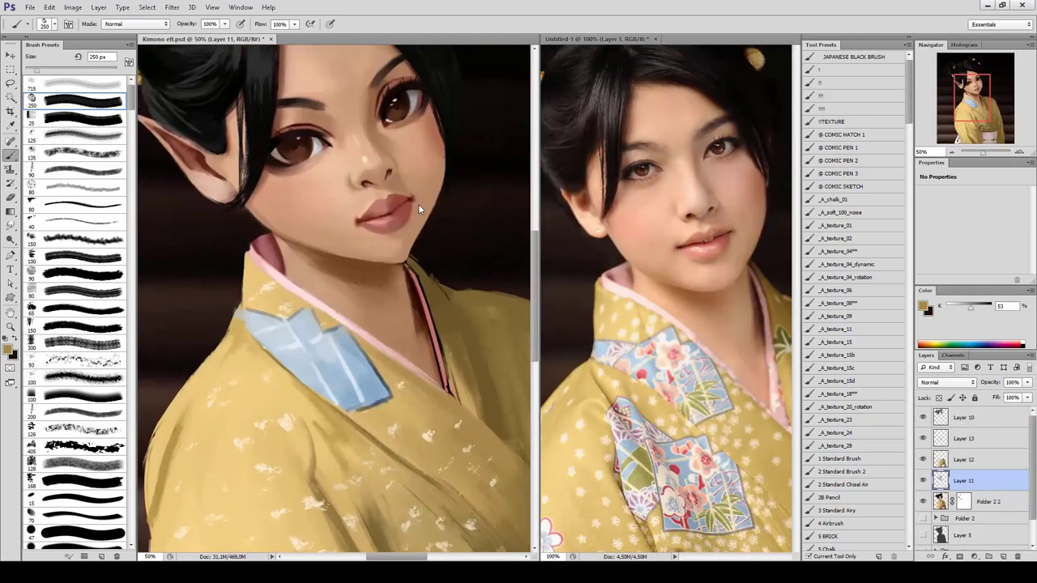
pyautogui.keyDown('alt'); pyautogui.click(379, 165); pyautogui.keyUp('alt')
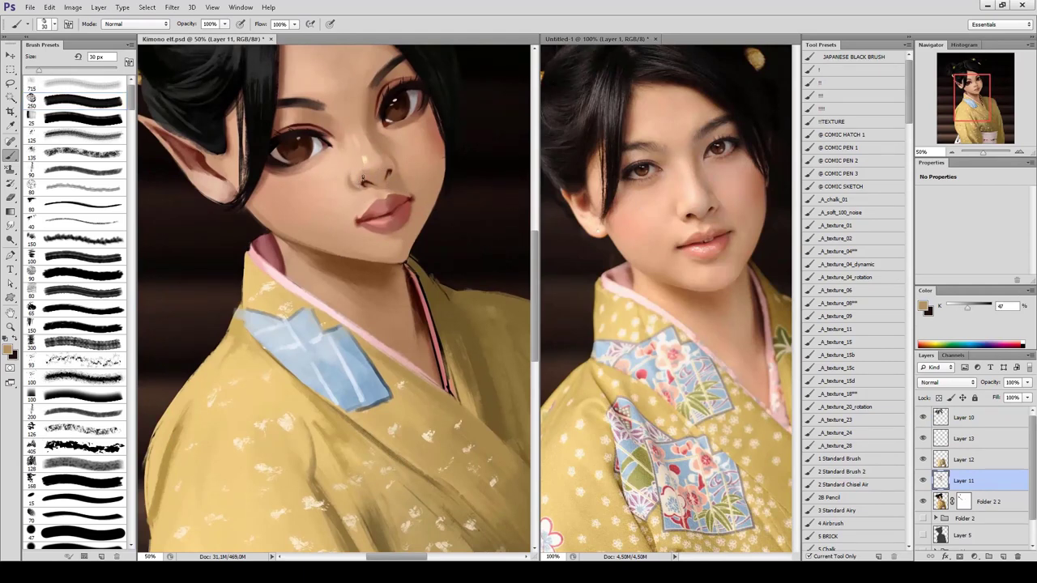
# Sample nose and lip colours with a fine brush, then flip the painting to check the face.
pyautogui.keyDown('alt'); pyautogui.click(354, 175); pyautogui.keyUp('alt')
pyautogui.keyDown('alt'); pyautogui.click(397, 197); pyautogui.keyUp('alt')
pyautogui.keyDown('alt'); pyautogui.click(365, 213); pyautogui.keyUp('alt')
pyautogui.keyDown('alt'); pyautogui.click(378, 209); pyautogui.keyUp('alt')
pyautogui.keyDown('alt'); pyautogui.click(396, 219); pyautogui.keyUp('alt')
pyautogui.keyDown('alt'); pyautogui.click(401, 209); pyautogui.keyUp('alt')
pyautogui.press('[')
pyautogui.press('[')
pyautogui.press('[')
pyautogui.keyDown('alt'); pyautogui.click(345, 178); pyautogui.keyUp('alt')
pyautogui.press('h')
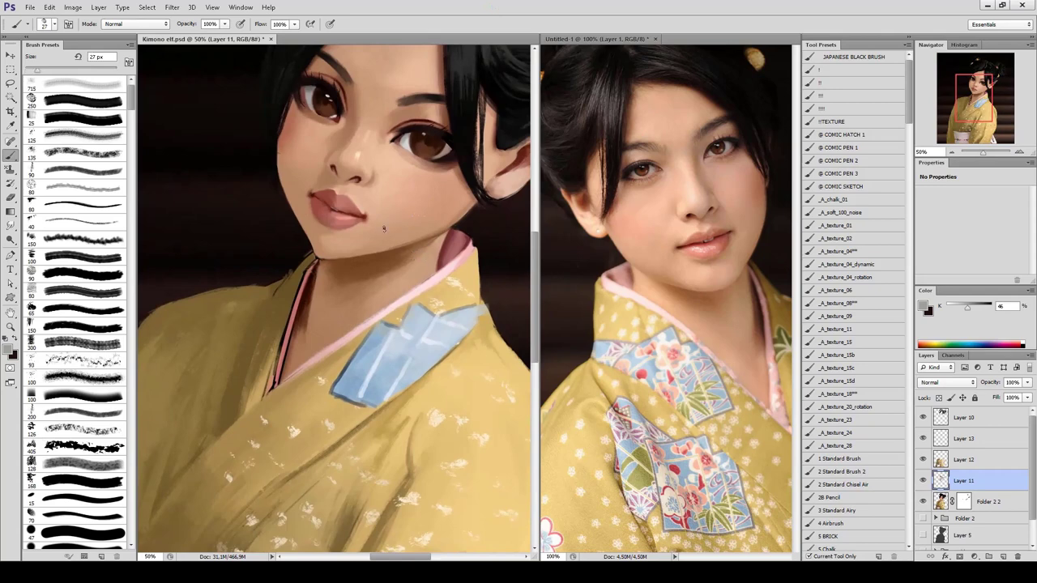
# Sample neck tones and brighten the neck below the chin with a larger brush.
pyautogui.press(']')
pyautogui.keyDown('alt'); pyautogui.click(388, 255); pyautogui.keyUp('alt')
pyautogui.keyDown('alt'); pyautogui.click(396, 268); pyautogui.keyUp('alt')
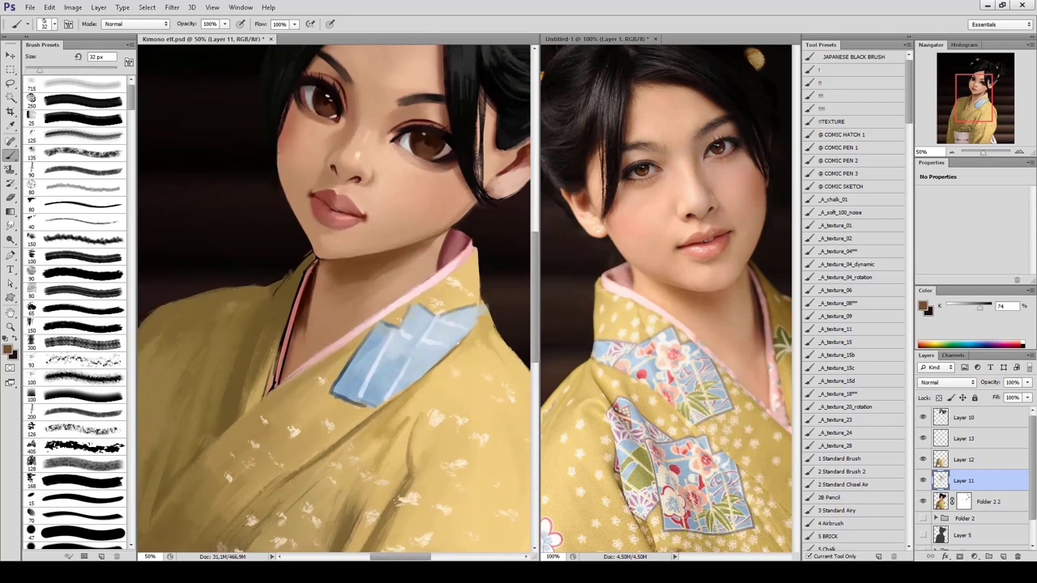
pyautogui.keyDown('alt'); pyautogui.click(405, 274); pyautogui.keyUp('alt')
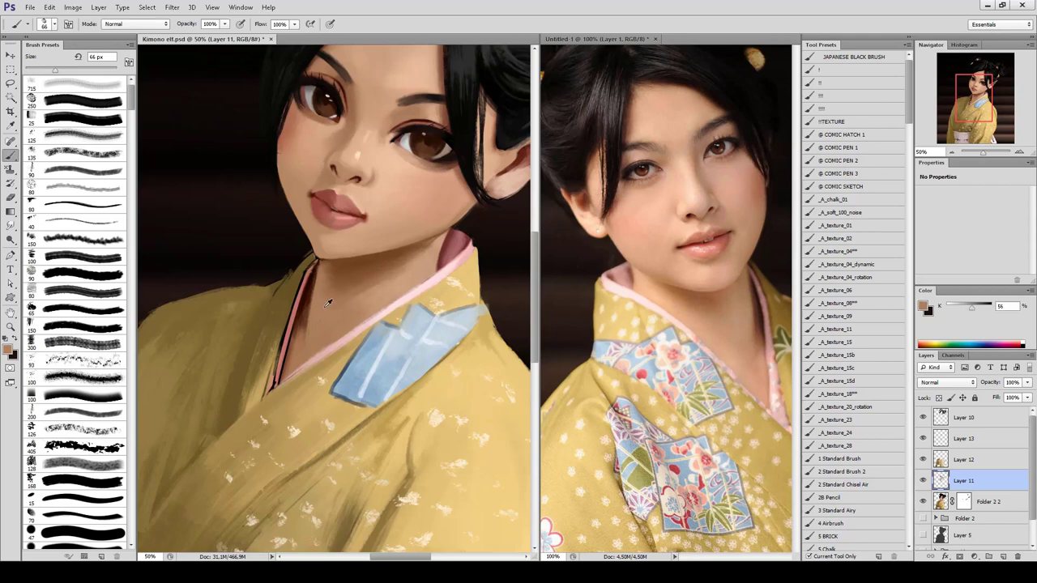
pyautogui.press(']')
pyautogui.press(']')
pyautogui.press(']')
pyautogui.press(']')
pyautogui.press(']')
pyautogui.press(']')
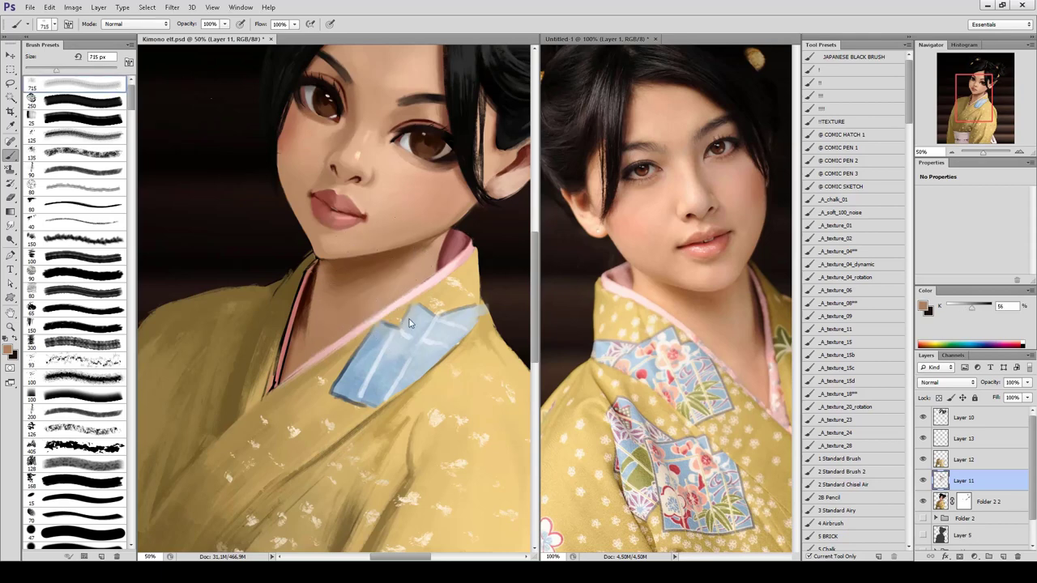
pyautogui.keyDown('alt'); pyautogui.click(346, 276); pyautogui.keyUp('alt')
pyautogui.moveTo(355, 290); pyautogui.dragTo(380, 289)
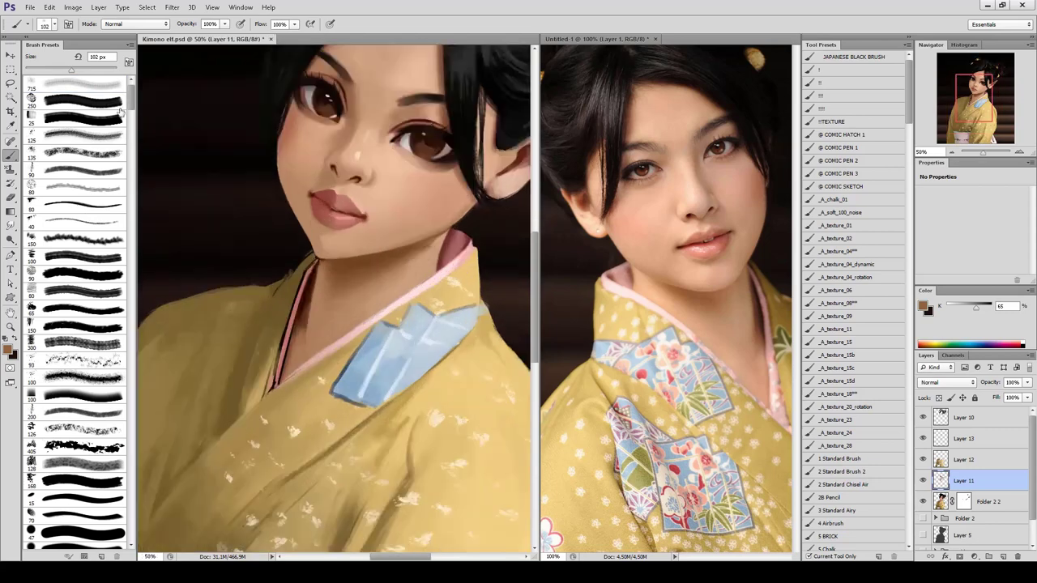
pyautogui.scroll(-5, 81, 438)
# Sample browns with a smaller brush and erase along the right cheek edge to clean it.
pyautogui.press('[')
pyautogui.press('[')
pyautogui.press('[')
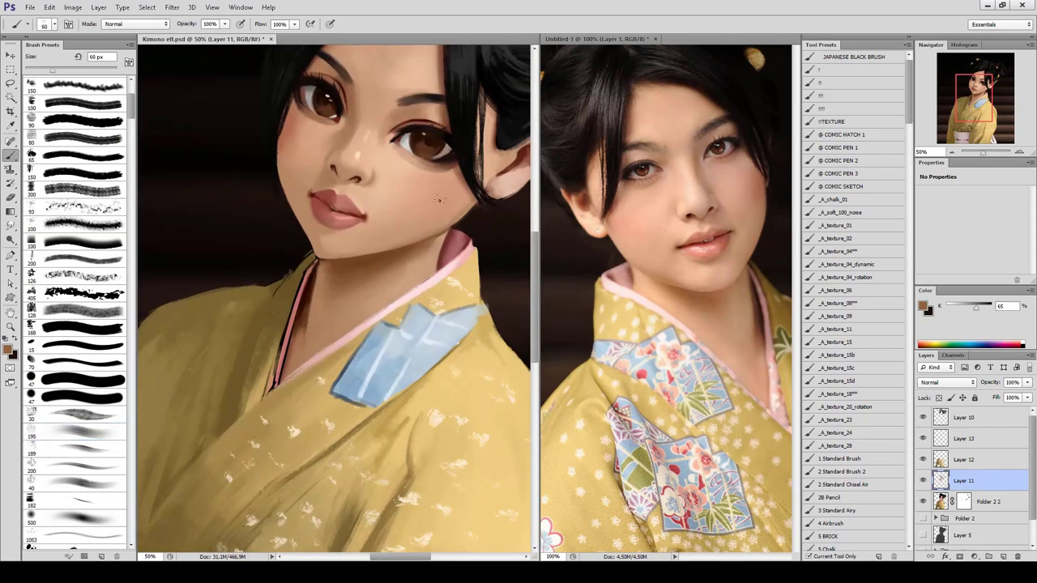
pyautogui.keyDown('alt'); pyautogui.click(413, 261); pyautogui.keyUp('alt')
pyautogui.keyDown('alt'); pyautogui.click(432, 240); pyautogui.keyUp('alt')
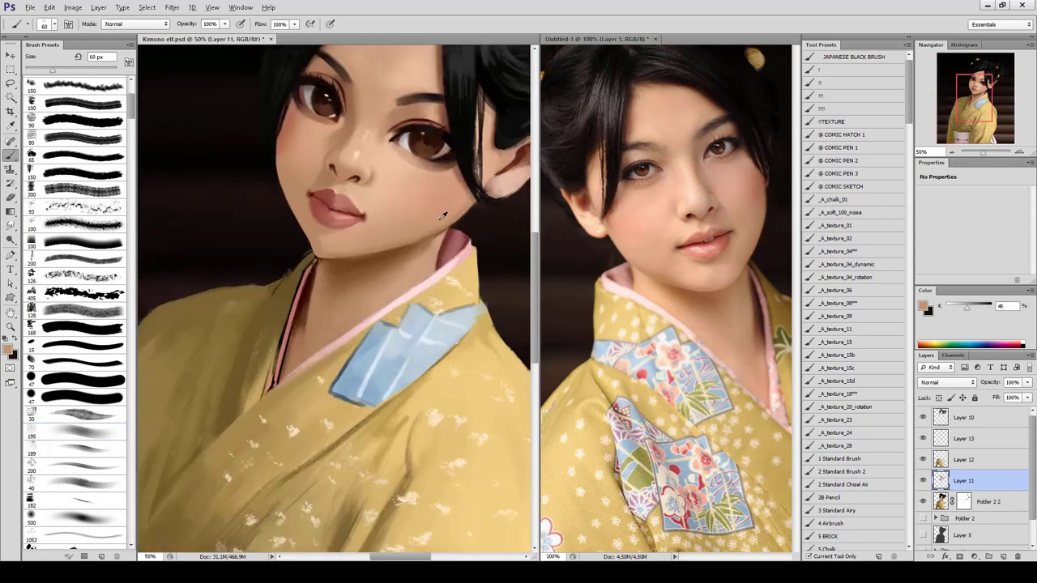
pyautogui.press('[')
pyautogui.press('[')
pyautogui.press('[')
pyautogui.keyDown('alt'); pyautogui.click(434, 238); pyautogui.keyUp('alt')
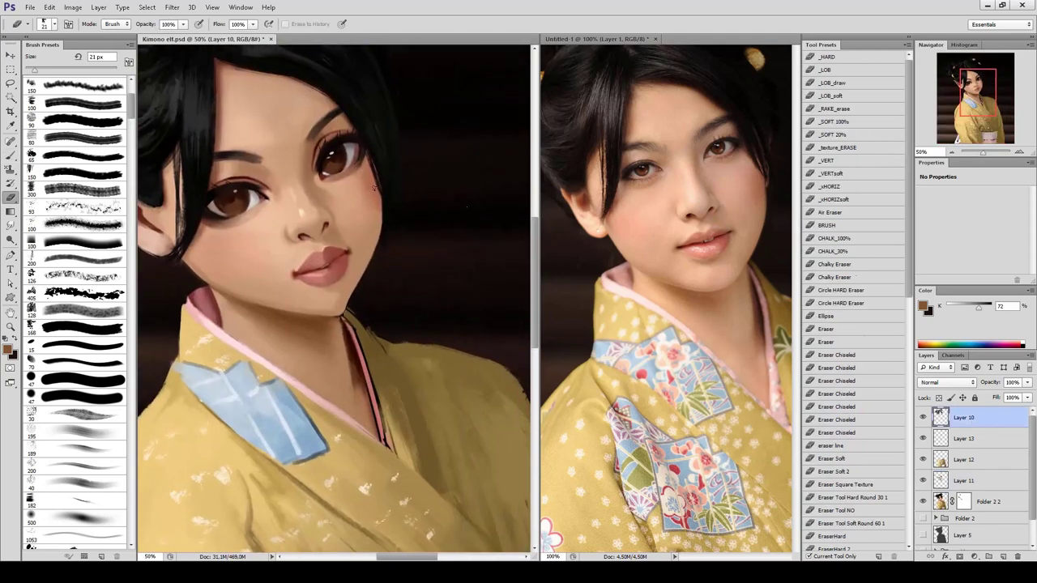
pyautogui.moveTo(374, 188); pyautogui.dragTo(376, 158)
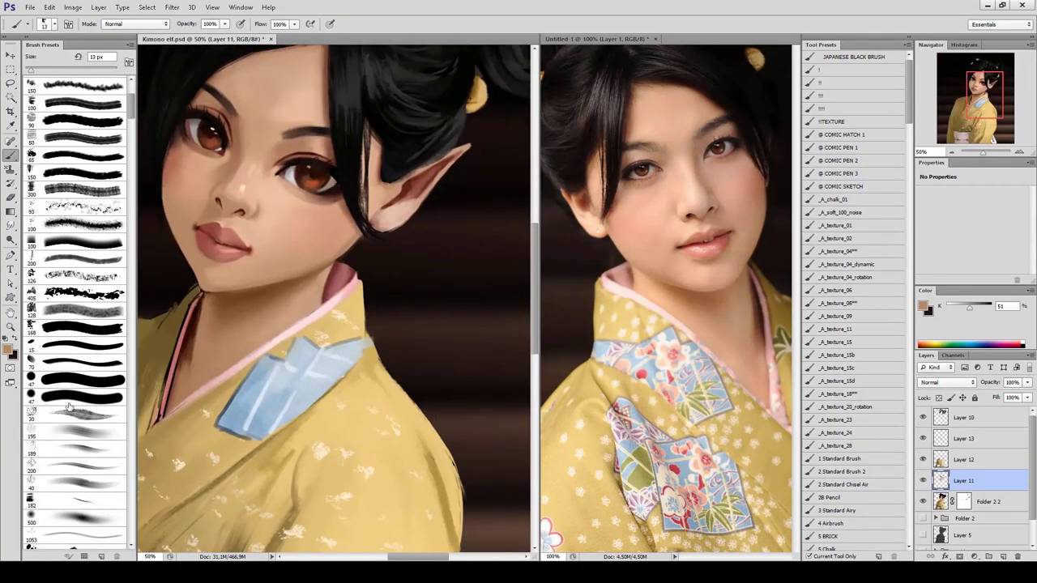
# Try a dark brown stroke on the ear, undo it, and set the brush to 17 px.
pyautogui.press(']')
pyautogui.press(']')
pyautogui.press(']')
pyautogui.keyDown('alt'); pyautogui.click(411, 185); pyautogui.keyUp('alt')
pyautogui.moveTo(413, 180); pyautogui.dragTo(409, 192)
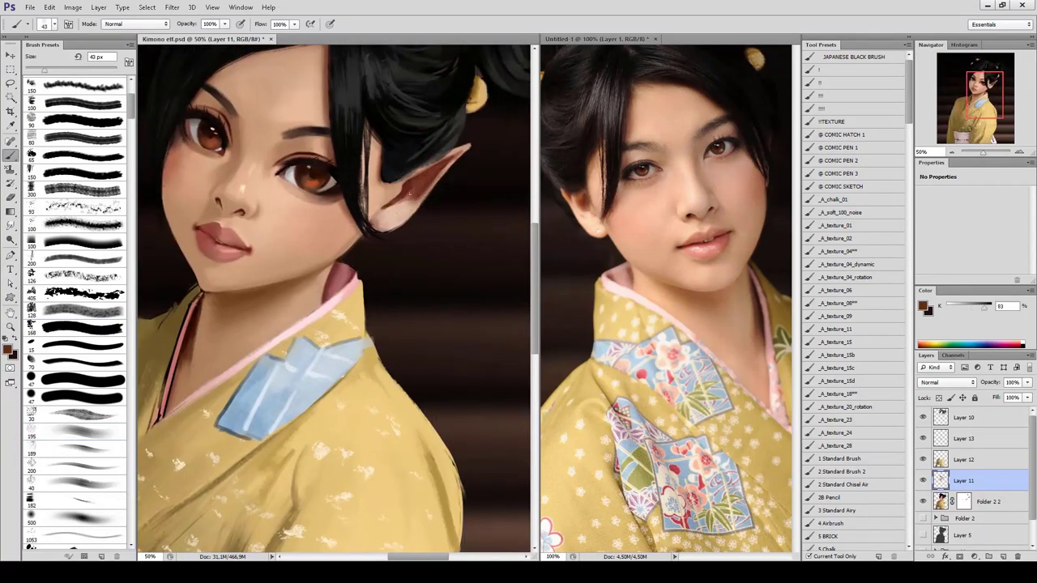
pyautogui.hotkey('ctrl', 'z')
pyautogui.keyDown('alt'); pyautogui.click(399, 208); pyautogui.keyUp('alt')
pyautogui.keyDown('alt'); pyautogui.click(406, 195); pyautogui.keyUp('alt')
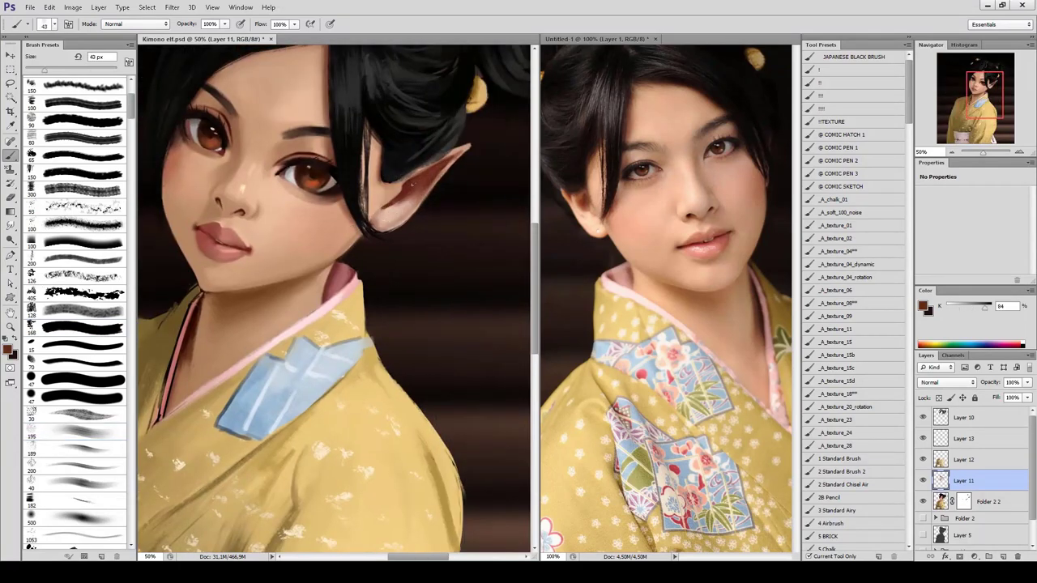
pyautogui.click(81, 327)
pyautogui.press('[')
pyautogui.press('[')
pyautogui.press('[')
# Sample peach, skin and dark brown shading tones across the face and ear, then zoom out.
pyautogui.keyDown('alt'); pyautogui.click(401, 183); pyautogui.keyUp('alt')
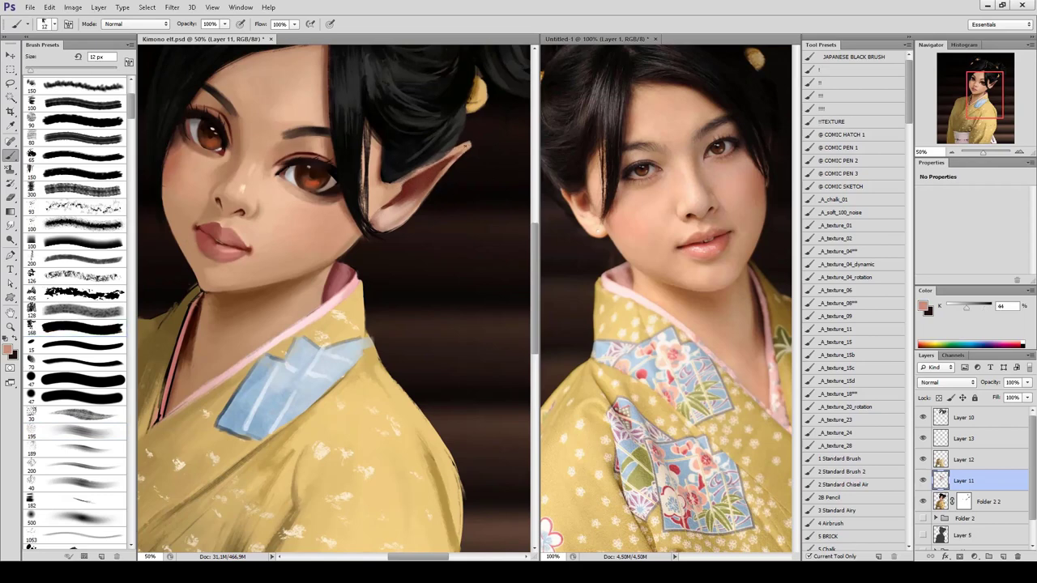
pyautogui.keyDown('alt'); pyautogui.click(464, 148); pyautogui.keyUp('alt')
pyautogui.keyDown('alt'); pyautogui.click(441, 162); pyautogui.keyUp('alt')
pyautogui.keyDown('alt'); pyautogui.click(422, 176); pyautogui.keyUp('alt')
pyautogui.keyDown('alt'); pyautogui.click(398, 198); pyautogui.keyUp('alt')
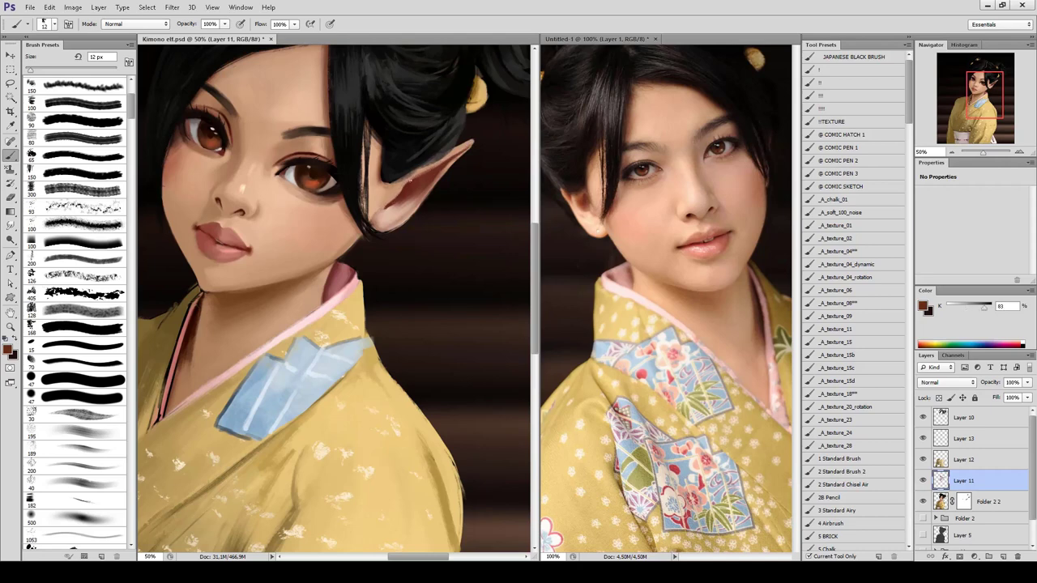
pyautogui.keyDown('alt'); pyautogui.click(409, 193); pyautogui.keyUp('alt')
pyautogui.keyDown('alt'); pyautogui.click(417, 193); pyautogui.keyUp('alt')
pyautogui.keyDown('alt'); pyautogui.click(411, 203); pyautogui.keyUp('alt')
pyautogui.keyDown('alt'); pyautogui.click(408, 206); pyautogui.keyUp('alt')
pyautogui.hotkey('ctrl', '-')
# Work on Layer 12, sample the obi white, and zoom the kimono reference out to 50%.
pyautogui.scroll(-3, 377, 149)
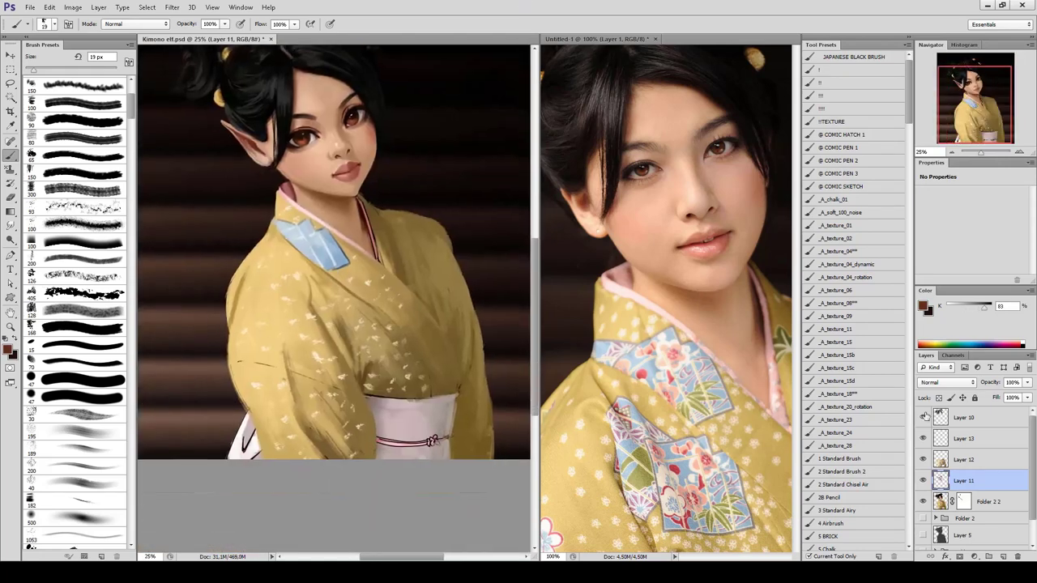
pyautogui.click(963, 459)
pyautogui.hscroll(-2, 329, 370)
pyautogui.keyDown('alt'); pyautogui.click(328, 371); pyautogui.keyUp('alt')
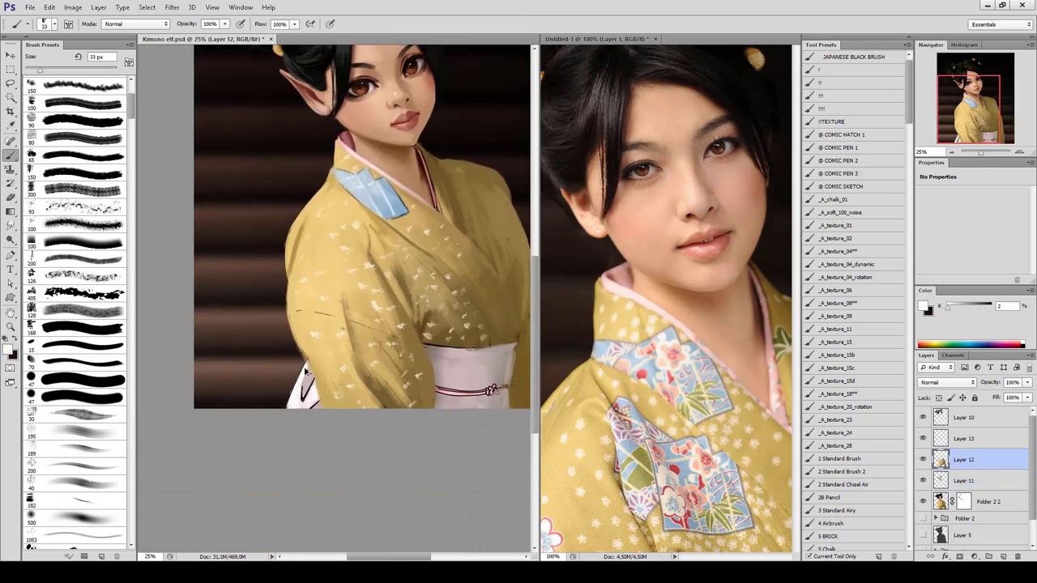
pyautogui.click(965, 502)
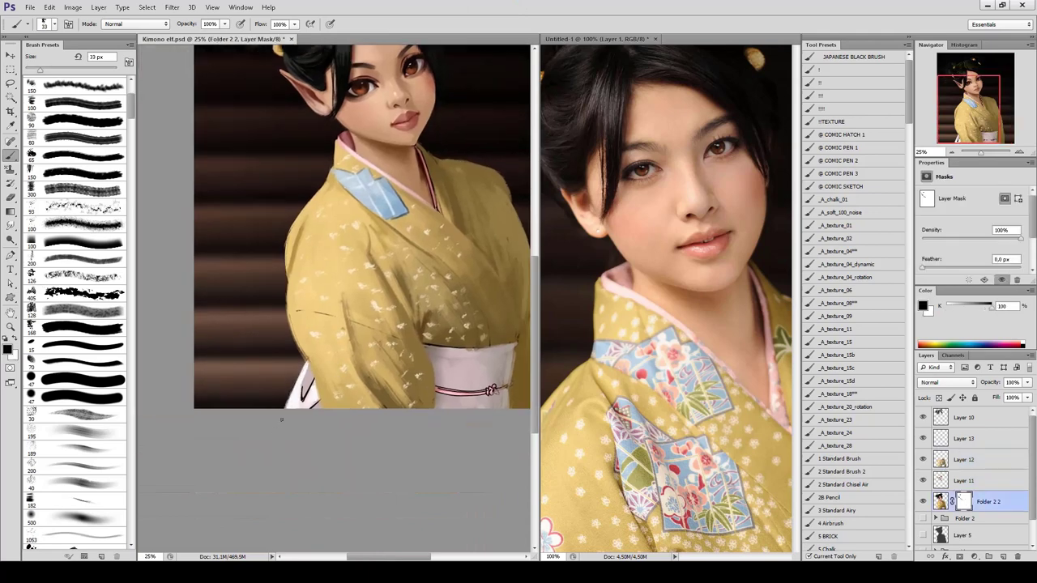
pyautogui.click(964, 459)
pyautogui.press('e')
pyautogui.press('b')
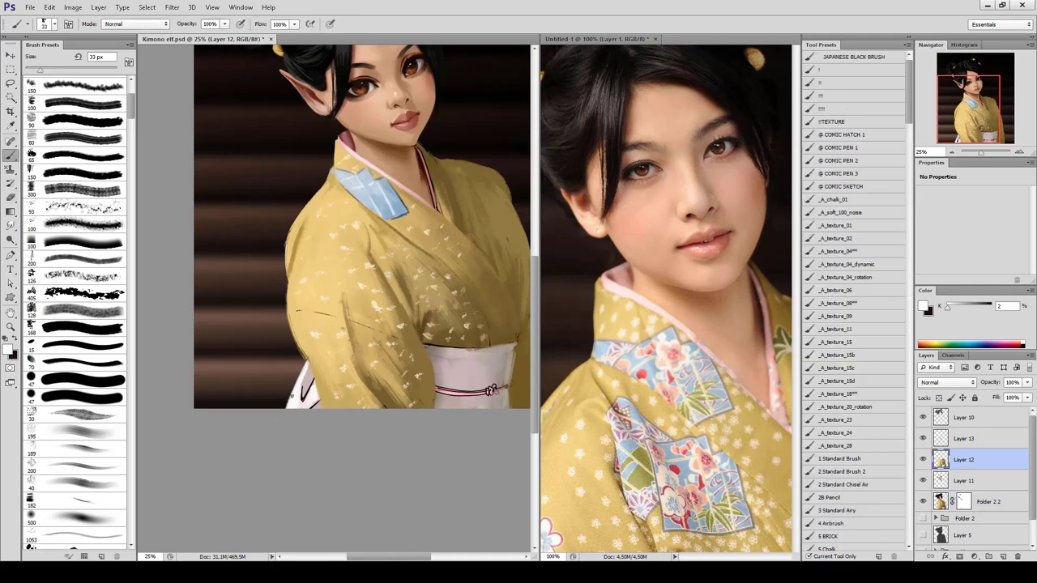
pyautogui.click(671, 276)
pyautogui.hotkey('ctrl', '-')
pyautogui.hotkey('ctrl', '-')
pyautogui.hotkey('ctrl', 'Tab')
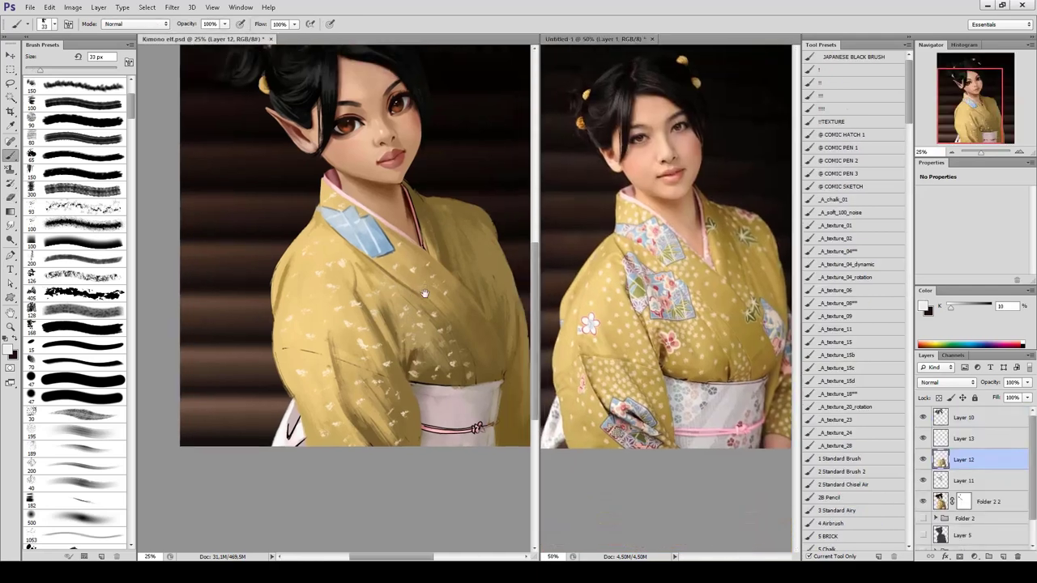
# Paint a brighter pink line along the obi cord with a 53 px brush, checking it mirrored.
pyautogui.press(']')
pyautogui.press(']')
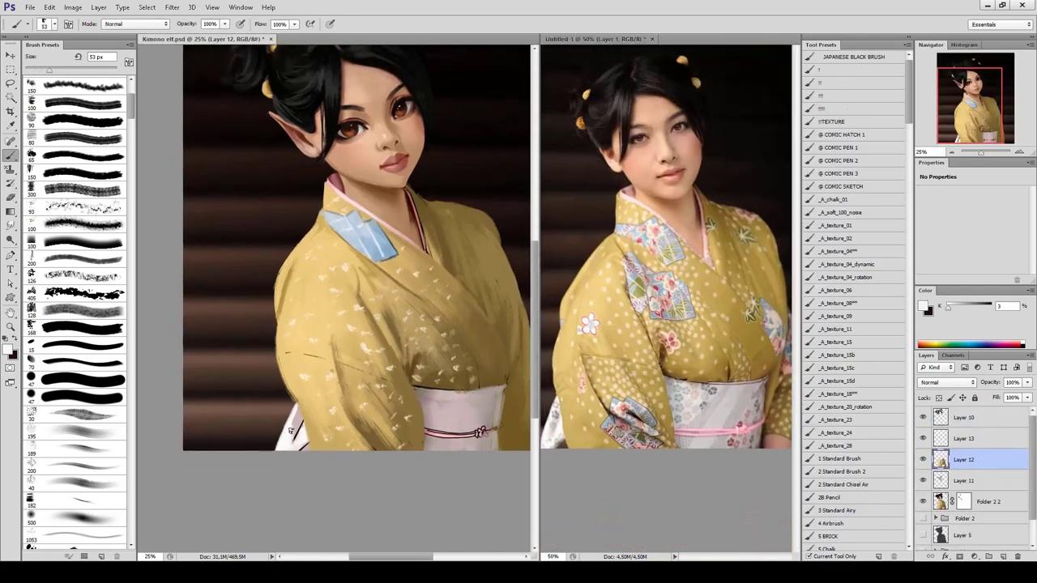
pyautogui.keyDown('alt'); pyautogui.click(311, 430); pyautogui.keyUp('alt')
pyautogui.keyDown('alt'); pyautogui.click(292, 442); pyautogui.keyUp('alt')
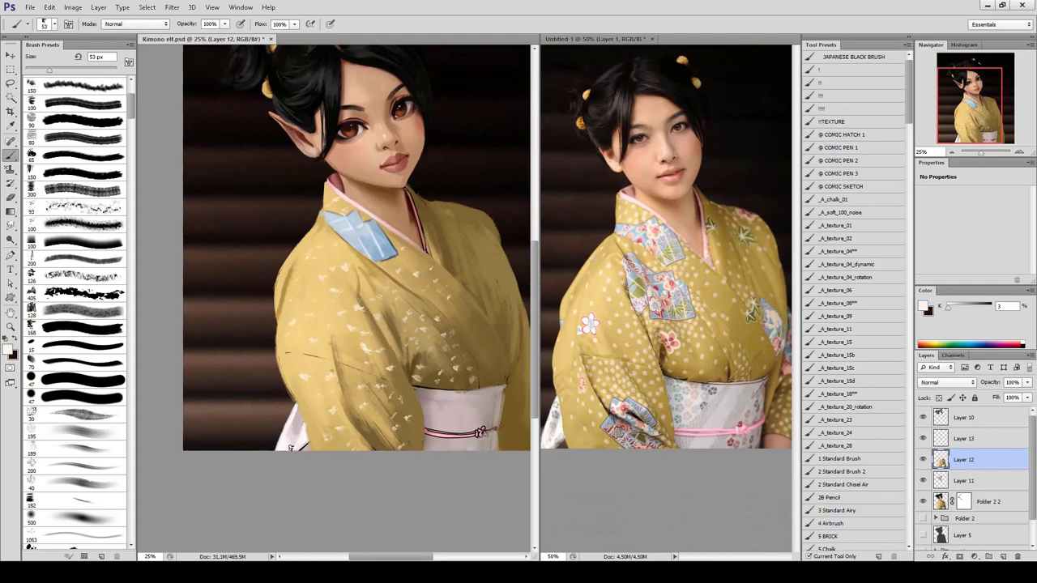
pyautogui.hotkey('ctrl', 'shift', 'h')
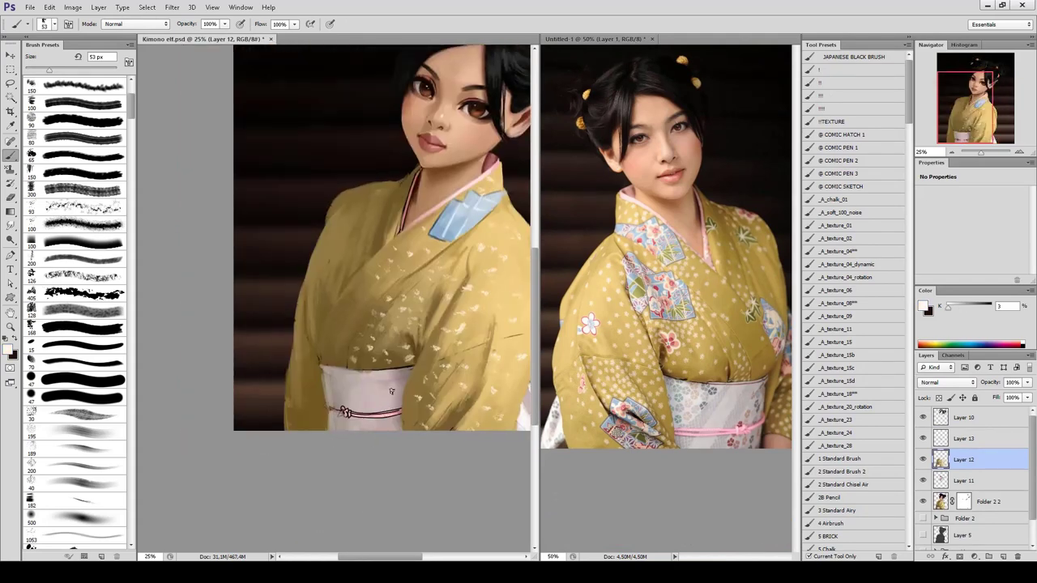
pyautogui.keyDown('alt'); pyautogui.click(397, 409); pyautogui.keyUp('alt')
pyautogui.moveTo(402, 412); pyautogui.dragTo(345, 413)
pyautogui.keyDown('alt'); pyautogui.click(345, 413); pyautogui.keyUp('alt')
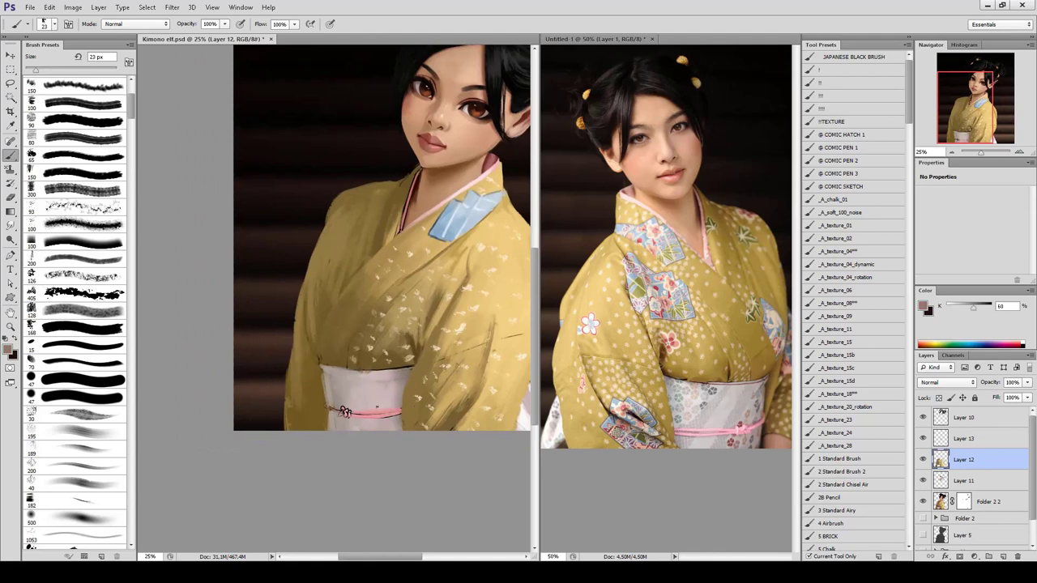
pyautogui.keyDown('alt'); pyautogui.click(344, 412); pyautogui.keyUp('alt')
# Burn a kimono patch darker and brush darker brown shadows over the kimono shoulder.
pyautogui.press('o')
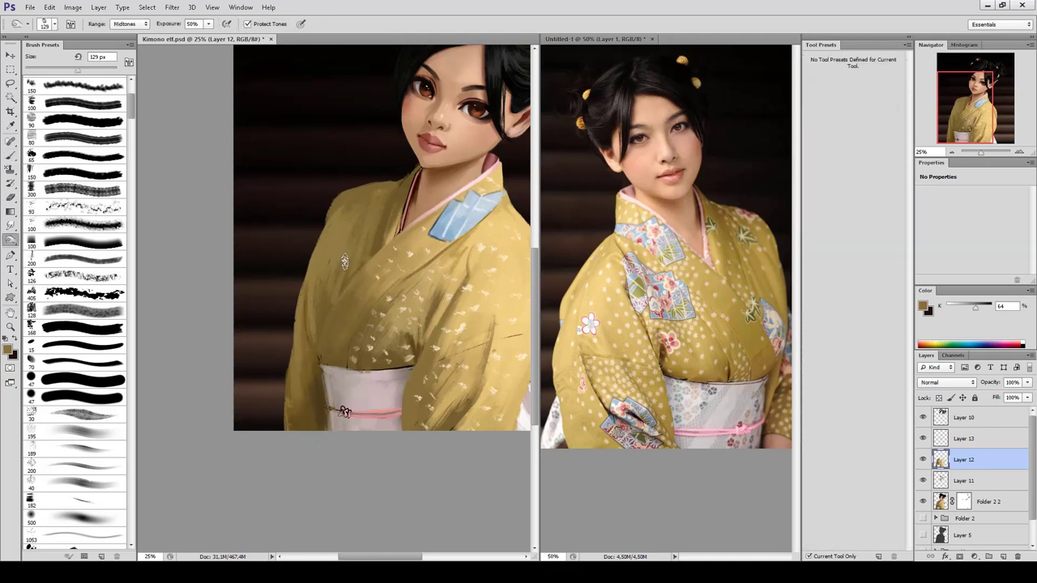
pyautogui.moveTo(346, 351)
pyautogui.mouseDown()
pyautogui.moveTo(337, 372)
pyautogui.moveTo(301, 369)
pyautogui.mouseUp()
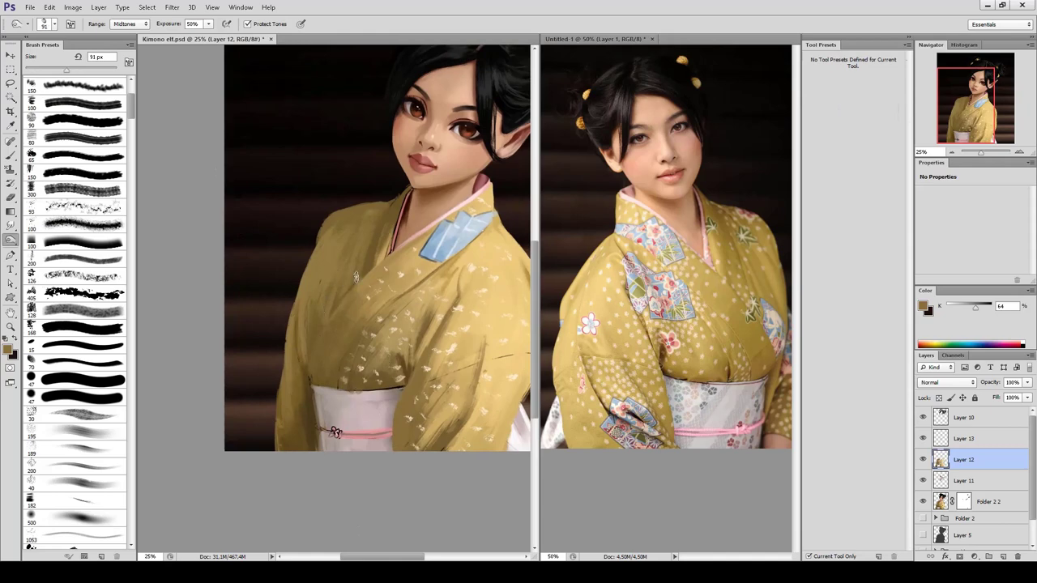
pyautogui.moveTo(366, 229); pyautogui.dragTo(364, 256)
pyautogui.press('b')
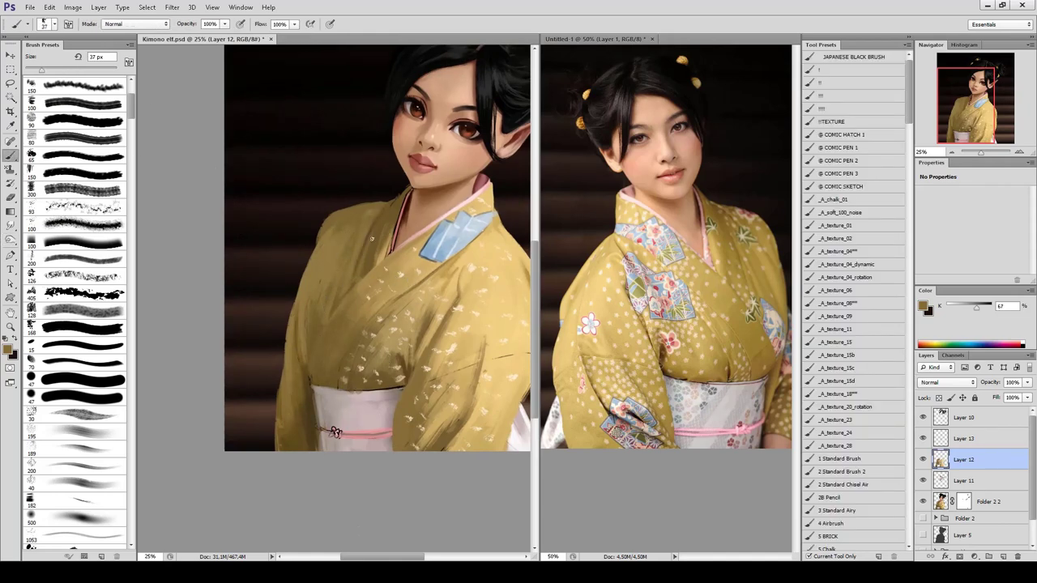
pyautogui.keyDown('alt'); pyautogui.click(357, 212); pyautogui.keyUp('alt')
pyautogui.press('[')
pyautogui.moveTo(377, 211); pyautogui.dragTo(337, 255)
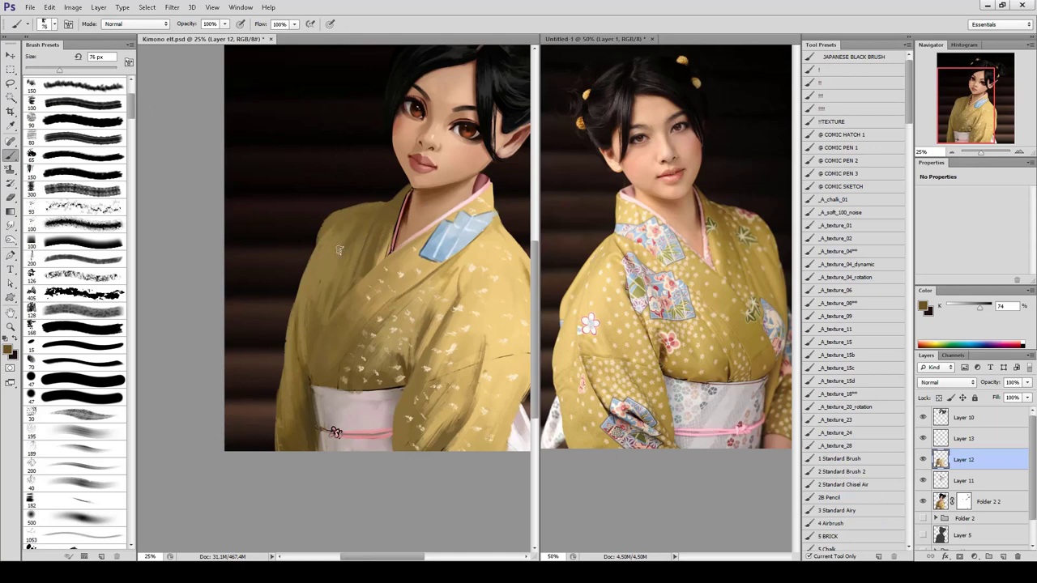
pyautogui.keyDown('alt'); pyautogui.click(331, 254); pyautogui.keyUp('alt')
pyautogui.press(']')
pyautogui.press(']')
pyautogui.press(']')
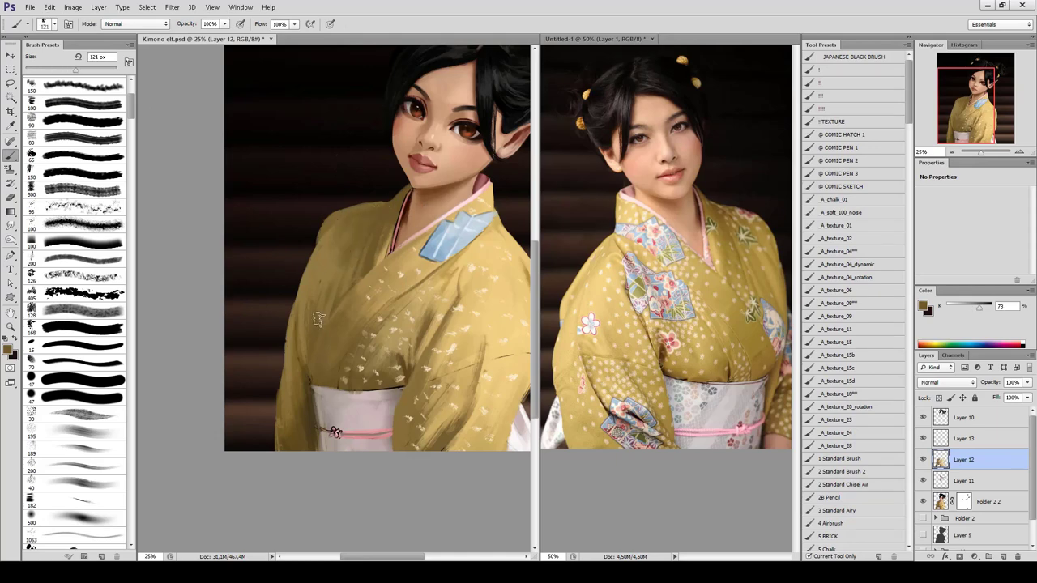
# Sponge in Saturate mode at 401 px to enrich the golden kimono, then make Layer 13 active.
pyautogui.press('o')
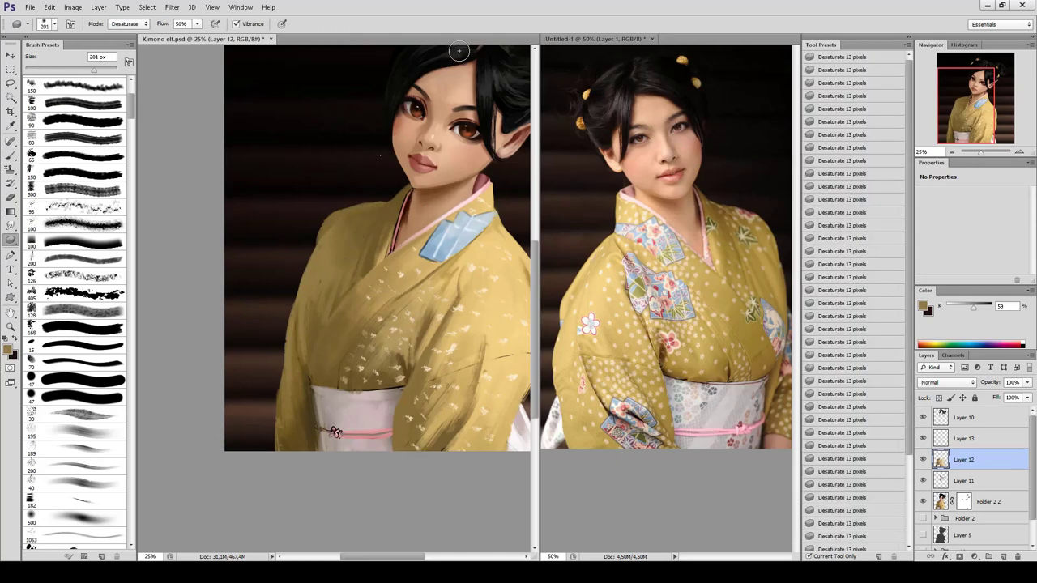
pyautogui.click(125, 36)
pyautogui.press(']')
pyautogui.press(']')
pyautogui.press(']')
pyautogui.moveTo(367, 215); pyautogui.dragTo(370, 260)
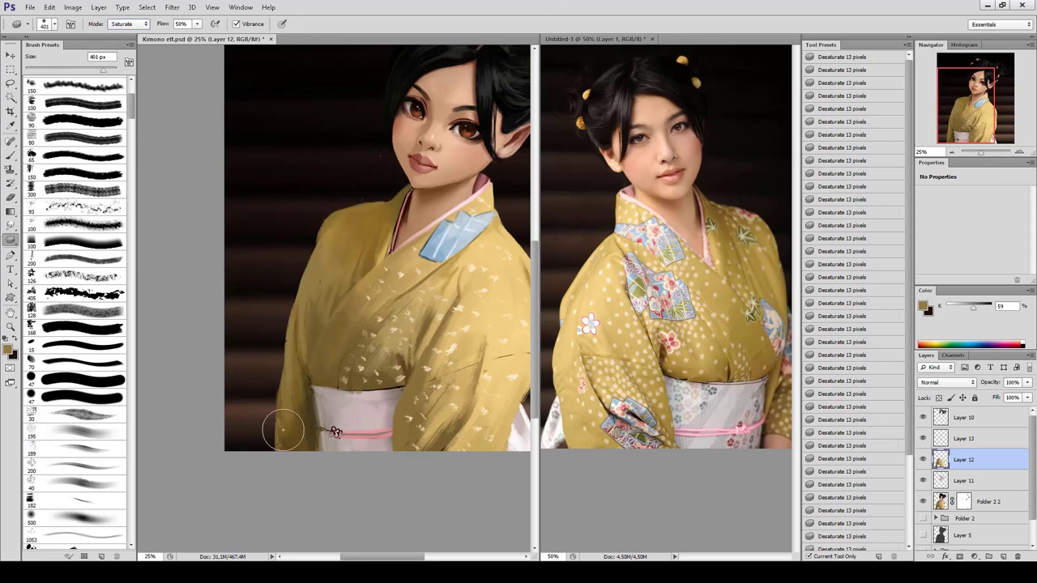
pyautogui.press('i')
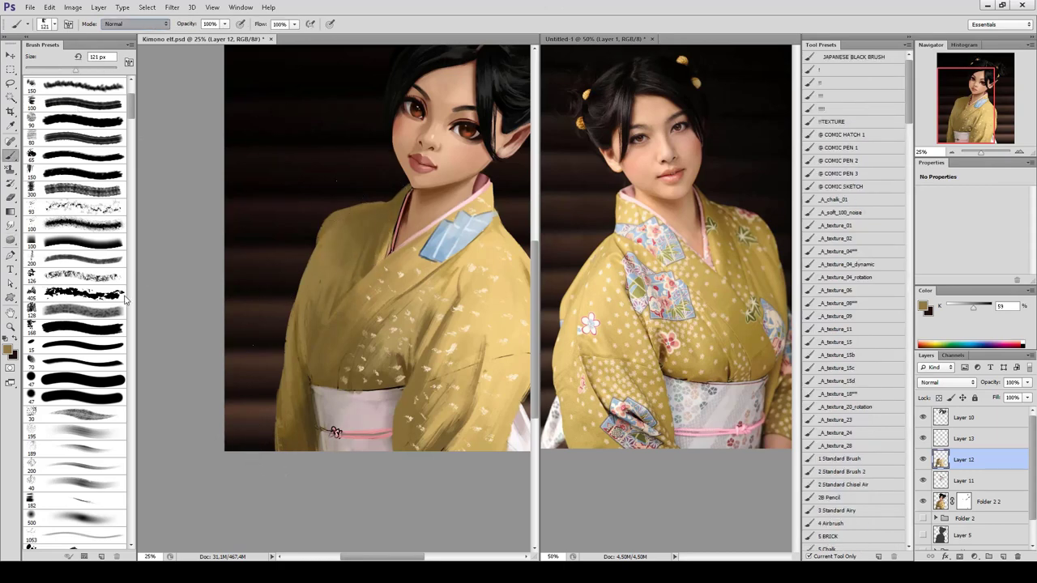
pyautogui.click(9, 350)
pyautogui.click(233, 238)
pyautogui.click(620, 230)
pyautogui.press('b')
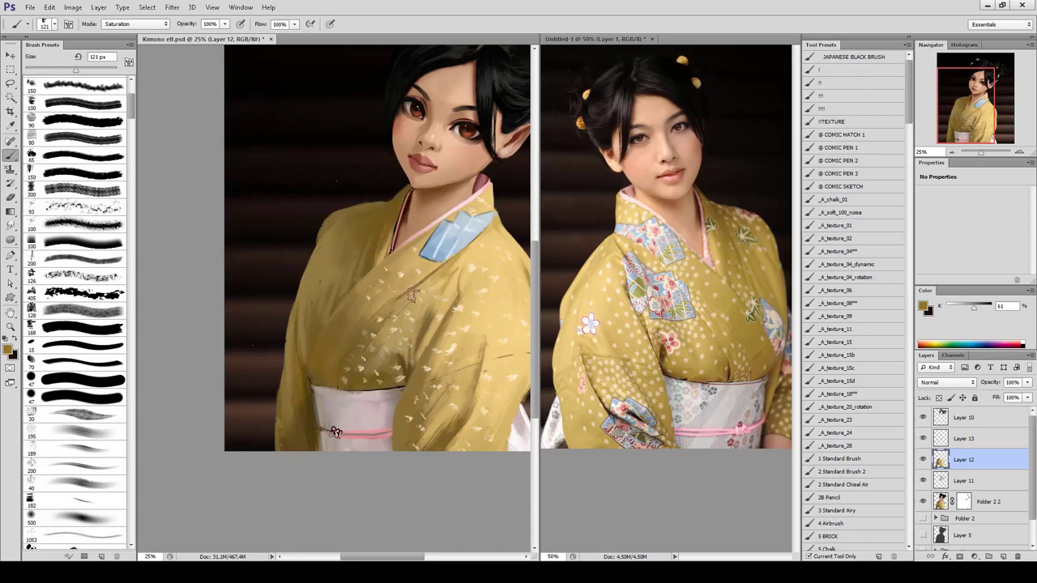
pyautogui.moveTo(475, 202)
pyautogui.mouseDown()
pyautogui.moveTo(401, 293)
pyautogui.moveTo(419, 256)
pyautogui.mouseUp()
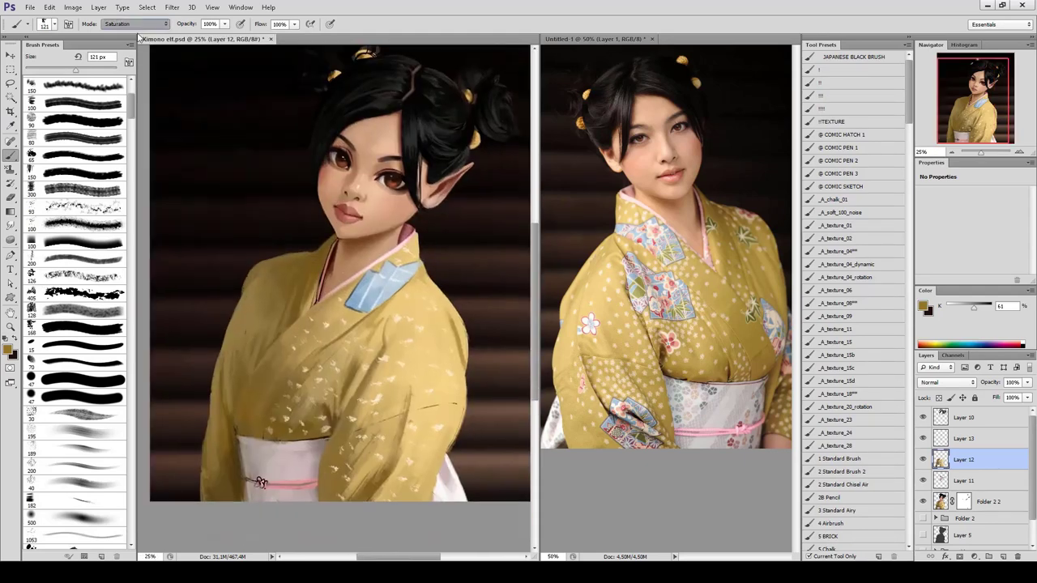
pyautogui.click(960, 442)
pyautogui.scroll(-5, 117, 186)
# Mirror the reference photo and paint a light-blue patch below the collar with a 900 px brush.
pyautogui.click(81, 362)
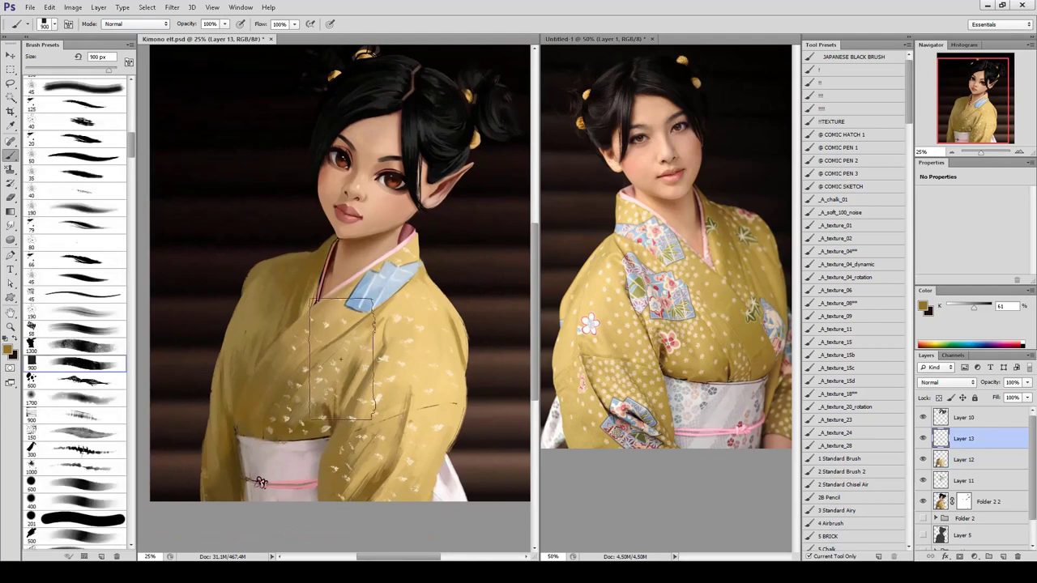
pyautogui.click(647, 258)
pyautogui.press('h')
pyautogui.click(365, 340)
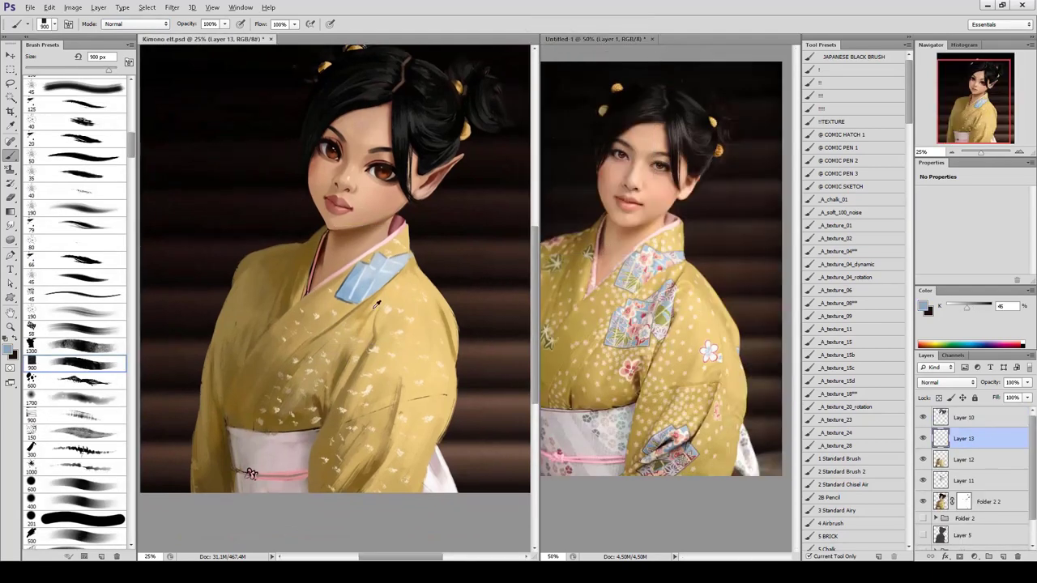
pyautogui.keyDown('alt'); pyautogui.click(373, 279); pyautogui.keyUp('alt')
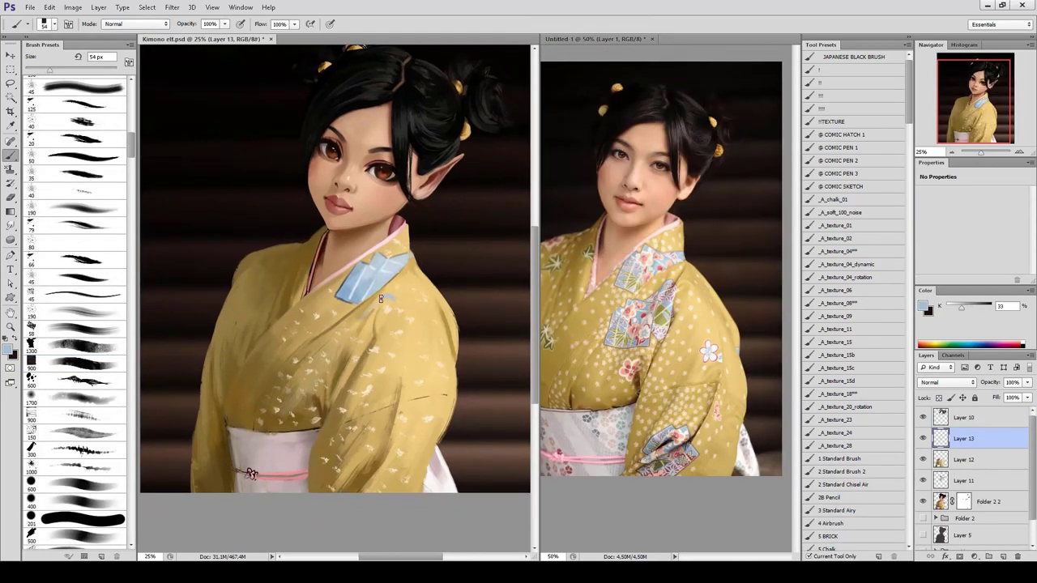
pyautogui.moveTo(394, 298)
pyautogui.mouseDown()
pyautogui.moveTo(316, 360)
pyautogui.moveTo(330, 337)
pyautogui.moveTo(375, 313)
pyautogui.mouseUp()
# Outline the left and right edges of the blue patch in dark slate at 13 px.
pyautogui.press('[')
pyautogui.press('[')
pyautogui.press('[')
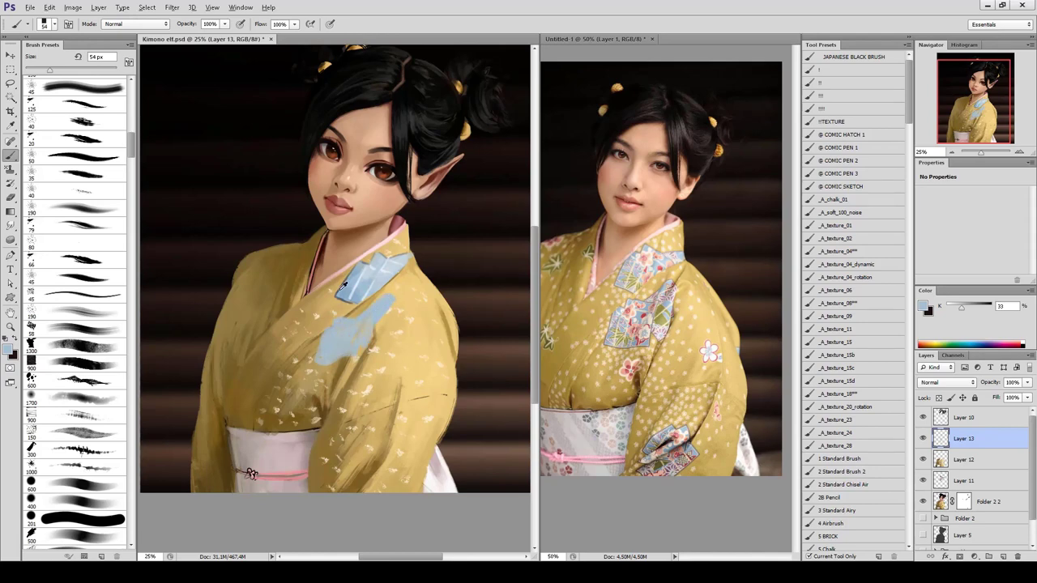
pyautogui.keyDown('alt'); pyautogui.click(347, 284); pyautogui.keyUp('alt')
pyautogui.press('[')
pyautogui.moveTo(319, 339)
pyautogui.mouseDown()
pyautogui.moveTo(317, 361)
pyautogui.moveTo(365, 312)
pyautogui.mouseUp()
pyautogui.moveTo(383, 308); pyautogui.dragTo(377, 333)
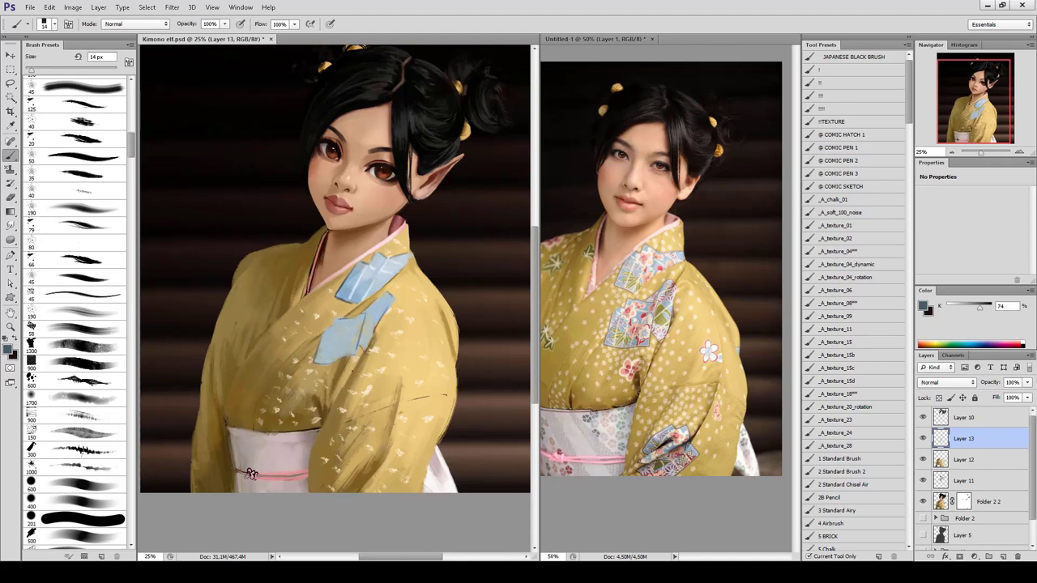
# Cycle through the Sponge and Burn/Dodge toning modes and set the brush to 62 px.
pyautogui.press('o')
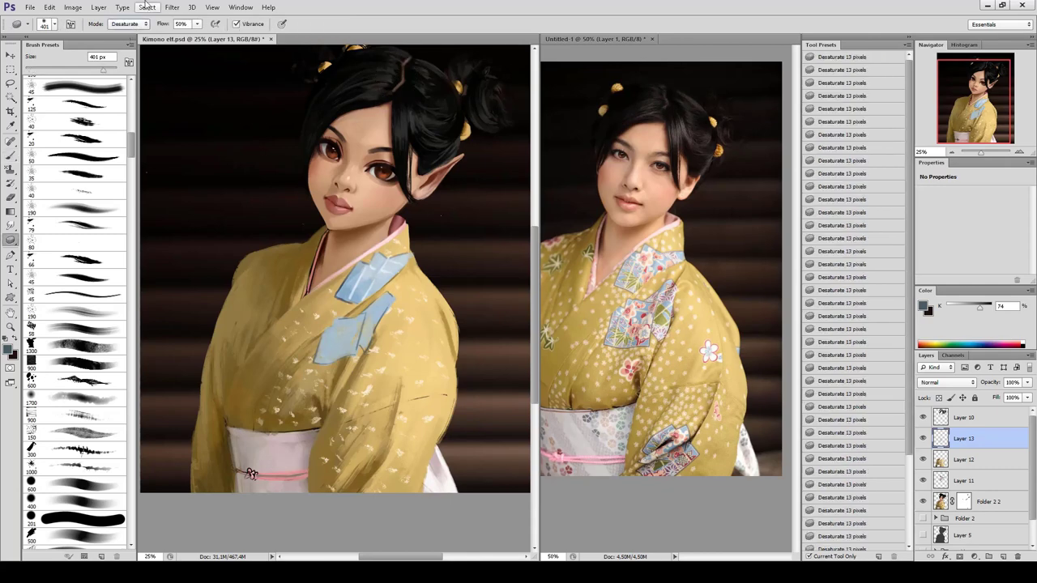
pyautogui.hotkey('shift', 'o')
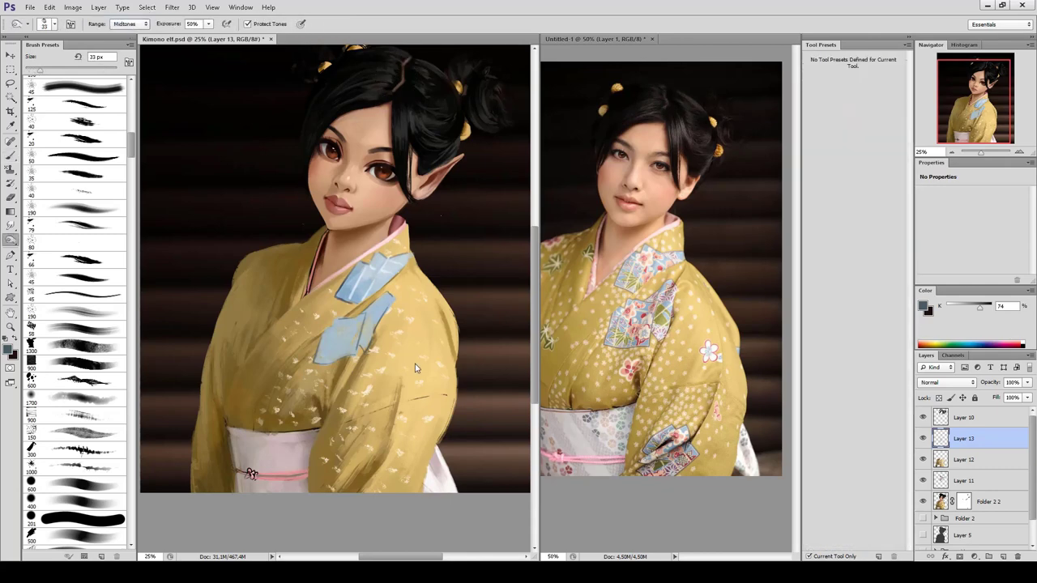
pyautogui.press(']')
pyautogui.press(']')
pyautogui.press(']')
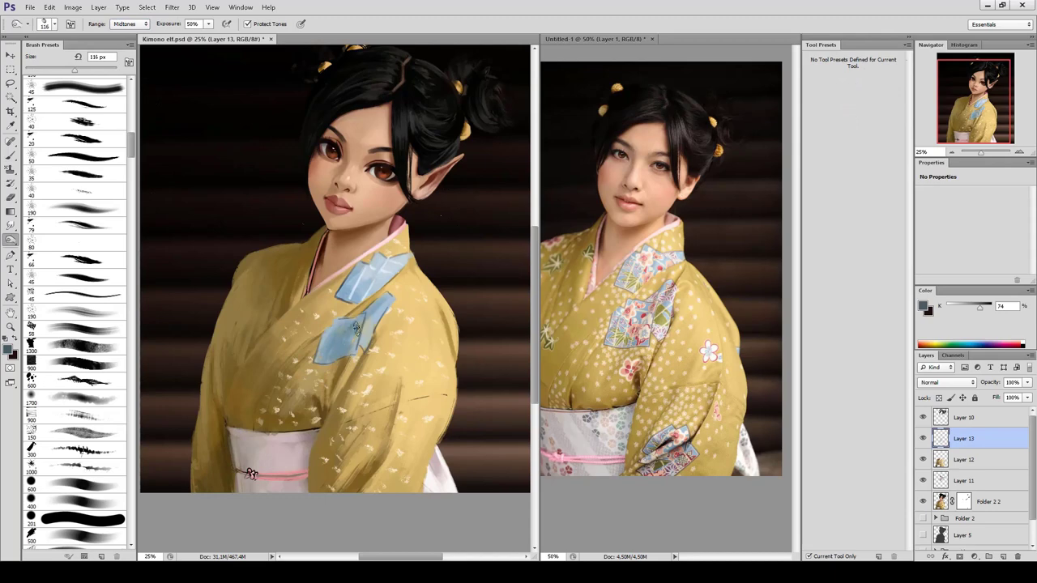
pyautogui.hotkey('shift', 'o')
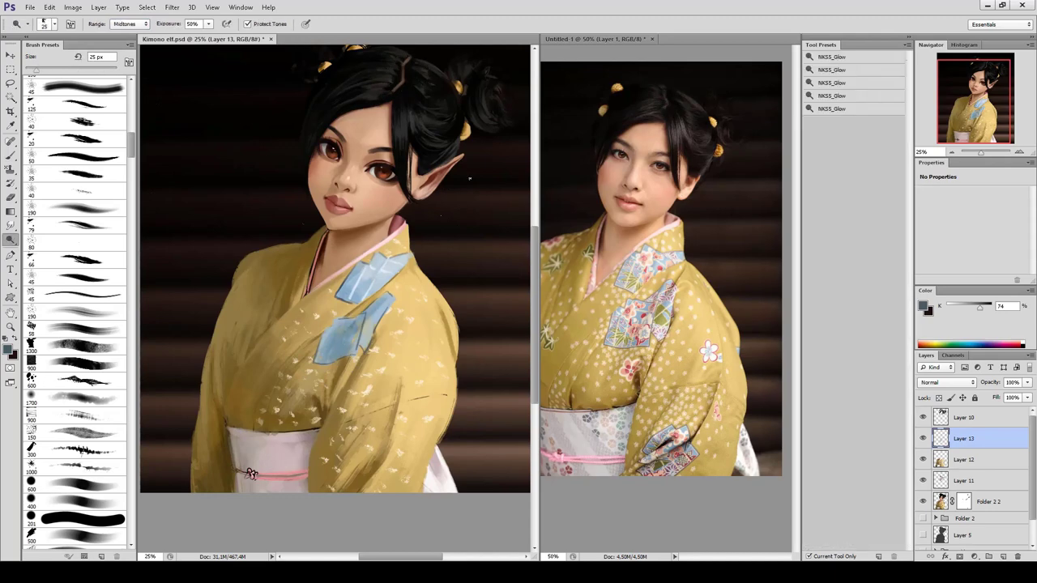
pyautogui.press(']')
pyautogui.press(']')
pyautogui.press(']')
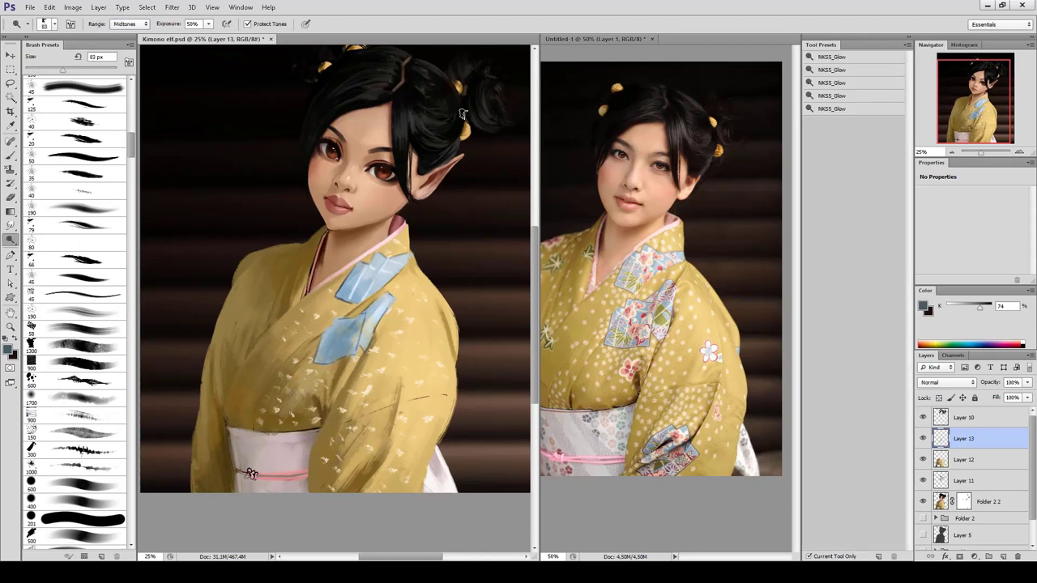
pyautogui.moveTo(462, 113); pyautogui.dragTo(452, 160)
pyautogui.press('b')
pyautogui.scroll(5, 84, 120)
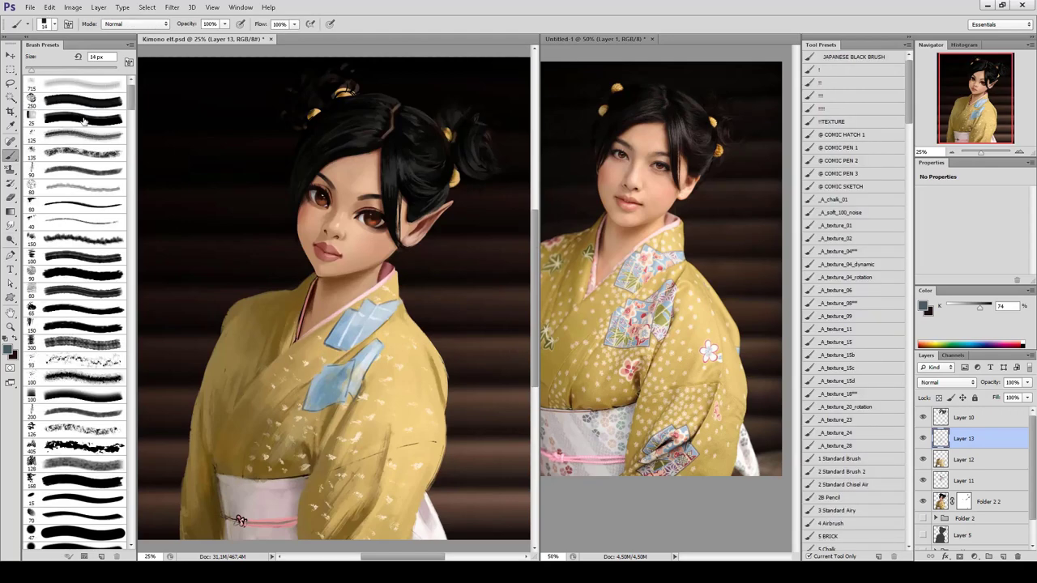
pyautogui.press(']')
pyautogui.press(']')
pyautogui.press(']')
# Shade the kimono below the blue patch with dark brown strokes.
pyautogui.click(8, 349)
pyautogui.click(234, 268)
pyautogui.press('Return')
pyautogui.moveTo(373, 512); pyautogui.dragTo(386, 450)
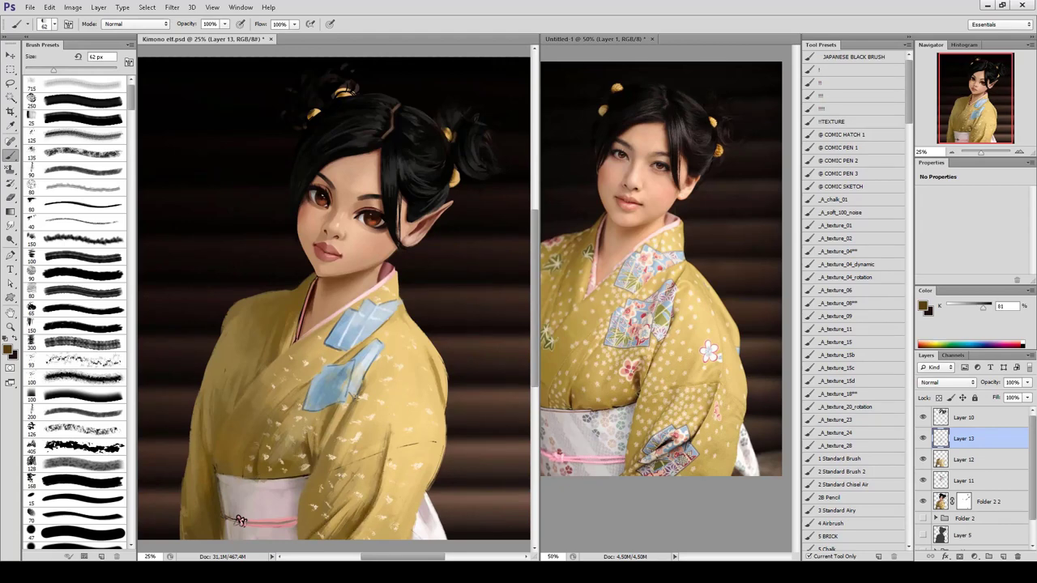
pyautogui.moveTo(354, 399); pyautogui.dragTo(317, 470)
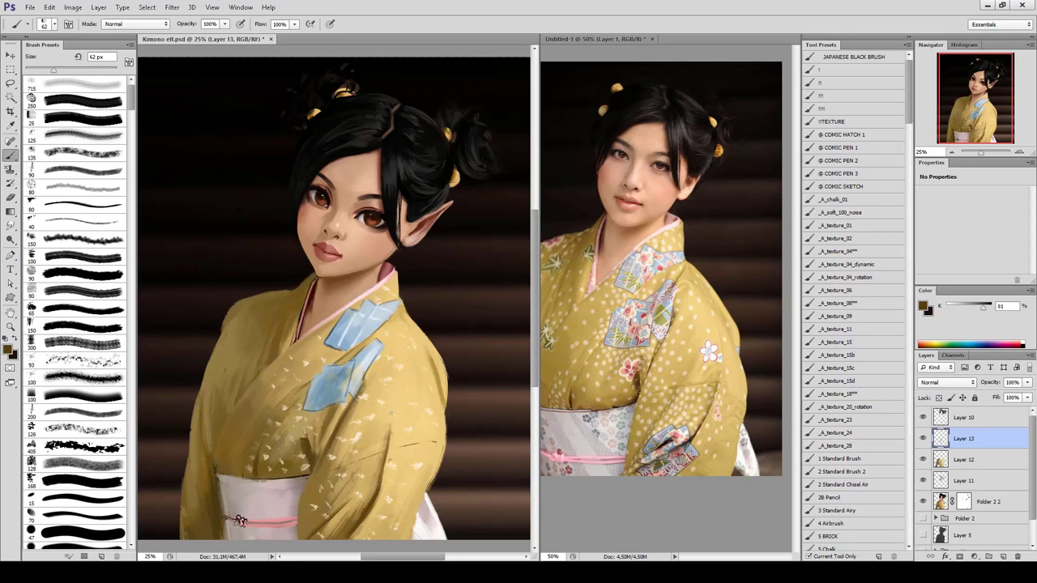
# Add light beige highlights on the kimono, then sample darker brown again.
pyautogui.keyDown('alt'); pyautogui.click(378, 470); pyautogui.keyUp('alt')
pyautogui.moveTo(381, 451); pyautogui.dragTo(379, 467)
pyautogui.moveTo(390, 429); pyautogui.dragTo(387, 463)
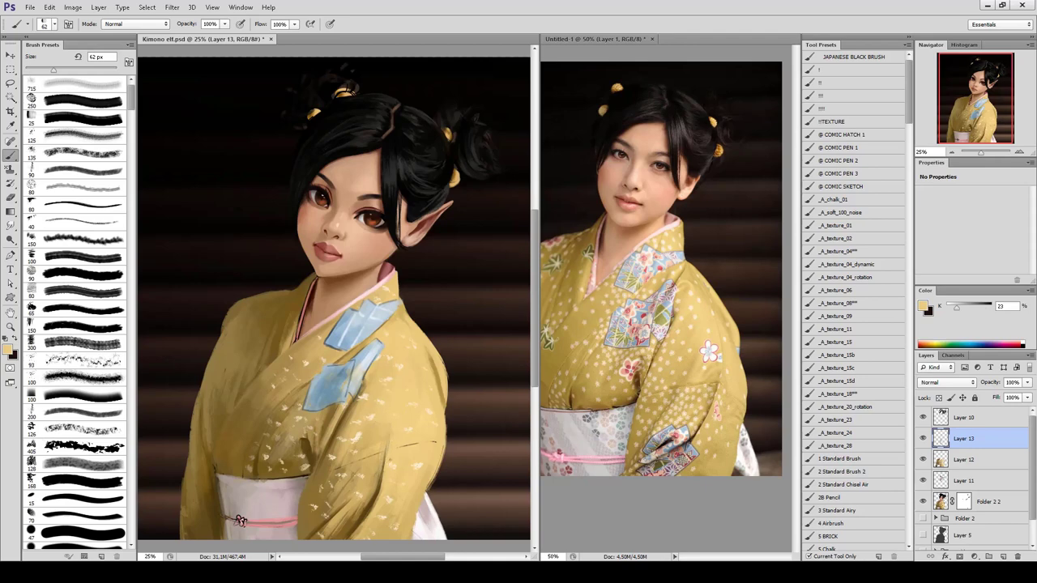
pyautogui.keyDown('alt'); pyautogui.click(387, 460); pyautogui.keyUp('alt')
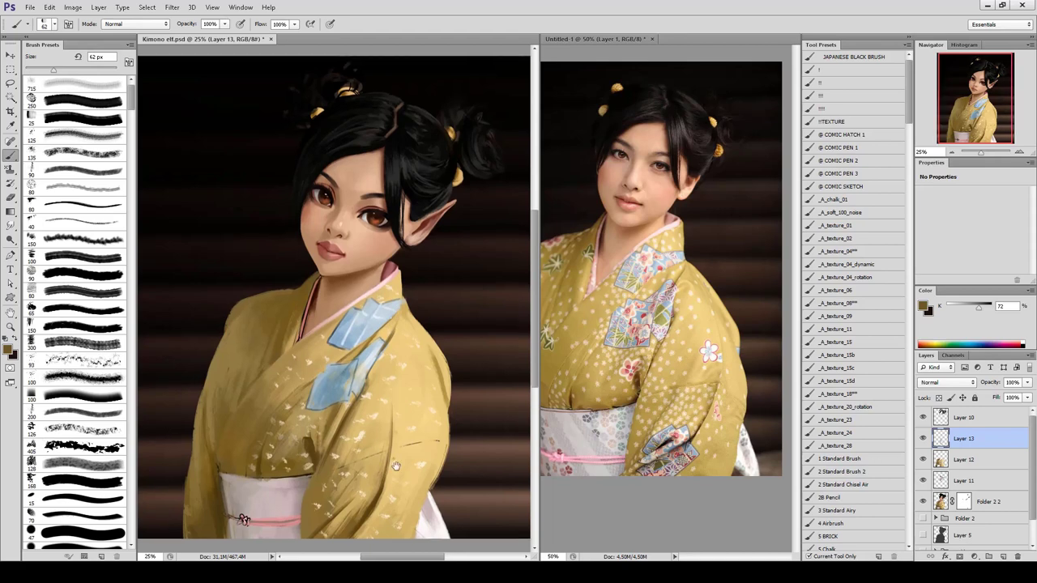
pyautogui.keyDown('alt'); pyautogui.click(327, 437); pyautogui.keyUp('alt')
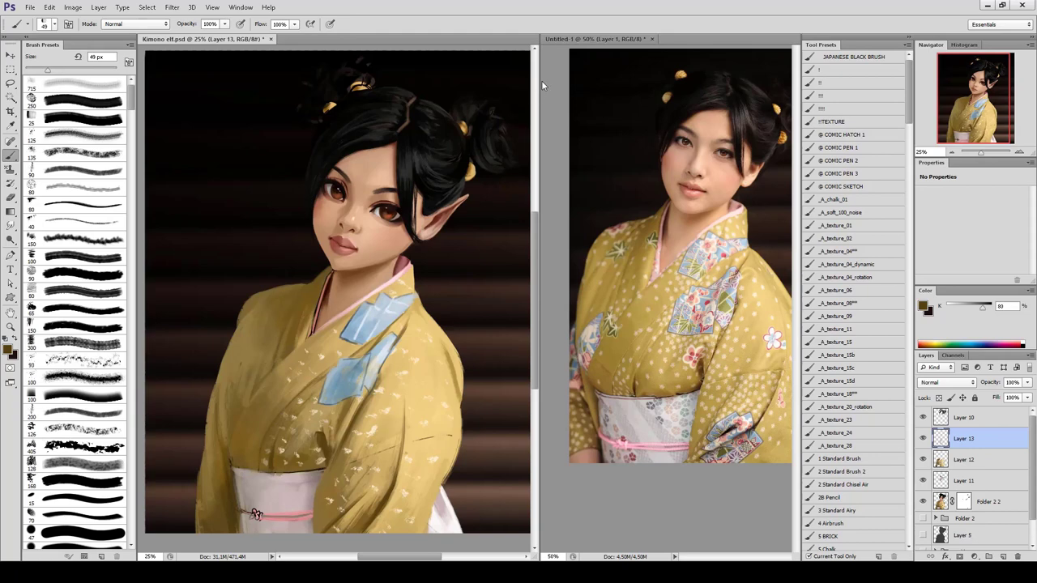
# Check the whole painting and sample lighter and darker browns with a 74 px brush.
pyautogui.hotkey('ctrl', '-')
pyautogui.hotkey('ctrl', '-')
pyautogui.hotkey('ctrl', '+')
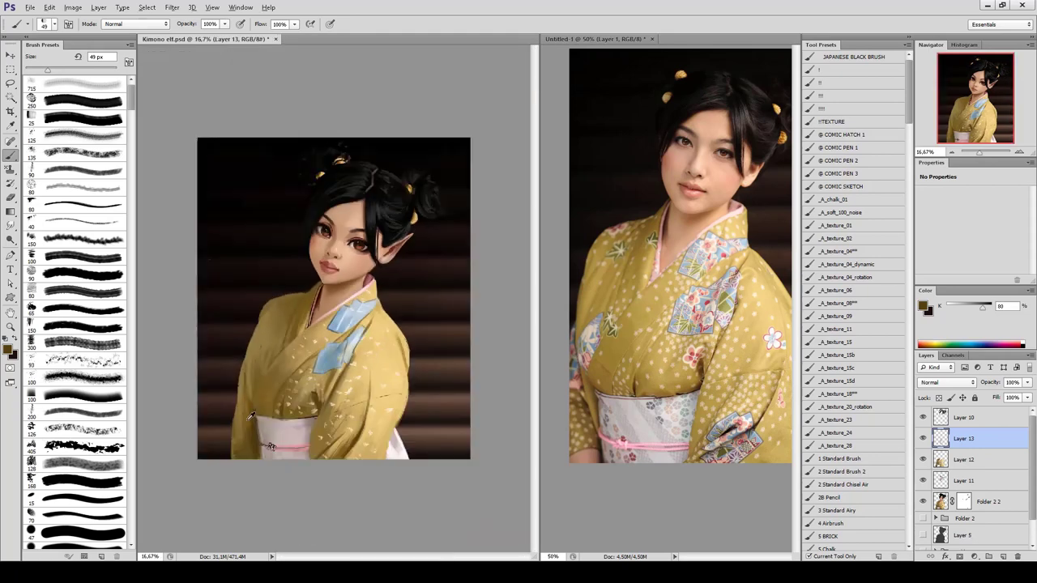
pyautogui.keyDown('alt'); pyautogui.click(298, 373); pyautogui.keyUp('alt')
pyautogui.press(']')
pyautogui.press(']')
pyautogui.keyDown('alt'); pyautogui.click(312, 394); pyautogui.keyUp('alt')
pyautogui.press(']')
pyautogui.press(']')
pyautogui.scroll(1, 272, 489)
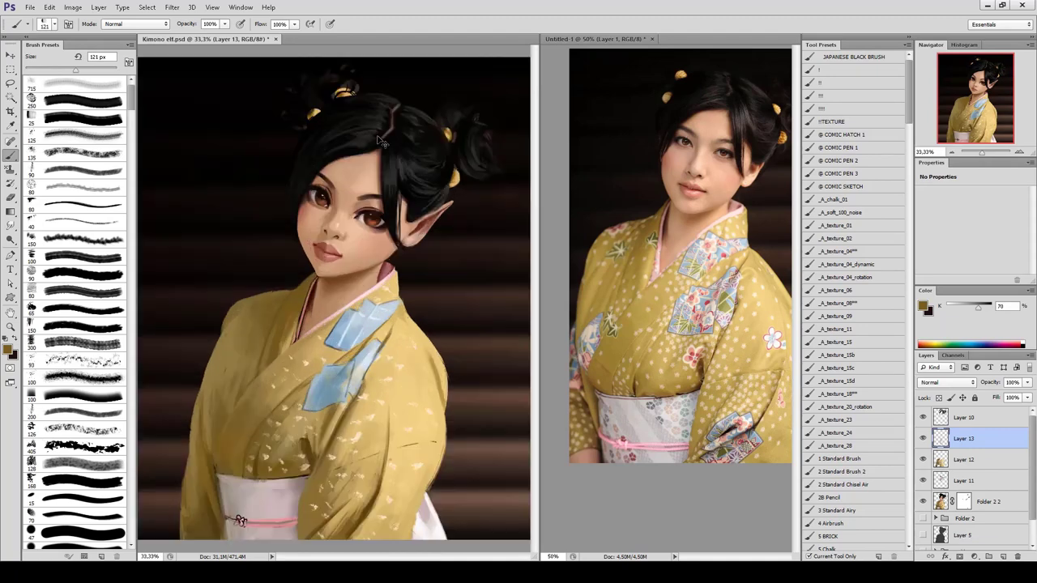
pyautogui.scroll(1, 272, 489)
pyautogui.keyDown('alt'); pyautogui.click(231, 398); pyautogui.keyUp('alt')
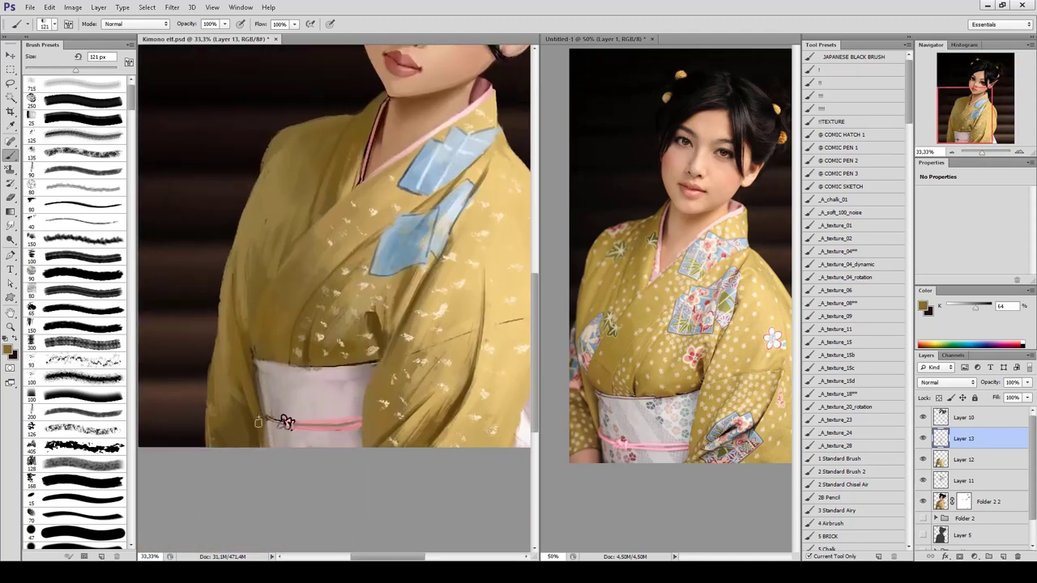
pyautogui.scroll(-3, 200, 266)
pyautogui.scroll(2, 200, 266)
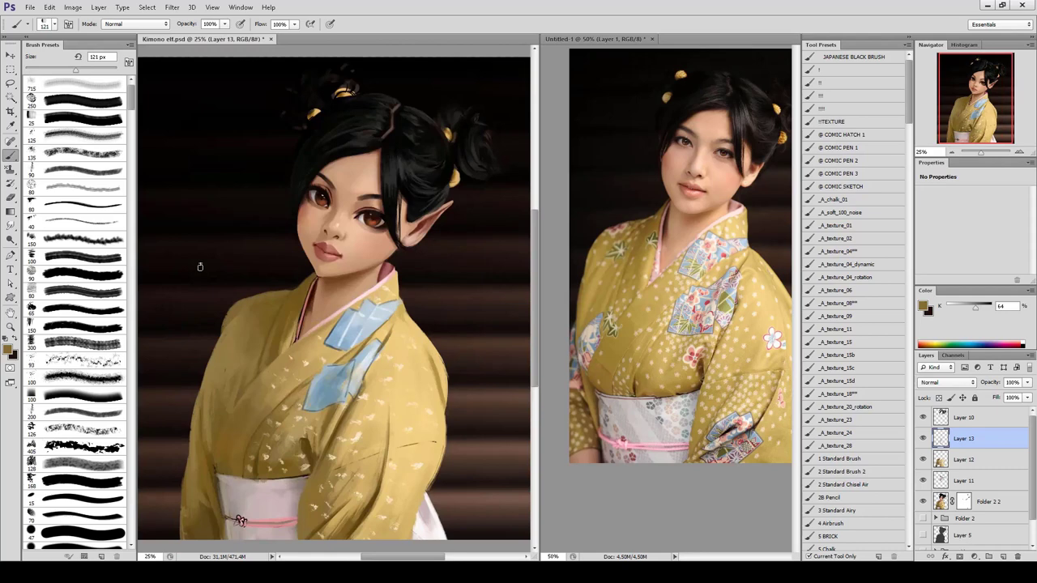
pyautogui.hotkey('alt', '[')
pyautogui.hotkey('alt', '[')
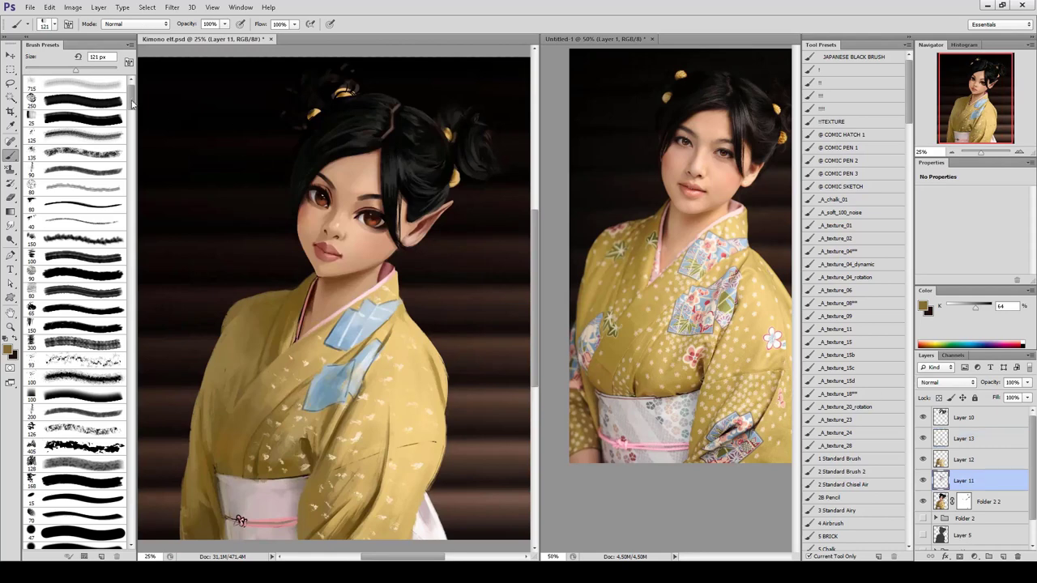
# On Layer 11, paint darker brown shading in Overlay with a 112 px brush.
pyautogui.click(101, 84)
pyautogui.press('i')
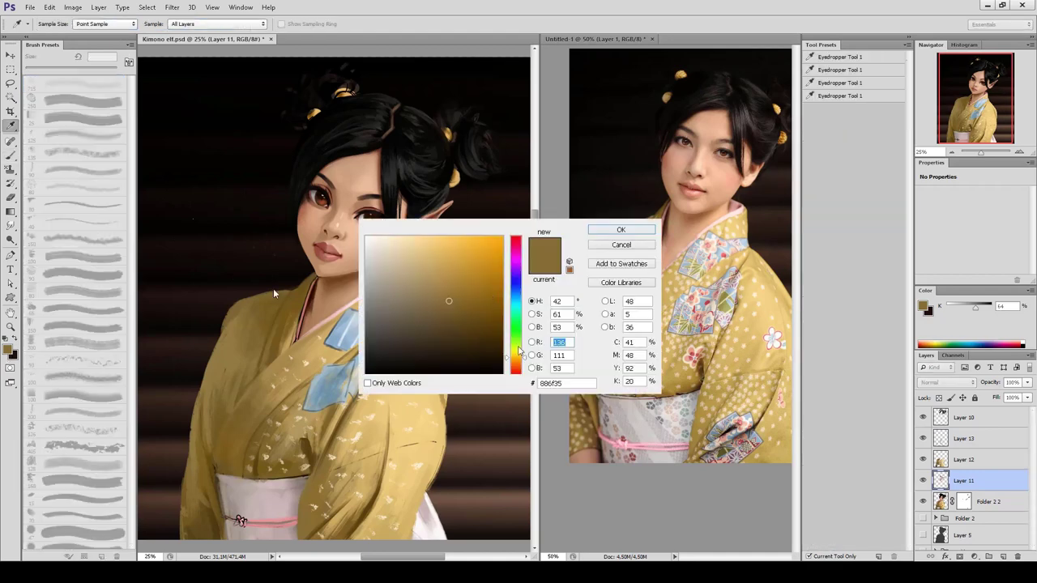
pyautogui.click(469, 296)
pyautogui.press('Return')
pyautogui.press('b')
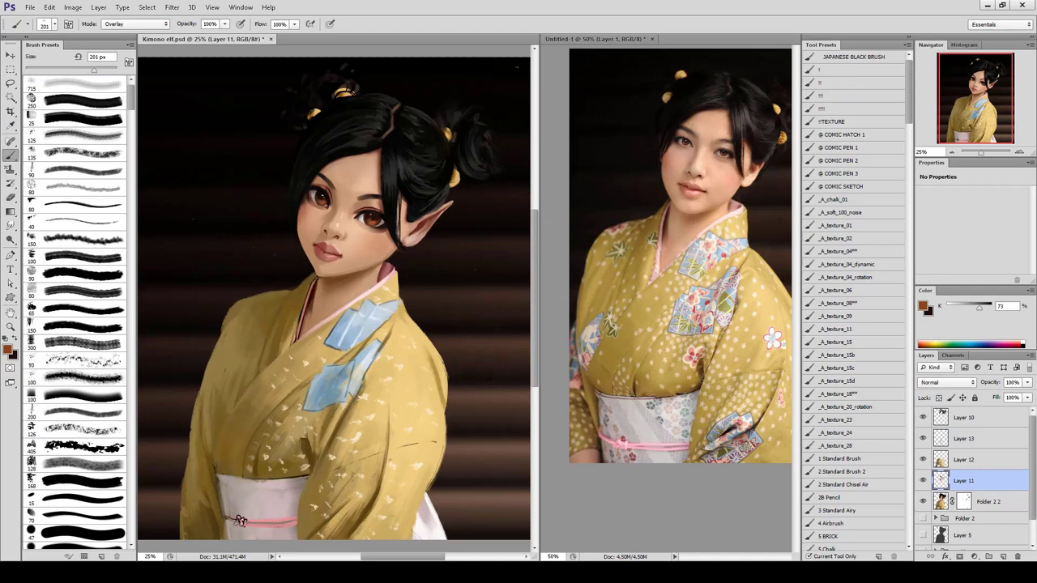
pyautogui.press('[')
pyautogui.press('[')
pyautogui.press('[')
pyautogui.click(380, 134)
pyautogui.hotkey('ctrl', '+')
# Zoom into the mirrored face, sample a lighter skin tone, and set a 25 px Multiply brush.
pyautogui.hotkey('shift', 'alt', 'n')
pyautogui.click(85, 100)
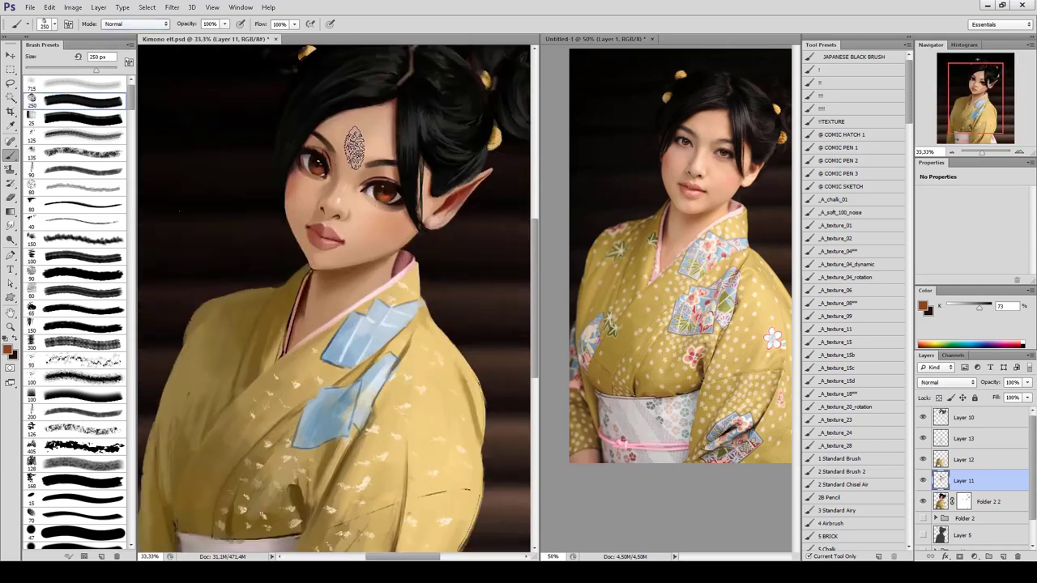
pyautogui.press('h')
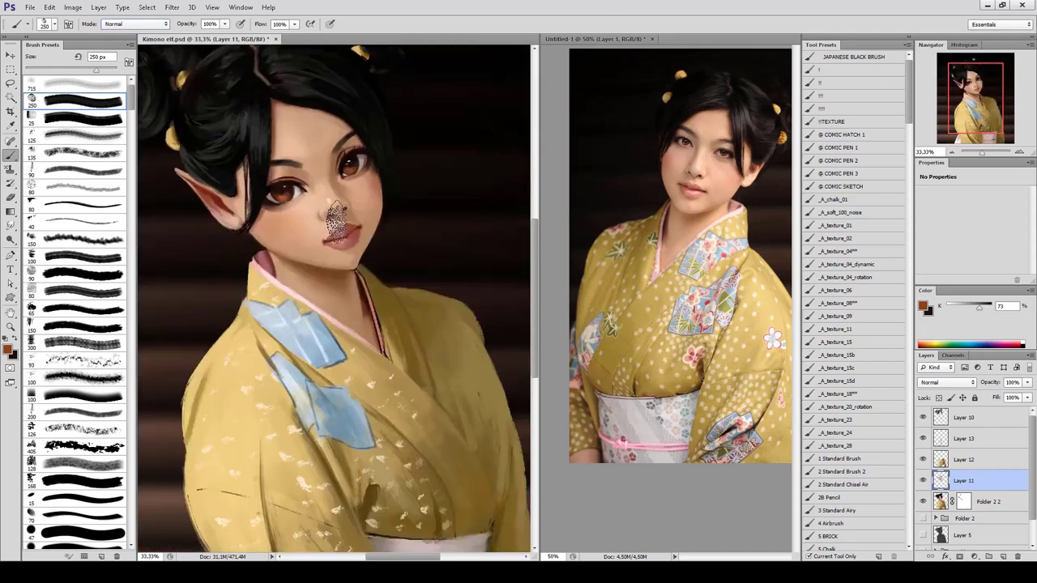
pyautogui.hotkey('ctrl', '+')
pyautogui.keyDown('alt'); pyautogui.click(368, 162); pyautogui.keyUp('alt')
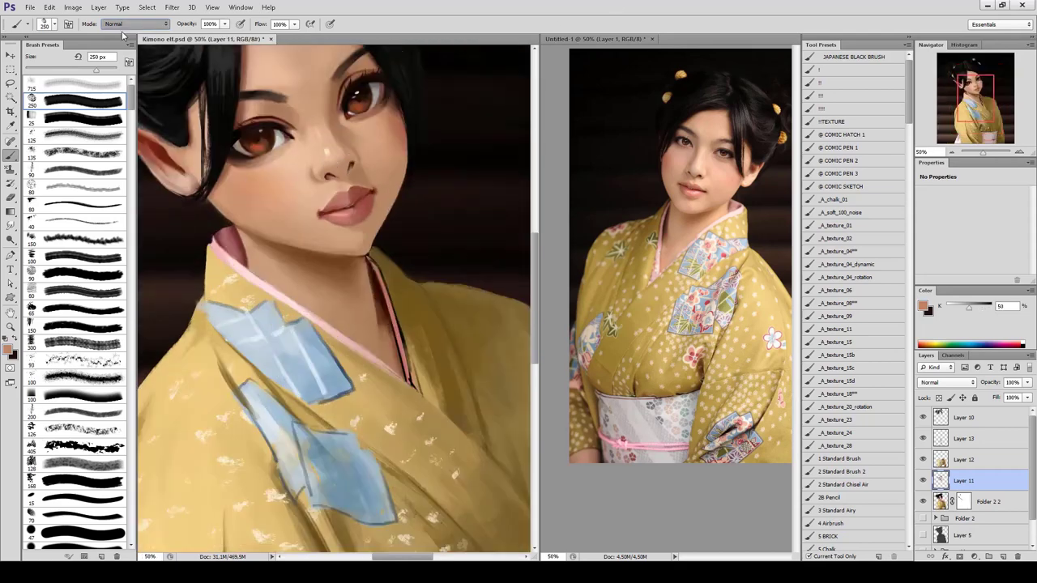
pyautogui.hotkey('shift', 'alt', 'm')
pyautogui.press('[')
pyautogui.press('[')
pyautogui.press('[')
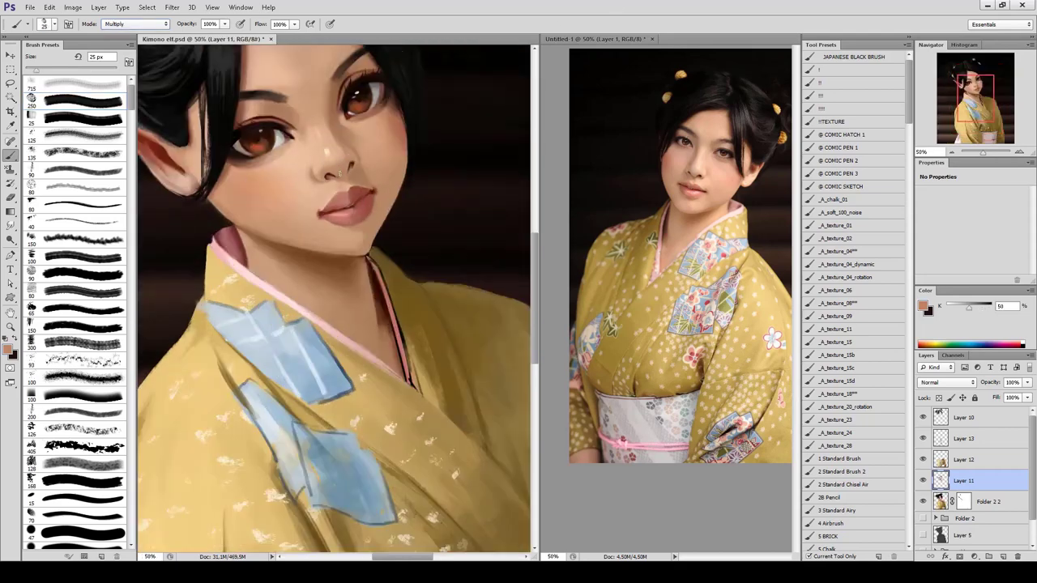
pyautogui.scroll(-3, 238, 159)
pyautogui.press('h')
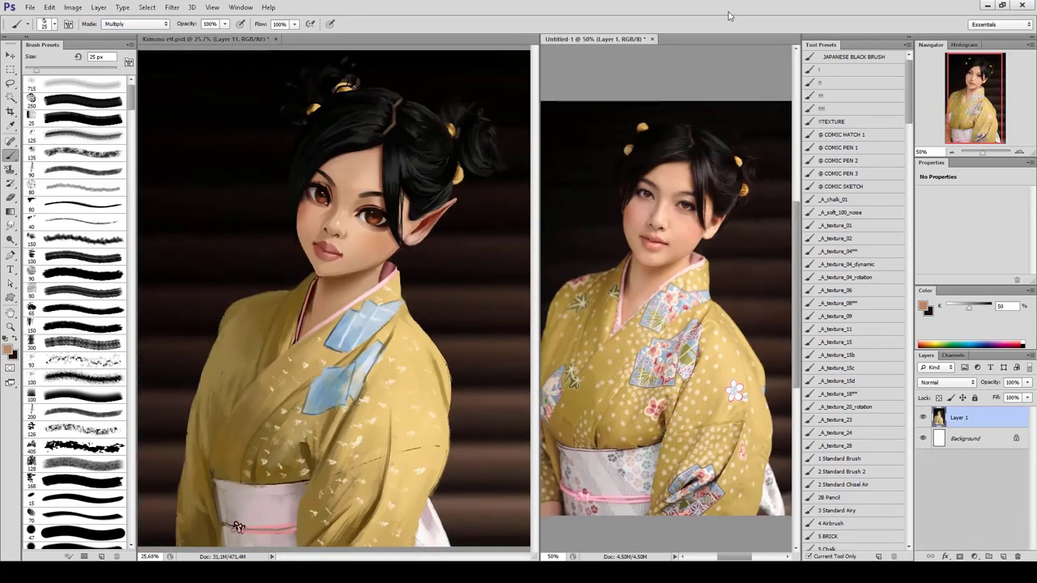
# Hide and restore the Paper background layer, then save Kimono elf.psd.
pyautogui.scroll(-2, 964, 502)
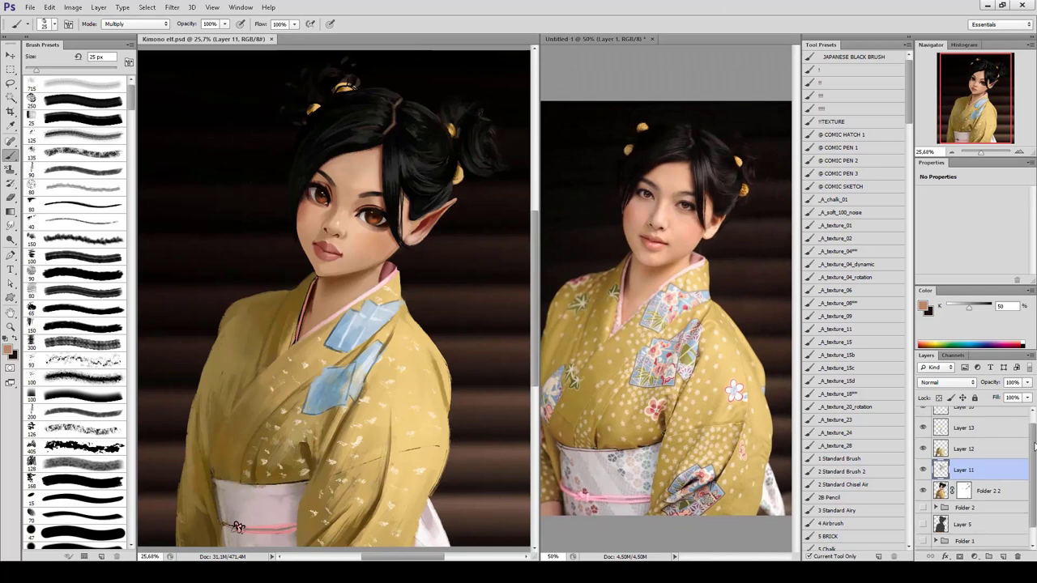
pyautogui.click(923, 541)
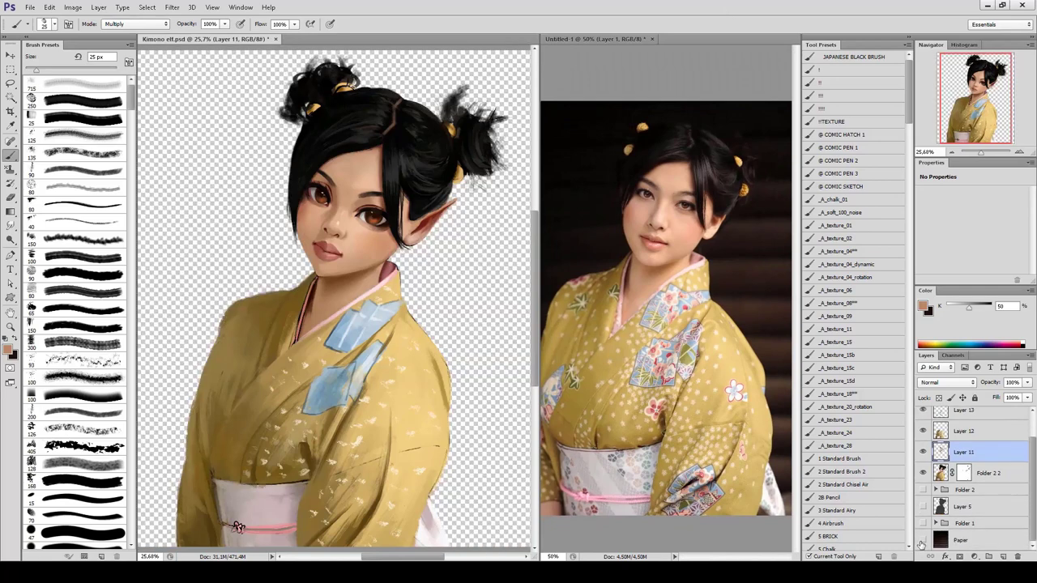
pyautogui.click(923, 540)
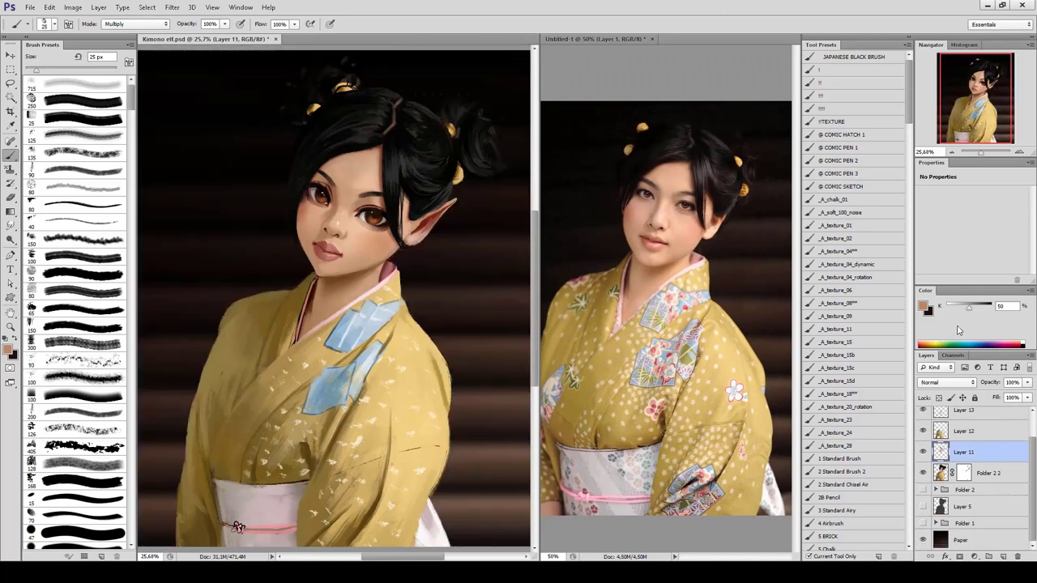
pyautogui.hotkey('ctrl', 's')
pyautogui.scroll(4, 348, 220)
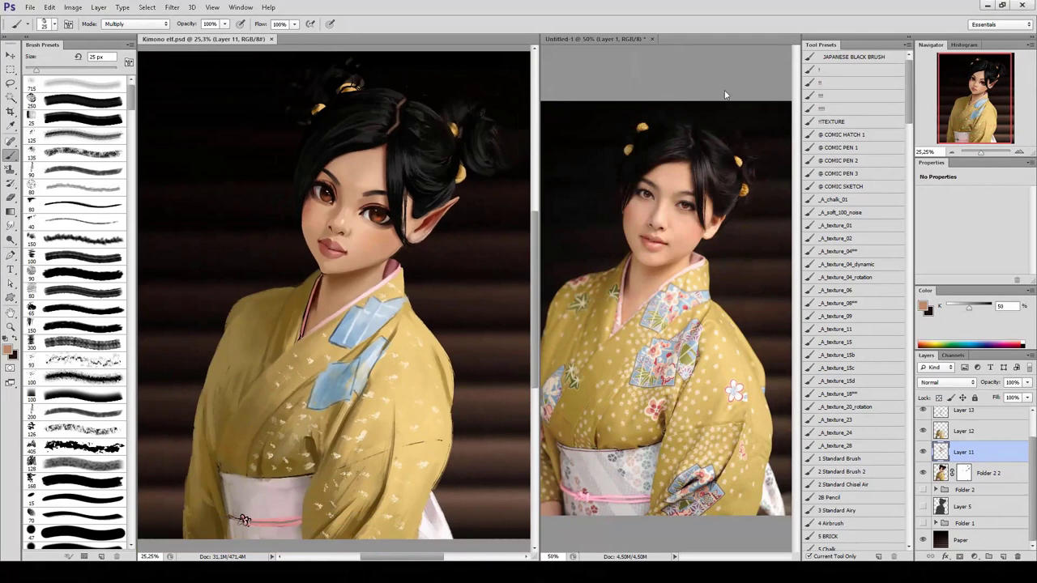
# With a 715 px soft brush, cover the specks near the ear, repaint hair strands, and test red dabs.
pyautogui.click(103, 91)
pyautogui.moveTo(417, 204); pyautogui.dragTo(421, 219)
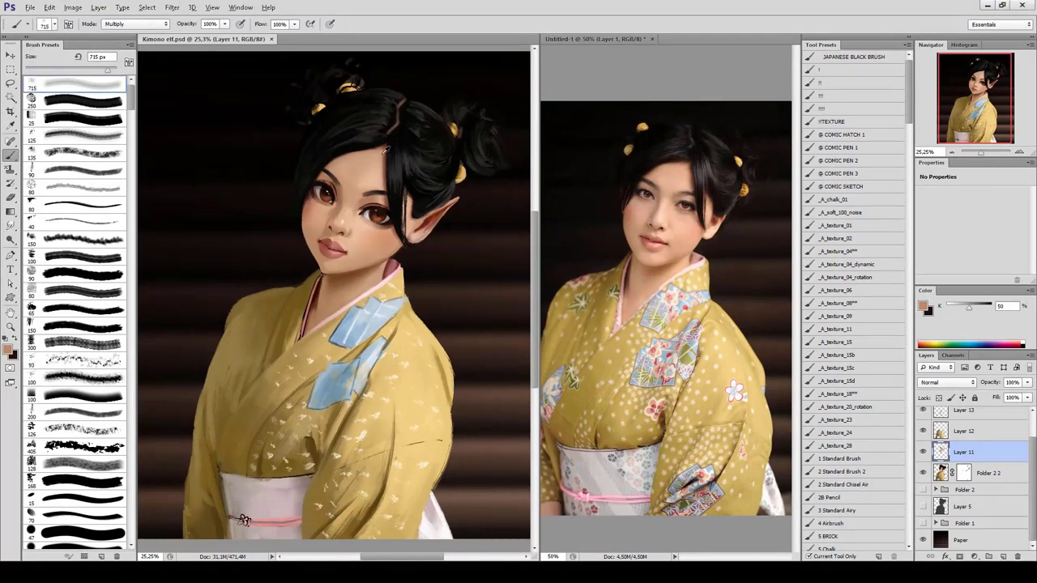
pyautogui.moveTo(381, 146); pyautogui.dragTo(284, 188)
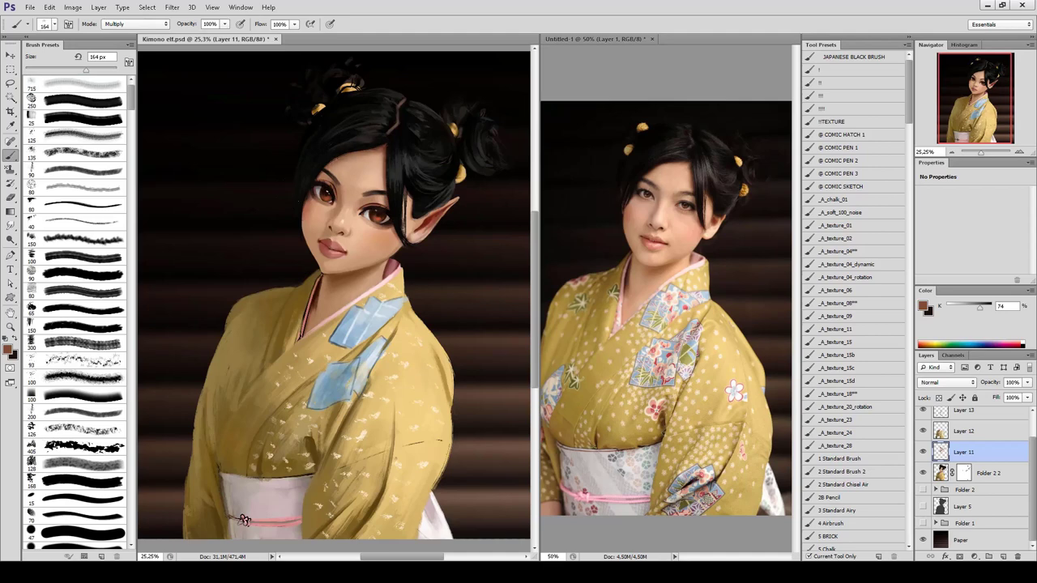
pyautogui.moveTo(386, 151); pyautogui.dragTo(381, 191)
pyautogui.moveTo(243, 520); pyautogui.dragTo(196, 522)
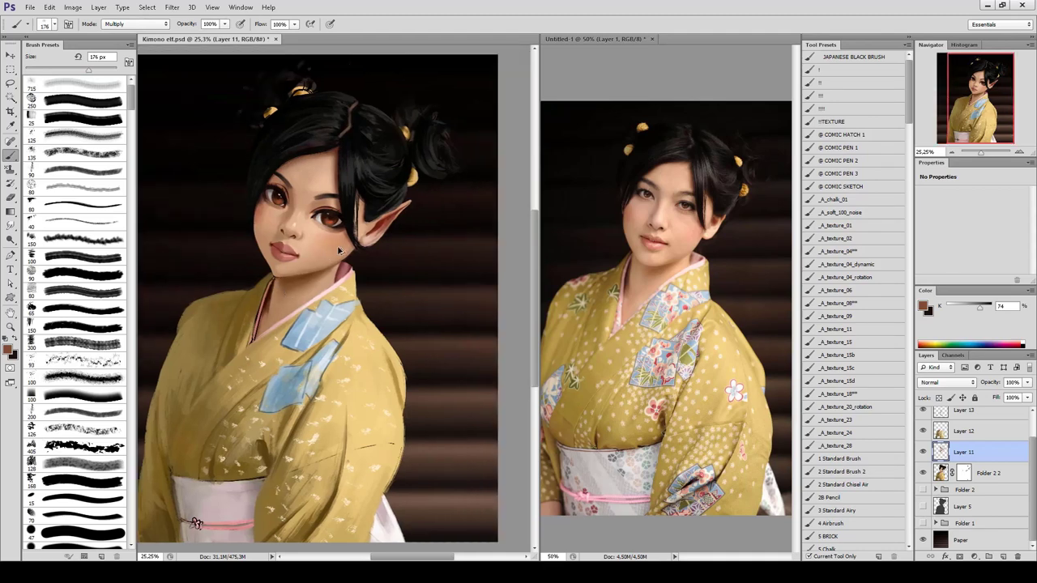
pyautogui.click(471, 305)
pyautogui.click(479, 367)
# Set a 96 px Lighten brush and sample pale skin tones from the face, viewing at 25%.
pyautogui.hotkey('alt', 'shift', 'g')
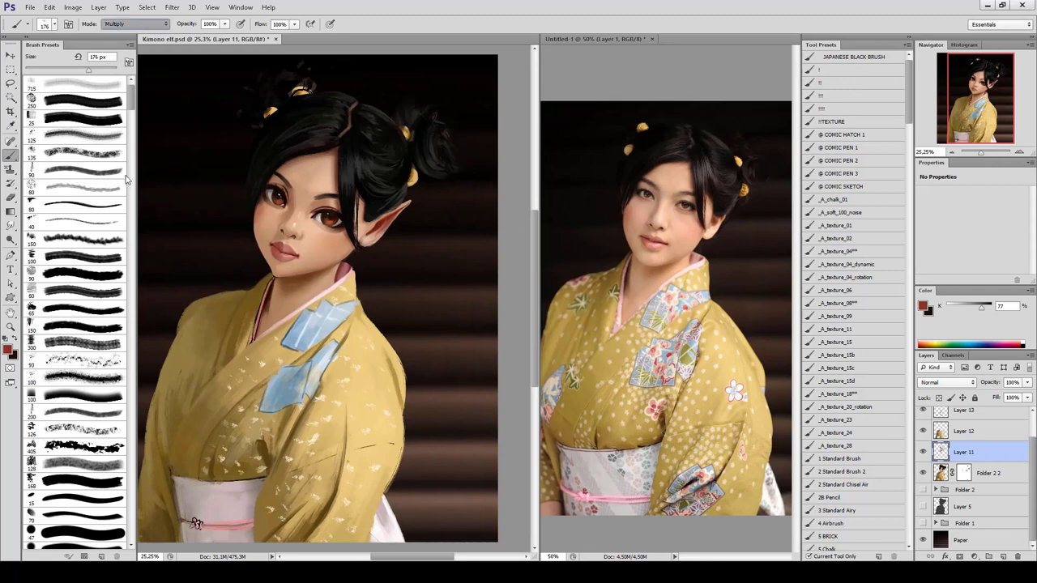
pyautogui.press('[')
pyautogui.press('[')
pyautogui.press('[')
pyautogui.keyDown('alt'); pyautogui.click(280, 177); pyautogui.keyUp('alt')
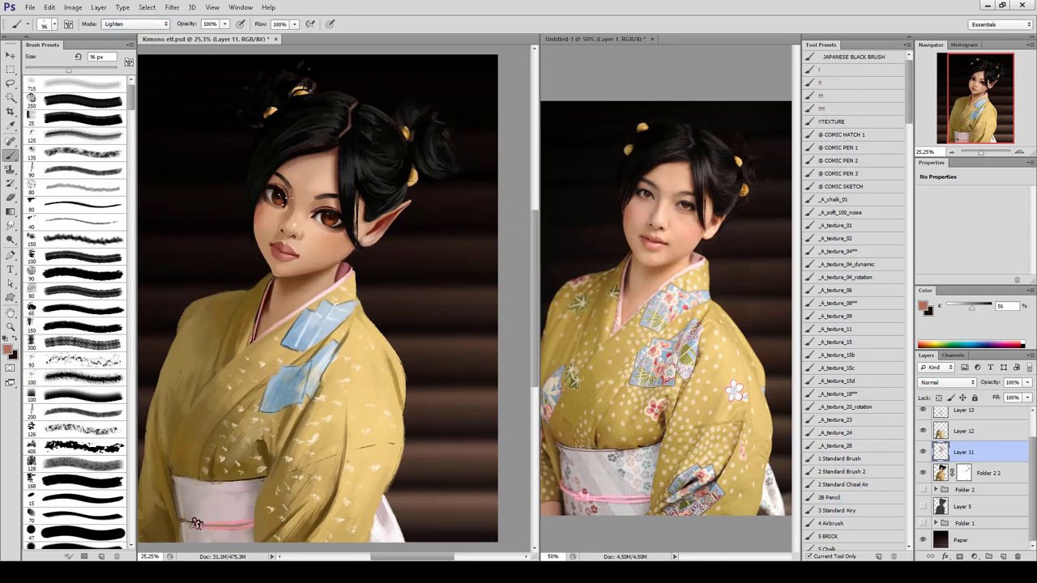
pyautogui.keyDown('alt'); pyautogui.click(335, 201); pyautogui.keyUp('alt')
pyautogui.hotkey('ctrl', '+')
pyautogui.hotkey('ctrl', '+')
pyautogui.hotkey('ctrl', '-')
pyautogui.hotkey('ctrl', '-')
pyautogui.hotkey('ctrl', '-')
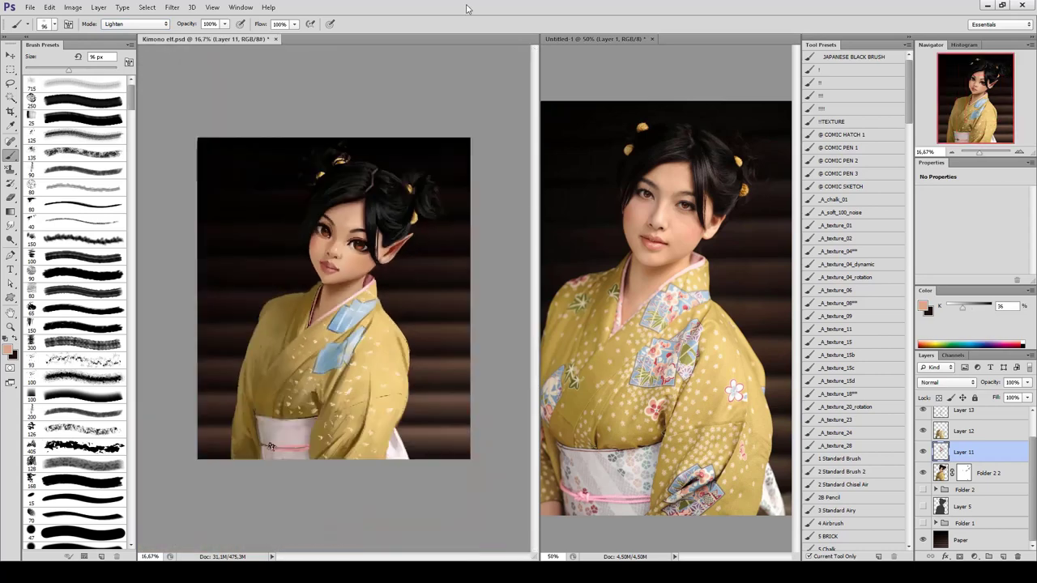
pyautogui.hotkey('ctrl', '+')
pyautogui.hotkey('ctrl', '+')
pyautogui.hotkey('ctrl', '-')
pyautogui.hotkey('ctrl', '+')
pyautogui.hotkey('ctrl', '-')
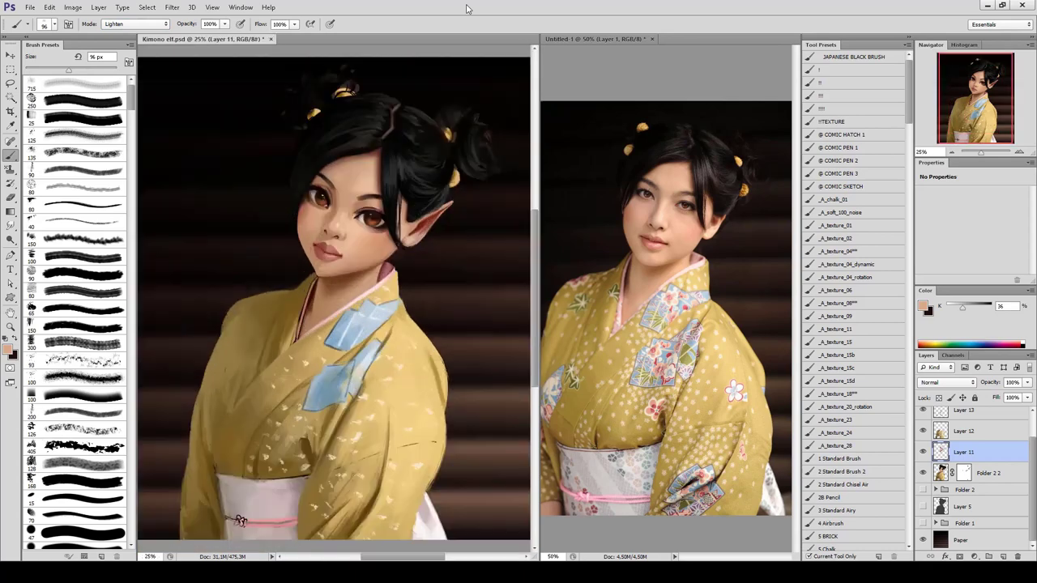
pyautogui.moveTo(240, 520); pyautogui.dragTo(177, 517)
# In Normal blending, try 215 px, 128 px airbrush and 116 px brushes with sampled skin tones.
pyautogui.hotkey('shift', 'alt', 'n')
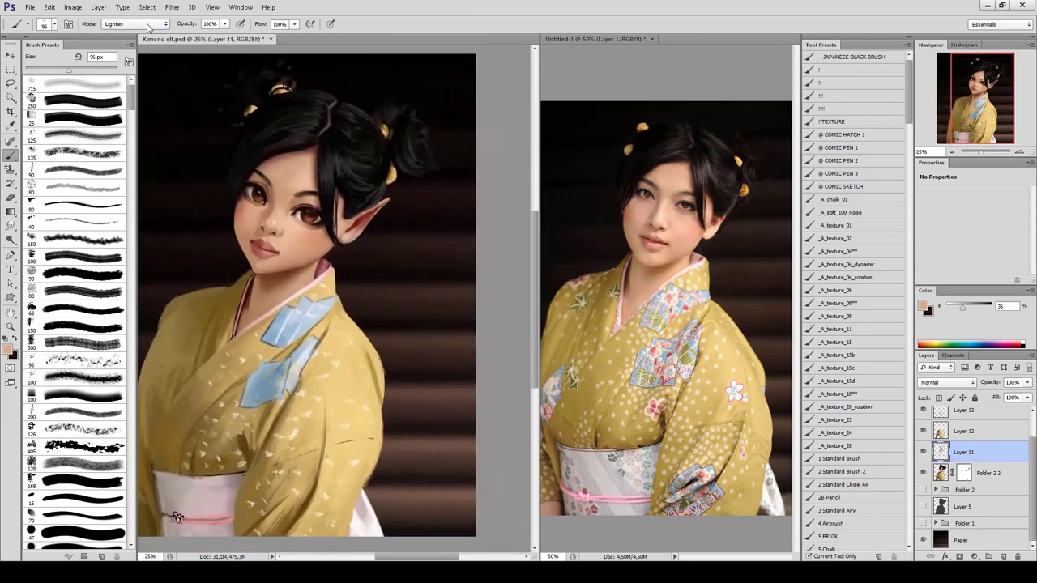
pyautogui.press(']')
pyautogui.press(']')
pyautogui.press(']')
pyautogui.keyDown('alt'); pyautogui.click(299, 172); pyautogui.keyUp('alt')
pyautogui.keyDown('alt'); pyautogui.click(287, 181); pyautogui.keyUp('alt')
pyautogui.click(81, 462)
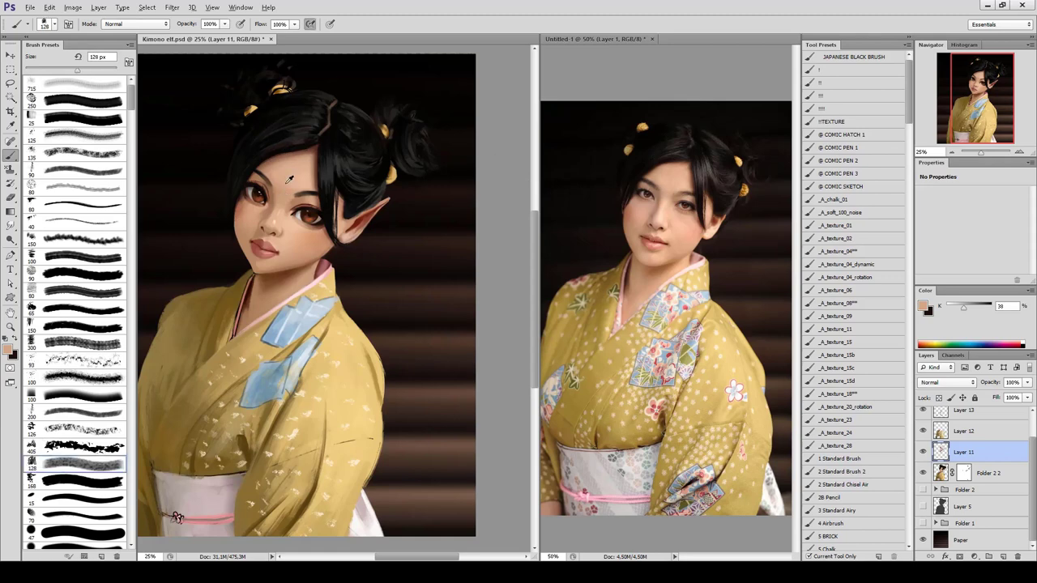
pyautogui.keyDown('alt'); pyautogui.click(289, 186); pyautogui.keyUp('alt')
pyautogui.keyDown('alt'); pyautogui.click(306, 173); pyautogui.keyUp('alt')
pyautogui.click(49, 476)
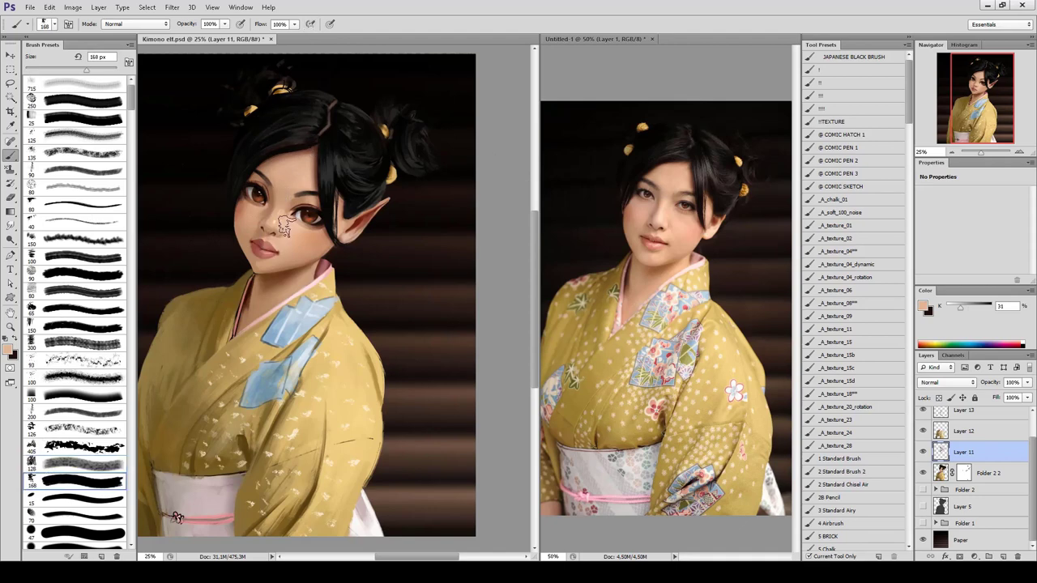
pyautogui.keyDown('alt'); pyautogui.click(297, 241); pyautogui.keyUp('alt')
pyautogui.keyDown('alt'); pyautogui.click(292, 233); pyautogui.keyUp('alt')
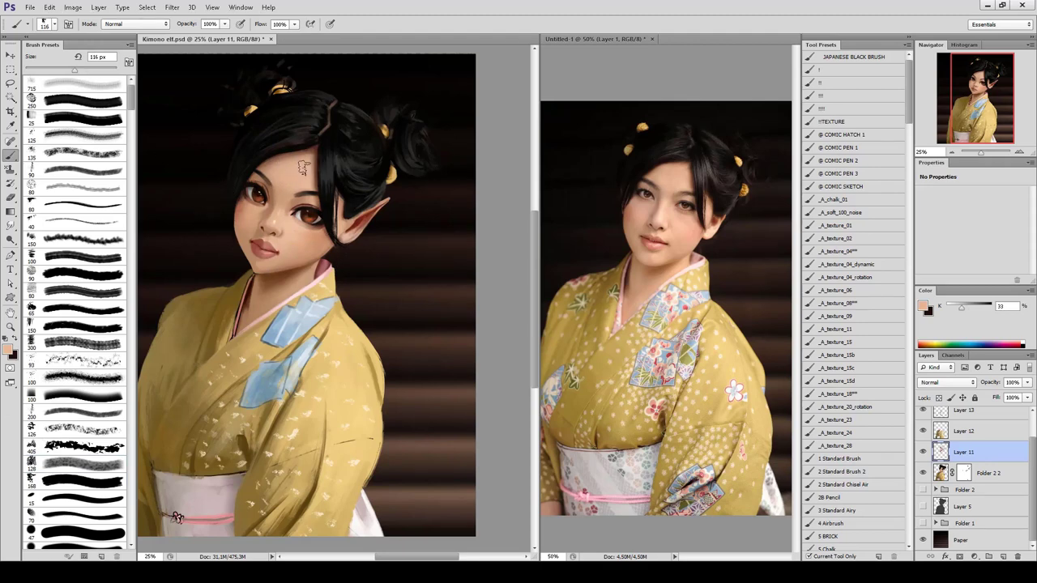
pyautogui.keyDown('alt'); pyautogui.click(303, 183); pyautogui.keyUp('alt')
# Scroll the Layers panel down and back up around Layer 11.
pyautogui.scroll(-2, 245, 283)
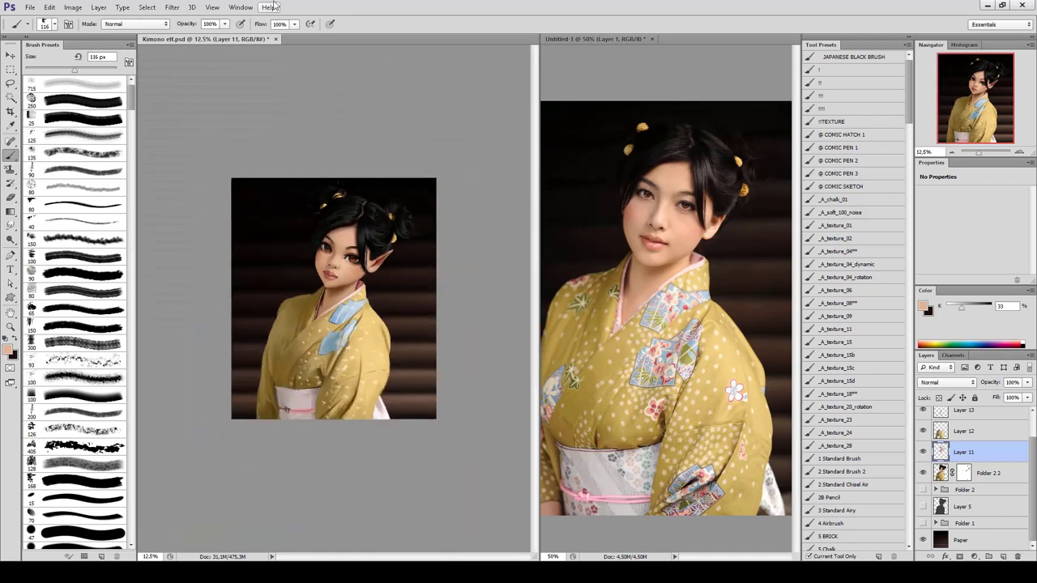
pyautogui.scroll(3, 341, 260)
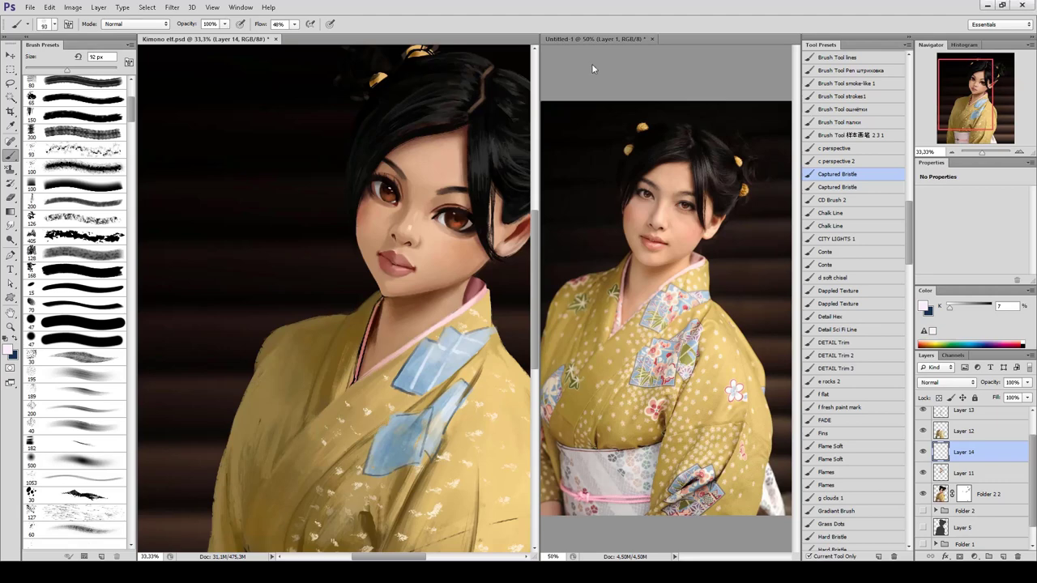
# Zoom in on the face, mirror the view, and sample skin tones with a 141 px brush.
pyautogui.keyDown('ctrl'); pyautogui.click(377, 250); pyautogui.keyUp('ctrl')
pyautogui.moveTo(376, 251); pyautogui.dragTo(276, 95)
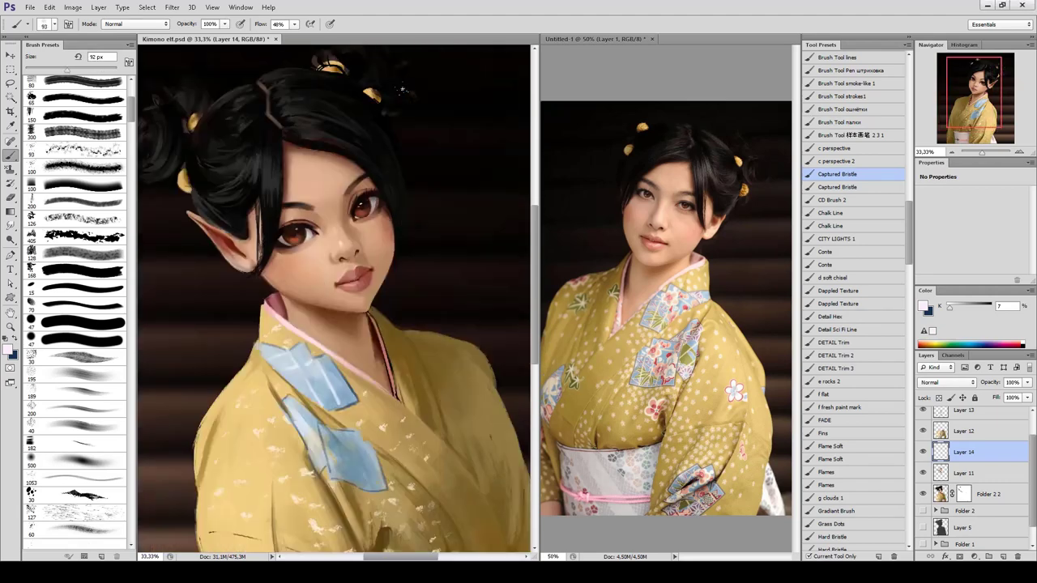
pyautogui.keyDown('alt'); pyautogui.click(276, 96); pyautogui.keyUp('alt')
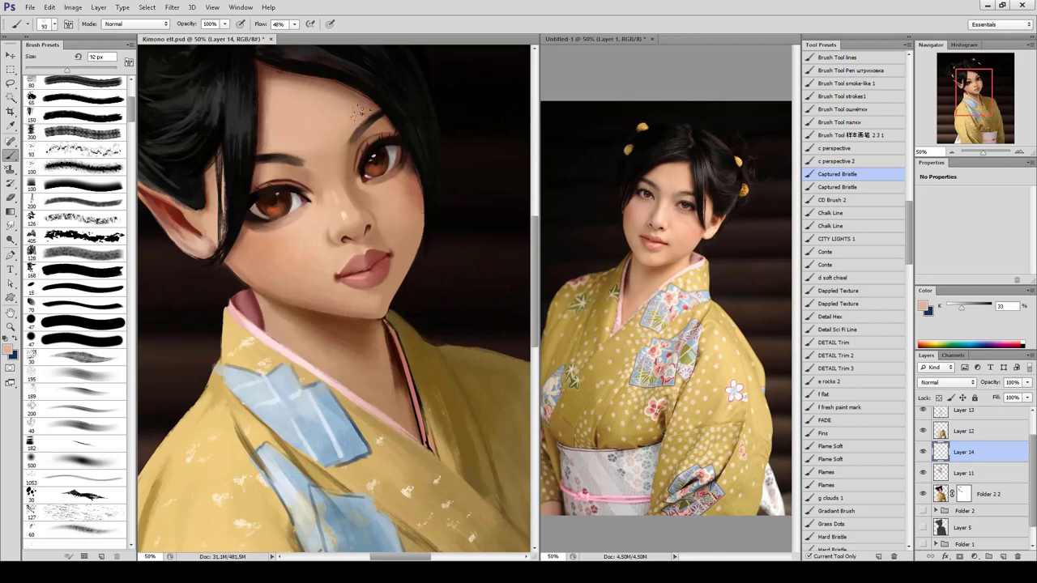
pyautogui.press('h')
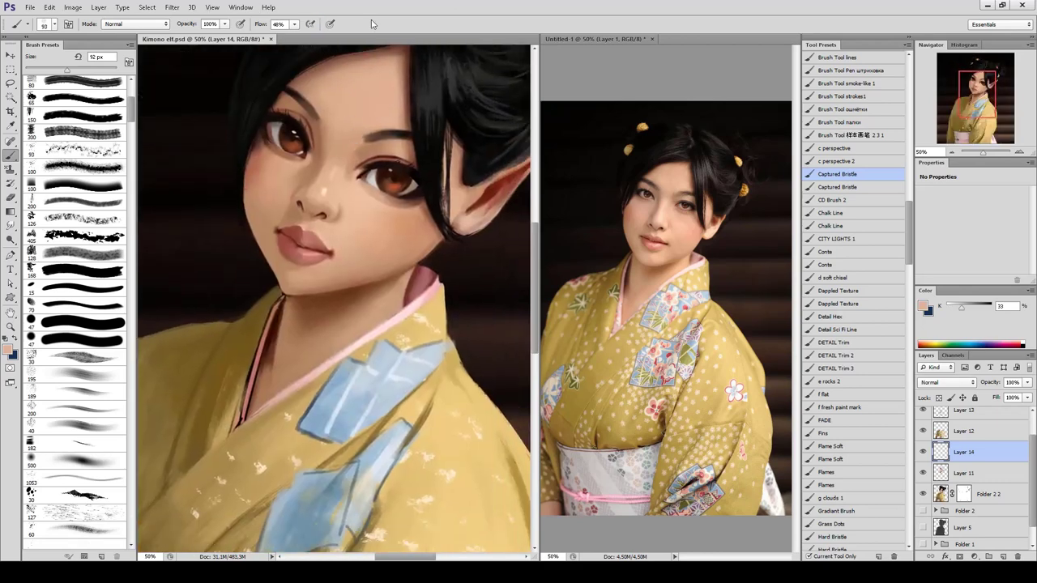
pyautogui.keyDown('alt'); pyautogui.click(367, 215); pyautogui.keyUp('alt')
pyautogui.moveTo(367, 215); pyautogui.dragTo(366, 247)
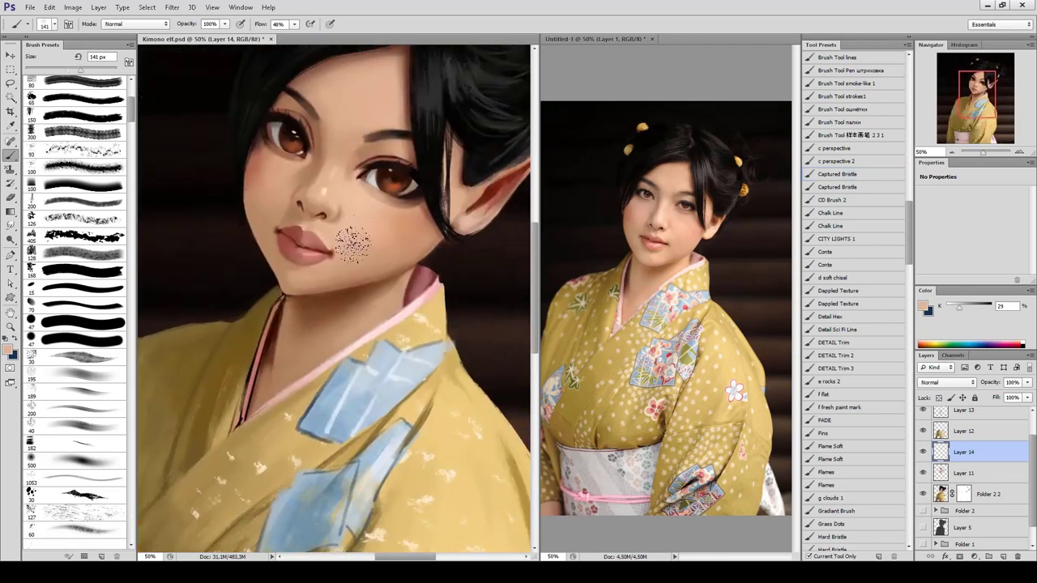
pyautogui.keyDown('alt'); pyautogui.click(251, 241); pyautogui.keyUp('alt')
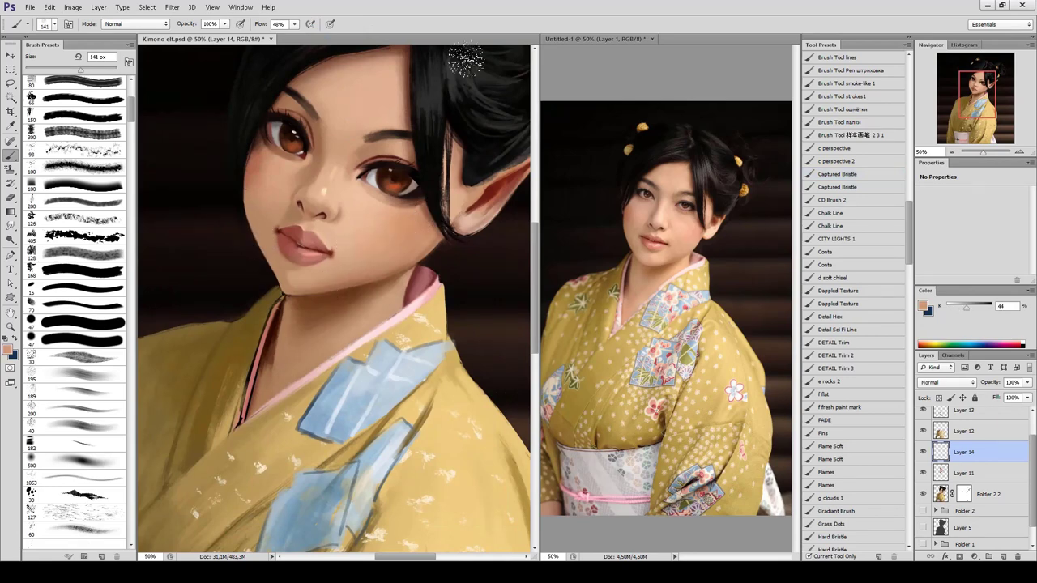
# Shrink the brush, sample dark browns along the collar, and flip the canvas to check proportions.
pyautogui.moveTo(352, 341); pyautogui.dragTo(338, 356)
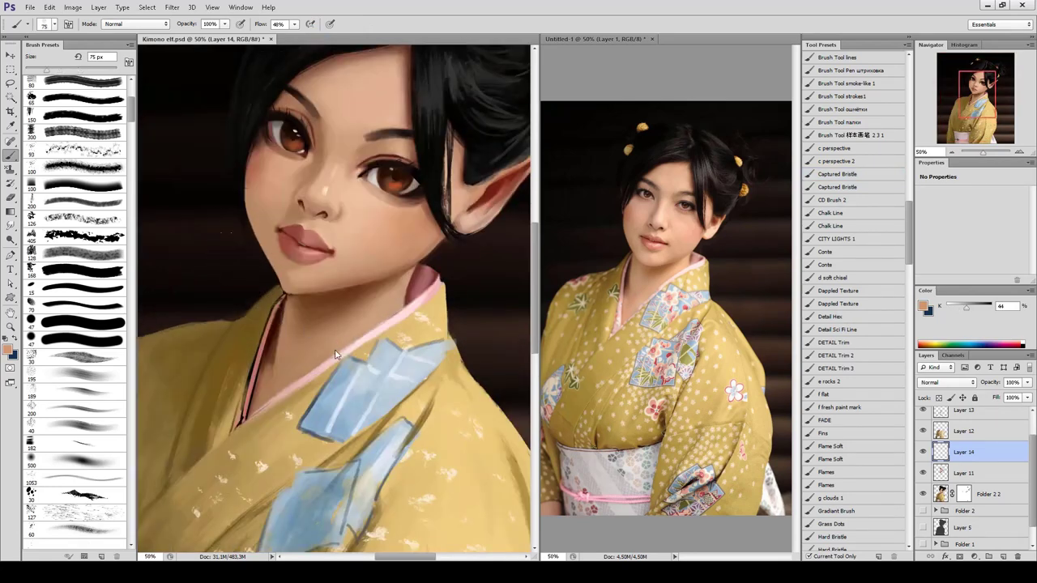
pyautogui.keyDown('alt'); pyautogui.click(274, 354); pyautogui.keyUp('alt')
pyautogui.keyDown('alt'); pyautogui.click(267, 373); pyautogui.keyUp('alt')
pyautogui.keyDown('alt'); pyautogui.click(267, 380); pyautogui.keyUp('alt')
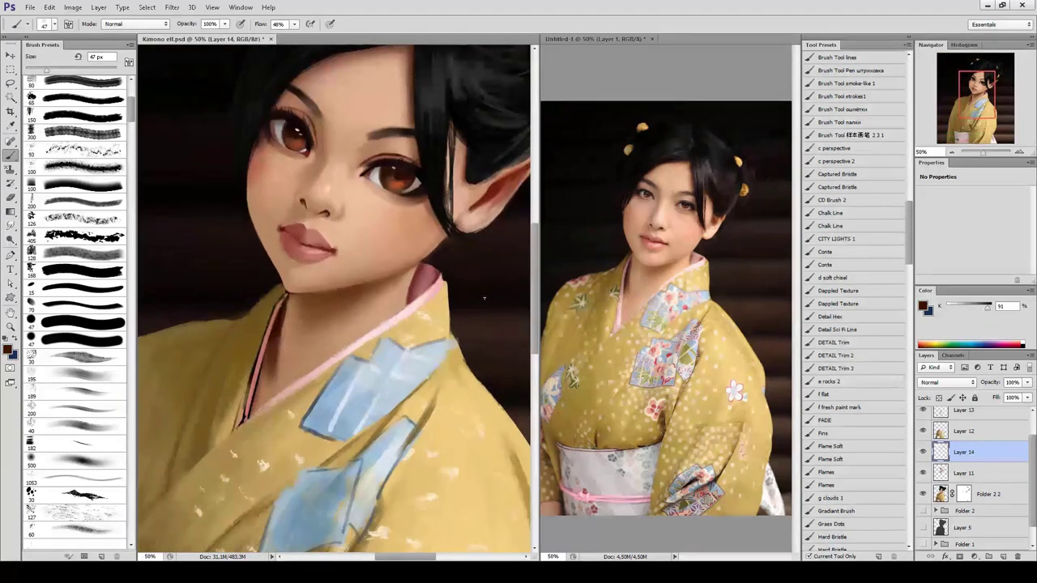
pyautogui.hotkey('ctrl', 'shift', 'h')
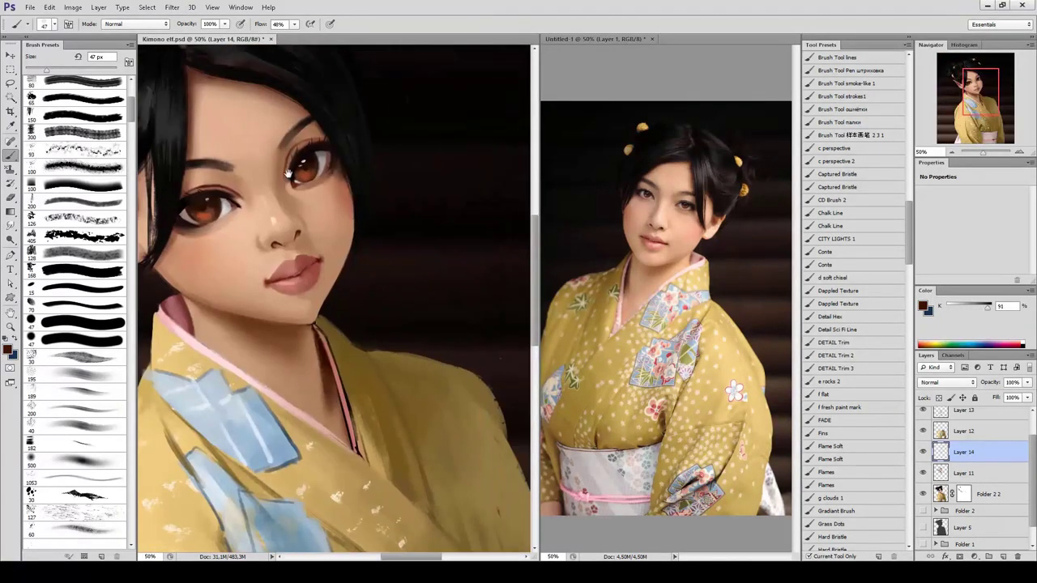
# Deepen the crease above the right eye with darker browns sampled near the eyebrow.
pyautogui.keyDown('alt'); pyautogui.click(232, 130); pyautogui.keyUp('alt')
pyautogui.press(']')
pyautogui.keyDown('alt'); pyautogui.click(293, 142); pyautogui.keyUp('alt')
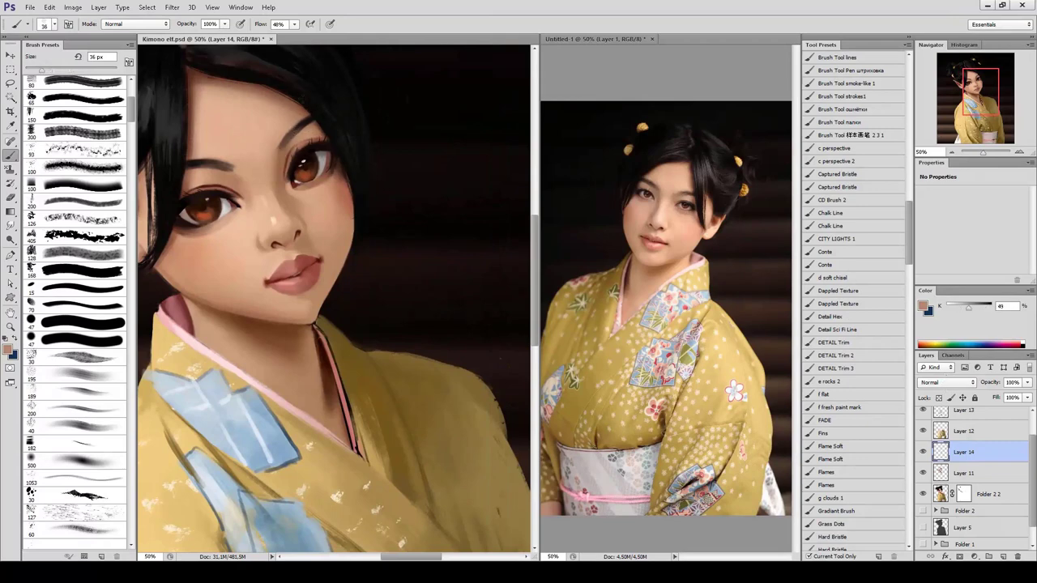
pyautogui.keyDown('alt'); pyautogui.click(312, 138); pyautogui.keyUp('alt')
pyautogui.keyDown('alt'); pyautogui.click(320, 133); pyautogui.keyUp('alt')
pyautogui.moveTo(320, 128); pyautogui.dragTo(306, 138)
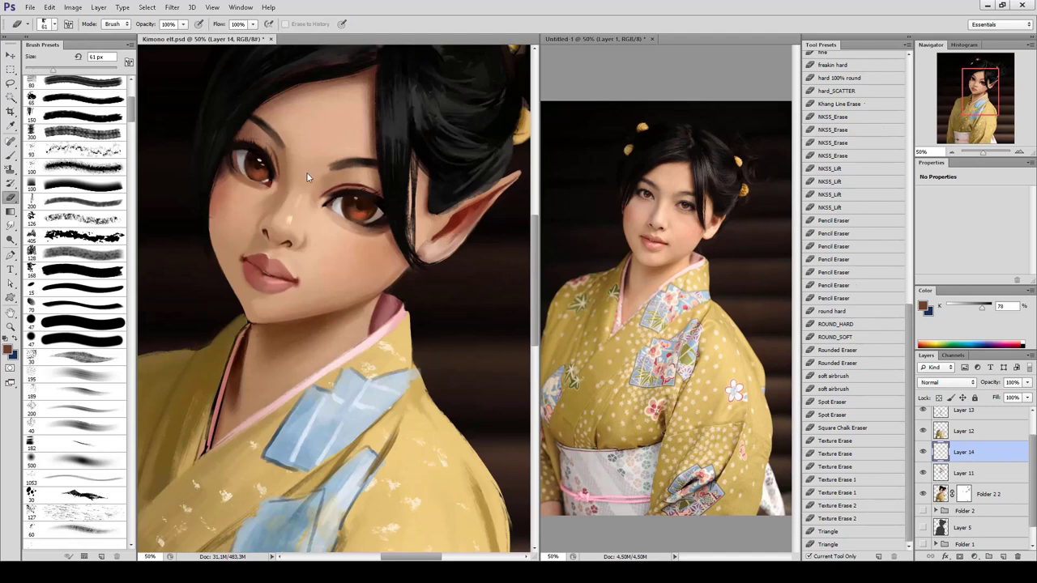
pyautogui.press('b')
pyautogui.keyDown('alt'); pyautogui.click(274, 146); pyautogui.keyUp('alt')
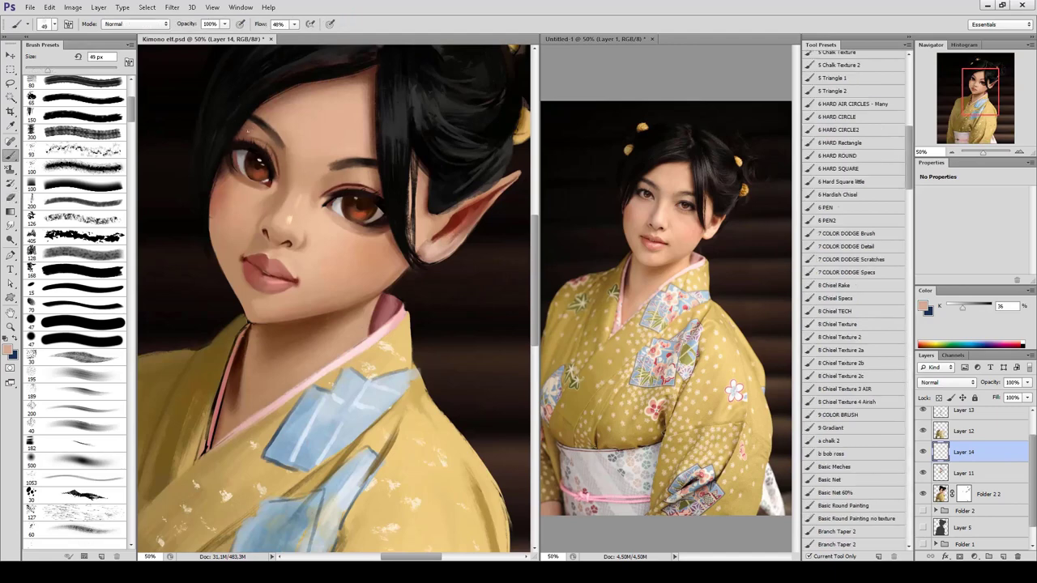
# Reframe the face, pick a dark brown, and choose the 168 px brush.
pyautogui.hotkey('ctrl', '-')
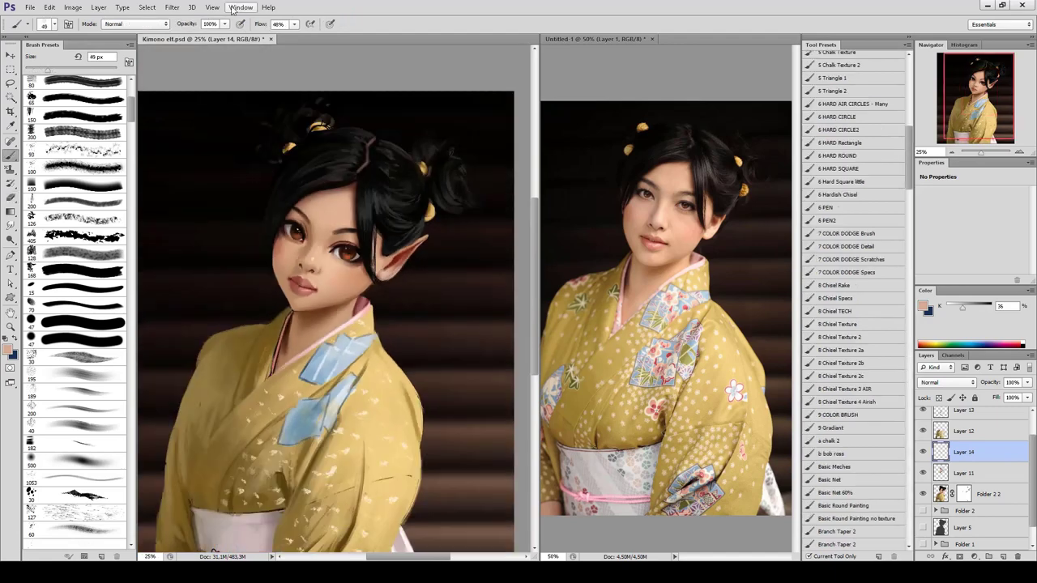
pyautogui.hotkey('ctrl', '-')
pyautogui.hotkey('ctrl', '-')
pyautogui.hotkey('ctrl', '-')
pyautogui.hotkey('ctrl', '+')
pyautogui.hotkey('ctrl', '+')
pyautogui.hotkey('ctrl', '+')
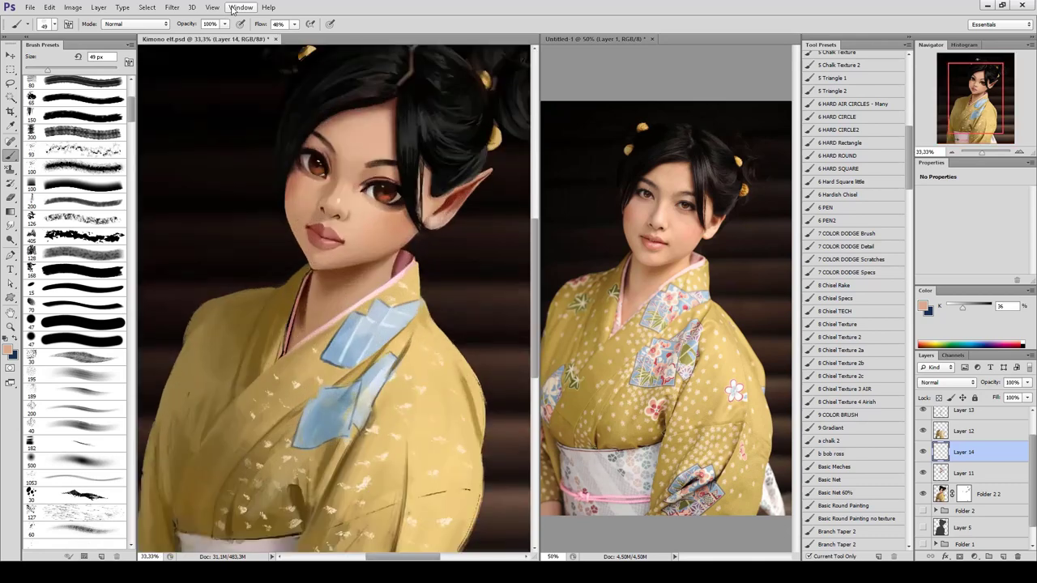
pyautogui.hotkey('ctrl', '+')
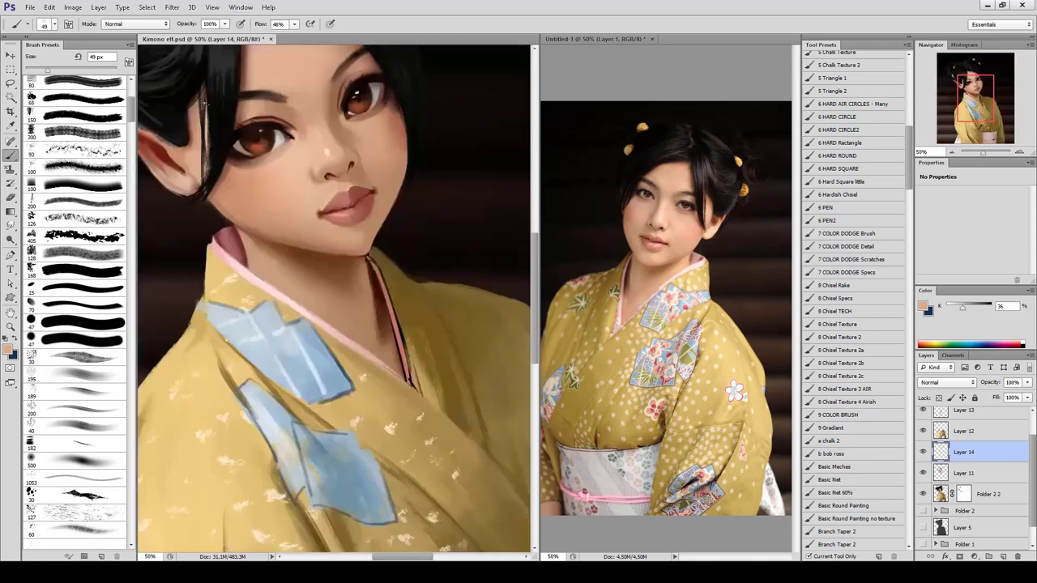
pyautogui.keyDown('alt'); pyautogui.click(274, 177); pyautogui.keyUp('alt')
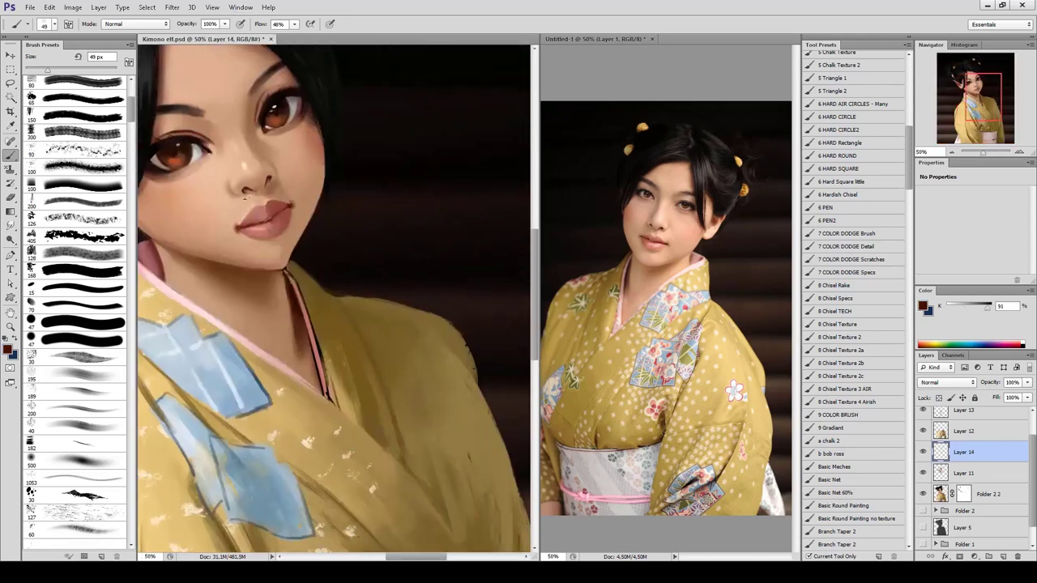
pyautogui.click(60, 97)
pyautogui.click(73, 271)
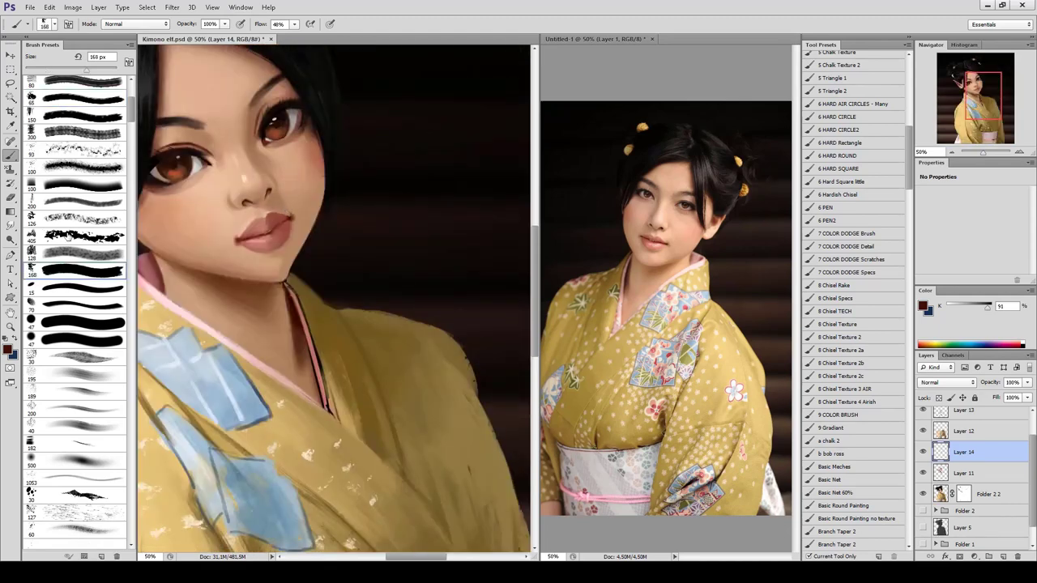
# Dab a small dark mark on the cheek with a 15 px brush, then switch to 44 px.
pyautogui.scroll(5, 135, 114)
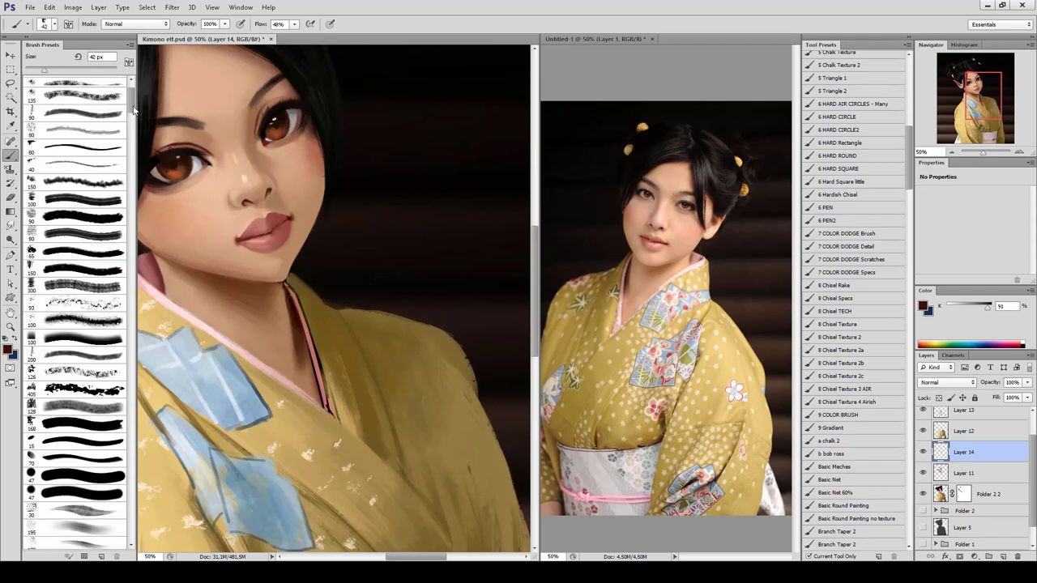
pyautogui.scroll(3, 135, 110)
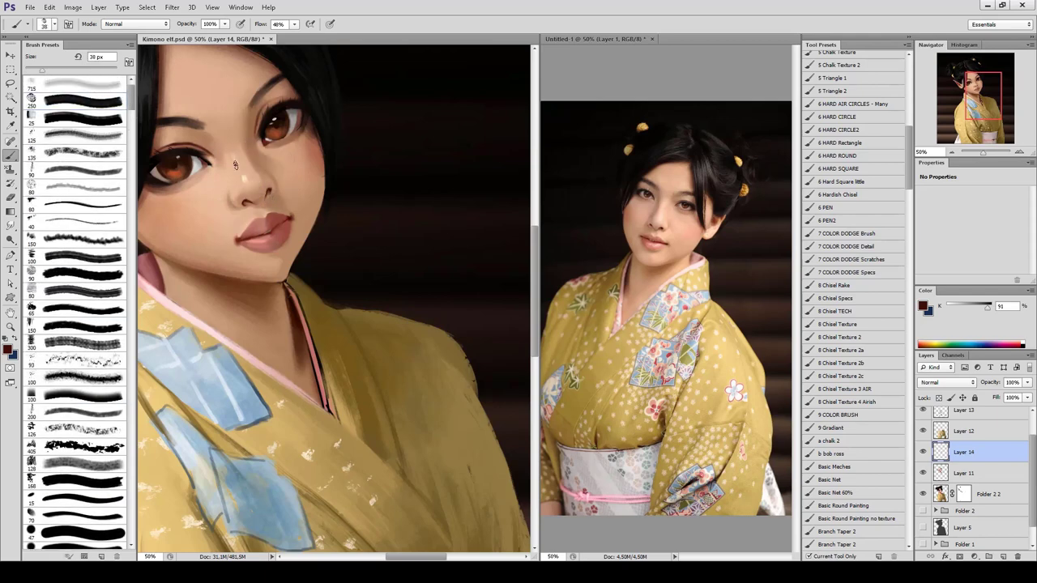
pyautogui.click(185, 196)
pyautogui.click(63, 499)
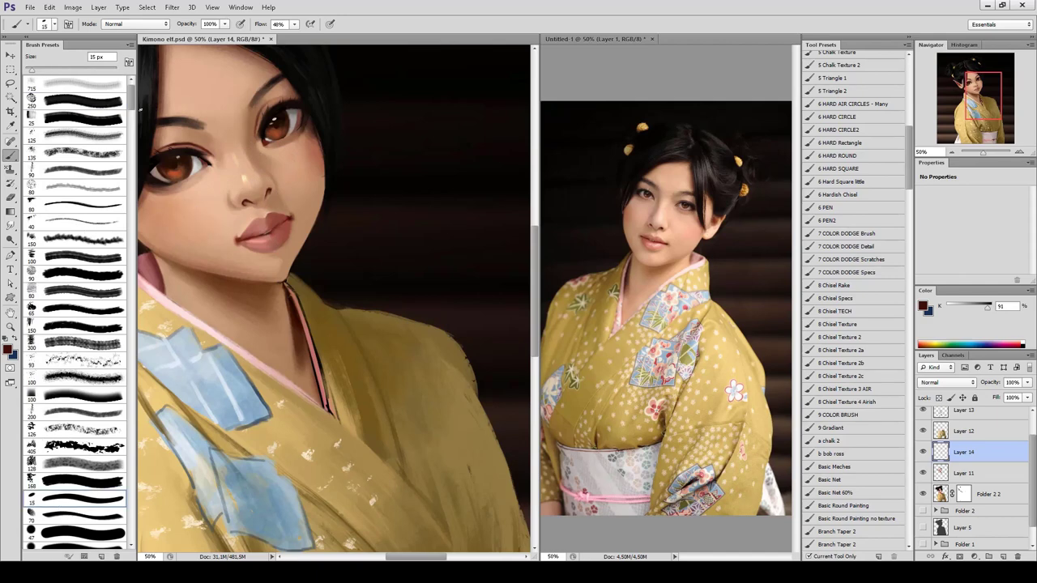
pyautogui.scroll(-5, 70, 283)
pyautogui.scroll(-5, 71, 283)
pyautogui.scroll(-3, 71, 282)
pyautogui.click(68, 446)
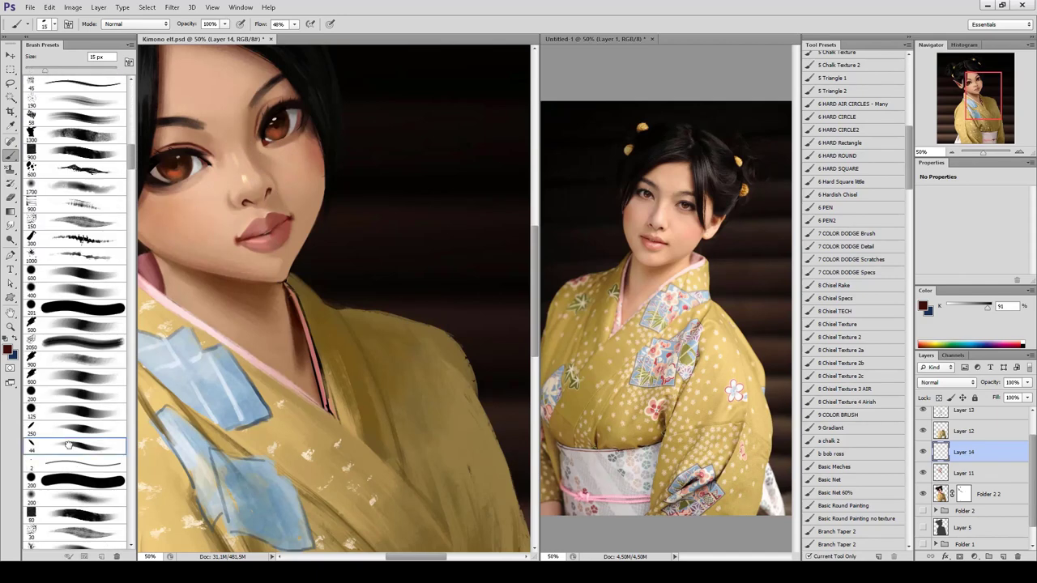
# Try the 6 Hardish Chisel brush preset with a test stroke on the cheek, then undo it.
pyautogui.moveTo(911, 162)
pyautogui.mouseDown()
pyautogui.moveTo(907, 223)
pyautogui.moveTo(909, 172)
pyautogui.mouseUp()
pyautogui.scroll(10, 891, 62)
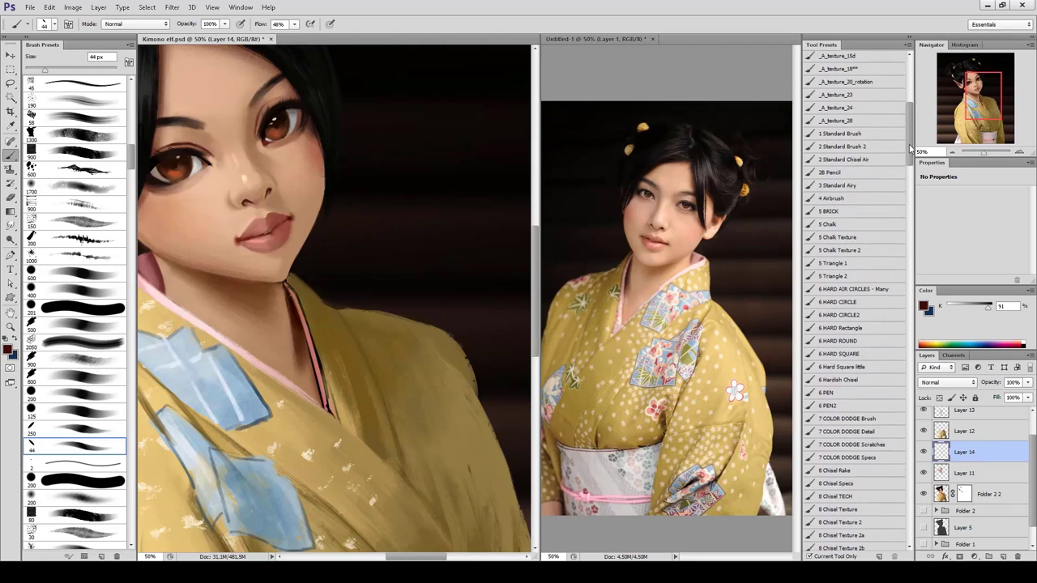
pyautogui.moveTo(910, 151)
pyautogui.mouseDown()
pyautogui.moveTo(910, 130)
pyautogui.moveTo(911, 158)
pyautogui.mouseUp()
pyautogui.click(844, 275)
pyautogui.moveTo(230, 214); pyautogui.dragTo(214, 237)
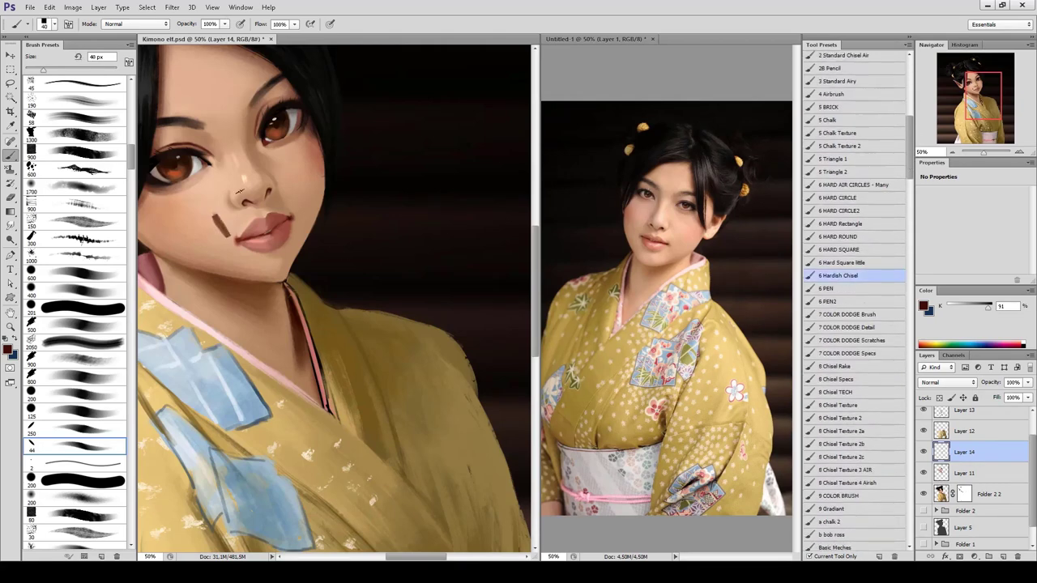
pyautogui.hotkey('ctrl', 'z')
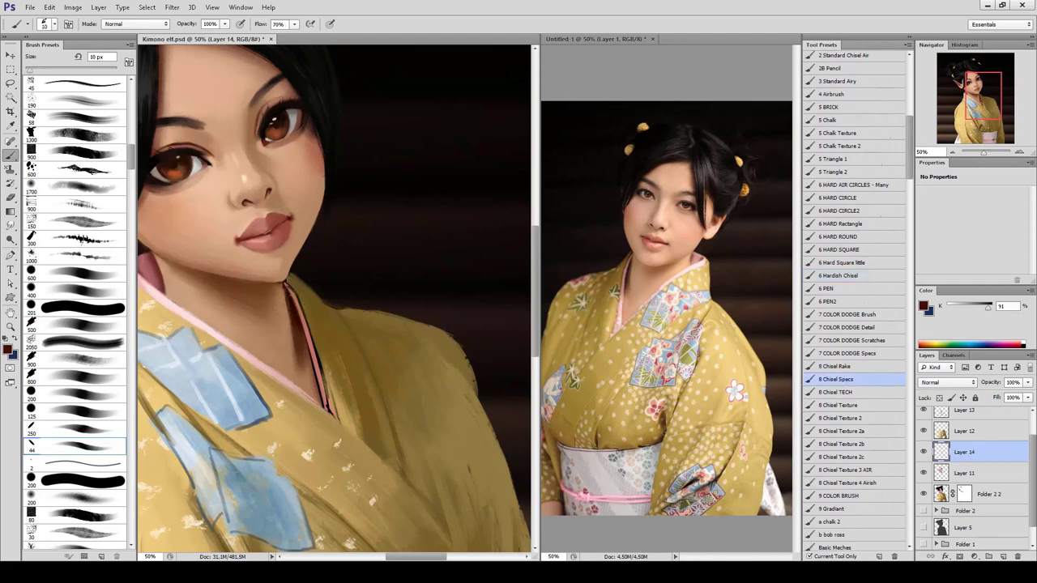
# Try the 8 Chisel Specs and 2 Standard Chisel Air presets, settling on 1 Standard Brush.
pyautogui.click(846, 379)
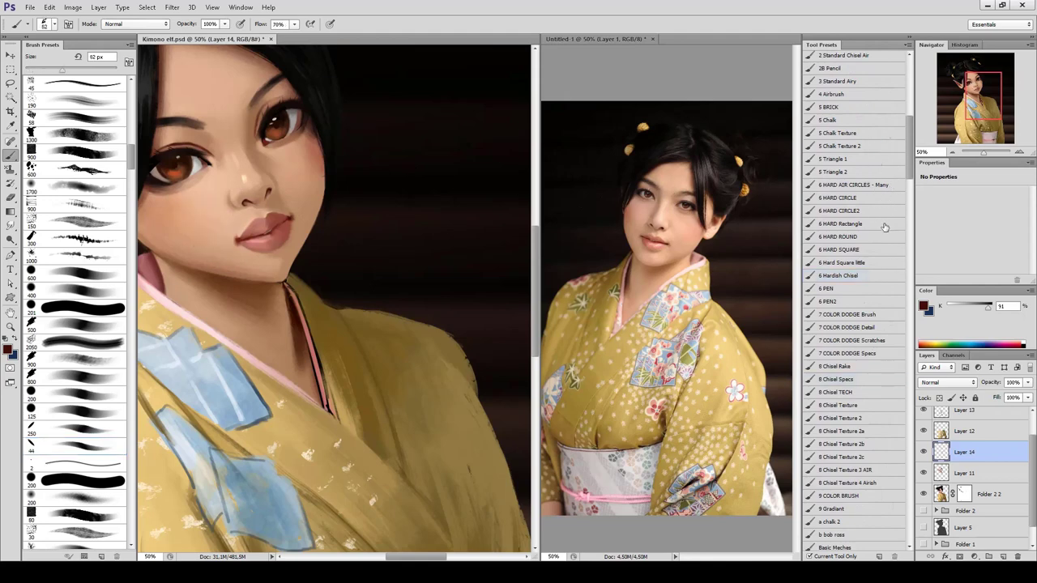
pyautogui.click(849, 380)
pyautogui.press(']')
pyautogui.moveTo(914, 162)
pyautogui.mouseDown()
pyautogui.moveTo(913, 191)
pyautogui.moveTo(908, 133)
pyautogui.mouseUp()
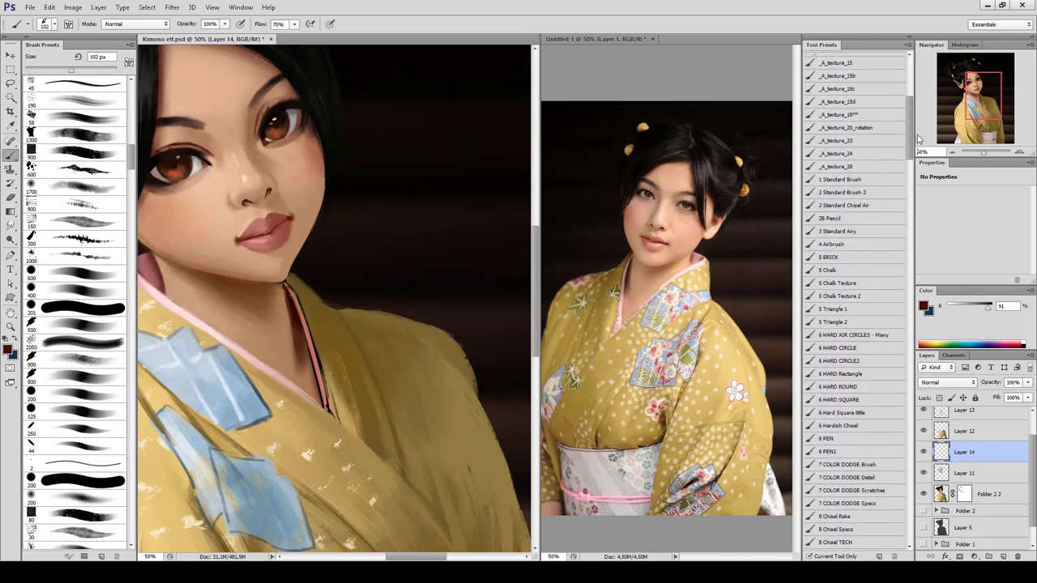
pyautogui.click(851, 210)
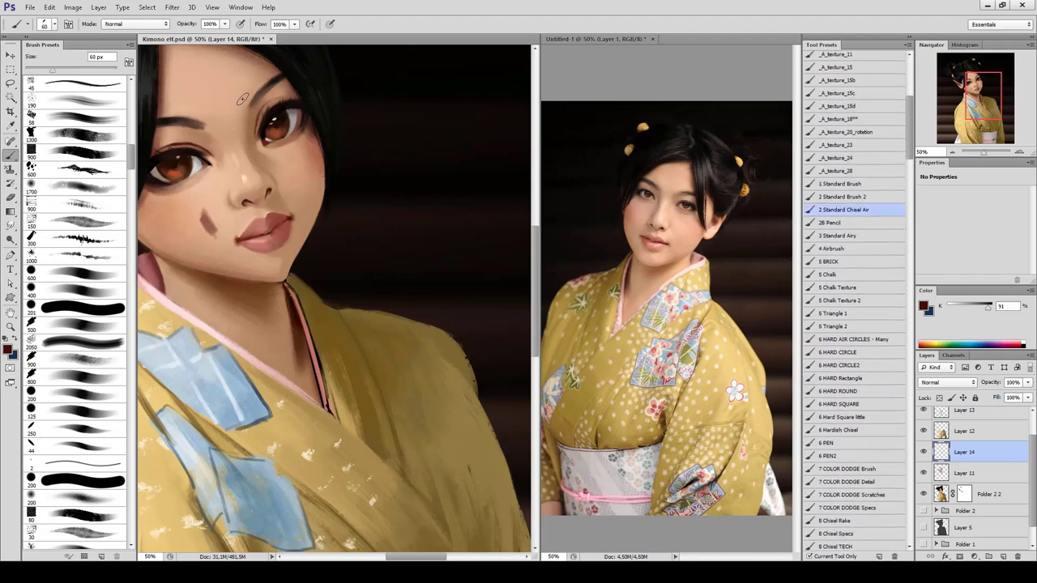
pyautogui.click(840, 184)
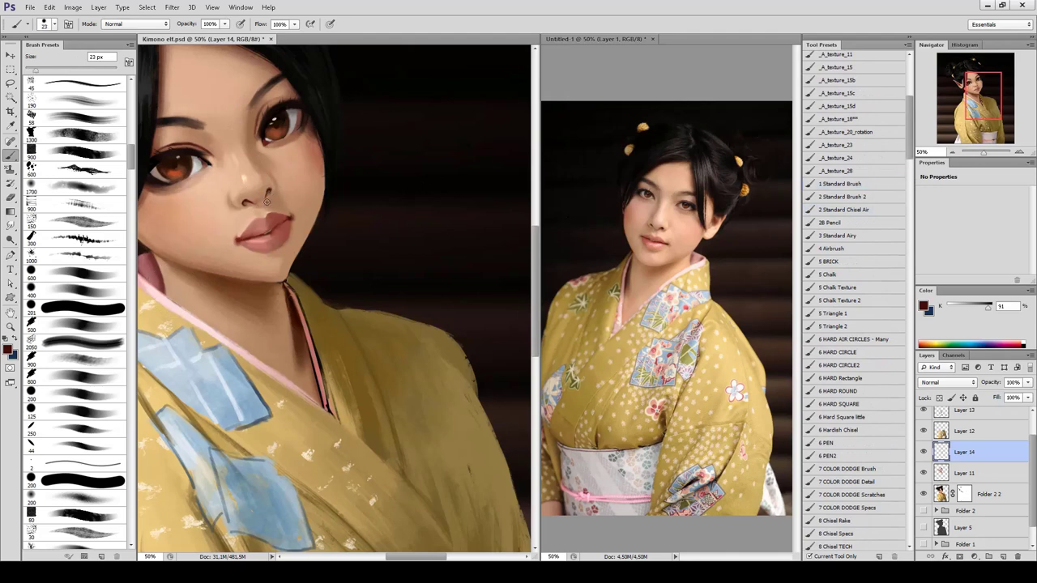
# Shade the right nostril darker and sample browns around the nose, then switch to the eraser.
pyautogui.moveTo(270, 198)
pyautogui.mouseDown()
pyautogui.moveTo(268, 210)
pyautogui.moveTo(262, 201)
pyautogui.moveTo(290, 154)
pyautogui.mouseUp()
pyautogui.keyDown('alt'); pyautogui.click(272, 198); pyautogui.keyUp('alt')
pyautogui.keyDown('alt'); pyautogui.click(246, 203); pyautogui.keyUp('alt')
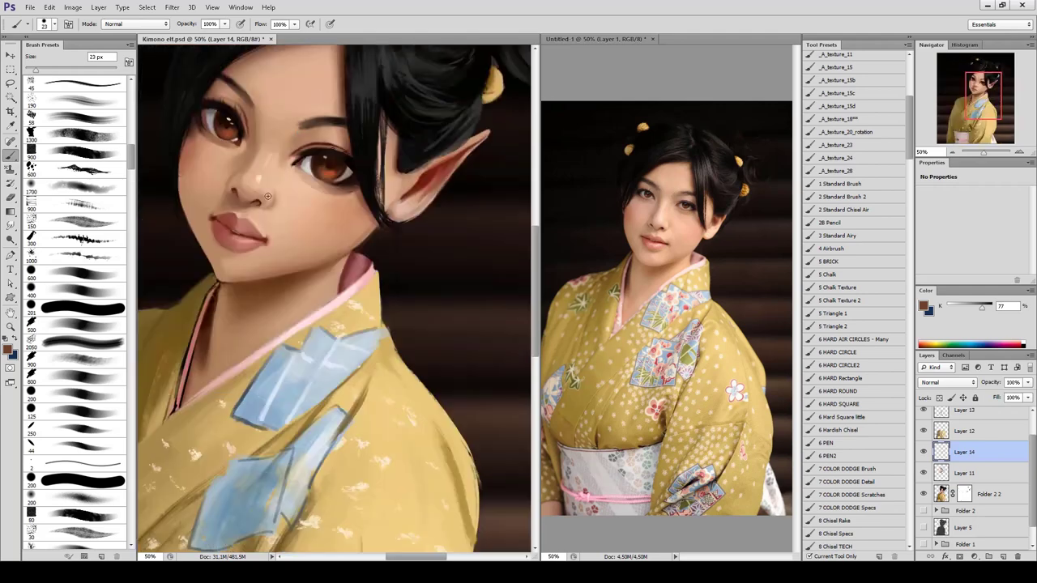
pyautogui.press('e')
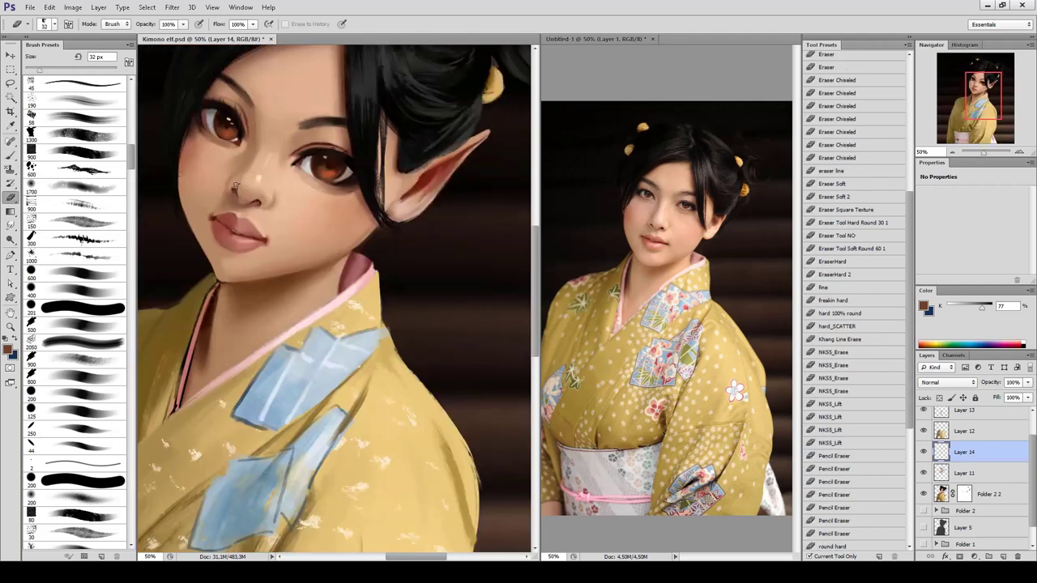
pyautogui.press('b')
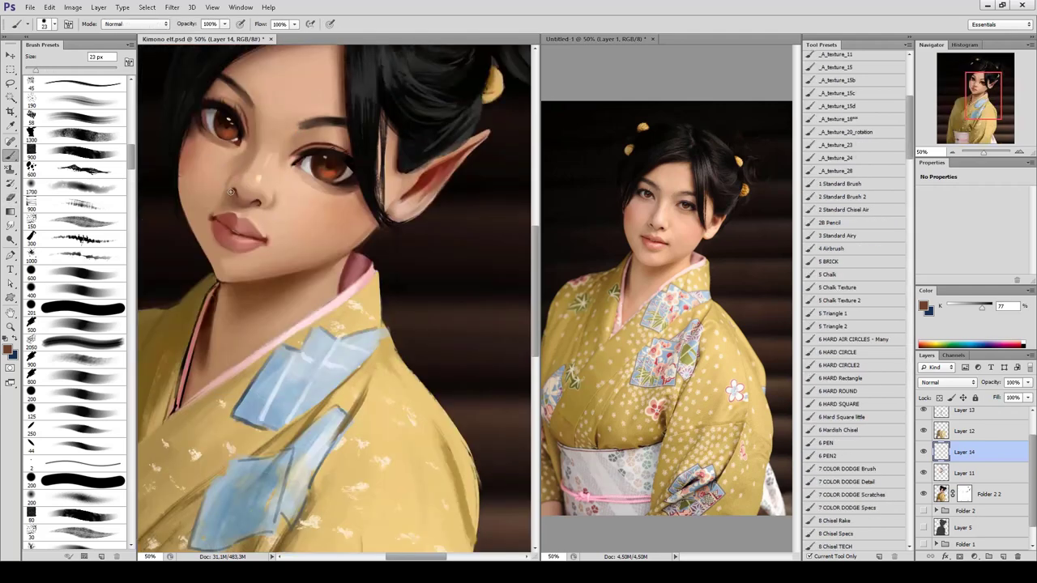
pyautogui.hotkey('ctrl', '-')
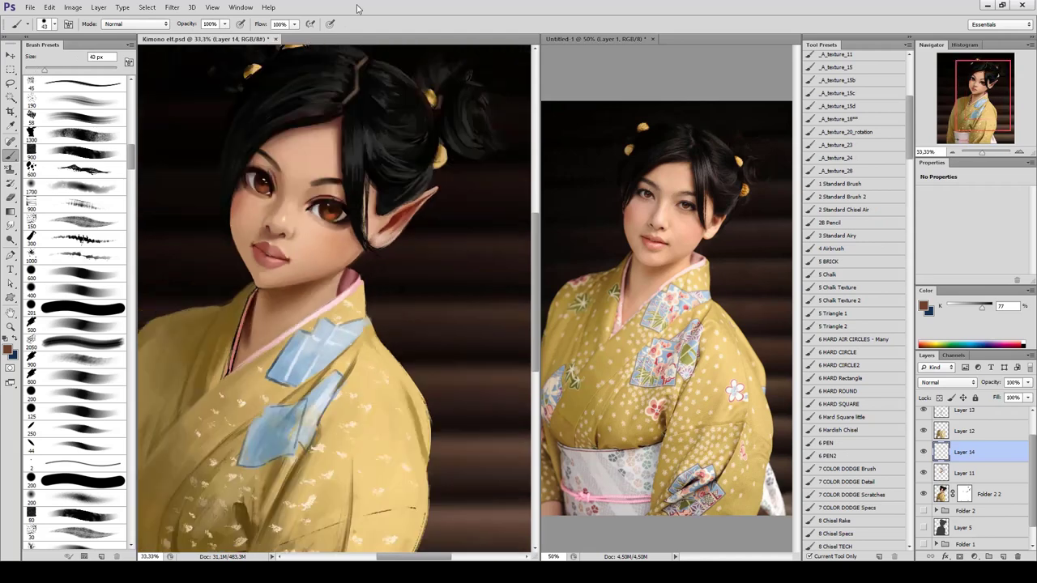
pyautogui.press('e')
pyautogui.press('[')
pyautogui.press('[')
pyautogui.press('[')
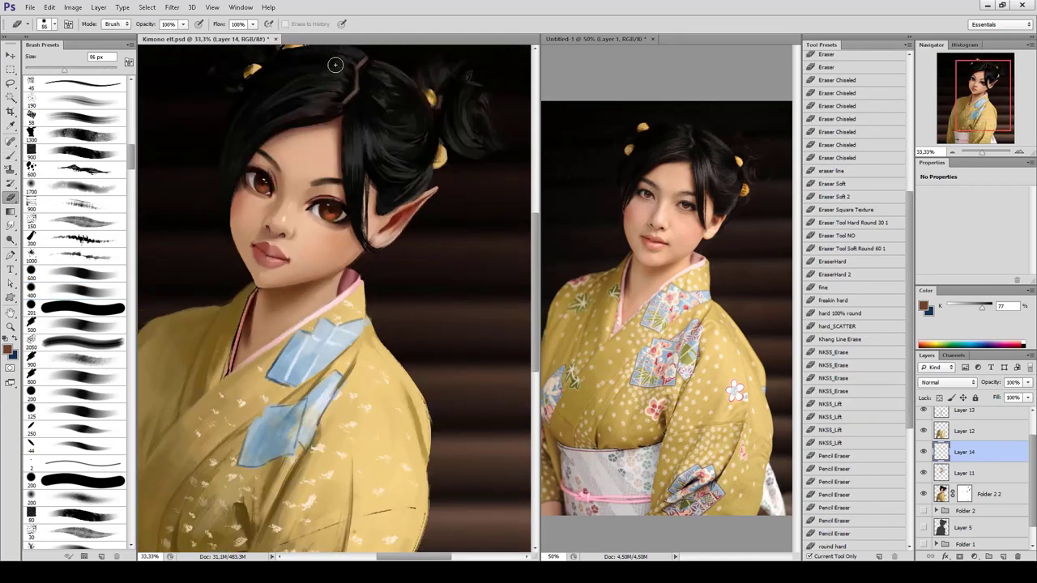
pyautogui.press('b')
pyautogui.scroll(-5, 855, 243)
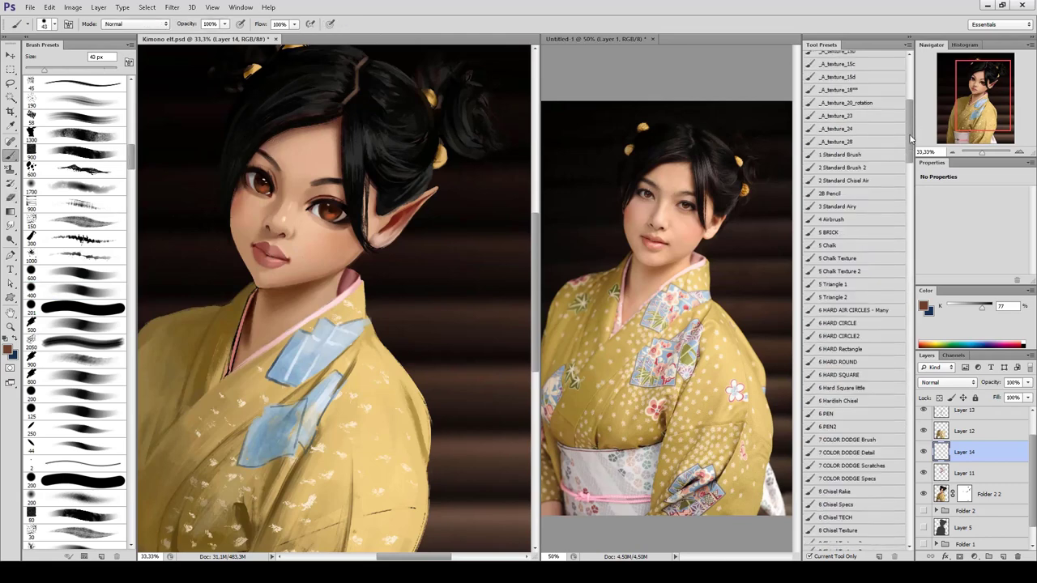
pyautogui.scroll(-5, 855, 243)
pyautogui.scroll(-4, 855, 243)
pyautogui.click(838, 244)
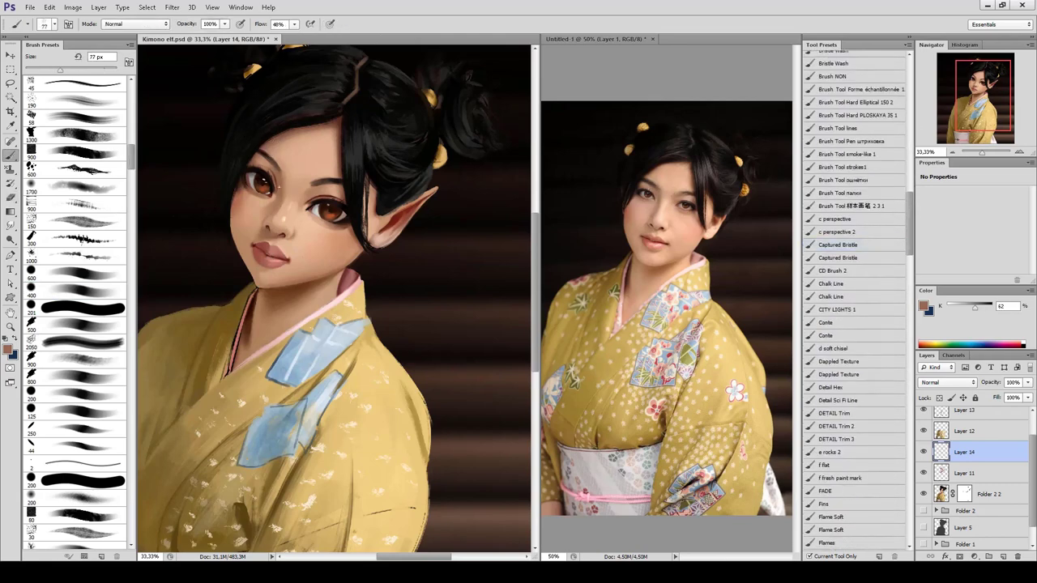
pyautogui.keyDown('alt'); pyautogui.click(291, 189); pyautogui.keyUp('alt')
pyautogui.keyDown('alt'); pyautogui.click(276, 172); pyautogui.keyUp('alt')
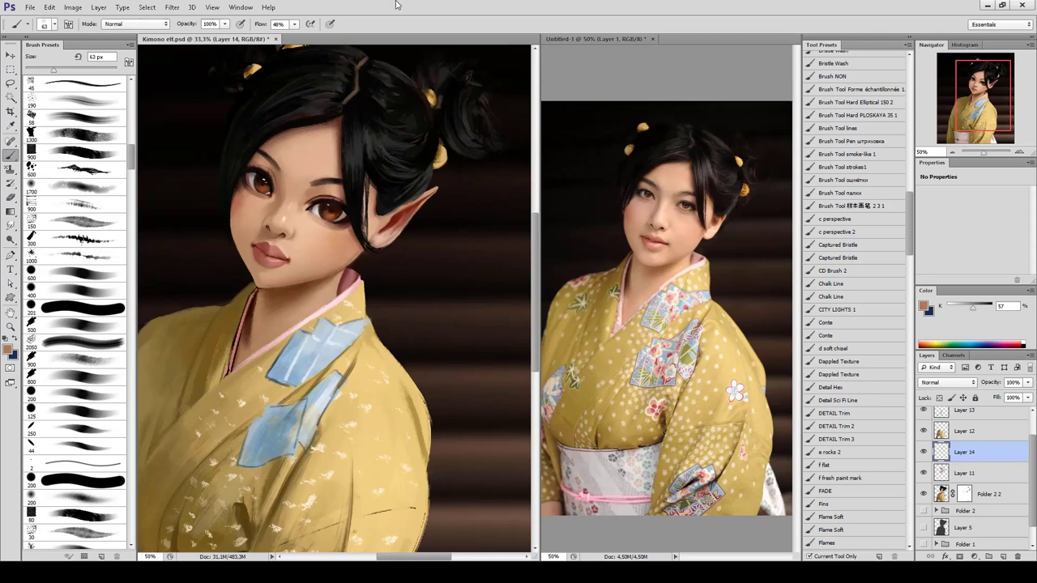
pyautogui.hotkey('ctrl', '+')
pyautogui.hotkey('ctrl', '+')
pyautogui.moveTo(132, 152); pyautogui.dragTo(134, 96)
pyautogui.hotkey('shift', '0')
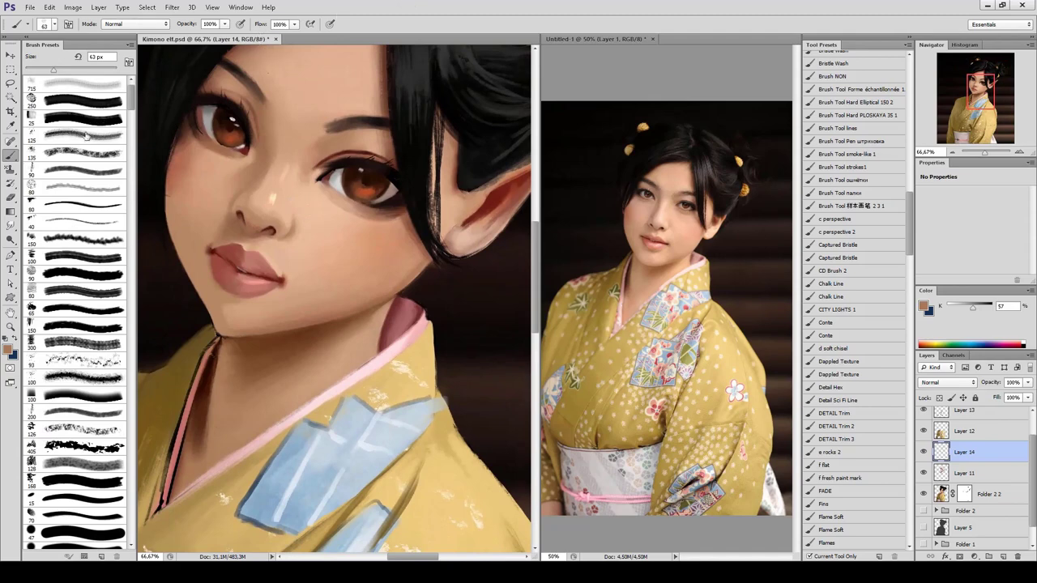
# Reset the colours, mirror the canvas, and sample dark and reddish browns from the eye.
pyautogui.scroll(-3, 135, 106)
pyautogui.scroll(-2, 134, 106)
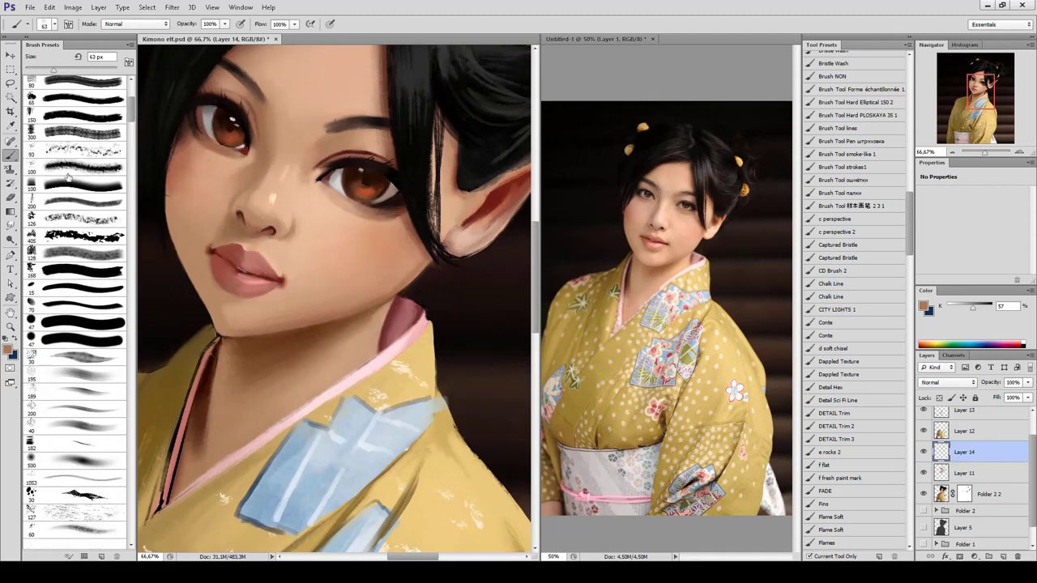
pyautogui.click(5, 356)
pyautogui.press('h')
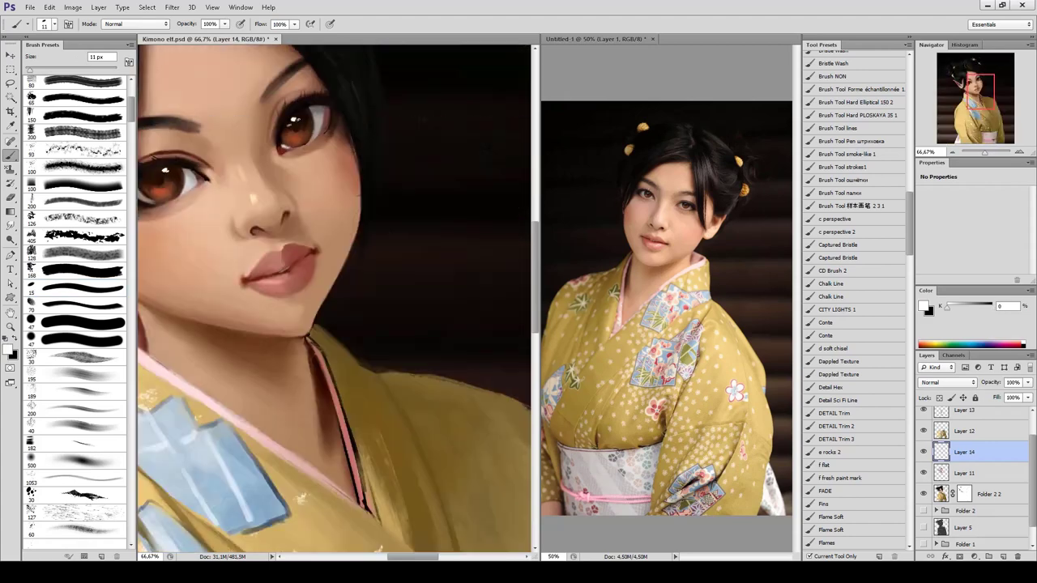
pyautogui.press('x')
pyautogui.keyDown('alt'); pyautogui.click(165, 170); pyautogui.keyUp('alt')
pyautogui.keyDown('alt'); pyautogui.click(161, 191); pyautogui.keyUp('alt')
# Lighten the colour to an orange-brown, then a light tan, and sample a lighter iris tone.
pyautogui.click(8, 350)
pyautogui.click(295, 184)
pyautogui.press('Return')
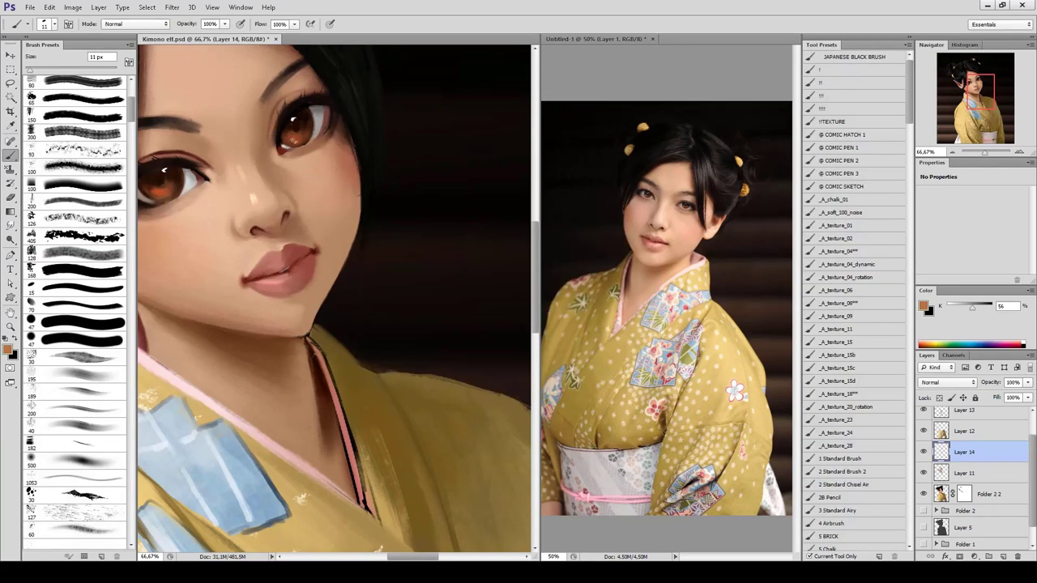
pyautogui.click(8, 350)
pyautogui.click(428, 248)
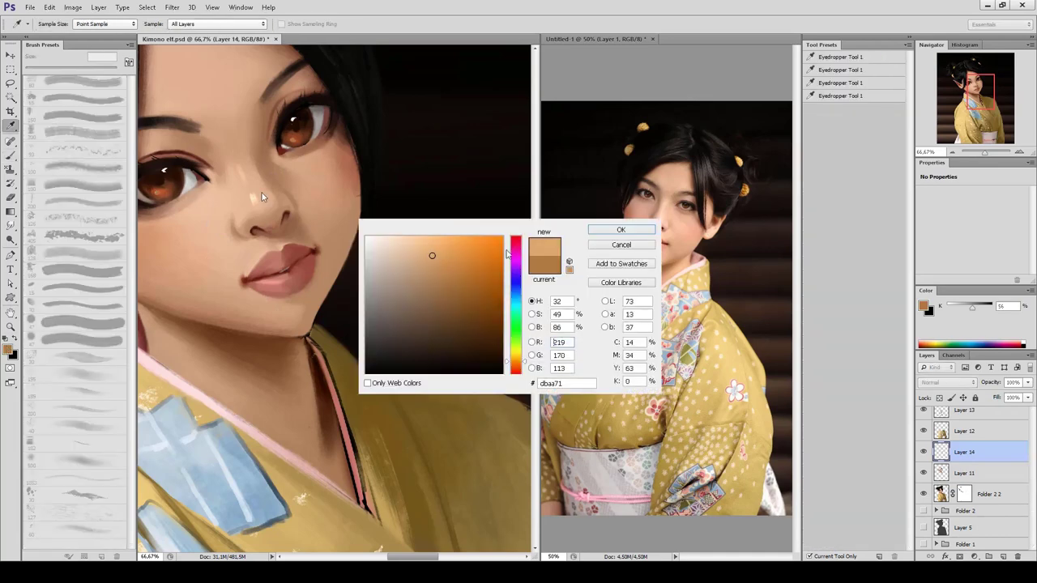
pyautogui.press('Return')
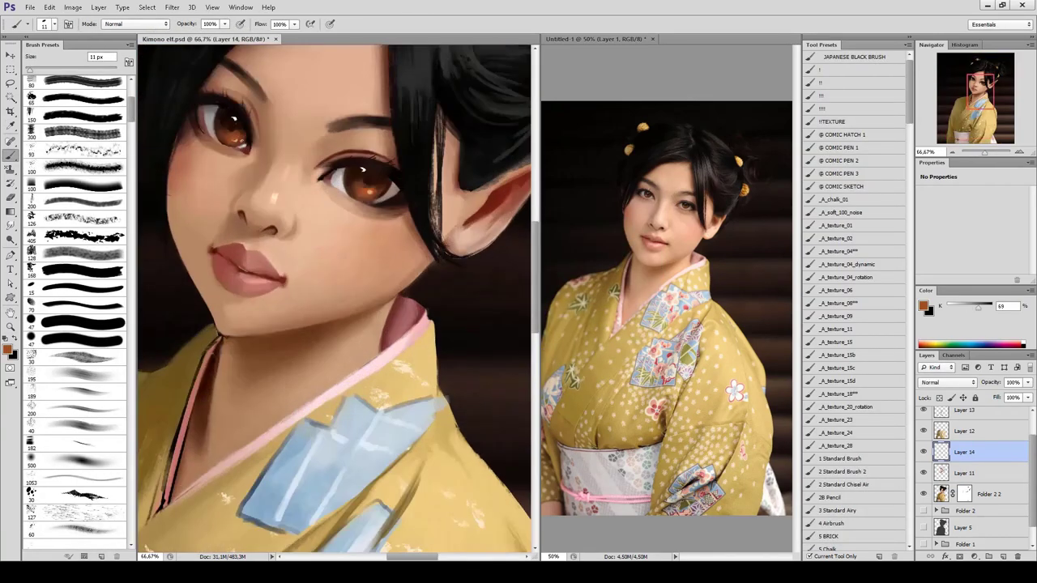
pyautogui.keyDown('alt'); pyautogui.click(373, 187); pyautogui.keyUp('alt')
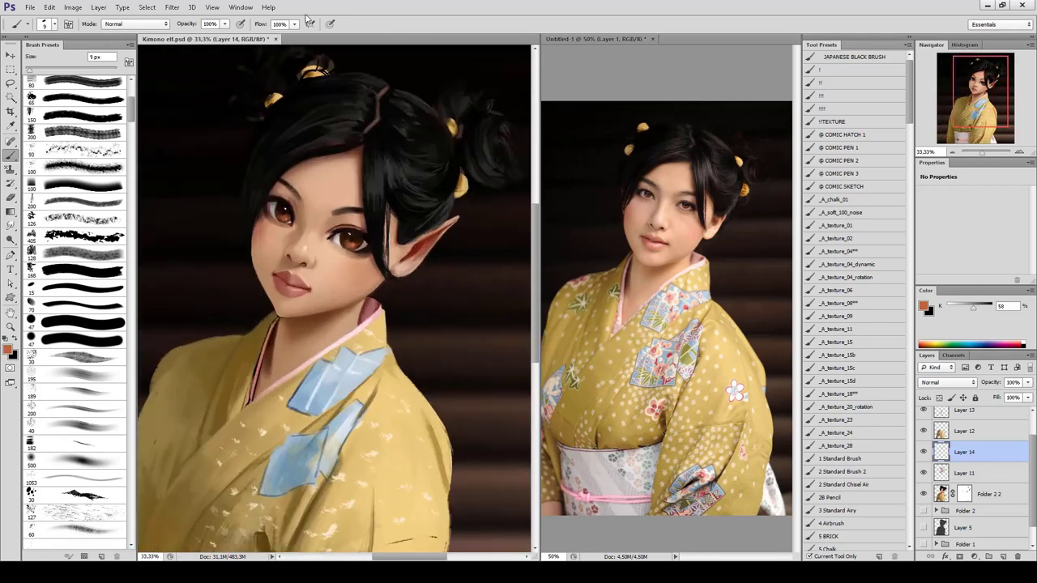
# Zoom in and sample reddish and lighter pink tones from the lips.
pyautogui.hotkey('ctrl', '+')
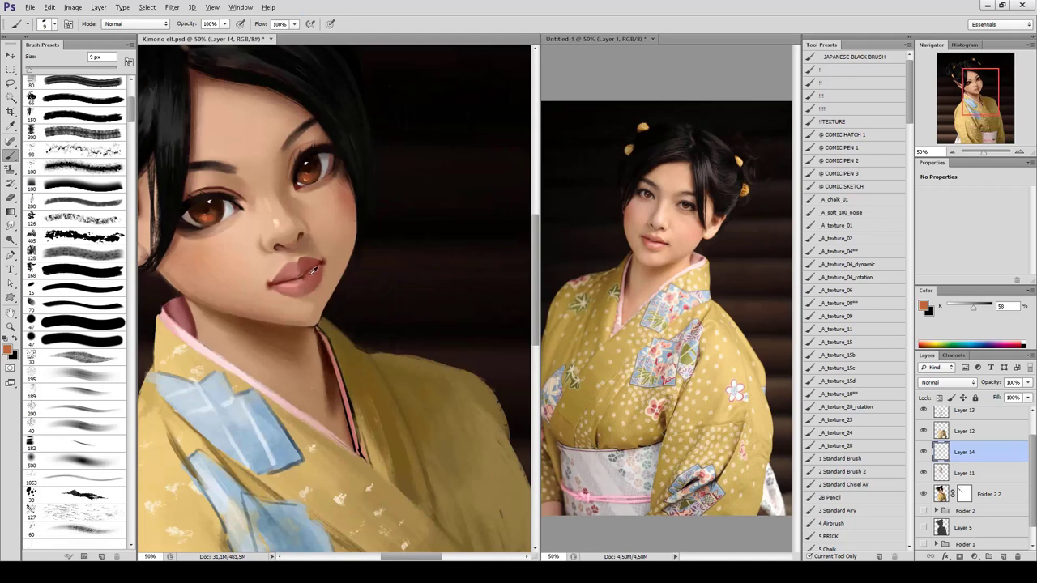
pyautogui.keyDown('alt'); pyautogui.click(313, 271); pyautogui.keyUp('alt')
pyautogui.keyDown('alt'); pyautogui.click(288, 282); pyautogui.keyUp('alt')
pyautogui.keyDown('alt'); pyautogui.click(305, 276); pyautogui.keyUp('alt')
# Accept the new pink colour and set the eraser to a small 15 px tip.
pyautogui.click(10, 349)
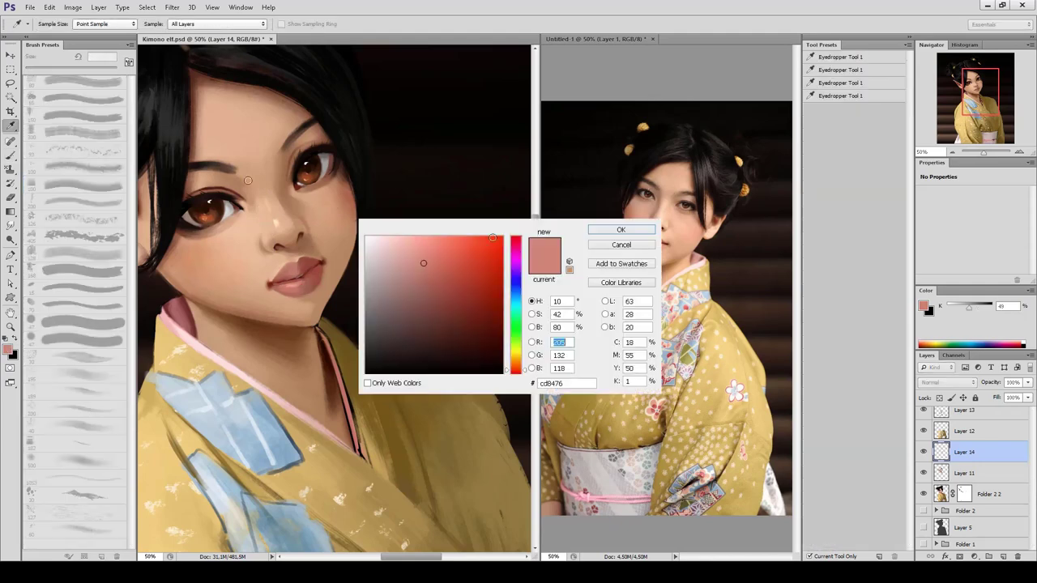
pyautogui.press('Return')
pyautogui.press('b')
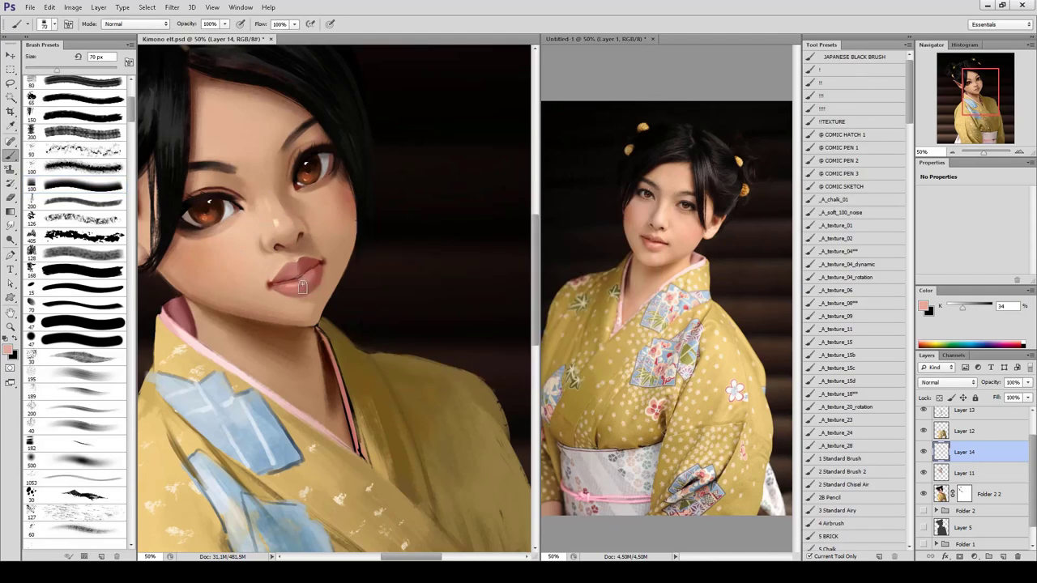
pyautogui.press('e')
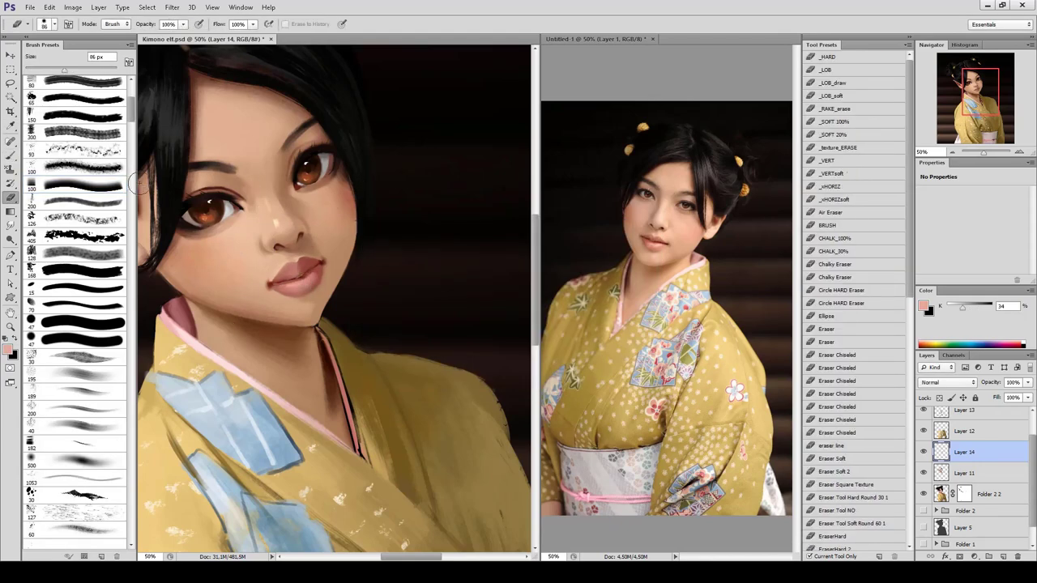
pyautogui.press('.')
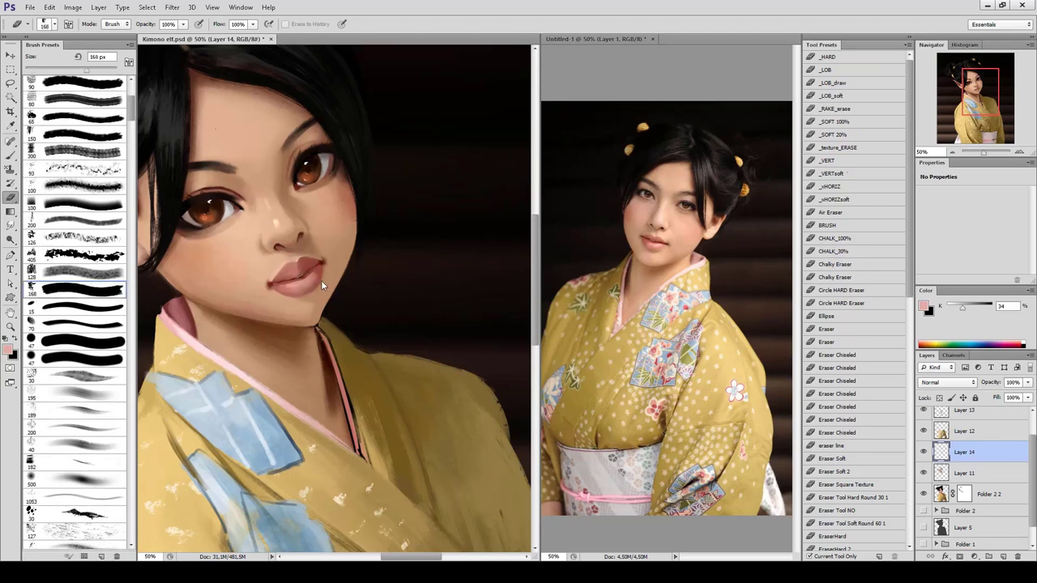
pyautogui.press('.')
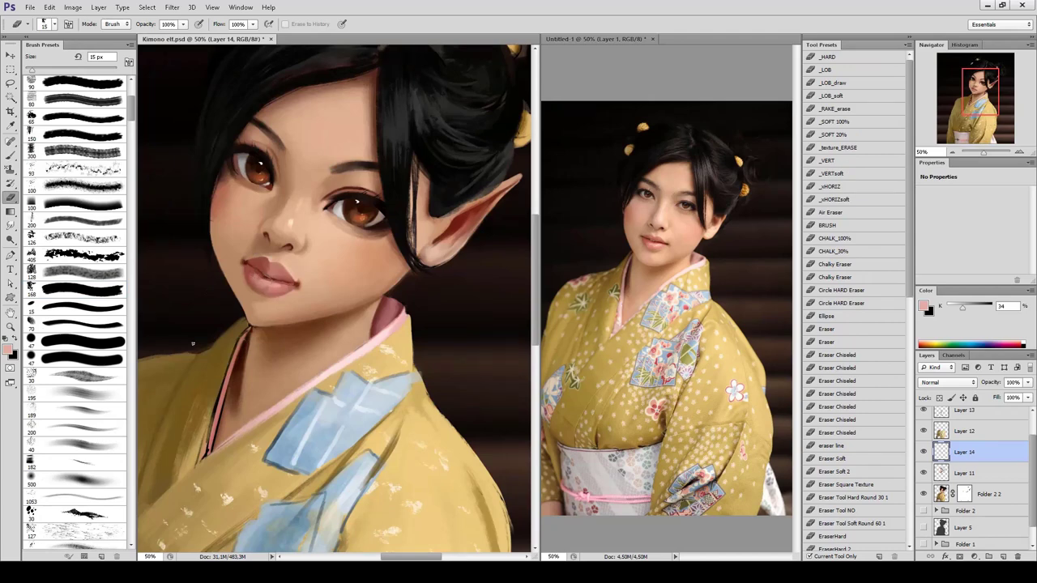
# Return to the brush and scroll the tool presets to the 7 COLOR DODGE Specs preset.
pyautogui.moveTo(913, 154); pyautogui.dragTo(920, 215)
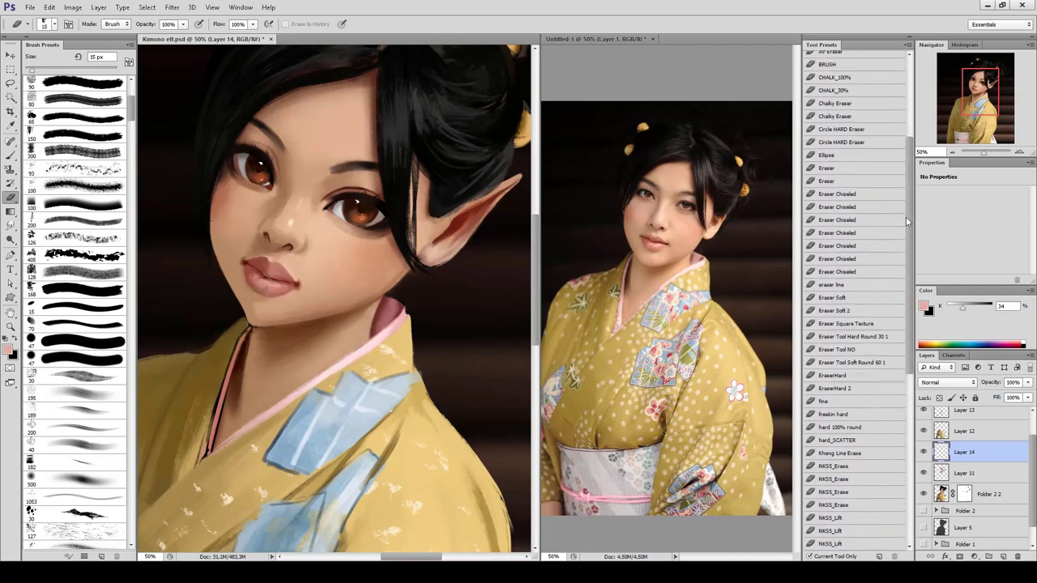
pyautogui.press('b')
pyautogui.moveTo(912, 203)
pyautogui.mouseDown()
pyautogui.moveTo(913, 246)
pyautogui.moveTo(921, 152)
pyautogui.mouseUp()
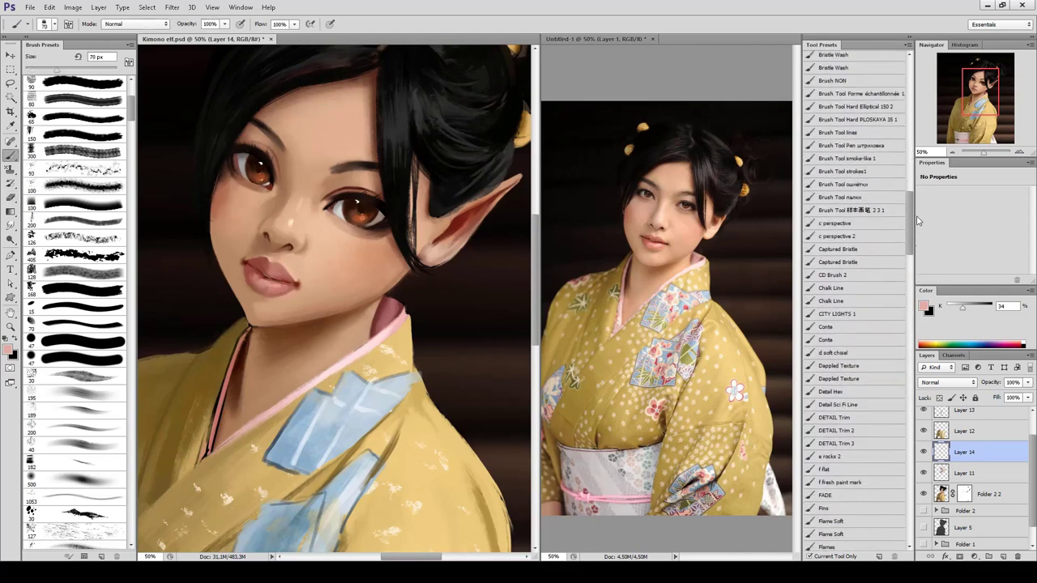
pyautogui.scroll(-1, 858, 244)
# Try colour dodge highlight brushes at 74 px with a slightly darker sampled skin tone.
pyautogui.click(848, 266)
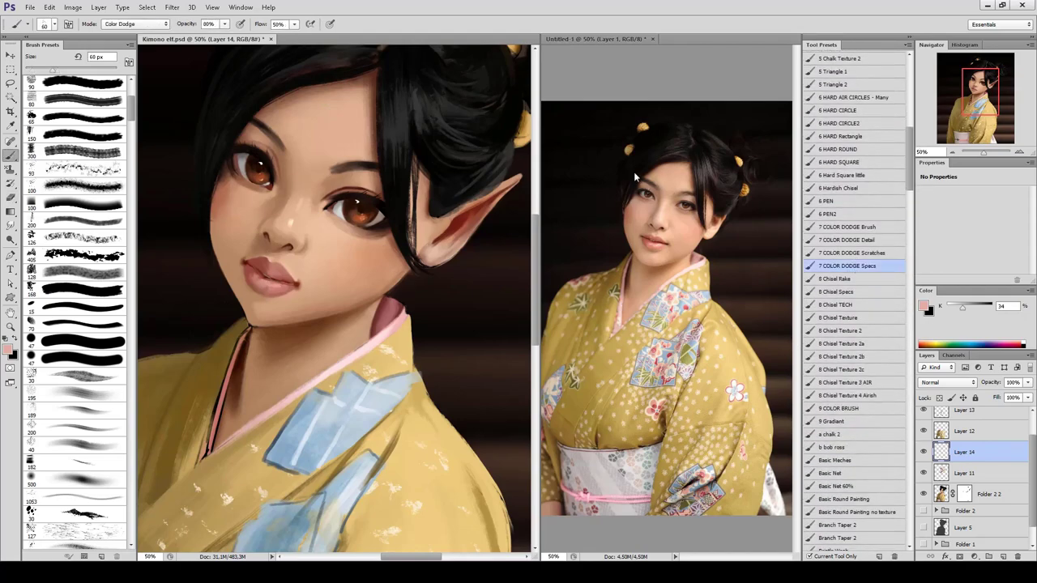
pyautogui.keyDown('alt'); pyautogui.click(271, 269); pyautogui.keyUp('alt')
pyautogui.press(']')
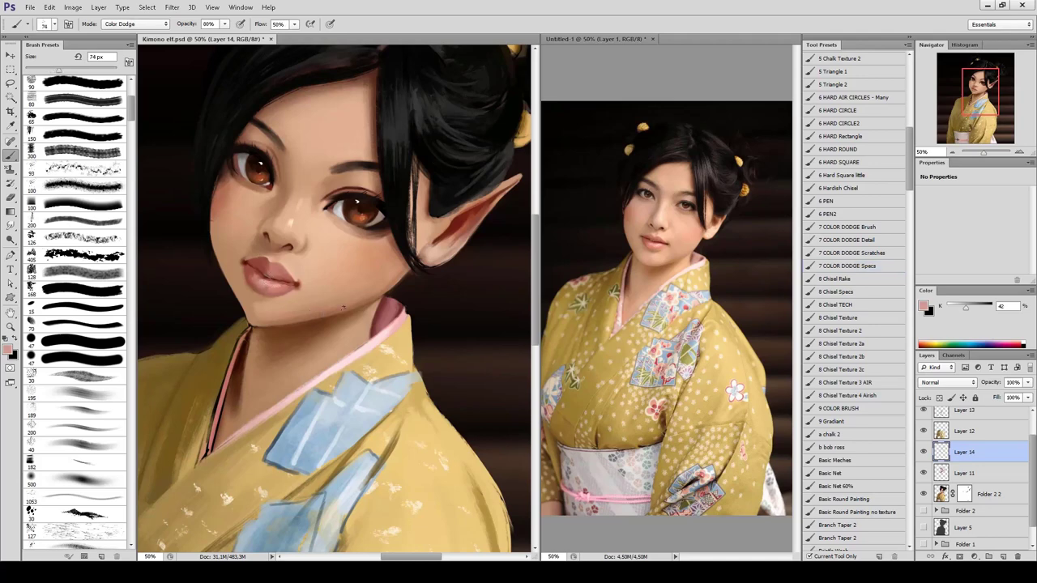
pyautogui.click(866, 241)
# Set a 500 px Overlay brush in dark brown, merge Layer 14 into Layer 11, and zoom out.
pyautogui.click(851, 191)
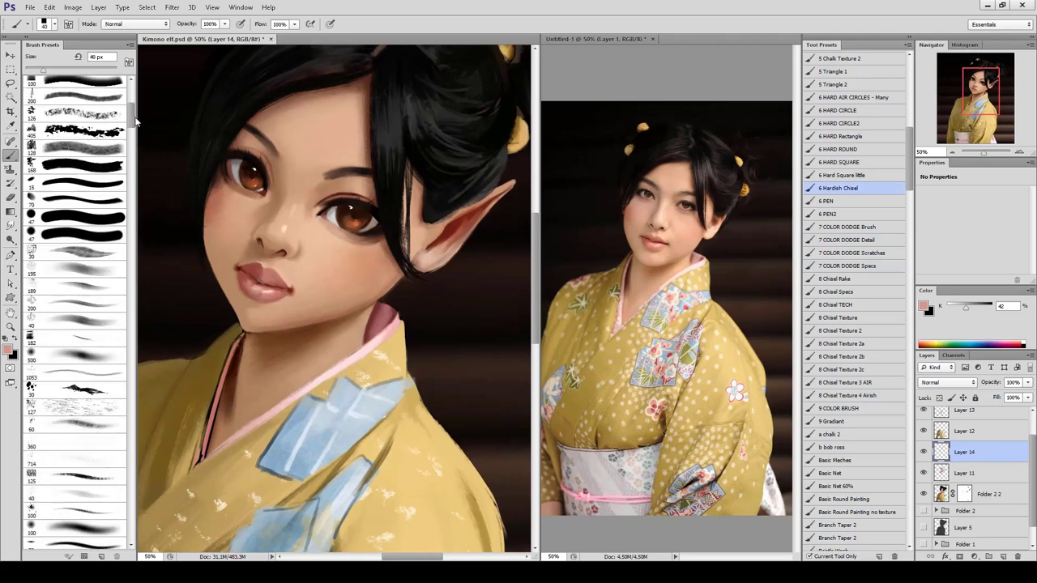
pyautogui.hotkey('alt', 'shift', 'o')
pyautogui.click(8, 350)
pyautogui.click(616, 228)
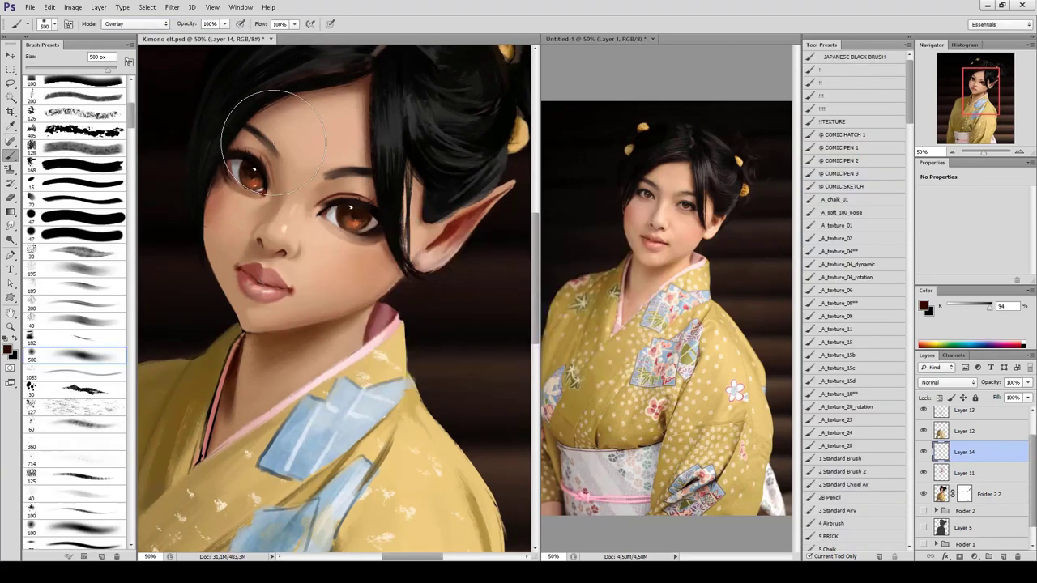
pyautogui.hotkey('ctrl', 'e')
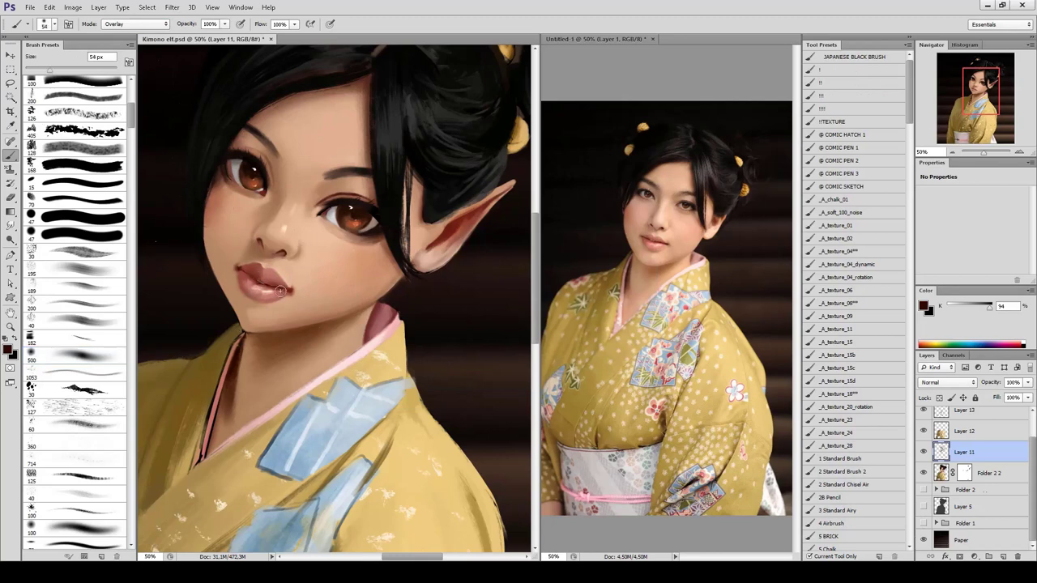
pyautogui.hotkey('ctrl', '-')
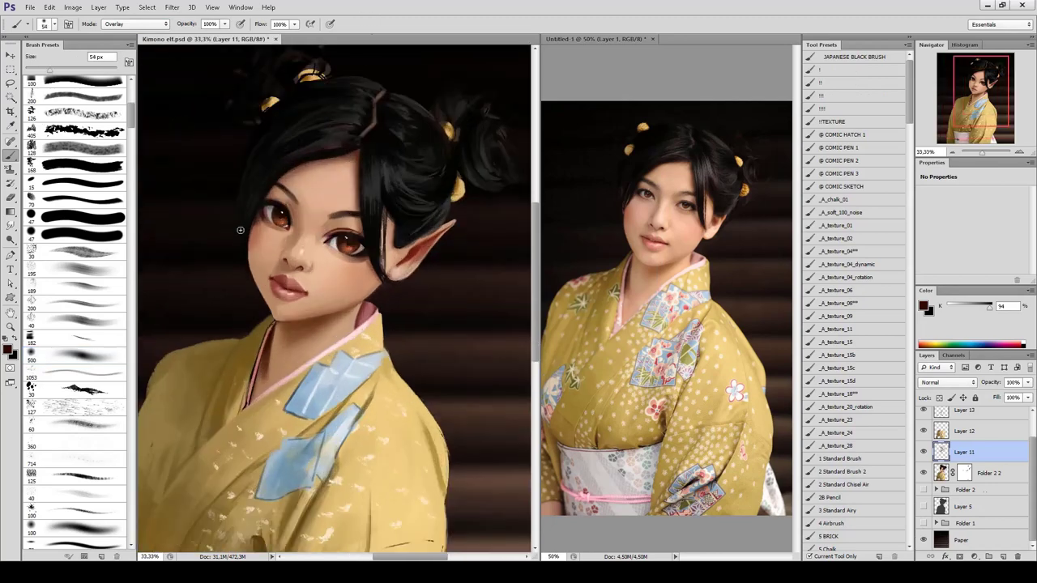
# Choose a light peach painting colour and reframe the whole figure.
pyautogui.press('i')
pyautogui.click(8, 350)
pyautogui.click(271, 283)
pyautogui.press('Return')
pyautogui.press('b')
pyautogui.hotkey('ctrl', '+')
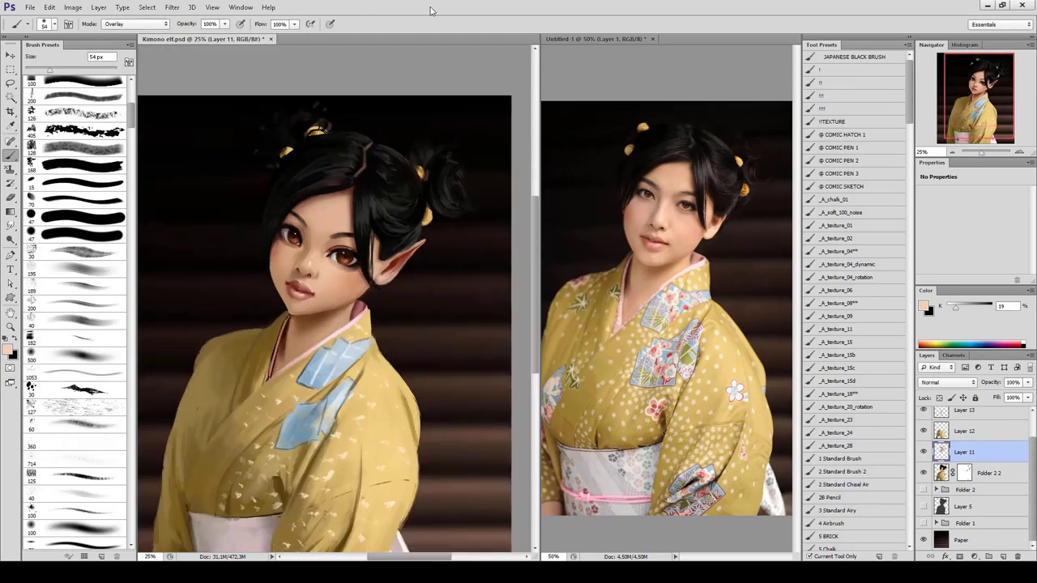
pyautogui.hotkey('ctrl', '+')
pyautogui.hotkey('ctrl', '-')
pyautogui.hotkey('ctrl', '-')
pyautogui.hotkey('ctrl', '-')
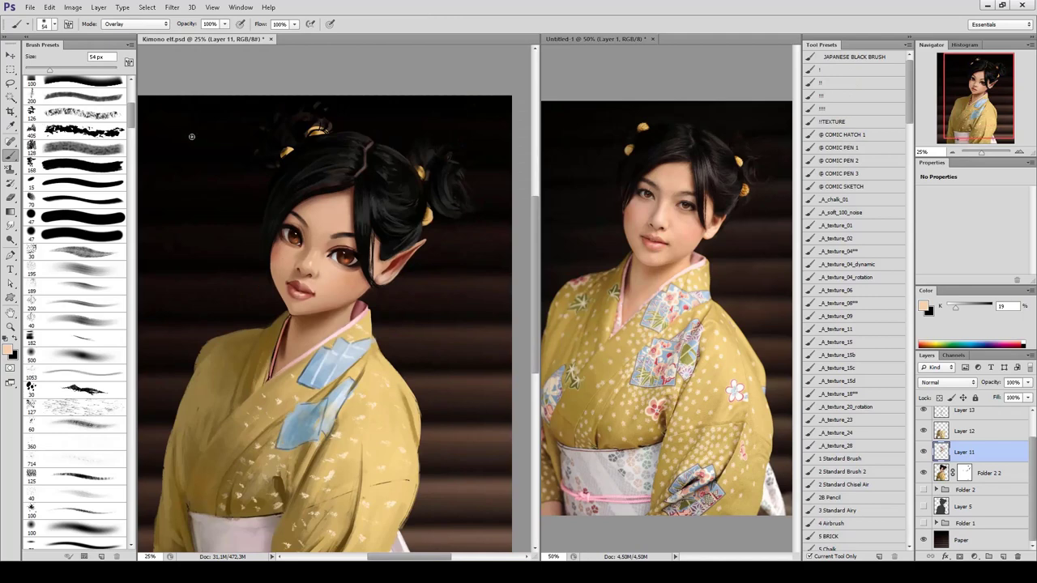
# Pick a textured 30 px brush, make Layer 13 active, and enlarge the brush to 60 px.
pyautogui.moveTo(298, 256); pyautogui.dragTo(298, 221)
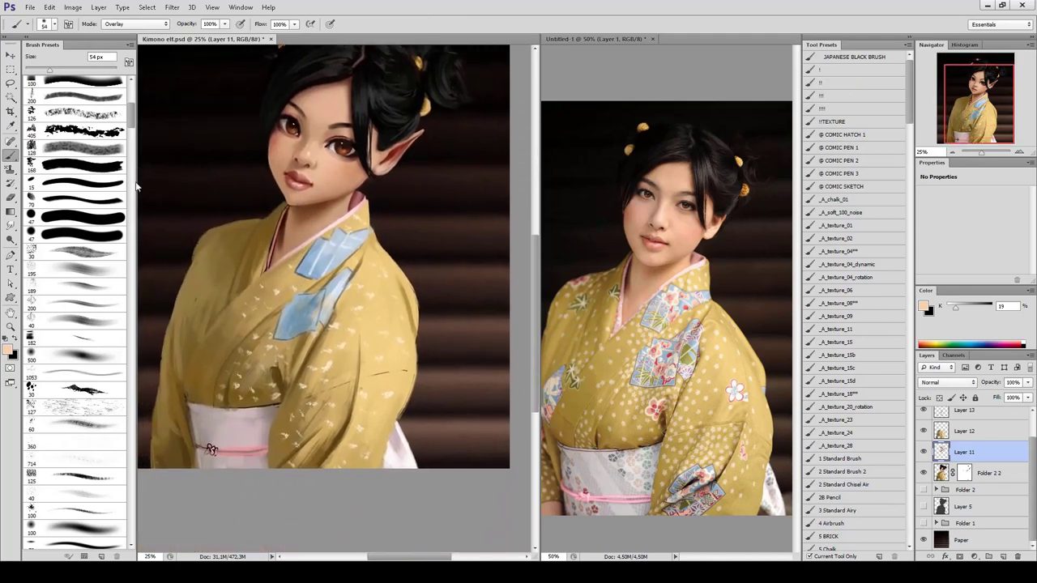
pyautogui.moveTo(135, 121); pyautogui.dragTo(132, 85)
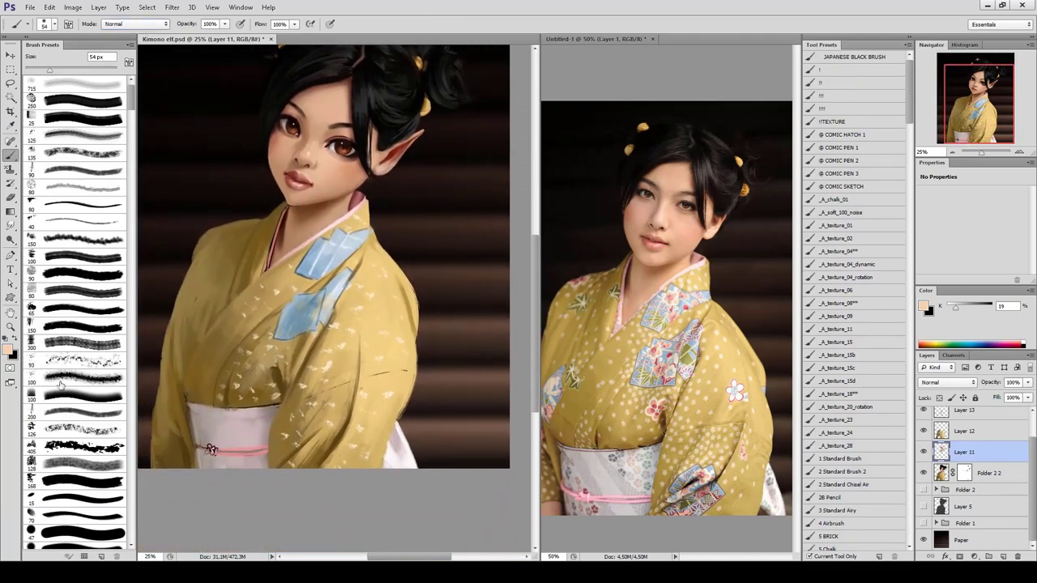
pyautogui.scroll(-3, 73, 284)
pyautogui.scroll(-3, 88, 283)
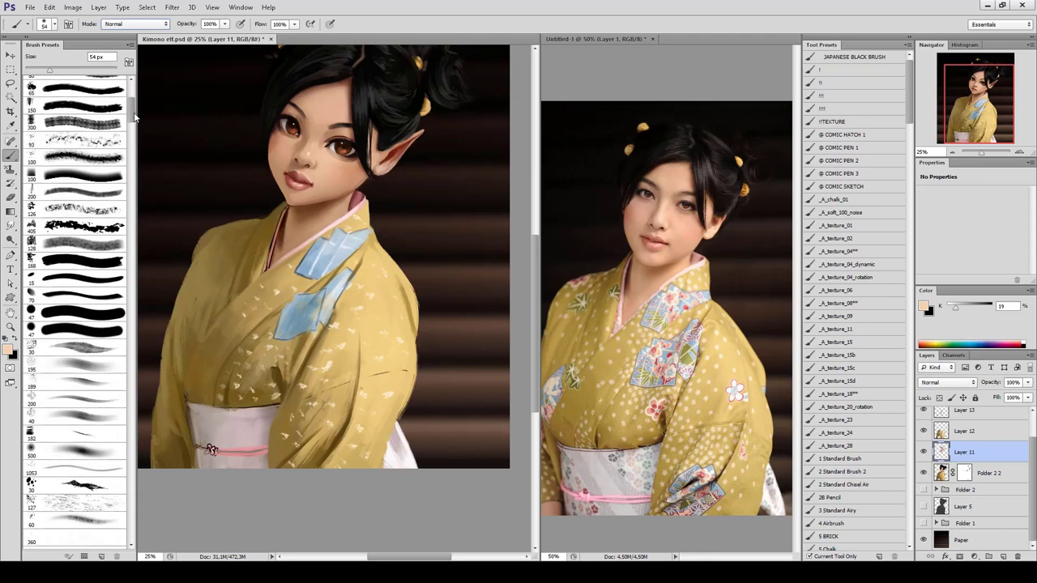
pyautogui.scroll(-3, 72, 413)
pyautogui.click(72, 411)
pyautogui.keyDown('alt'); pyautogui.click(240, 379); pyautogui.keyUp('alt')
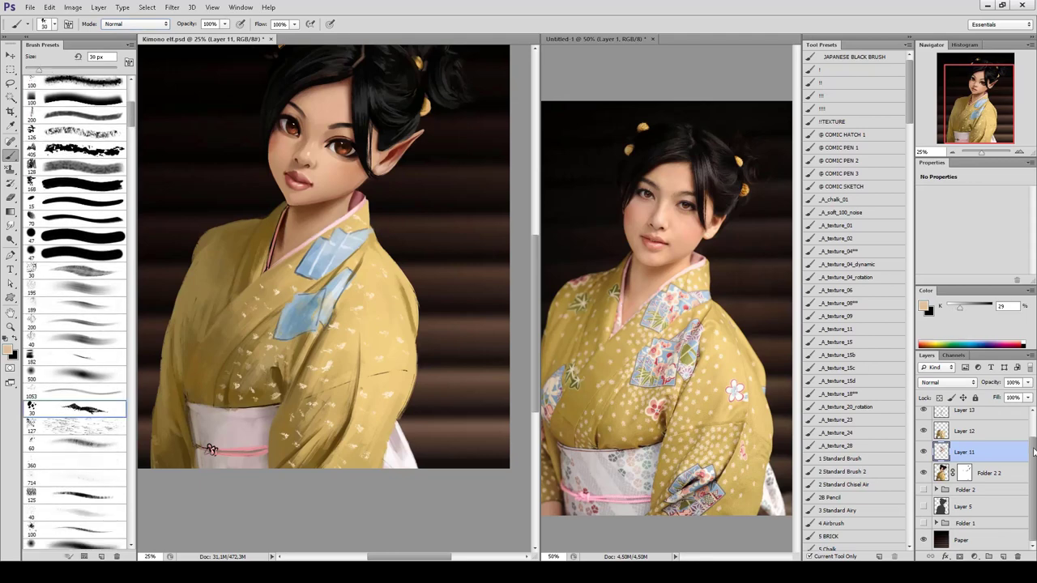
pyautogui.hotkey('alt', ']')
pyautogui.hotkey('alt', ']')
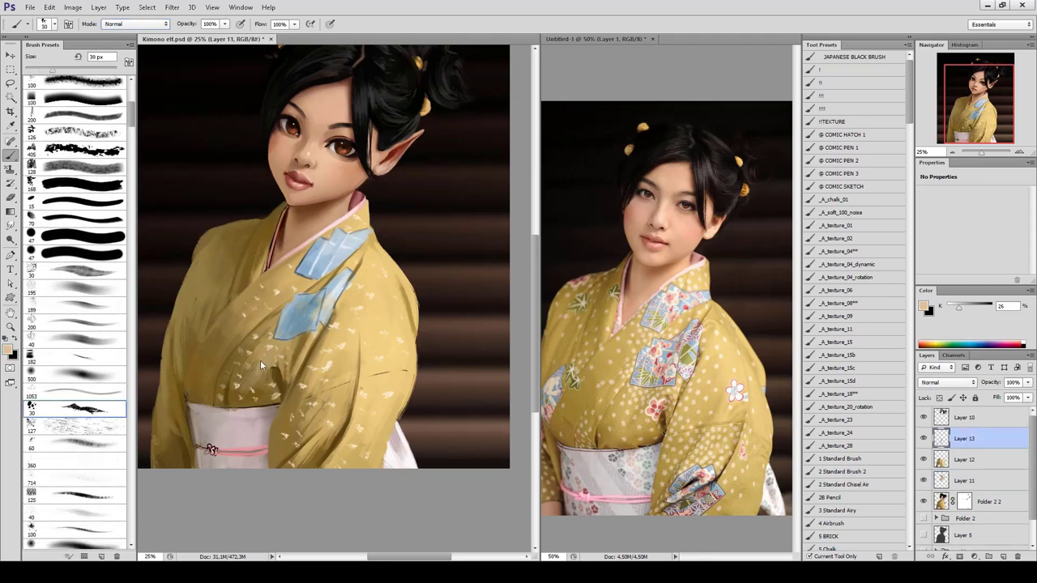
pyautogui.press(']')
pyautogui.press(']')
pyautogui.press(']')
# Sample light, mid and shadow yellows from the kimono, ending on a lighter yellow.
pyautogui.keyDown('alt'); pyautogui.click(244, 364); pyautogui.keyUp('alt')
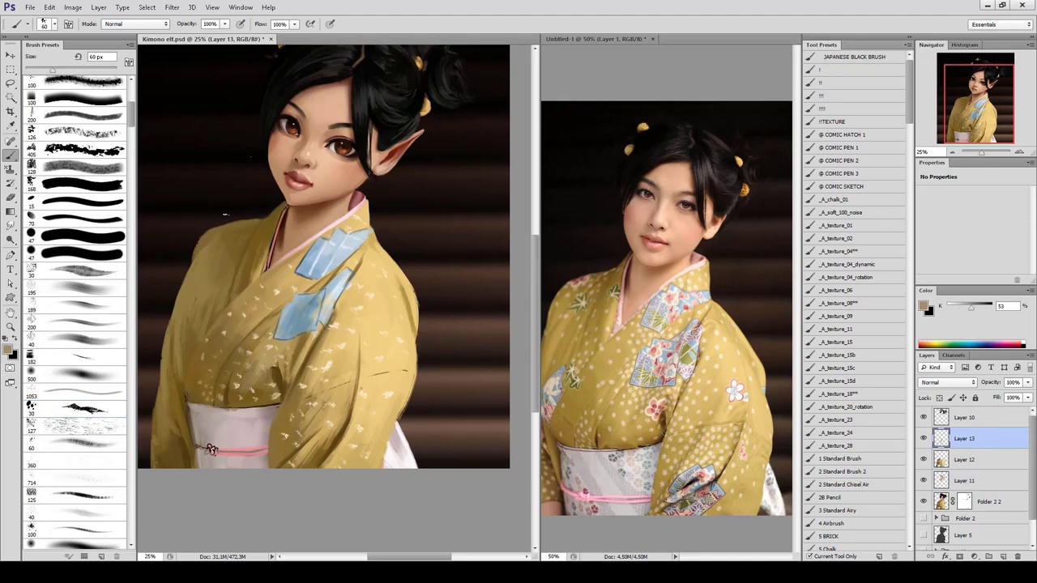
pyautogui.keyDown('alt'); pyautogui.click(277, 283); pyautogui.keyUp('alt')
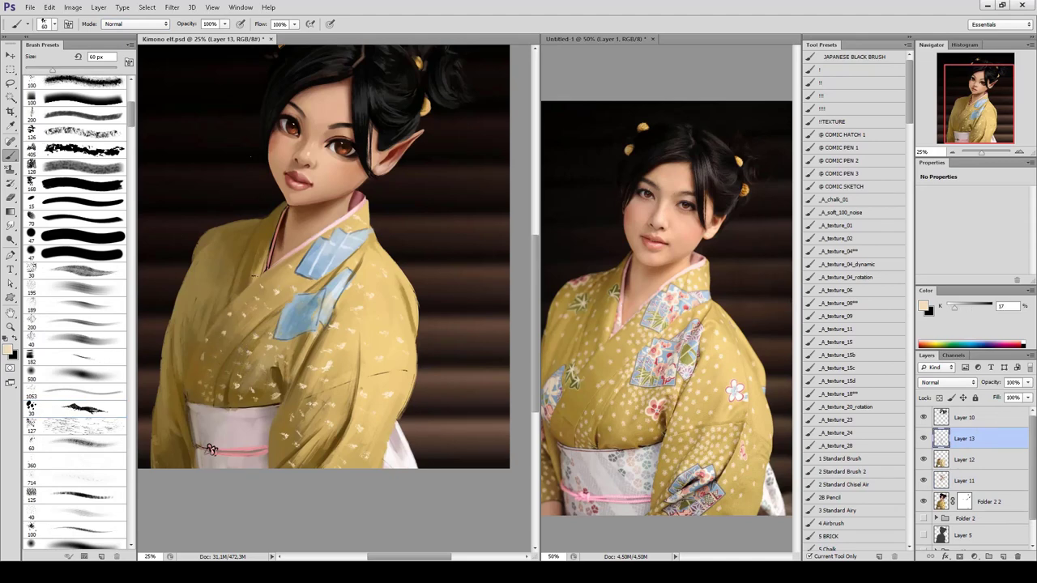
pyautogui.keyDown('alt'); pyautogui.click(278, 390); pyautogui.keyUp('alt')
pyautogui.keyDown('alt'); pyautogui.click(244, 346); pyautogui.keyUp('alt')
pyautogui.keyDown('alt'); pyautogui.click(210, 336); pyautogui.keyUp('alt')
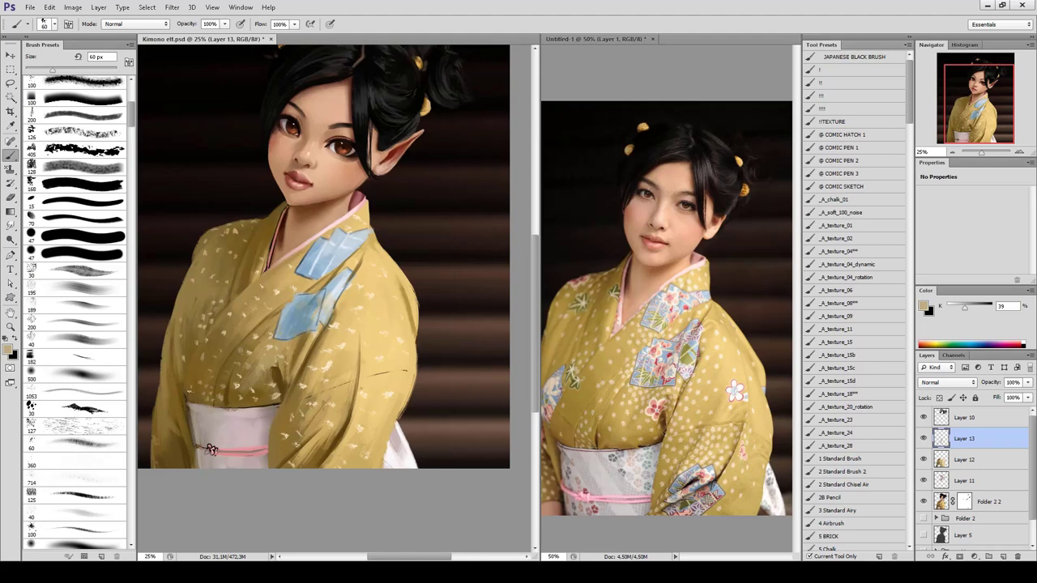
# Eyedrop several lighter and darker tones from the yellow kimono.
pyautogui.keyDown('alt'); pyautogui.click(342, 348); pyautogui.keyUp('alt')
pyautogui.keyDown('alt'); pyautogui.click(294, 413); pyautogui.keyUp('alt')
pyautogui.keyDown('alt'); pyautogui.click(334, 417); pyautogui.keyUp('alt')
pyautogui.keyDown('alt'); pyautogui.click(332, 417); pyautogui.keyUp('alt')
# On Layer 10, set a dark grey Color Dodge brush at 39% opacity for hair highlights.
pyautogui.click(963, 419)
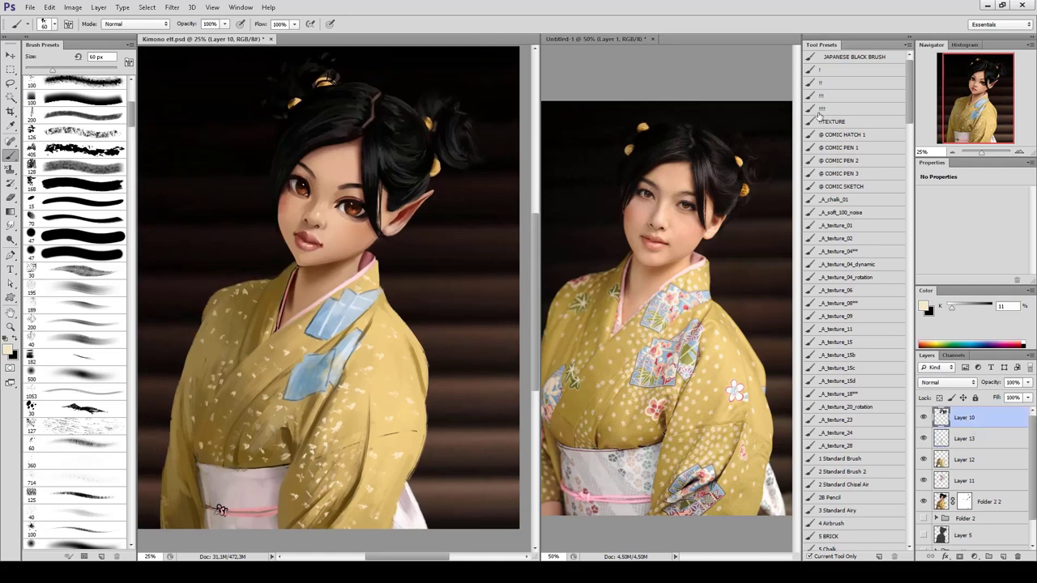
pyautogui.scroll(-10, 895, 146)
pyautogui.scroll(-3, 912, 162)
pyautogui.click(861, 284)
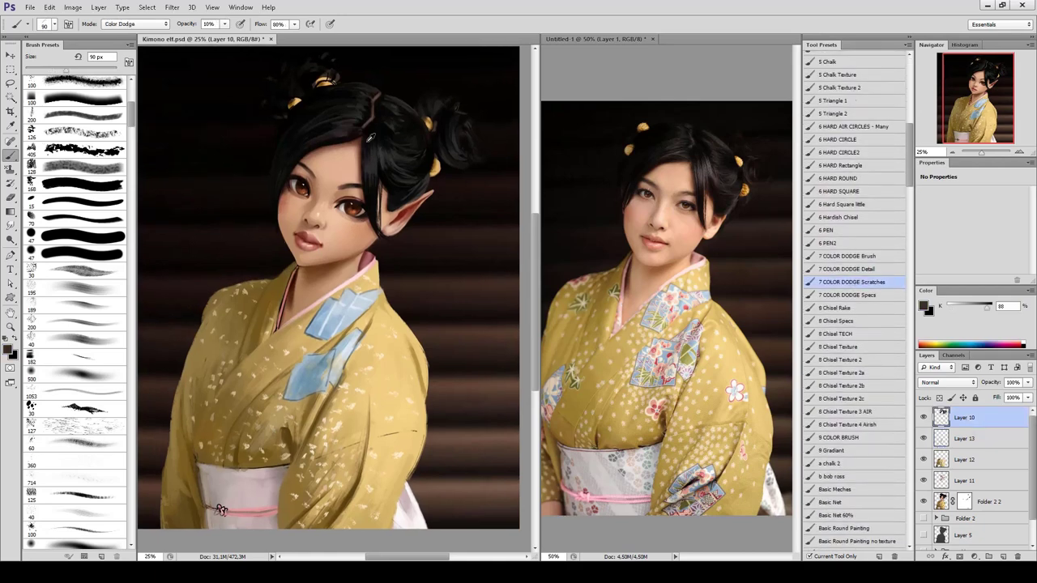
pyautogui.click(8, 350)
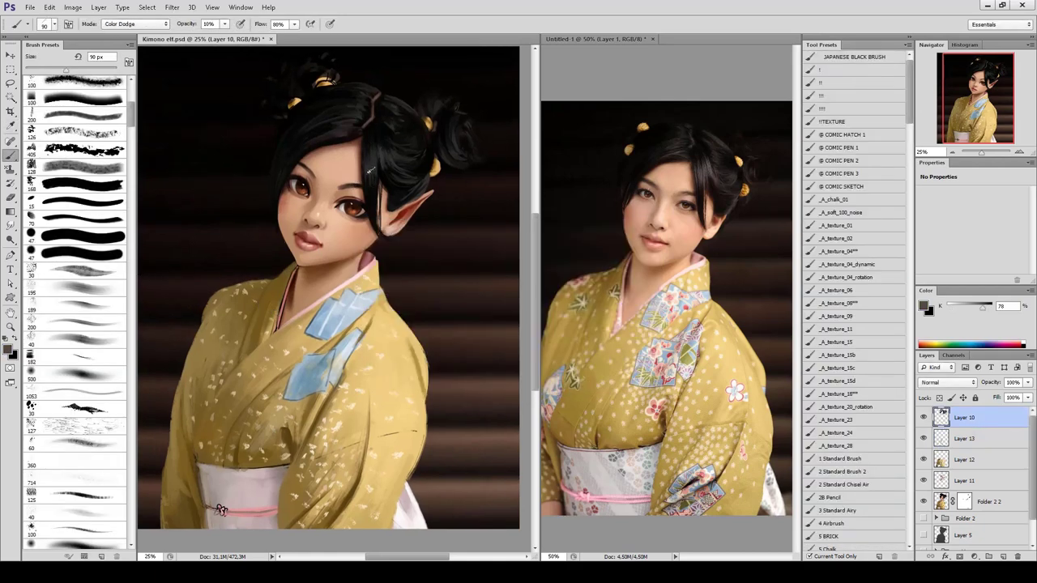
pyautogui.scroll(2, 372, 175)
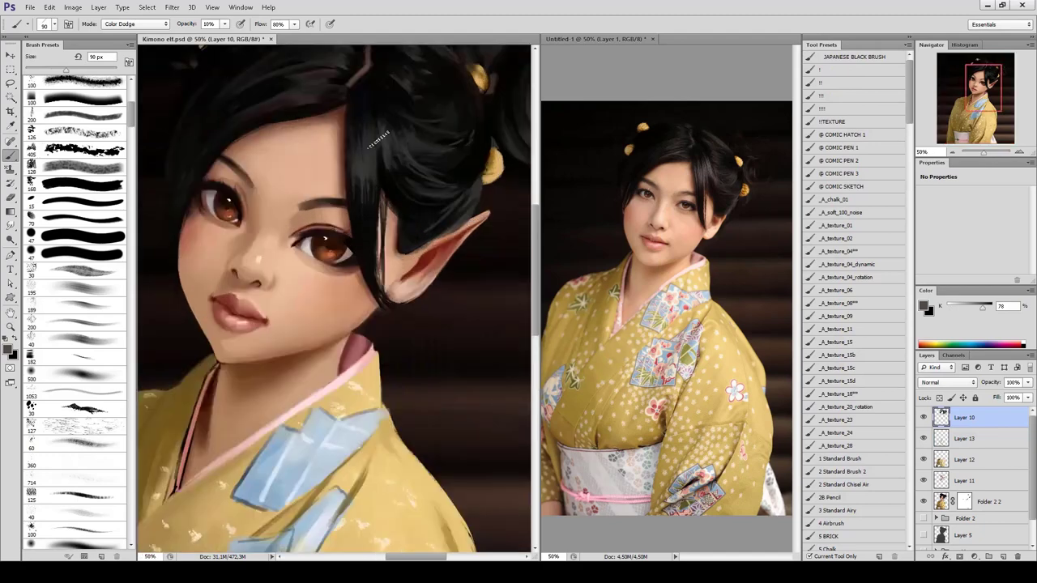
pyautogui.press('3')
pyautogui.press('9')
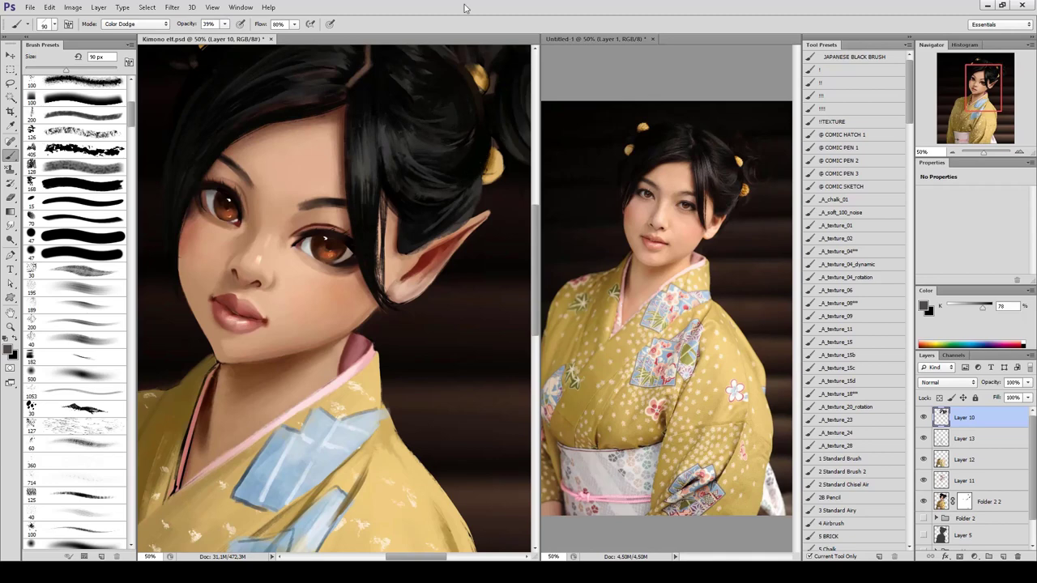
pyautogui.scroll(-2, 442, 146)
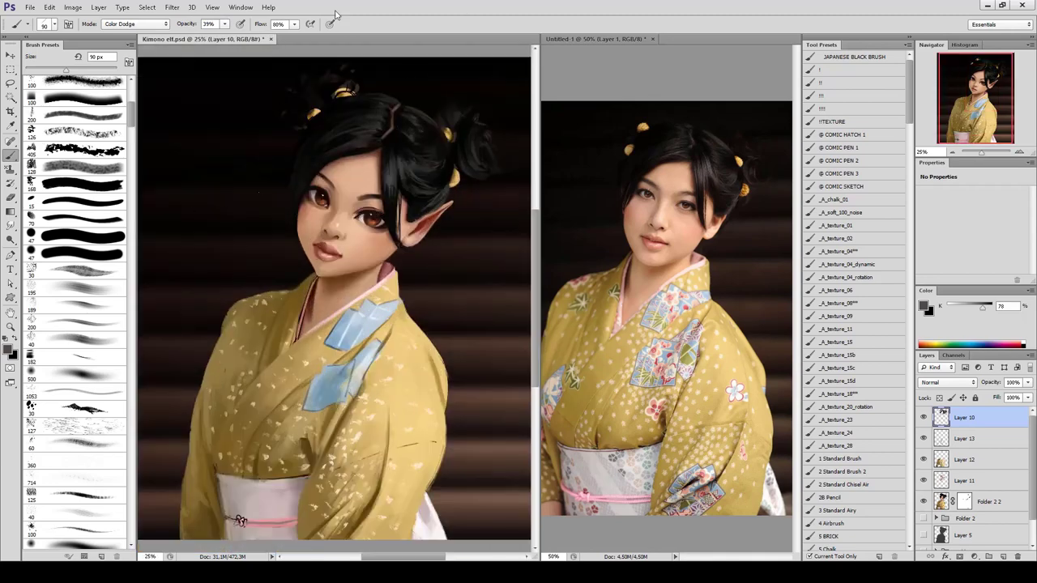
# Try texture and comic sketch brush presets at 250 px, zoomed to 50% on the face.
pyautogui.click(843, 109)
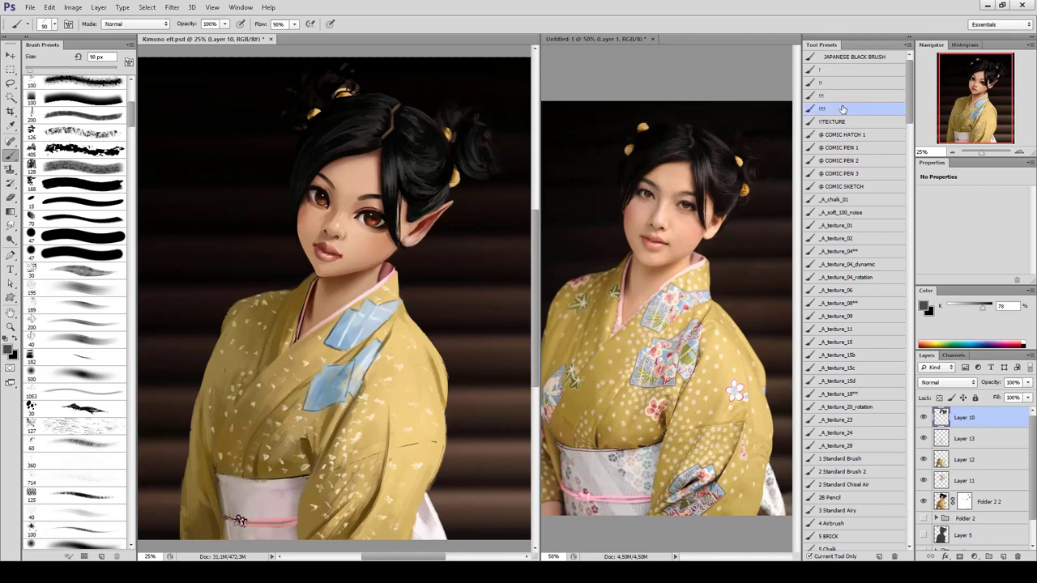
pyautogui.click(846, 122)
pyautogui.click(842, 187)
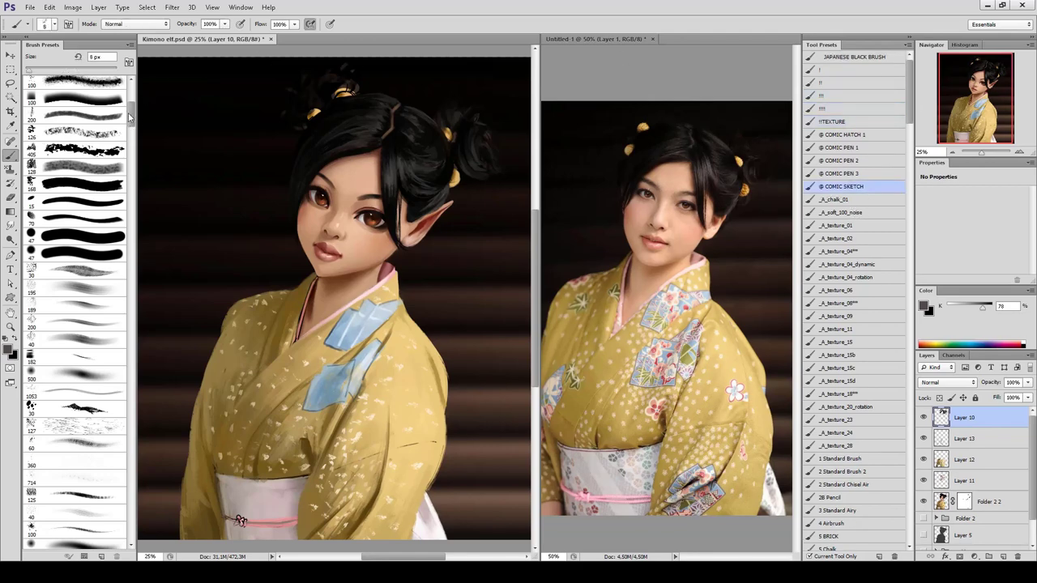
pyautogui.scroll(3, 130, 115)
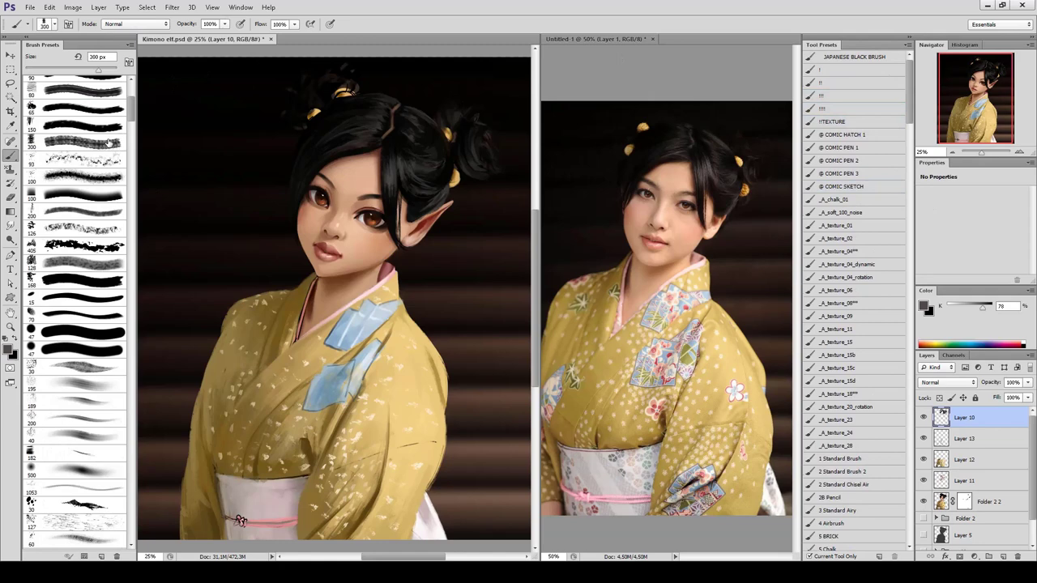
pyautogui.hotkey('shift', ',')
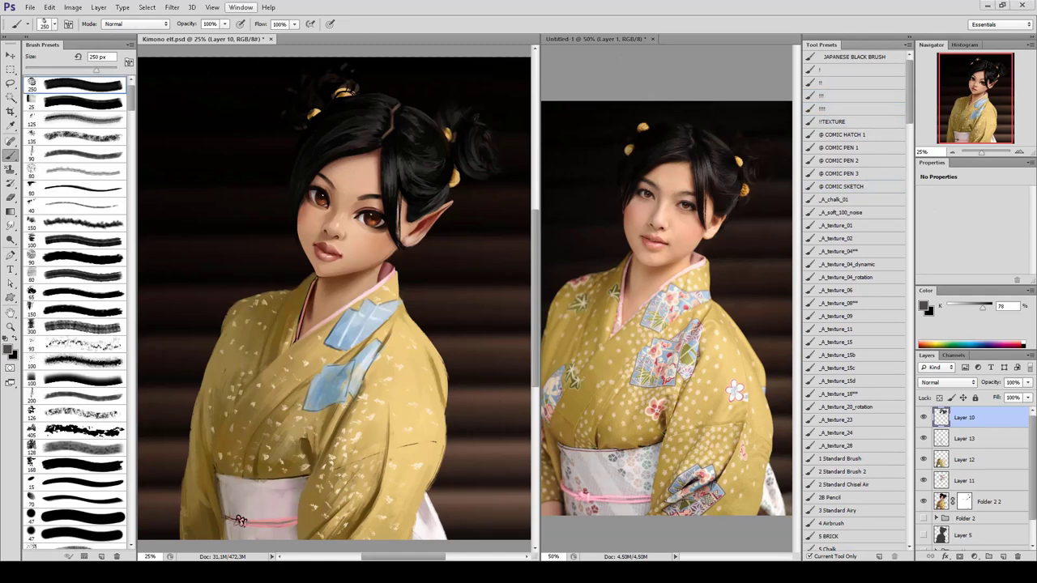
pyautogui.hotkey('ctrl', '+')
pyautogui.hotkey('ctrl', '+')
# With the canvas flipped, darken the upper eyelid on Layer 11 using a 30 px red-brown Multiply brush.
pyautogui.hotkey('ctrl', 'shift', 'h')
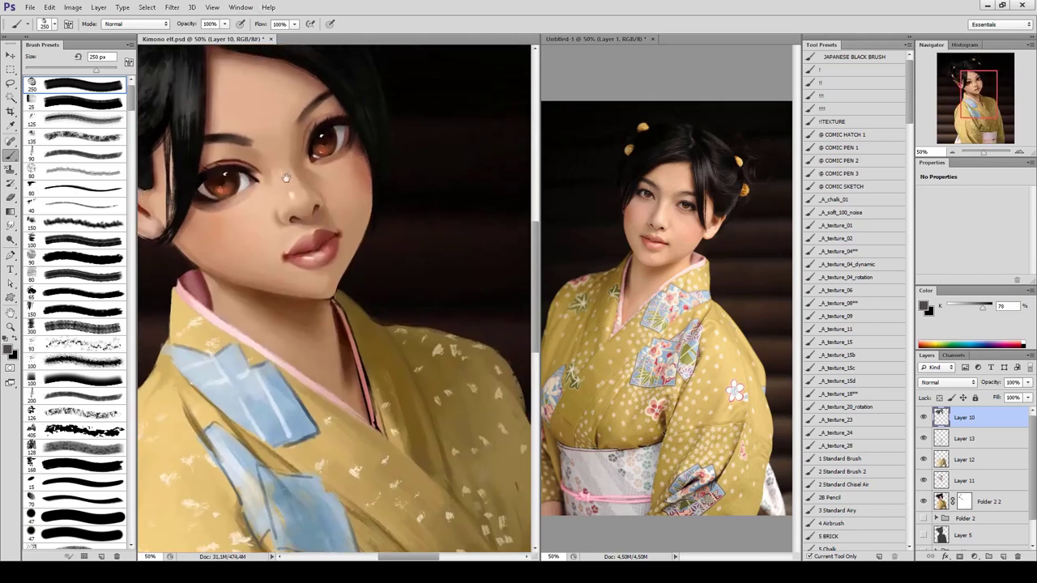
pyautogui.keyDown('alt'); pyautogui.click(237, 152); pyautogui.keyUp('alt')
pyautogui.hotkey('alt', 'shift', 'm')
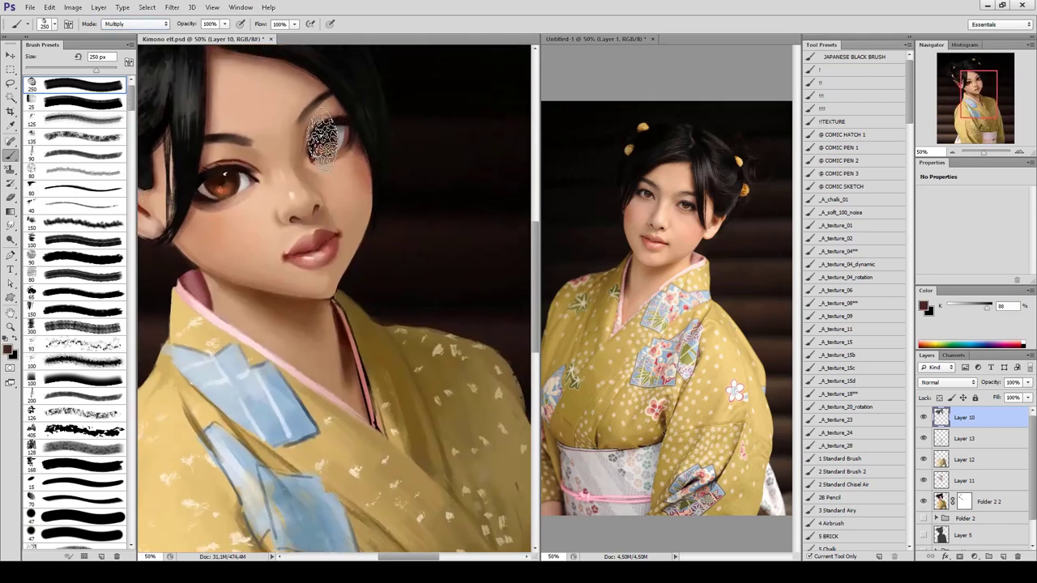
pyautogui.press('[')
pyautogui.press('[')
pyautogui.press('[')
pyautogui.click(966, 481)
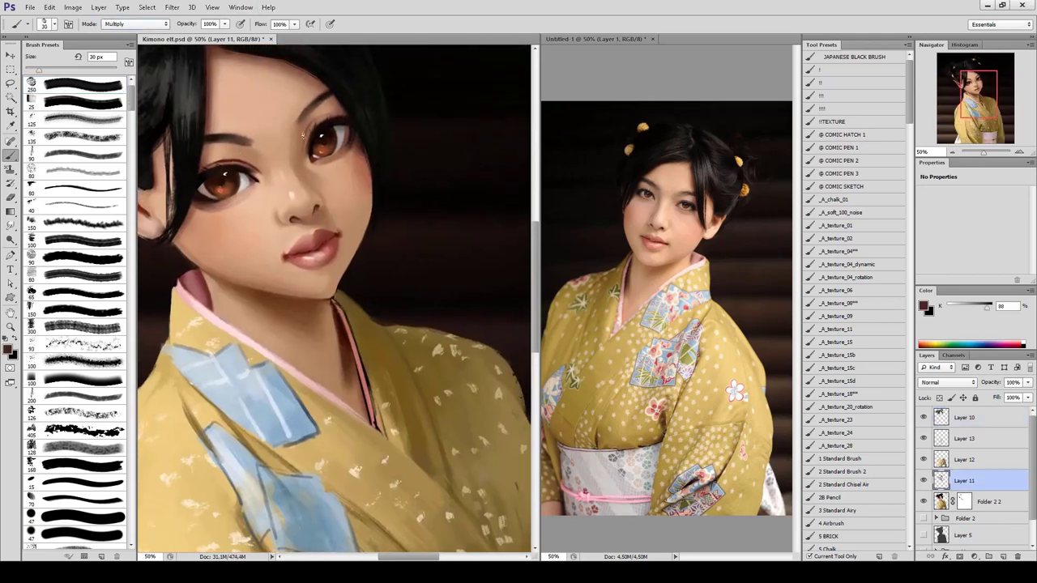
pyautogui.moveTo(243, 163); pyautogui.dragTo(227, 164)
# Set the brush to 25 px and zoom back to 50% on the face.
pyautogui.click(81, 101)
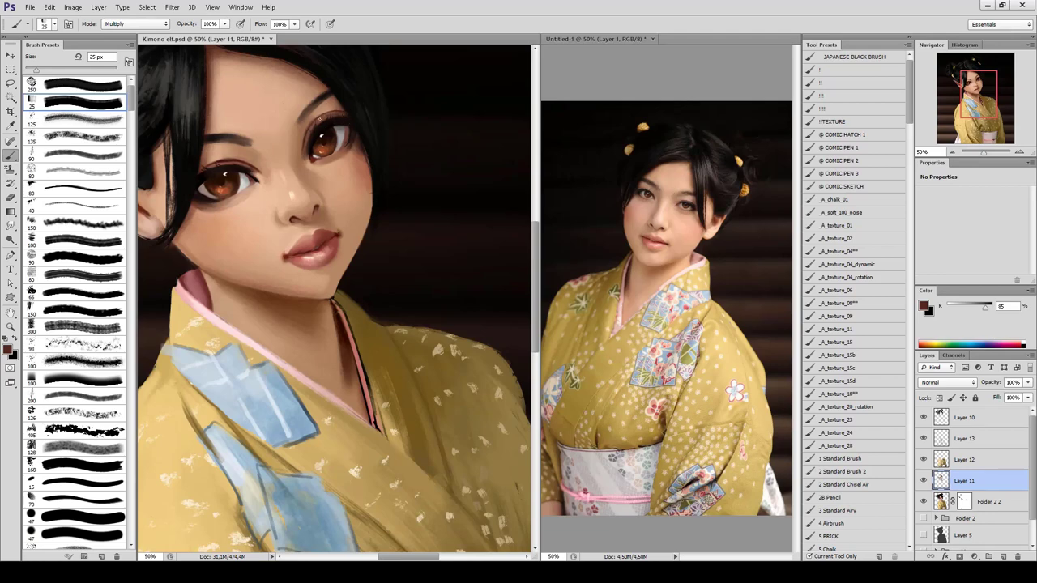
pyautogui.hotkey('ctrl', '-')
pyautogui.hotkey('ctrl', '-')
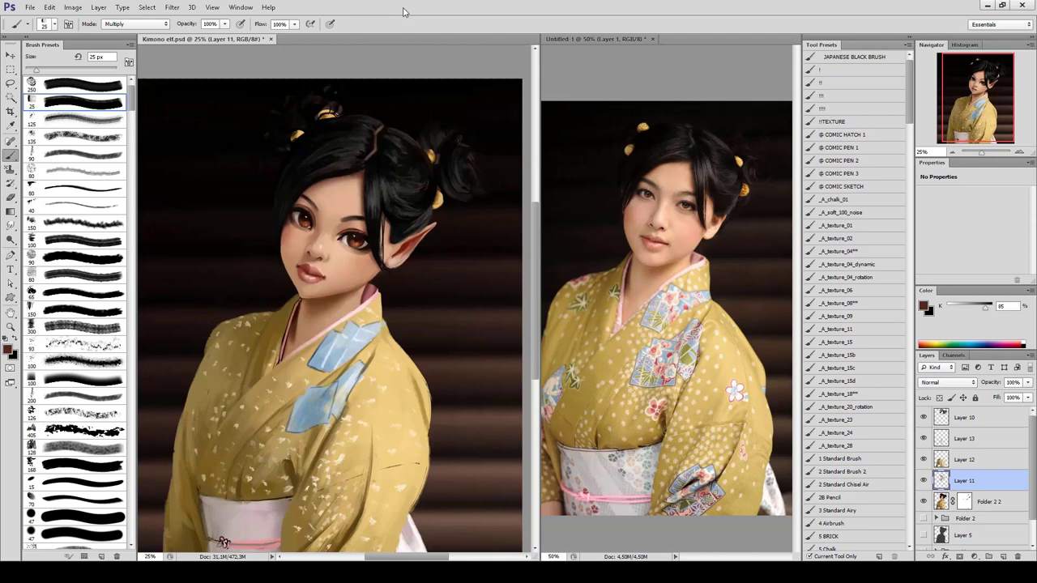
pyautogui.hotkey('ctrl', '+')
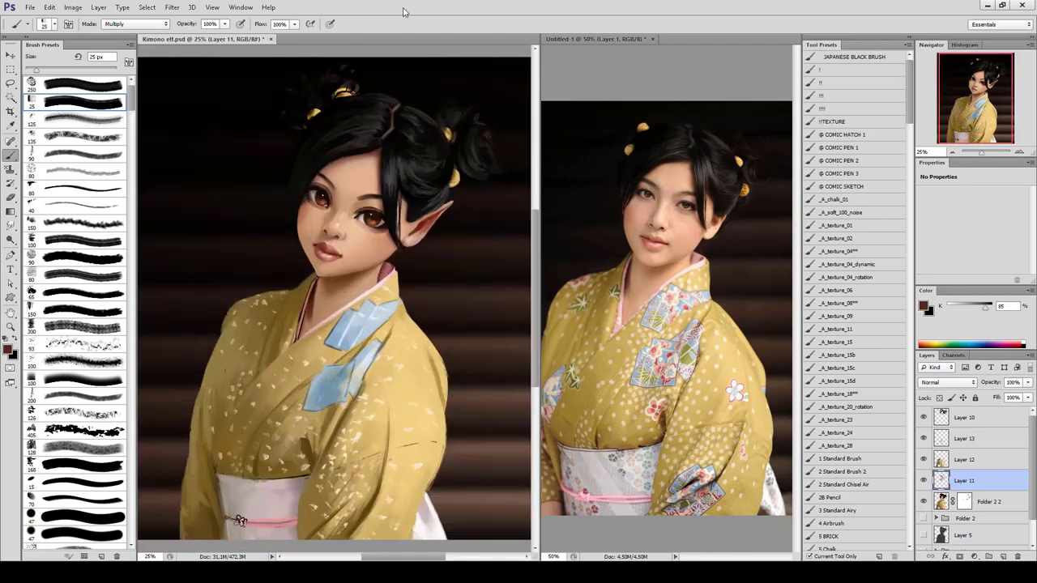
pyautogui.hotkey('ctrl', '+')
pyautogui.moveTo(372, 138); pyautogui.dragTo(332, 152)
pyautogui.hotkey('shift', 'alt', 'n')
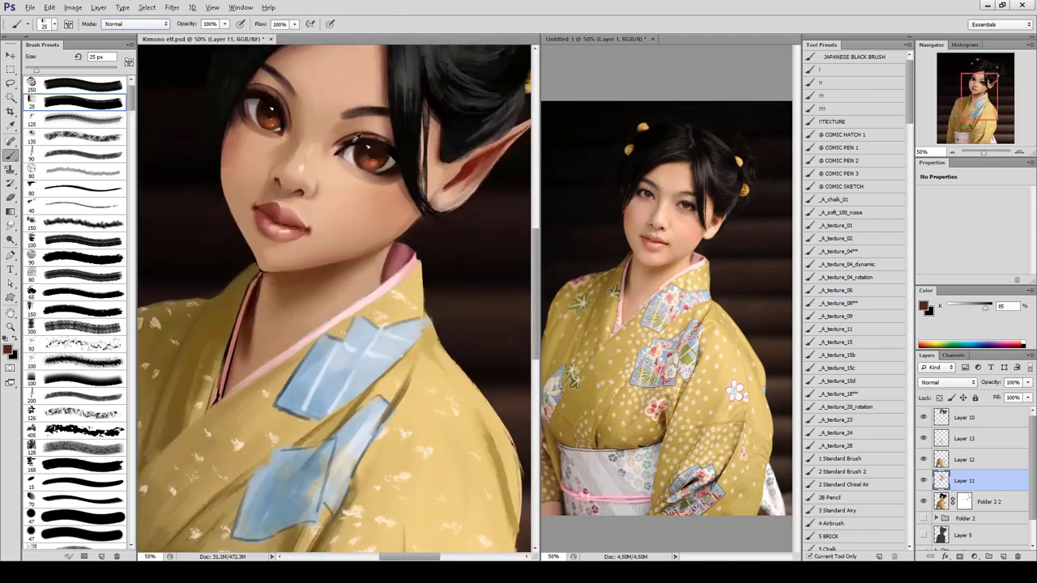
pyautogui.keyDown('alt'); pyautogui.click(332, 152); pyautogui.keyUp('alt')
pyautogui.keyDown('alt'); pyautogui.click(364, 142); pyautogui.keyUp('alt')
pyautogui.keyDown('alt'); pyautogui.click(389, 171); pyautogui.keyUp('alt')
pyautogui.hotkey('ctrl', '-')
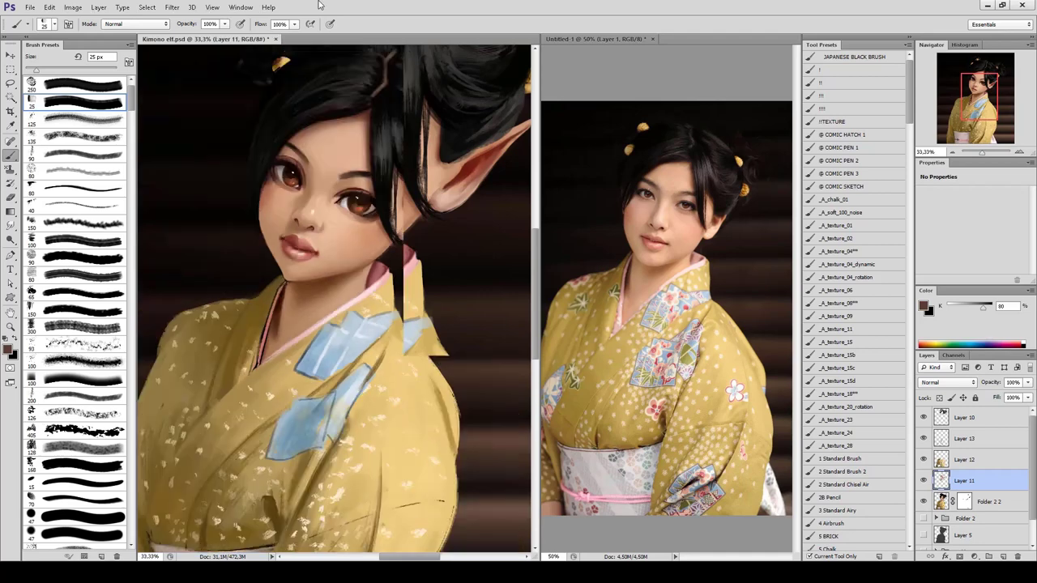
pyautogui.hotkey('ctrl', '+')
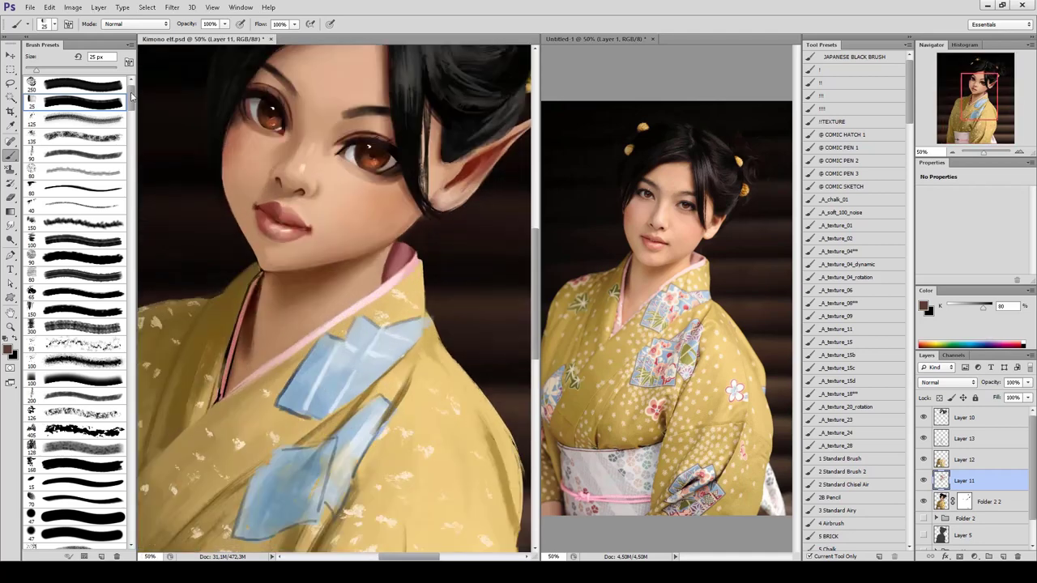
pyautogui.scroll(-3, 78, 145)
pyautogui.scroll(-2, 79, 145)
pyautogui.click(81, 254)
pyautogui.press('[')
pyautogui.press('[')
pyautogui.press('[')
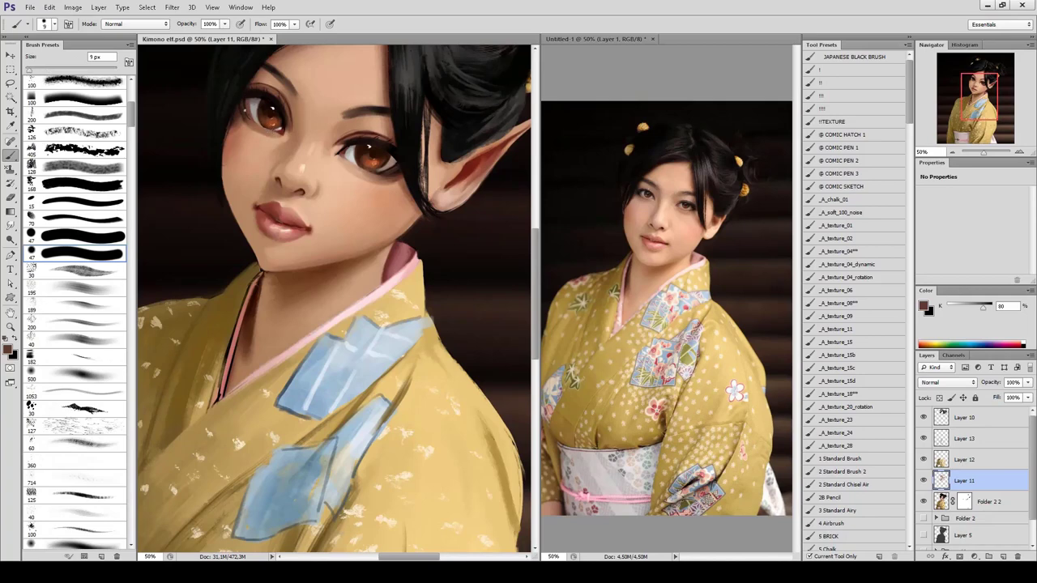
pyautogui.keyDown('alt'); pyautogui.click(260, 107); pyautogui.keyUp('alt')
pyautogui.keyDown('alt'); pyautogui.click(265, 98); pyautogui.keyUp('alt')
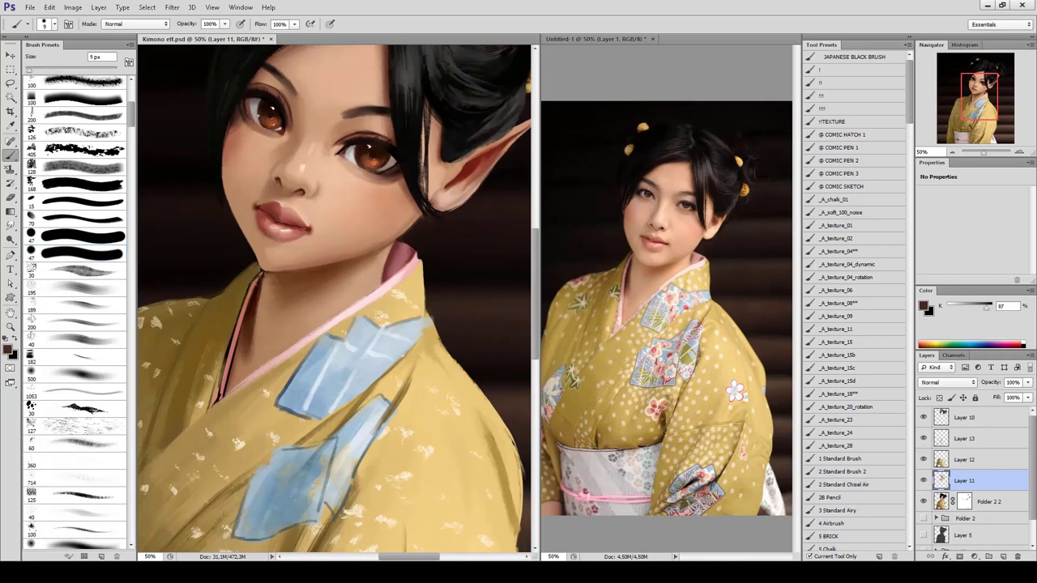
pyautogui.keyDown('alt'); pyautogui.click(261, 93); pyautogui.keyUp('alt')
pyautogui.keyDown('alt'); pyautogui.click(267, 101); pyautogui.keyUp('alt')
pyautogui.hotkey('ctrl', '-')
pyautogui.hotkey('ctrl', '-')
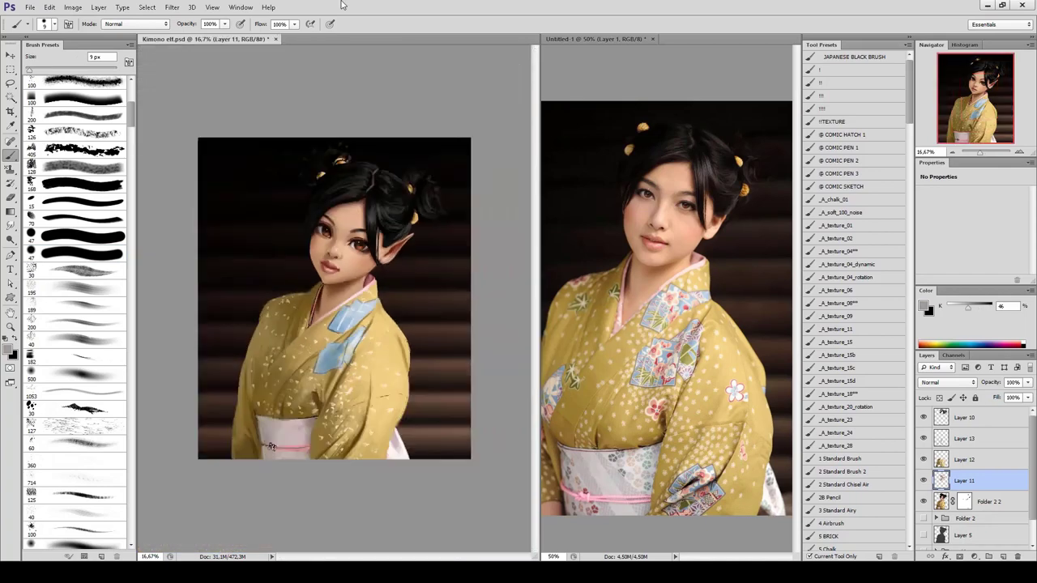
pyautogui.hotkey('ctrl', '+')
pyautogui.hotkey('ctrl', '+')
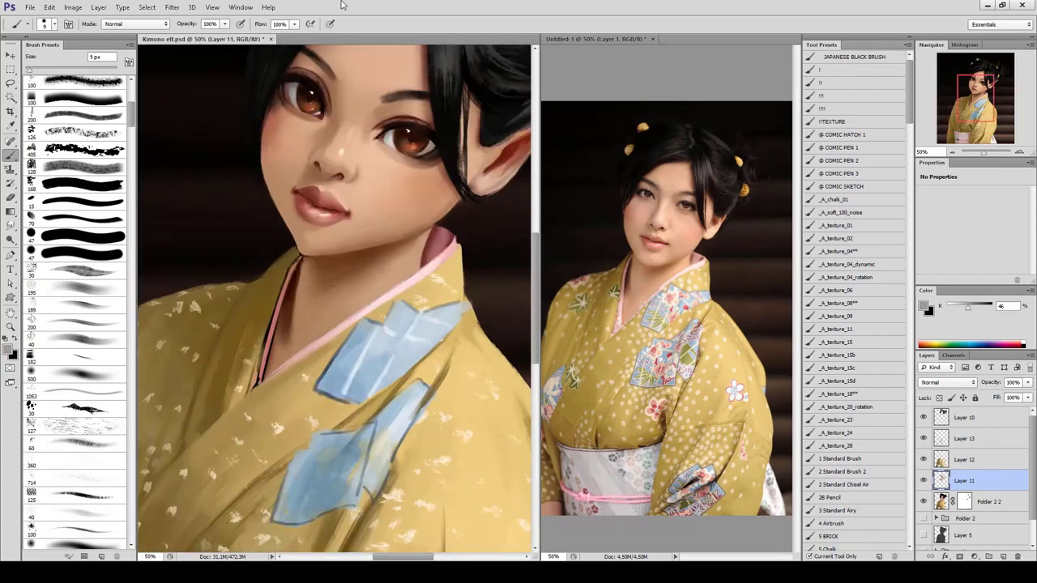
pyautogui.keyDown('alt'); pyautogui.click(351, 202); pyautogui.keyUp('alt')
pyautogui.keyDown('alt'); pyautogui.click(294, 189); pyautogui.keyUp('alt')
pyautogui.press(']')
pyautogui.press(']')
pyautogui.press(']')
pyautogui.scroll(-3, 351, 216)
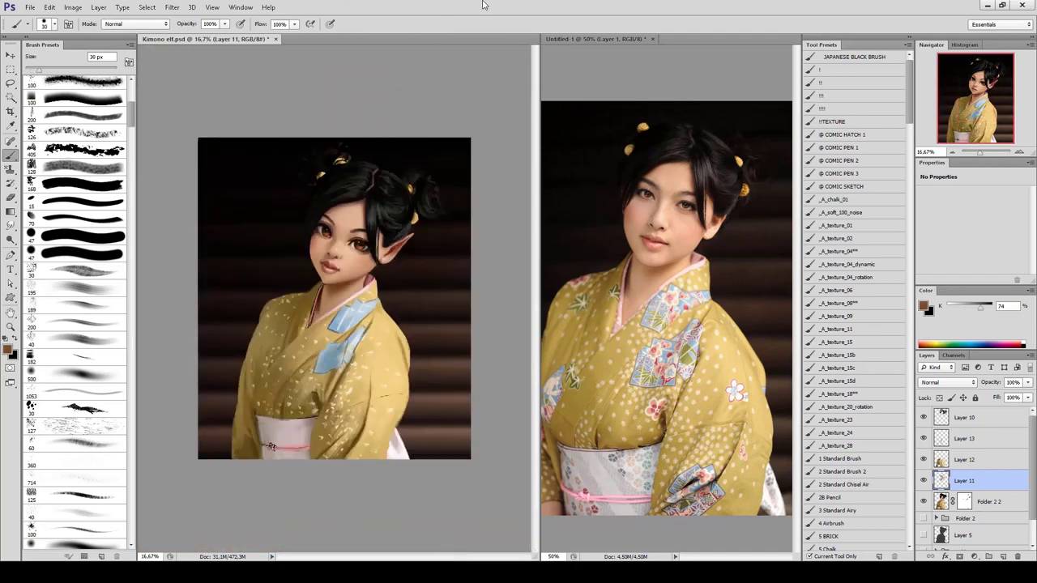
pyautogui.scroll(4, 160, 127)
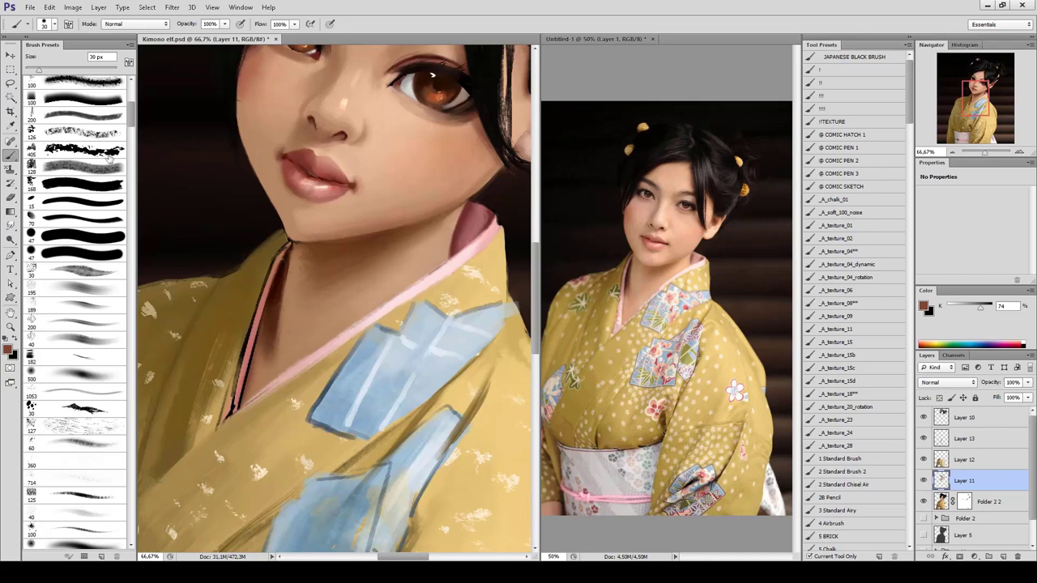
pyautogui.scroll(3, 110, 160)
pyautogui.scroll(3, 133, 103)
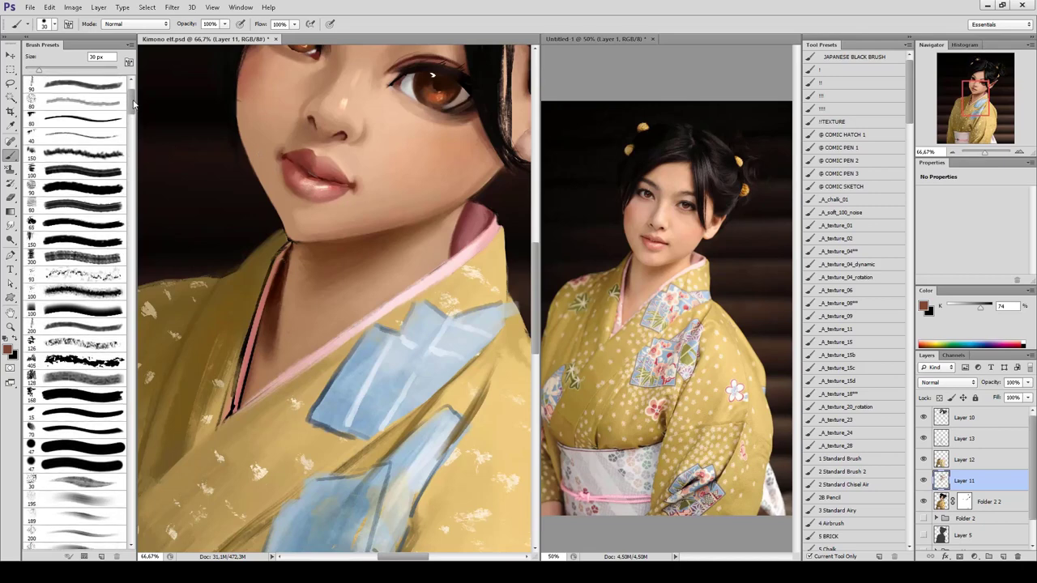
pyautogui.scroll(-5, 134, 102)
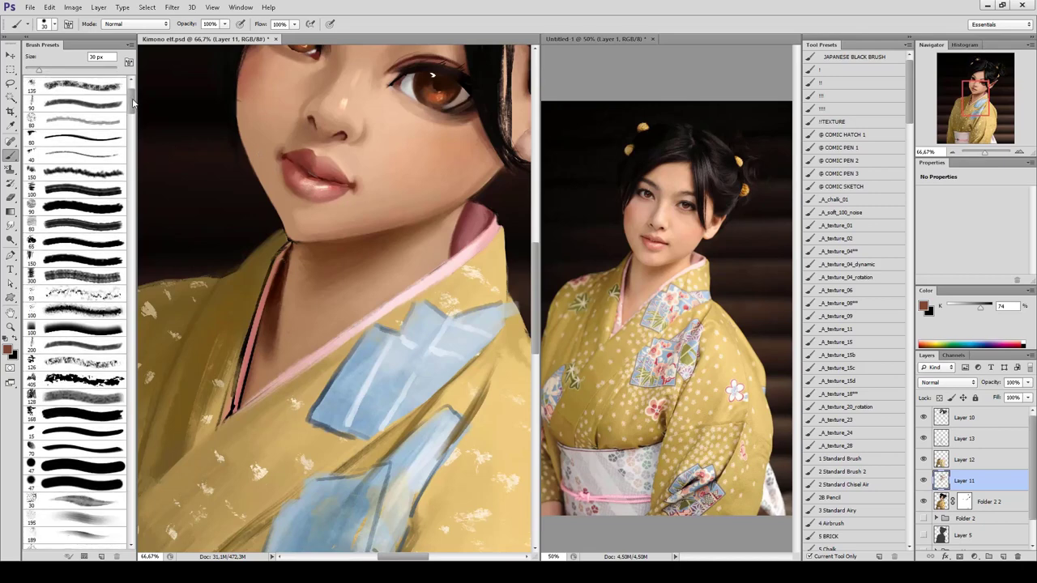
pyautogui.scroll(5, 62, 300)
pyautogui.click(53, 396)
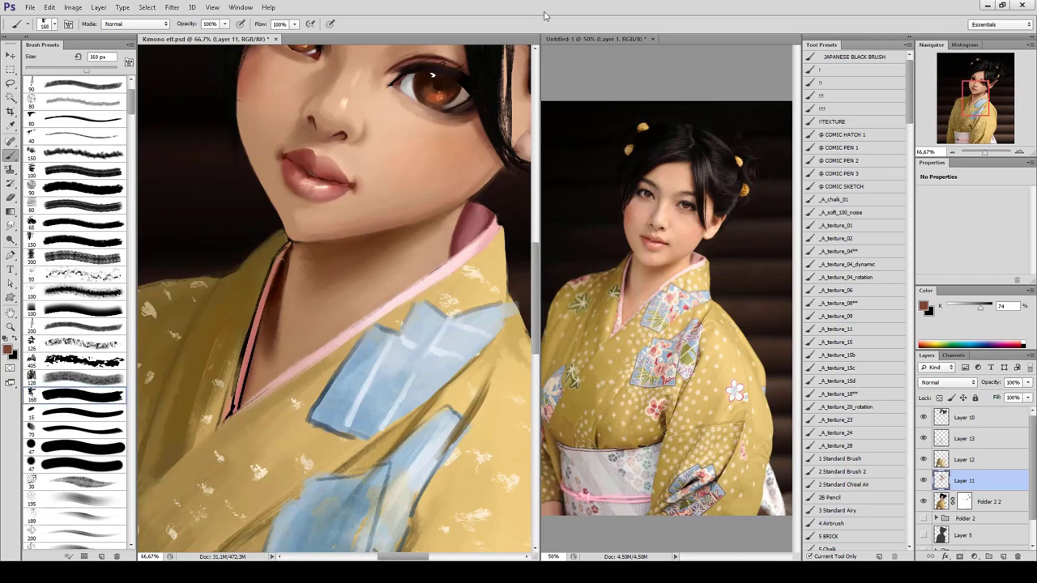
pyautogui.scroll(-3, 335, 300)
pyautogui.hotkey('alt', ']')
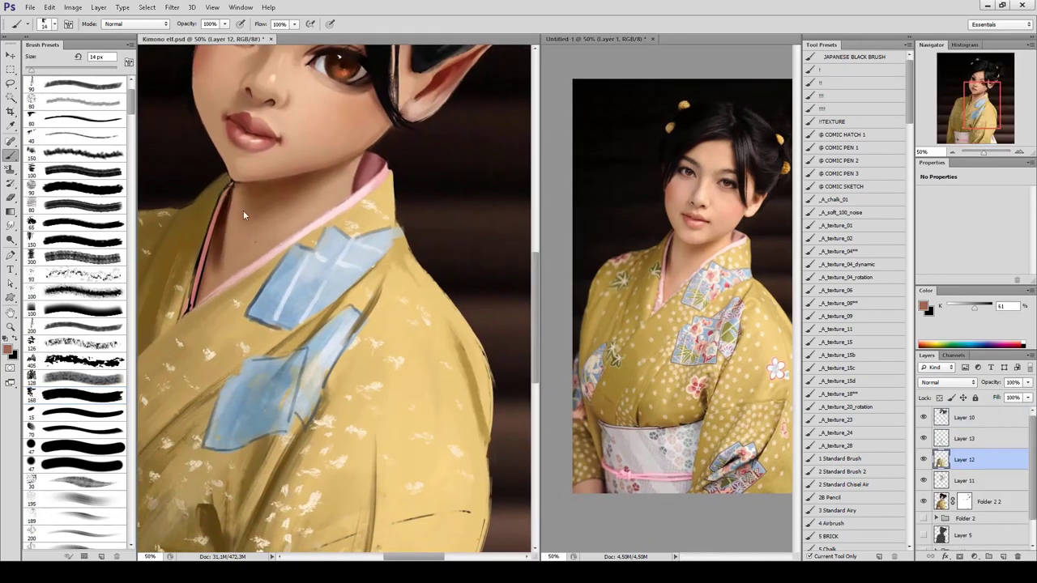
# Retouch the pink collar line with sampled pinks at 9 px and 19 px brush sizes.
pyautogui.press('[')
pyautogui.moveTo(191, 313)
pyautogui.mouseDown()
pyautogui.moveTo(201, 266)
pyautogui.moveTo(198, 301)
pyautogui.mouseUp()
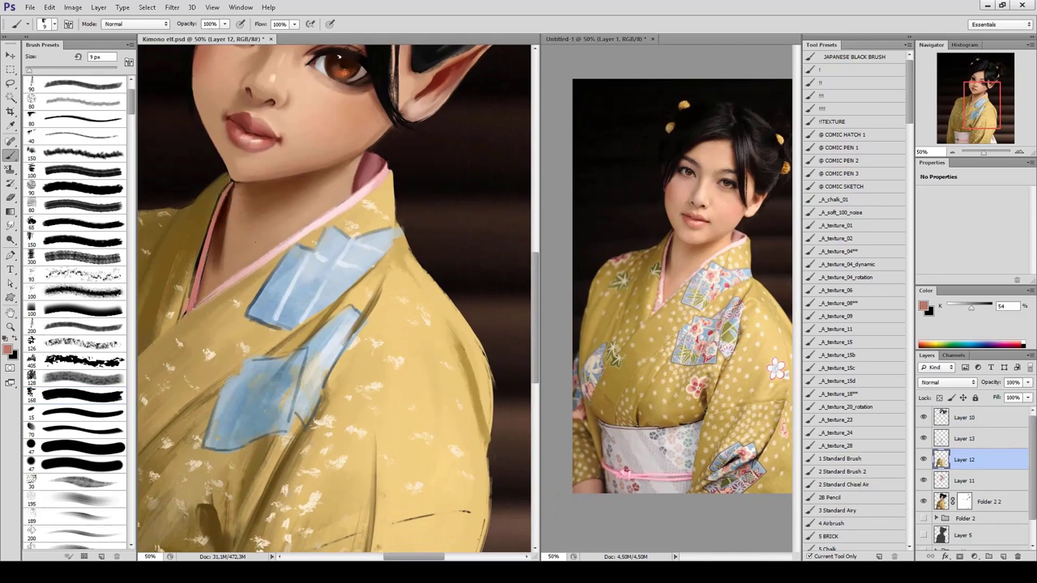
pyautogui.keyDown('alt'); pyautogui.click(191, 312); pyautogui.keyUp('alt')
pyautogui.keyDown('alt'); pyautogui.click(183, 301); pyautogui.keyUp('alt')
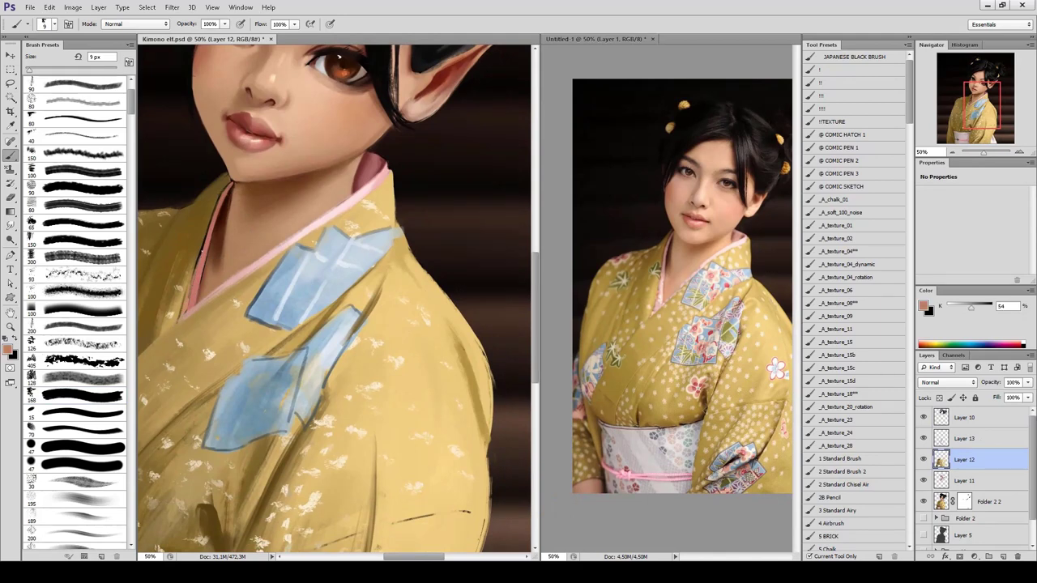
pyautogui.keyDown('alt'); pyautogui.click(206, 301); pyautogui.keyUp('alt')
pyautogui.press(']')
pyautogui.moveTo(201, 268)
pyautogui.mouseDown()
pyautogui.moveTo(184, 309)
pyautogui.moveTo(226, 192)
pyautogui.mouseUp()
# Paint a dark brown stroke down the collar's left edge, sampled from the neck shadow.
pyautogui.keyDown('alt'); pyautogui.click(192, 301); pyautogui.keyUp('alt')
pyautogui.keyDown('alt'); pyautogui.click(184, 300); pyautogui.keyUp('alt')
pyautogui.keyDown('alt'); pyautogui.click(233, 202); pyautogui.keyUp('alt')
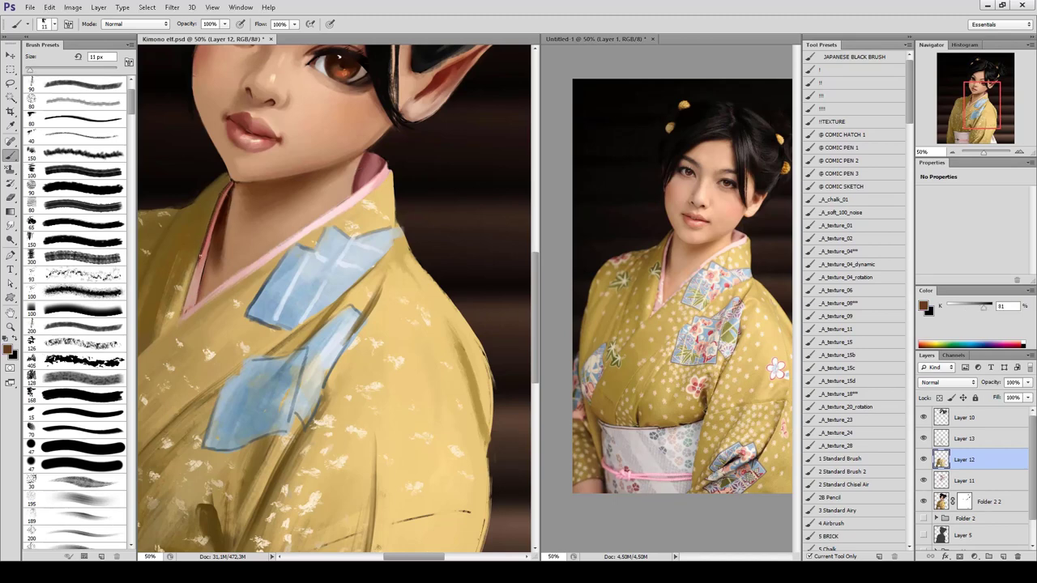
pyautogui.moveTo(200, 257); pyautogui.dragTo(183, 314)
pyautogui.keyDown('alt'); pyautogui.click(197, 256); pyautogui.keyUp('alt')
# Switch to Layer 11 with a 22 px brush and a resampled brown.
pyautogui.press('e')
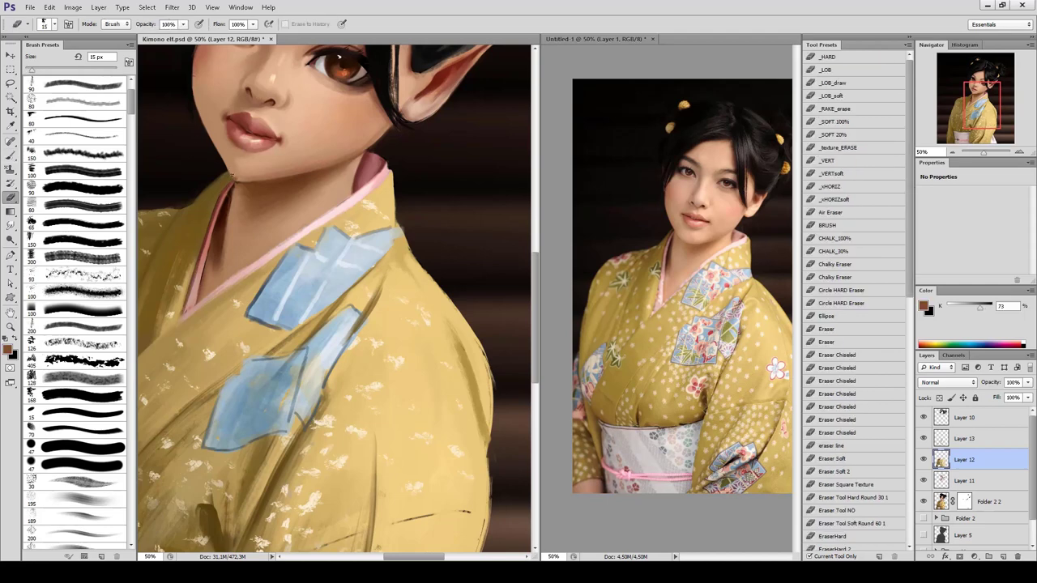
pyautogui.press('b')
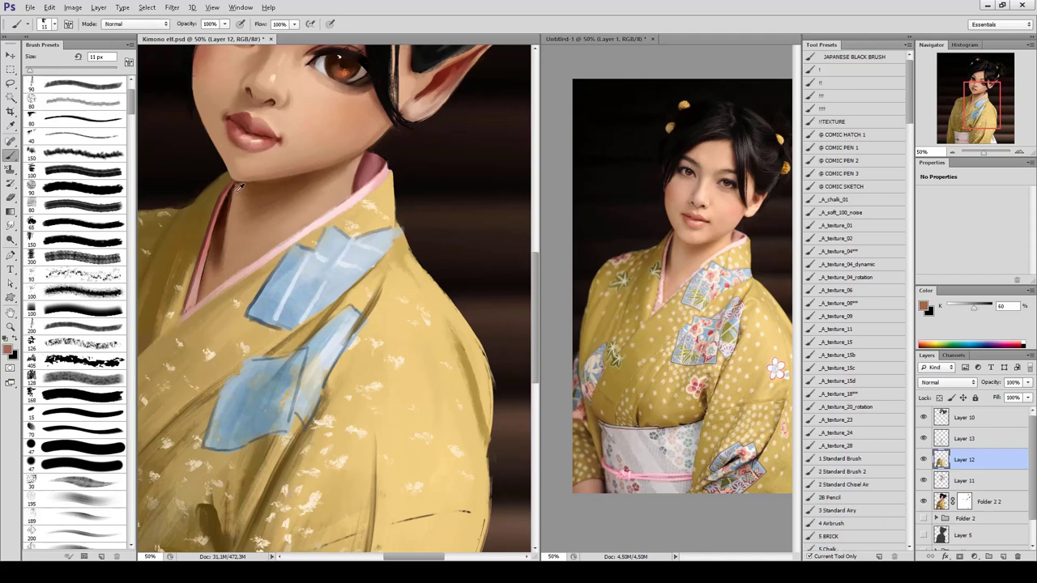
pyautogui.keyDown('alt'); pyautogui.click(248, 185); pyautogui.keyUp('alt')
pyautogui.hotkey('alt', '[')
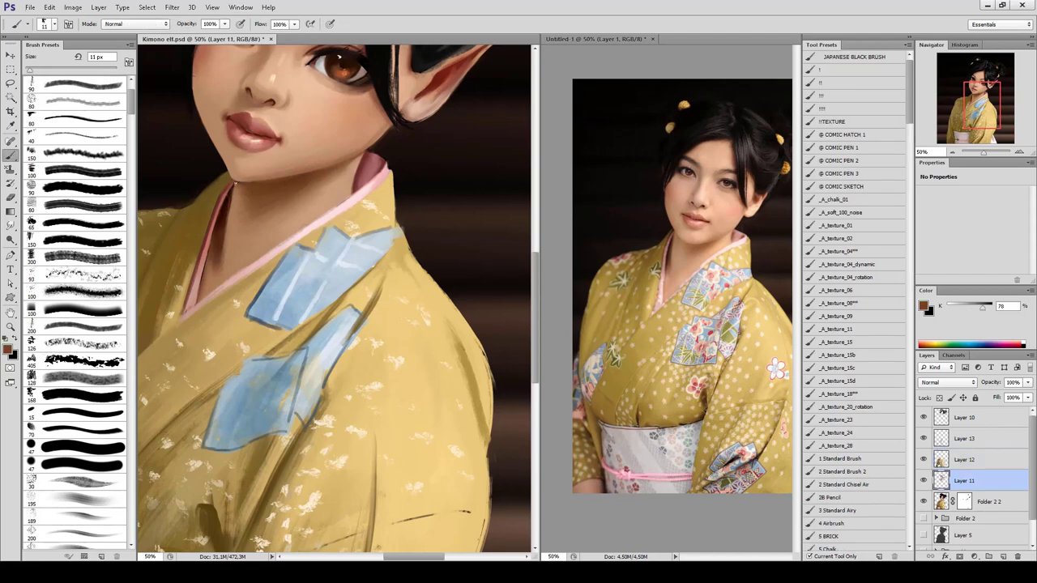
pyautogui.press(']')
pyautogui.keyDown('alt'); pyautogui.click(243, 194); pyautogui.keyUp('alt')
# Zoom to the obi and paint its pink cord toward the knot on Layer 12 with a 33 px brush.
pyautogui.hotkey('ctrl', '-')
pyautogui.hotkey('ctrl', '-')
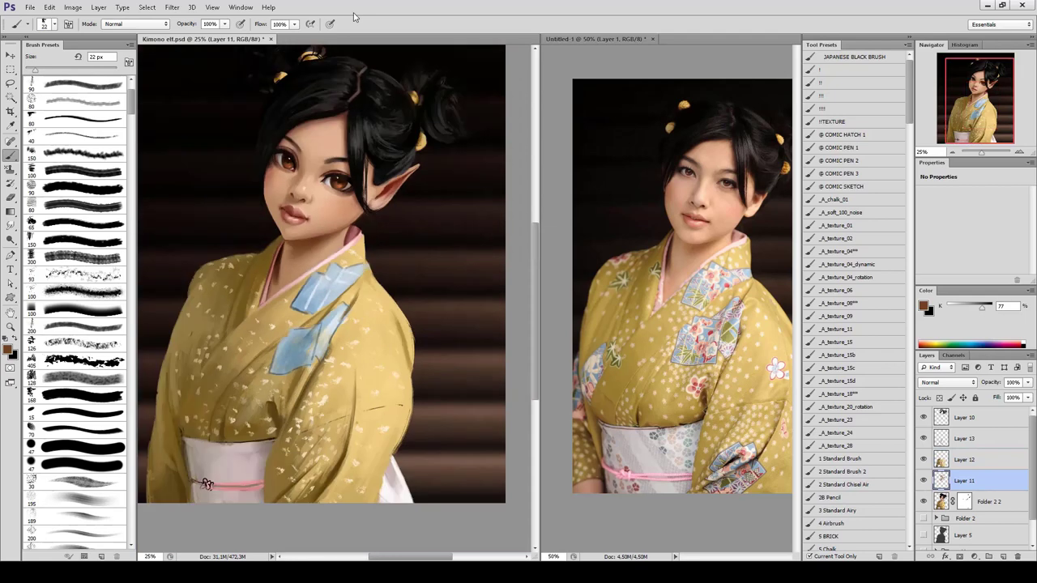
pyautogui.hotkey('ctrl', '+')
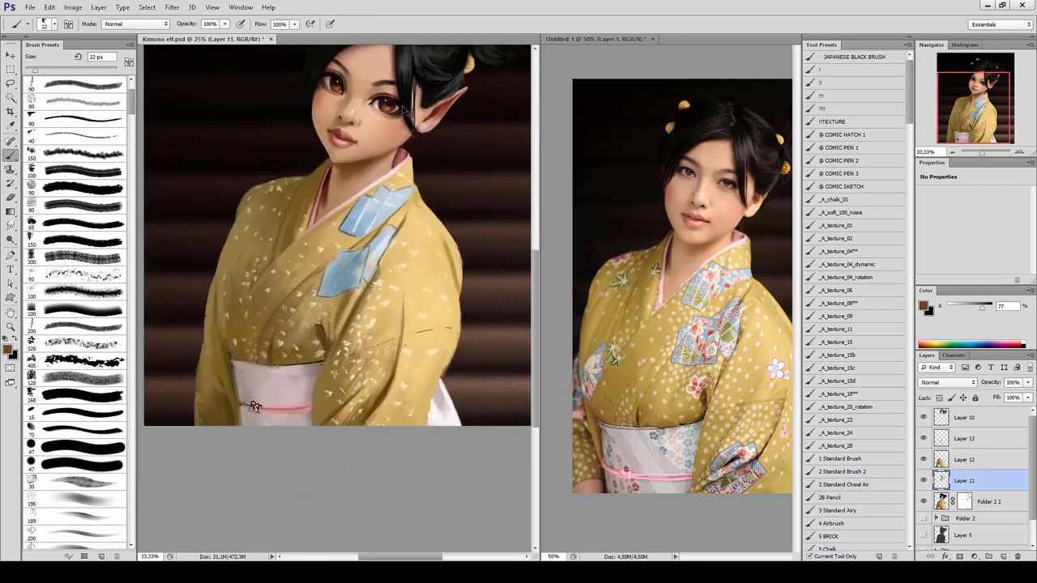
pyautogui.scroll(-3, 311, 369)
pyautogui.keyDown('alt'); pyautogui.click(312, 368); pyautogui.keyUp('alt')
pyautogui.hotkey('alt', ']')
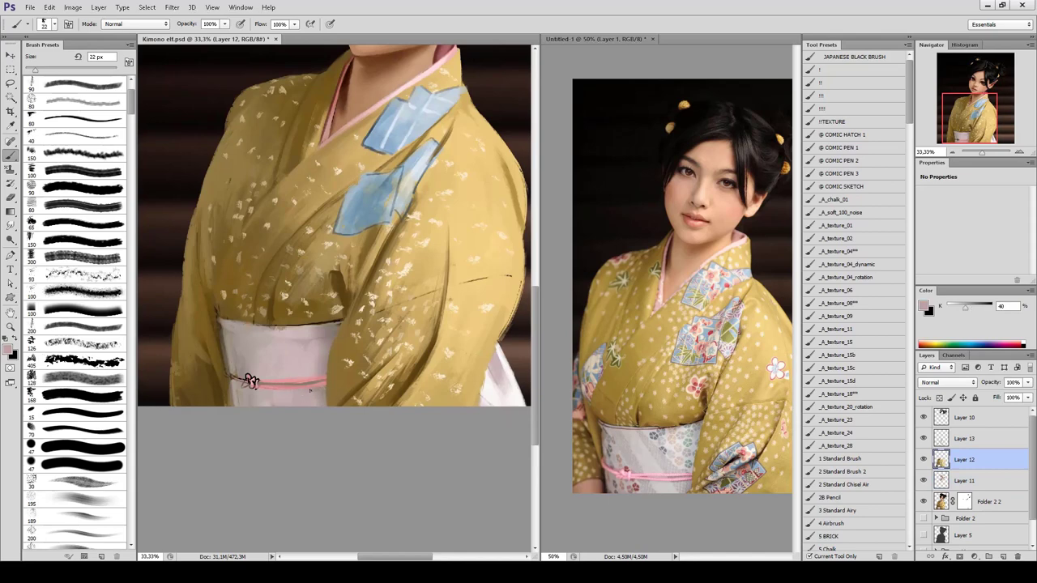
pyautogui.scroll(2, 101, 262)
pyautogui.click(86, 160)
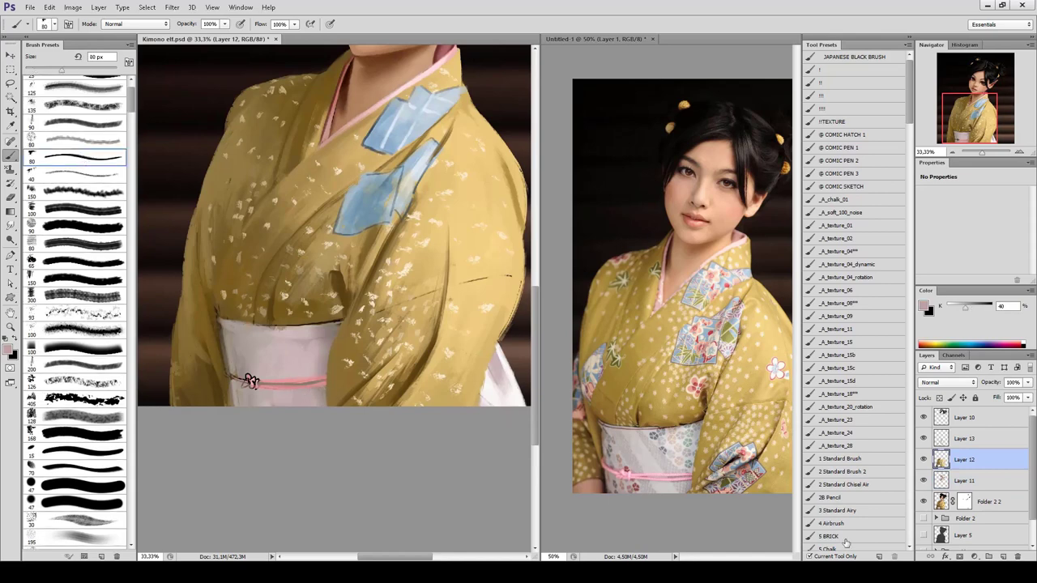
pyautogui.press('[')
pyautogui.press('[')
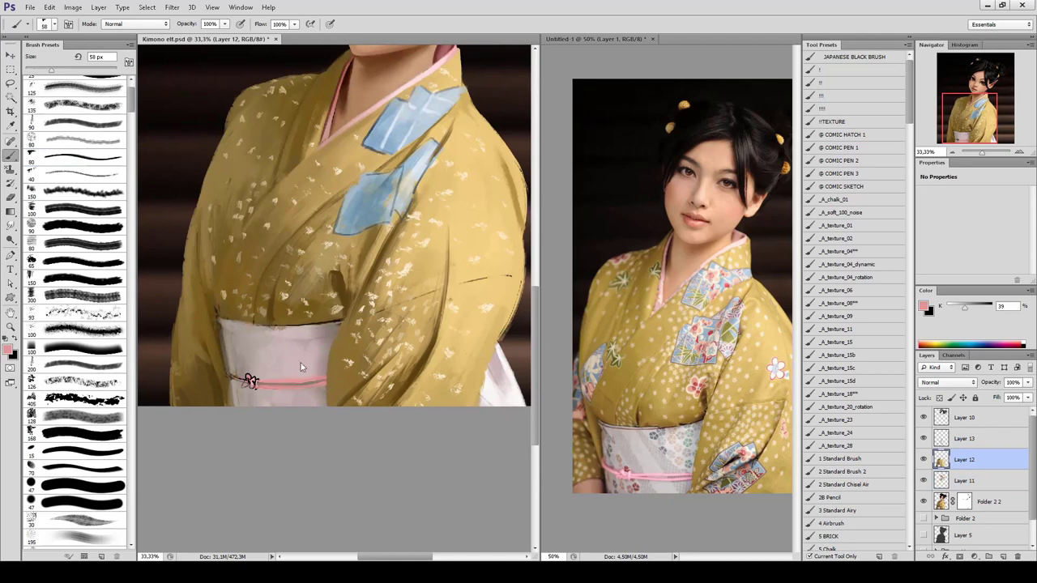
pyautogui.press('[')
pyautogui.press('[')
pyautogui.press('[')
pyautogui.moveTo(228, 372); pyautogui.dragTo(251, 380)
# Paint light sampled tones on the bottom and upper-right obi with a 75 px brush.
pyautogui.keyDown('alt'); pyautogui.click(495, 380); pyautogui.keyUp('alt')
pyautogui.keyDown('alt'); pyautogui.click(251, 382); pyautogui.keyUp('alt')
pyautogui.keyDown('alt'); pyautogui.click(251, 381); pyautogui.keyUp('alt')
pyautogui.press(']')
pyautogui.press(']')
pyautogui.press(']')
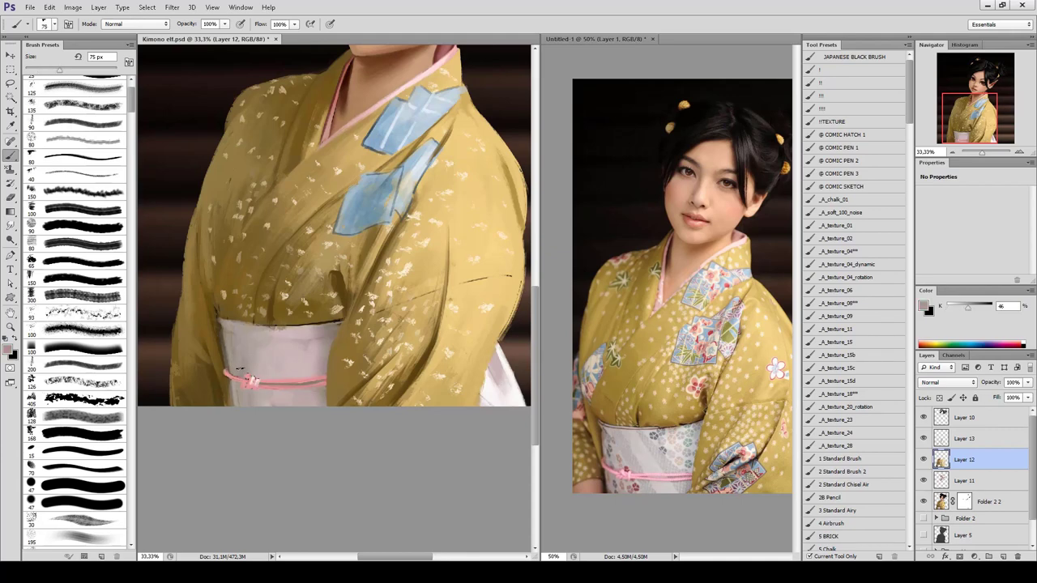
pyautogui.keyDown('alt'); pyautogui.click(283, 364); pyautogui.keyUp('alt')
pyautogui.keyDown('alt'); pyautogui.click(253, 380); pyautogui.keyUp('alt')
pyautogui.keyDown('alt'); pyautogui.click(290, 365); pyautogui.keyUp('alt')
pyautogui.click(293, 400)
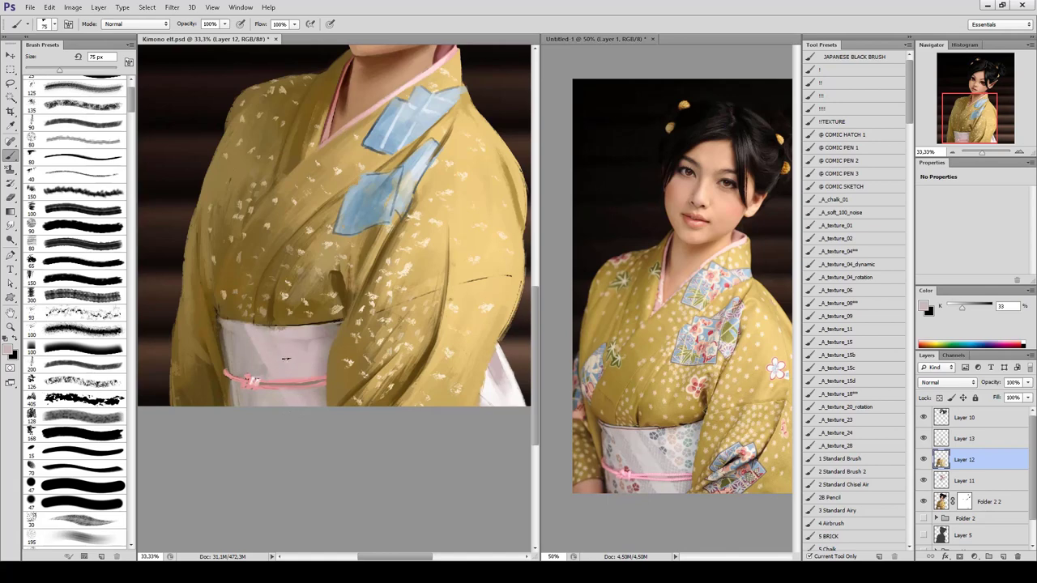
pyautogui.moveTo(286, 358)
pyautogui.mouseDown()
pyautogui.moveTo(321, 338)
pyautogui.moveTo(324, 366)
pyautogui.mouseUp()
# Paint a dark grey diagonal fold and light vertical strokes across the obi.
pyautogui.keyDown('alt'); pyautogui.click(317, 341); pyautogui.keyUp('alt')
pyautogui.keyDown('alt'); pyautogui.click(321, 371); pyautogui.keyUp('alt')
pyautogui.keyDown('alt'); pyautogui.click(324, 333); pyautogui.keyUp('alt')
pyautogui.moveTo(304, 329); pyautogui.dragTo(269, 376)
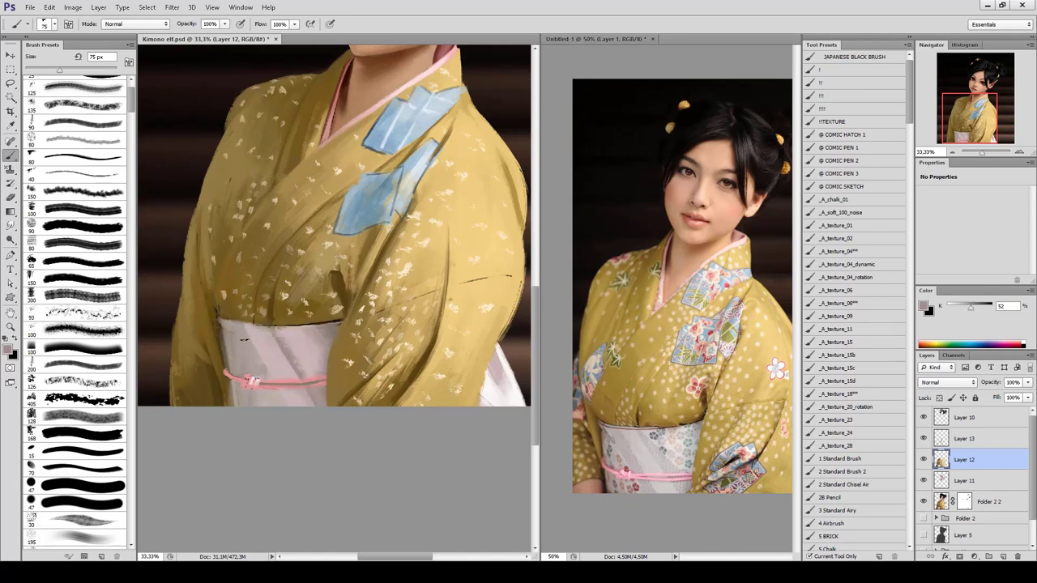
pyautogui.keyDown('alt'); pyautogui.click(271, 359); pyautogui.keyUp('alt')
pyautogui.moveTo(231, 329); pyautogui.dragTo(245, 372)
pyautogui.moveTo(227, 321); pyautogui.dragTo(240, 356)
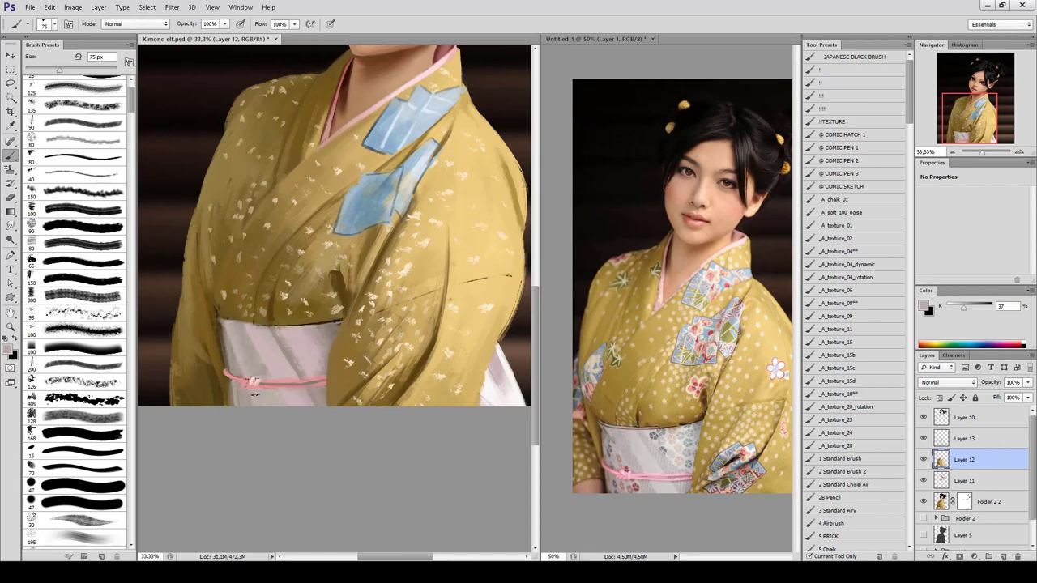
# Set the Sponge tool to desaturate at 79% flow with a 95 px brush.
pyautogui.press('o')
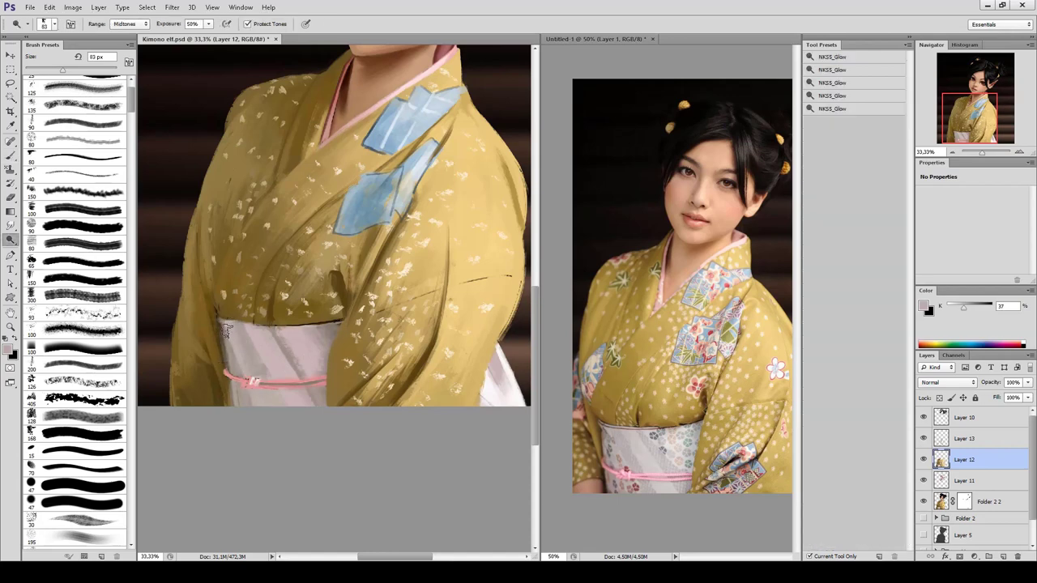
pyautogui.hotkey('shift', 'o')
pyautogui.press('7')
pyautogui.press('9')
pyautogui.press('[')
pyautogui.press('[')
pyautogui.press('[')
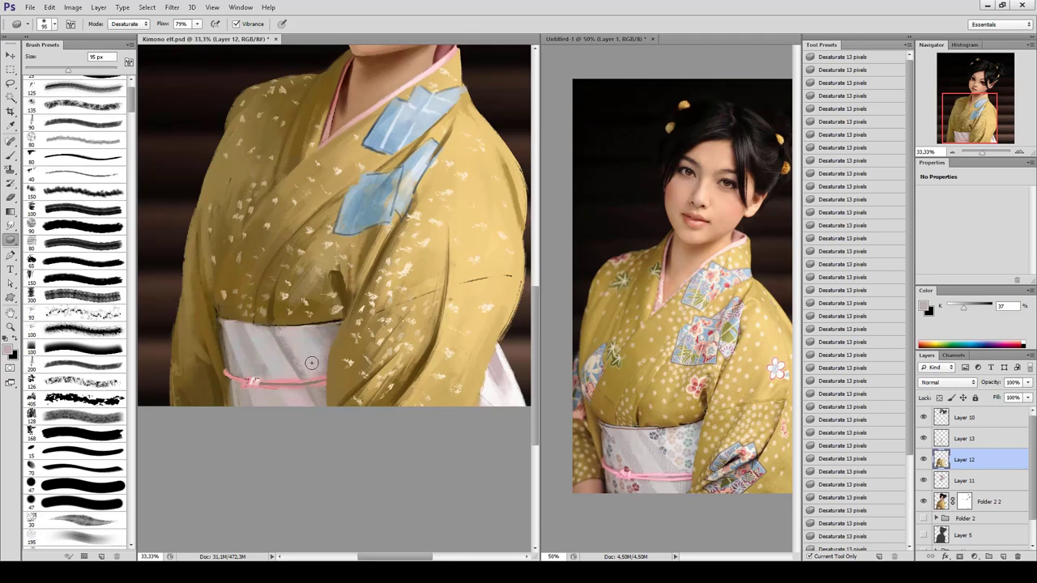
# On Folder 2 2, choose a 168 px brush and a bluish-grey paint colour.
pyautogui.click(934, 504)
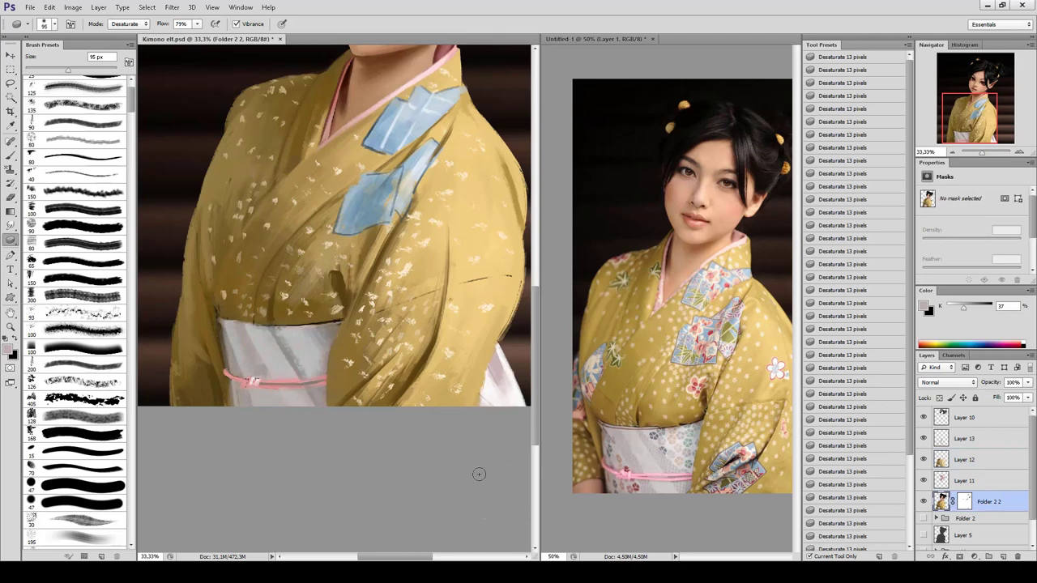
pyautogui.press('b')
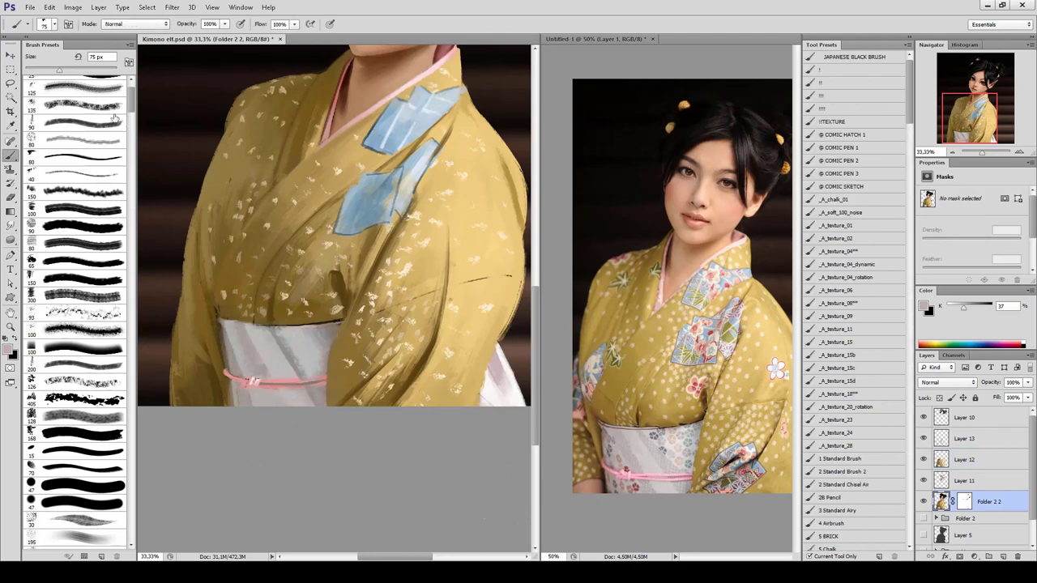
pyautogui.click(49, 432)
pyautogui.keyDown('alt'); pyautogui.click(330, 296); pyautogui.keyUp('alt')
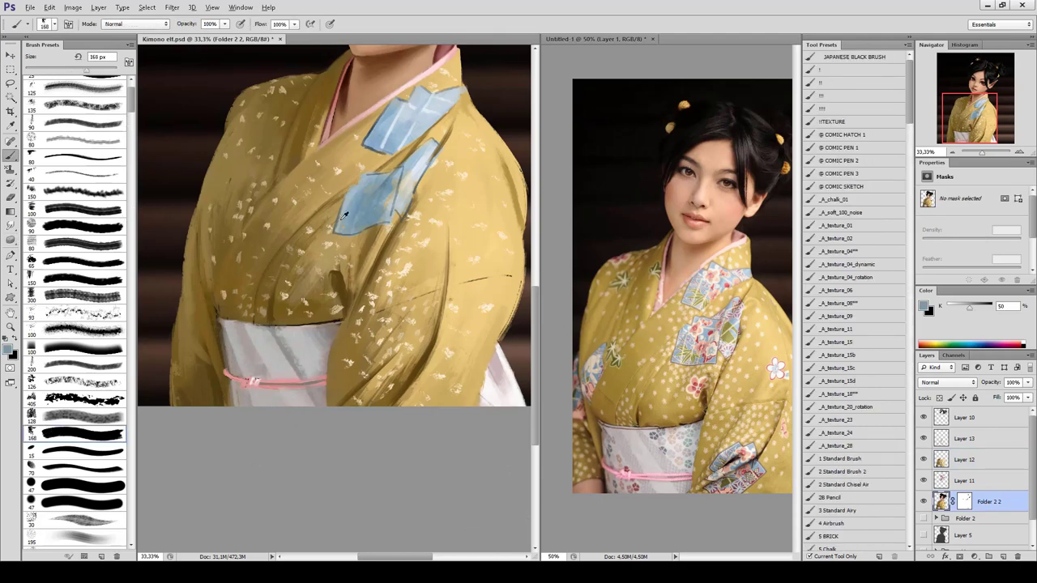
pyautogui.click(8, 348)
pyautogui.click(386, 279)
pyautogui.click(620, 225)
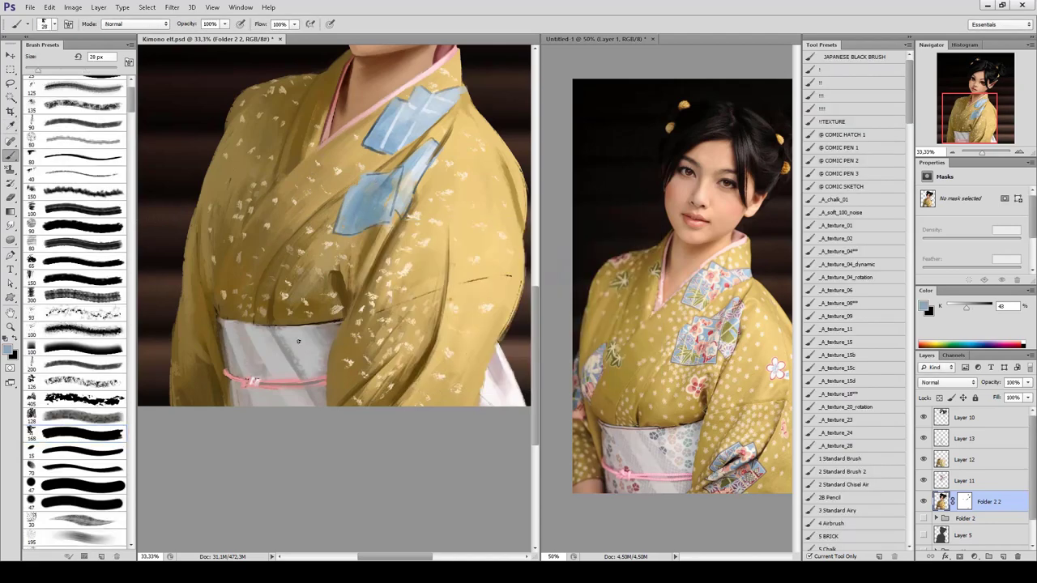
# Choose a 300 px texture brush and make Layer 13 active.
pyautogui.hotkey('alt', ']')
pyautogui.hotkey('alt', ']')
pyautogui.hotkey('alt', ']')
pyautogui.hotkey('alt', '[')
pyautogui.hotkey('alt', '[')
pyautogui.hotkey('alt', '[')
pyautogui.scroll(-3, 131, 105)
pyautogui.scroll(-3, 891, 175)
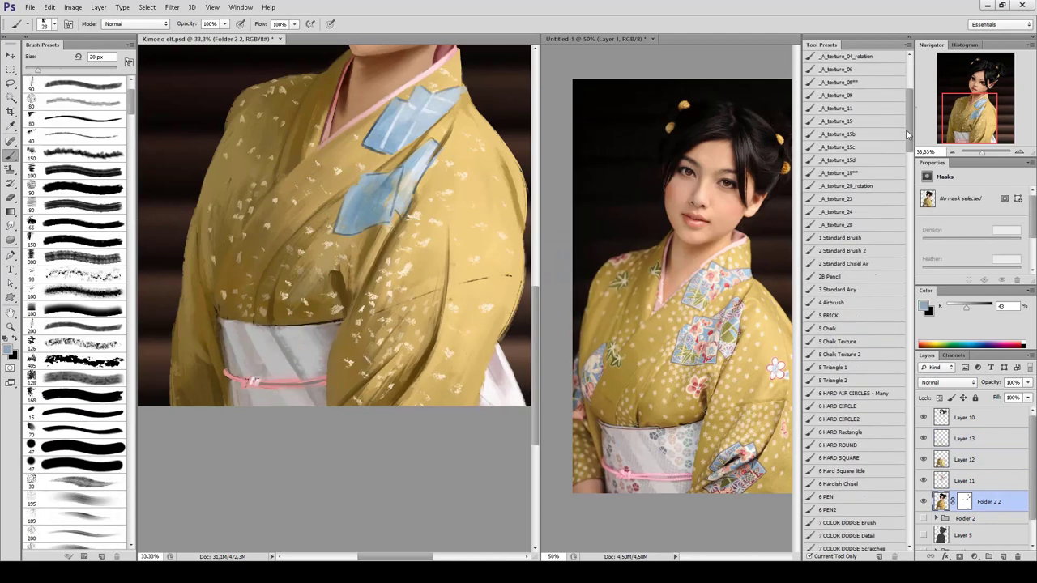
pyautogui.scroll(-2, 891, 175)
pyautogui.click(847, 175)
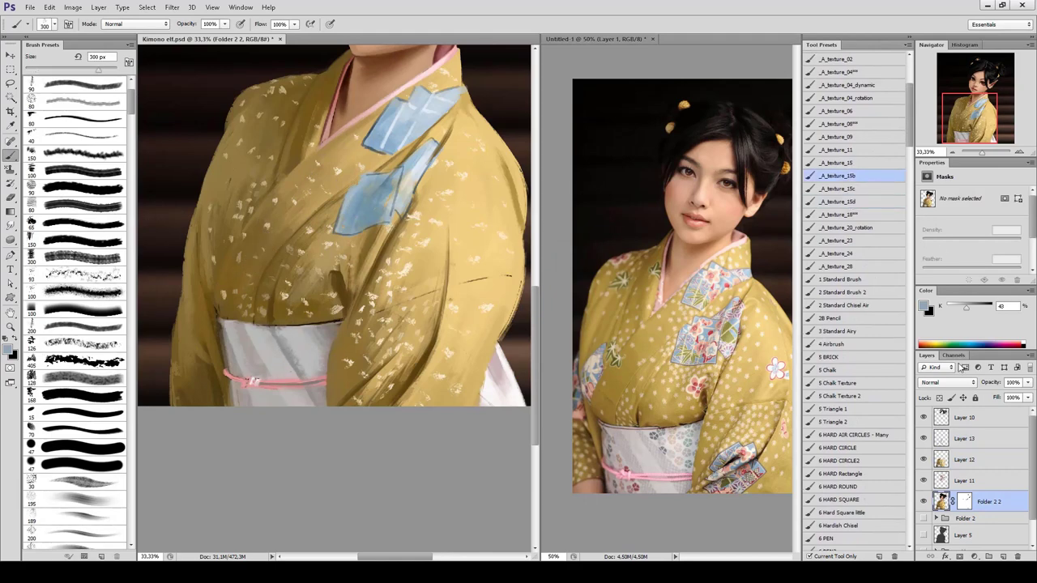
pyautogui.hotkey('alt', ']')
pyautogui.hotkey('alt', ']')
pyautogui.hotkey('alt', ']')
# Try brick and textured brushes, then dab grey on the white obi with a 55 px brush.
pyautogui.click(828, 357)
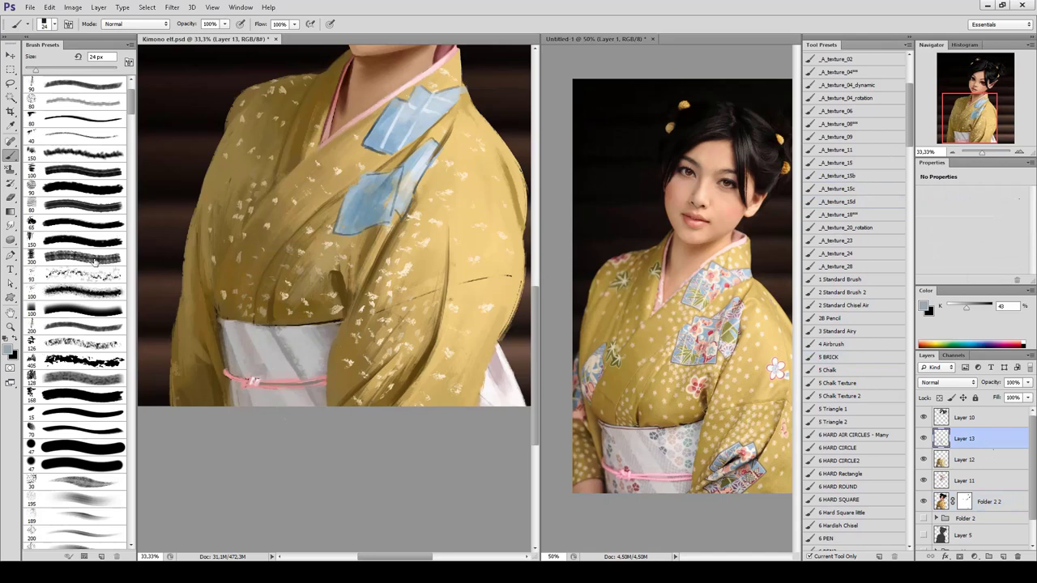
pyautogui.click(55, 347)
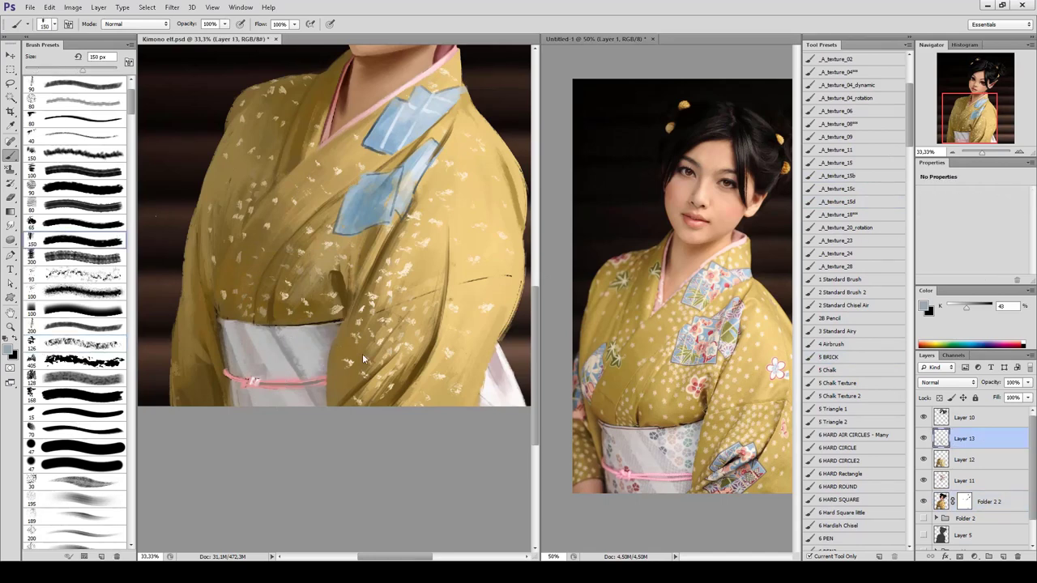
pyautogui.moveTo(60, 68); pyautogui.dragTo(62, 68)
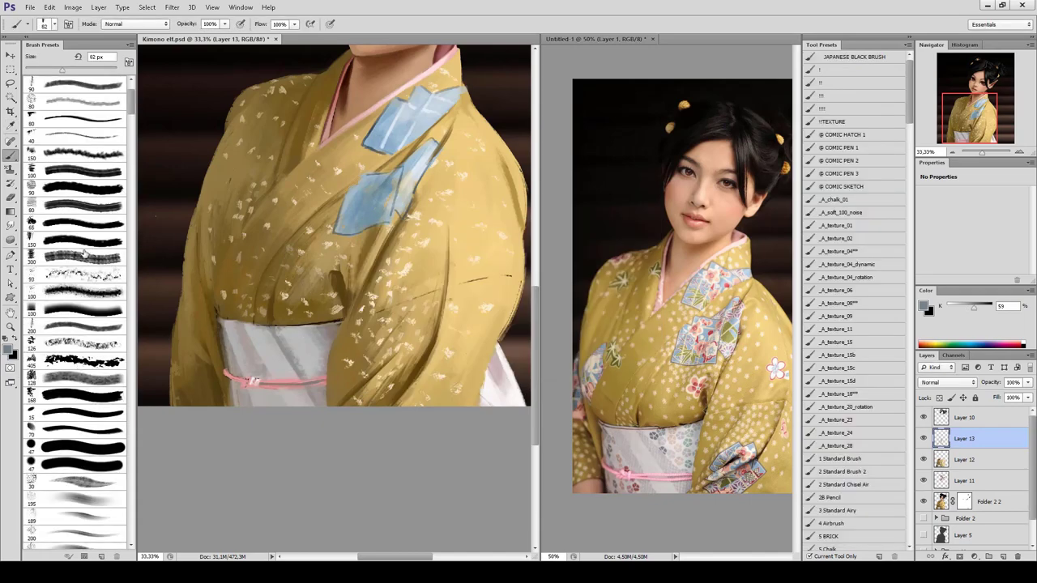
pyautogui.scroll(-5, 68, 305)
pyautogui.click(73, 313)
pyautogui.click(294, 337)
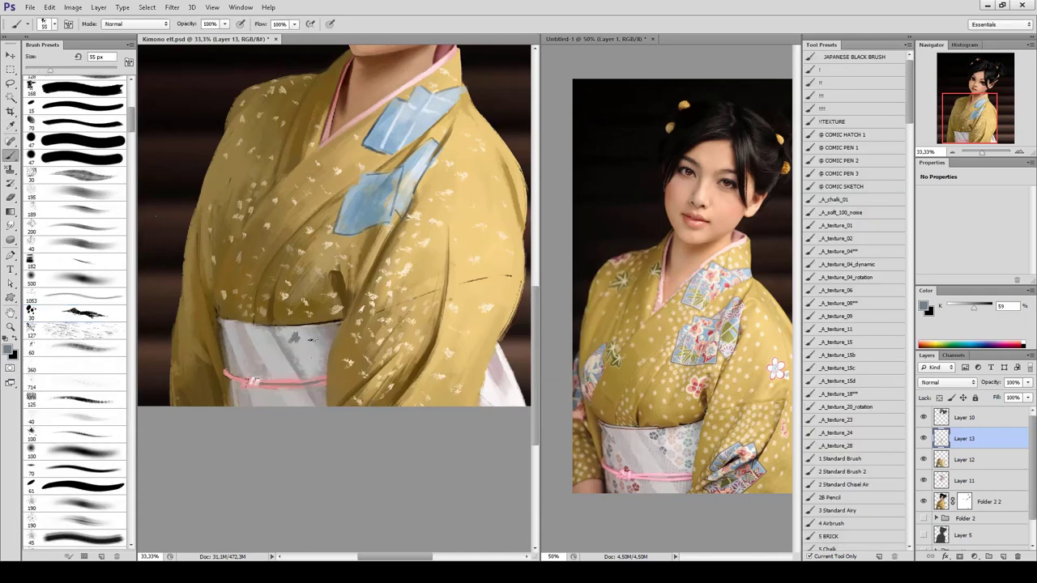
# Change the paint colour from a pinkish grey to a dark grey.
pyautogui.click(7, 351)
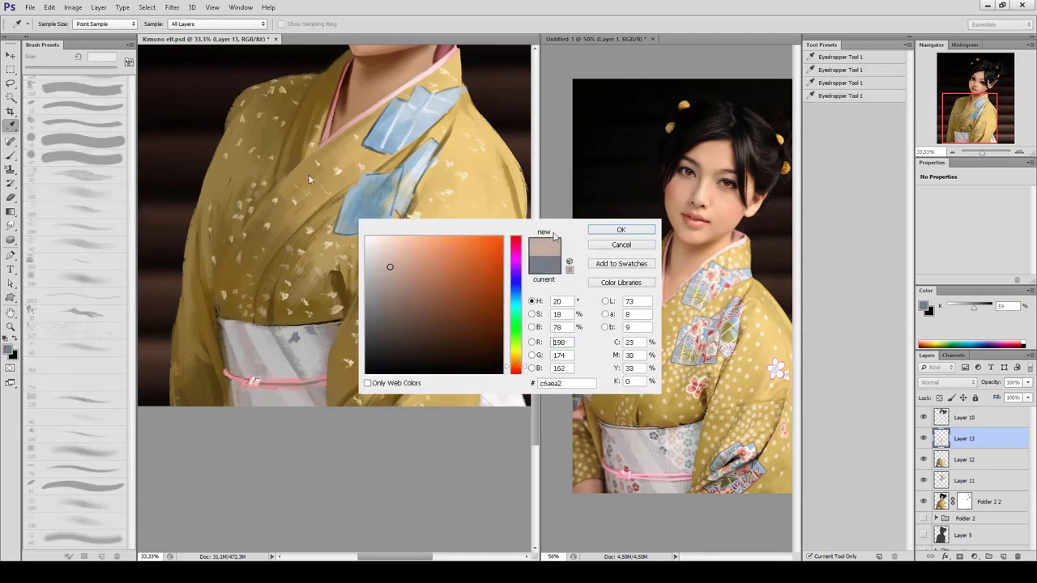
pyautogui.press('Return')
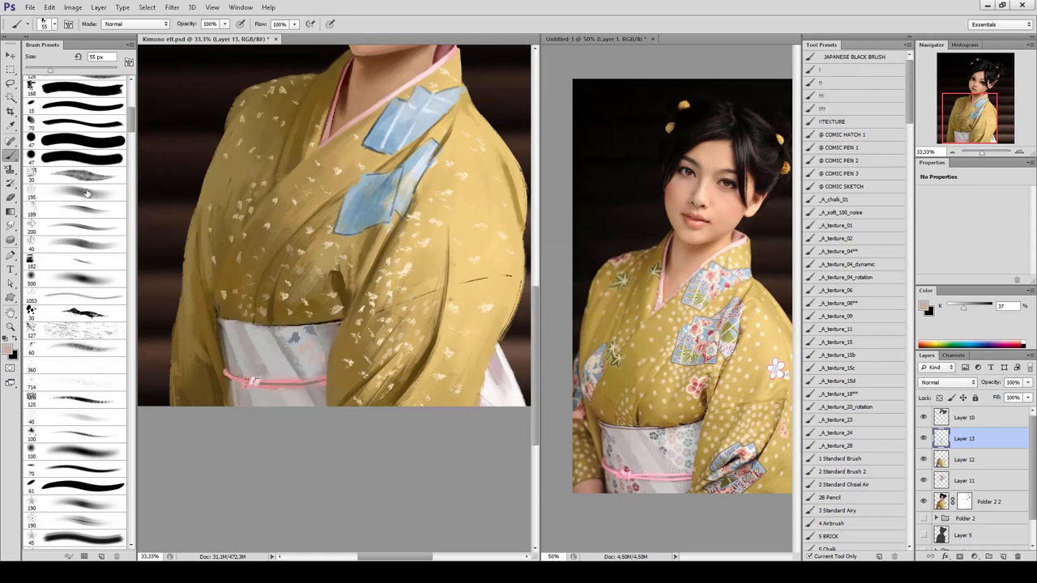
pyautogui.click(7, 351)
pyautogui.click(524, 355)
pyautogui.click(621, 229)
# Select the dodge/burn tool and compare Layer 12 and Layer 13, ending on Layer 13.
pyautogui.click(944, 461)
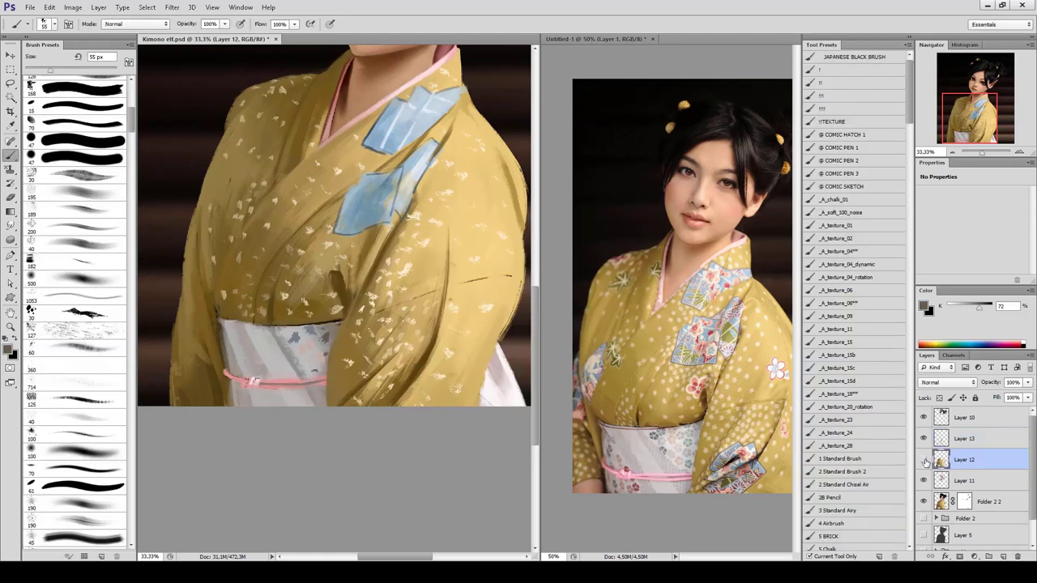
pyautogui.press('o')
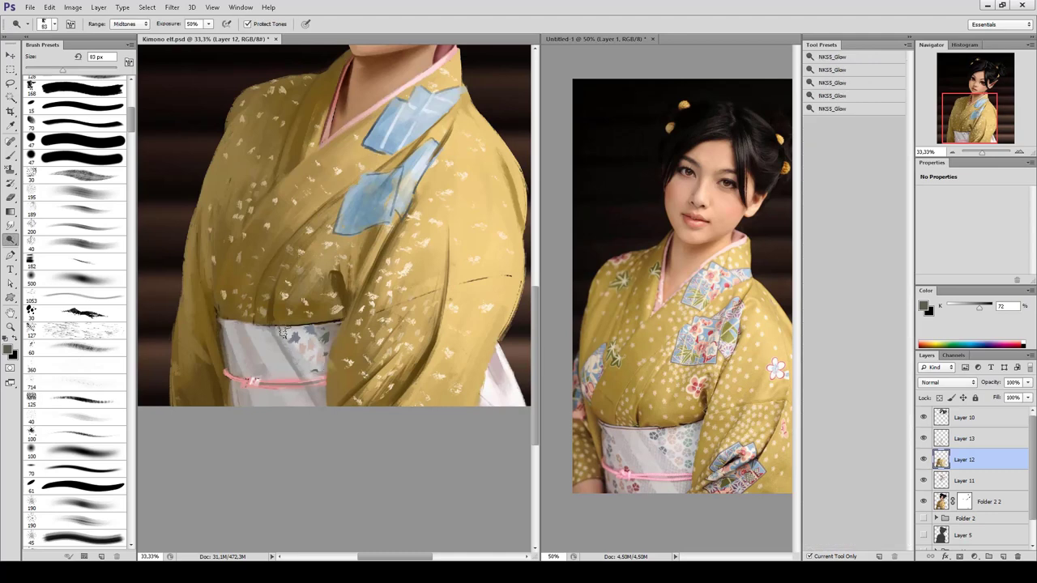
pyautogui.hotkey('alt', ']')
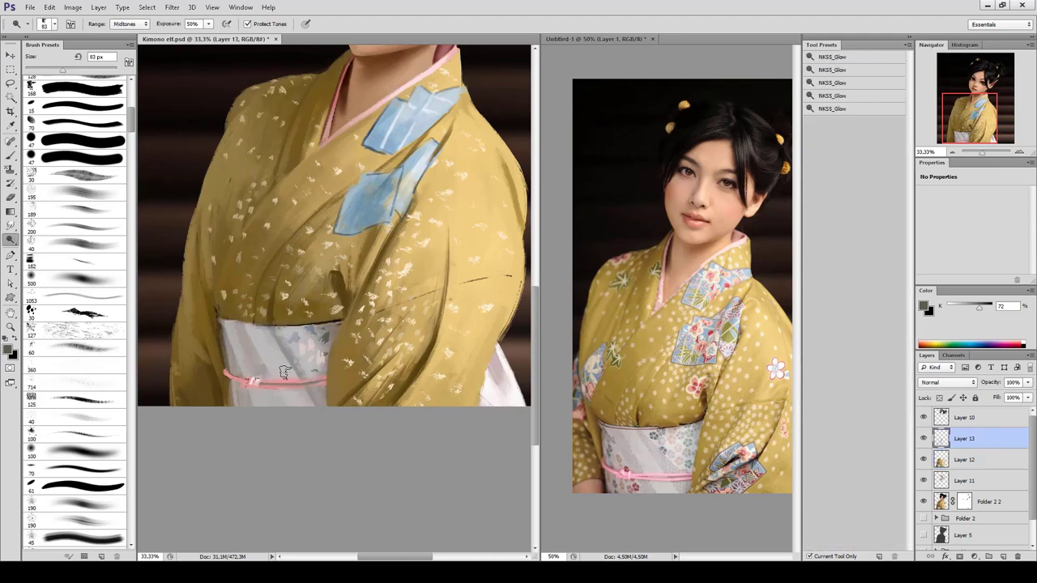
pyautogui.hotkey('alt', '[')
pyautogui.hotkey('alt', ']')
pyautogui.hotkey('alt', '[')
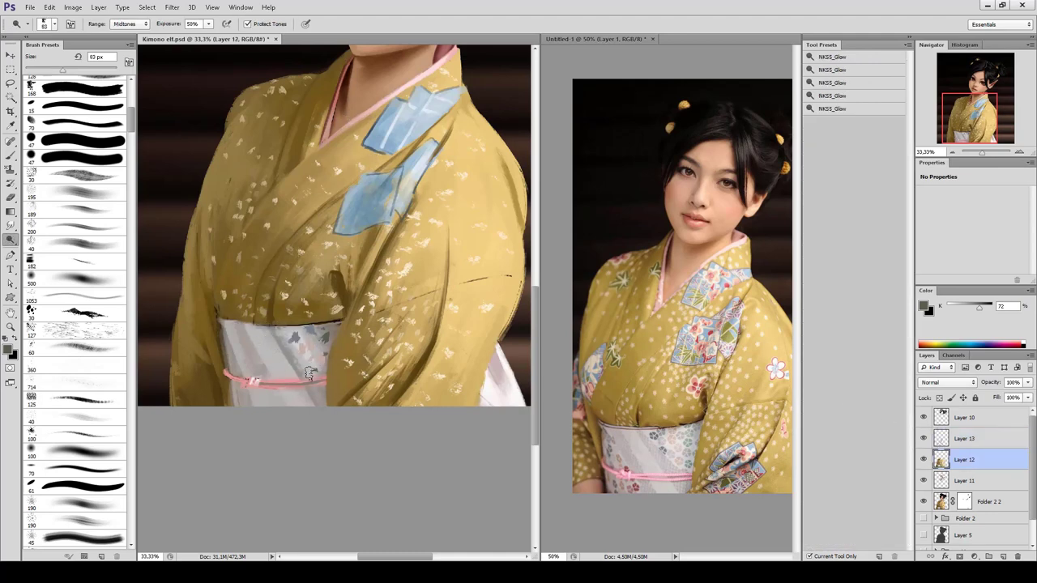
pyautogui.hotkey('alt', ']')
pyautogui.hotkey('alt', '[')
pyautogui.hotkey('alt', ']')
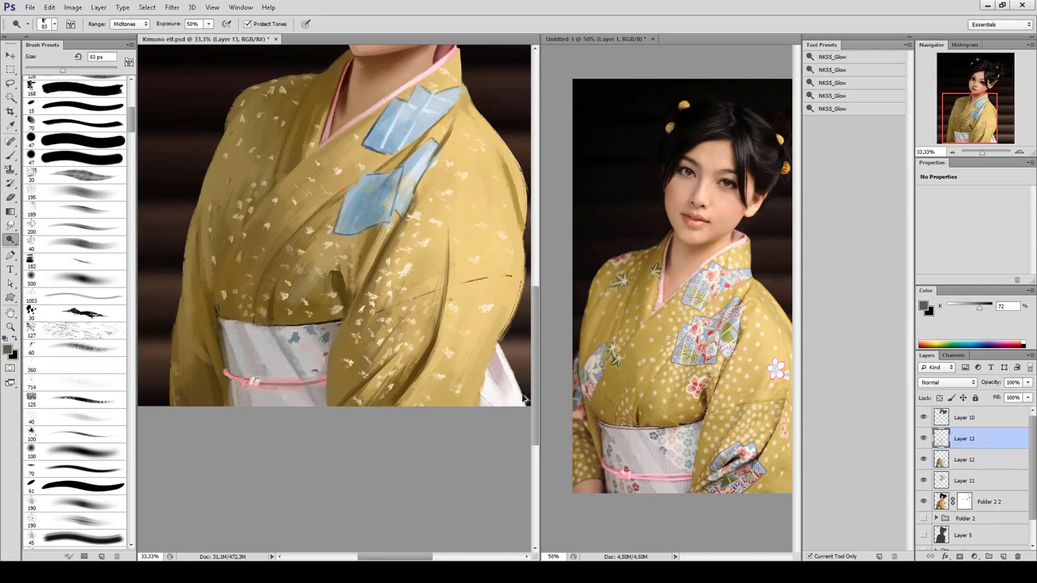
# With a 30 px splatter brush, try dark red, then eyedrop grey from the obi.
pyautogui.press('.')
pyautogui.press('b')
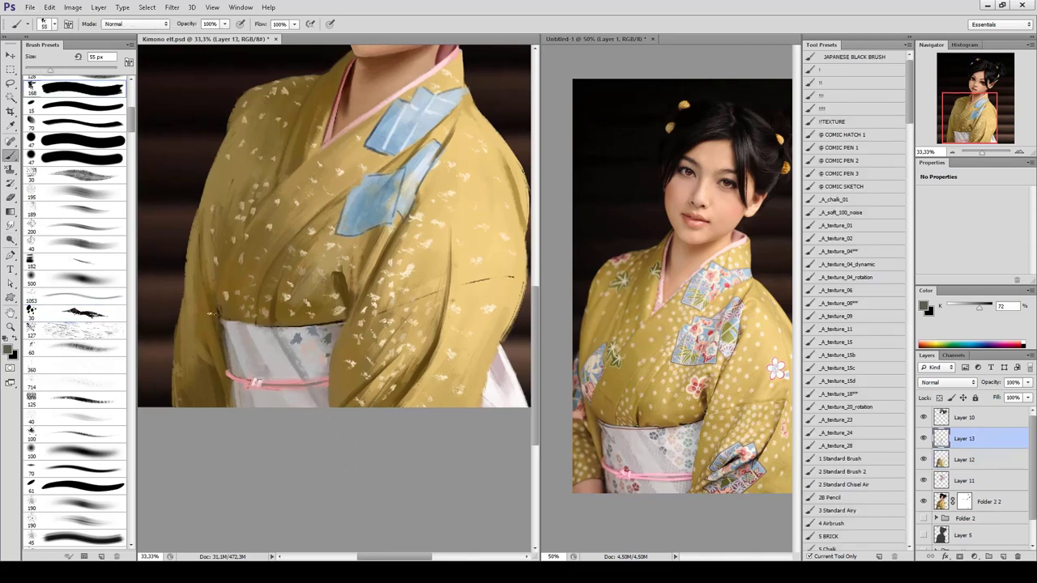
pyautogui.keyDown('alt'); pyautogui.click(231, 351); pyautogui.keyUp('alt')
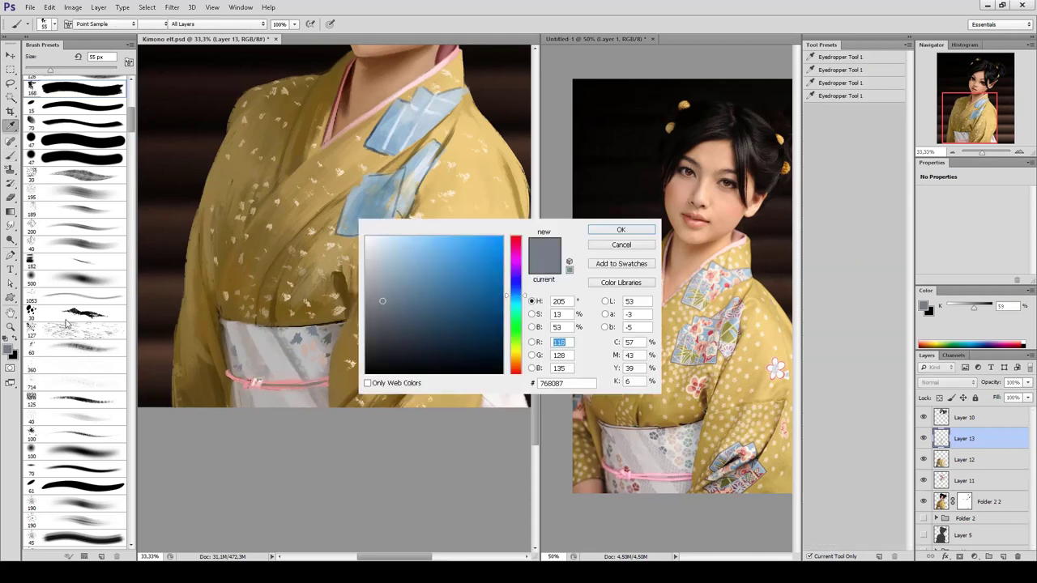
pyautogui.moveTo(514, 321); pyautogui.dragTo(514, 366)
pyautogui.click(454, 317)
pyautogui.press('Return')
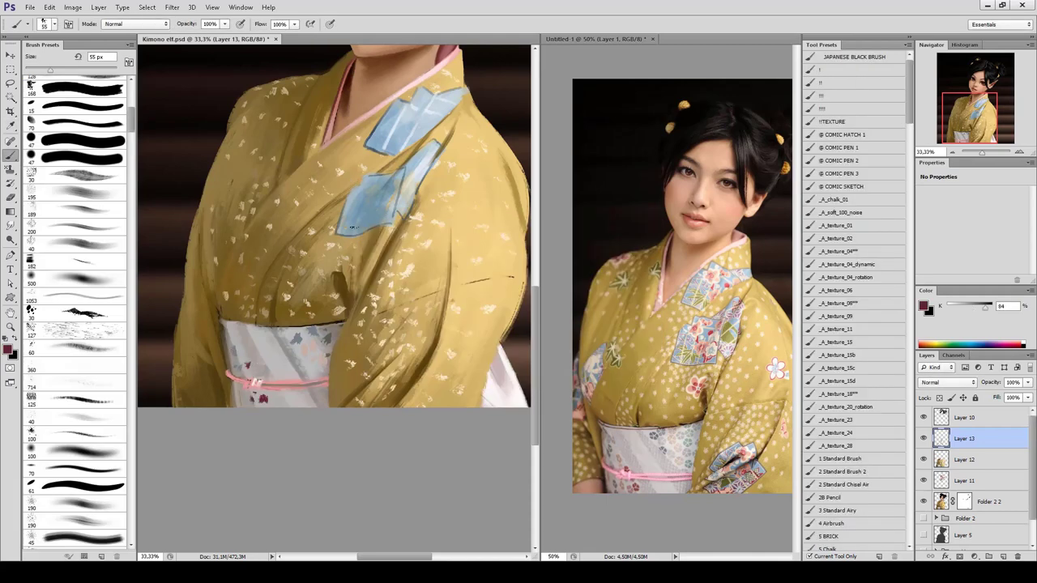
pyautogui.keyDown('alt'); pyautogui.click(300, 345); pyautogui.keyUp('alt')
# Paint a small near-white flower on the right kimono sleeve.
pyautogui.moveTo(375, 217); pyautogui.dragTo(451, 280)
pyautogui.keyDown('alt'); pyautogui.click(433, 256); pyautogui.keyUp('alt')
pyautogui.keyDown('alt'); pyautogui.click(435, 325); pyautogui.keyUp('alt')
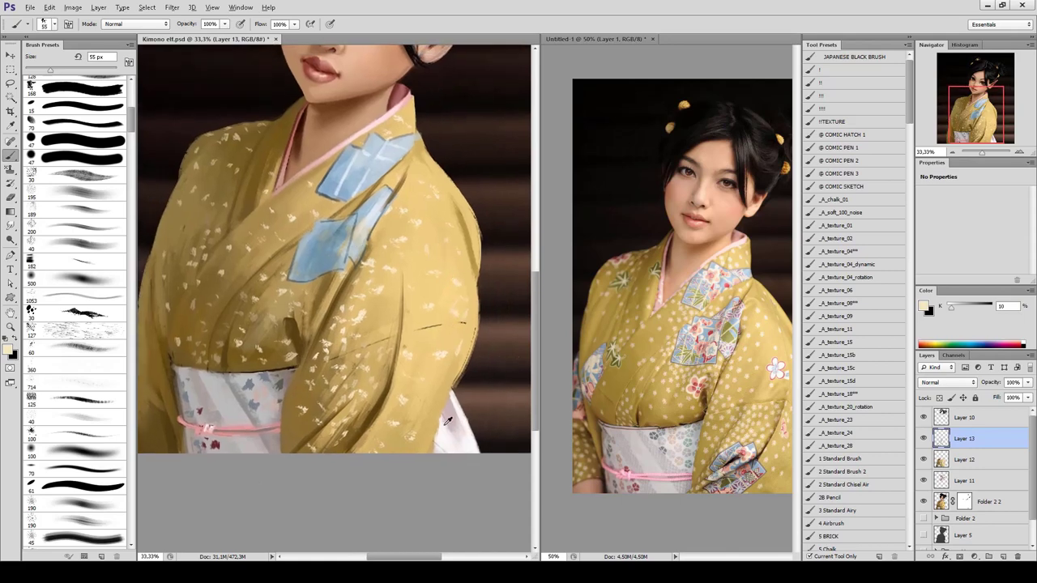
pyautogui.keyDown('alt'); pyautogui.click(415, 262); pyautogui.keyUp('alt')
pyautogui.moveTo(439, 281)
pyautogui.mouseDown()
pyautogui.moveTo(440, 295)
pyautogui.moveTo(428, 293)
pyautogui.moveTo(452, 292)
pyautogui.moveTo(431, 303)
pyautogui.moveTo(448, 306)
pyautogui.mouseUp()
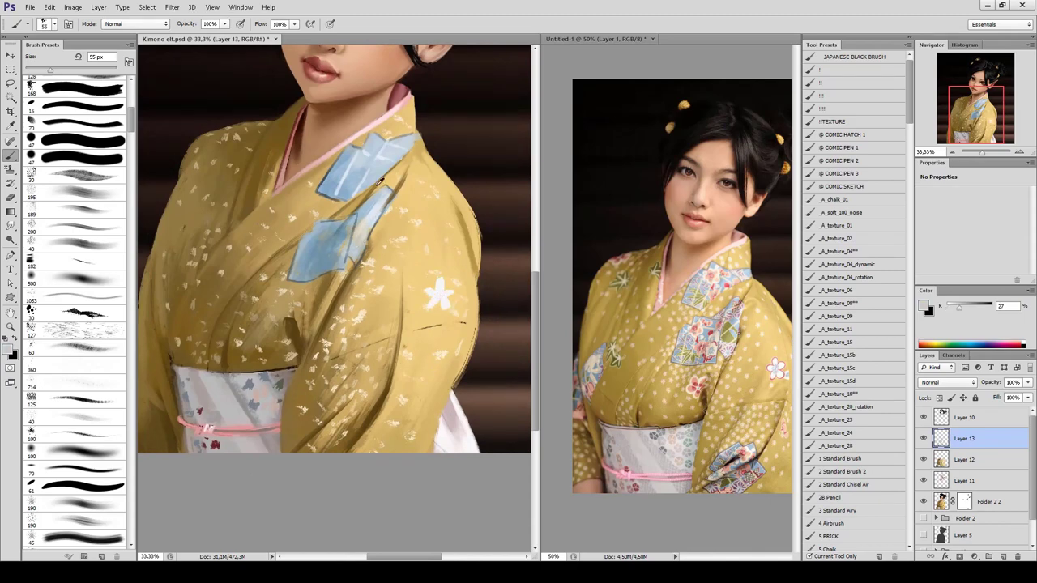
# Pick dark red and size a small brush for outlining the flower.
pyautogui.keyDown('alt'); pyautogui.click(439, 293); pyautogui.keyUp('alt')
pyautogui.keyDown('alt'); pyautogui.click(443, 283); pyautogui.keyUp('alt')
pyautogui.click(10, 350)
pyautogui.click(489, 273)
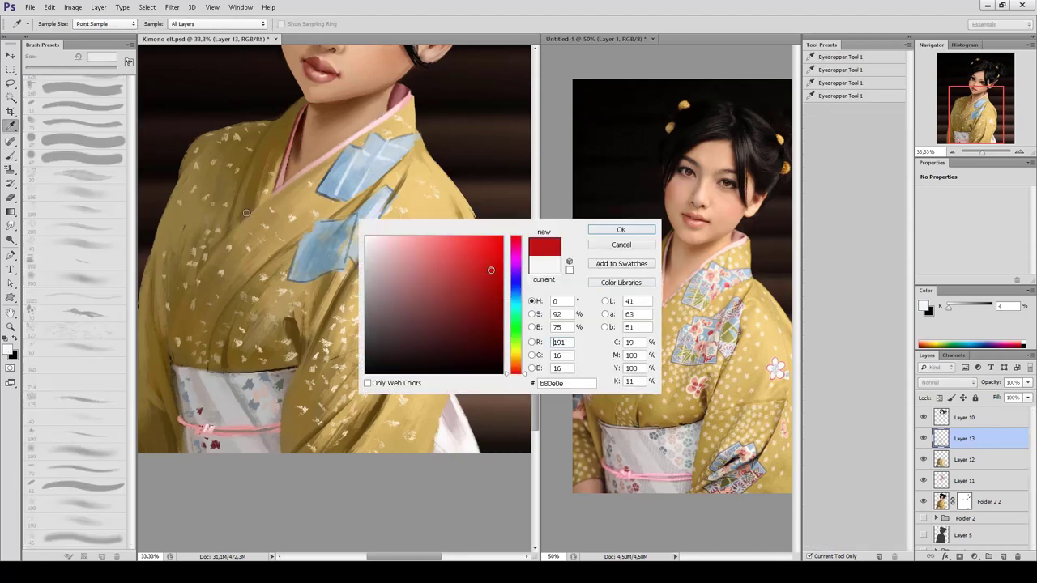
pyautogui.press('Return')
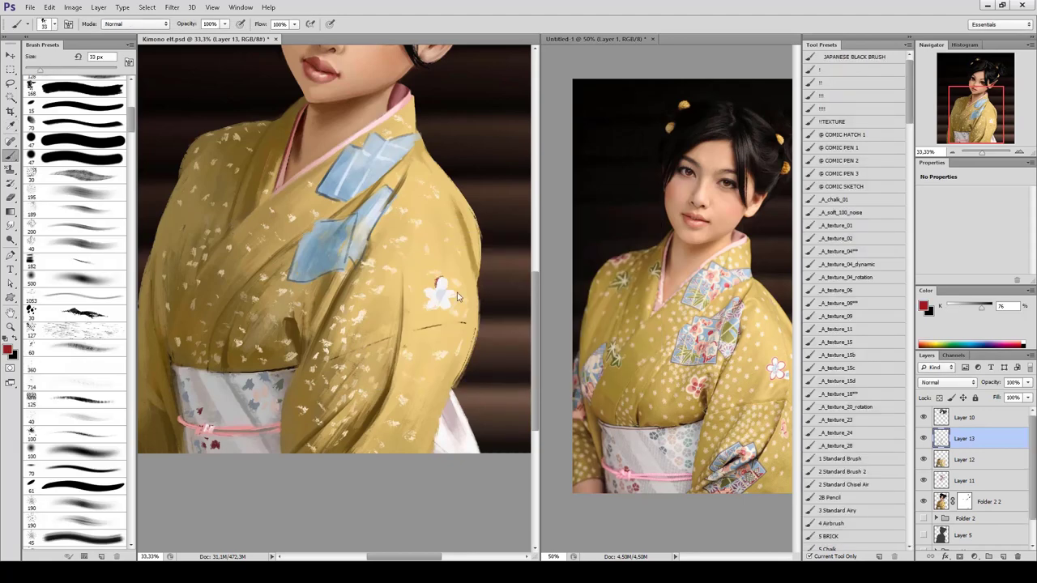
pyautogui.press('[')
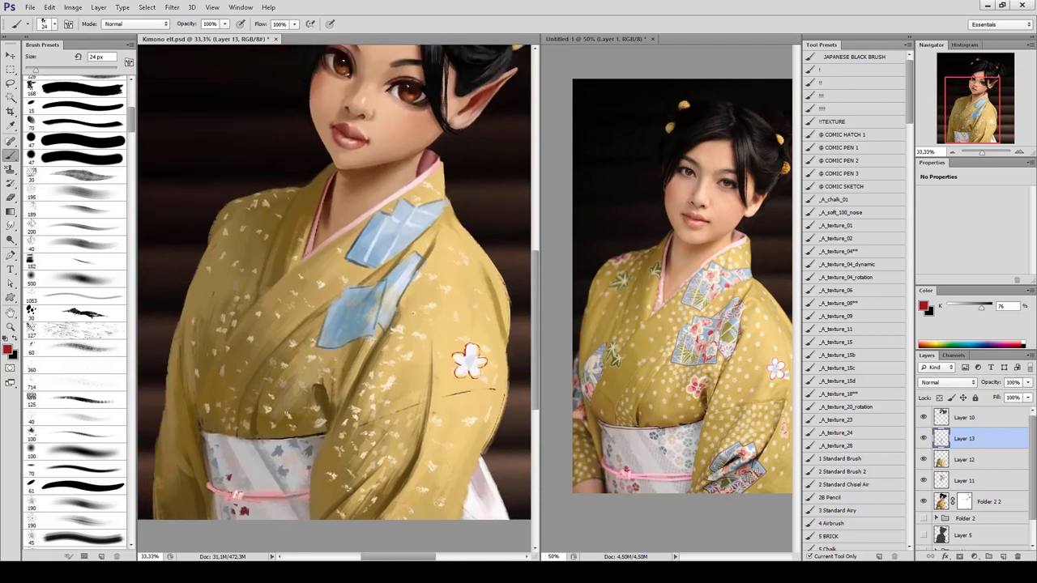
pyautogui.press(']')
pyautogui.press(']')
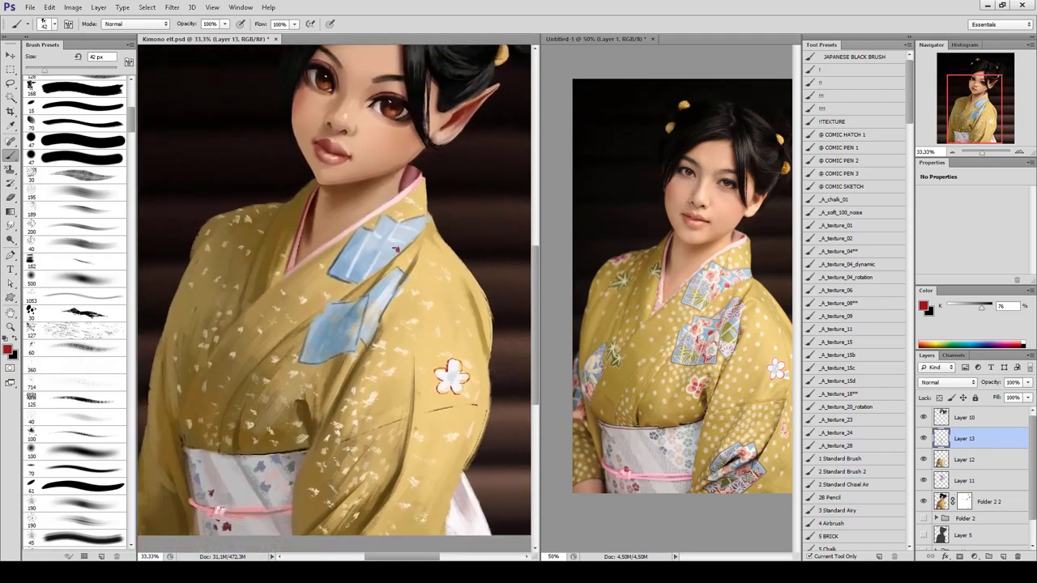
pyautogui.press(']')
pyautogui.press(']')
pyautogui.press(']')
# Dab red onto the blue collar patches and brighten the lower patch with light blue.
pyautogui.click(370, 256)
pyautogui.click(396, 278)
pyautogui.keyDown('alt'); pyautogui.click(357, 259); pyautogui.keyUp('alt')
pyautogui.moveTo(333, 341); pyautogui.dragTo(335, 356)
pyautogui.keyDown('alt'); pyautogui.click(346, 326); pyautogui.keyUp('alt')
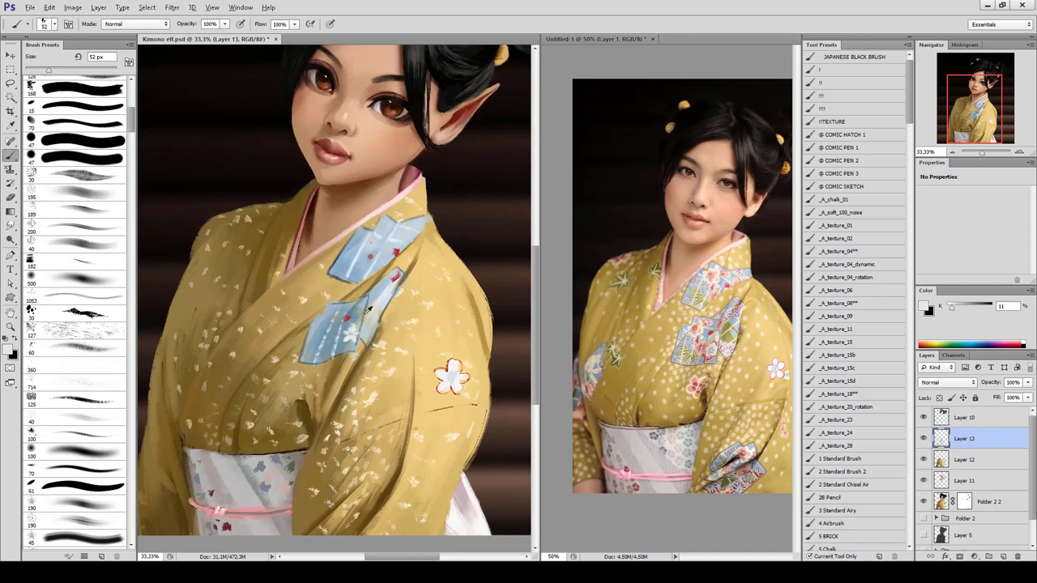
pyautogui.keyDown('alt'); pyautogui.click(350, 335); pyautogui.keyUp('alt')
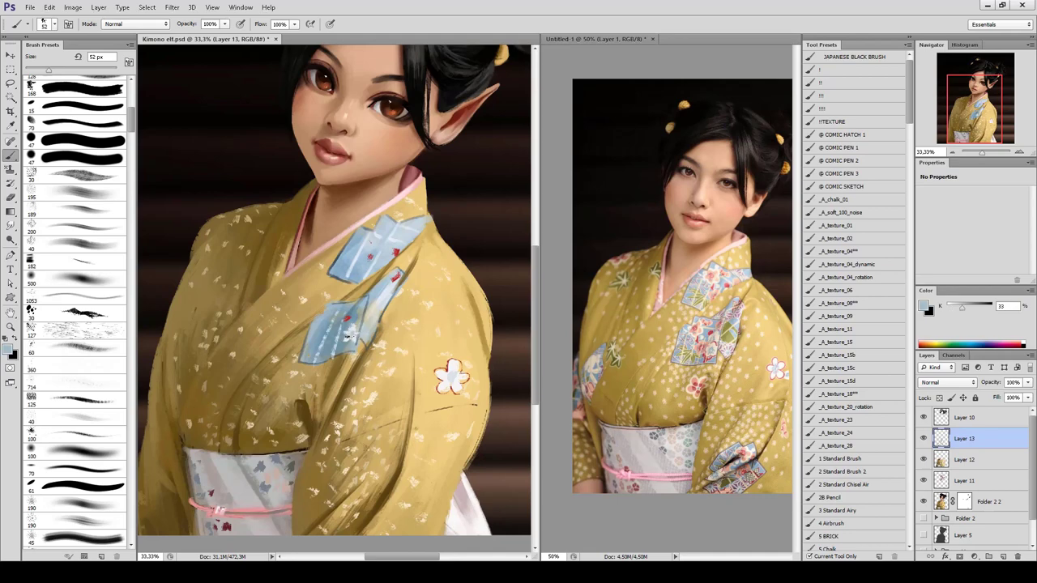
# Sample pink and olive tones and add small olive marks to the fan pattern.
pyautogui.keyDown('alt'); pyautogui.click(299, 249); pyautogui.keyUp('alt')
pyautogui.keyDown('alt'); pyautogui.click(348, 174); pyautogui.keyUp('alt')
pyautogui.keyDown('alt'); pyautogui.click(291, 225); pyautogui.keyUp('alt')
pyautogui.click(222, 244)
pyautogui.press('Return')
pyautogui.press('b')
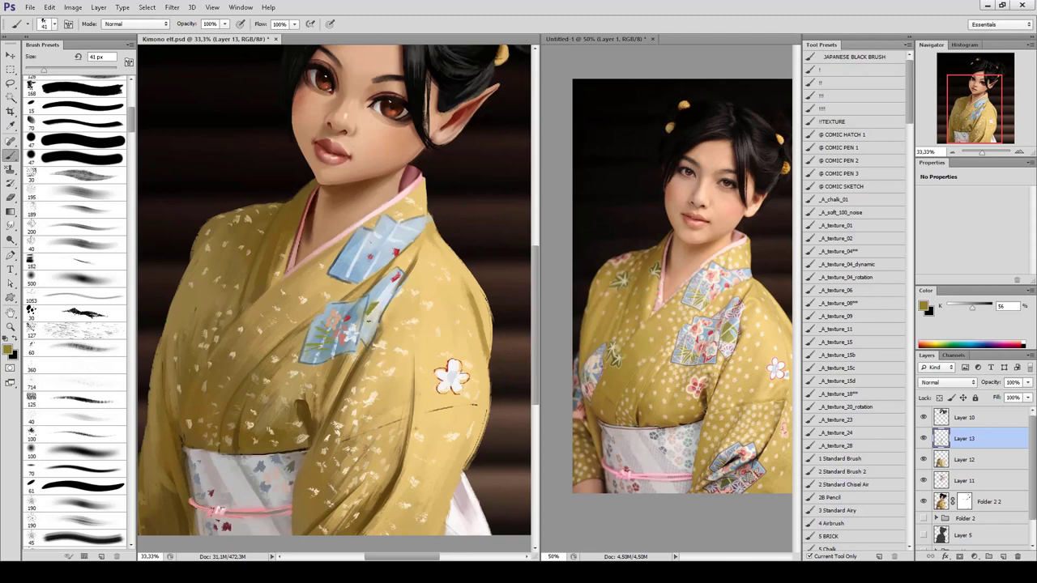
pyautogui.moveTo(373, 318); pyautogui.dragTo(374, 324)
pyautogui.press('[')
pyautogui.hotkey('ctrl', '-')
pyautogui.hotkey('ctrl', '-')
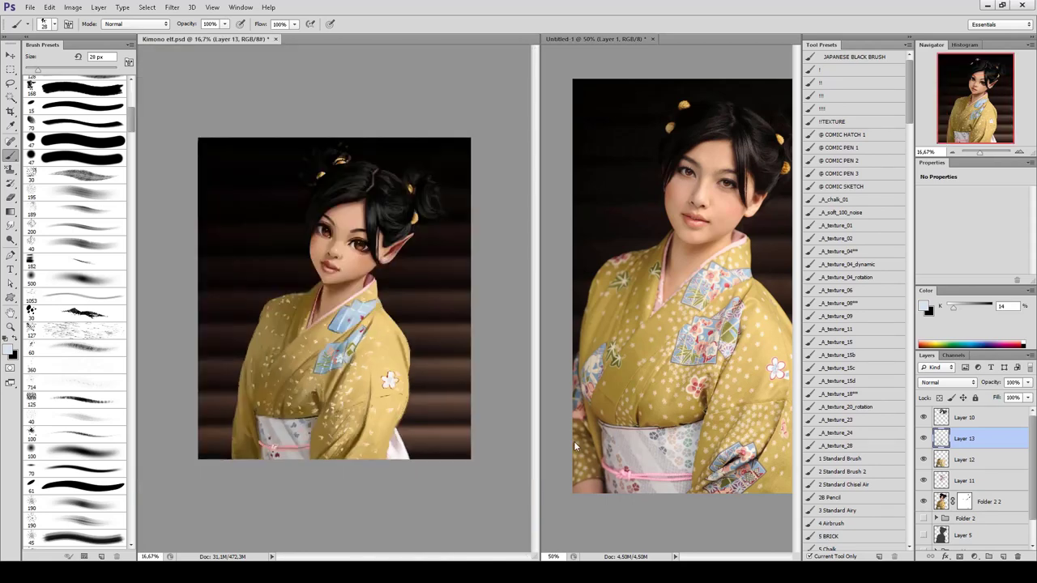
# Make Layer 10 active with a different brush preset and sample dark hair tones.
pyautogui.hotkey('ctrl', '-')
pyautogui.hotkey('ctrl', '-')
pyautogui.hotkey('ctrl', '-')
pyautogui.hotkey('ctrl', '-')
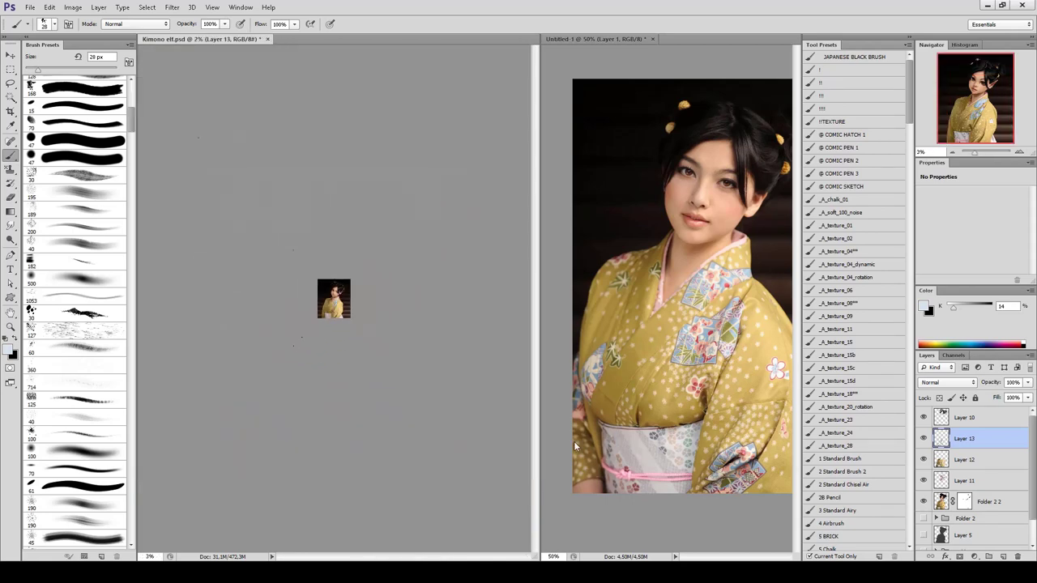
pyautogui.hotkey('ctrl', '+')
pyautogui.hotkey('ctrl', '+')
pyautogui.hotkey('ctrl', '+')
pyautogui.hotkey('ctrl', '+')
pyautogui.hotkey('ctrl', '+')
pyautogui.hotkey('ctrl', '+')
pyautogui.hotkey('ctrl', '+')
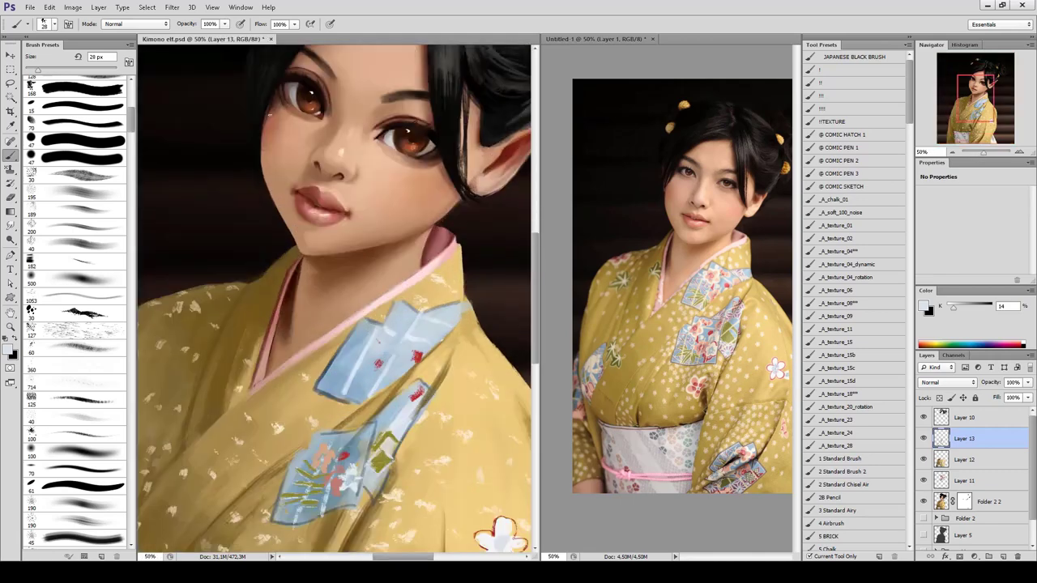
pyautogui.scroll(5, 460, 50)
pyautogui.hotkey('ctrl', '-')
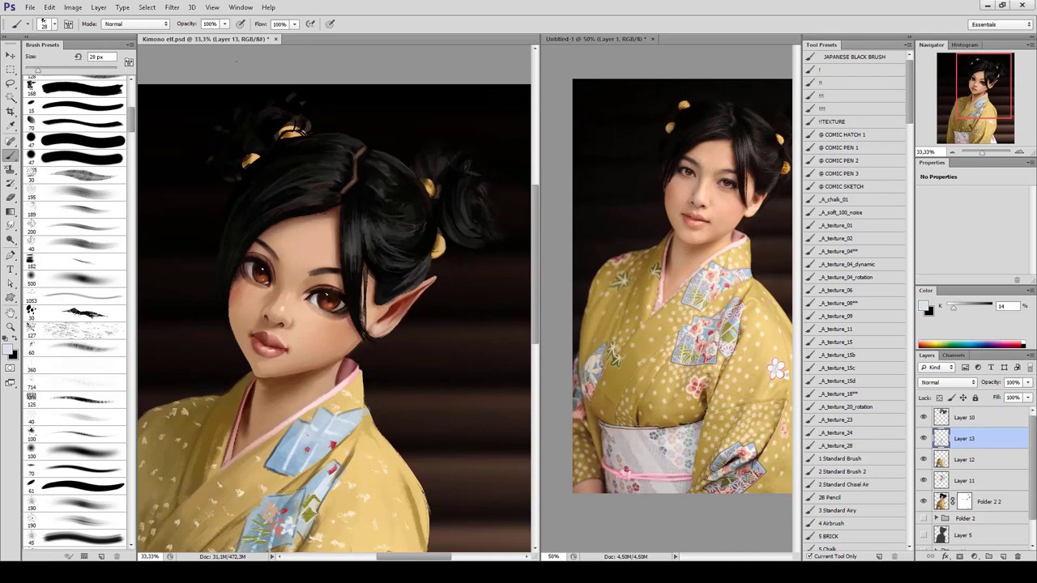
pyautogui.click(92, 193)
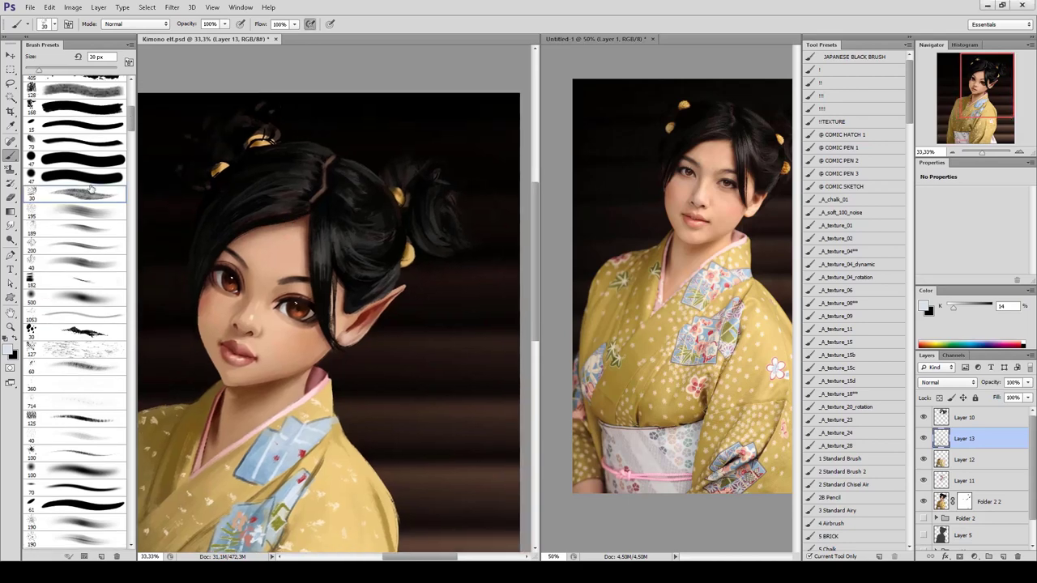
pyautogui.click(963, 419)
pyautogui.keyDown('alt'); pyautogui.click(351, 194); pyautogui.keyUp('alt')
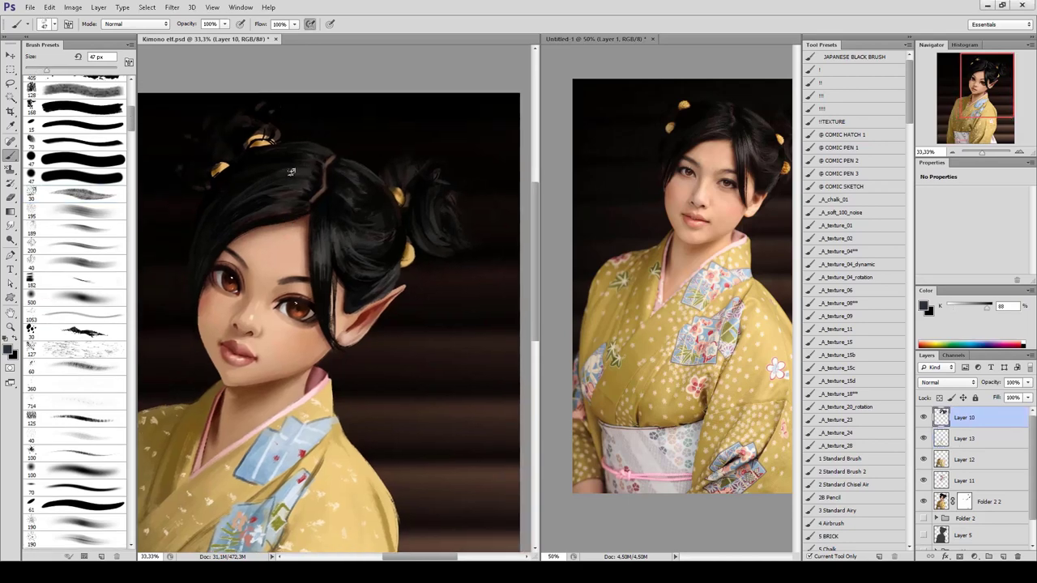
pyautogui.keyDown('alt'); pyautogui.click(323, 166); pyautogui.keyUp('alt')
pyautogui.keyDown('alt'); pyautogui.click(332, 217); pyautogui.keyUp('alt')
# Load the large soft brush in Color Dodge mode with a light skin tone.
pyautogui.press('[')
pyautogui.press('[')
pyautogui.press('[')
pyautogui.hotkey('ctrl', '-')
pyautogui.hotkey('ctrl', '-')
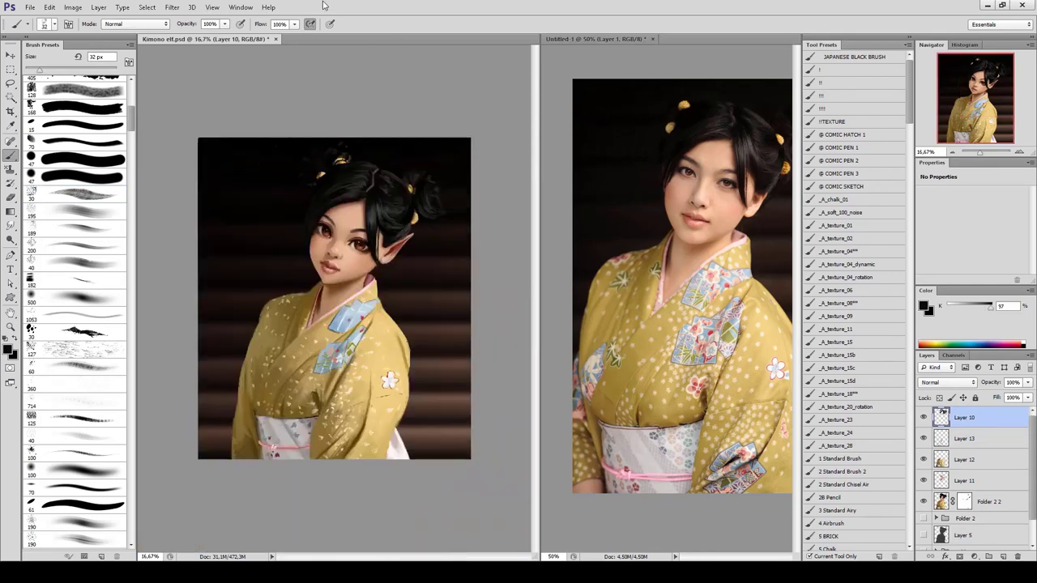
pyautogui.hotkey('ctrl', '+')
pyautogui.hotkey('ctrl', '+')
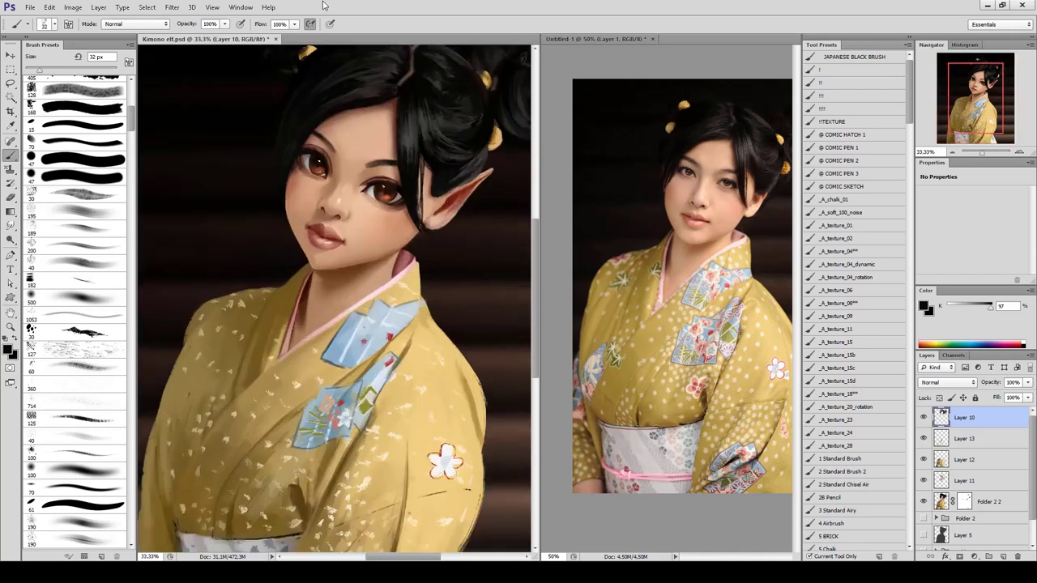
pyautogui.moveTo(355, 148); pyautogui.dragTo(298, 175)
pyautogui.click(81, 296)
pyautogui.hotkey('shift', 'alt', 'd')
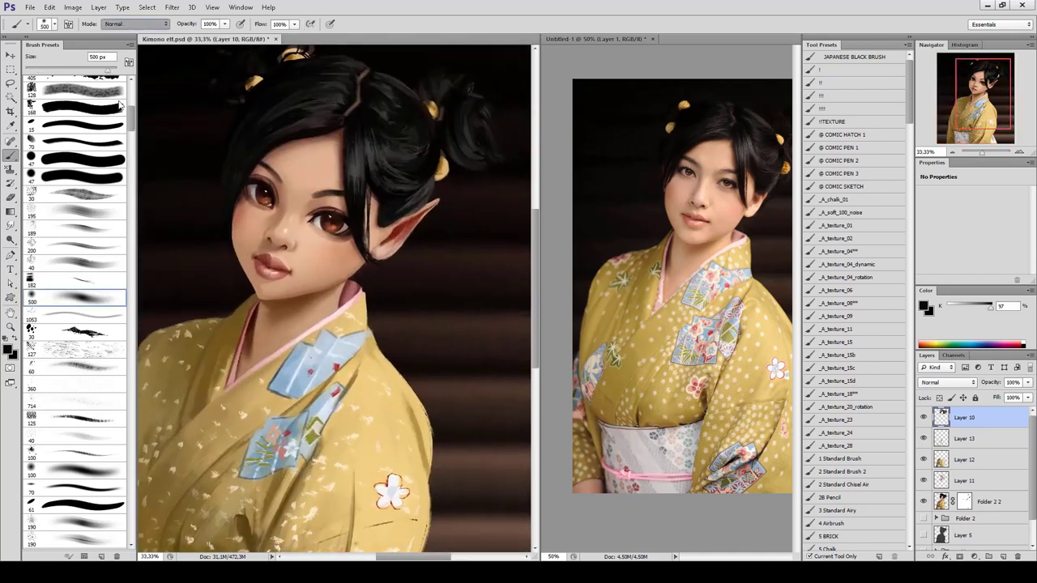
pyautogui.keyDown('alt'); pyautogui.click(271, 231); pyautogui.keyUp('alt')
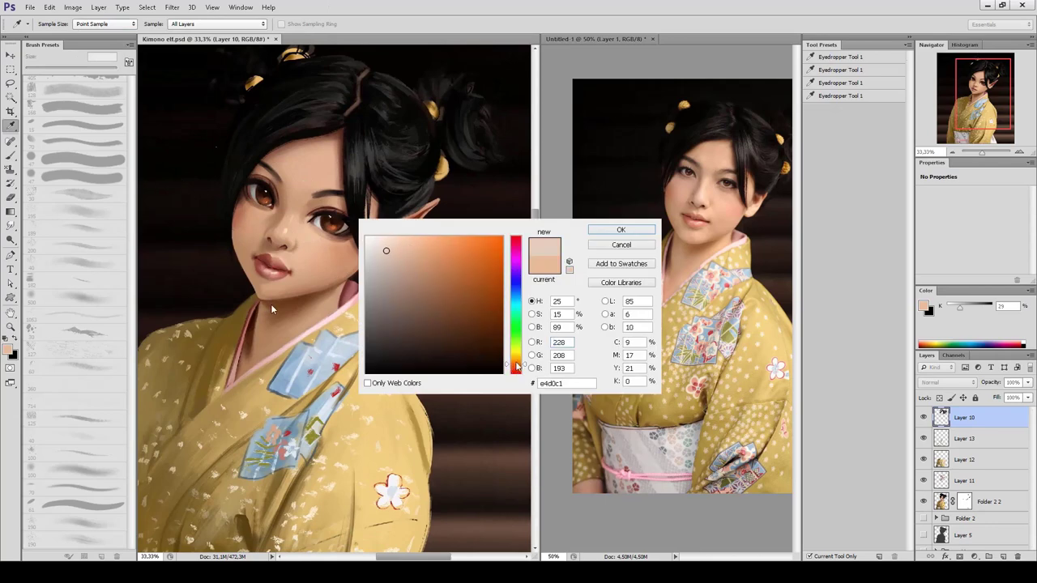
# Make Layer 11 active, switch the brush to Multiply and sample a face skin tone.
pyautogui.keyDown('ctrl'); pyautogui.click(268, 231); pyautogui.keyUp('ctrl')
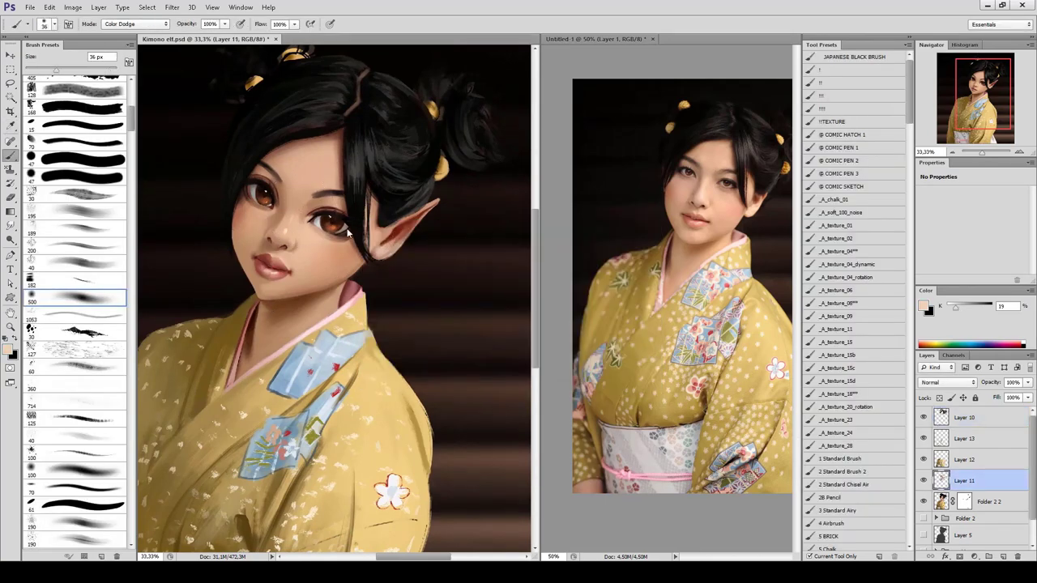
pyautogui.press(']')
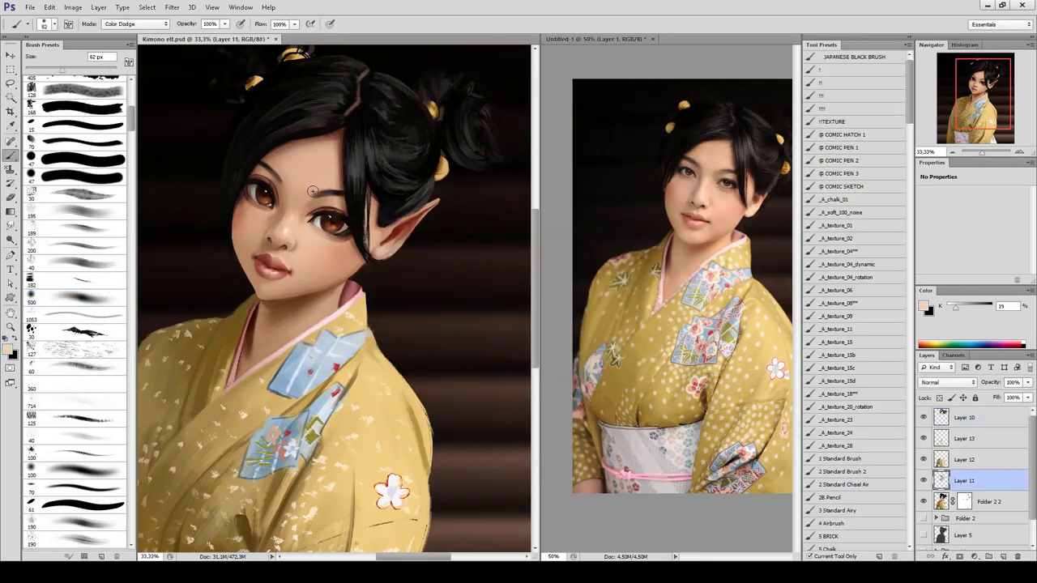
pyautogui.press('[')
pyautogui.press('[')
pyautogui.hotkey('ctrl', '-')
pyautogui.hotkey('ctrl', '-')
pyautogui.hotkey('ctrl', '+')
pyautogui.hotkey('ctrl', '+')
pyautogui.hotkey('ctrl', '+')
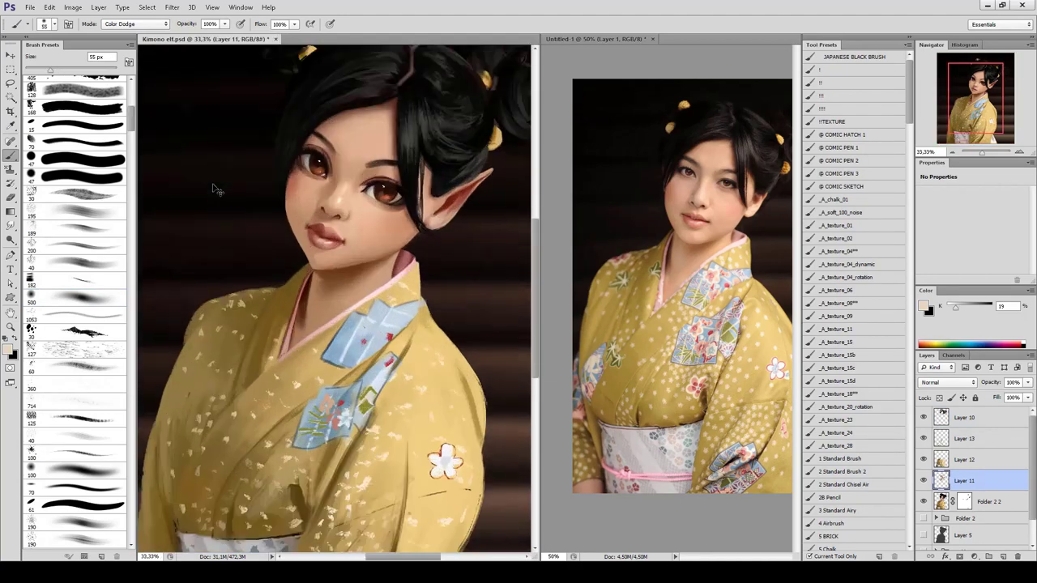
pyautogui.hotkey('ctrl', '-')
pyautogui.hotkey('alt', 'shift', 'm')
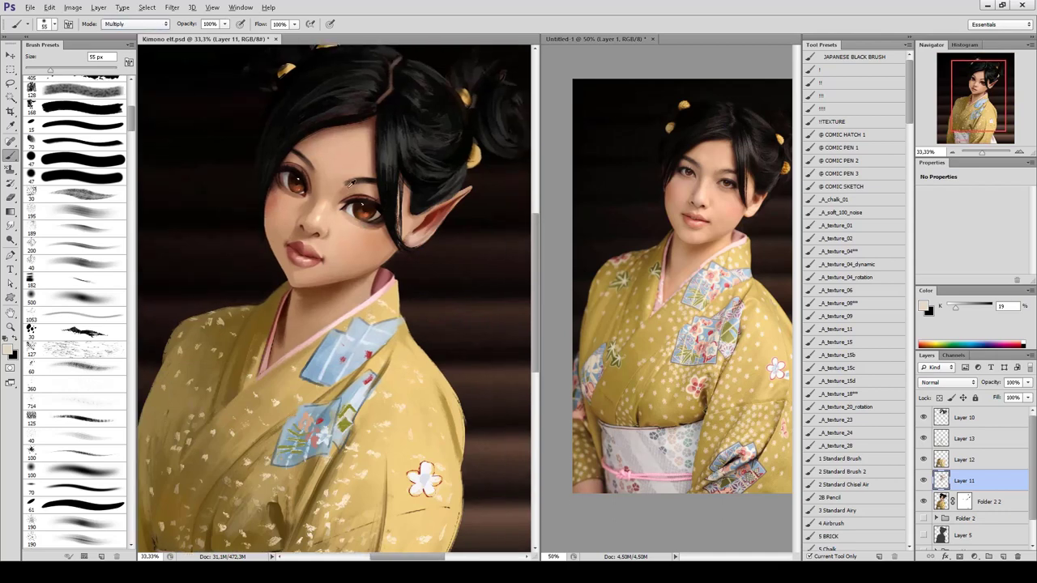
pyautogui.keyDown('alt'); pyautogui.click(356, 190); pyautogui.keyUp('alt')
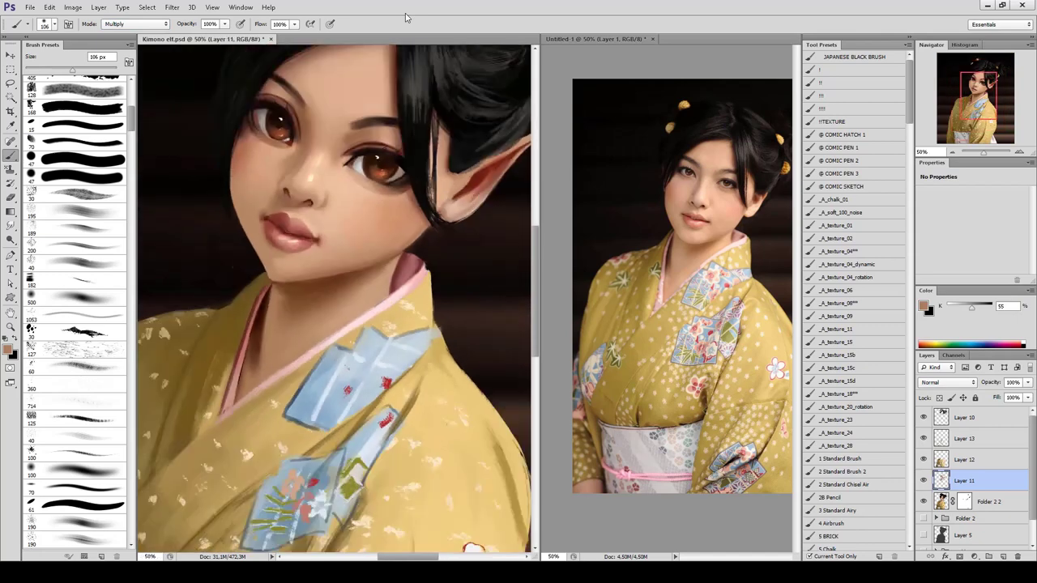
# Switch back to Color Dodge with a lighter skin tone and lighten the inner ear.
pyautogui.hotkey('ctrl', '-')
pyautogui.hotkey('ctrl', '-')
pyautogui.hotkey('ctrl', '+')
pyautogui.moveTo(410, 208); pyautogui.dragTo(337, 217)
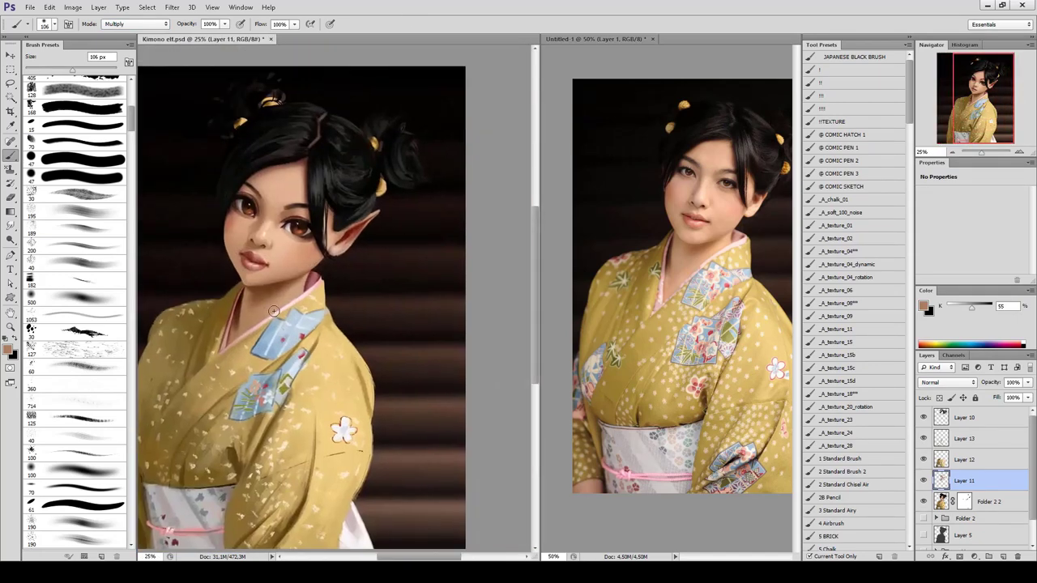
pyautogui.hotkey('ctrl', '-')
pyautogui.hotkey('ctrl', '+')
pyautogui.hotkey('ctrl', '+')
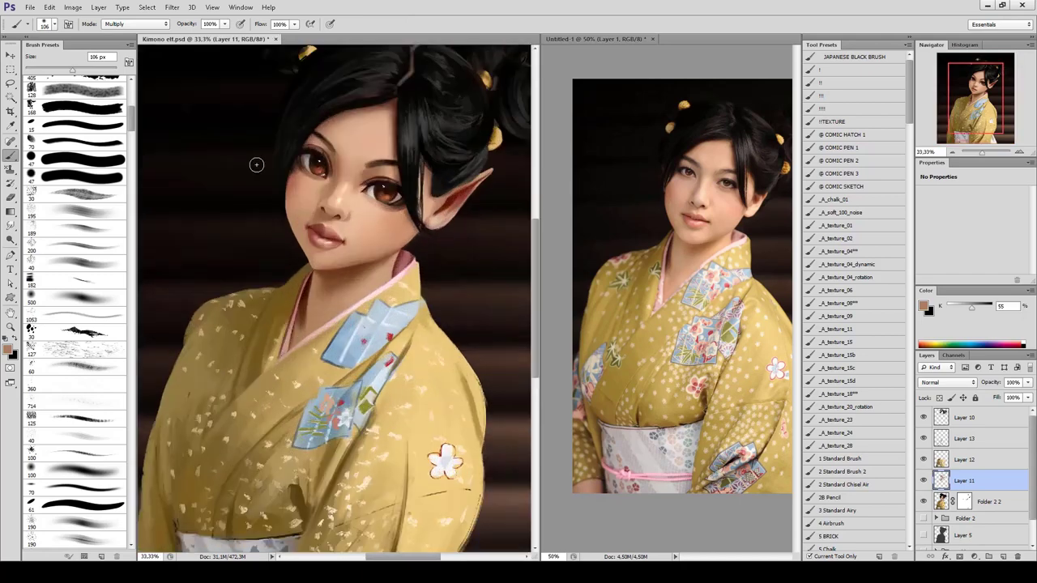
pyautogui.hotkey('alt', 'shift', 'd')
pyautogui.keyDown('alt'); pyautogui.click(358, 179); pyautogui.keyUp('alt')
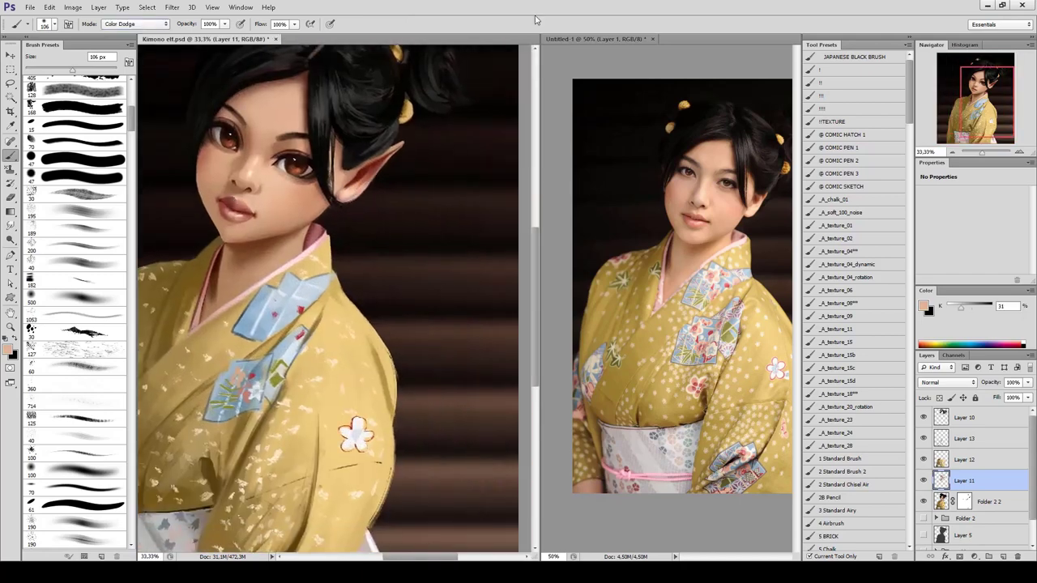
pyautogui.hotkey('ctrl', '0')
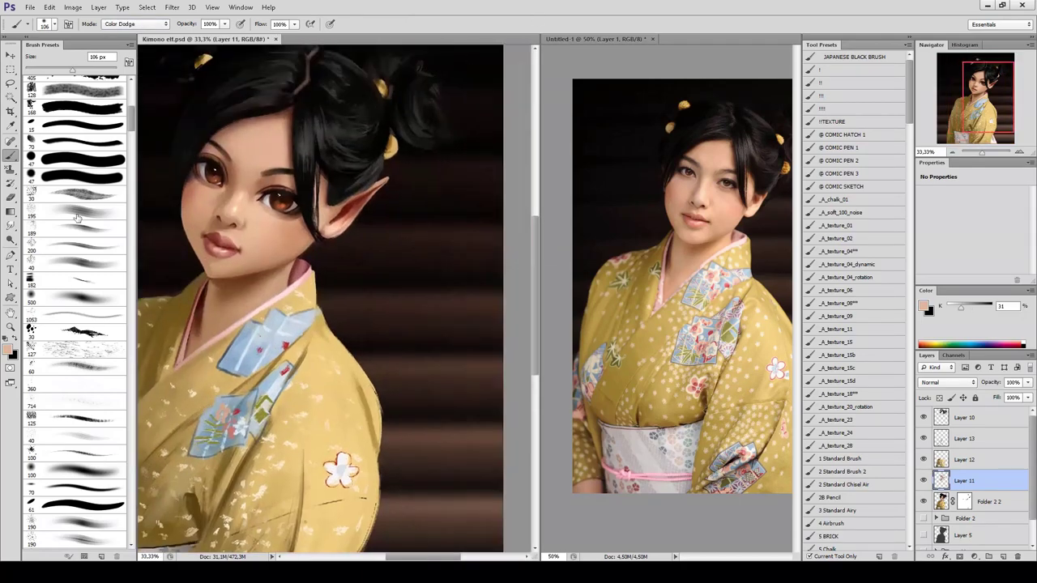
pyautogui.press(']')
pyautogui.press(']')
pyautogui.press(']')
pyautogui.press('[')
pyautogui.press('[')
pyautogui.press('[')
pyautogui.moveTo(336, 222); pyautogui.dragTo(348, 217)
# Return the brush to Normal mode and sample darker skin tones from the face.
pyautogui.hotkey('shift', 'alt', 'n')
pyautogui.keyDown('alt'); pyautogui.click(338, 227); pyautogui.keyUp('alt')
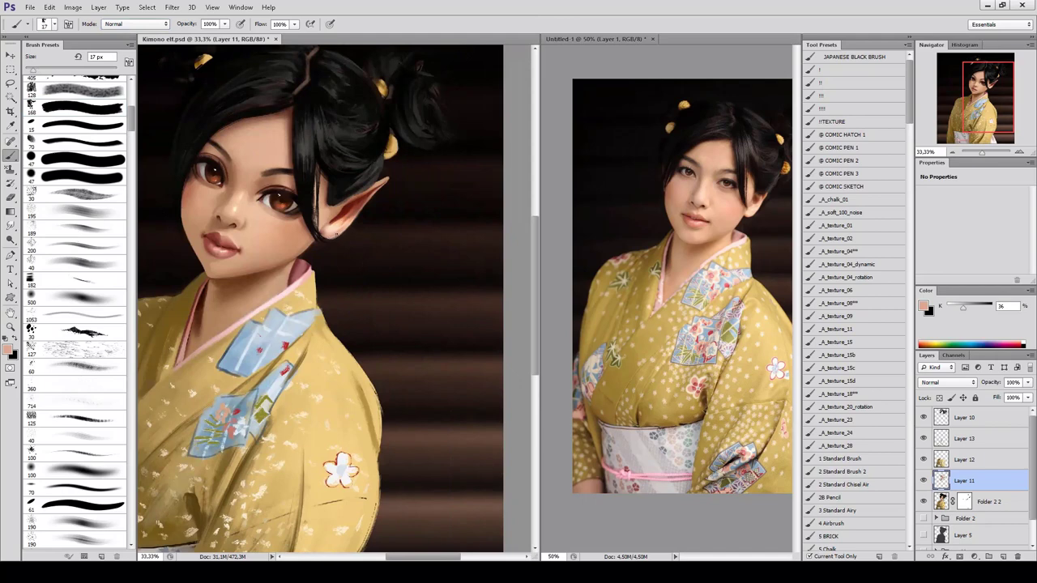
pyautogui.keyDown('alt'); pyautogui.click(322, 233); pyautogui.keyUp('alt')
pyautogui.hotkey('ctrl', '-')
pyautogui.hotkey('ctrl', '-')
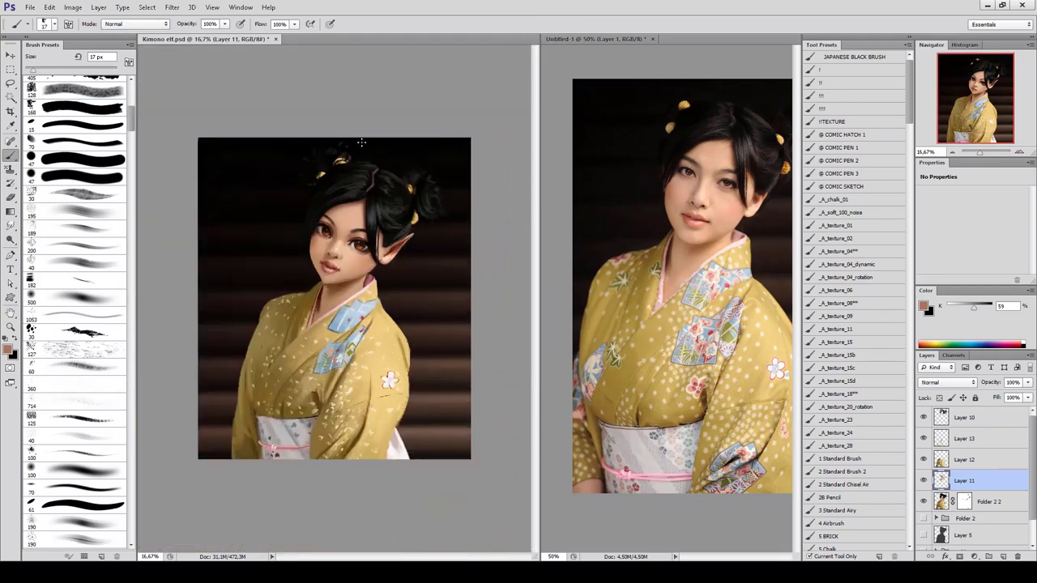
pyautogui.hotkey('ctrl', '+')
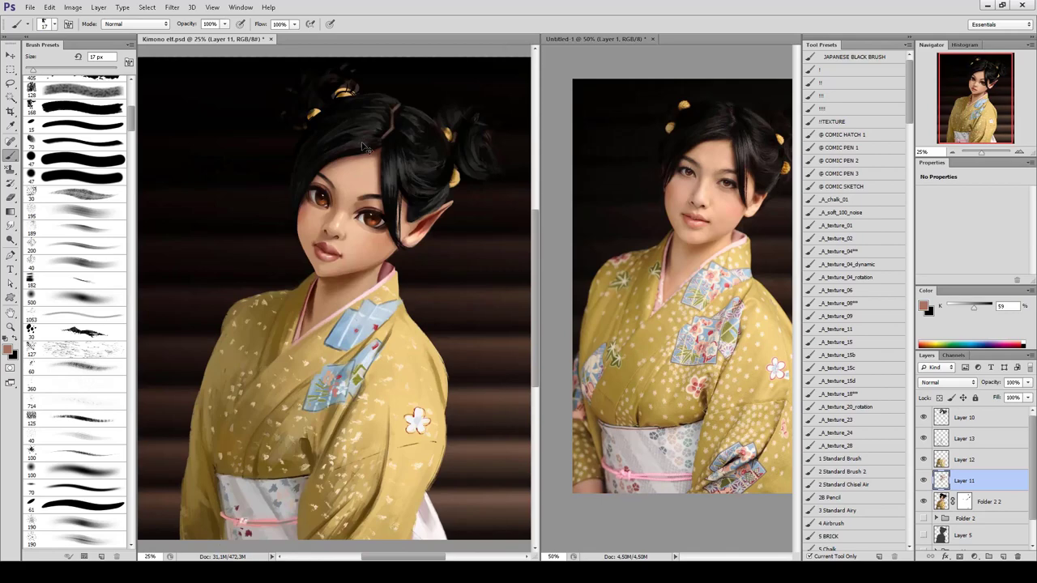
pyautogui.hotkey('ctrl', '+')
pyautogui.moveTo(909, 89); pyautogui.dragTo(909, 233)
# Choose the Captured Bristle brush, shrink it and sample darker tones near the ear.
pyautogui.click(838, 242)
pyautogui.scroll(1, 340, 157)
pyautogui.scroll(1, 340, 156)
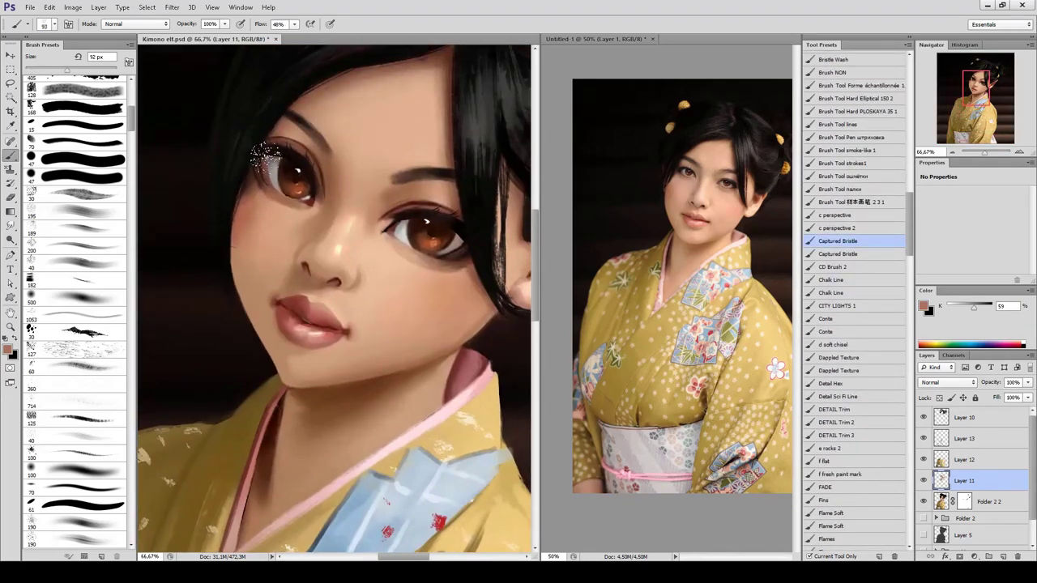
pyautogui.press('[')
pyautogui.press('[')
pyautogui.press('[')
pyautogui.keyDown('alt'); pyautogui.click(257, 154); pyautogui.keyUp('alt')
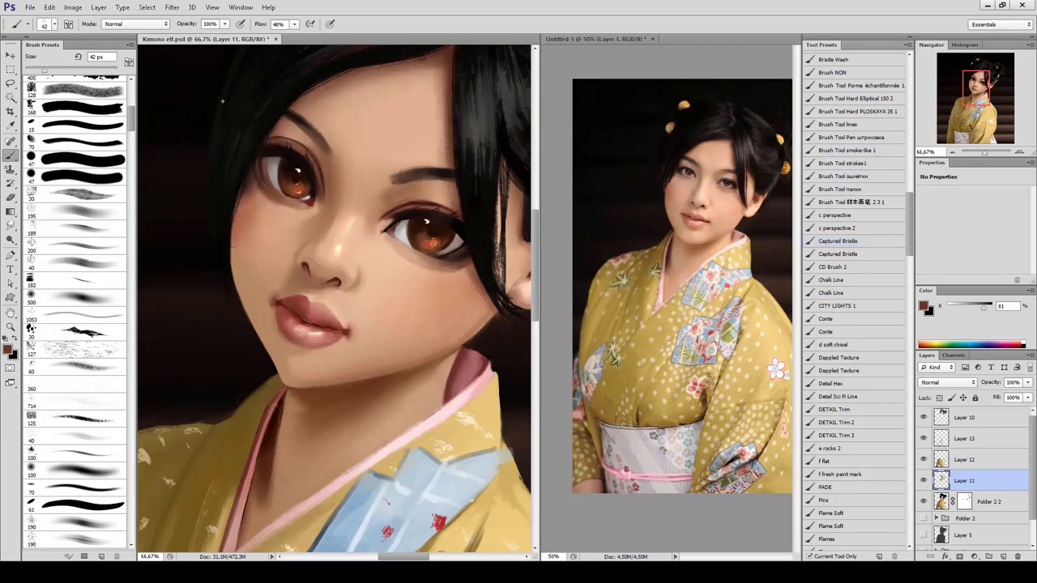
pyautogui.moveTo(275, 198); pyautogui.dragTo(203, 190)
pyautogui.keyDown('alt'); pyautogui.click(373, 261); pyautogui.keyUp('alt')
# Mirror the canvas and paint light skin strokes along the right eye's lower lid.
pyautogui.press('h')
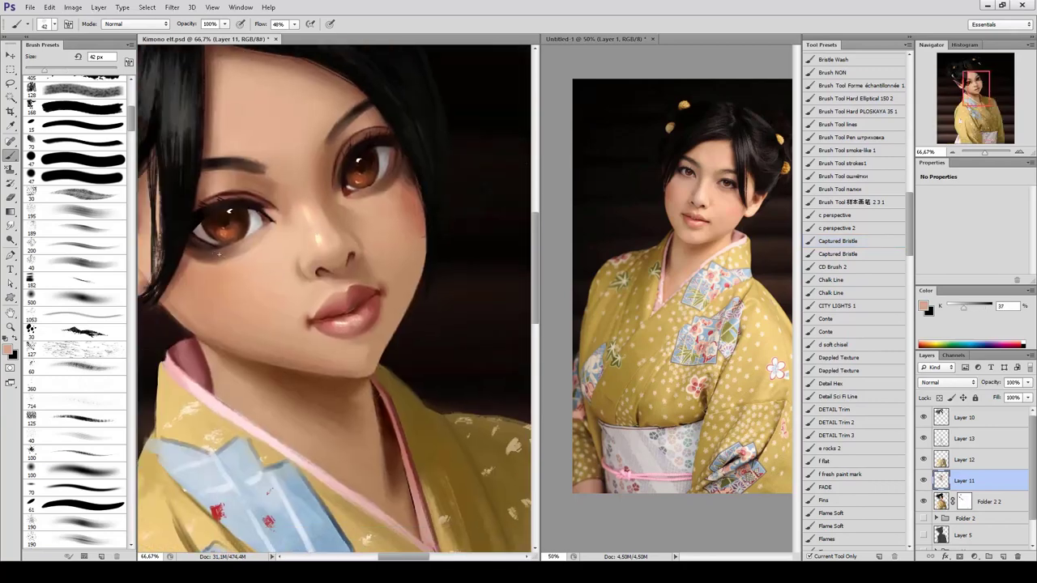
pyautogui.keyDown('alt'); pyautogui.click(231, 251); pyautogui.keyUp('alt')
pyautogui.keyDown('alt'); pyautogui.click(381, 195); pyautogui.keyUp('alt')
pyautogui.moveTo(356, 196)
pyautogui.mouseDown()
pyautogui.moveTo(379, 197)
pyautogui.moveTo(388, 185)
pyautogui.mouseUp()
pyautogui.keyDown('alt'); pyautogui.click(373, 194); pyautogui.keyUp('alt')
# Flip the view back and pick the Bristle Blend smudge preset.
pyautogui.hotkey('ctrl', '-')
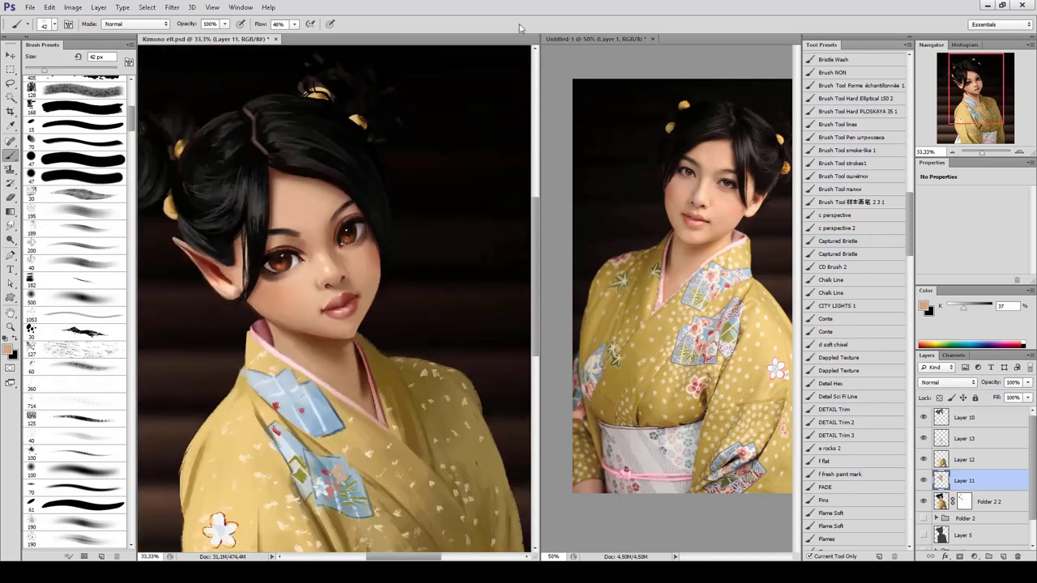
pyautogui.press('h')
pyautogui.hotkey('ctrl', '-')
pyautogui.moveTo(370, 250); pyautogui.dragTo(269, 286)
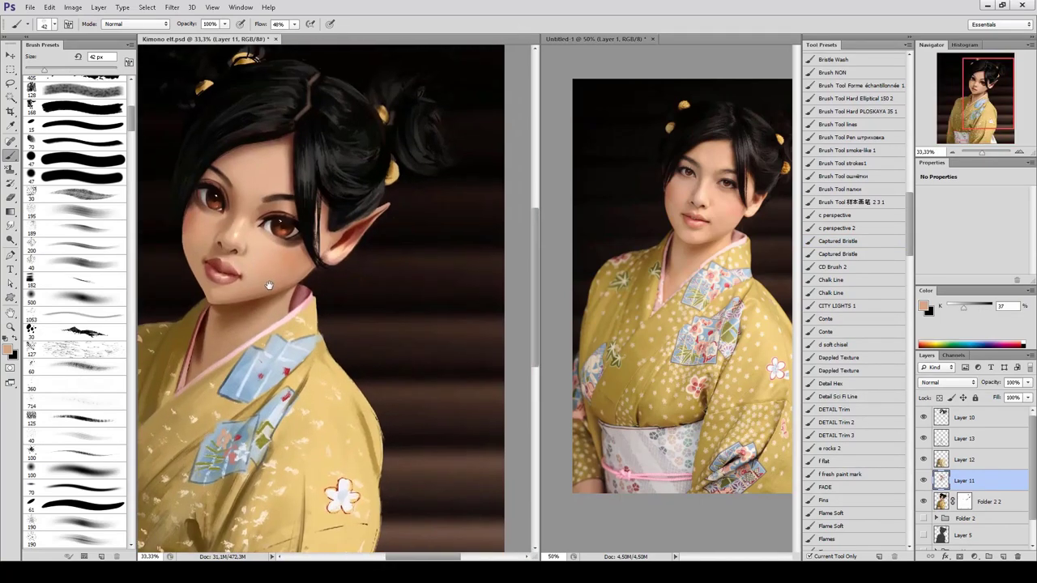
pyautogui.scroll(10, 851, 187)
pyautogui.press('r')
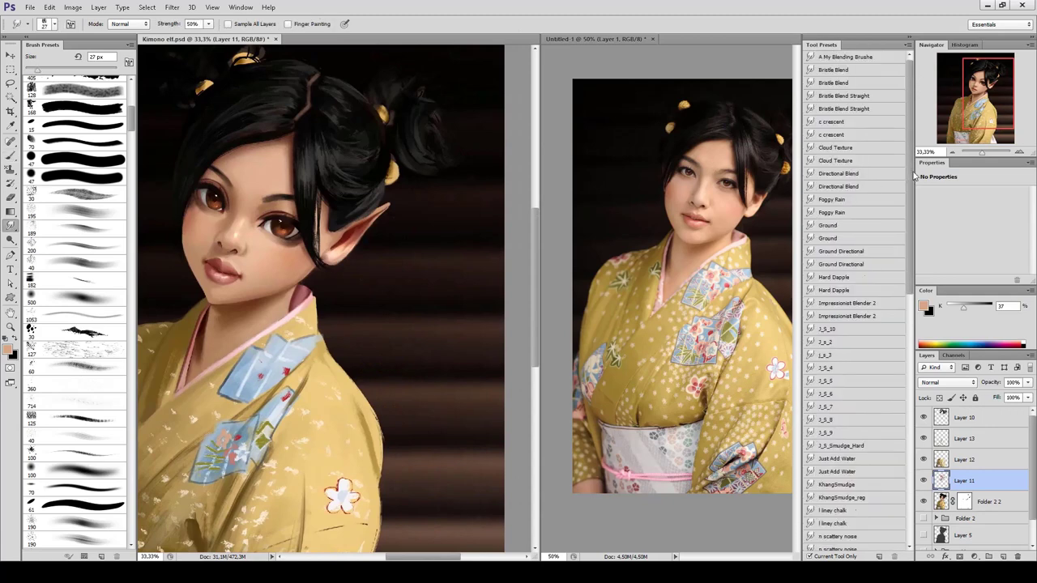
pyautogui.click(842, 82)
pyautogui.hotkey('ctrl', '+')
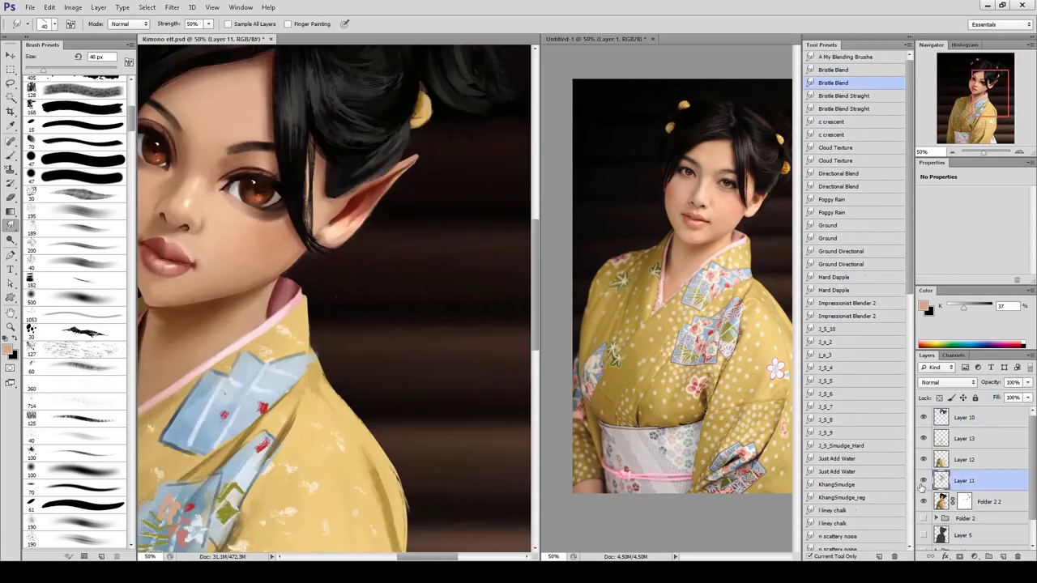
# Make Layer 10 active and set up a small 16 px textured brush on the mirrored canvas.
pyautogui.keyDown('ctrl'); pyautogui.click(324, 254); pyautogui.keyUp('ctrl')
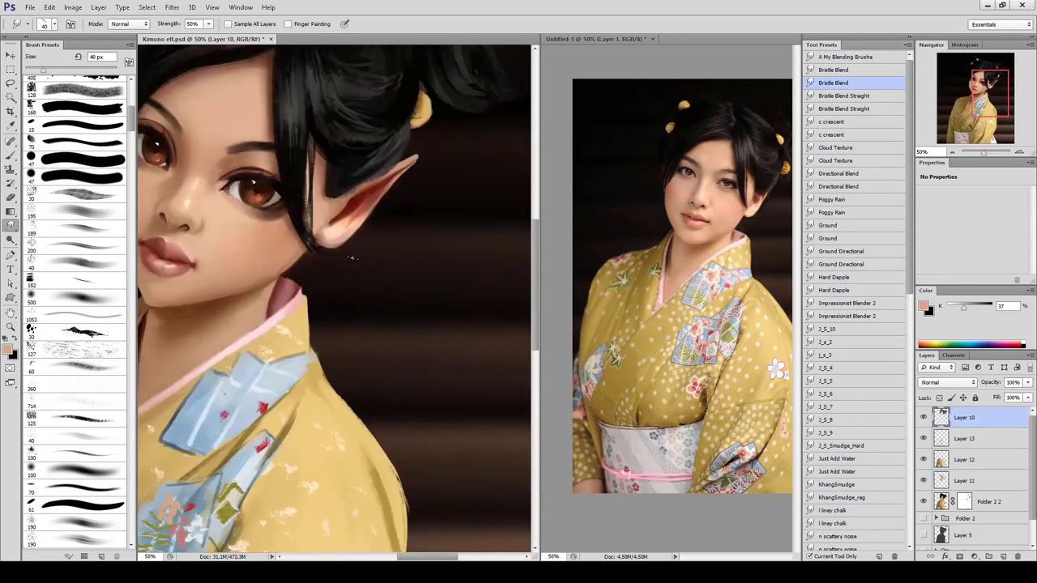
pyautogui.scroll(4, 352, 258)
pyautogui.scroll(2, 283, 183)
pyautogui.hscroll(-2, 282, 183)
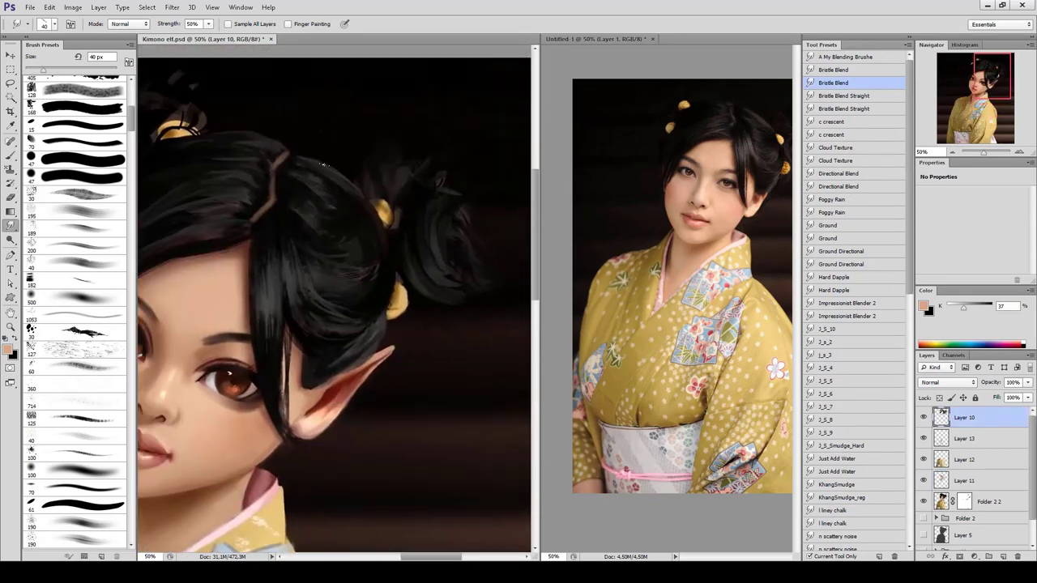
pyautogui.scroll(1, 286, 227)
pyautogui.hotkey('ctrl', '-')
pyautogui.hotkey('ctrl', '-')
pyautogui.hotkey('ctrl', '-')
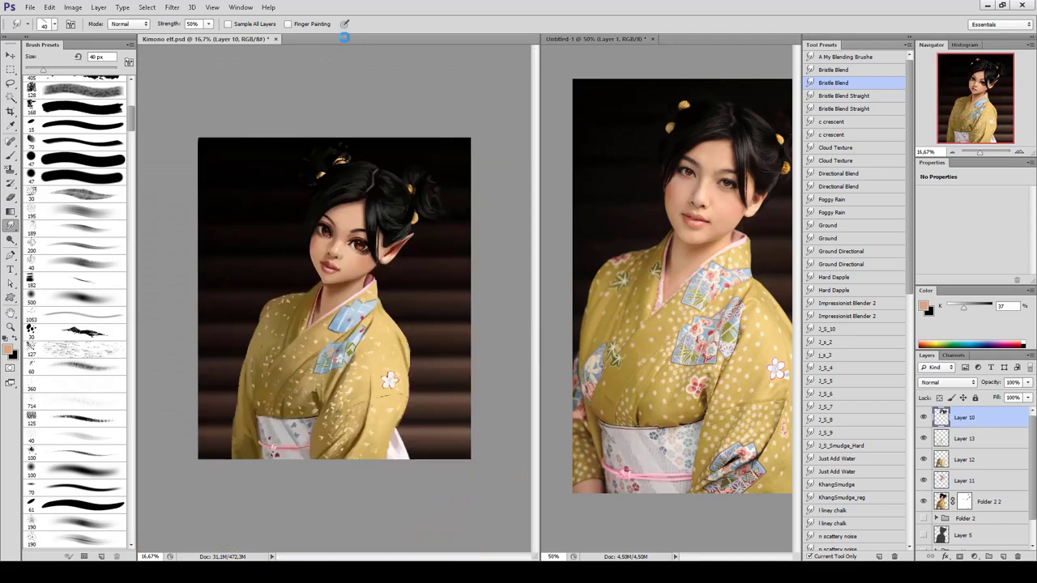
pyautogui.hotkey('ctrl', '+')
pyautogui.hotkey('ctrl', '+')
pyautogui.hotkey('ctrl', '+')
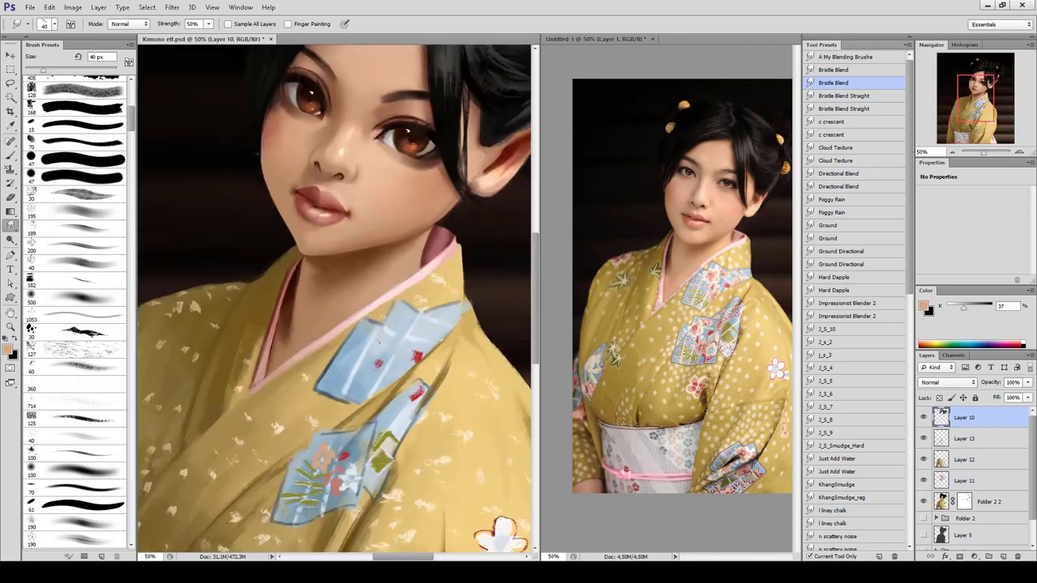
pyautogui.press('b')
pyautogui.click(77, 107)
pyautogui.press('h')
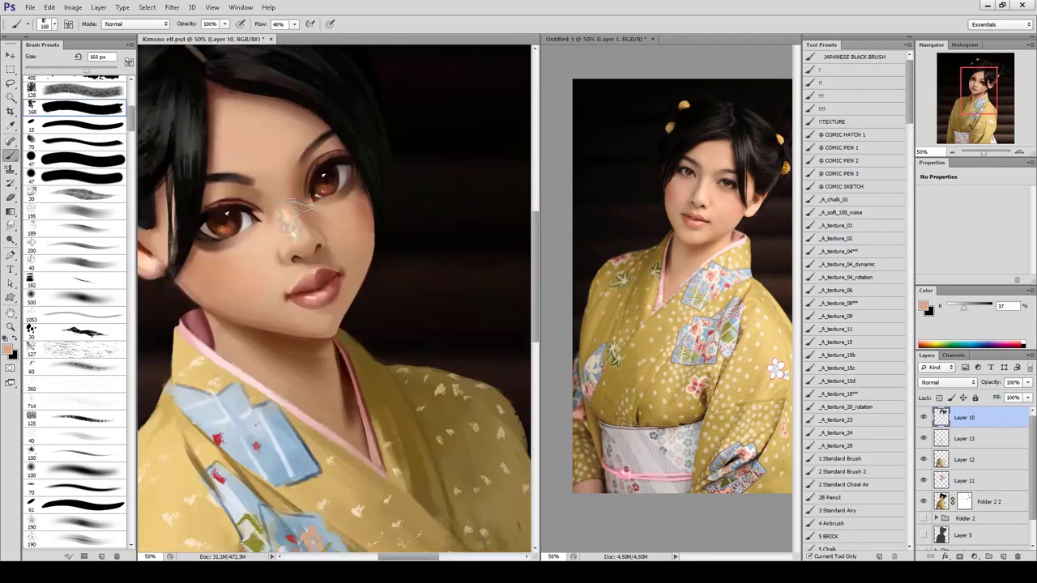
pyautogui.hotkey('alt', '[')
pyautogui.hotkey('alt', '[')
pyautogui.hotkey('alt', '[')
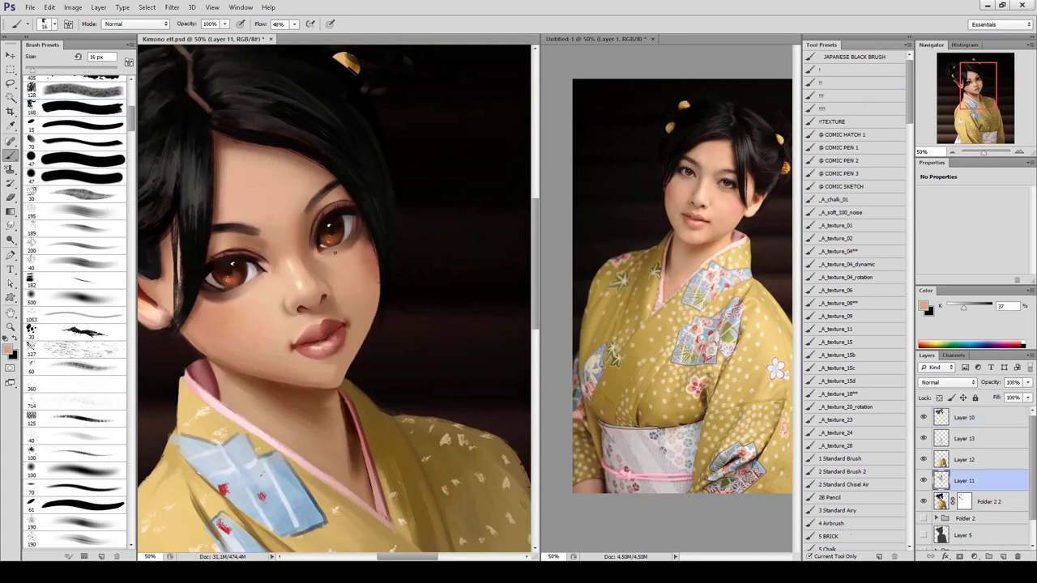
pyautogui.click(85, 195)
# Add a new layer above Layer 11 and sample light skin tones from the elf's face.
pyautogui.hotkey('ctrl', 'shift', 'alt', 'n')
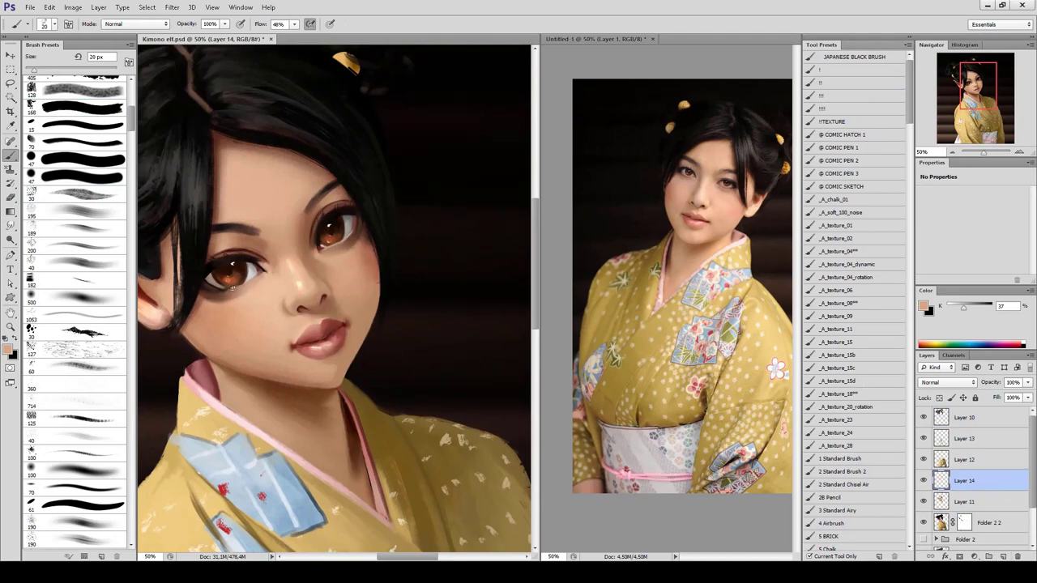
pyautogui.keyDown('alt'); pyautogui.click(257, 276); pyautogui.keyUp('alt')
pyautogui.keyDown('alt'); pyautogui.click(228, 282); pyautogui.keyUp('alt')
pyautogui.keyDown('alt'); pyautogui.click(327, 240); pyautogui.keyUp('alt')
pyautogui.keyDown('alt'); pyautogui.click(259, 270); pyautogui.keyUp('alt')
pyautogui.keyDown('alt'); pyautogui.click(247, 289); pyautogui.keyUp('alt')
# Mirror the view, then paint a brown stroke under the right eye with the Captured Bristle brush.
pyautogui.press('h')
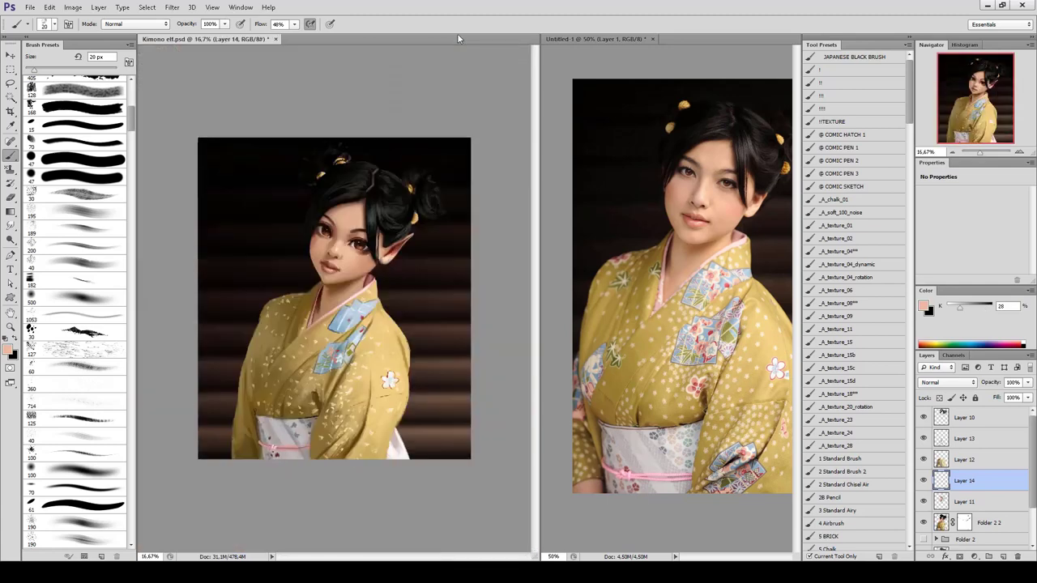
pyautogui.moveTo(260, 243); pyautogui.dragTo(260, 224)
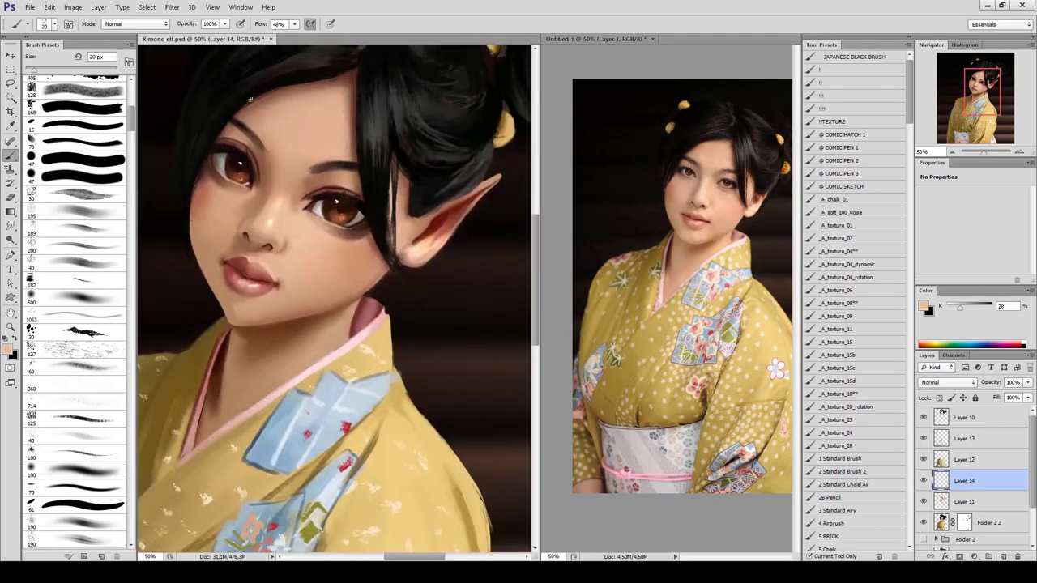
pyautogui.scroll(-5, 841, 149)
pyautogui.scroll(-5, 841, 149)
pyautogui.scroll(-5, 841, 149)
pyautogui.scroll(-5, 841, 150)
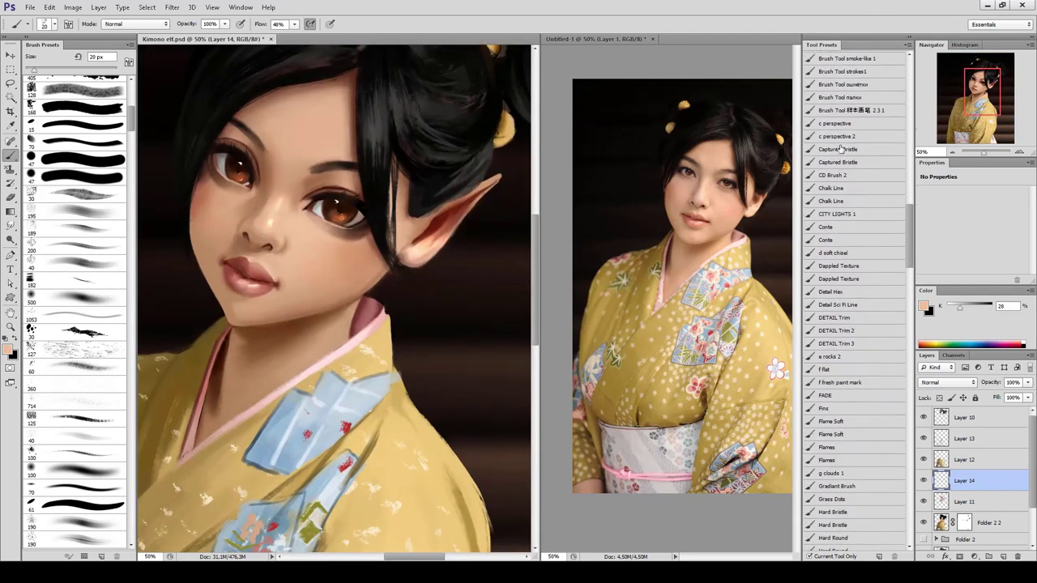
pyautogui.click(841, 150)
pyautogui.keyDown('alt'); pyautogui.click(341, 226); pyautogui.keyUp('alt')
pyautogui.moveTo(339, 231); pyautogui.dragTo(360, 235)
# Check the whole figure, then sample a lighter skin tone on the face at 50%.
pyautogui.hotkey('ctrl', '-')
pyautogui.hotkey('ctrl', '-')
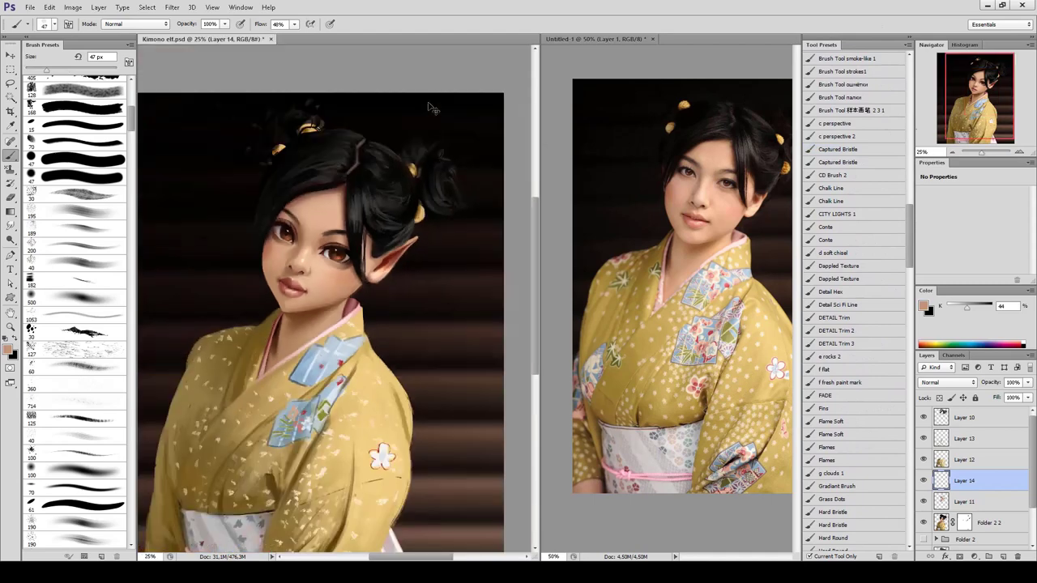
pyautogui.hotkey('ctrl', '-')
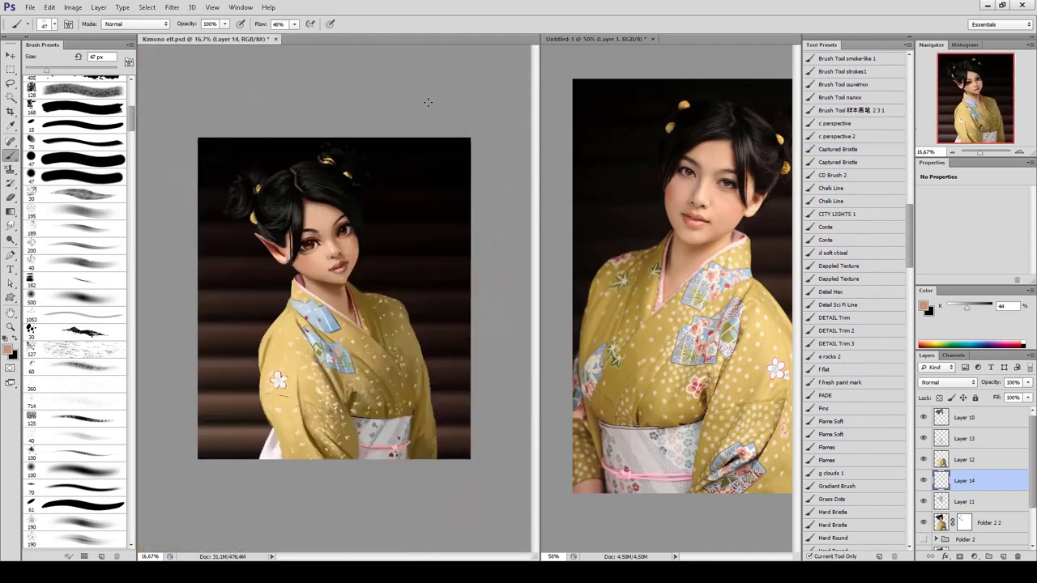
pyautogui.hotkey('ctrl', '+')
pyautogui.hotkey('ctrl', '+')
pyautogui.hotkey('ctrl', '+')
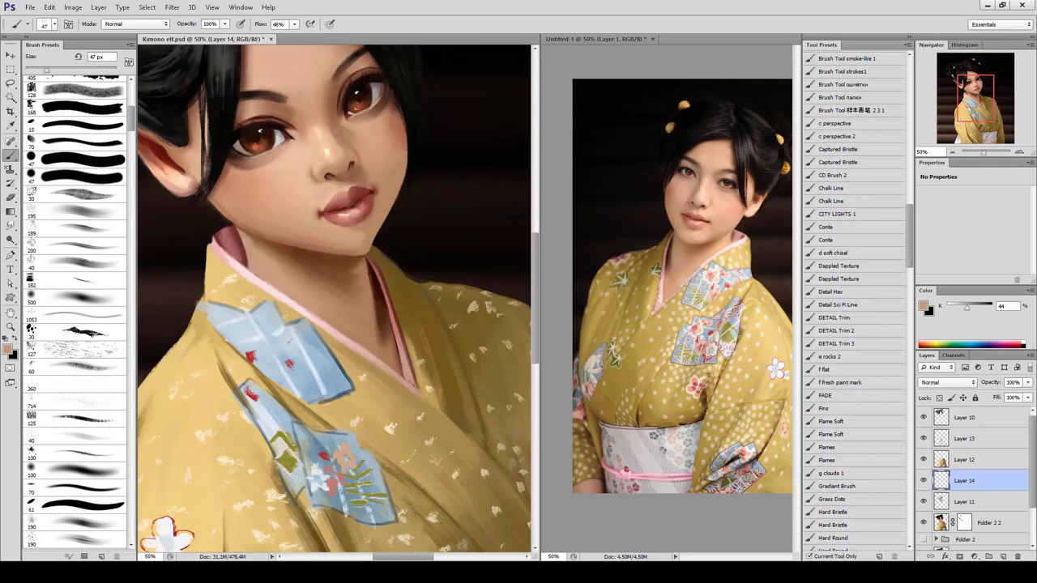
pyautogui.keyDown('alt'); pyautogui.click(278, 164); pyautogui.keyUp('alt')
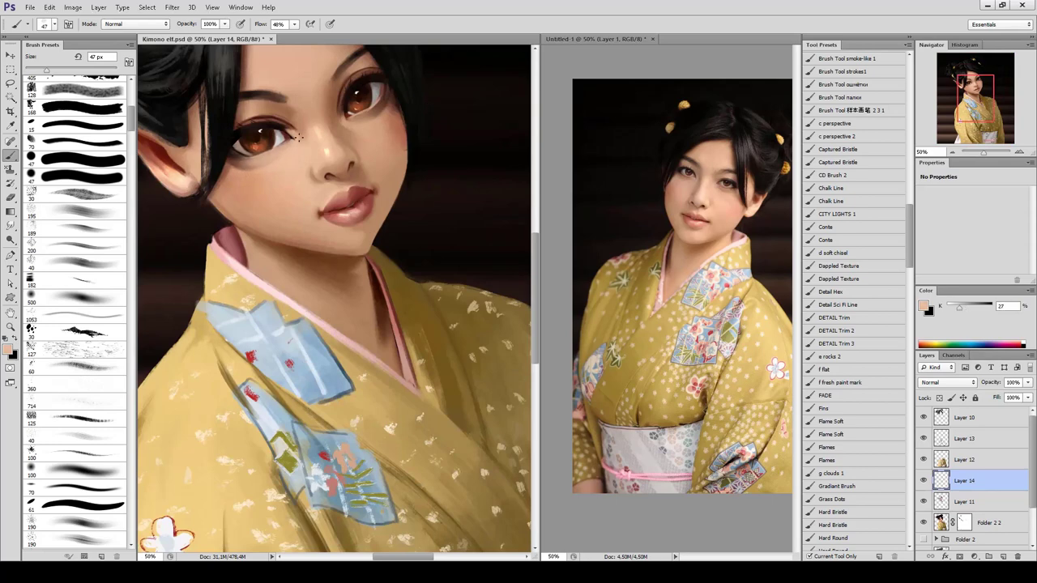
pyautogui.hotkey('ctrl', '-')
# Sample darker and slightly lighter browns around the ear and collar.
pyautogui.hotkey('ctrl', '-')
pyautogui.hotkey('ctrl', 'shift', 'h')
pyautogui.hotkey('ctrl', '+')
pyautogui.hotkey('ctrl', '+')
pyautogui.hotkey('ctrl', '-')
pyautogui.hotkey('ctrl', '+')
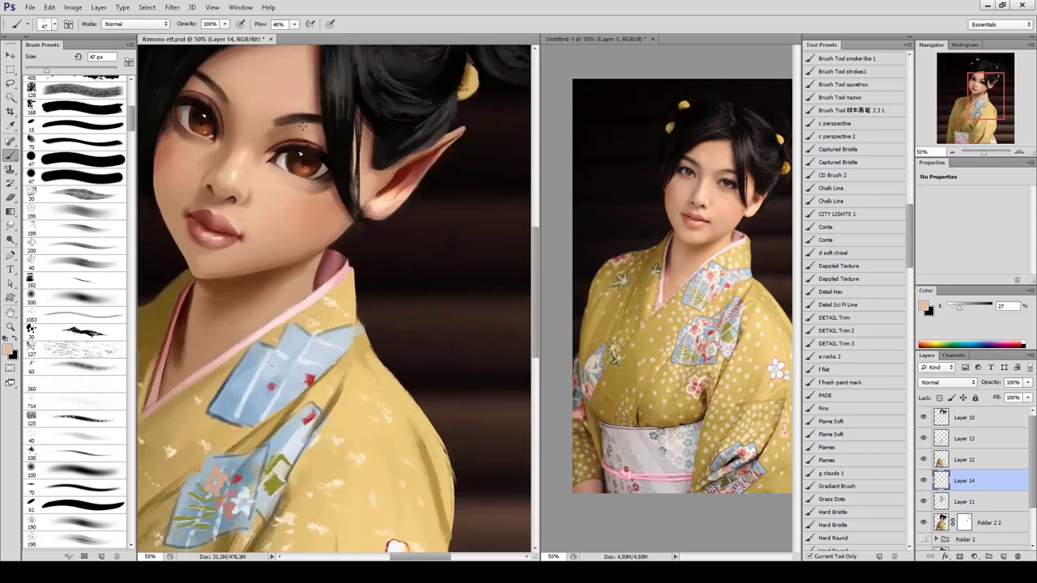
pyautogui.keyDown('alt'); pyautogui.click(338, 183); pyautogui.keyUp('alt')
pyautogui.keyDown('alt'); pyautogui.click(337, 204); pyautogui.keyUp('alt')
pyautogui.keyDown('alt'); pyautogui.click(332, 178); pyautogui.keyUp('alt')
pyautogui.hotkey('ctrl', '+')
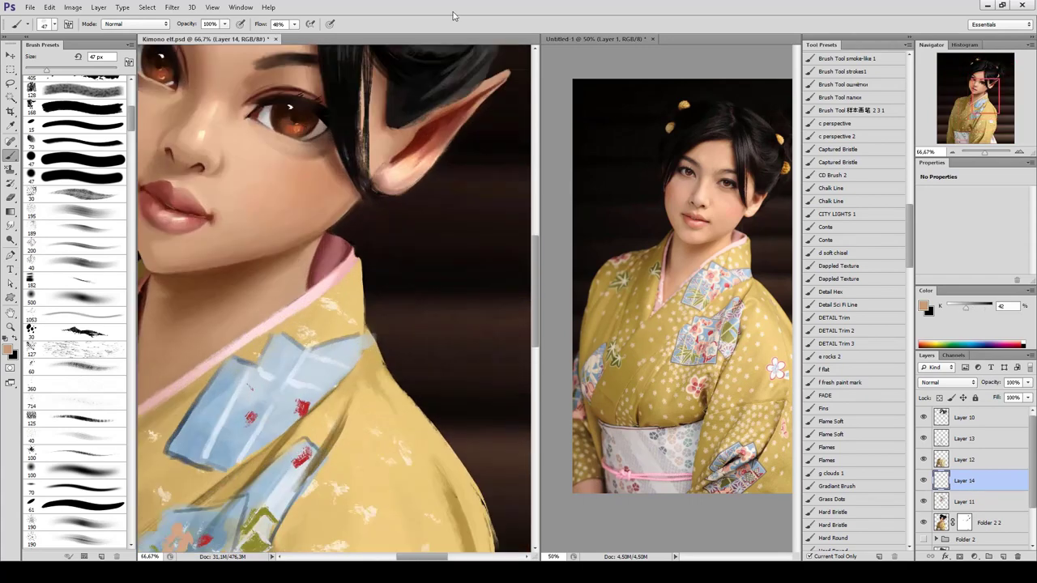
pyautogui.keyDown('alt'); pyautogui.click(240, 96); pyautogui.keyUp('alt')
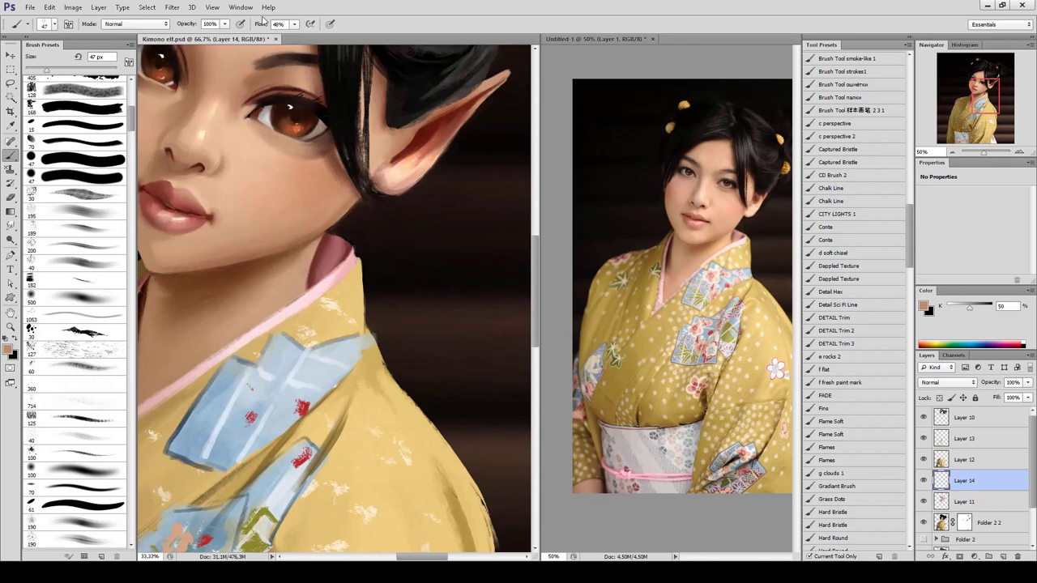
# Compare the whole figure at 33% and confirm the chosen colour.
pyautogui.hotkey('ctrl', '-')
pyautogui.hotkey('ctrl', '-')
pyautogui.hotkey('ctrl', '-')
pyautogui.hotkey('ctrl', '+')
pyautogui.hotkey('ctrl', '+')
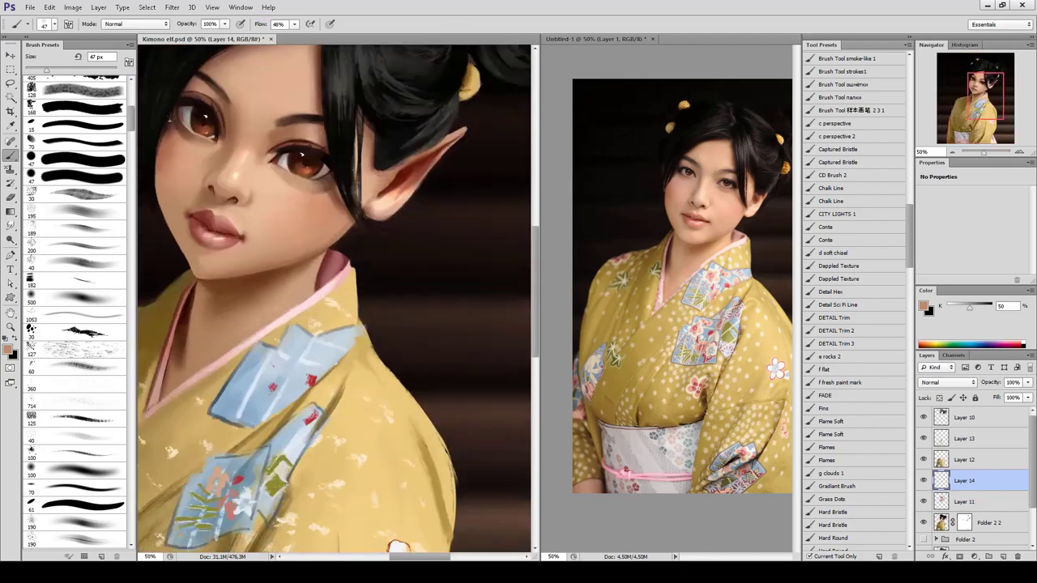
pyautogui.hotkey('ctrl', '-')
pyautogui.hotkey('ctrl', '-')
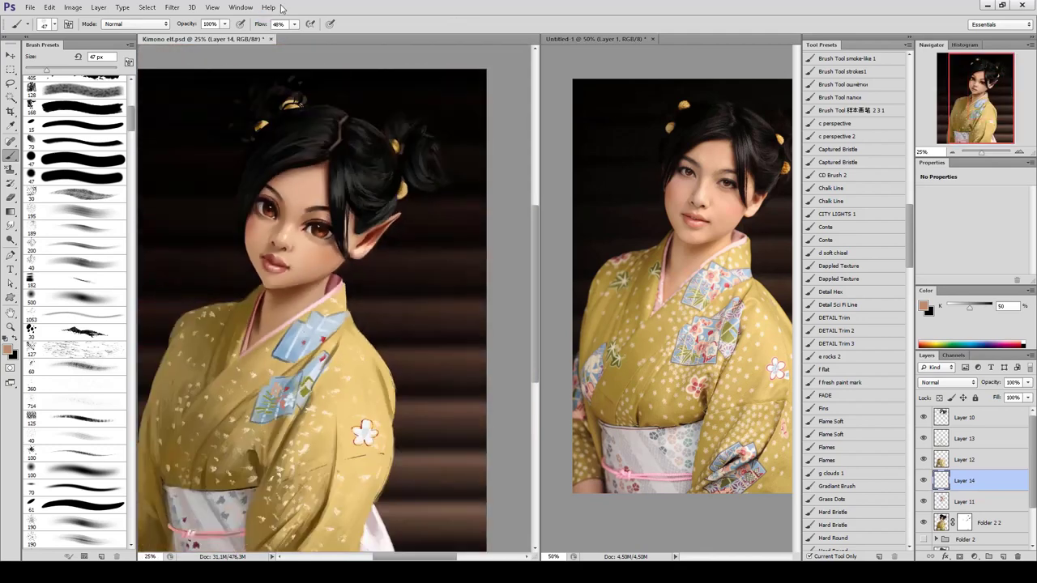
pyautogui.hotkey('ctrl', '+')
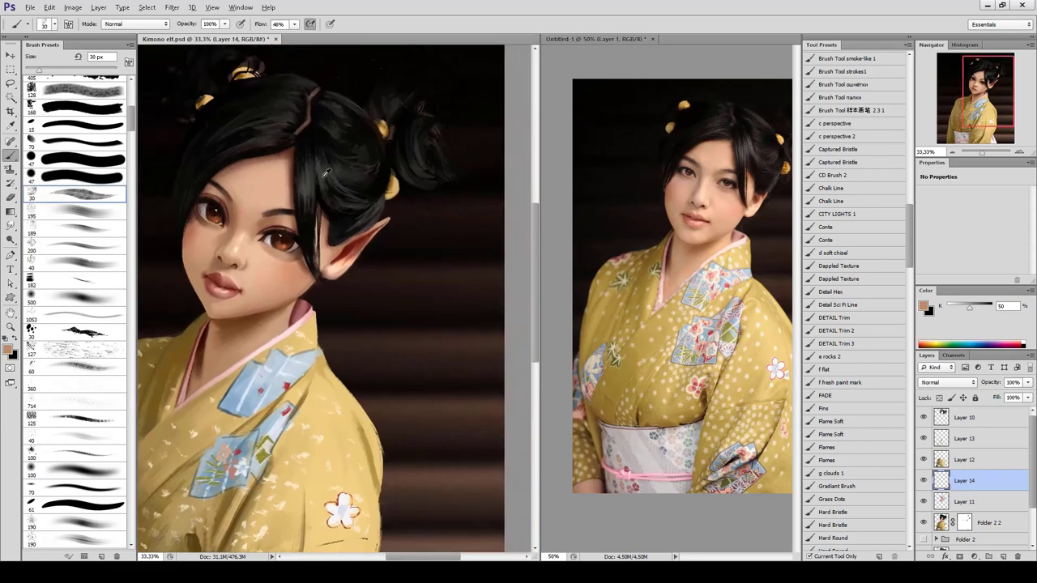
pyautogui.click(621, 230)
# Return to the Brush and sample the darkest hair colour.
pyautogui.press('b')
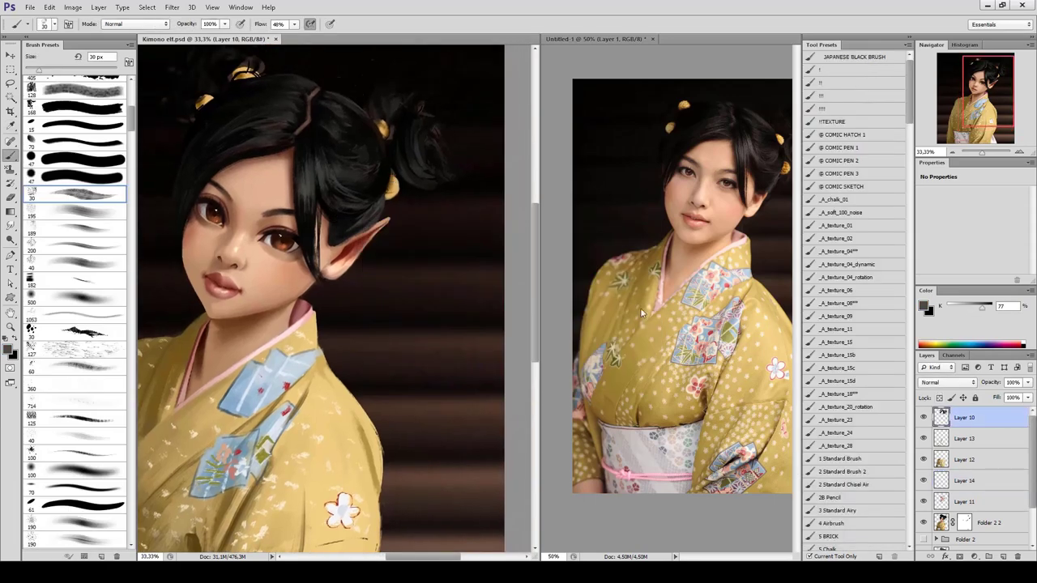
pyautogui.keyDown('alt'); pyautogui.click(319, 147); pyautogui.keyUp('alt')
pyautogui.keyDown('alt'); pyautogui.click(321, 180); pyautogui.keyUp('alt')
pyautogui.keyDown('alt'); pyautogui.click(361, 125); pyautogui.keyUp('alt')
pyautogui.keyDown('alt'); pyautogui.click(341, 137); pyautogui.keyUp('alt')
pyautogui.keyDown('alt'); pyautogui.click(328, 108); pyautogui.keyUp('alt')
# Frame the face at 50% and load a 168 px brush with a lighter skin tone.
pyautogui.hotkey('ctrl', '-')
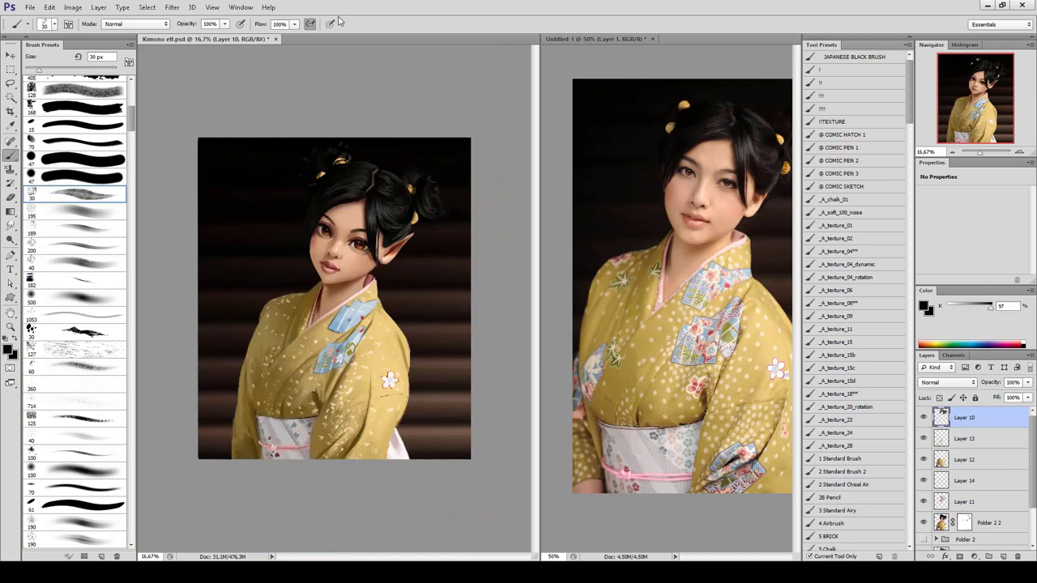
pyautogui.hotkey('ctrl', '+')
pyautogui.hotkey('ctrl', '+')
pyautogui.moveTo(290, 421); pyautogui.dragTo(268, 325)
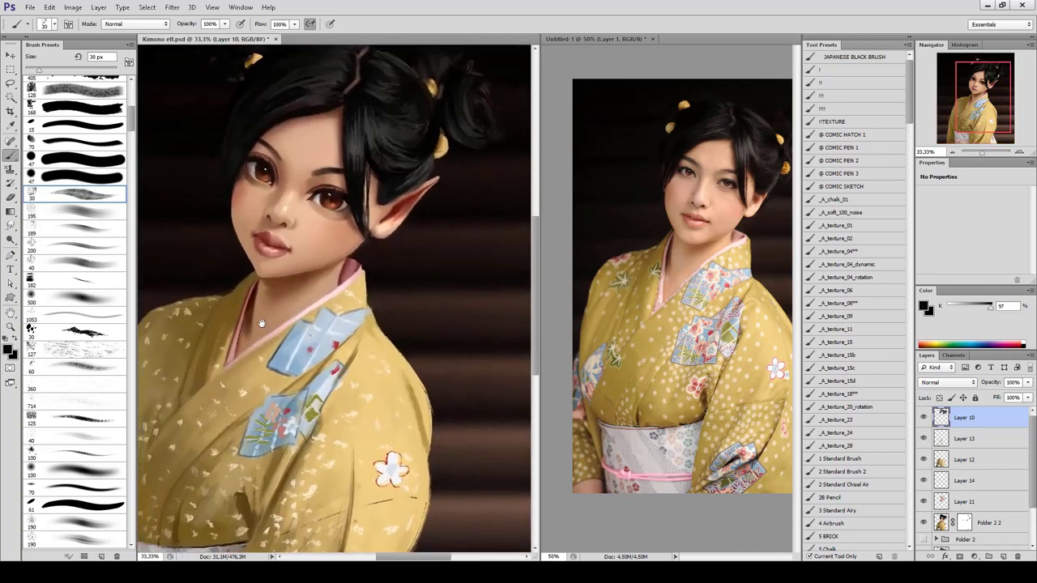
pyautogui.hotkey('ctrl', '+')
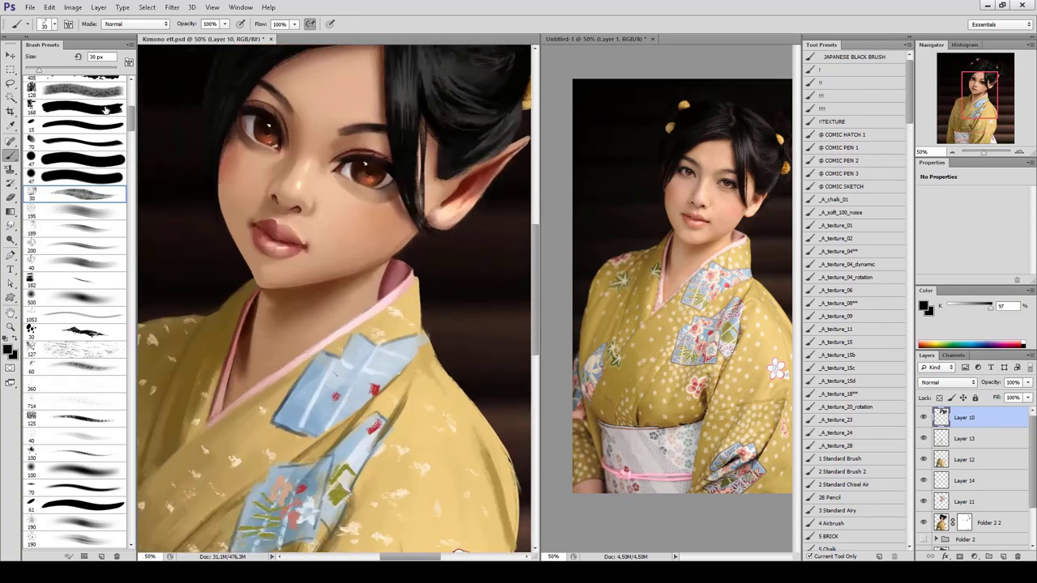
pyautogui.click(77, 107)
pyautogui.keyDown('ctrl'); pyautogui.click(282, 199); pyautogui.keyUp('ctrl')
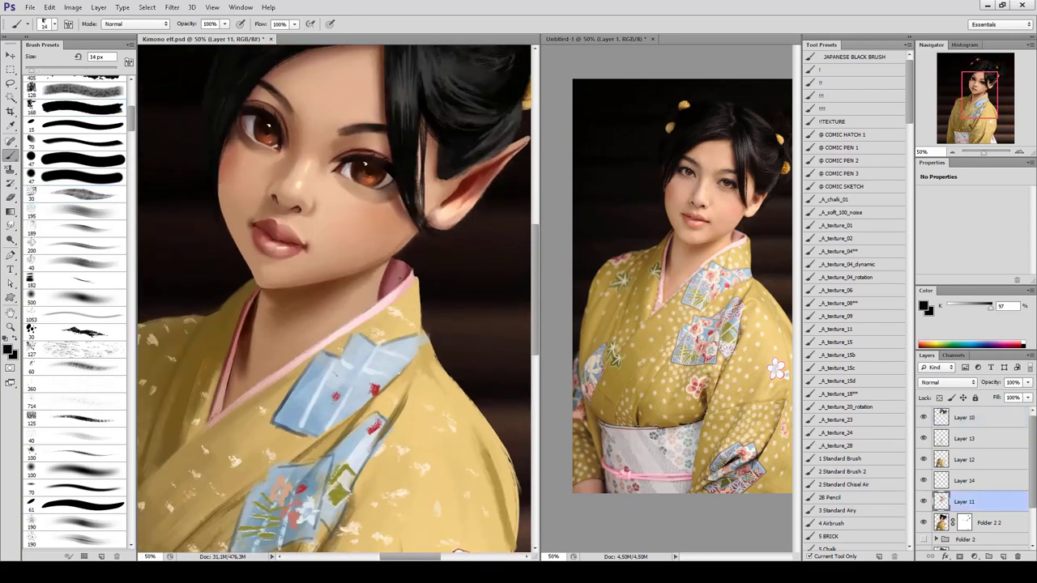
pyautogui.keyDown('alt'); pyautogui.click(280, 199); pyautogui.keyUp('alt')
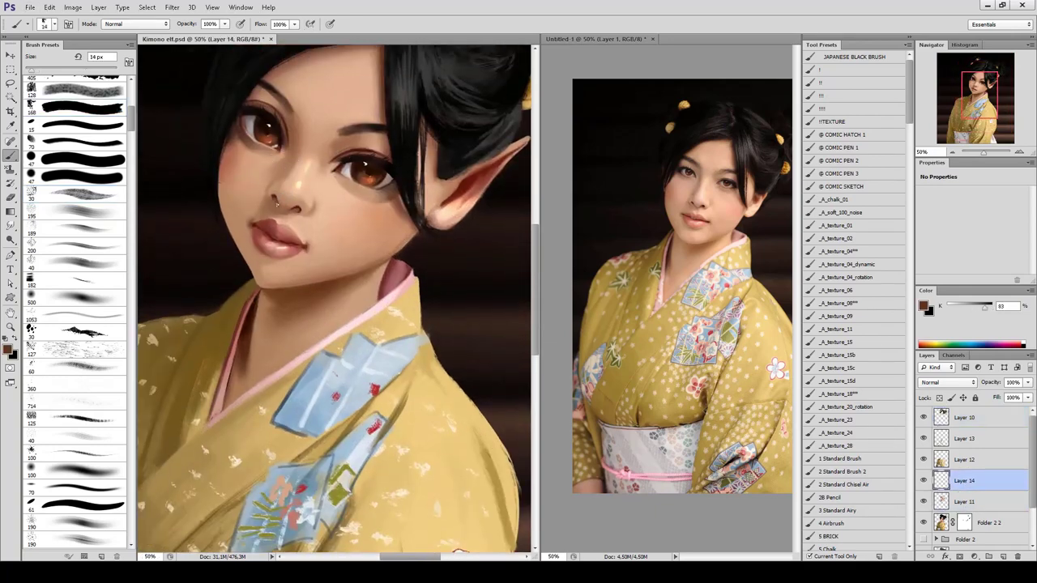
pyautogui.keyDown('alt'); pyautogui.click(276, 202); pyautogui.keyUp('alt')
# View the whole figure, then pan to the kimono's lower half.
pyautogui.hotkey('ctrl', '-')
pyautogui.hotkey('ctrl', '-')
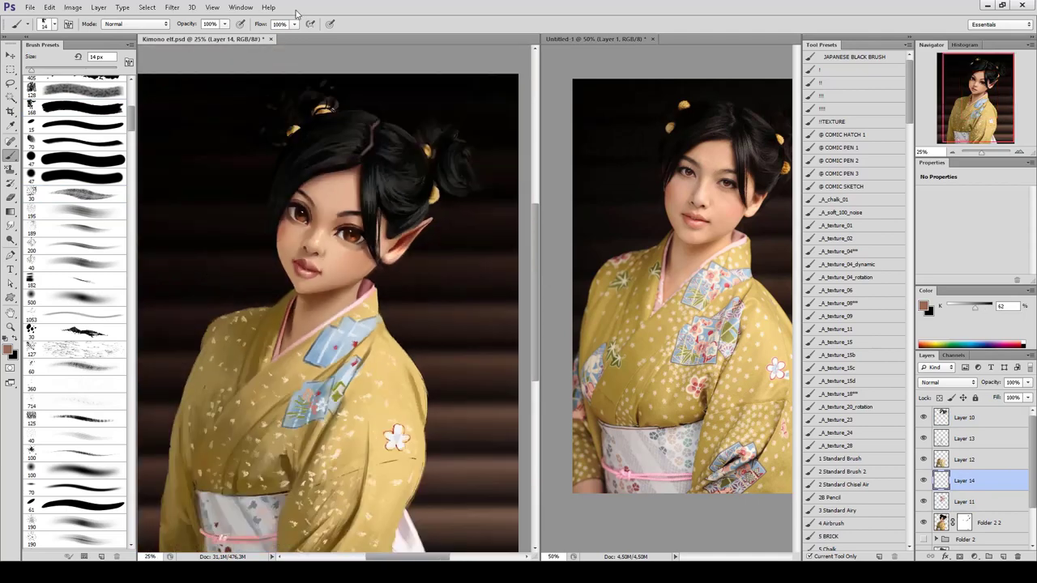
pyautogui.hotkey('ctrl', '-')
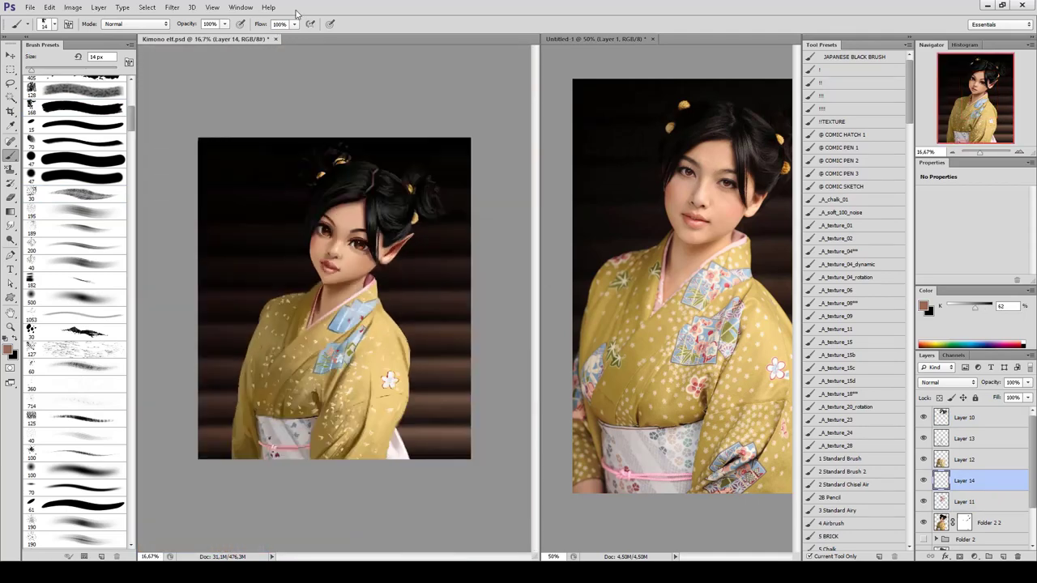
pyautogui.hotkey('ctrl', '+')
pyautogui.hotkey('ctrl', '+')
pyautogui.moveTo(309, 451); pyautogui.dragTo(339, 270)
# On Layer 12, paint a dark Multiply shadow along the obi's top edge, then reset to Normal.
pyautogui.keyDown('alt'); pyautogui.click(339, 331); pyautogui.keyUp('alt')
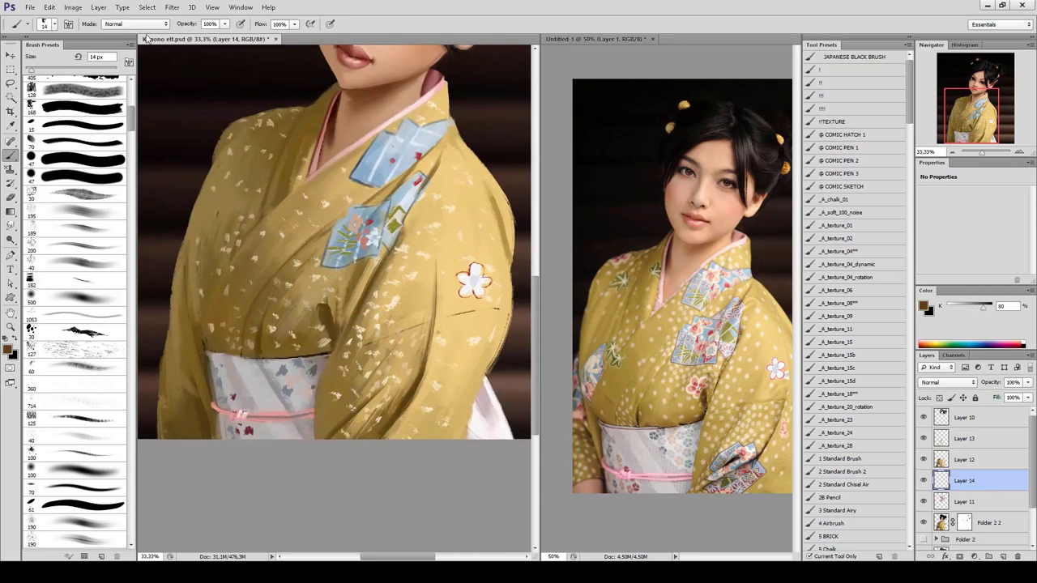
pyautogui.hotkey('shift', 'alt', 'm')
pyautogui.hotkey('alt', ']')
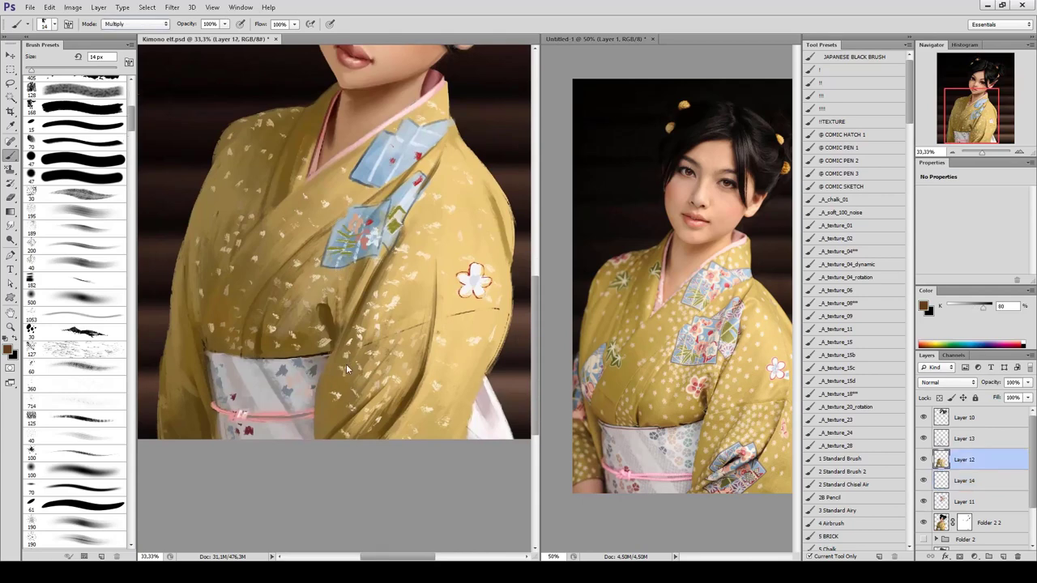
pyautogui.moveTo(334, 350); pyautogui.dragTo(257, 356)
pyautogui.hotkey('shift', 'alt', 'n')
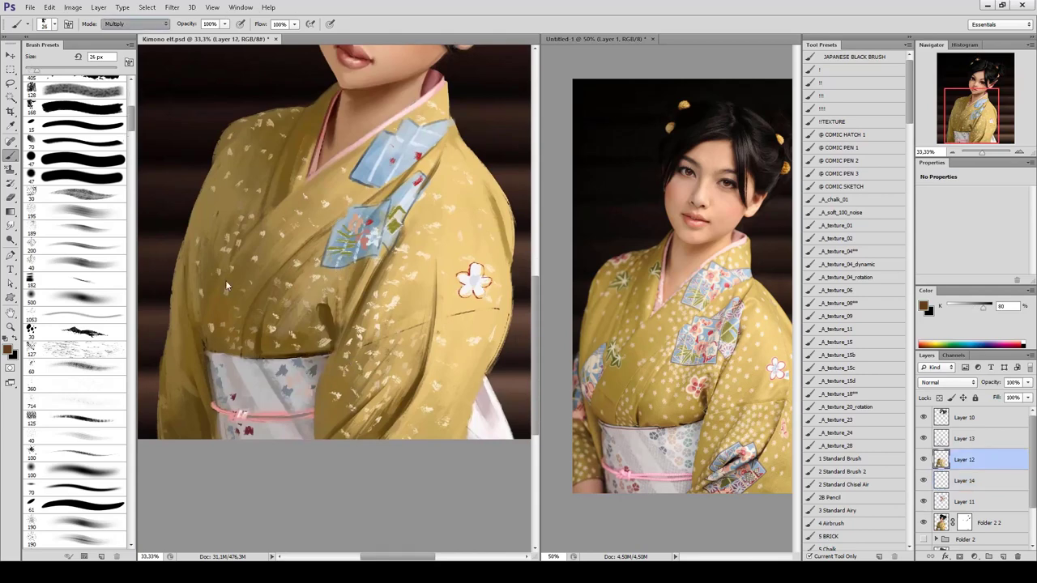
# Paint a lighter kimono-tone stroke along the obi top, then bring the face and hair into view.
pyautogui.keyDown('alt'); pyautogui.click(292, 347); pyautogui.keyUp('alt')
pyautogui.moveTo(320, 353); pyautogui.dragTo(275, 355)
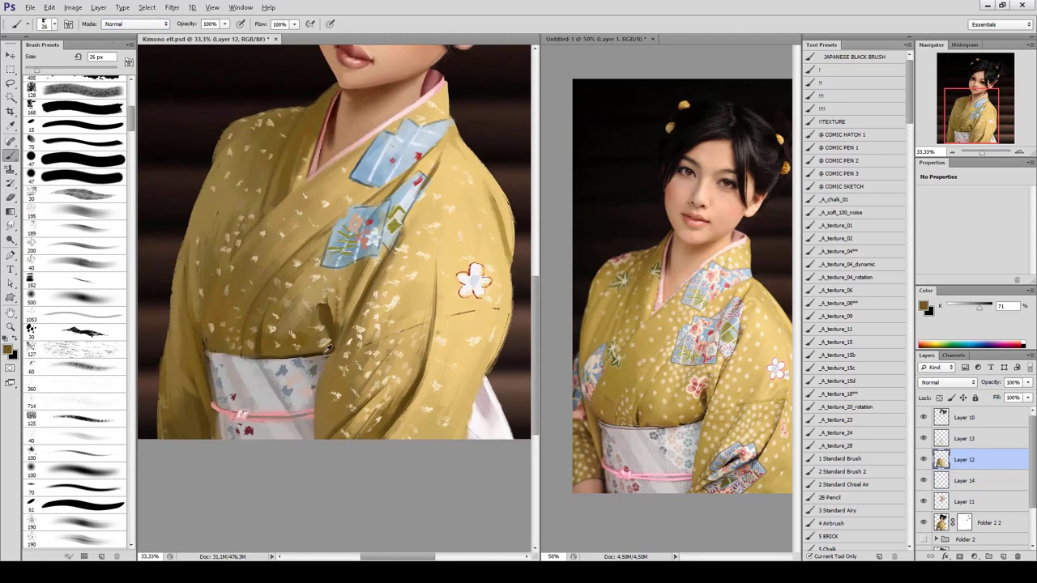
pyautogui.keyDown('alt'); pyautogui.click(329, 347); pyautogui.keyUp('alt')
pyautogui.keyDown('alt'); pyautogui.click(328, 344); pyautogui.keyUp('alt')
pyautogui.scroll(-2, 239, 309)
pyautogui.scroll(-1, 239, 309)
pyautogui.scroll(4, 239, 309)
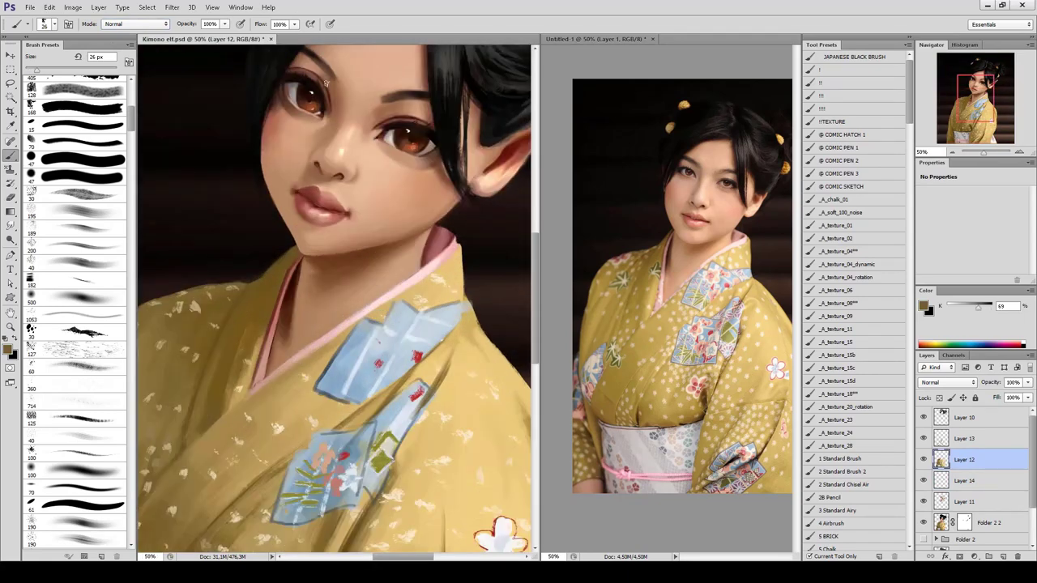
pyautogui.moveTo(323, 235); pyautogui.dragTo(246, 317)
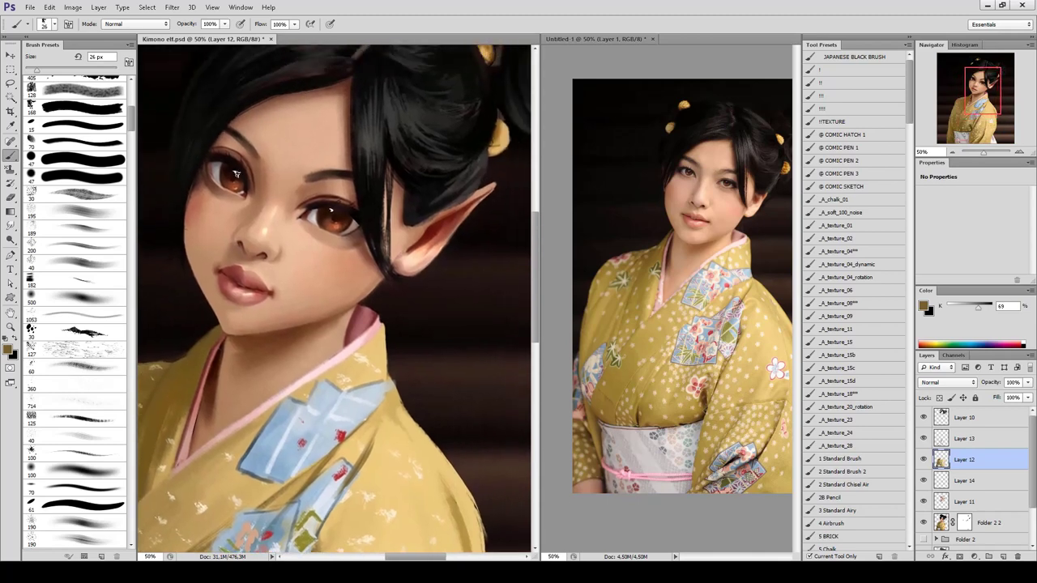
# Set up a 40 px brush on Layer 14 loaded with skin tone from the face and brow.
pyautogui.click(86, 246)
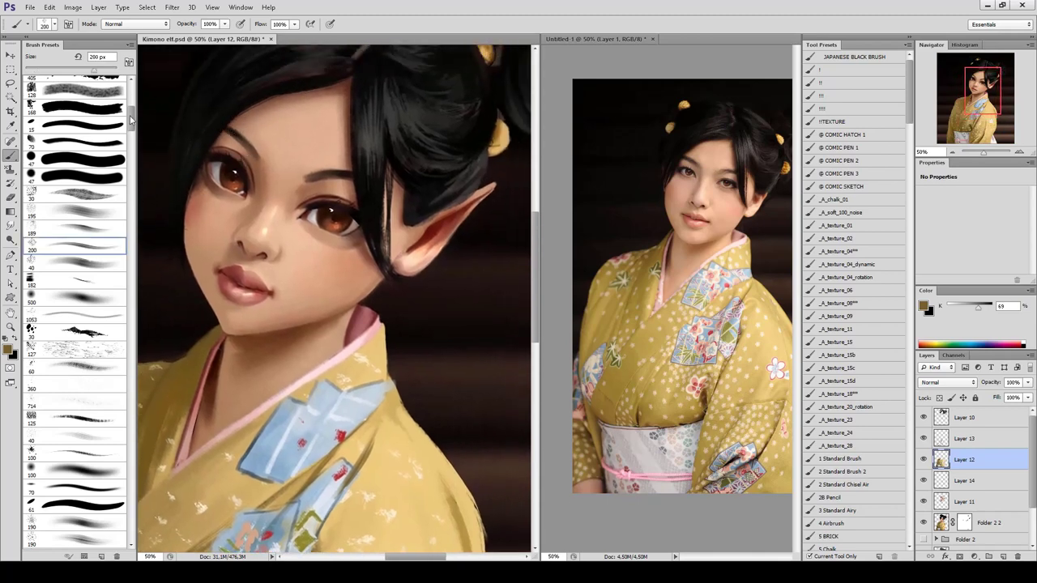
pyautogui.moveTo(132, 121); pyautogui.dragTo(133, 104)
pyautogui.click(81, 117)
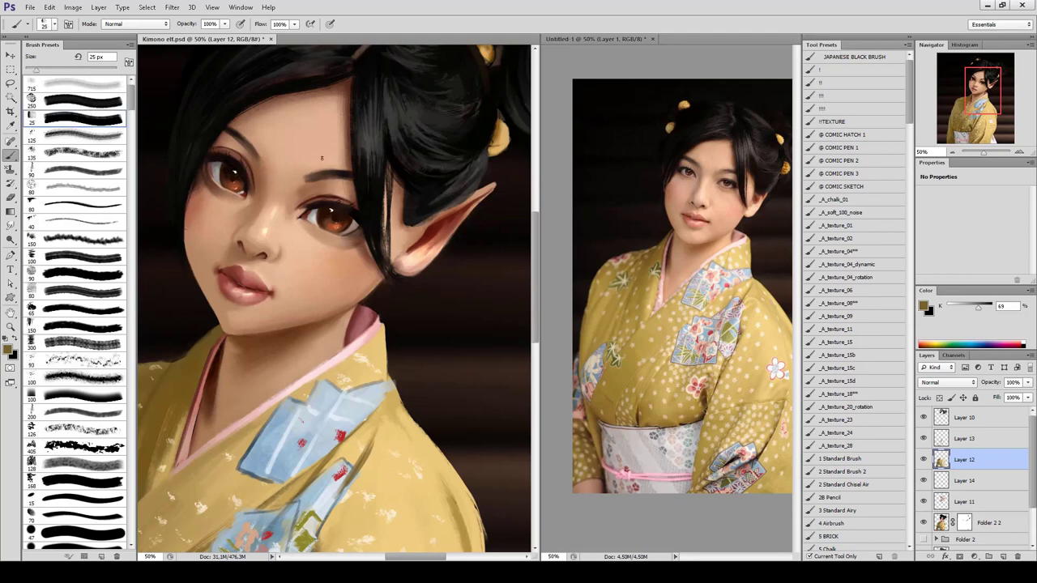
pyautogui.press(']')
pyautogui.press(']')
pyautogui.keyDown('alt'); pyautogui.click(304, 167); pyautogui.keyUp('alt')
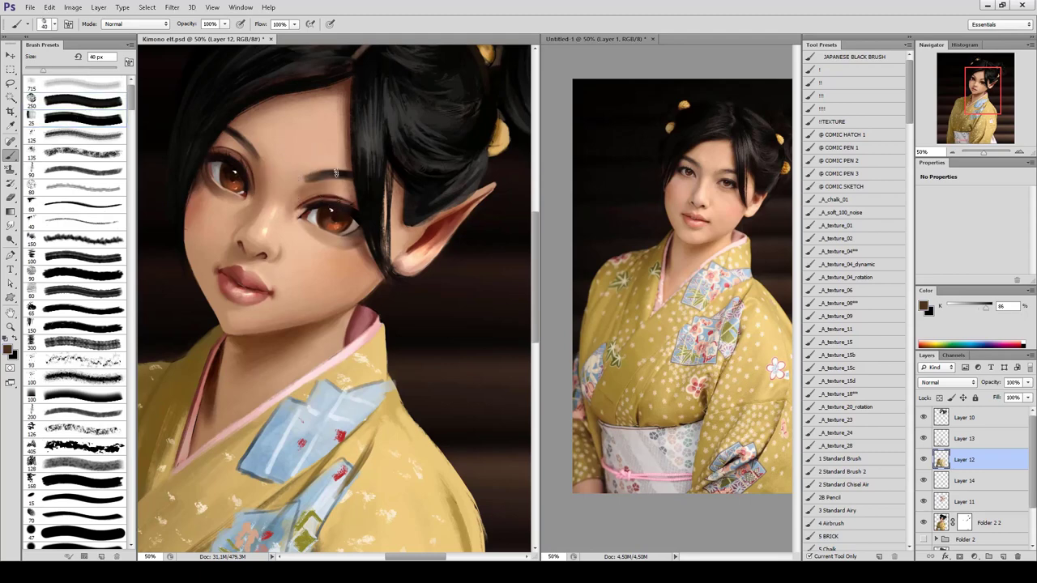
pyautogui.hotkey('alt', '[')
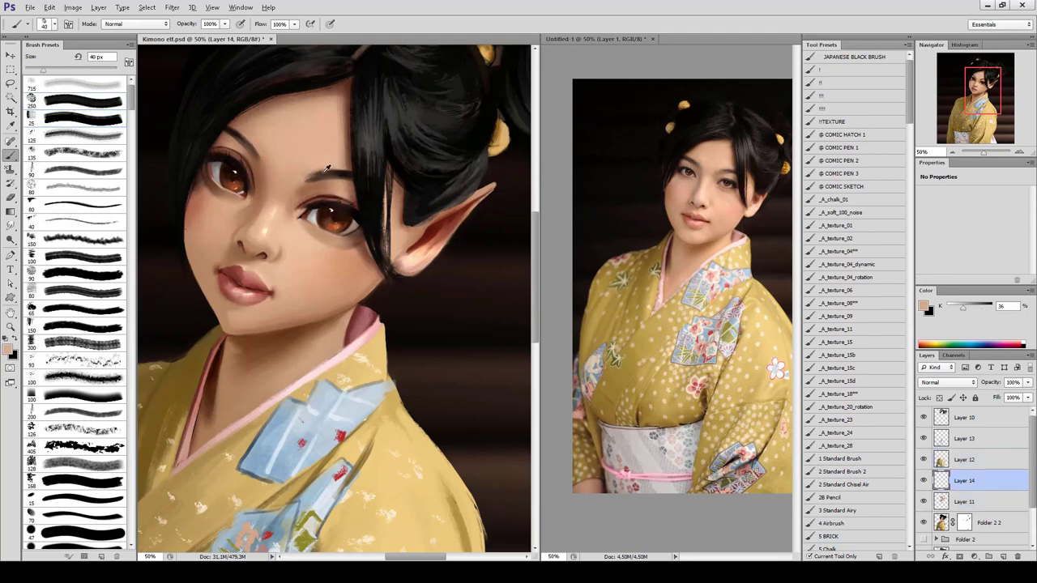
pyautogui.keyDown('alt'); pyautogui.click(301, 173); pyautogui.keyUp('alt')
pyautogui.keyDown('alt'); pyautogui.click(331, 164); pyautogui.keyUp('alt')
pyautogui.keyDown('alt'); pyautogui.click(330, 171); pyautogui.keyUp('alt')
# Toggle between the full-figure view and 25% to judge the figure.
pyautogui.hotkey('ctrl', '-')
pyautogui.hotkey('ctrl', '-')
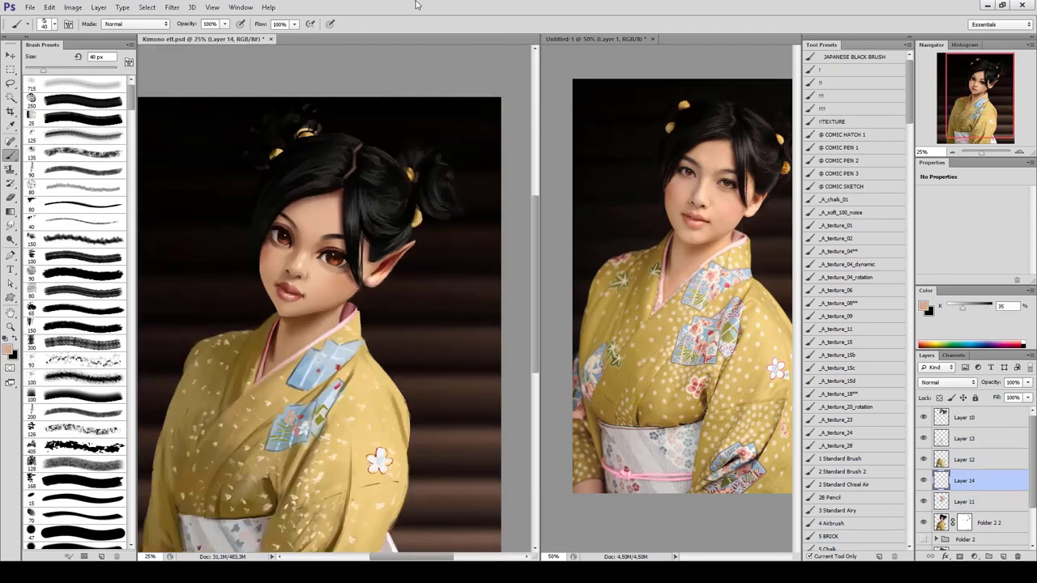
pyautogui.hotkey('ctrl', '+')
pyautogui.hotkey('ctrl', '+')
pyautogui.hotkey('ctrl', '-')
pyautogui.hotkey('ctrl', '-')
pyautogui.hotkey('ctrl', '-')
pyautogui.hotkey('ctrl', '+')
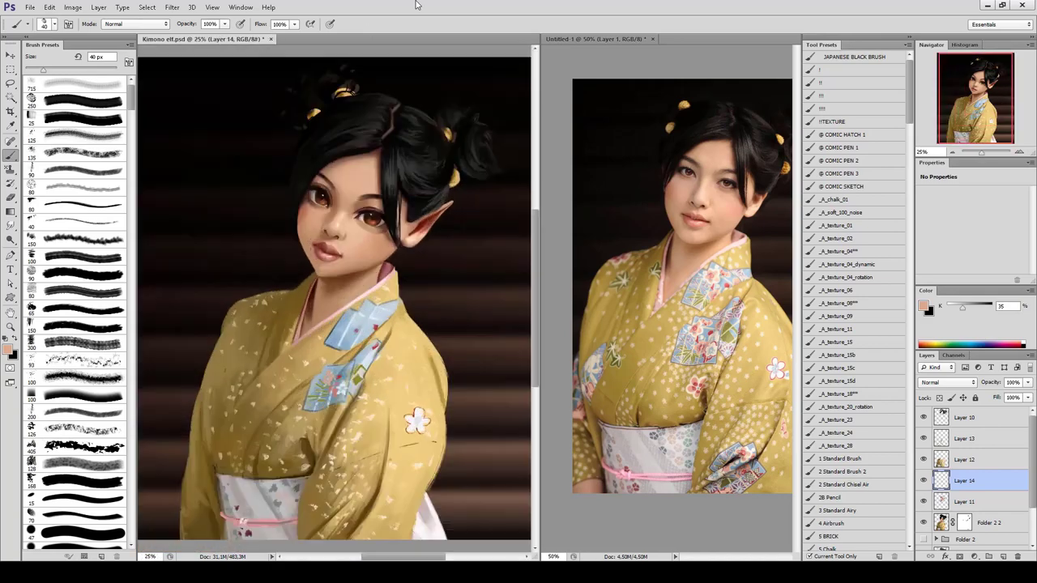
pyautogui.hotkey('ctrl', '-')
pyautogui.hotkey('ctrl', '+')
pyautogui.hotkey('ctrl', '-')
pyautogui.hotkey('ctrl', '+')
pyautogui.hotkey('ctrl', '-')
pyautogui.hotkey('ctrl', '+')
pyautogui.hotkey('ctrl', '+')
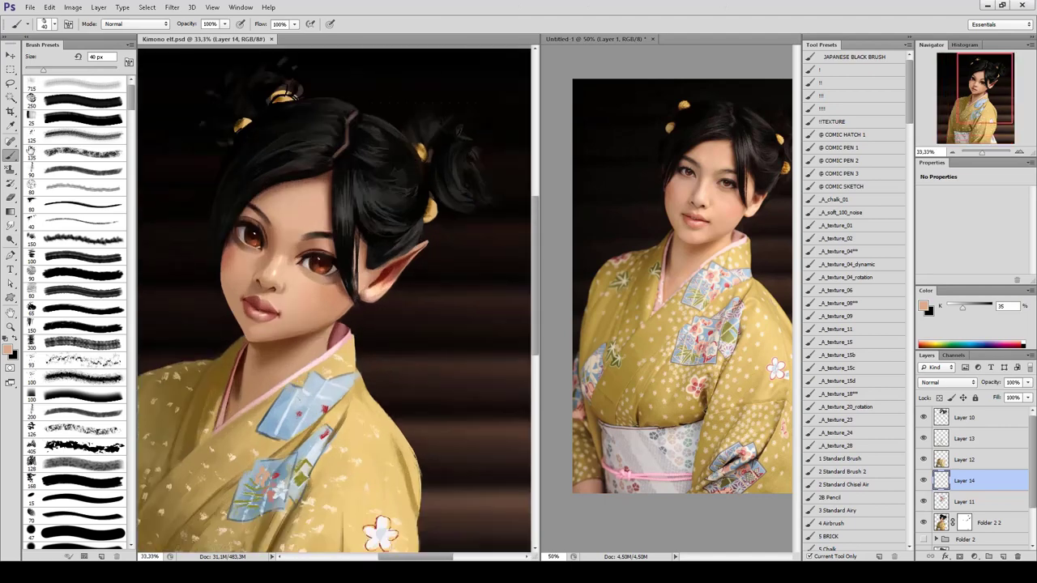
# Switch to Layer 10 with a 52 px airbrush in light yellow-beige.
pyautogui.click(78, 300)
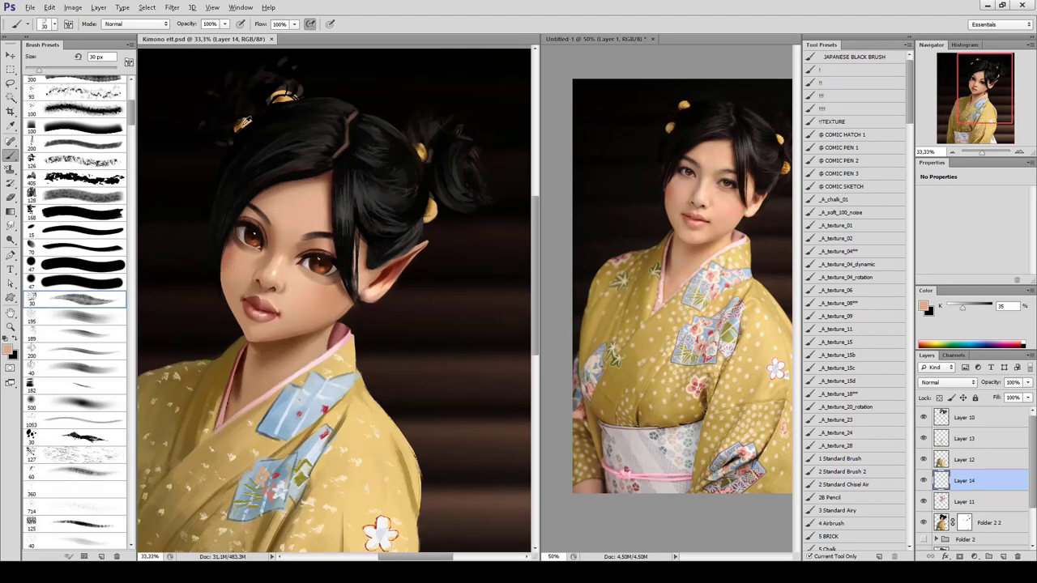
pyautogui.press(']')
pyautogui.press(']')
pyautogui.keyDown('alt'); pyautogui.click(243, 123); pyautogui.keyUp('alt')
pyautogui.click(966, 419)
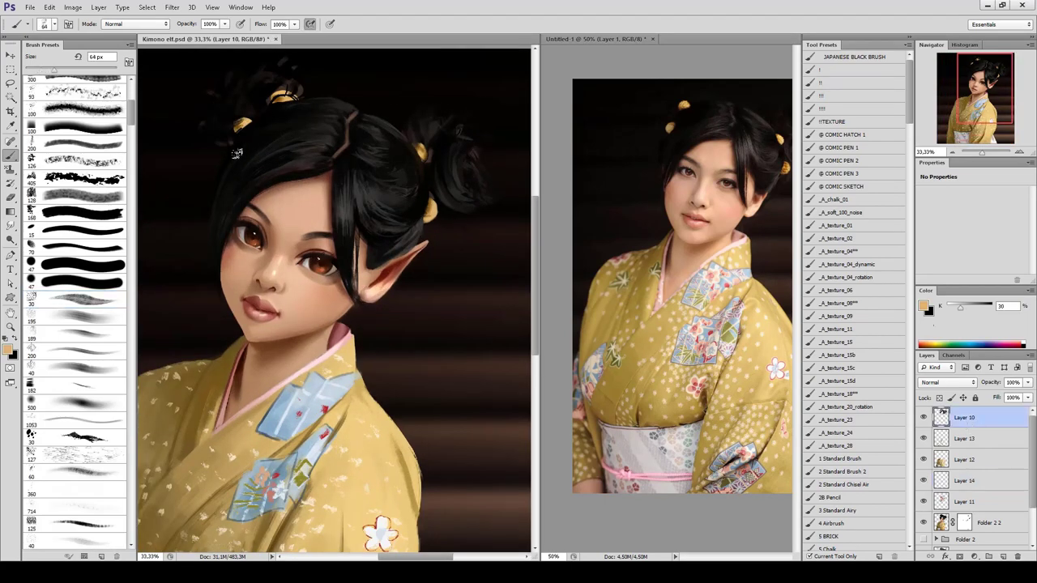
pyautogui.press('[')
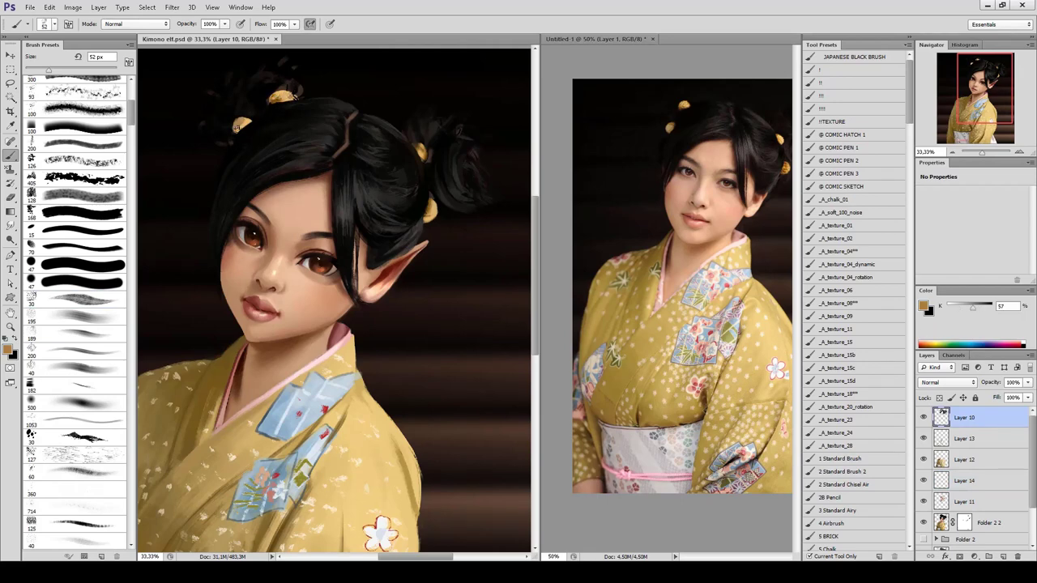
pyautogui.hscroll(2, 298, 81)
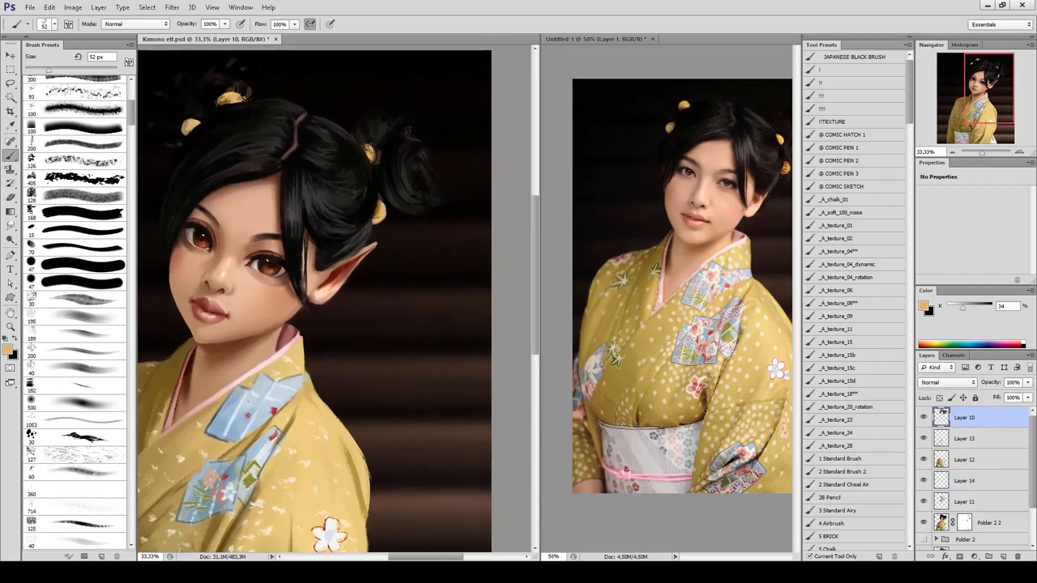
pyautogui.keyDown('alt'); pyautogui.click(381, 207); pyautogui.keyUp('alt')
# Mirror the painting to compare it with the reference photo, then flip it back.
pyautogui.hotkey('ctrl', '-')
pyautogui.press('h')
pyautogui.press('h')
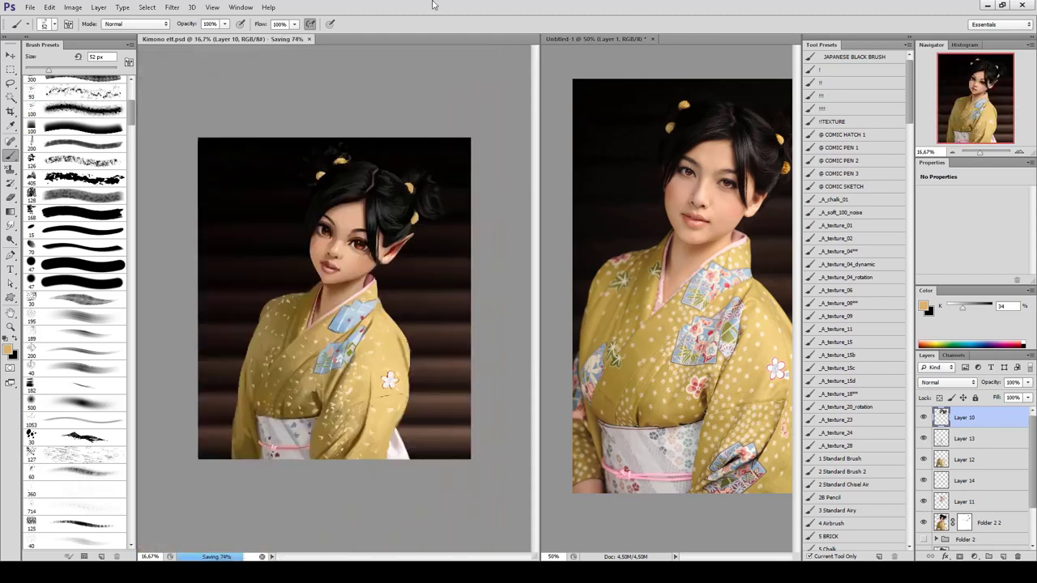
pyautogui.hotkey('ctrl', '+')
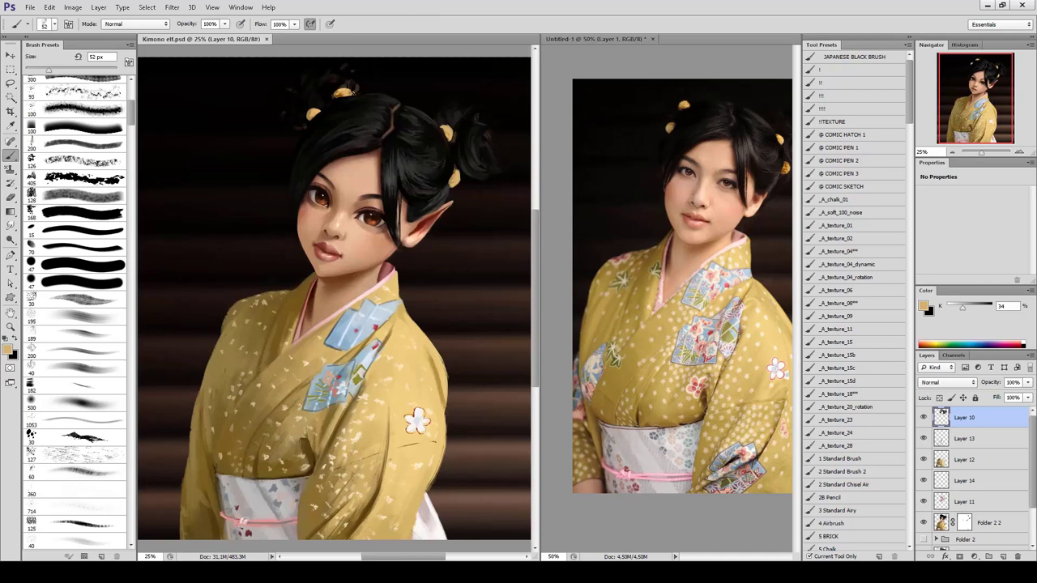
pyautogui.moveTo(732, 193); pyautogui.dragTo(701, 236)
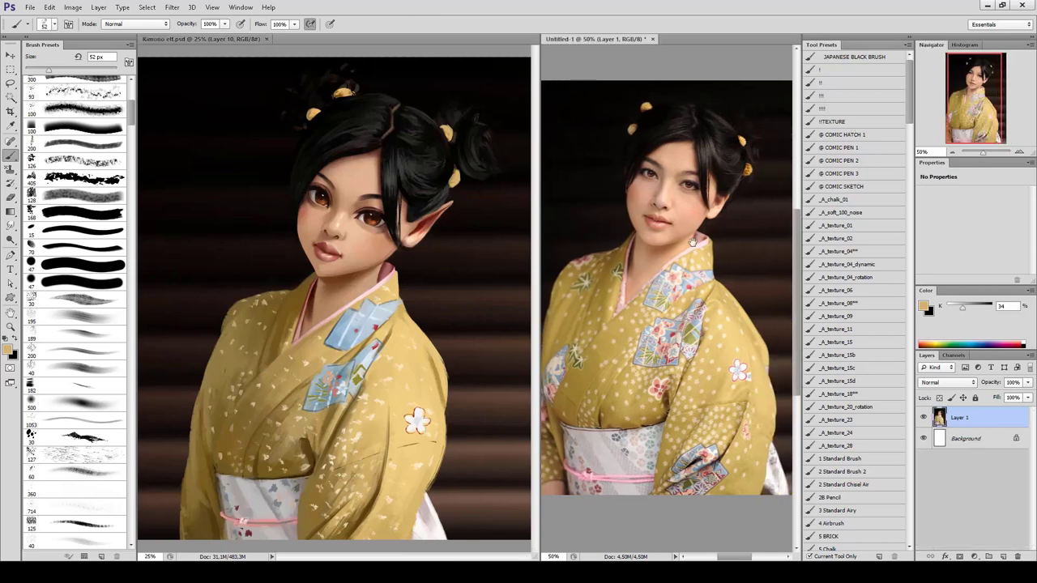
pyautogui.click(509, 104)
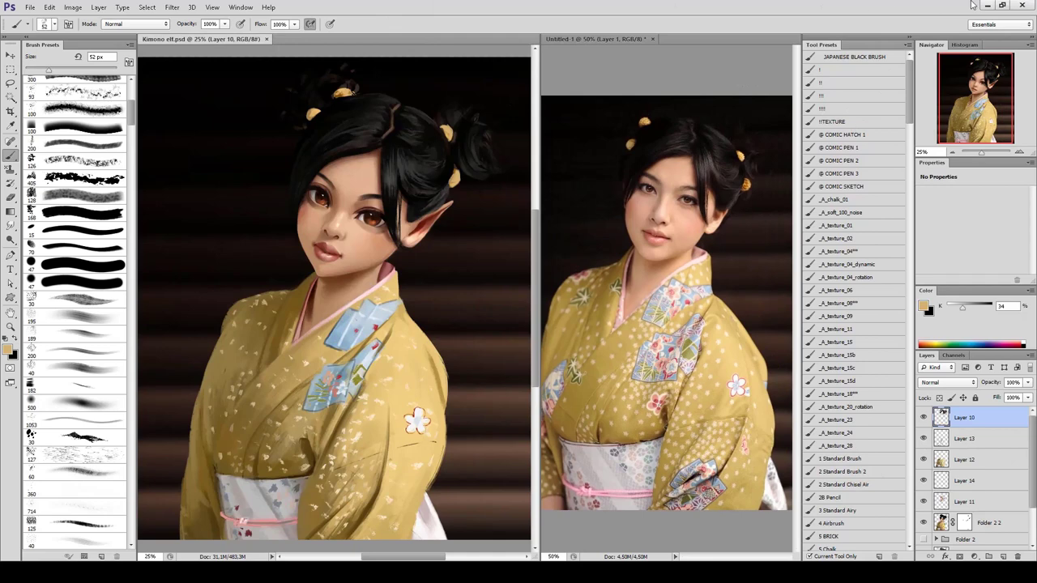
pyautogui.press('h')
pyautogui.press('h')
# Try a 33 px Dodge brush on Layer 13, then return to Layer 12 with the Brush.
pyautogui.click(990, 8)
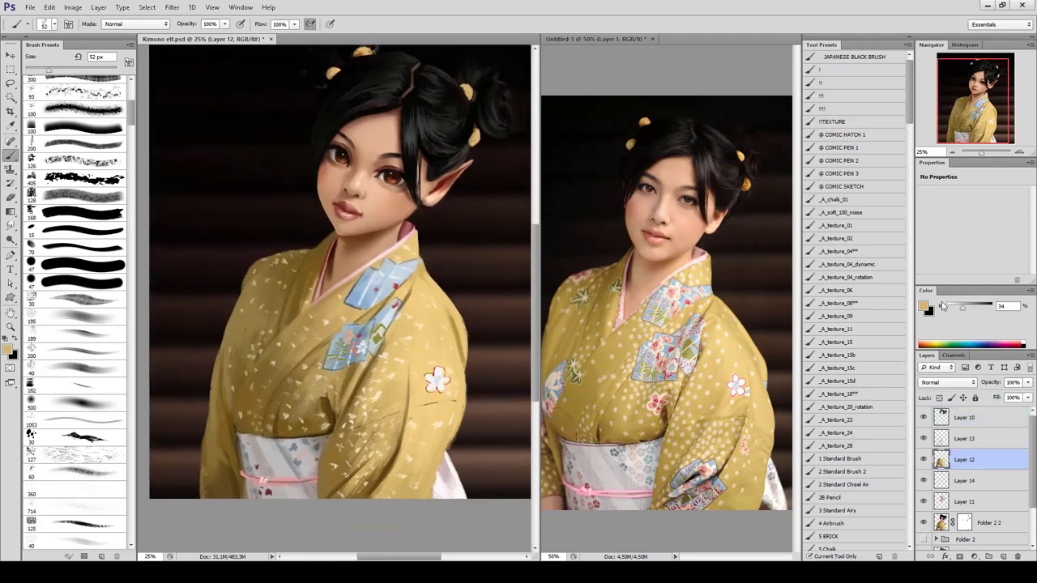
pyautogui.click(949, 443)
pyautogui.press('o')
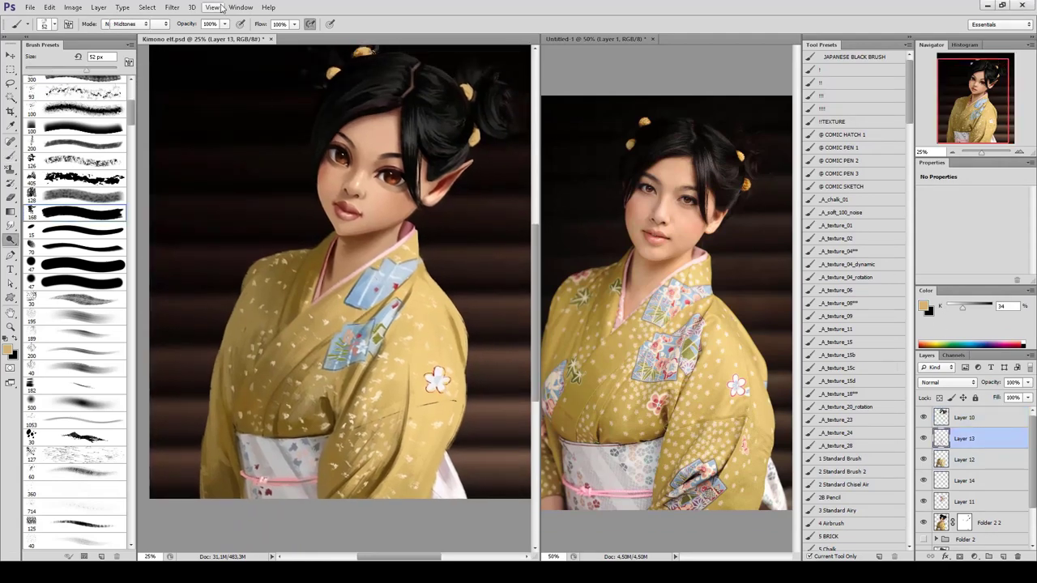
pyautogui.press('[')
pyautogui.press('[')
pyautogui.press('[')
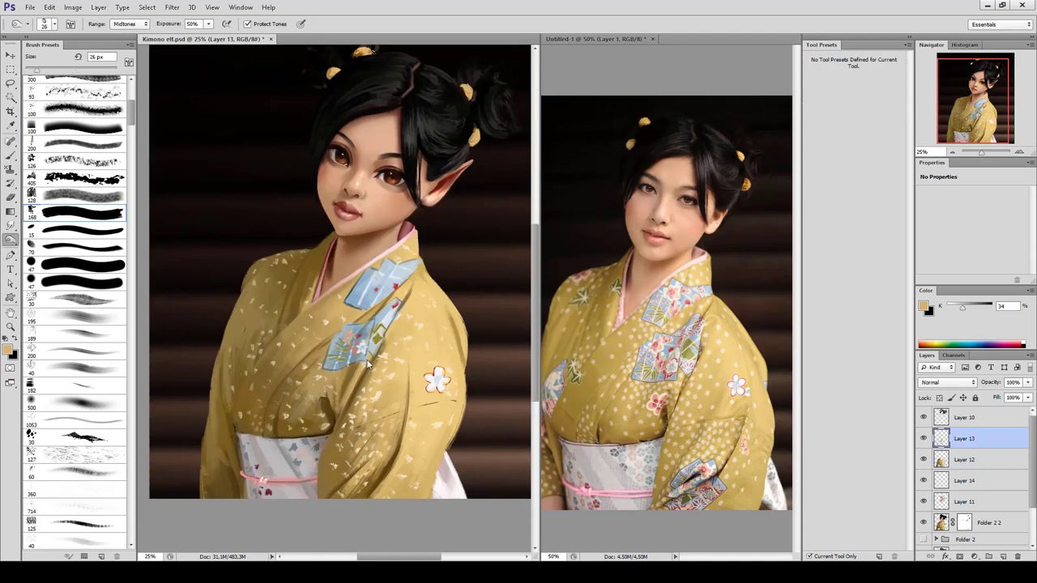
pyautogui.hotkey('alt', '[')
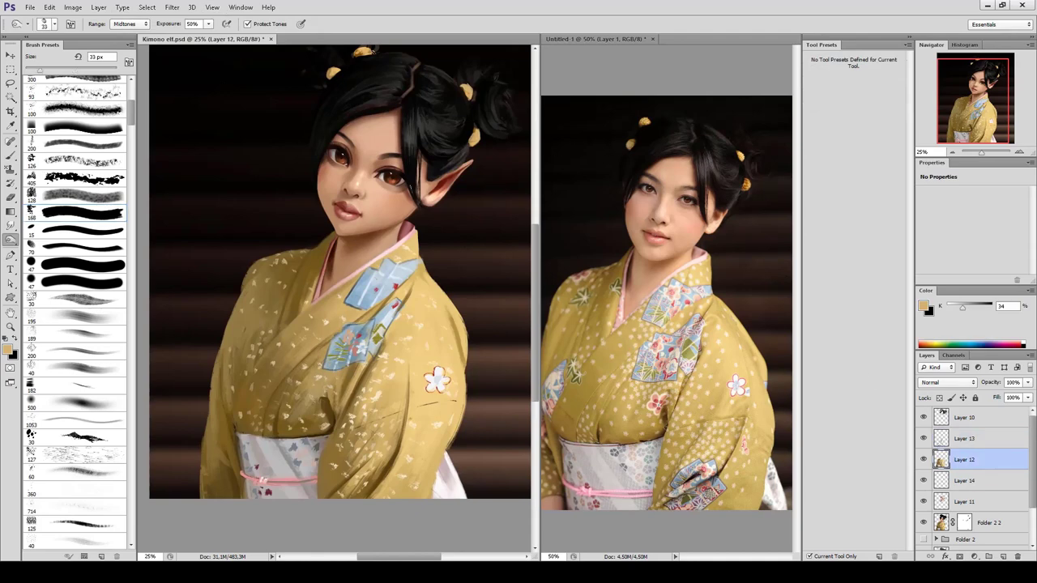
pyautogui.press('b')
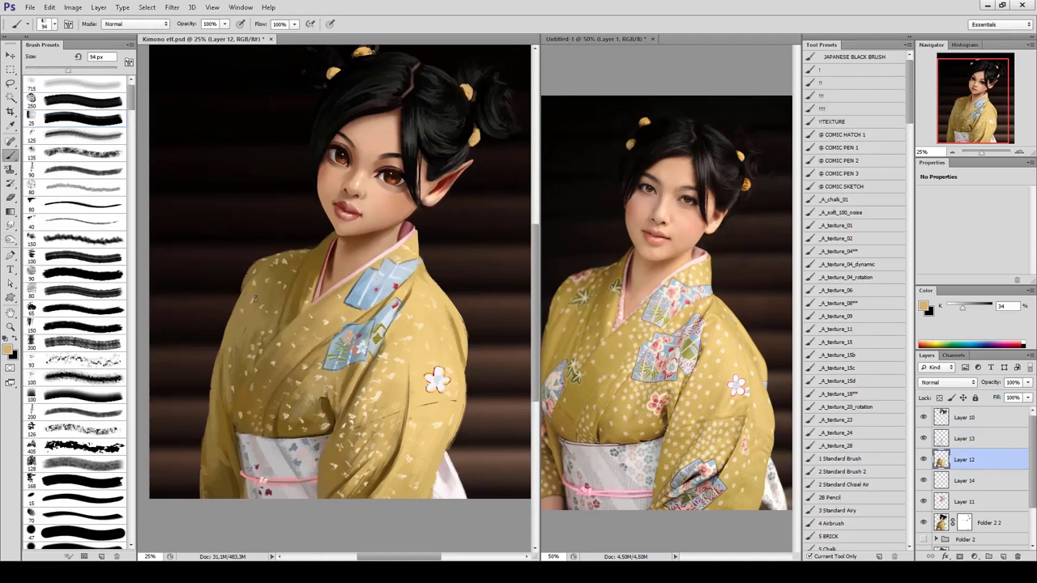
# Paint dark brown fold shadows along the left shoulder and near the flower.
pyautogui.keyDown('alt'); pyautogui.click(255, 299); pyautogui.keyUp('alt')
pyautogui.moveTo(252, 305); pyautogui.dragTo(246, 344)
pyautogui.keyDown('alt'); pyautogui.click(462, 335); pyautogui.keyUp('alt')
pyautogui.moveTo(455, 400); pyautogui.dragTo(419, 403)
pyautogui.press(']')
pyautogui.press(']')
pyautogui.press(']')
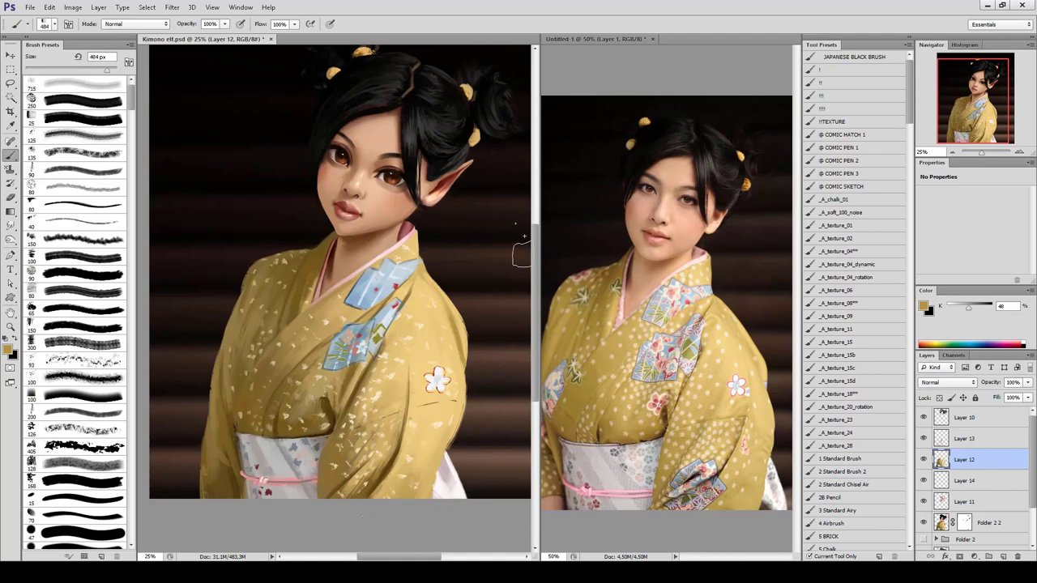
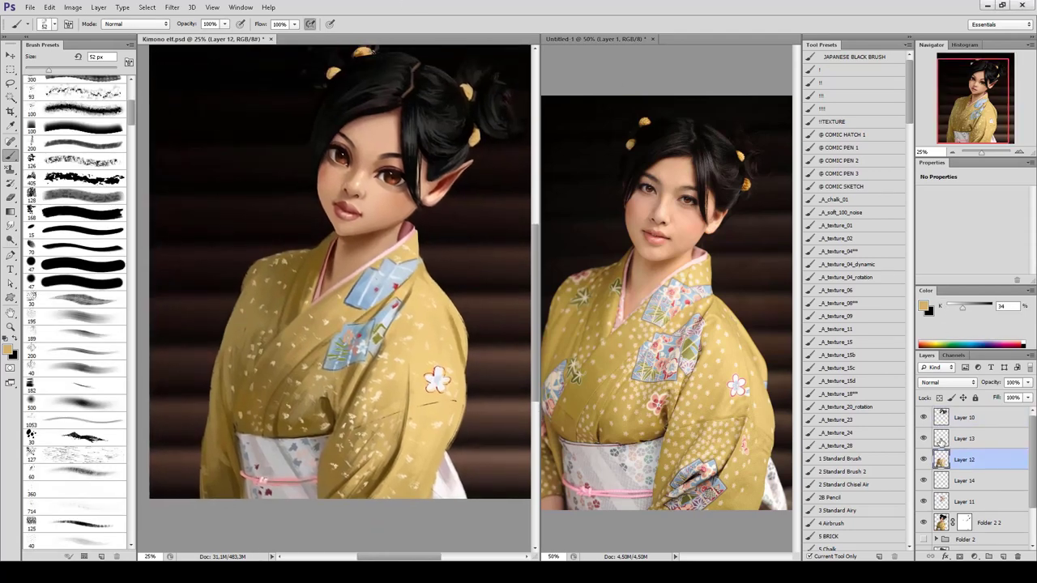
# Lighten the kimono midtones on Layer 13 using the Dodge tool at 33 px.
pyautogui.hotkey('alt', ']')
pyautogui.press('o')
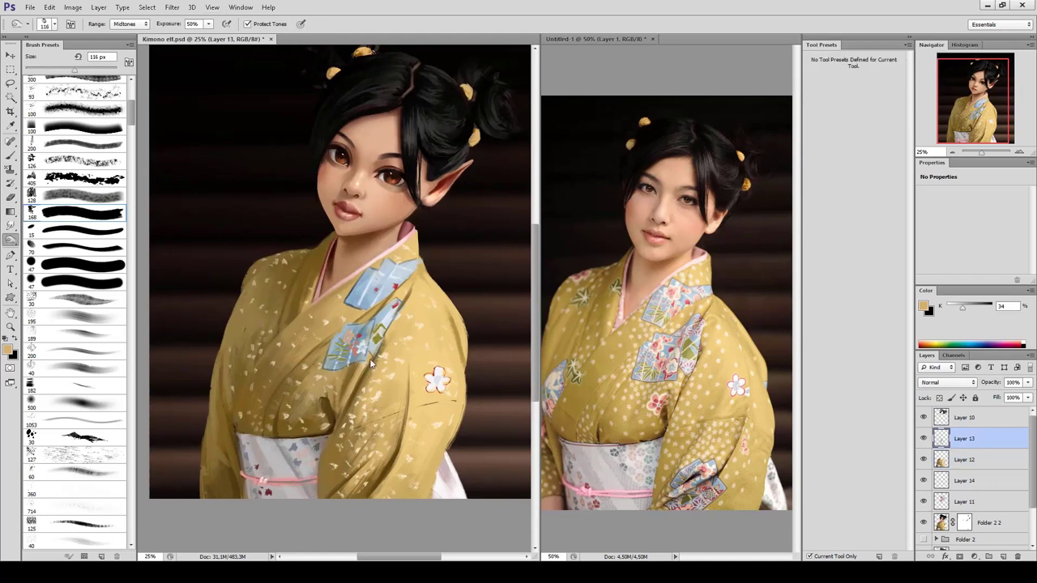
pyautogui.press('[')
pyautogui.press('[')
pyautogui.press('[')
# On Layer 12, paint the kimono folds with sampled brown and light tan at up to 277 px.
pyautogui.hotkey('alt', '[')
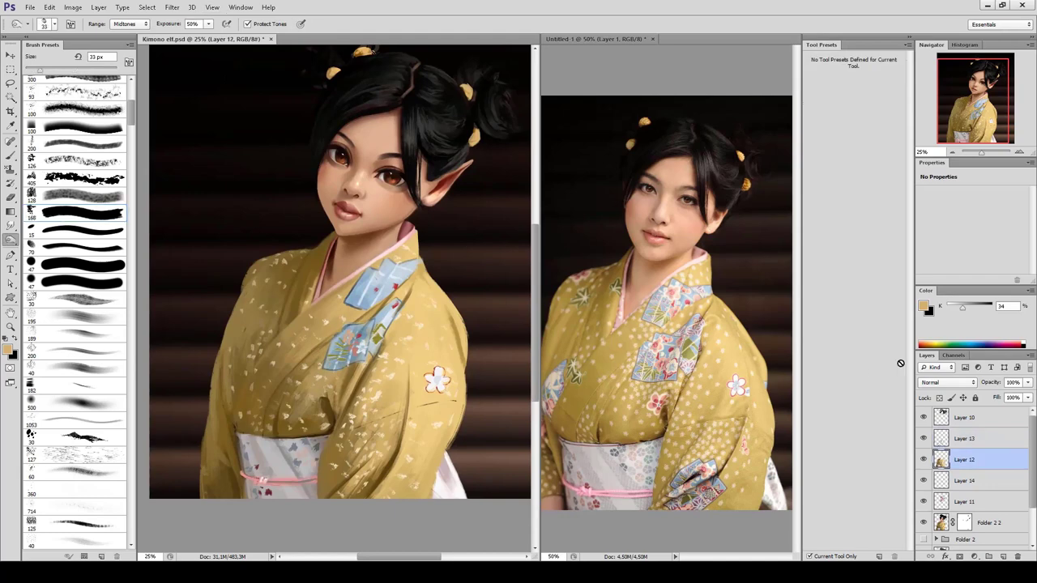
pyautogui.press('b')
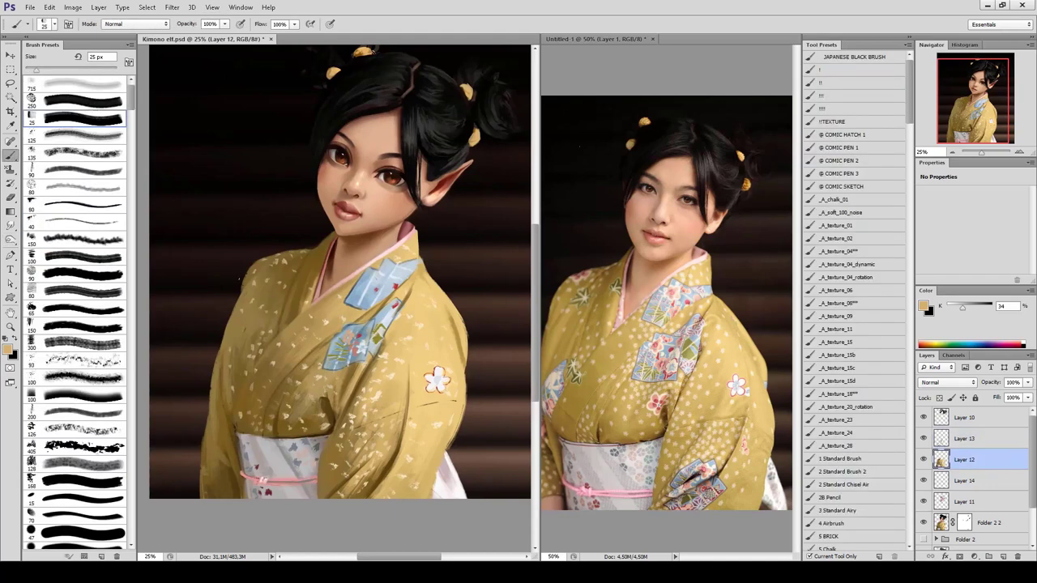
pyautogui.keyDown('alt'); pyautogui.click(245, 327); pyautogui.keyUp('alt')
pyautogui.press(']')
pyautogui.press(']')
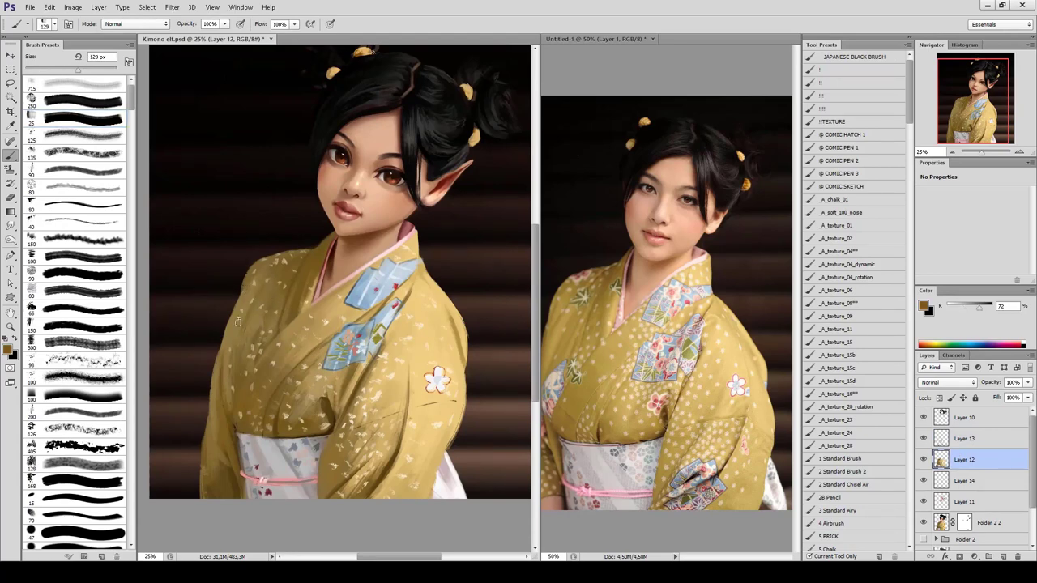
pyautogui.keyDown('alt'); pyautogui.click(461, 328); pyautogui.keyUp('alt')
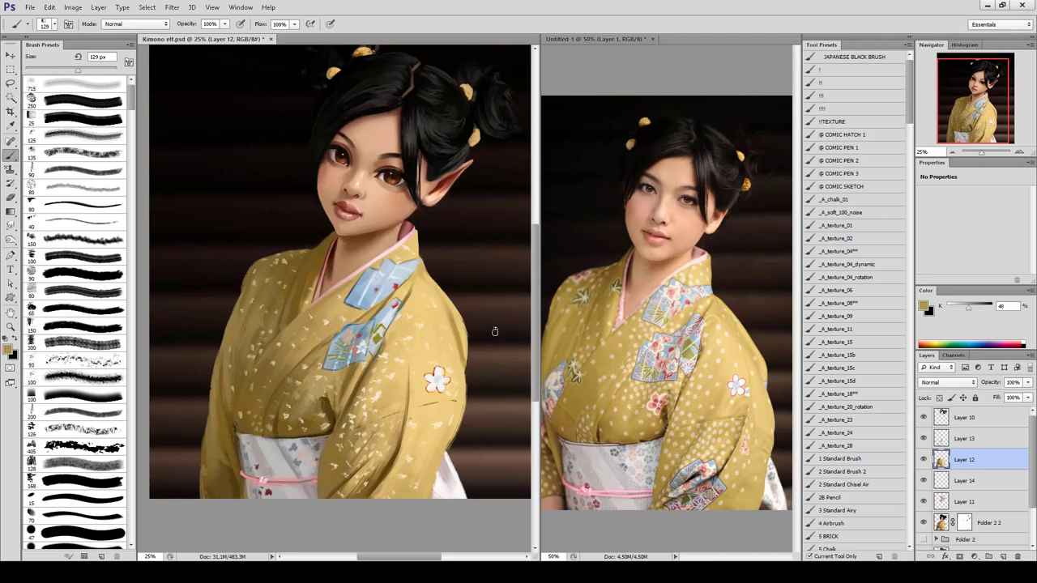
pyautogui.press(']')
pyautogui.press(']')
pyautogui.press(']')
pyautogui.press(']')
pyautogui.press(']')
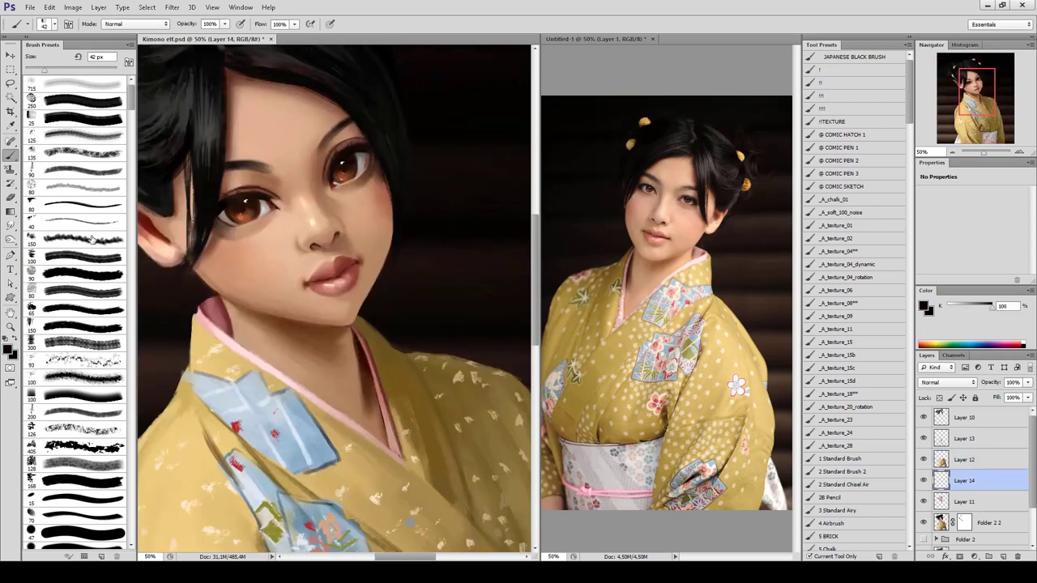
# Extend the eye's outer corner and lash line with a soft 30 px airbrush, sampling skin and near-black.
pyautogui.scroll(-5, 97, 243)
pyautogui.click(81, 435)
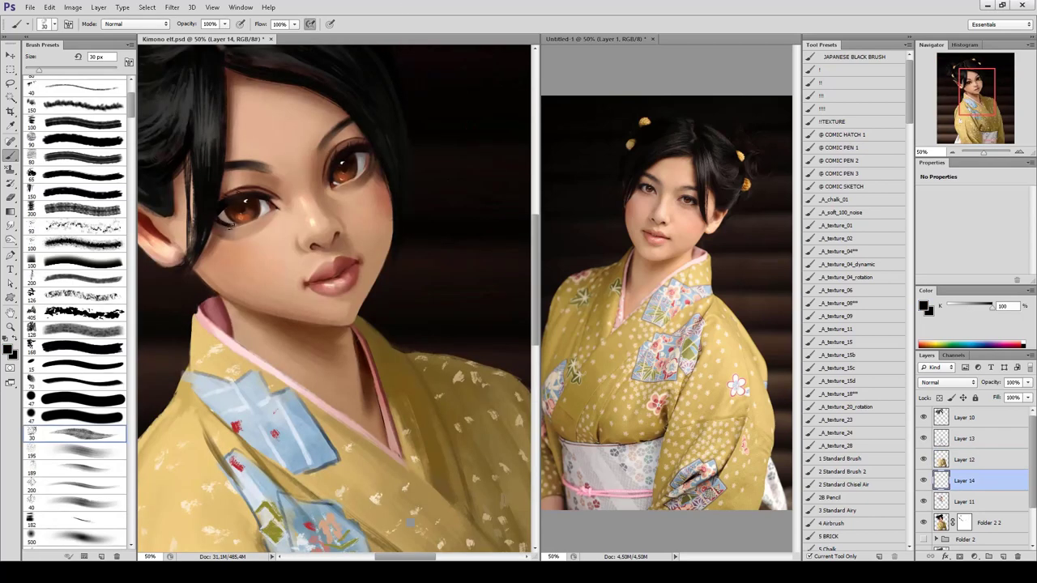
pyautogui.moveTo(215, 220); pyautogui.dragTo(231, 235)
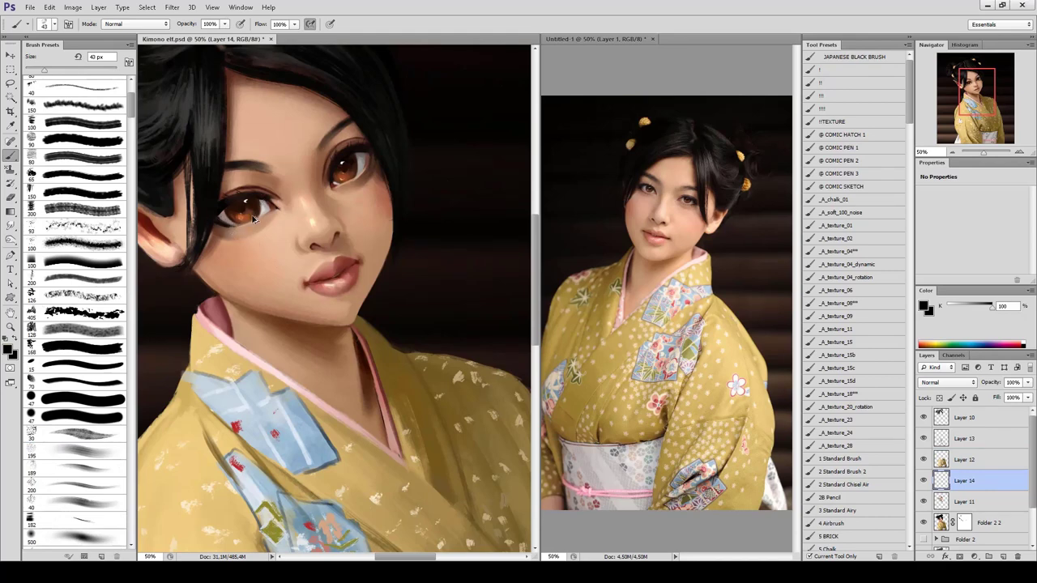
pyautogui.keyDown('alt'); pyautogui.click(223, 225); pyautogui.keyUp('alt')
pyautogui.keyDown('alt'); pyautogui.click(275, 209); pyautogui.keyUp('alt')
pyautogui.keyDown('alt'); pyautogui.click(227, 222); pyautogui.keyUp('alt')
# Check the face with the canvas mirrored, then refine skin near the right eye with a 20 px brush.
pyautogui.hotkey('ctrl', '-')
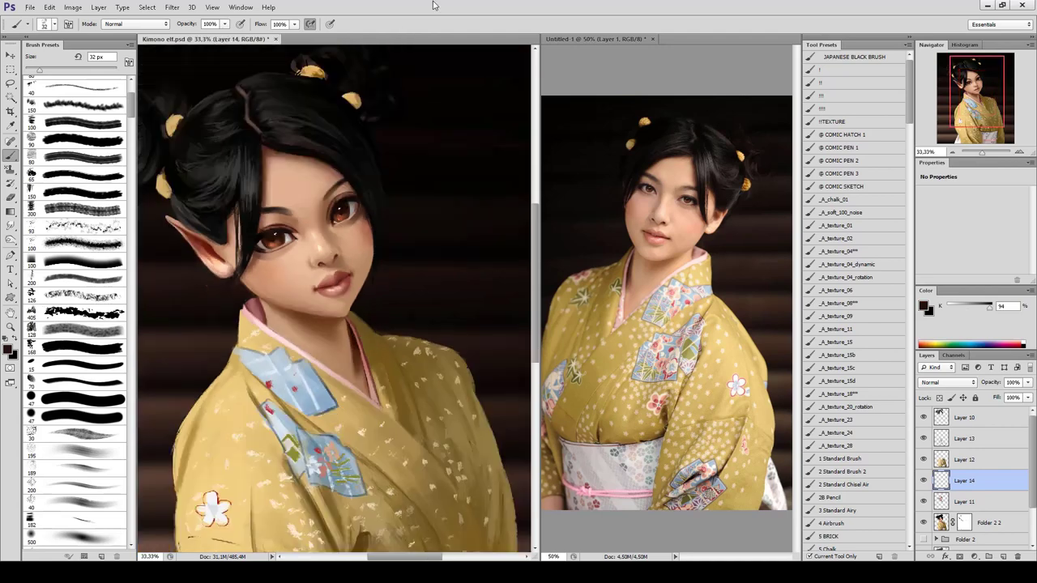
pyautogui.press('h')
pyautogui.hotkey('ctrl', '+')
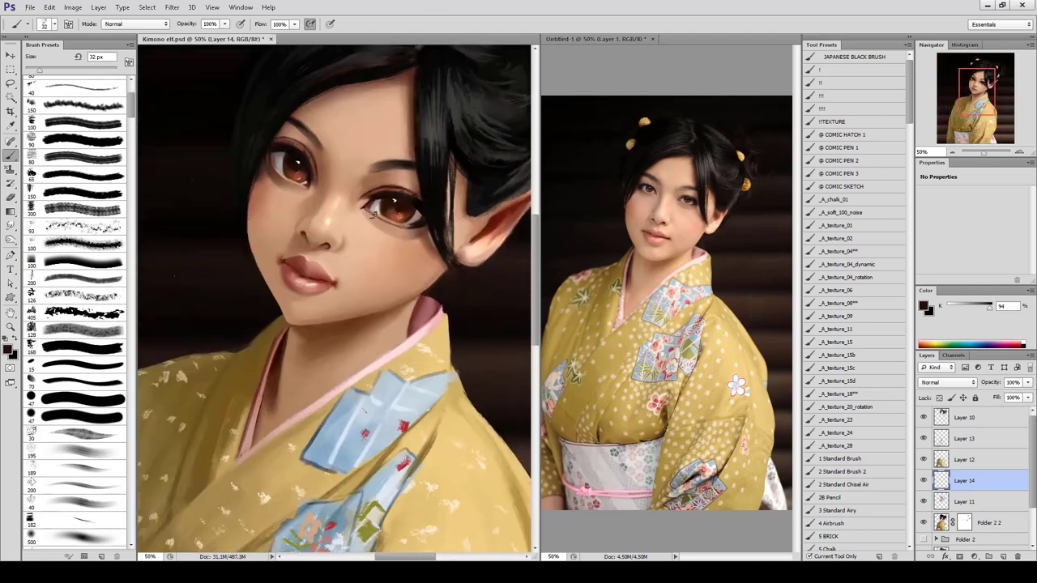
pyautogui.keyDown('alt'); pyautogui.click(374, 215); pyautogui.keyUp('alt')
pyautogui.press('[')
pyautogui.press('[')
pyautogui.press('[')
pyautogui.keyDown('alt'); pyautogui.click(373, 215); pyautogui.keyUp('alt')
pyautogui.press('h')
# Darken the lashes at 22 px with sampled brown and pure black, then set Soft Light blending.
pyautogui.keyDown('alt'); pyautogui.click(246, 217); pyautogui.keyUp('alt')
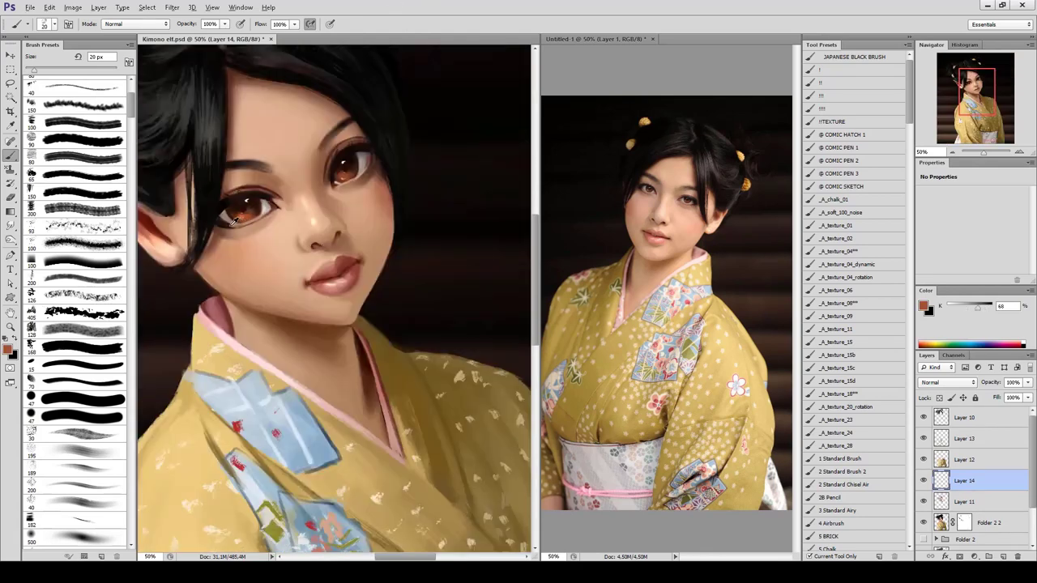
pyautogui.press(']')
pyautogui.keyDown('alt'); pyautogui.click(257, 254); pyautogui.keyUp('alt')
pyautogui.keyDown('alt'); pyautogui.click(224, 222); pyautogui.keyUp('alt')
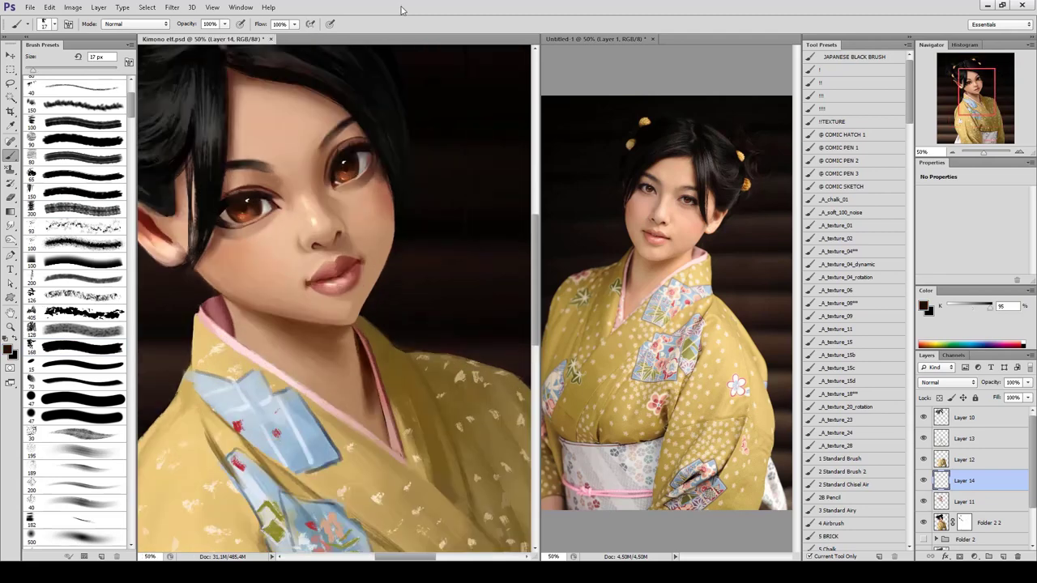
pyautogui.keyDown('alt'); pyautogui.click(219, 207); pyautogui.keyUp('alt')
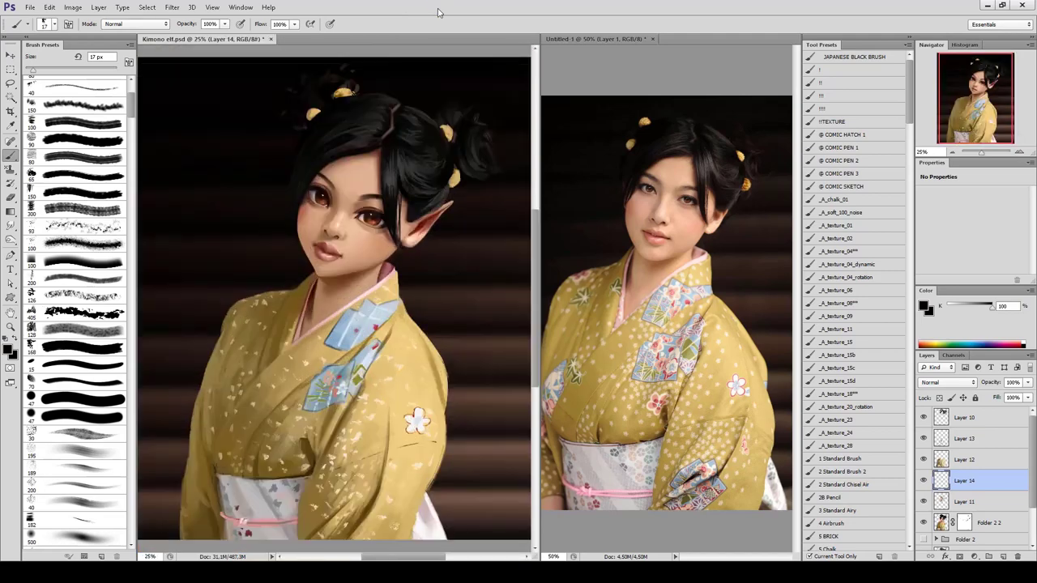
pyautogui.hotkey('ctrl', '+')
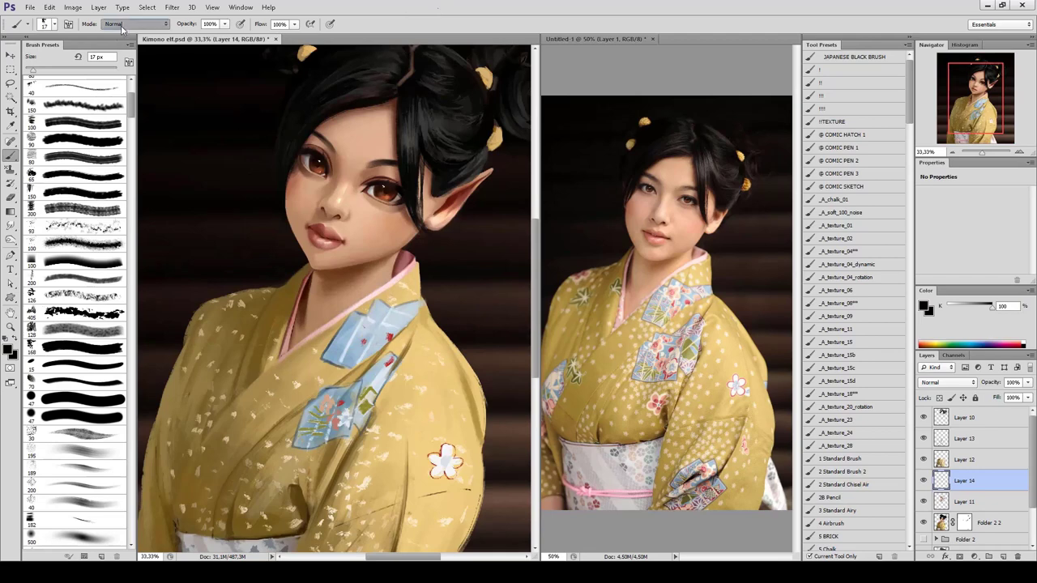
pyautogui.hotkey('shift', 'alt', 'f')
# Merge Layer 14 into Layer 11 and load a face-sampled brown on the 195 px soft brush.
pyautogui.hotkey('ctrl', 'e')
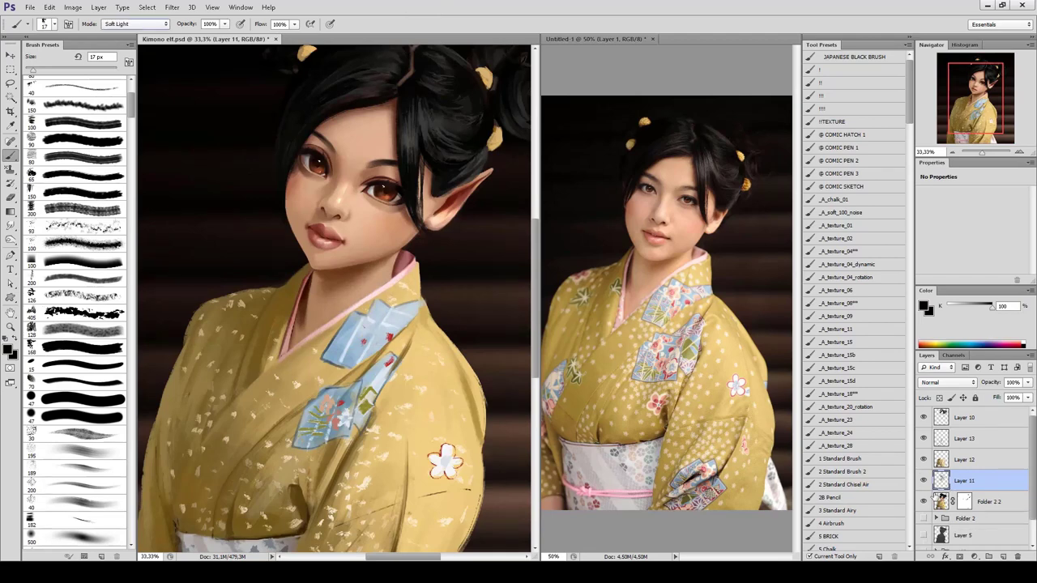
pyautogui.keyDown('alt'); pyautogui.click(386, 202); pyautogui.keyUp('alt')
pyautogui.click(8, 348)
pyautogui.click(325, 192)
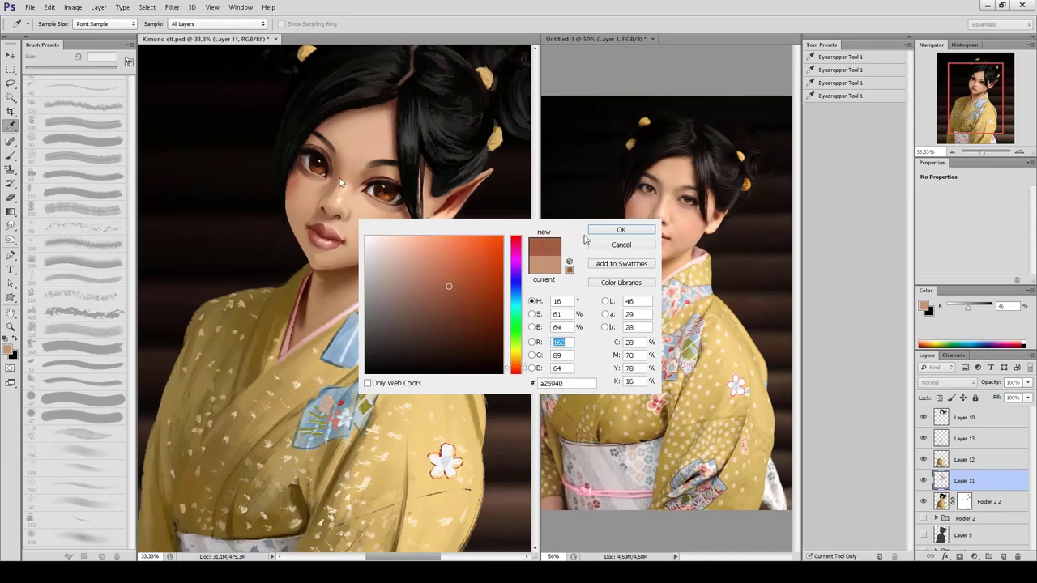
pyautogui.press('Return')
pyautogui.scroll(2, 132, 118)
pyautogui.scroll(-1, 131, 118)
pyautogui.click(77, 267)
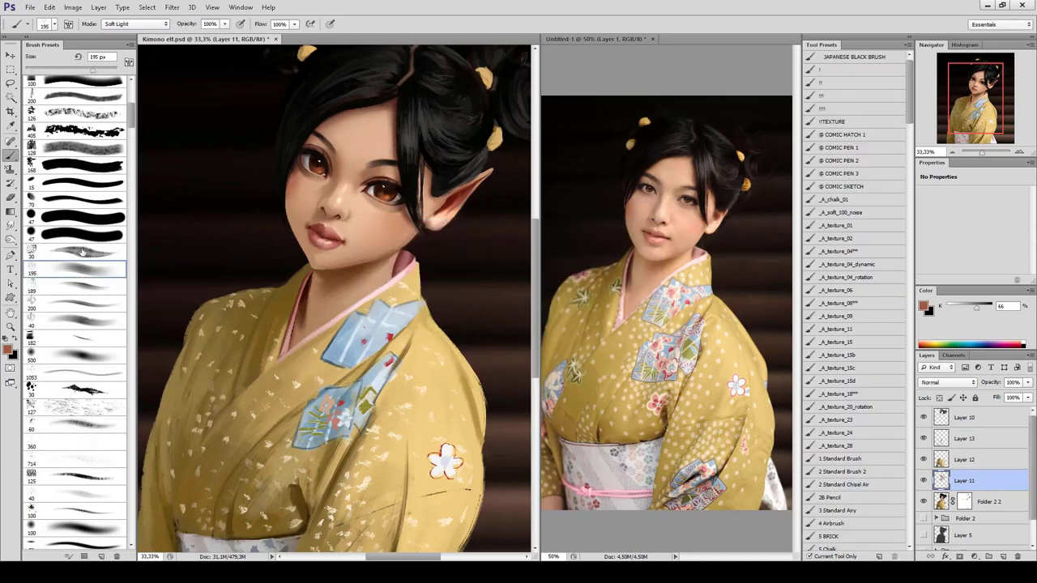
# Reduce the brush to 61 px and check the face mirrored and zoomed out.
pyautogui.hotkey('ctrl', 'shift', 'h')
pyautogui.hotkey('ctrl', '+')
pyautogui.press('[')
pyautogui.press('[')
pyautogui.press('[')
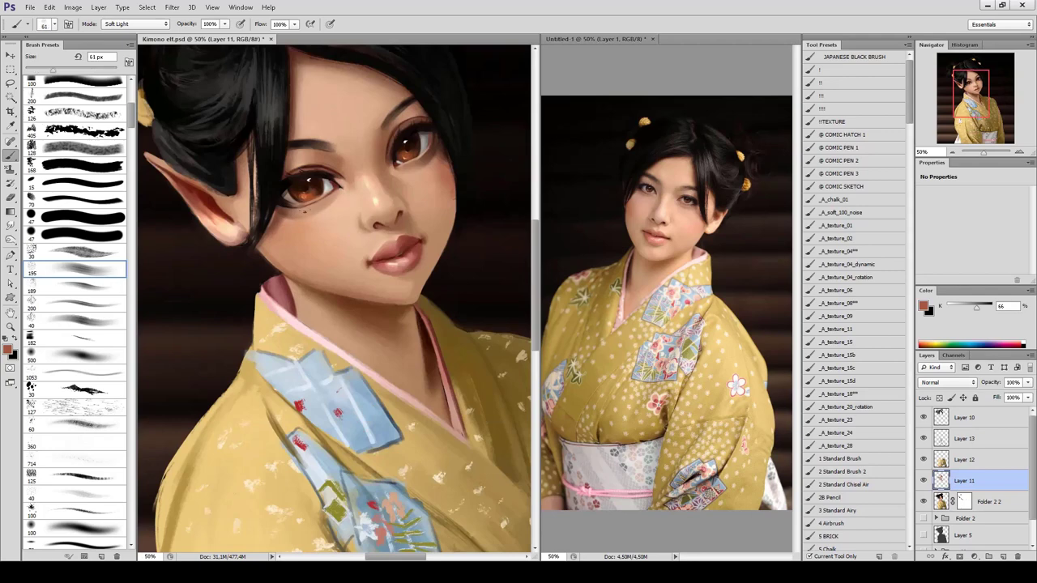
pyautogui.hotkey('ctrl', 'shift', 'h')
pyautogui.hotkey('ctrl', '-')
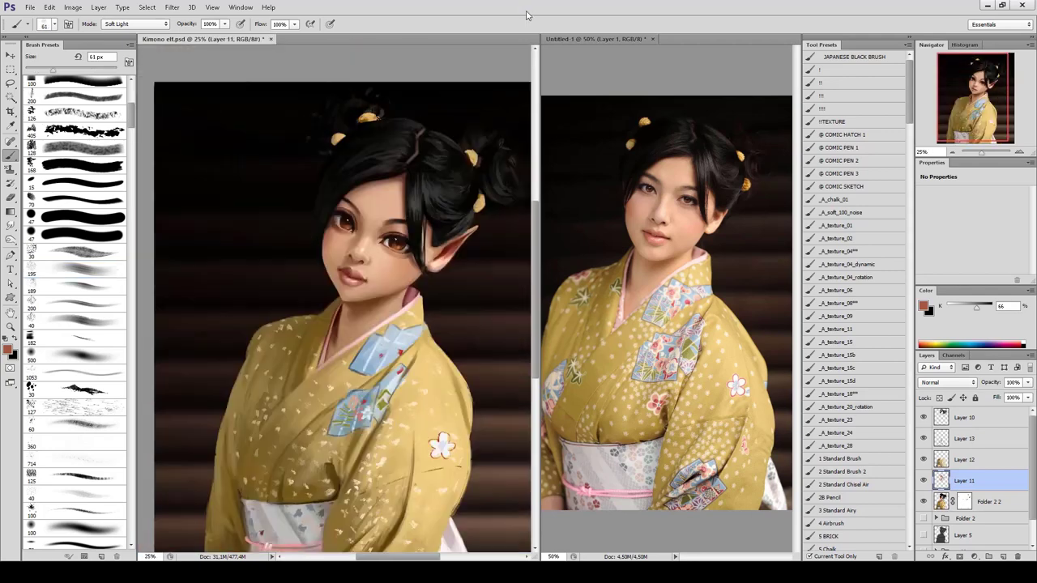
pyautogui.hotkey('ctrl', '+')
pyautogui.scroll(-10, 859, 243)
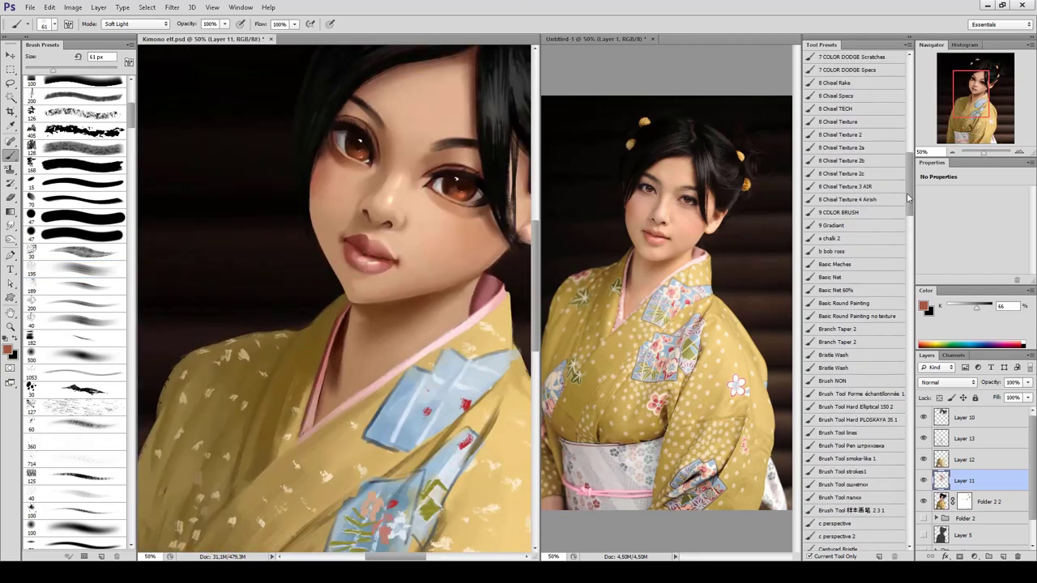
pyautogui.scroll(-10, 858, 243)
# Load the Captured Bristle preset and paint the face with sampled dark brown and light skin.
pyautogui.click(838, 182)
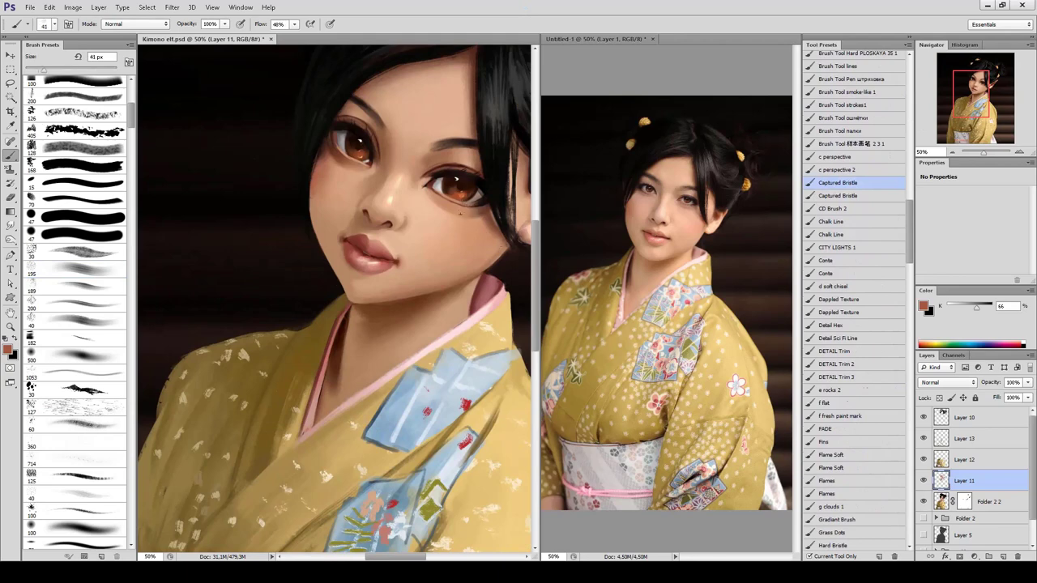
pyautogui.keyDown('alt'); pyautogui.click(460, 212); pyautogui.keyUp('alt')
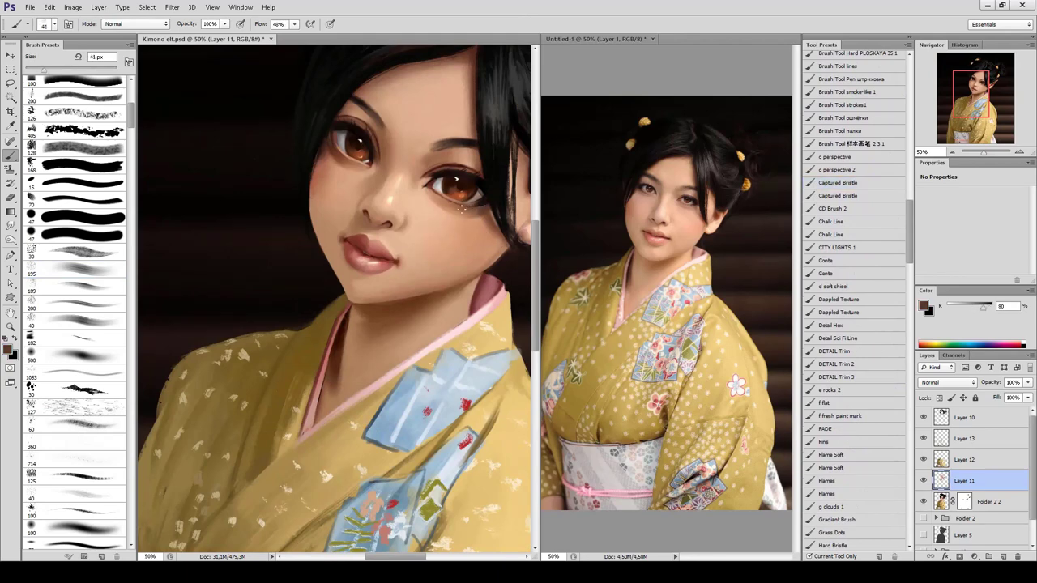
pyautogui.keyDown('alt'); pyautogui.click(462, 207); pyautogui.keyUp('alt')
pyautogui.hotkey('ctrl', '-')
pyautogui.hotkey('ctrl', '-')
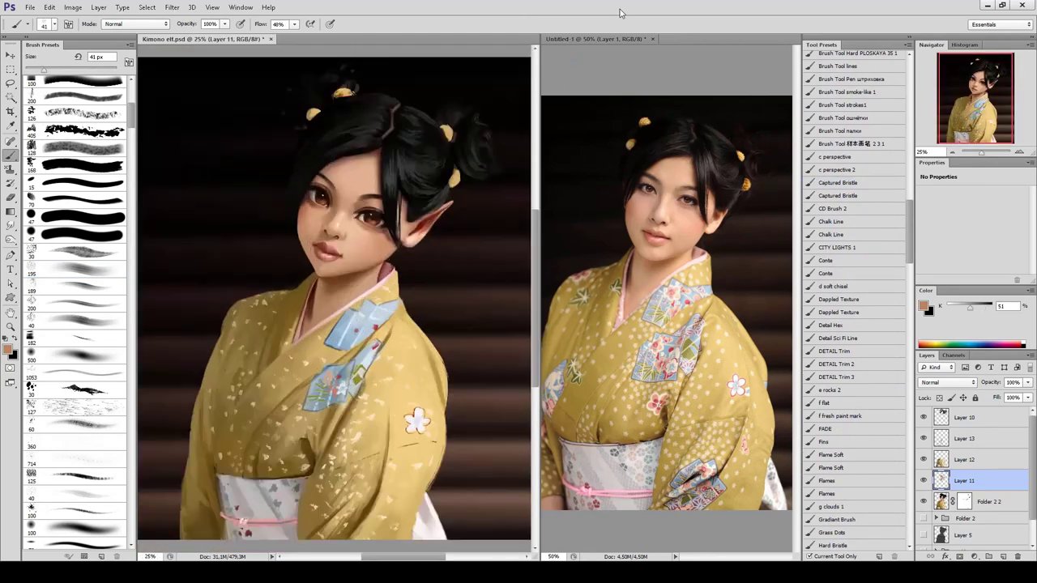
pyautogui.hotkey('ctrl', '+')
# Shade the face with a soft 30 px airbrush in lighter skin, greyish brown and near-black.
pyautogui.scroll(2, 283, 127)
pyautogui.click(81, 252)
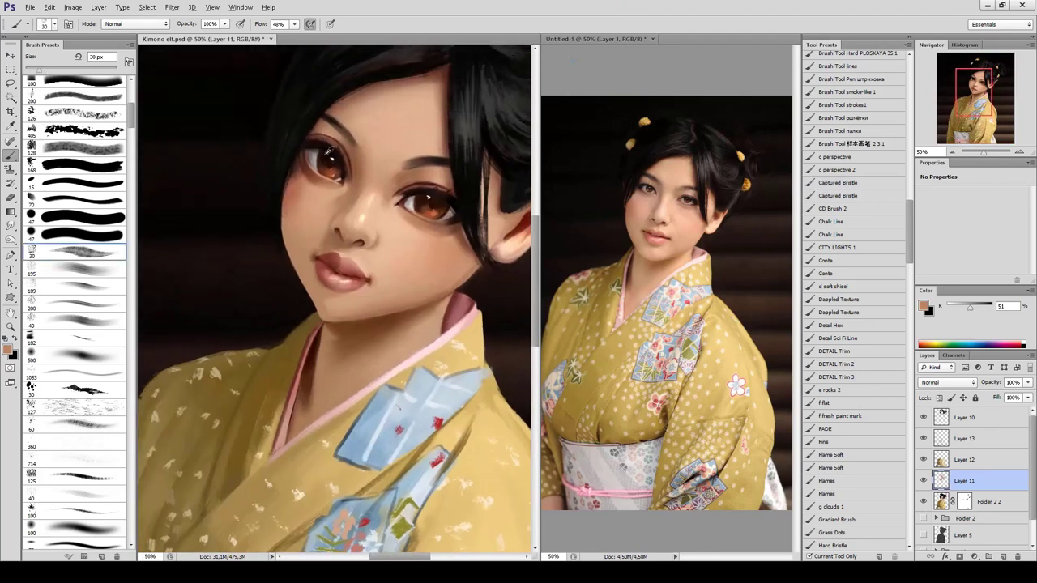
pyautogui.press('h')
pyautogui.keyDown('alt'); pyautogui.click(402, 155); pyautogui.keyUp('alt')
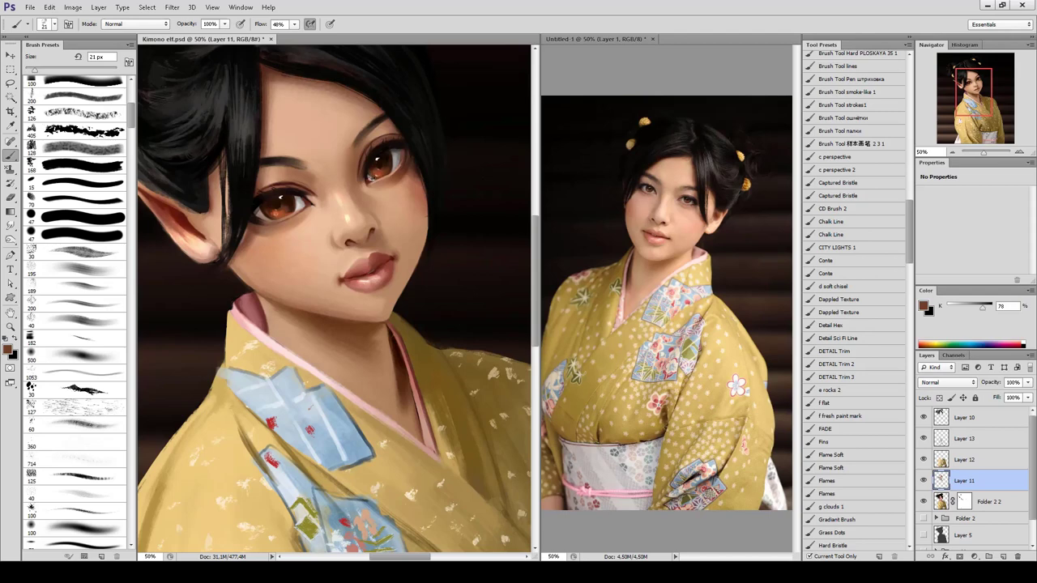
pyautogui.keyDown('alt'); pyautogui.click(371, 179); pyautogui.keyUp('alt')
pyautogui.press('x')
pyautogui.press('h')
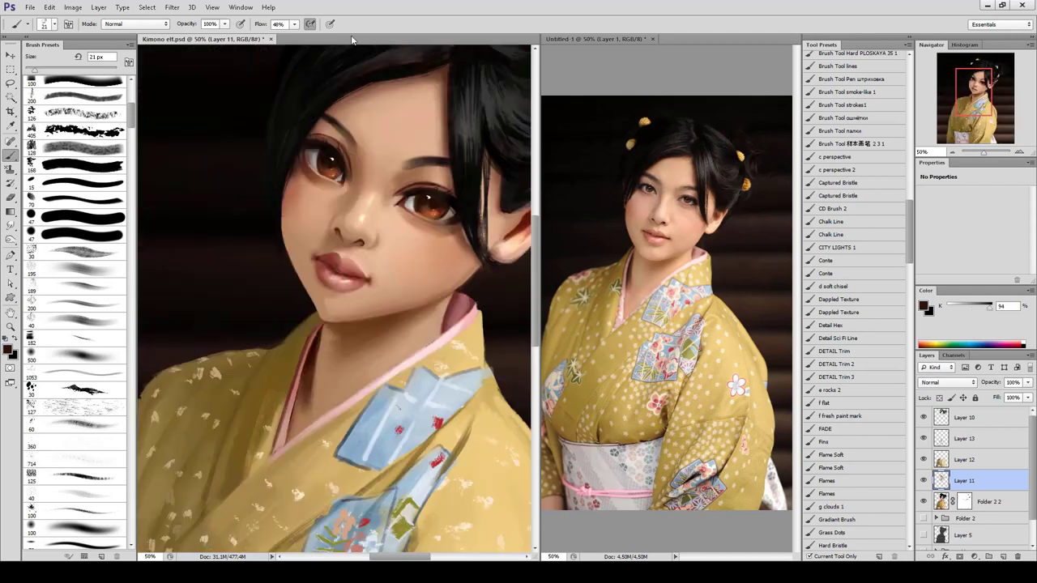
pyautogui.keyDown('alt'); pyautogui.click(315, 185); pyautogui.keyUp('alt')
# Paint the nose shadow in dark brown with a large brush at about 33.3% zoom.
pyautogui.hotkey('ctrl', '-')
pyautogui.hotkey('ctrl', '-')
pyautogui.hotkey('ctrl', '-')
pyautogui.hotkey('ctrl', '+')
pyautogui.hotkey('ctrl', '+')
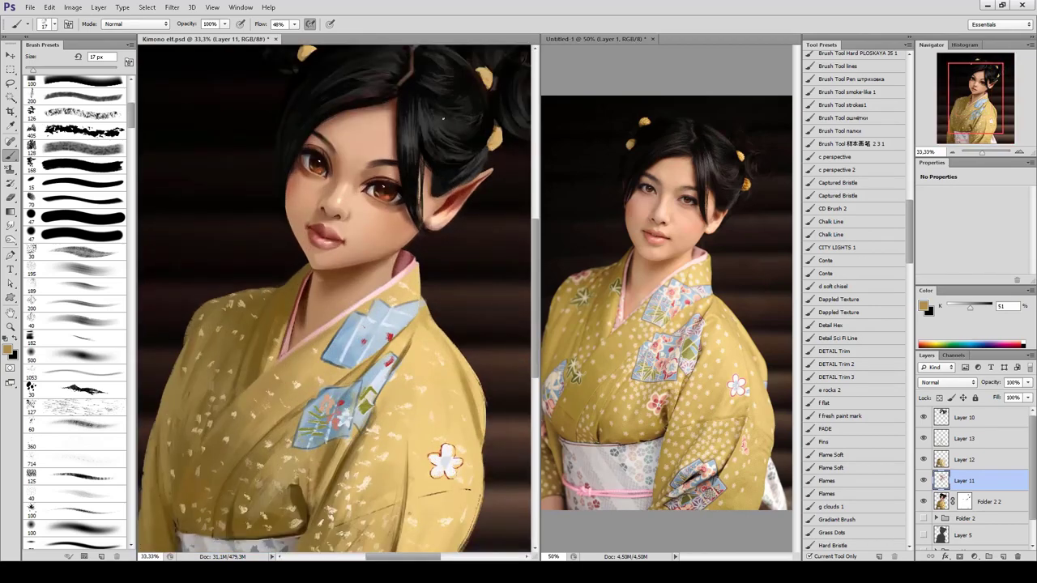
pyautogui.hotkey('ctrl', '-')
pyautogui.hotkey('ctrl', '-')
pyautogui.hotkey('ctrl', '+')
pyautogui.hotkey('ctrl', '+')
pyautogui.hotkey('ctrl', '+')
pyautogui.hotkey('shift', 'alt', 'm')
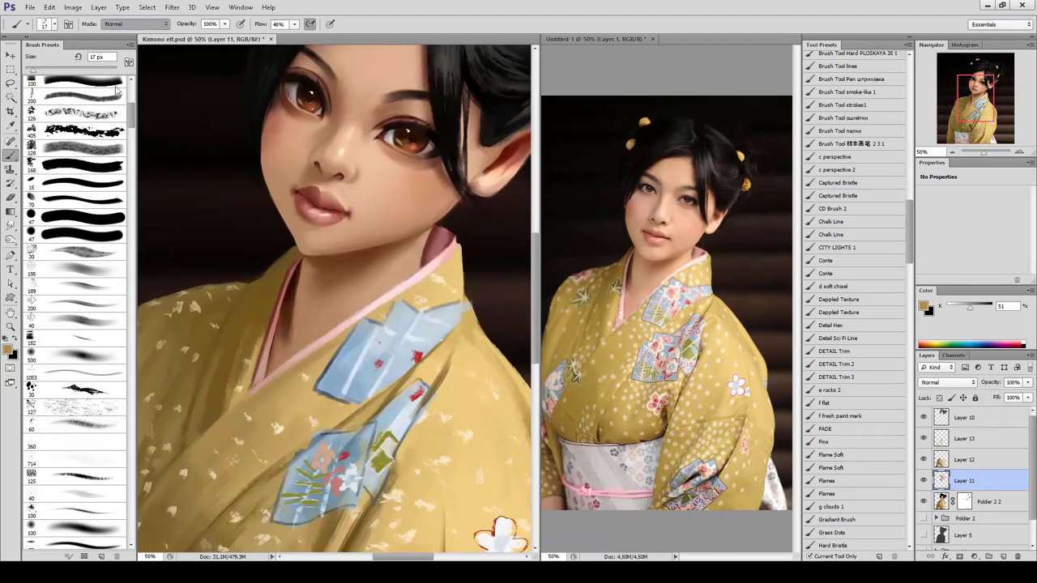
pyautogui.click(77, 354)
pyautogui.keyDown('alt'); pyautogui.click(328, 176); pyautogui.keyUp('alt')
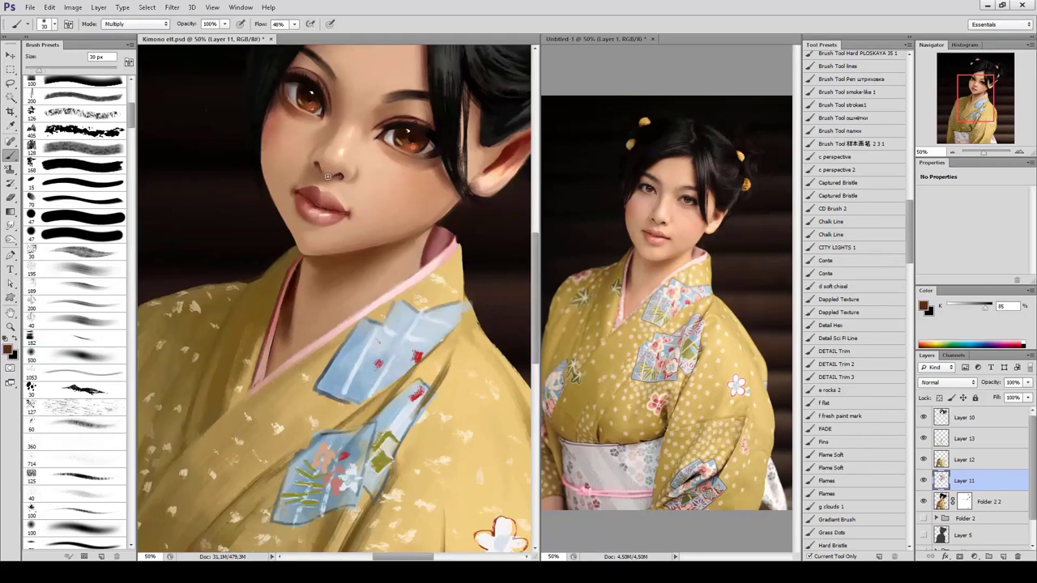
pyautogui.hotkey('ctrl', '-')
pyautogui.hotkey('ctrl', '-')
pyautogui.hotkey('ctrl', '-')
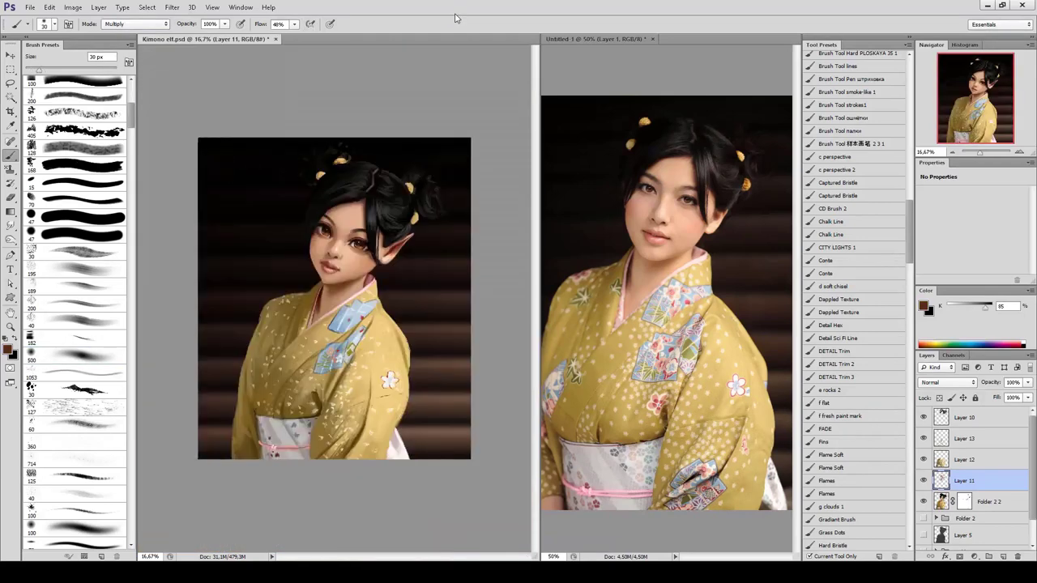
pyautogui.hotkey('ctrl', '+')
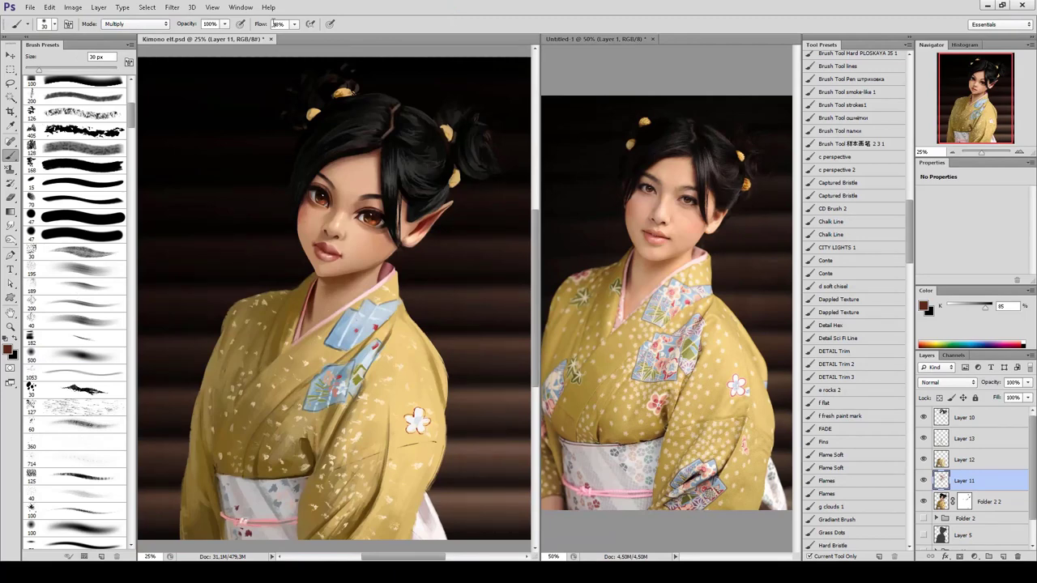
# Dab light skin colour onto the ear with a normal-mode bristle brush.
pyautogui.click(848, 183)
pyautogui.hotkey('ctrl', '+')
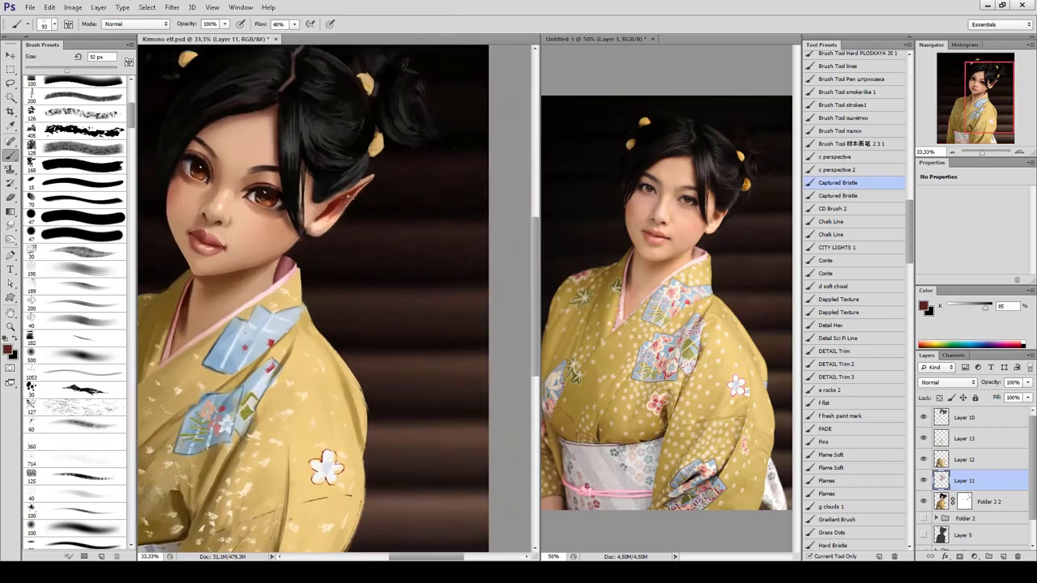
pyautogui.keyDown('alt'); pyautogui.click(345, 197); pyautogui.keyUp('alt')
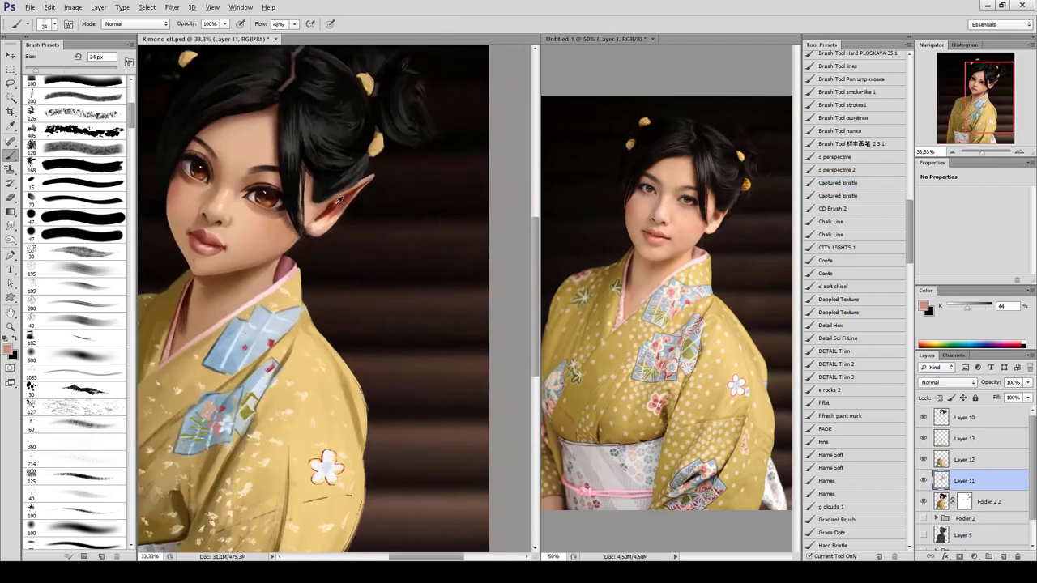
pyautogui.keyDown('alt'); pyautogui.click(344, 198); pyautogui.keyUp('alt')
pyautogui.hotkey('ctrl', '-')
pyautogui.hotkey('ctrl', '-')
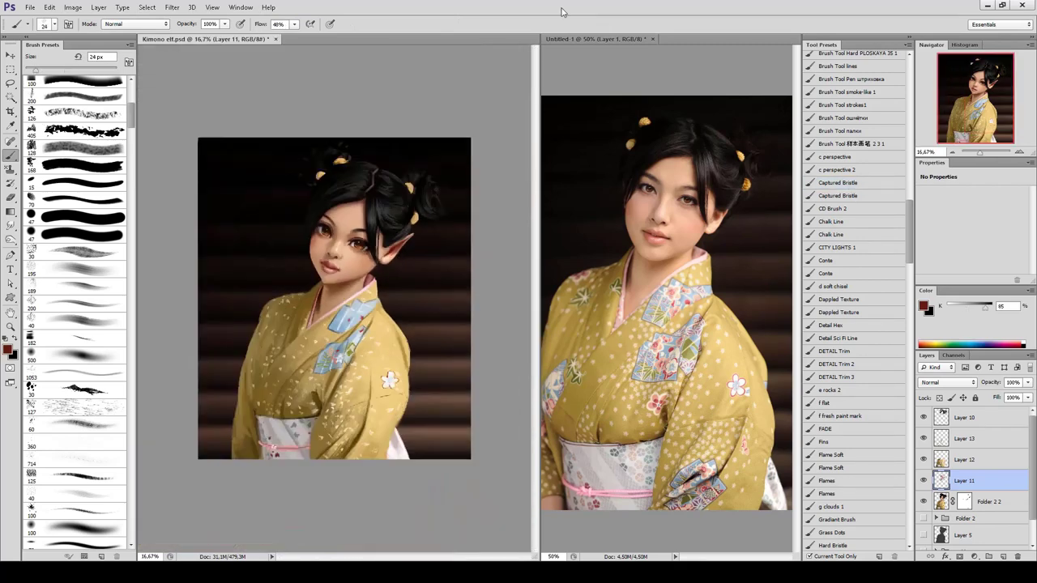
# Add a black-filled Saturation layer to check values in greyscale, then hide it.
pyautogui.hotkey('ctrl', 'shift', 'alt', 'n')
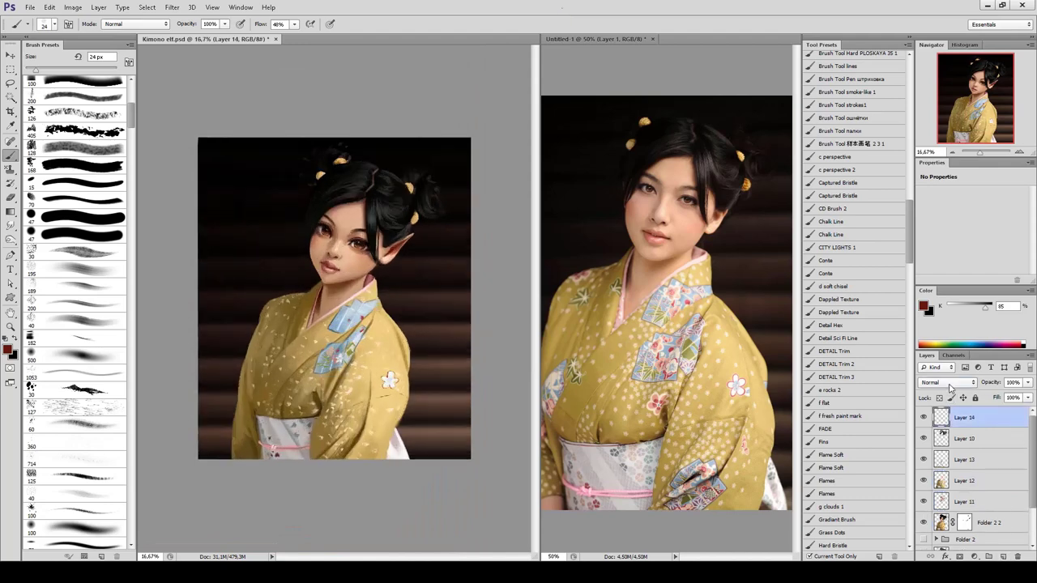
pyautogui.click(948, 382)
pyautogui.click(6, 341)
pyautogui.hotkey('alt', 'BackSpace')
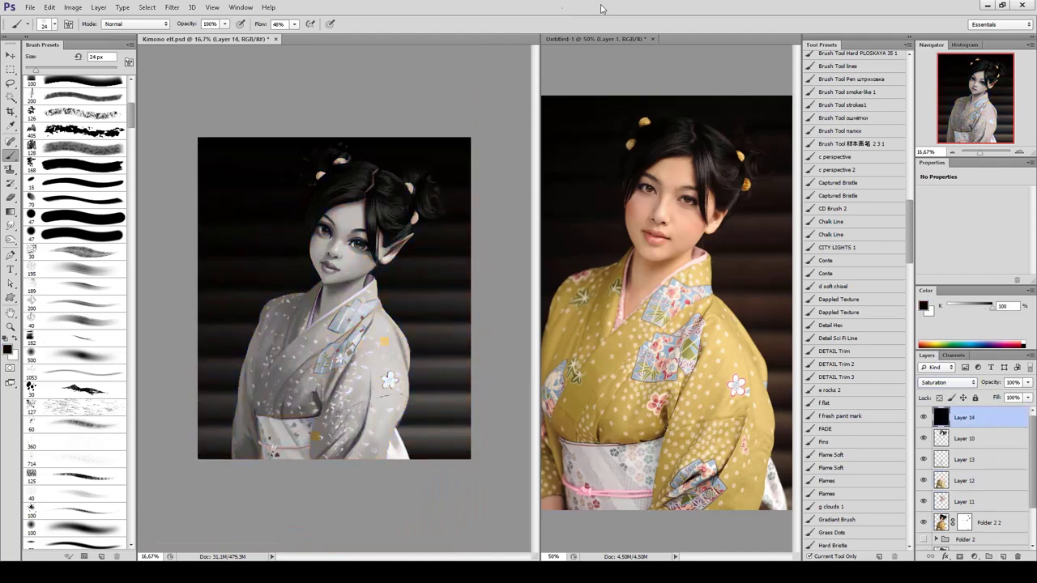
pyautogui.click(923, 418)
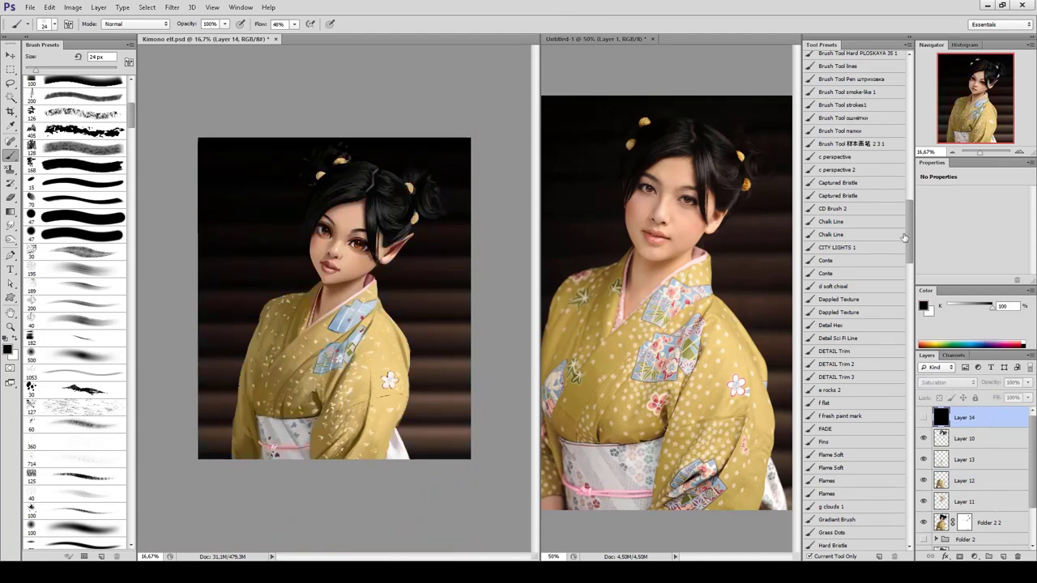
pyautogui.hotkey('ctrl', '0')
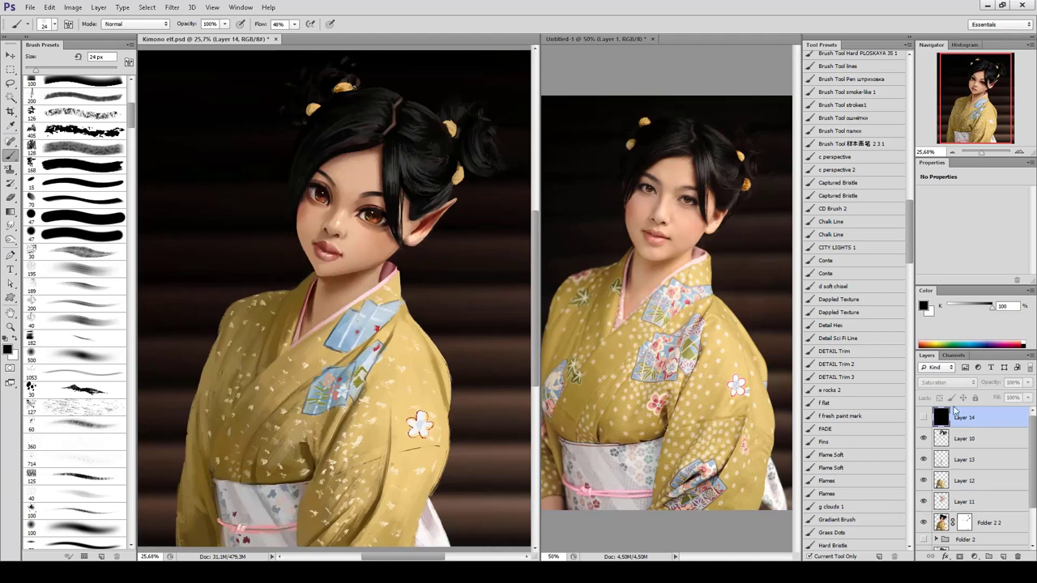
# On Layer 10, choose a Color Dodge brush and sample dark grey from the hair.
pyautogui.click(965, 438)
pyautogui.scroll(5, 89, 274)
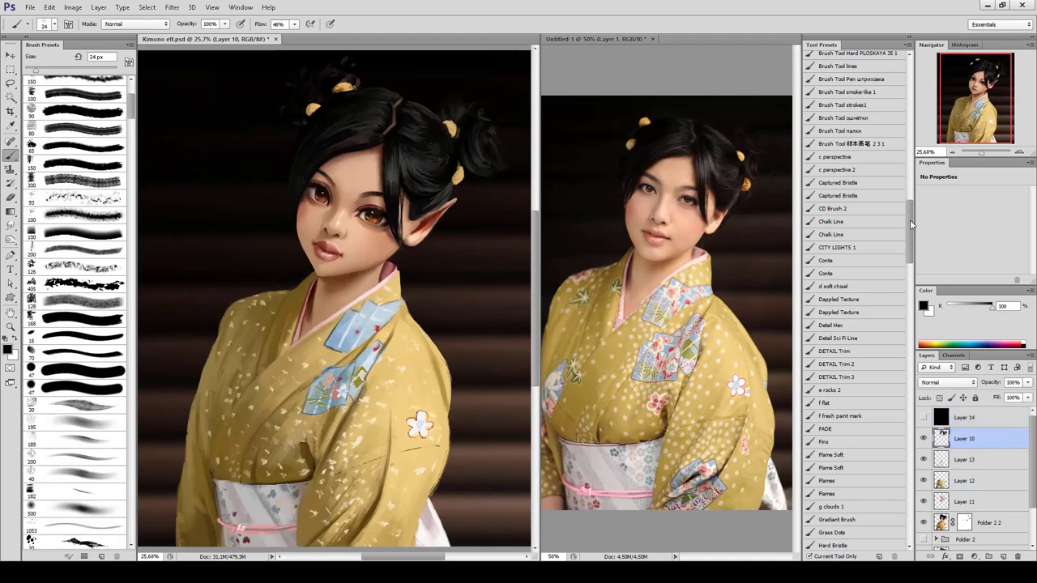
pyautogui.moveTo(913, 226); pyautogui.dragTo(913, 154)
pyautogui.click(859, 220)
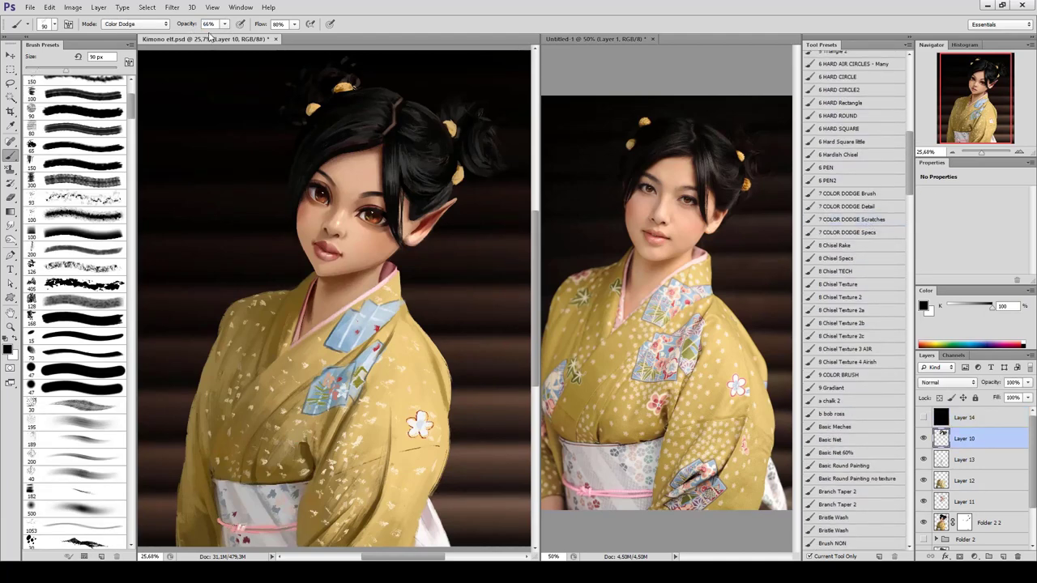
pyautogui.write('78')
pyautogui.keyDown('alt'); pyautogui.click(378, 122); pyautogui.keyUp('alt')
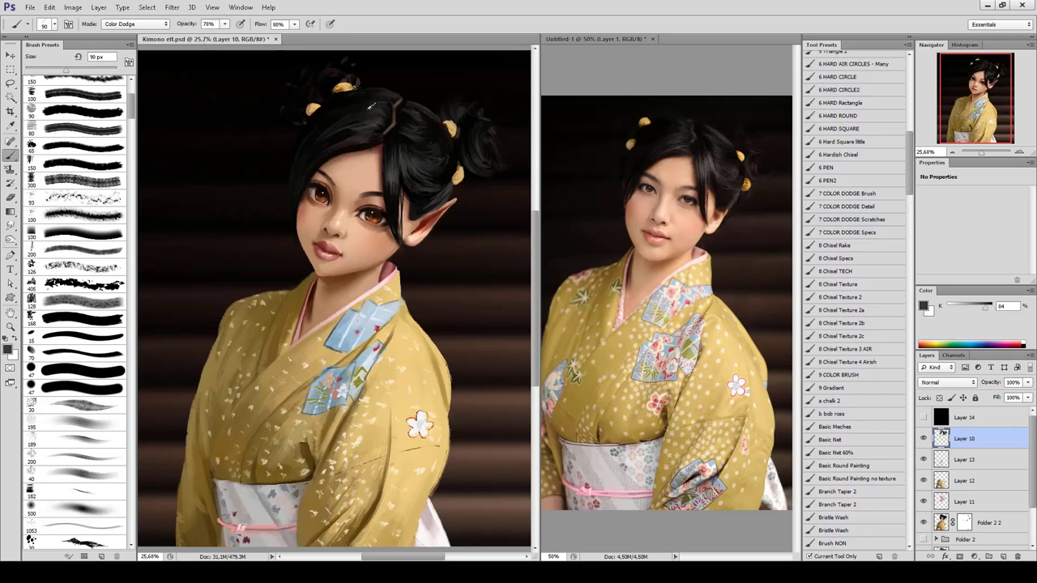
# Try several brush tips and settle on a speckled tip for hair sparkles.
pyautogui.scroll(2, 373, 118)
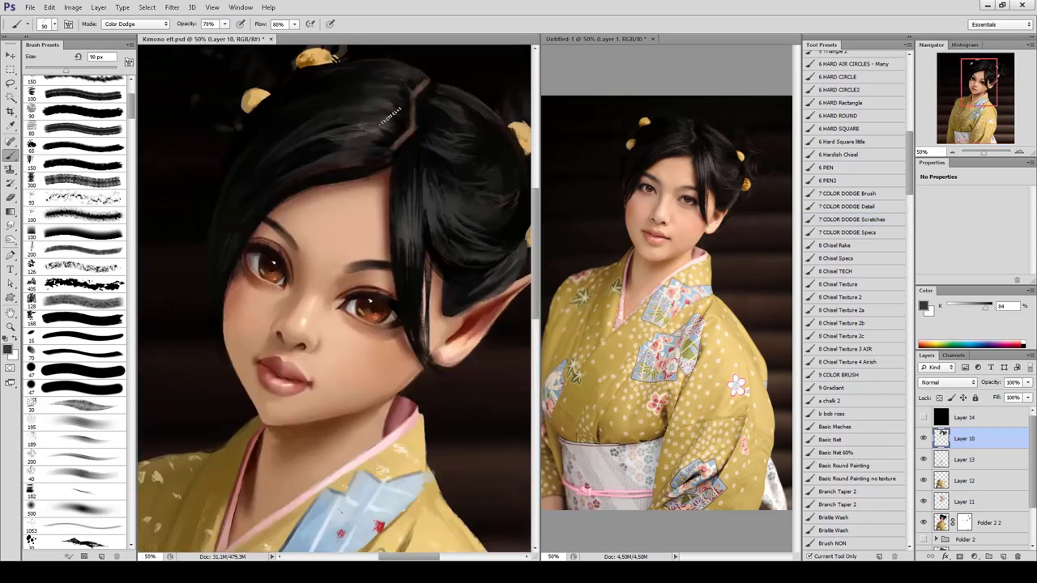
pyautogui.scroll(-2, 495, 225)
pyautogui.scroll(1, 496, 225)
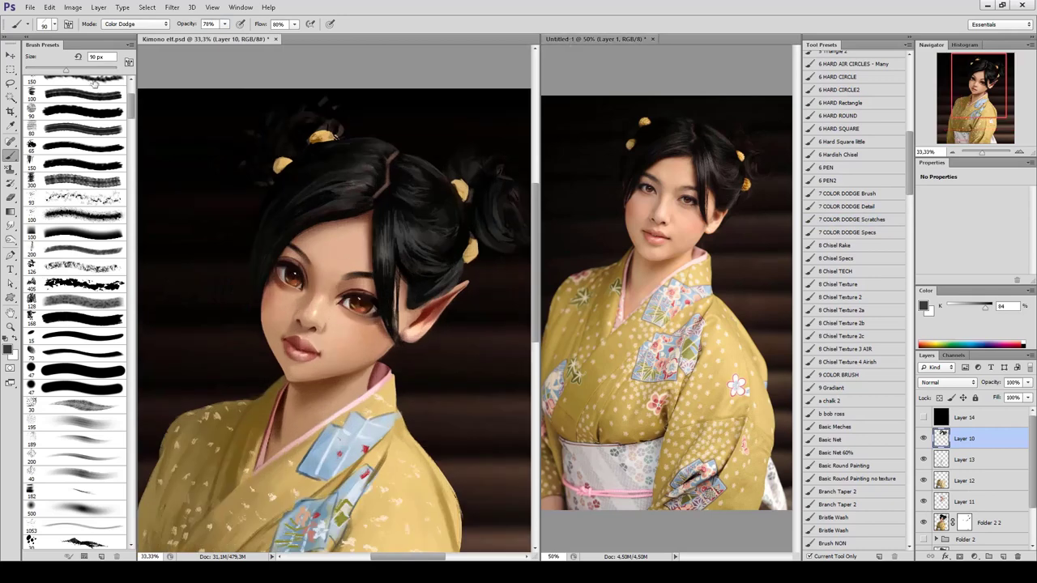
pyautogui.click(871, 128)
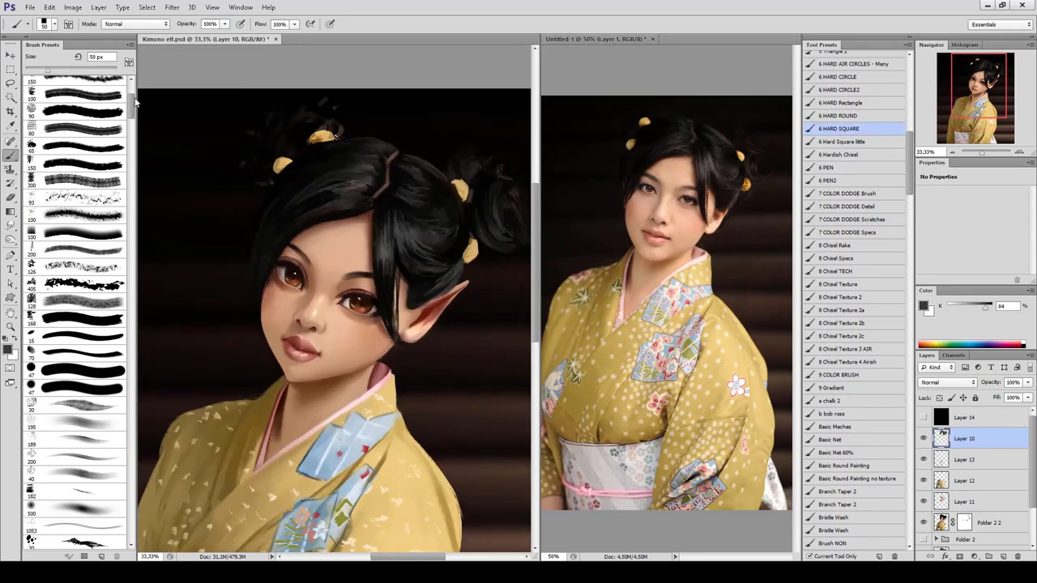
pyautogui.click(55, 241)
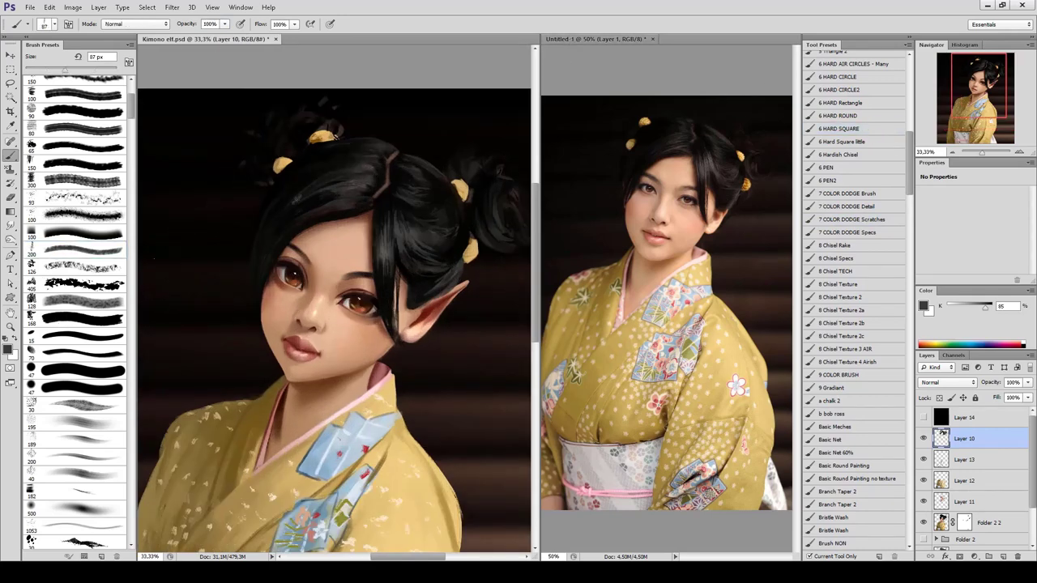
pyautogui.scroll(-5, 73, 243)
pyautogui.click(73, 291)
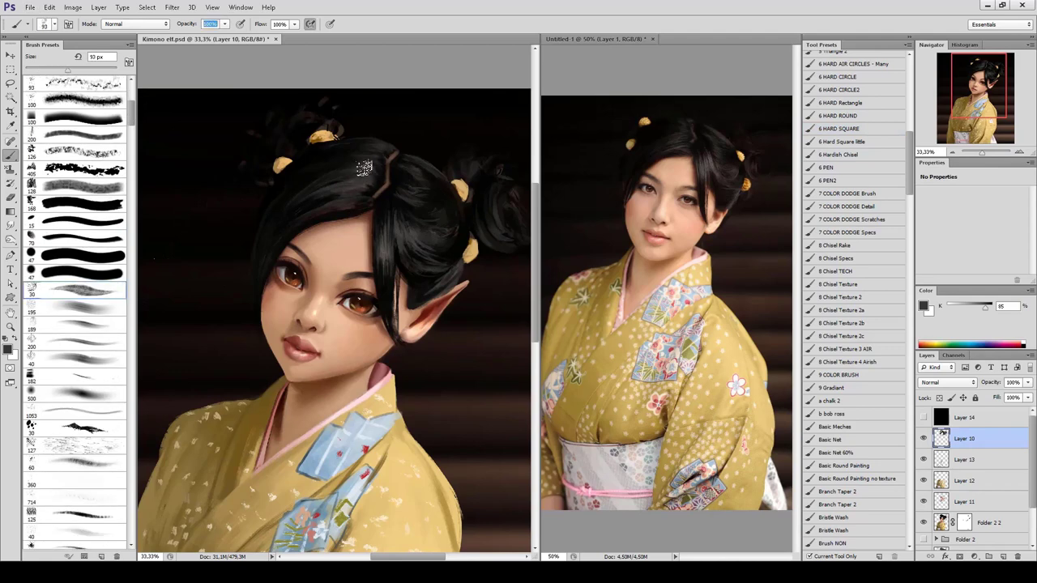
pyautogui.hotkey('ctrl', '-')
pyautogui.hotkey('ctrl', '-')
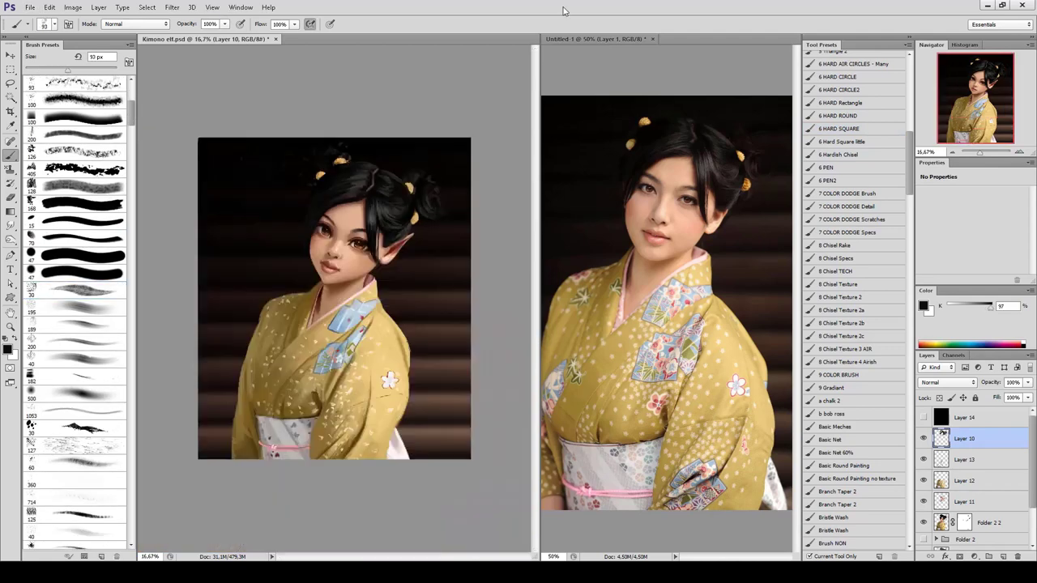
pyautogui.hotkey('ctrl', '+')
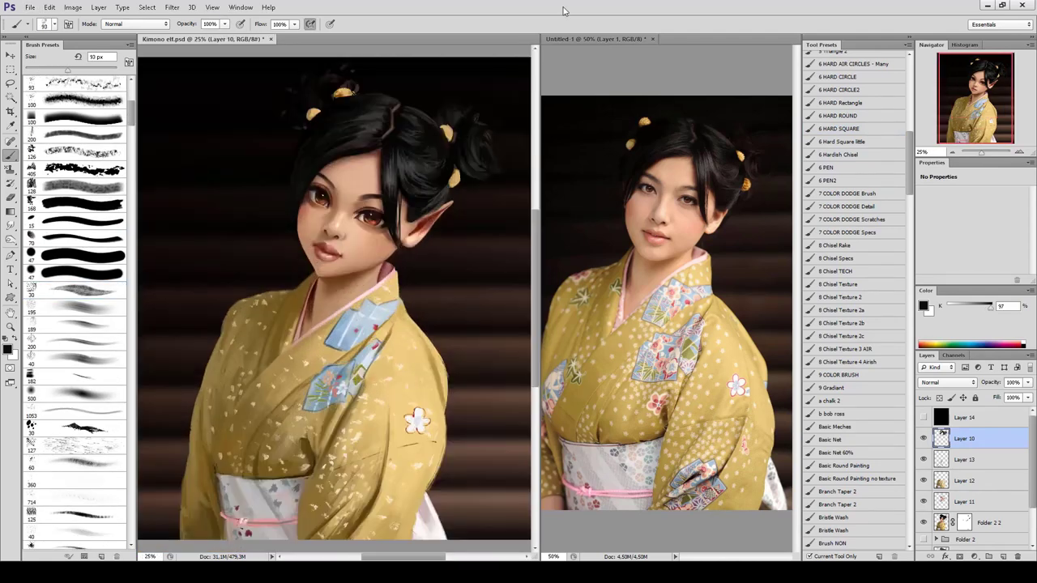
# Paint a pale pink edge along the left collar on Layer 10, sampling deeper pinks and reddish-brown.
pyautogui.scroll(1, 306, 244)
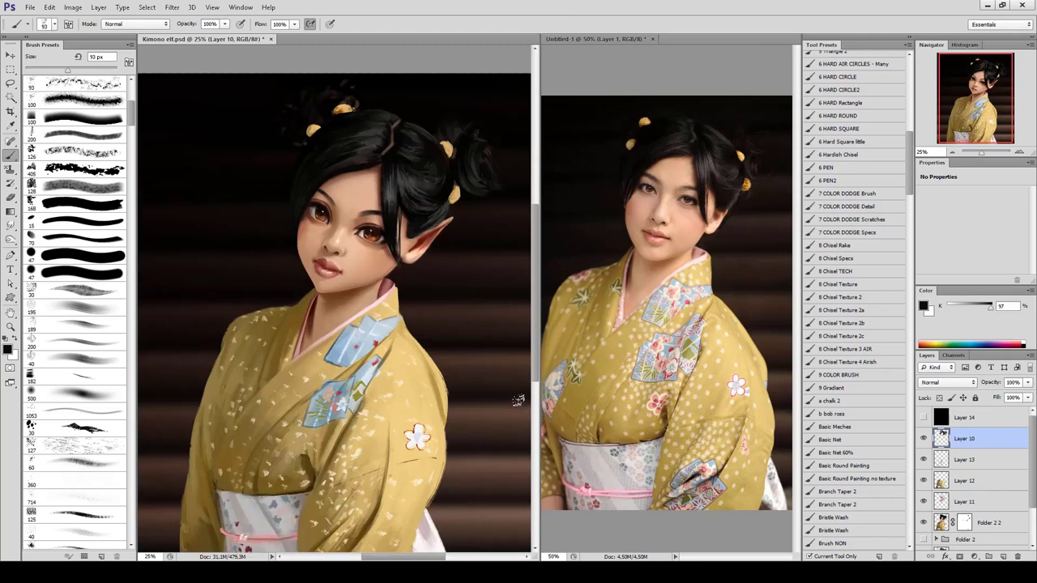
pyautogui.click(964, 480)
pyautogui.keyDown('alt'); pyautogui.click(298, 326); pyautogui.keyUp('alt')
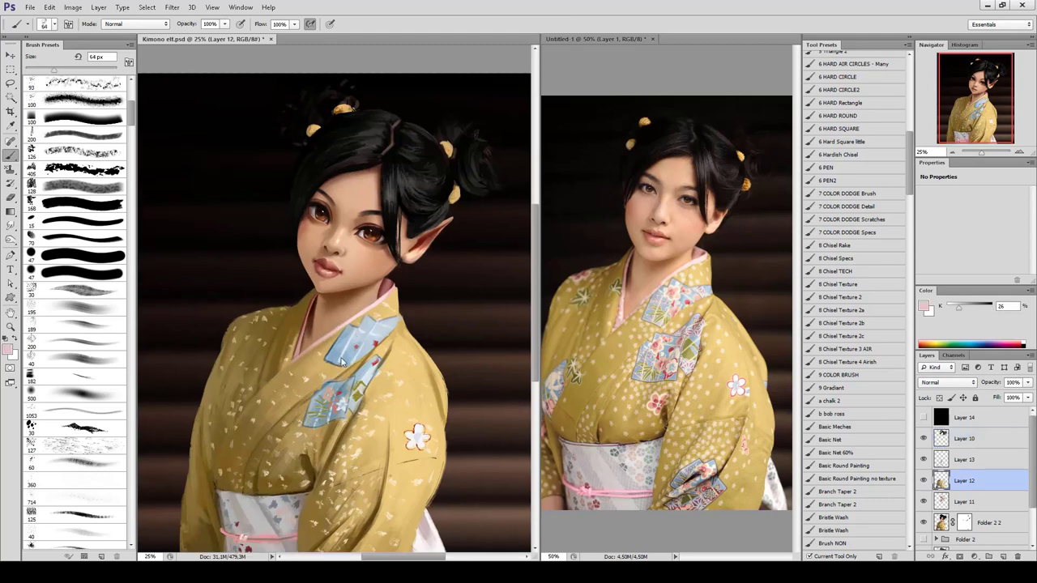
pyautogui.keyDown('ctrl'); pyautogui.click(307, 338); pyautogui.keyUp('ctrl')
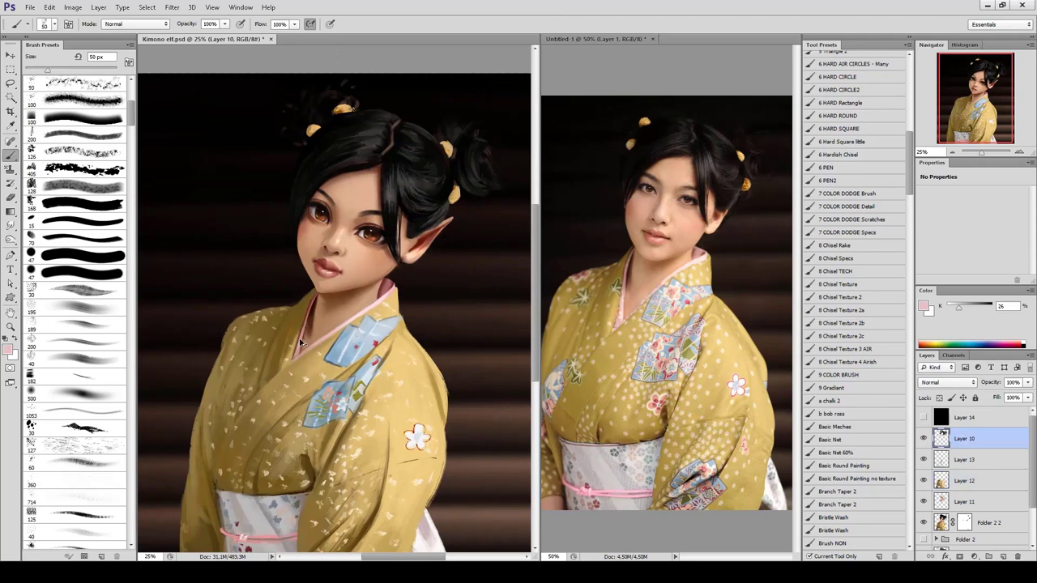
pyautogui.moveTo(306, 355); pyautogui.dragTo(295, 326)
pyautogui.hotkey('ctrl', '+')
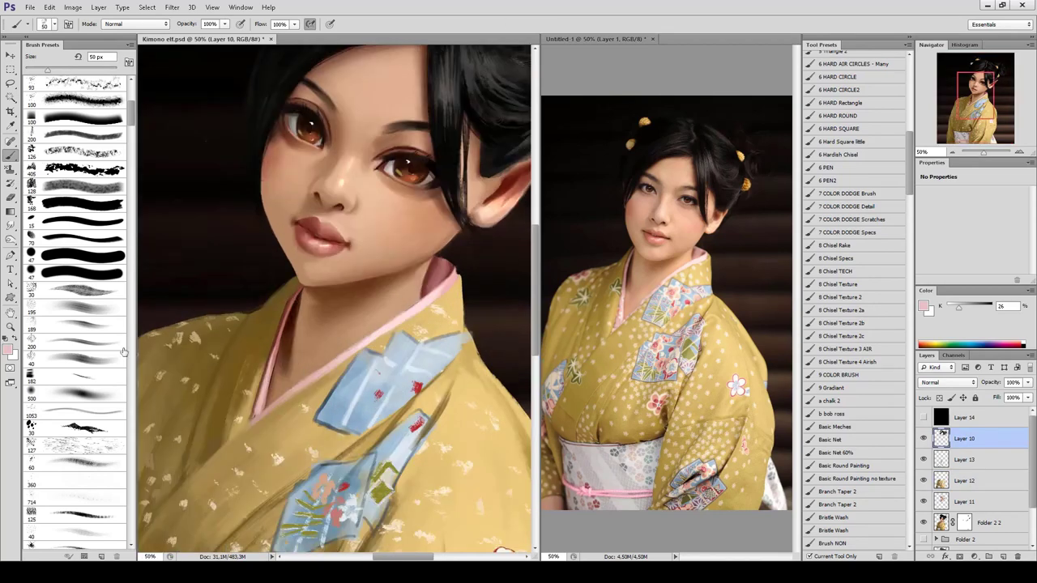
pyautogui.keyDown('alt'); pyautogui.click(258, 398); pyautogui.keyUp('alt')
pyautogui.keyDown('alt'); pyautogui.click(259, 389); pyautogui.keyUp('alt')
pyautogui.hotkey('ctrl', '-')
pyautogui.hotkey('ctrl', '-')
pyautogui.hotkey('ctrl', '-')
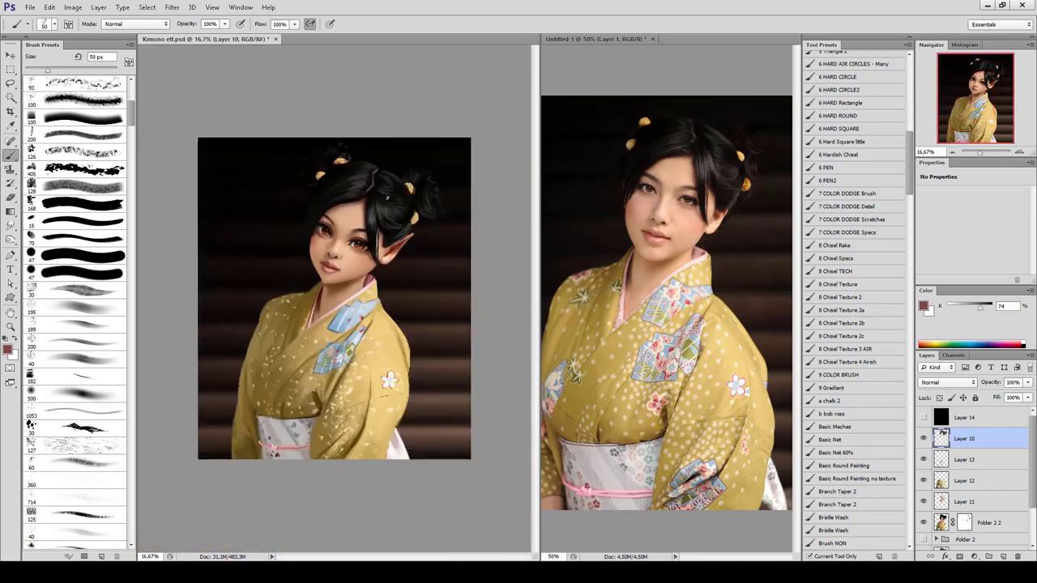
pyautogui.hotkey('ctrl', '+')
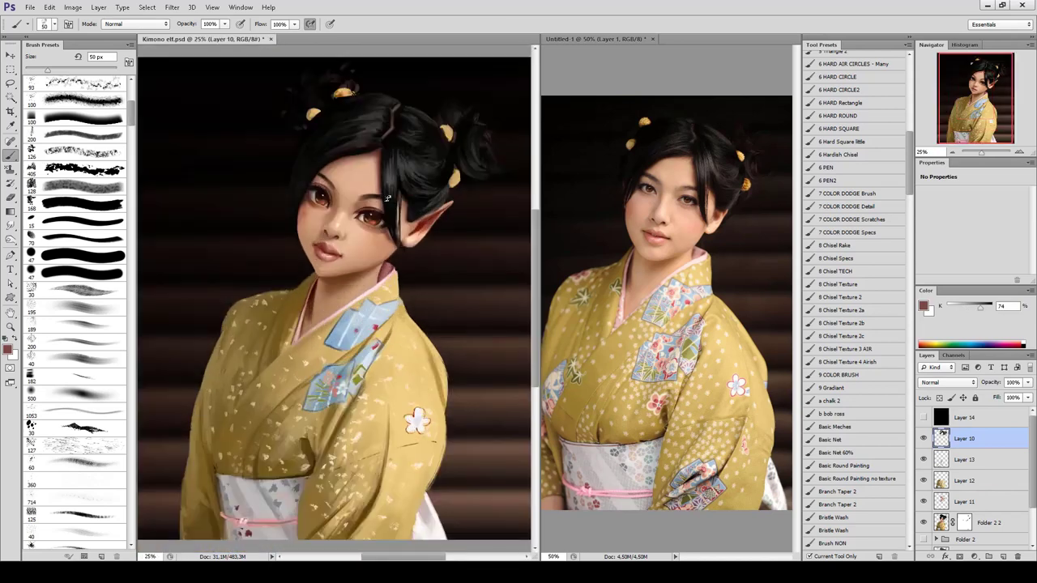
pyautogui.hotkey('alt', '[')
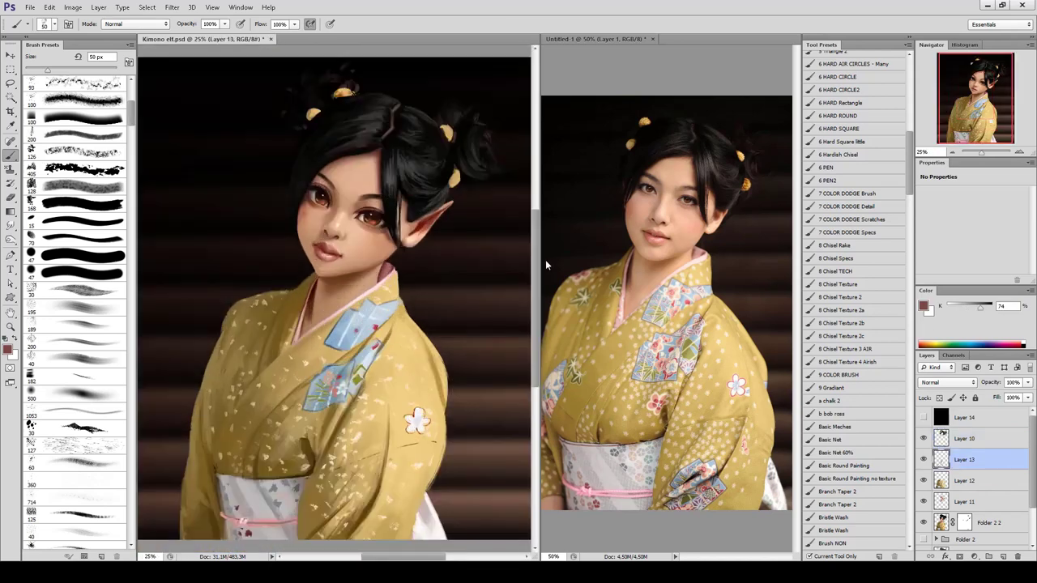
pyautogui.press('o')
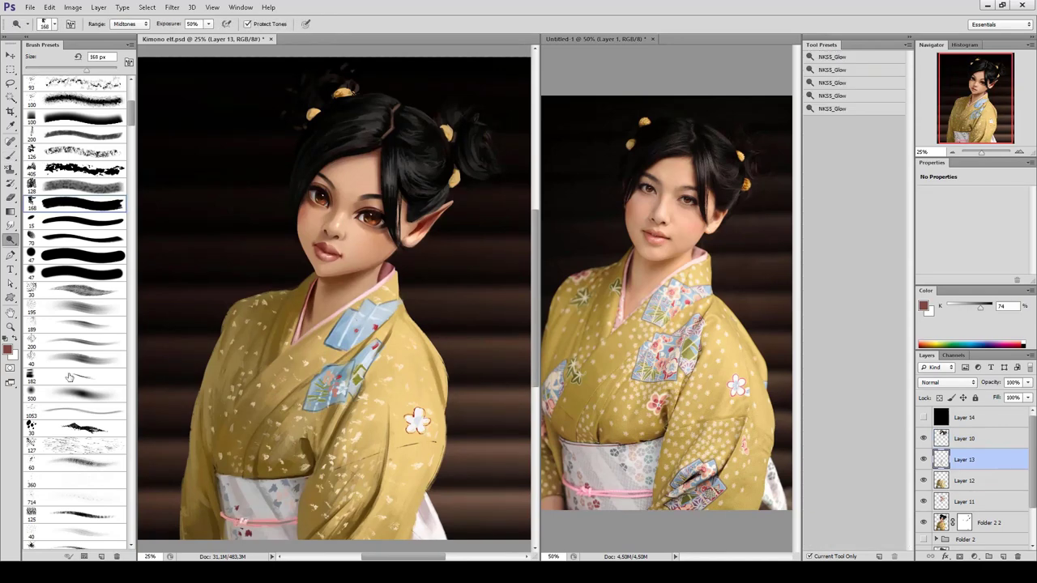
# Burn a deeper shadow on the neck beside the collar with a soft 180 px brush.
pyautogui.click(79, 395)
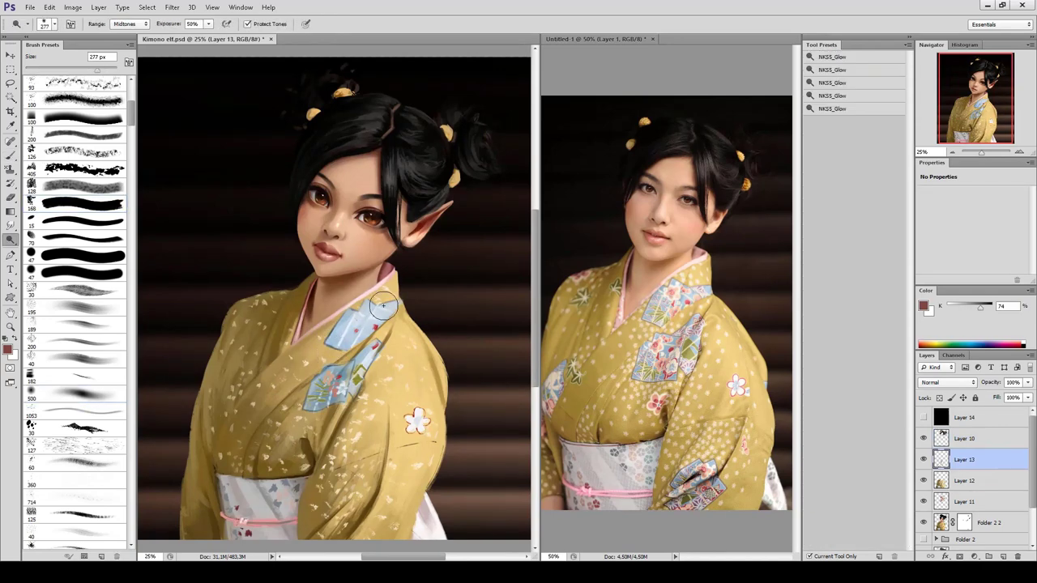
pyautogui.press('[')
pyautogui.press('[')
pyautogui.press('[')
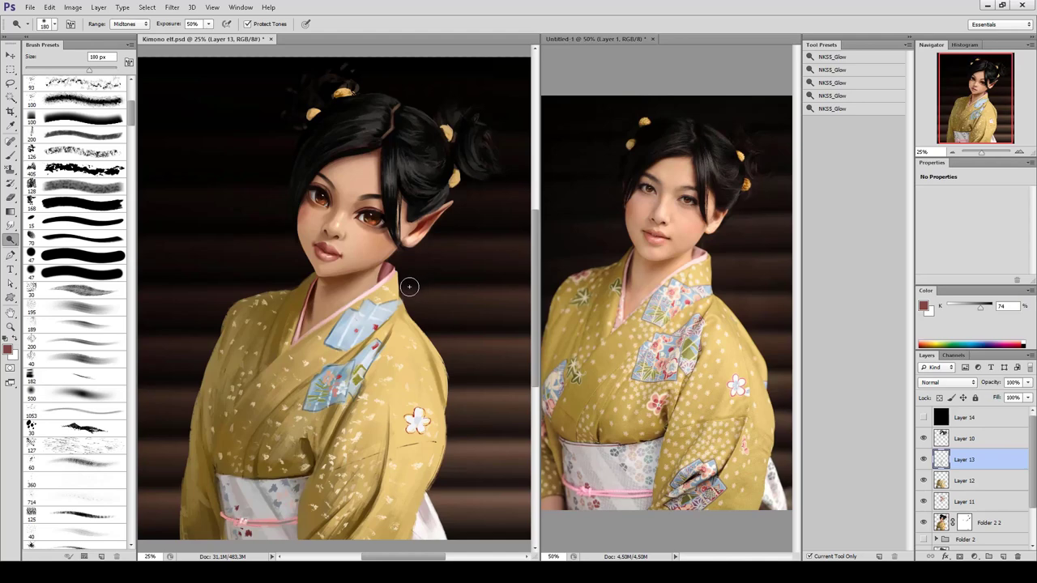
pyautogui.moveTo(393, 269); pyautogui.dragTo(387, 281)
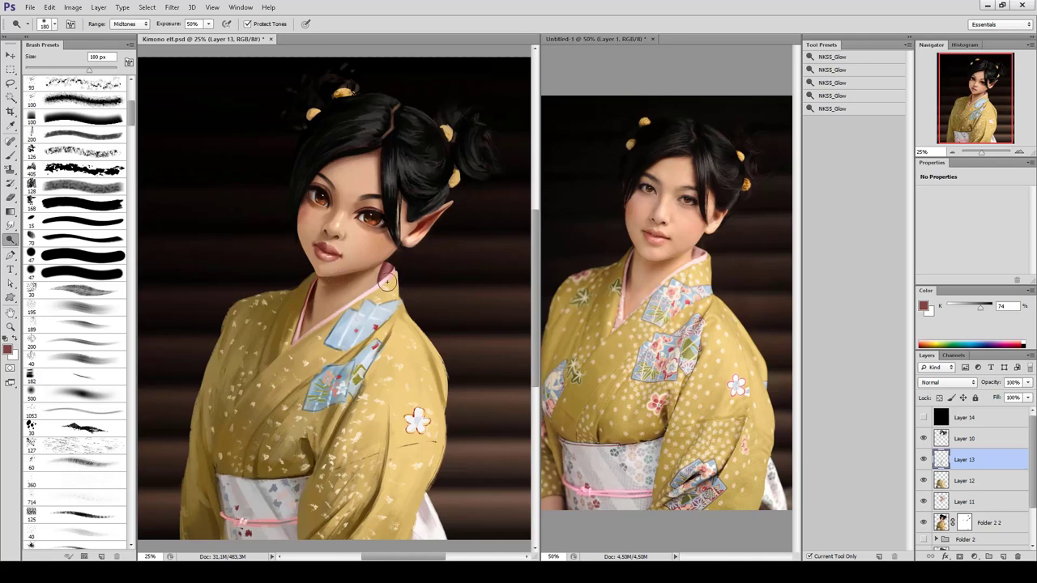
pyautogui.click(922, 418)
pyautogui.scroll(-1, 290, 256)
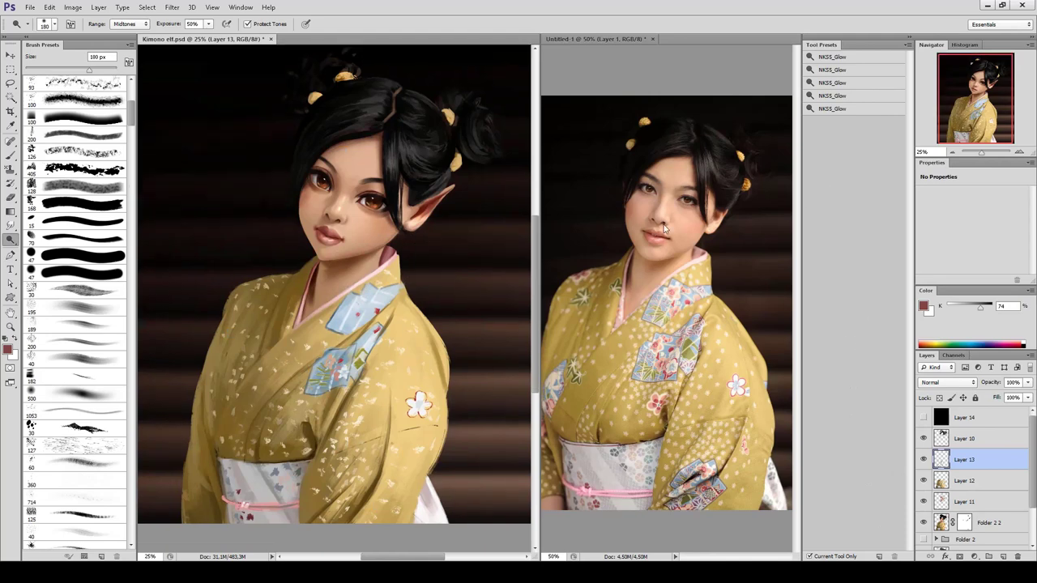
pyautogui.press('b')
pyautogui.moveTo(911, 104); pyautogui.dragTo(829, 305)
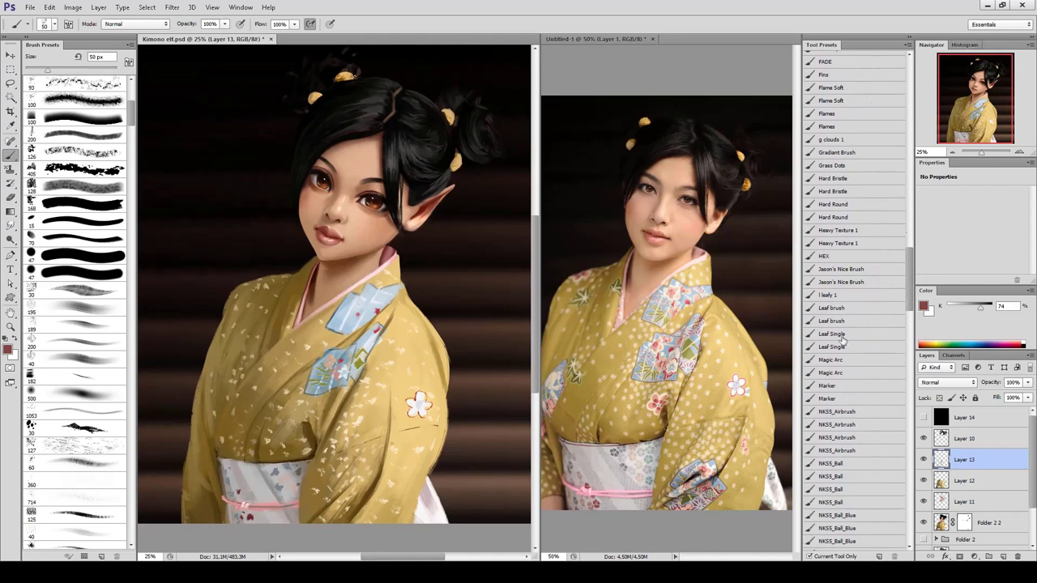
# Load the Leaf brush preset and set the foreground to a skin tone sampled from the face.
pyautogui.click(833, 309)
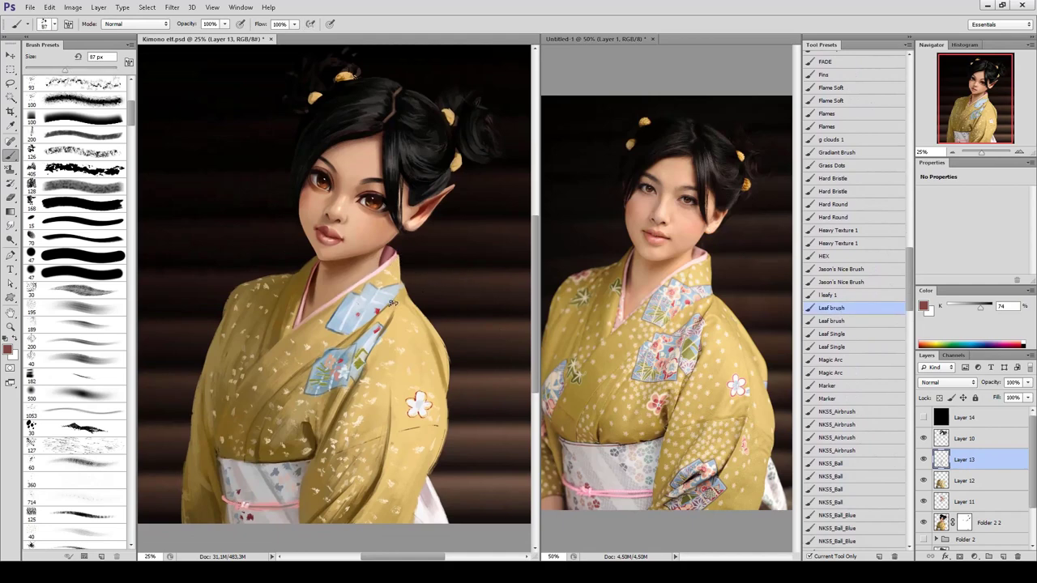
pyautogui.press('i')
pyautogui.click(8, 349)
pyautogui.click(359, 176)
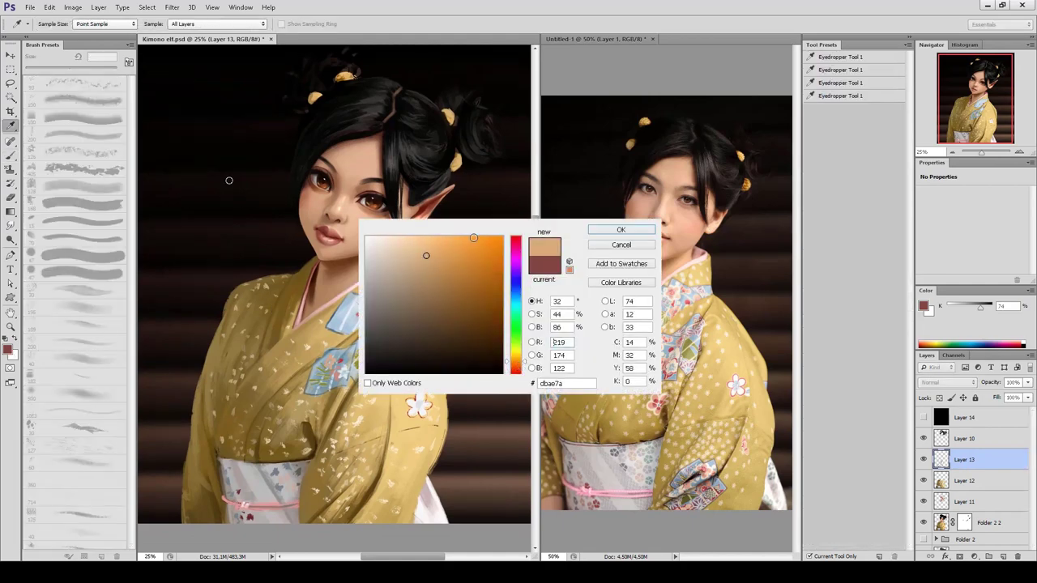
pyautogui.click(603, 233)
pyautogui.press('b')
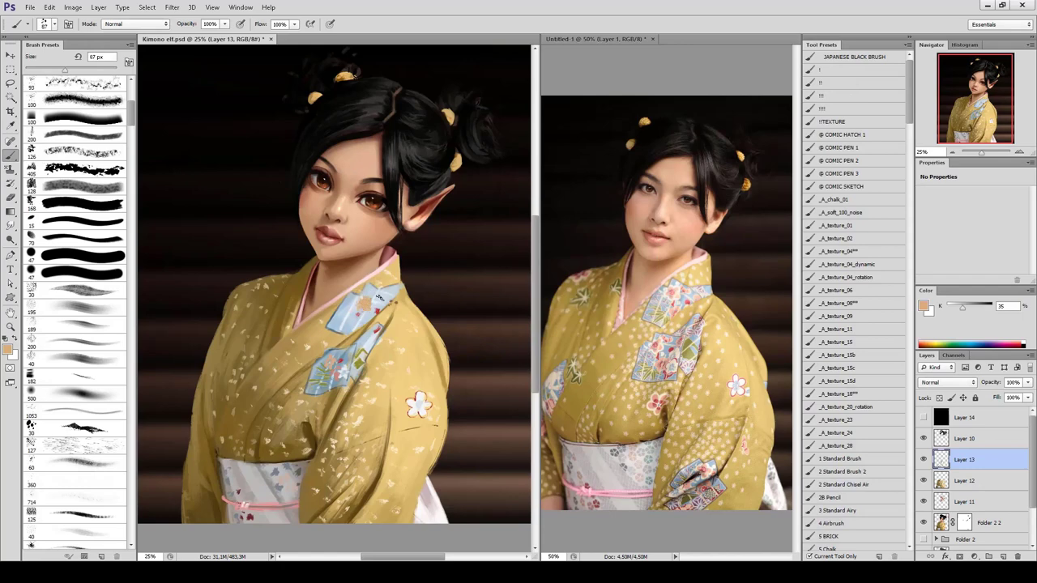
# Paint kimono floral details with a soft 30 px airbrush in sampled reds, salmon, olive and near-white.
pyautogui.keyDown('alt'); pyautogui.click(342, 355); pyautogui.keyUp('alt')
pyautogui.click(118, 282)
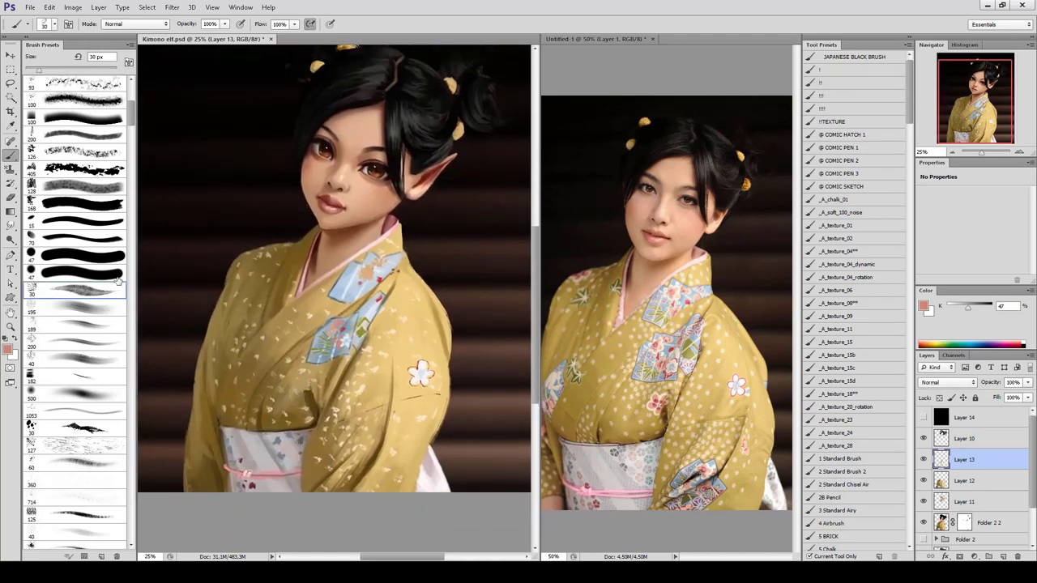
pyautogui.keyDown('alt'); pyautogui.click(353, 279); pyautogui.keyUp('alt')
pyautogui.keyDown('alt'); pyautogui.click(384, 277); pyautogui.keyUp('alt')
pyautogui.keyDown('alt'); pyautogui.click(371, 268); pyautogui.keyUp('alt')
pyautogui.keyDown('alt'); pyautogui.click(353, 288); pyautogui.keyUp('alt')
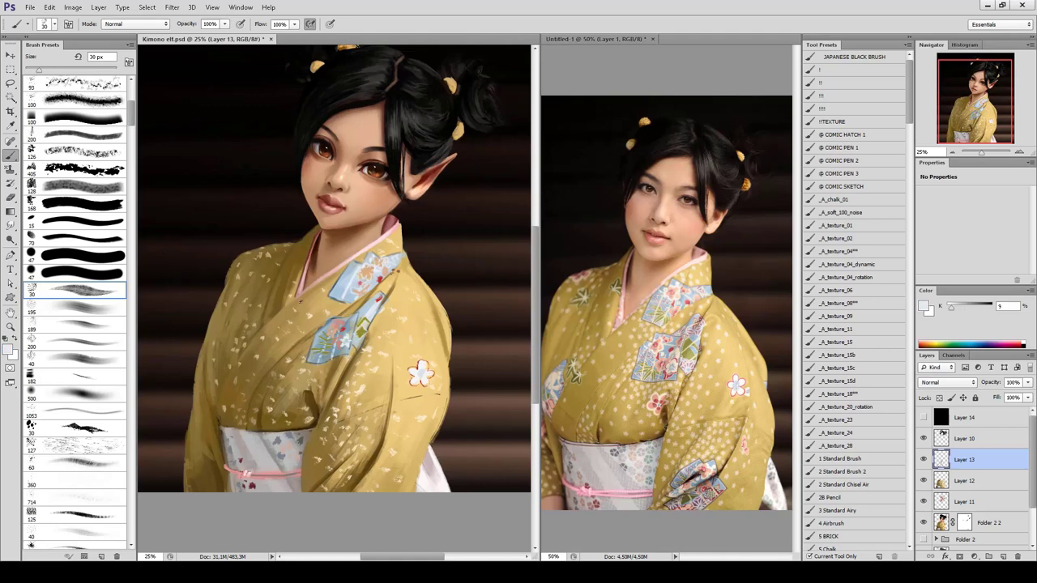
pyautogui.keyDown('alt'); pyautogui.click(345, 286); pyautogui.keyUp('alt')
pyautogui.keyDown('alt'); pyautogui.click(349, 279); pyautogui.keyUp('alt')
# Refine the blue patch with sampled greys, load dark brown, and make Layer 12 active.
pyautogui.keyDown('alt'); pyautogui.click(358, 319); pyautogui.keyUp('alt')
pyautogui.keyDown('alt'); pyautogui.click(349, 324); pyautogui.keyUp('alt')
pyautogui.keyDown('alt'); pyautogui.click(320, 337); pyautogui.keyUp('alt')
pyautogui.keyDown('alt'); pyautogui.click(357, 321); pyautogui.keyUp('alt')
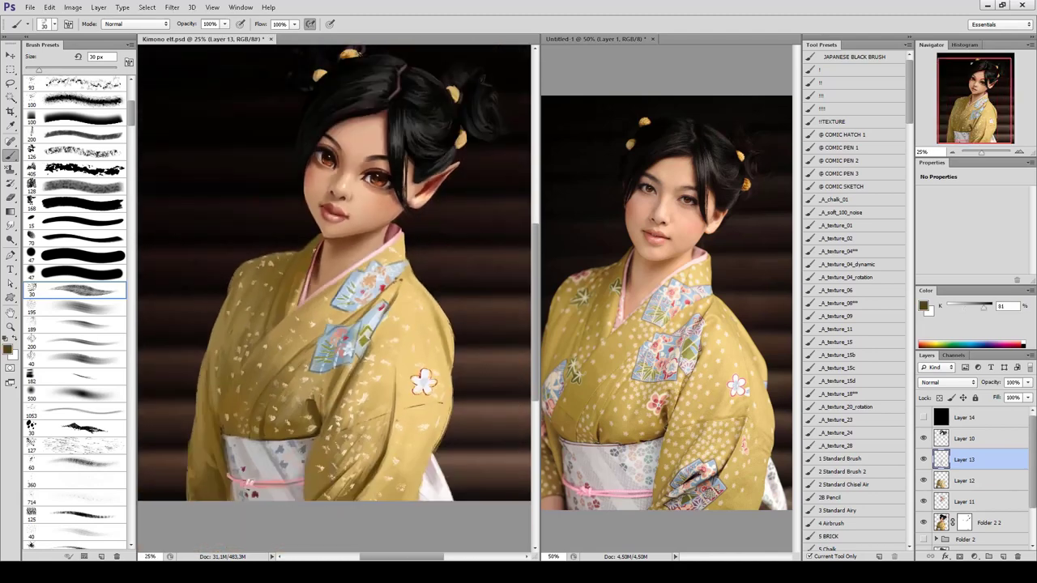
pyautogui.keyDown('alt'); pyautogui.click(325, 421); pyautogui.keyUp('alt')
pyautogui.hotkey('alt', '[')
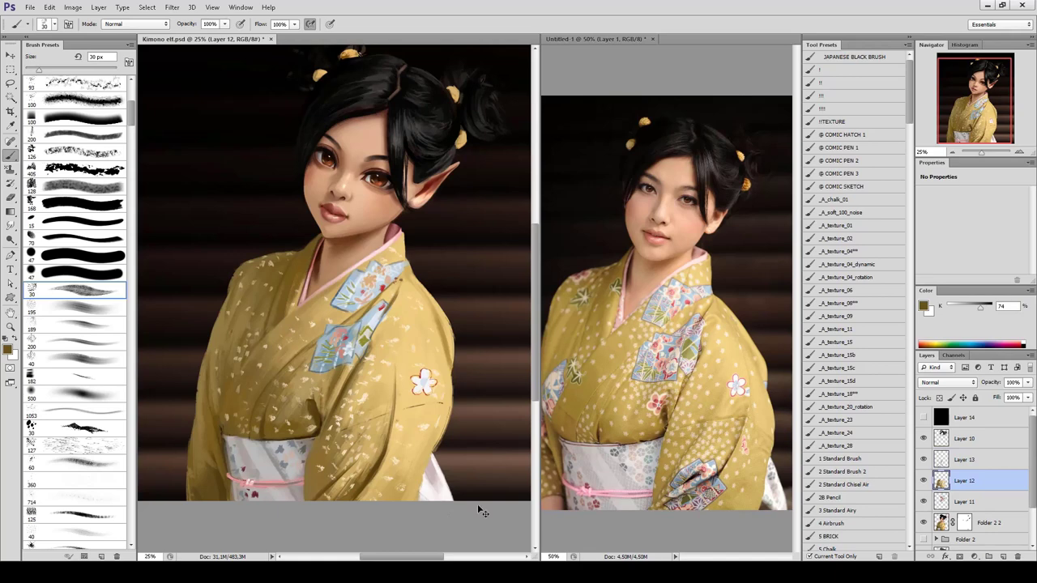
pyautogui.scroll(1, 478, 506)
pyautogui.moveTo(548, 260); pyautogui.dragTo(556, 278)
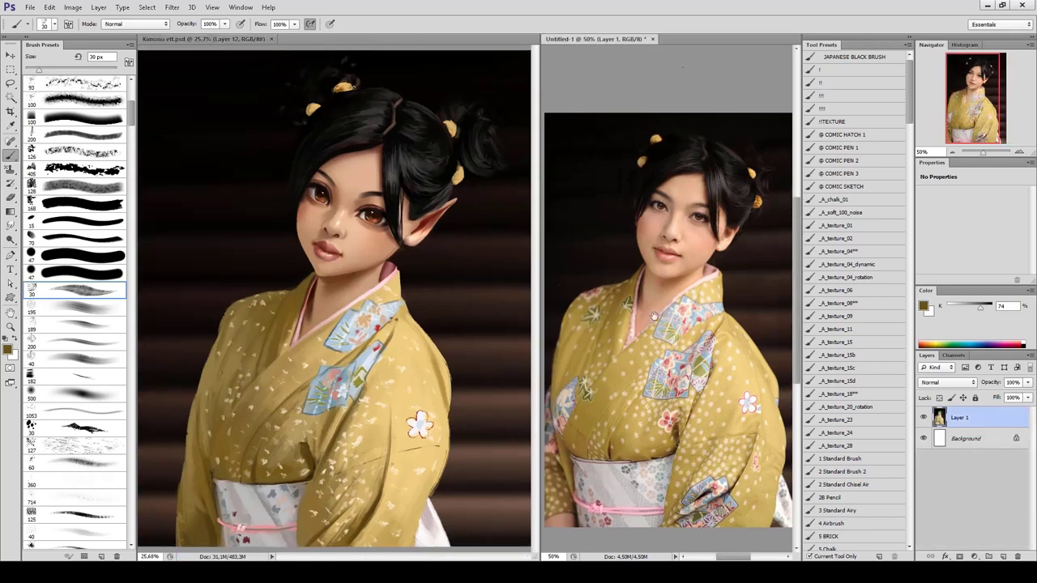
pyautogui.click(202, 38)
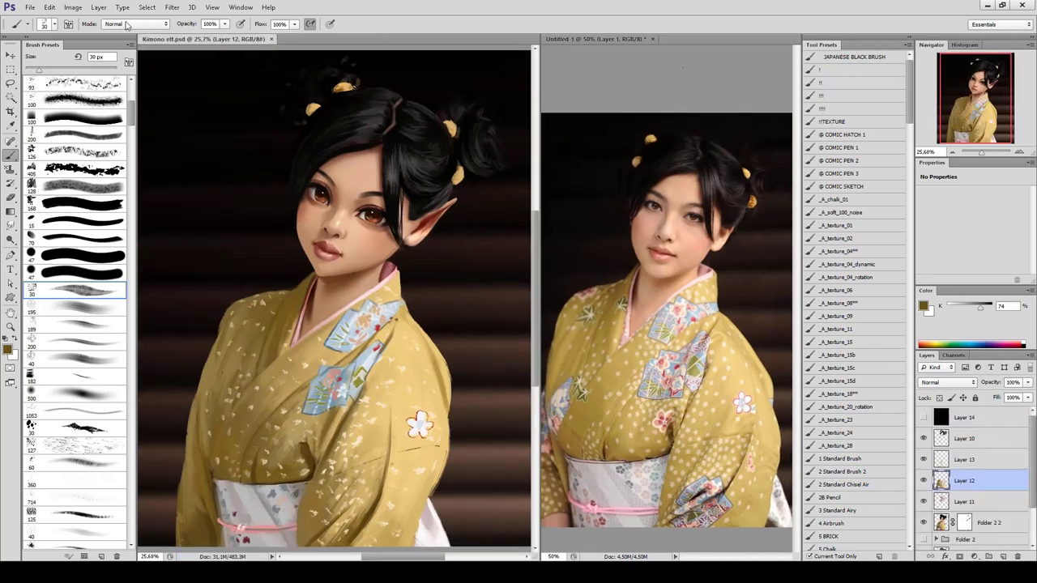
pyautogui.press('i')
pyautogui.hotkey('ctrl', 'u')
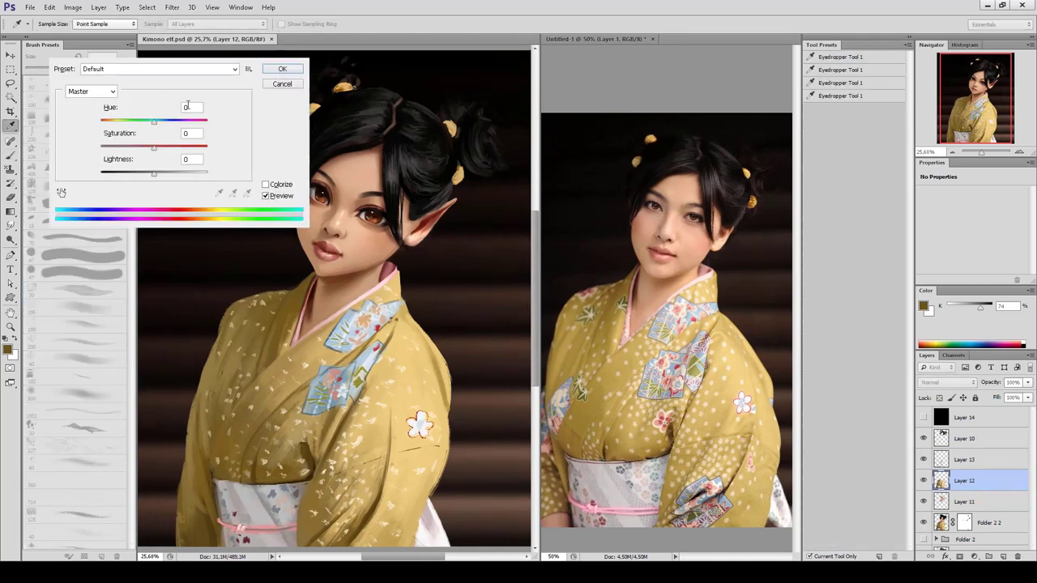
pyautogui.moveTo(154, 148); pyautogui.dragTo(160, 151)
pyautogui.click(271, 195)
pyautogui.click(281, 86)
pyautogui.press('b')
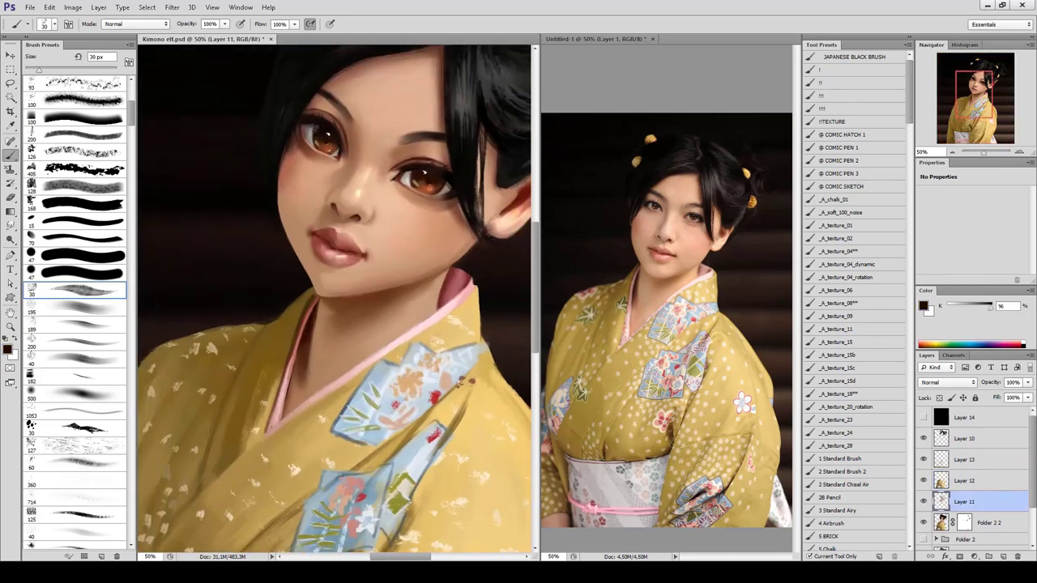
# With a 22 px brush, sample reddish and dark browns and light skin tones to shade around the eyes.
pyautogui.press('[')
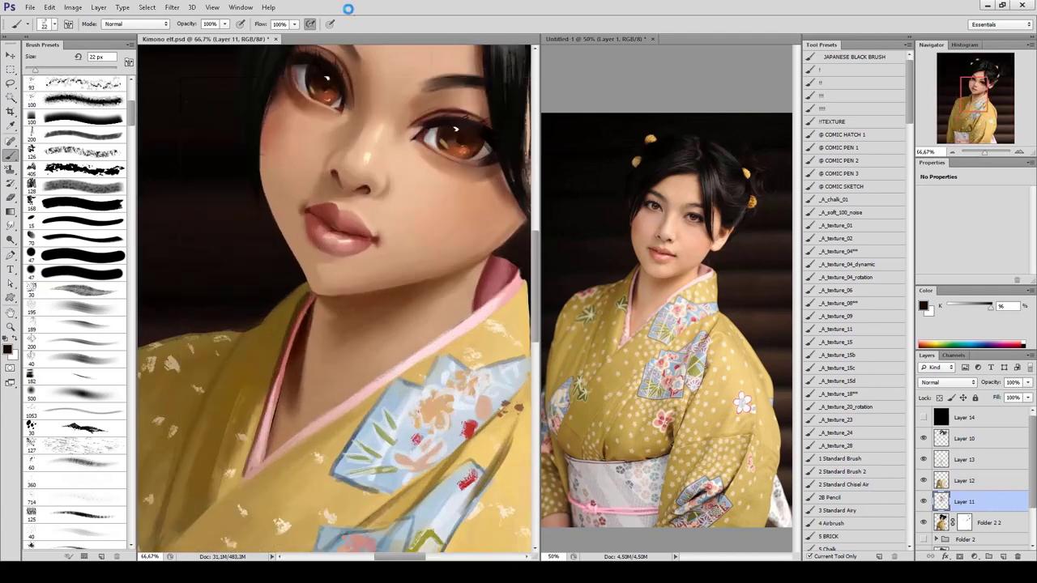
pyautogui.moveTo(303, 153); pyautogui.dragTo(295, 187)
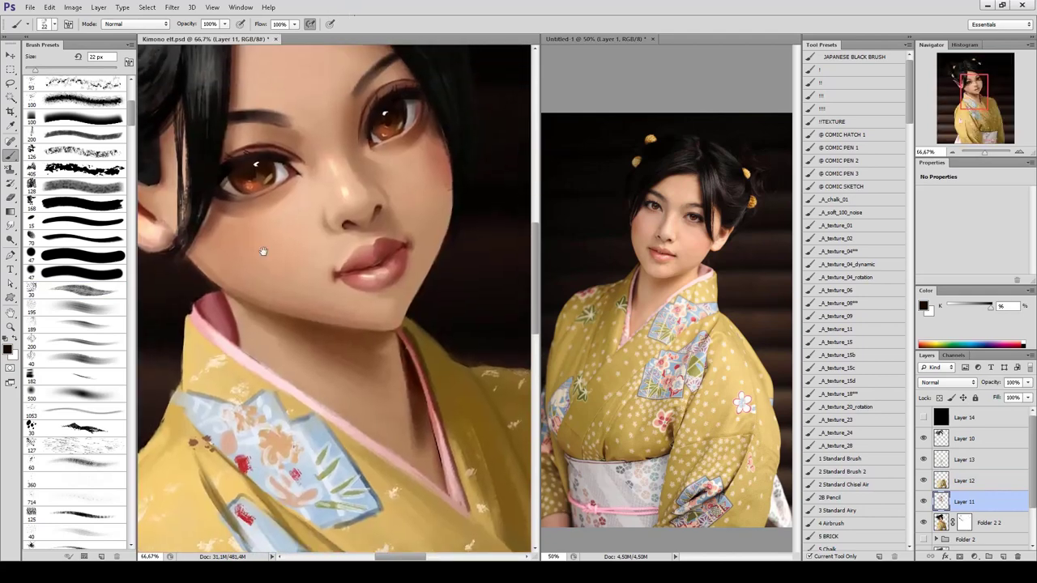
pyautogui.keyDown('alt'); pyautogui.click(270, 188); pyautogui.keyUp('alt')
pyautogui.keyDown('alt'); pyautogui.click(281, 180); pyautogui.keyUp('alt')
pyautogui.keyDown('alt'); pyautogui.click(398, 136); pyautogui.keyUp('alt')
pyautogui.keyDown('alt'); pyautogui.click(419, 115); pyautogui.keyUp('alt')
pyautogui.keyDown('alt'); pyautogui.click(394, 139); pyautogui.keyUp('alt')
pyautogui.keyDown('alt'); pyautogui.click(245, 196); pyautogui.keyUp('alt')
pyautogui.keyDown('alt'); pyautogui.click(259, 193); pyautogui.keyUp('alt')
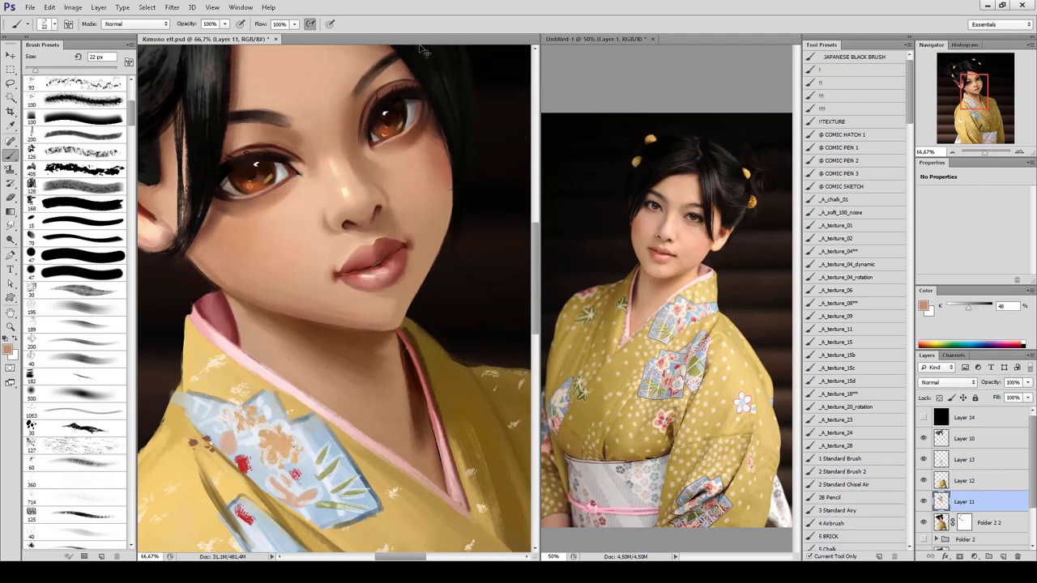
pyautogui.hotkey('ctrl', '-')
pyautogui.hotkey('ctrl', '-')
pyautogui.hotkey('ctrl', '-')
pyautogui.scroll(-1, 420, 46)
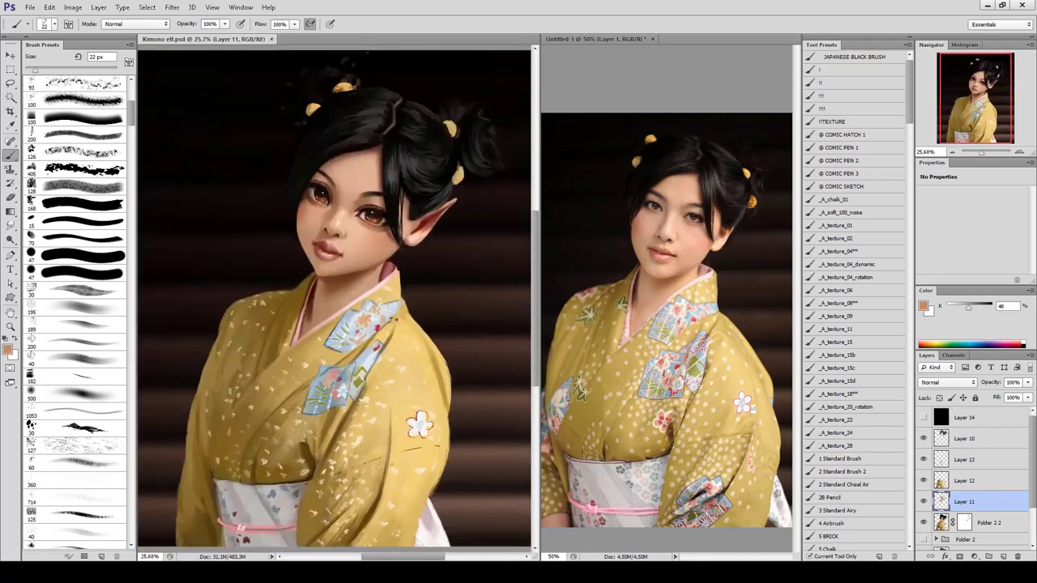
# On Layer 12, dodge and desaturate areas of the face with a 55 px brush.
pyautogui.hotkey('alt', ']')
pyautogui.press('o')
pyautogui.hotkey('ctrl', '+')
pyautogui.hotkey('ctrl', '+')
pyautogui.hotkey('ctrl', '+')
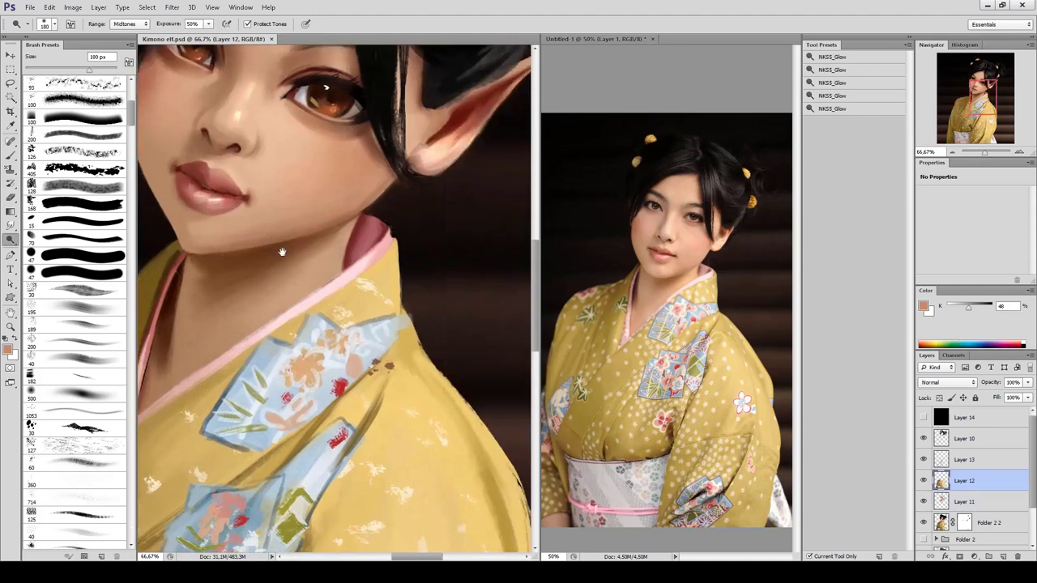
pyautogui.press('[')
pyautogui.press('[')
pyautogui.press('[')
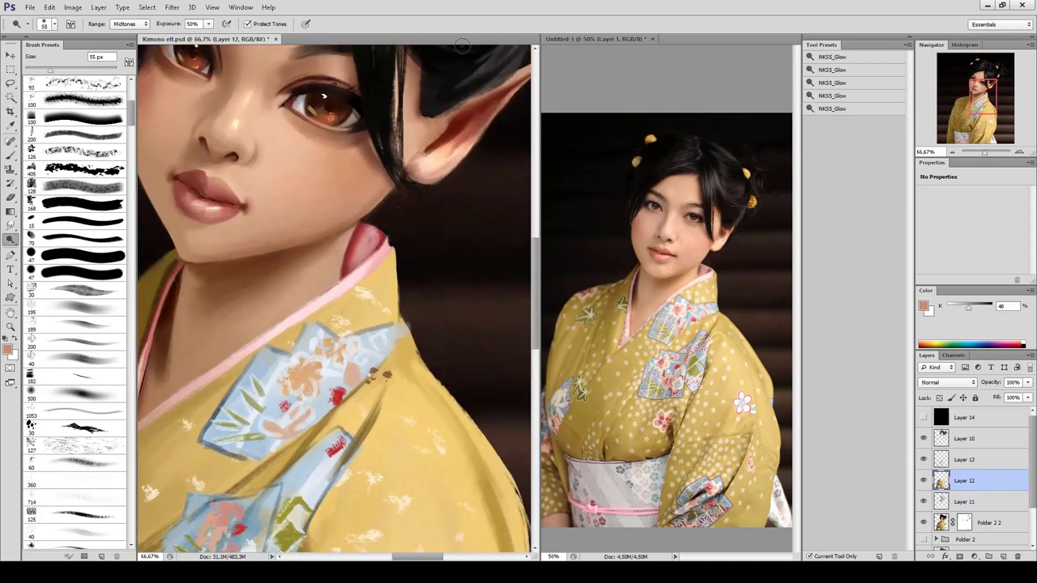
pyautogui.hotkey('ctrl', '-')
pyautogui.hotkey('ctrl', '-')
pyautogui.hotkey('ctrl', '-')
pyautogui.hotkey('ctrl', '+')
pyautogui.hotkey('ctrl', '+')
pyautogui.hotkey('ctrl', '+')
pyautogui.hotkey('shift', 'o')
pyautogui.hotkey('shift', 'o')
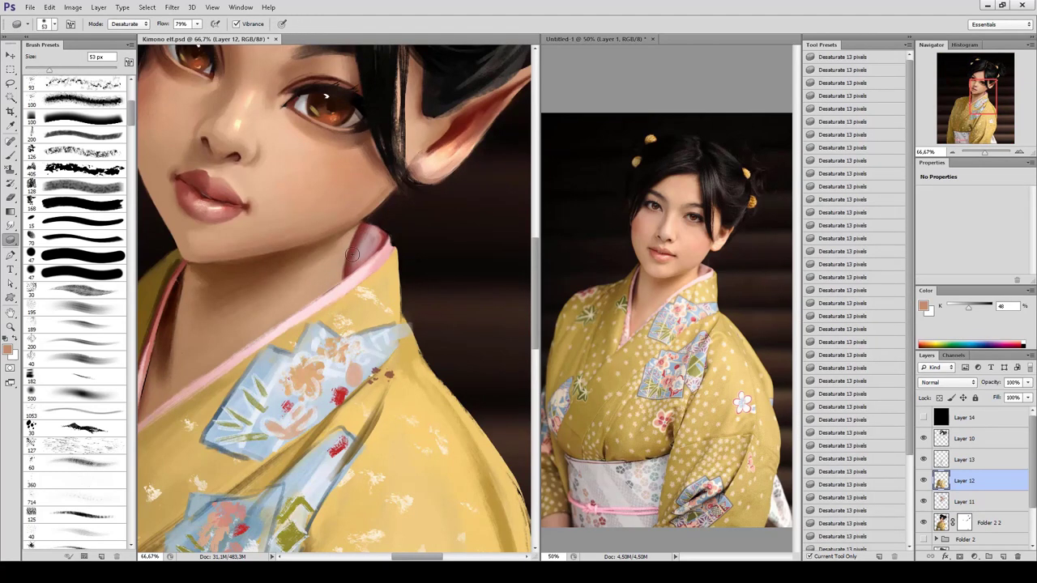
pyautogui.hotkey('ctrl', '-')
pyautogui.hotkey('ctrl', '-')
pyautogui.hotkey('ctrl', '-')
pyautogui.hotkey('ctrl', '+')
pyautogui.hotkey('ctrl', '+')
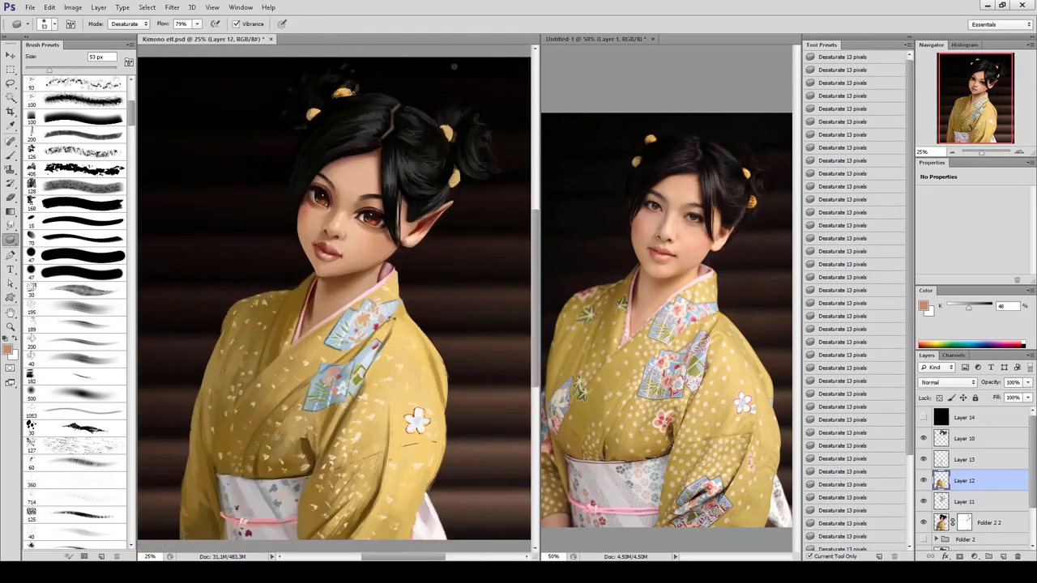
pyautogui.hotkey('ctrl', '+')
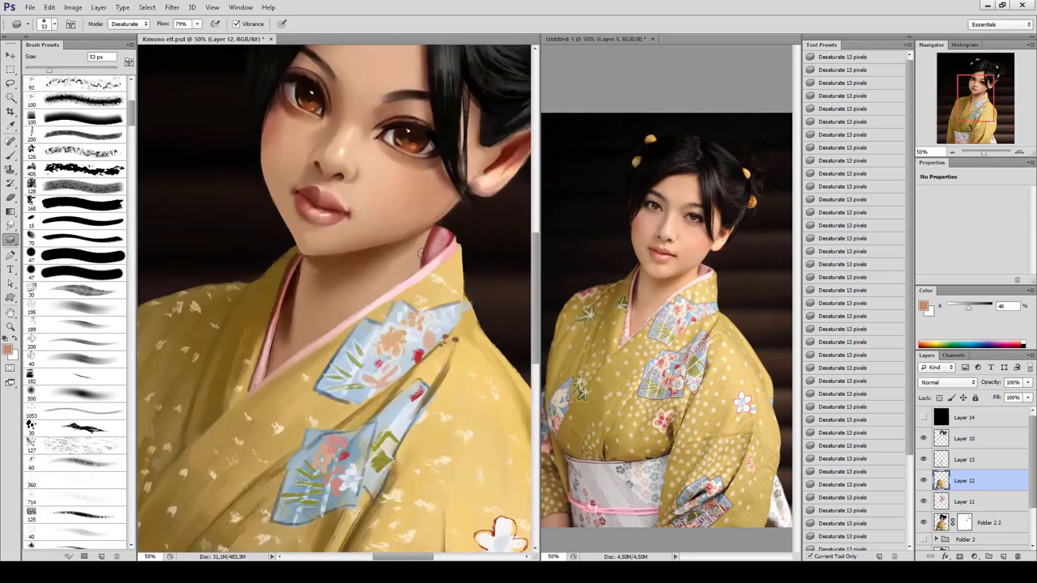
# Sample dark red-brown and collar pinks and touch up the collar edge and neck.
pyautogui.press('b')
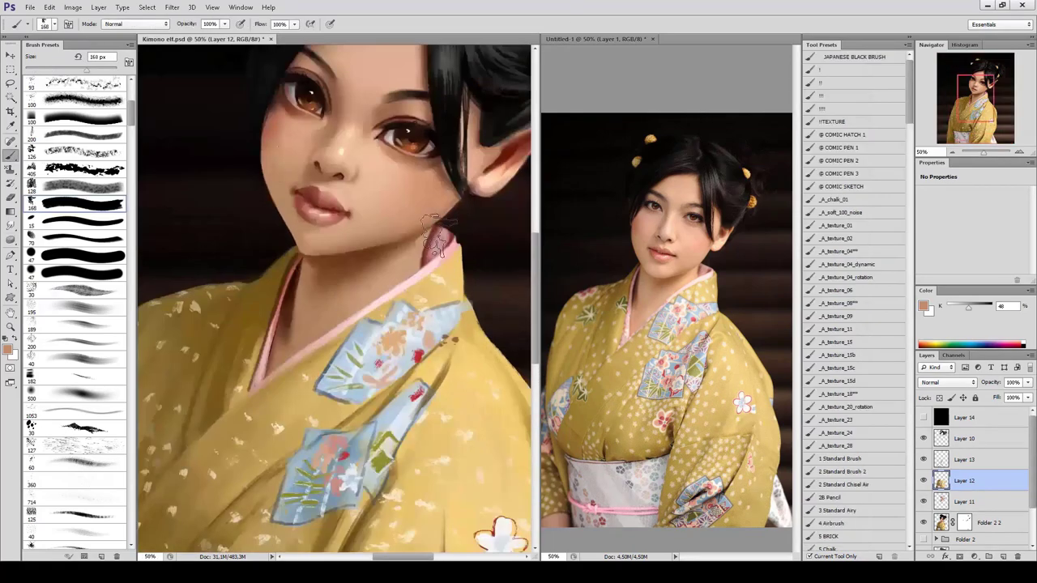
pyautogui.keyDown('alt'); pyautogui.click(446, 236); pyautogui.keyUp('alt')
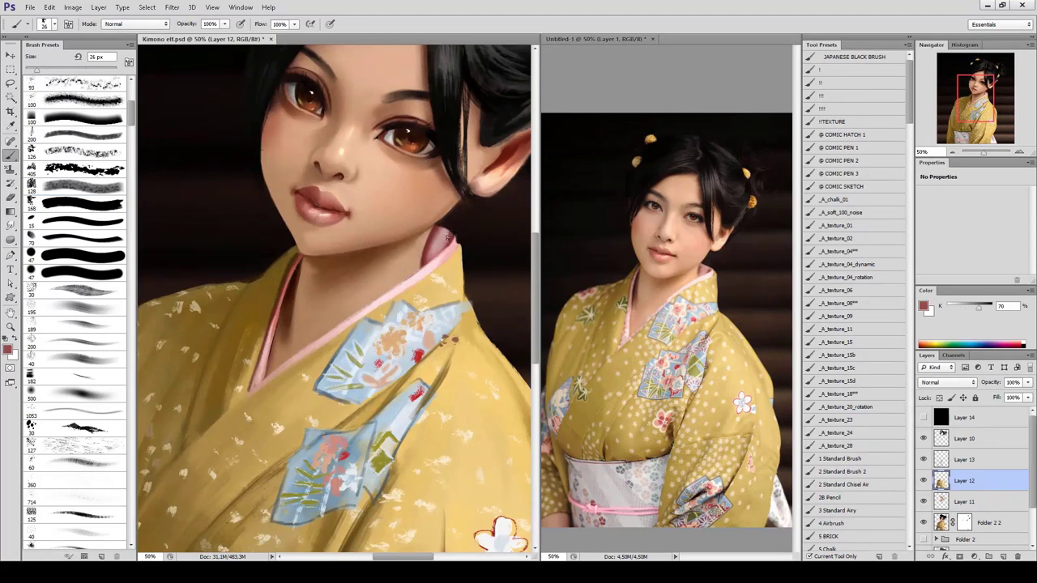
pyautogui.keyDown('alt'); pyautogui.click(438, 233); pyautogui.keyUp('alt')
pyautogui.keyDown('alt'); pyautogui.click(429, 247); pyautogui.keyUp('alt')
pyautogui.keyDown('alt'); pyautogui.click(444, 233); pyautogui.keyUp('alt')
pyautogui.hotkey('ctrl', '-')
pyautogui.hotkey('ctrl', '-')
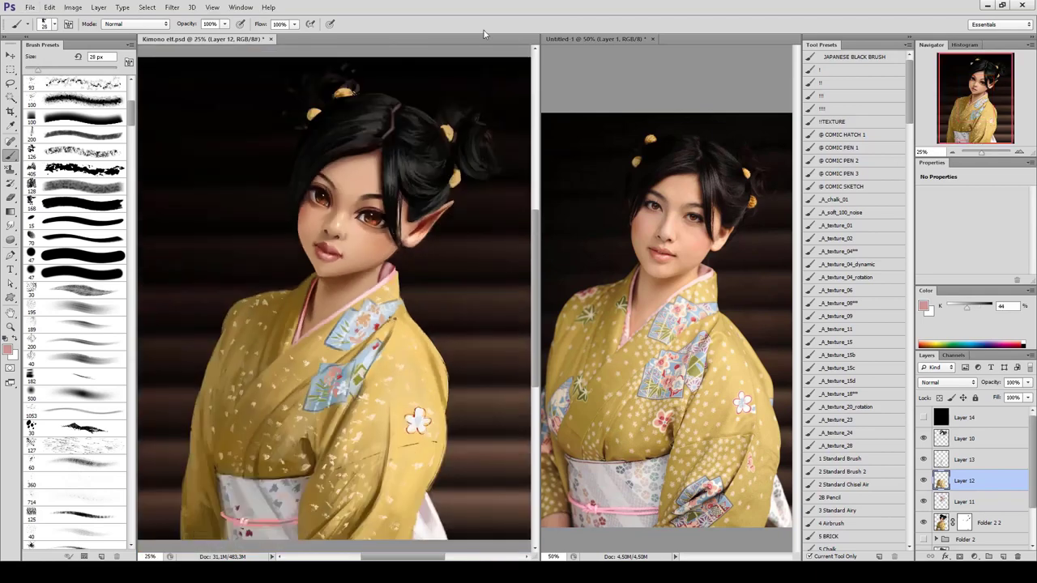
pyautogui.hotkey('ctrl', '+')
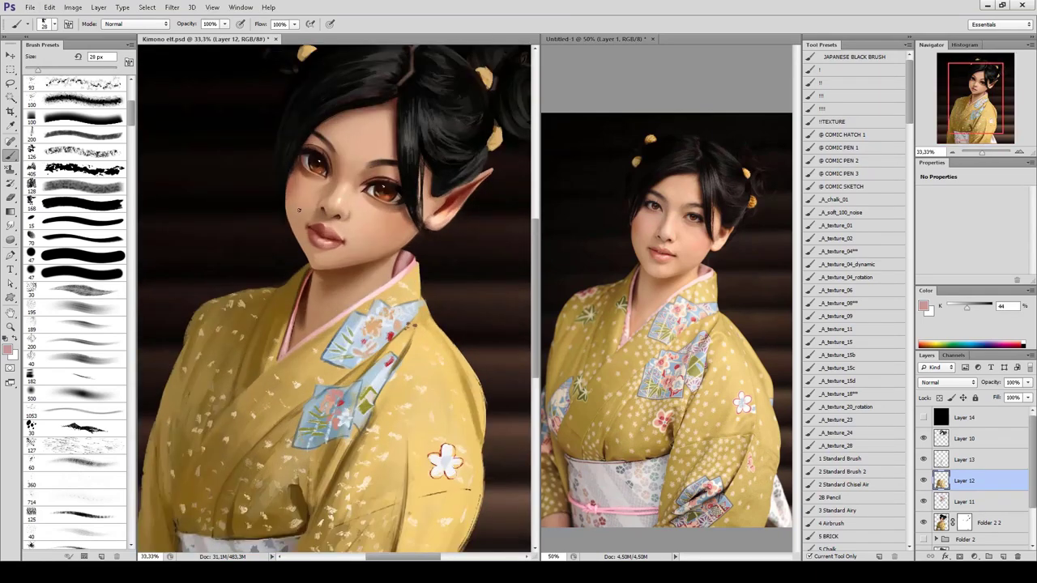
pyautogui.keyDown('alt'); pyautogui.click(403, 253); pyautogui.keyUp('alt')
pyautogui.hotkey('ctrl', '-')
pyautogui.hotkey('ctrl', '-')
pyautogui.hotkey('ctrl', '+')
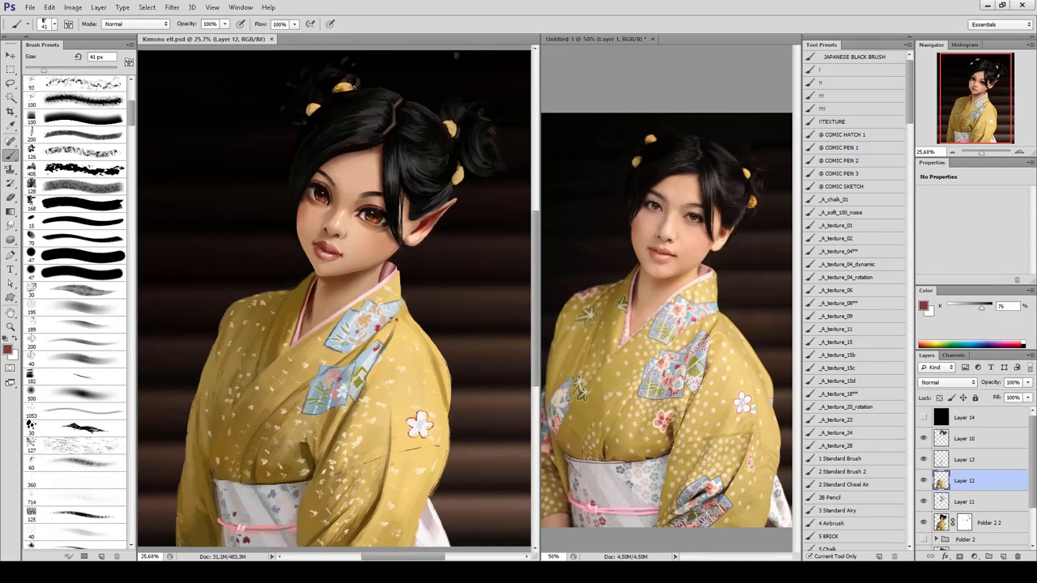
# Try the Mixer Brush presets (Mixer 1, Oil Pastel-Soft Opaque, rope) and settle on Rough Brush Mixer.
pyautogui.hotkey('shift', 'b')
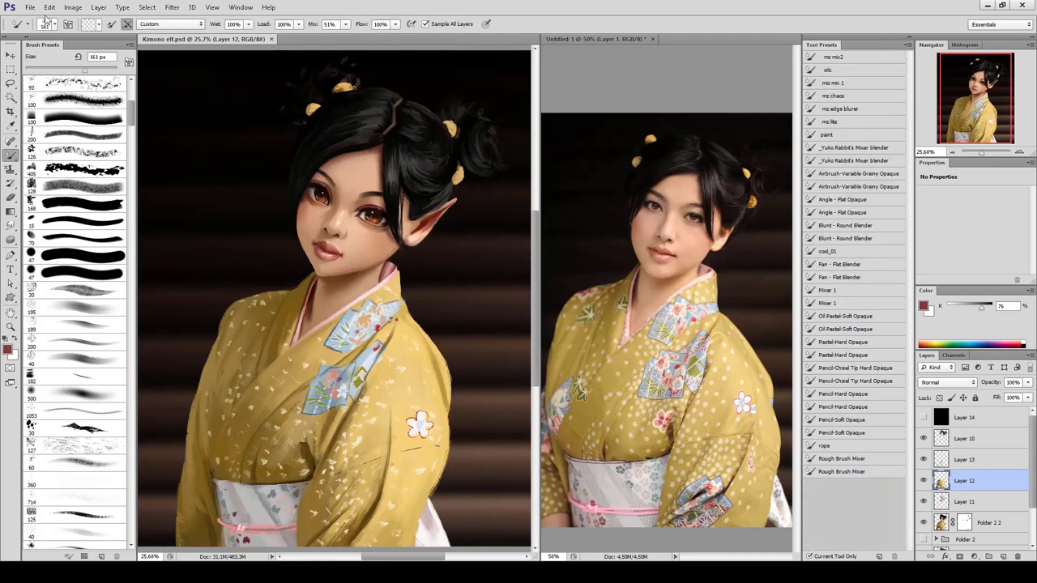
pyautogui.click(830, 134)
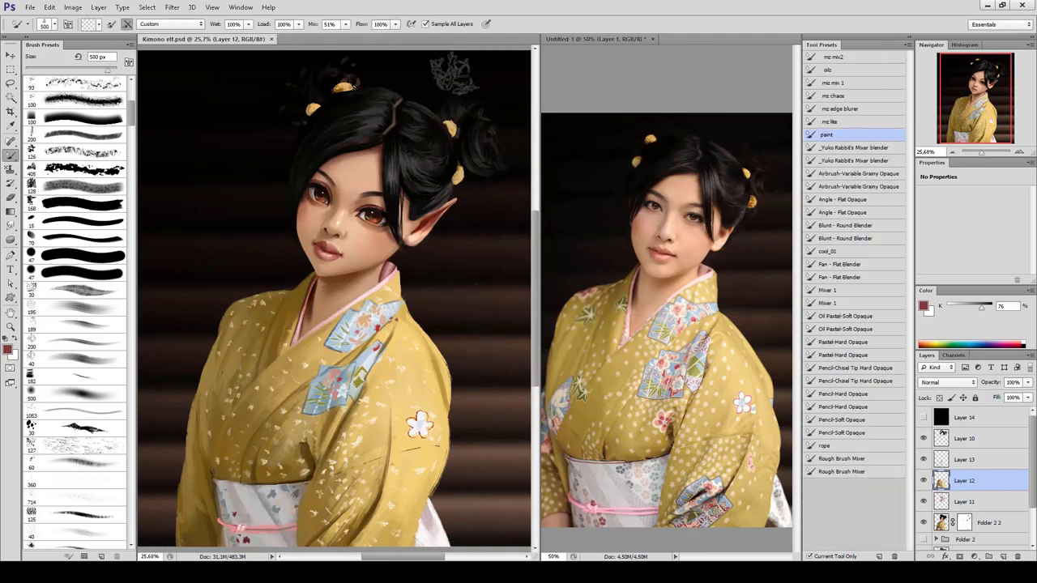
pyautogui.hotkey('ctrl', '+')
pyautogui.hotkey('ctrl', '+')
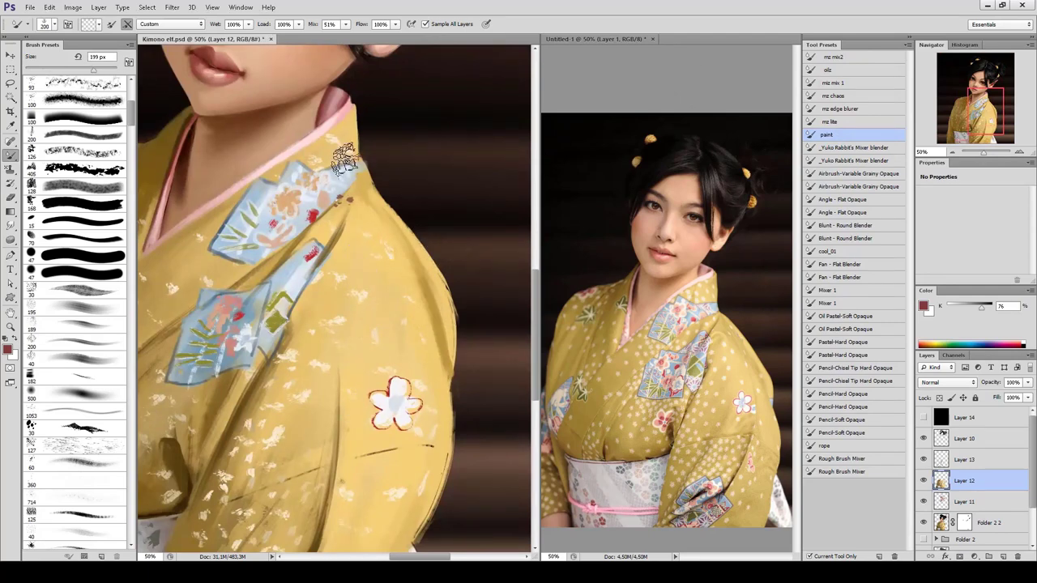
pyautogui.click(841, 291)
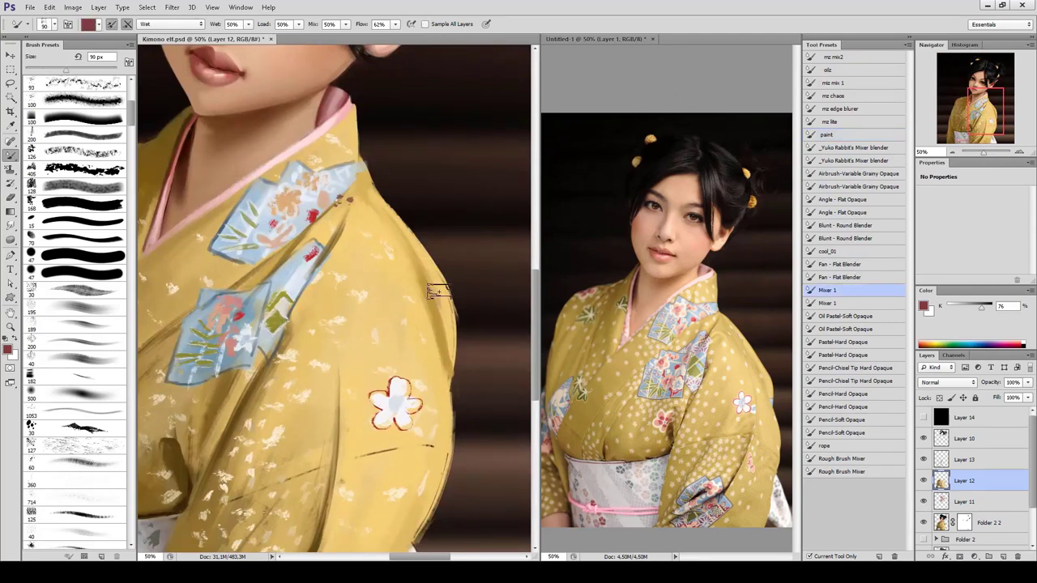
pyautogui.click(847, 316)
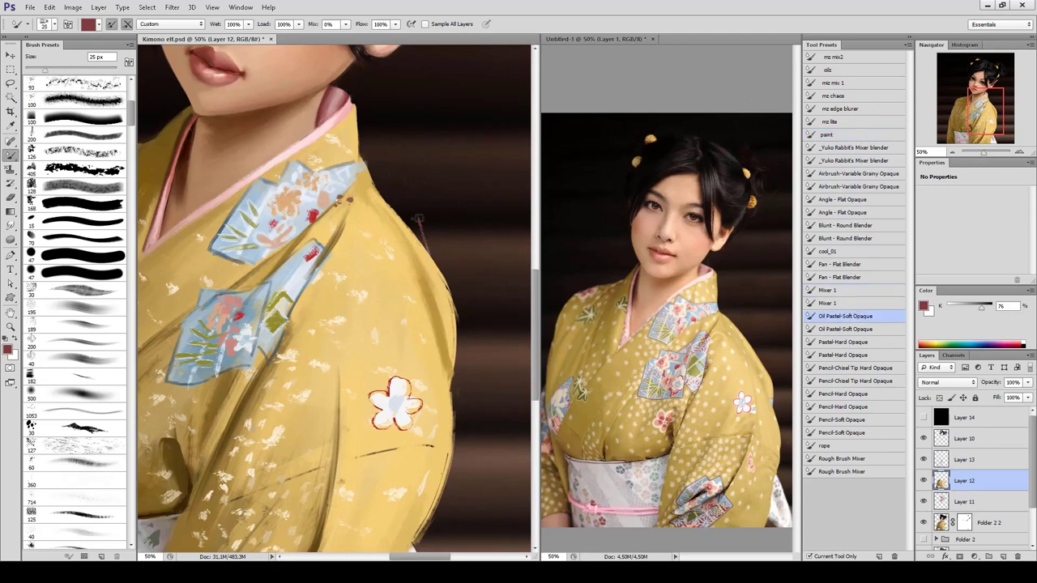
pyautogui.click(834, 446)
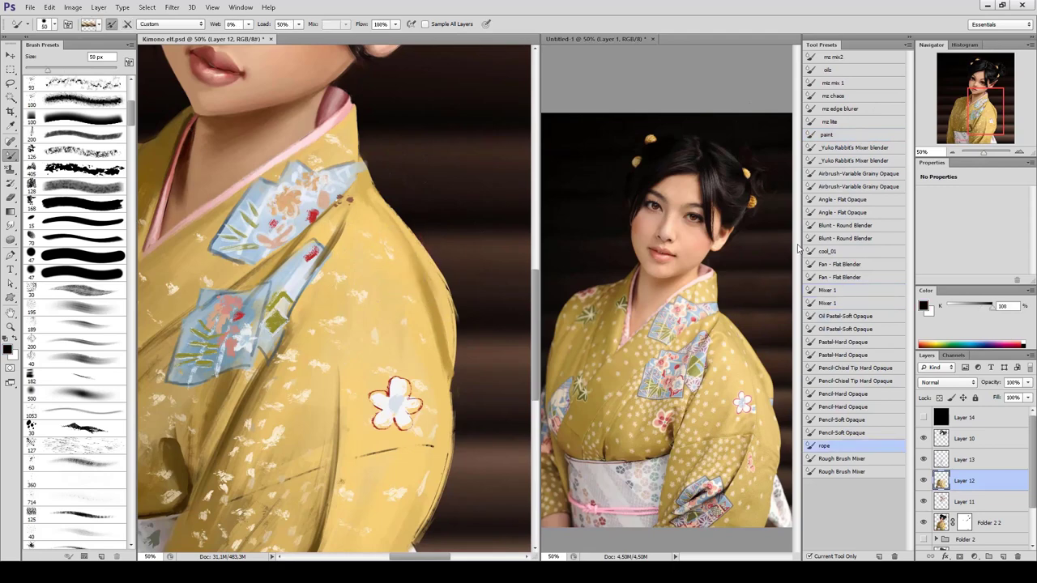
pyautogui.click(866, 459)
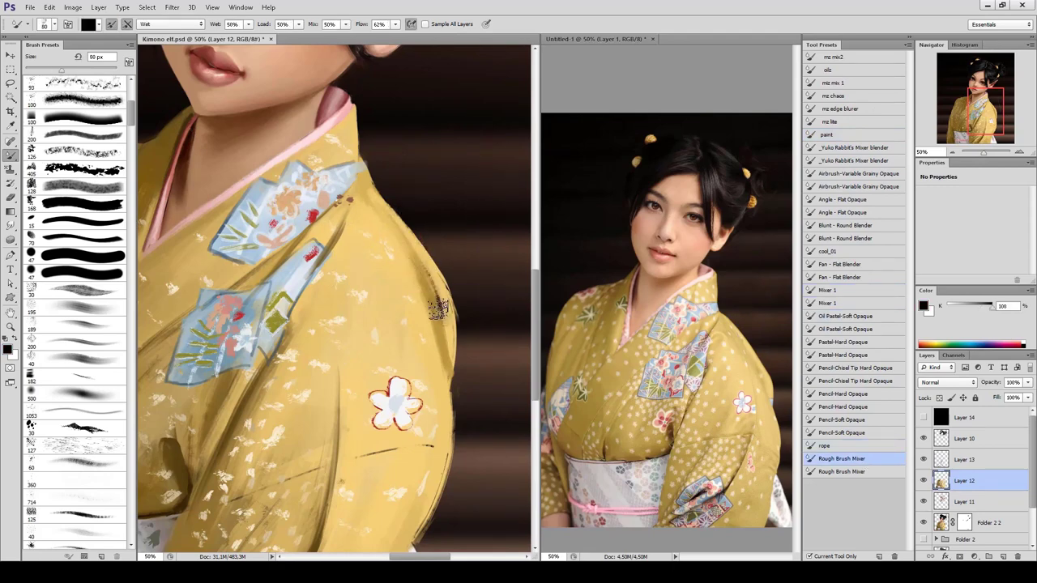
# Set the foreground colour to brown ab7820 and return to the regular brush.
pyautogui.keyDown('alt'); pyautogui.click(159, 155); pyautogui.keyUp('alt')
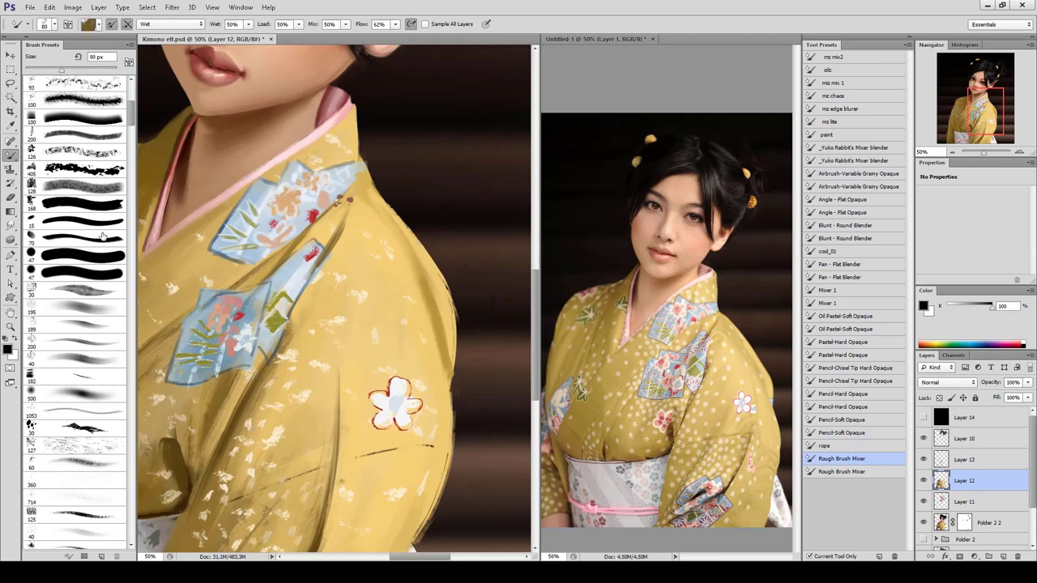
pyautogui.click(10, 352)
pyautogui.click(521, 367)
pyautogui.click(477, 281)
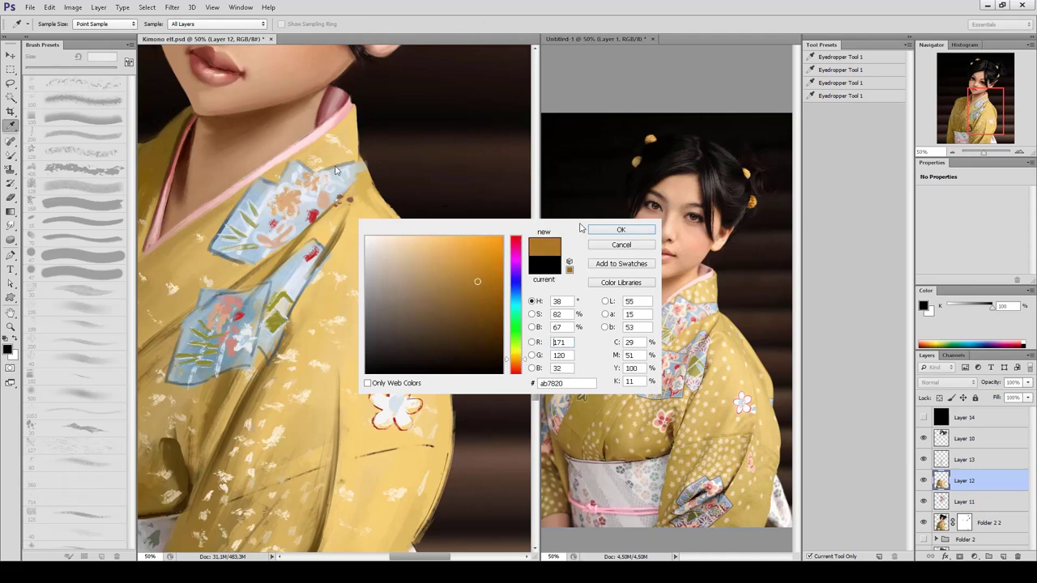
pyautogui.click(619, 230)
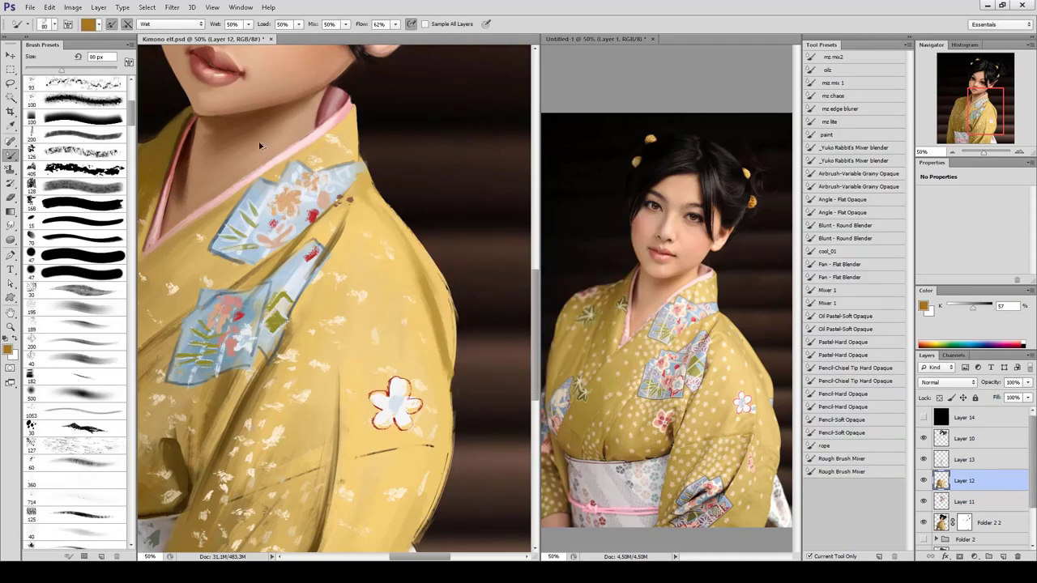
pyautogui.hotkey('shift', 'b')
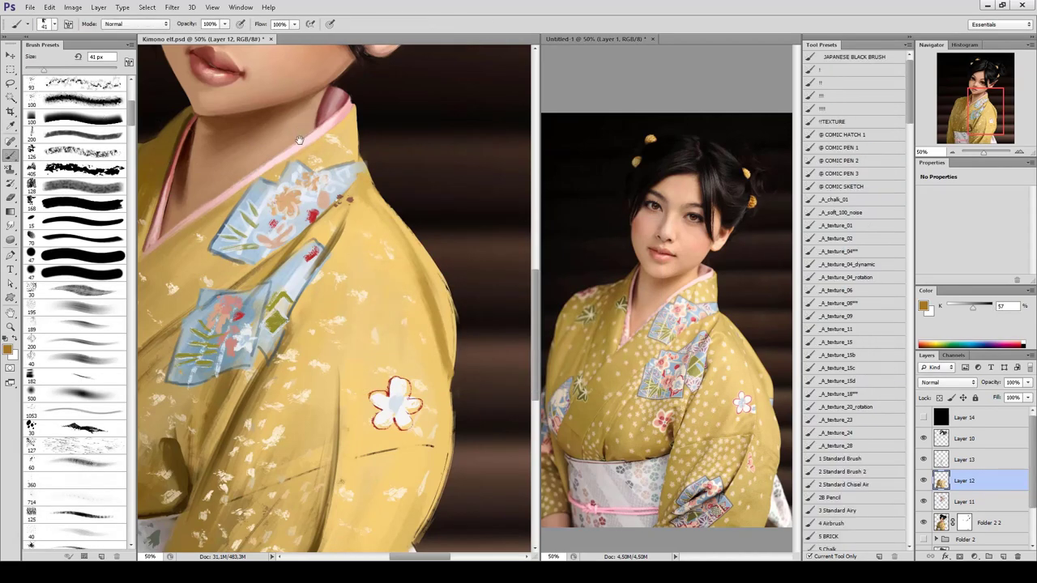
# Flip the canvas horizontally, frame the face, pick a dark brown and add a new layer.
pyautogui.moveTo(299, 140); pyautogui.dragTo(342, 225)
pyautogui.click(81, 139)
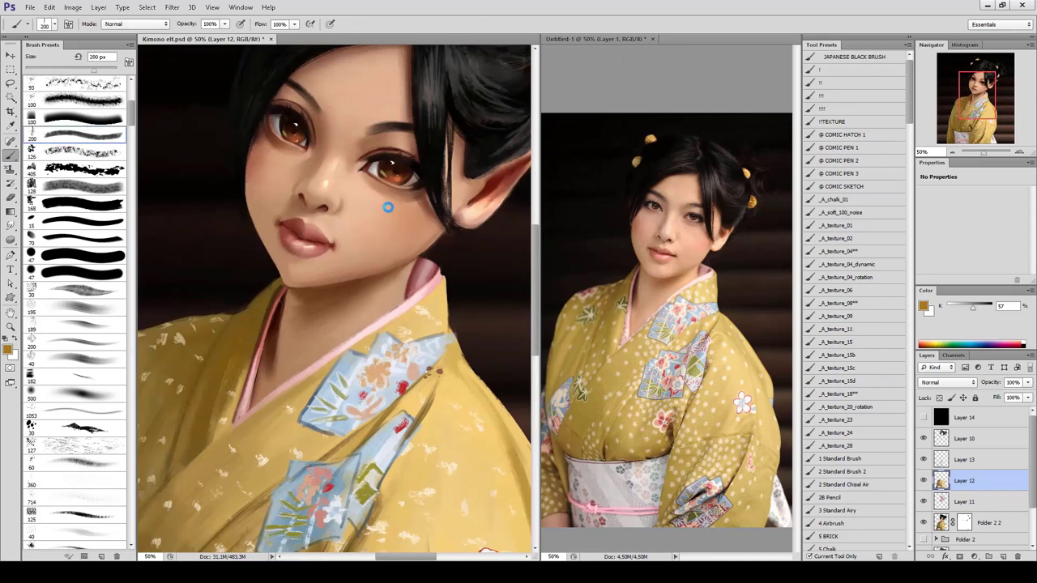
pyautogui.press('h')
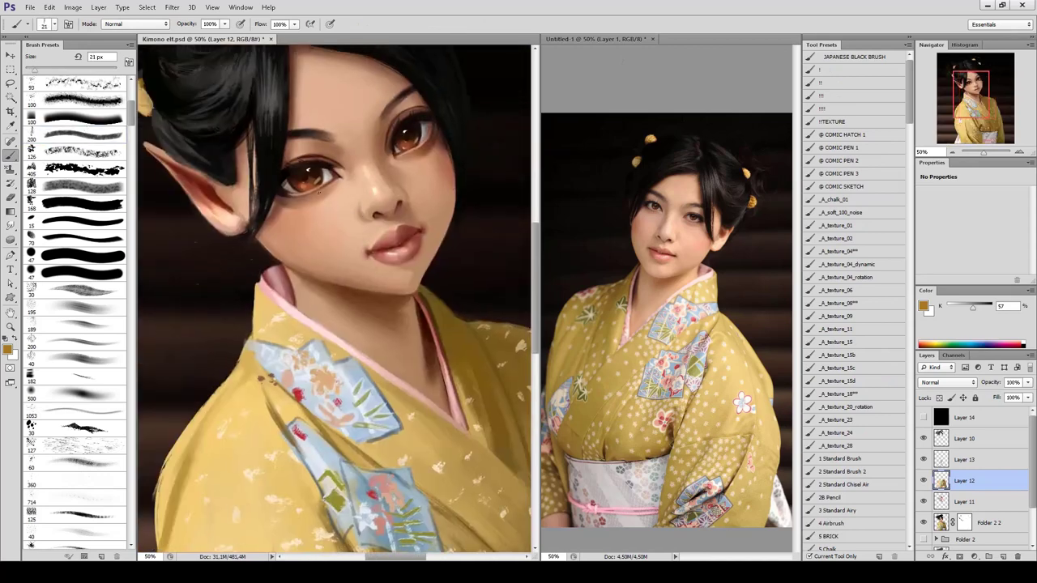
pyautogui.scroll(1, 318, 192)
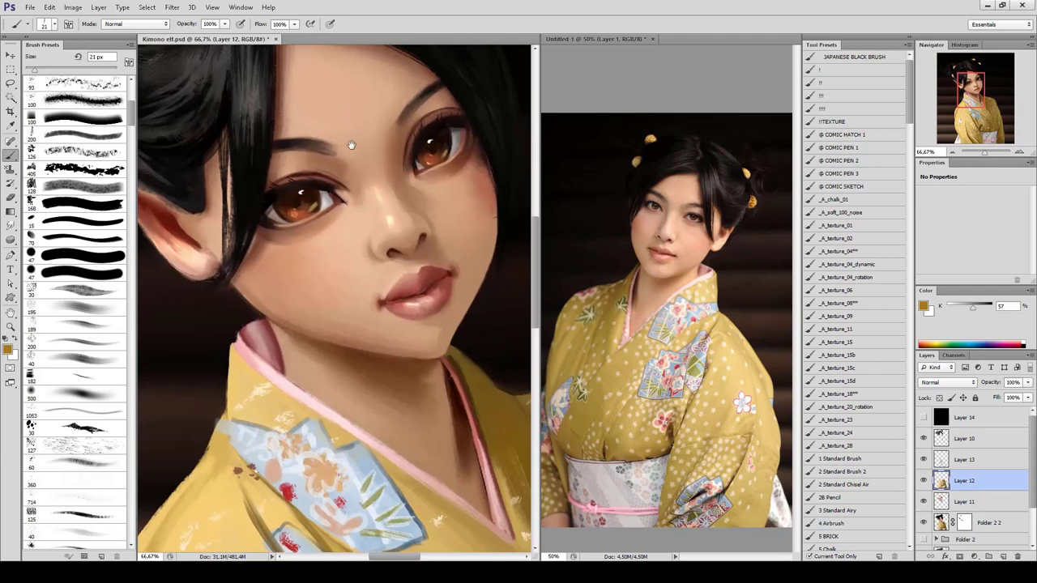
pyautogui.moveTo(478, 140); pyautogui.dragTo(384, 197)
pyautogui.keyDown('alt'); pyautogui.click(385, 197); pyautogui.keyUp('alt')
pyautogui.keyDown('ctrl'); pyautogui.click(1004, 557); pyautogui.keyUp('ctrl')
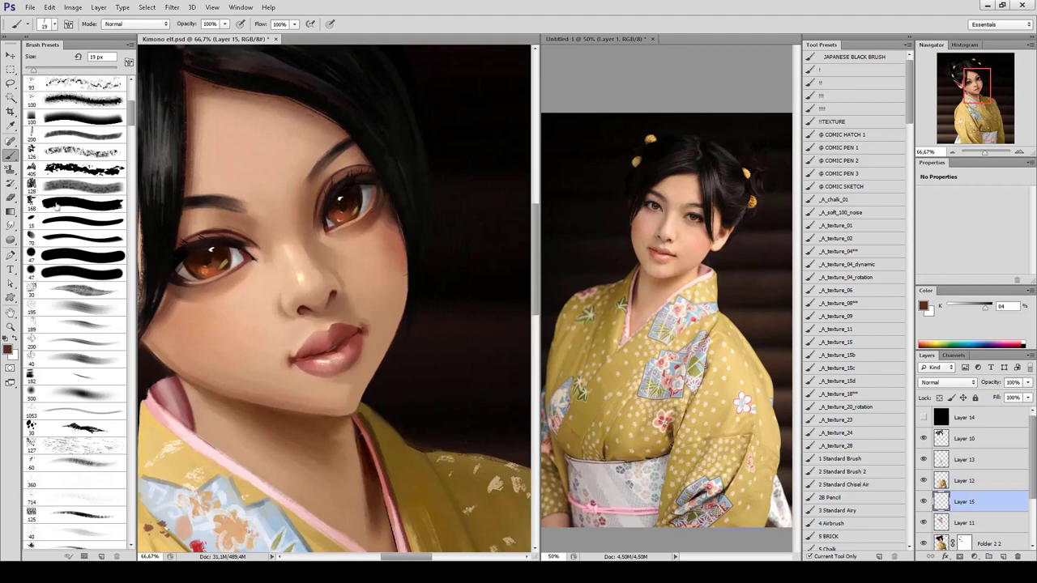
# With a smaller brush, darken the left eye's upper lid and erase the excess.
pyautogui.press('[')
pyautogui.press('e')
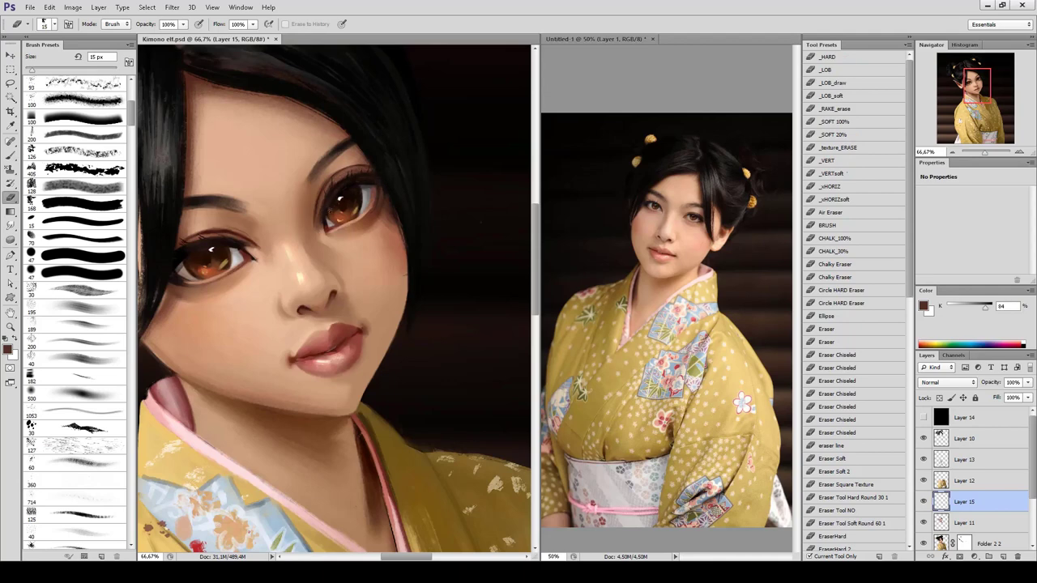
pyautogui.press('b')
pyautogui.moveTo(185, 252)
pyautogui.mouseDown()
pyautogui.moveTo(235, 243)
pyautogui.moveTo(182, 259)
pyautogui.moveTo(193, 244)
pyautogui.mouseUp()
pyautogui.press('e')
pyautogui.press('[')
pyautogui.hotkey('ctrl', '-')
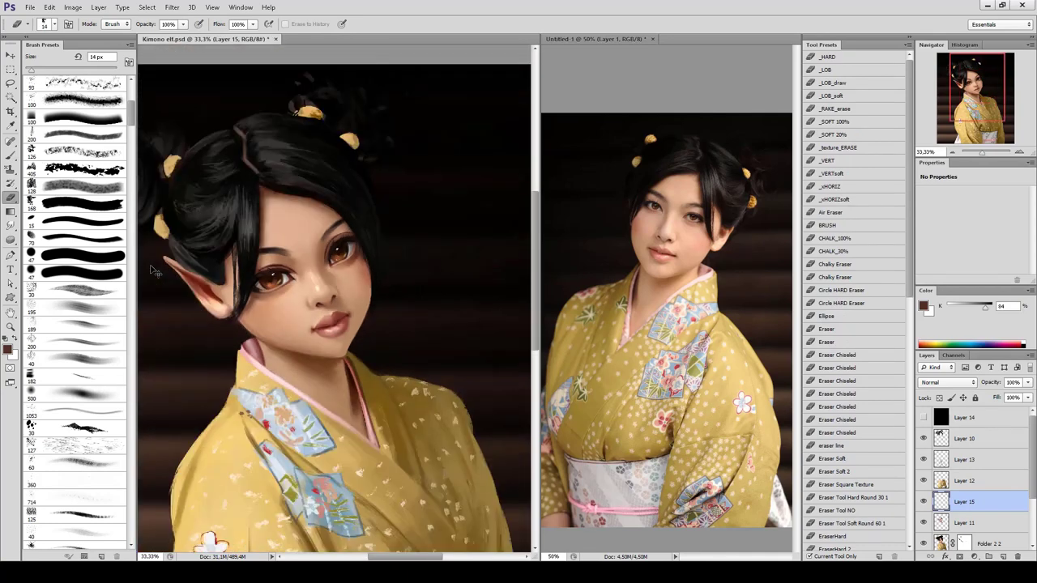
pyautogui.hotkey('ctrl', '+')
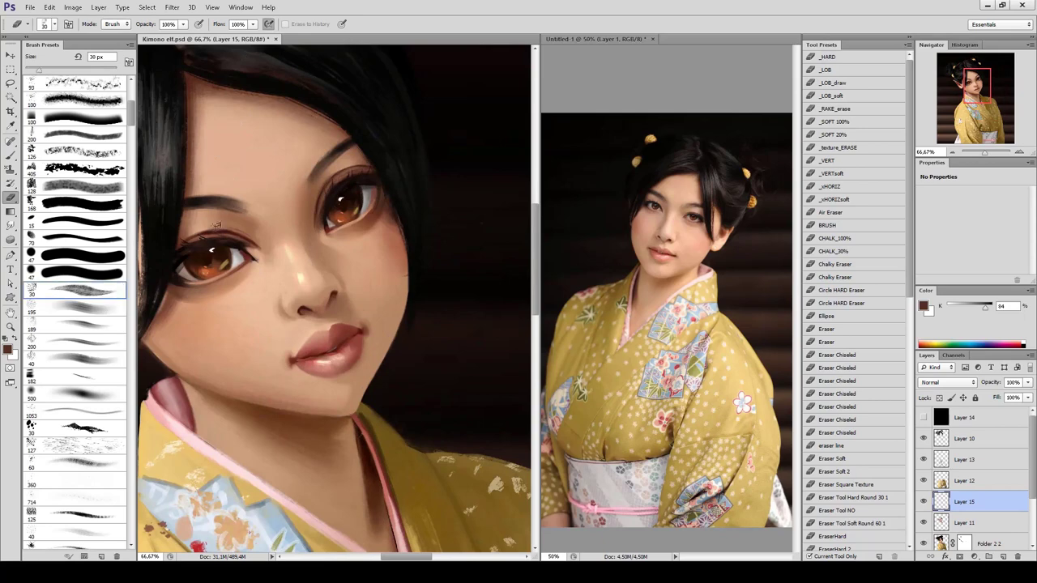
pyautogui.press('b')
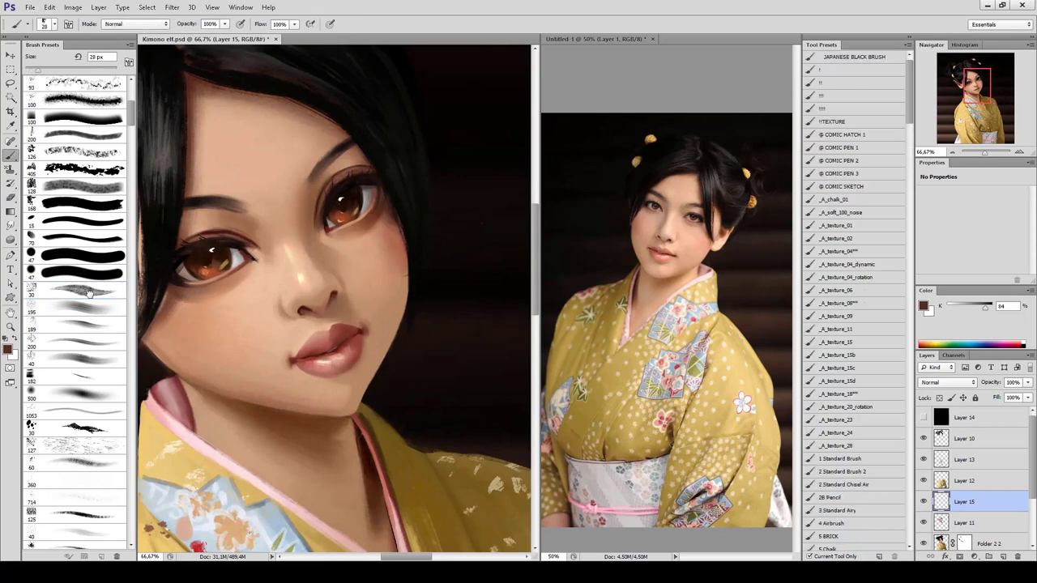
# Refine the upper-lid detail with a pressure-sized brush in darker and medium browns.
pyautogui.press('[')
pyautogui.press('[')
pyautogui.press('[')
pyautogui.keyDown('alt'); pyautogui.click(188, 247); pyautogui.keyUp('alt')
pyautogui.press('[')
pyautogui.press('[')
pyautogui.press('[')
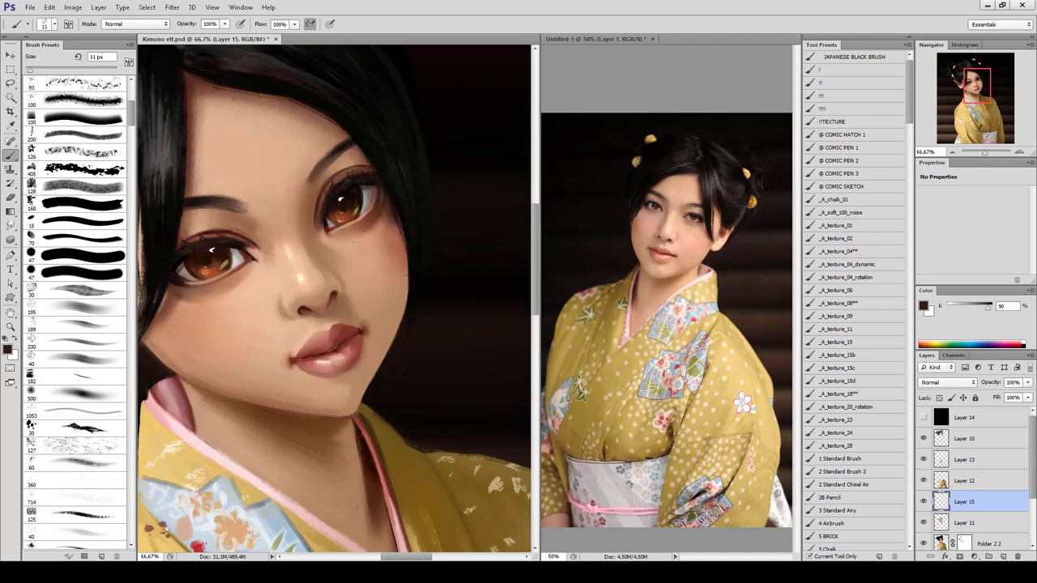
pyautogui.keyDown('alt'); pyautogui.click(211, 249); pyautogui.keyUp('alt')
pyautogui.press('e')
pyautogui.press('b')
pyautogui.keyDown('alt'); pyautogui.click(332, 182); pyautogui.keyUp('alt')
pyautogui.keyDown('alt'); pyautogui.click(211, 249); pyautogui.keyUp('alt')
# Toggle a layer to compare, darken the paint colour to near-black and zoom out.
pyautogui.click(924, 439)
pyautogui.keyDown('alt'); pyautogui.click(340, 199); pyautogui.keyUp('alt')
pyautogui.keyDown('alt'); pyautogui.click(184, 255); pyautogui.keyUp('alt')
pyautogui.hotkey('ctrl', '-')
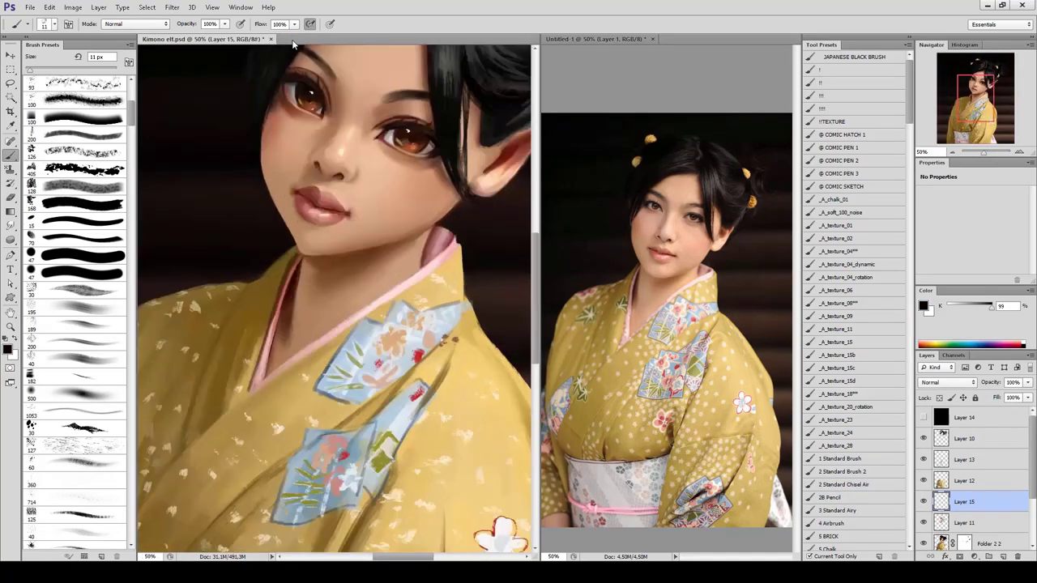
pyautogui.hotkey('ctrl', '-')
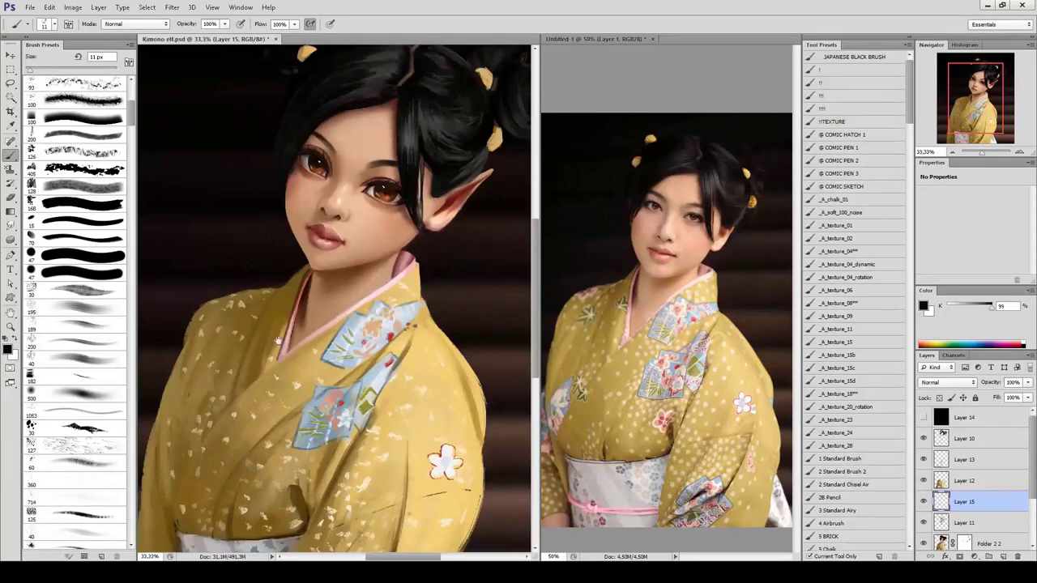
pyautogui.scroll(-3, 300, 221)
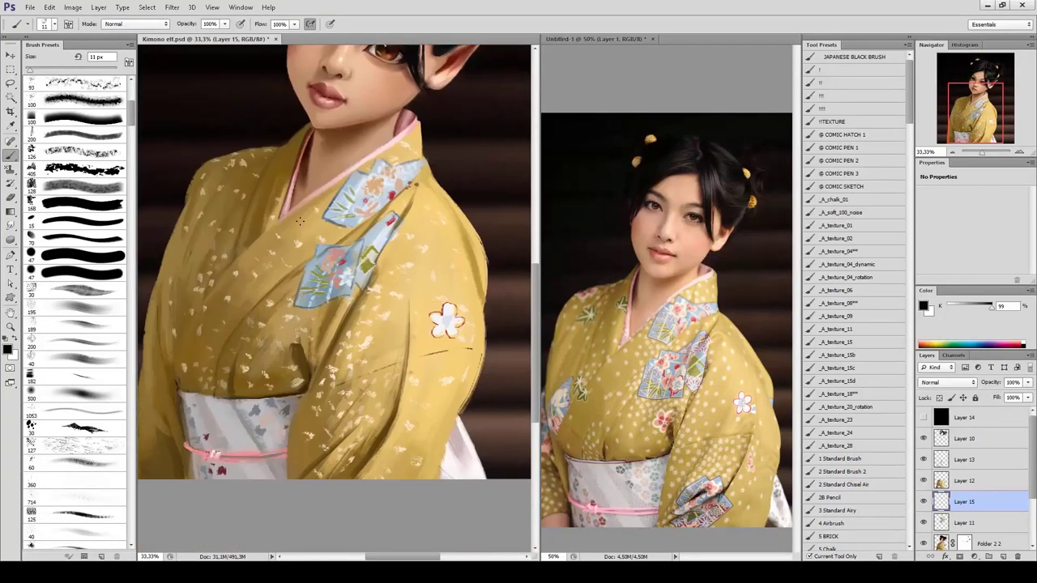
pyautogui.click(965, 467)
pyautogui.keyDown('alt'); pyautogui.click(400, 413); pyautogui.keyUp('alt')
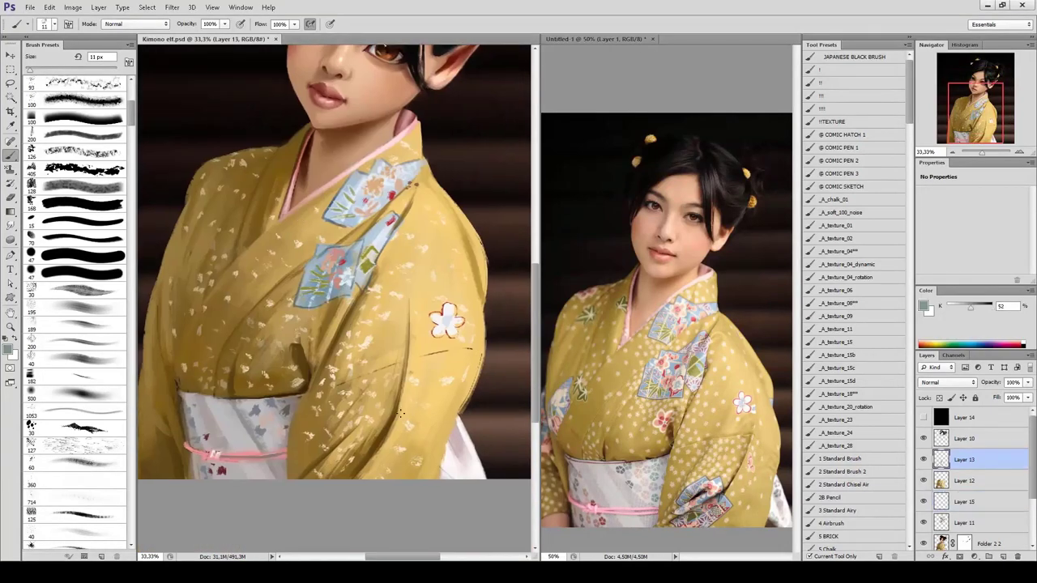
pyautogui.moveTo(377, 415); pyautogui.dragTo(366, 421)
pyautogui.moveTo(416, 457); pyautogui.dragTo(396, 425)
pyautogui.click(7, 349)
pyautogui.press('Return')
pyautogui.moveTo(418, 449); pyautogui.dragTo(404, 467)
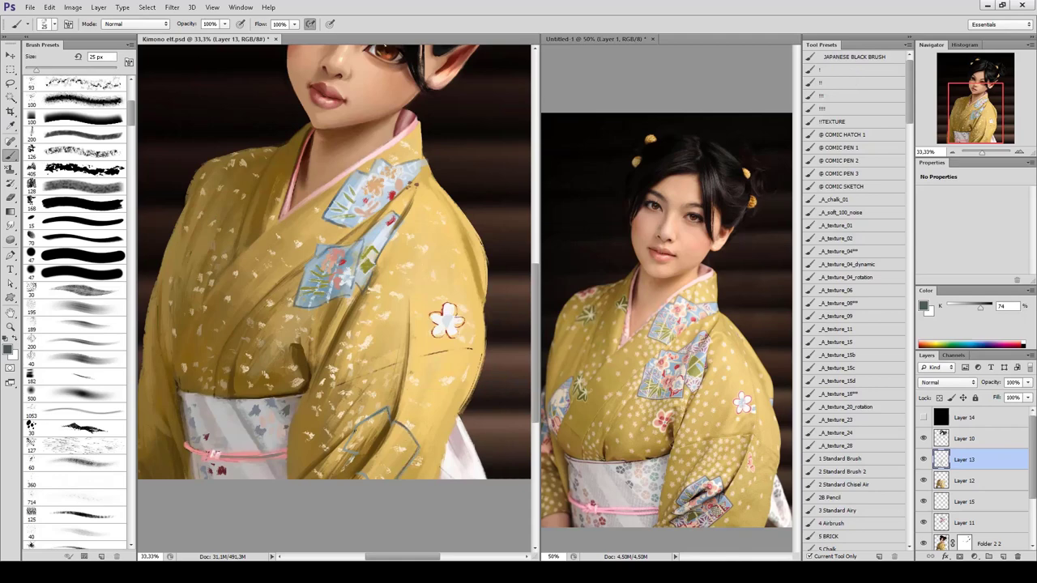
pyautogui.moveTo(354, 430); pyautogui.dragTo(344, 454)
pyautogui.click(81, 204)
pyautogui.keyDown('alt'); pyautogui.click(346, 328); pyautogui.keyUp('alt')
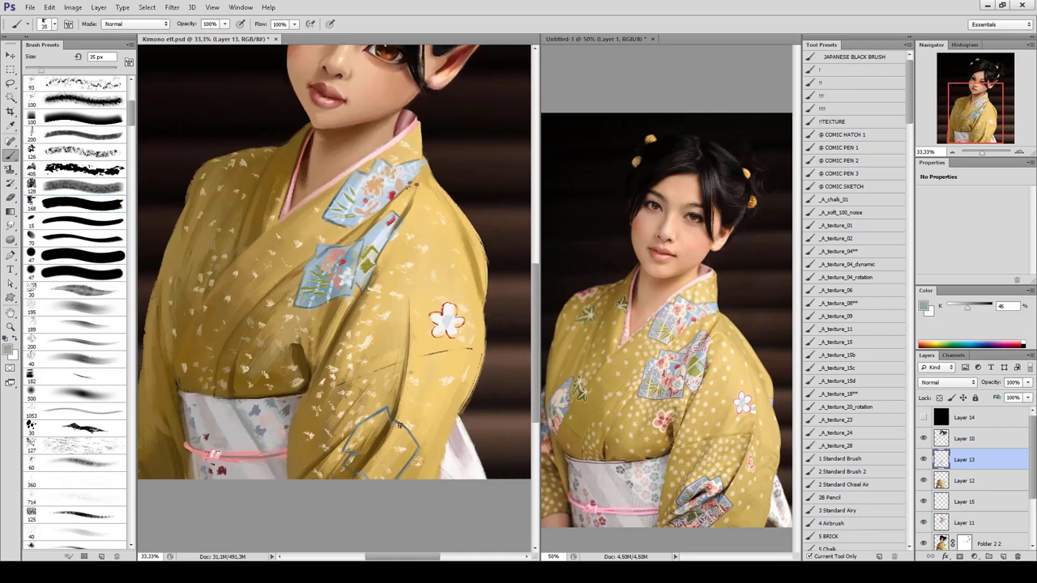
pyautogui.moveTo(393, 431)
pyautogui.mouseDown()
pyautogui.moveTo(351, 448)
pyautogui.moveTo(387, 401)
pyautogui.mouseUp()
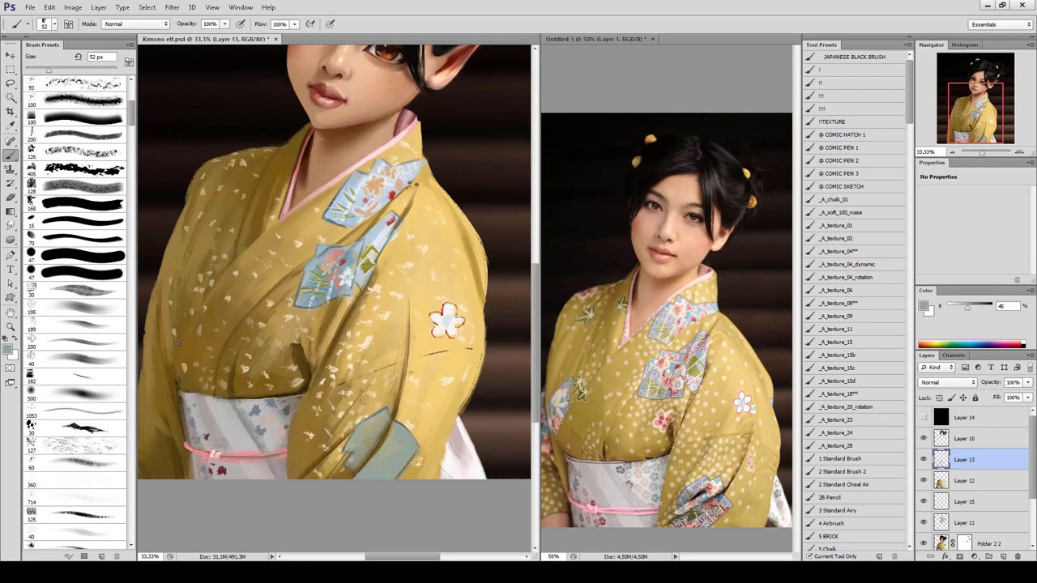
pyautogui.scroll(5, 118, 143)
pyautogui.click(81, 118)
pyautogui.keyDown('alt'); pyautogui.click(316, 463); pyautogui.keyUp('alt')
pyautogui.hotkey('alt', '[')
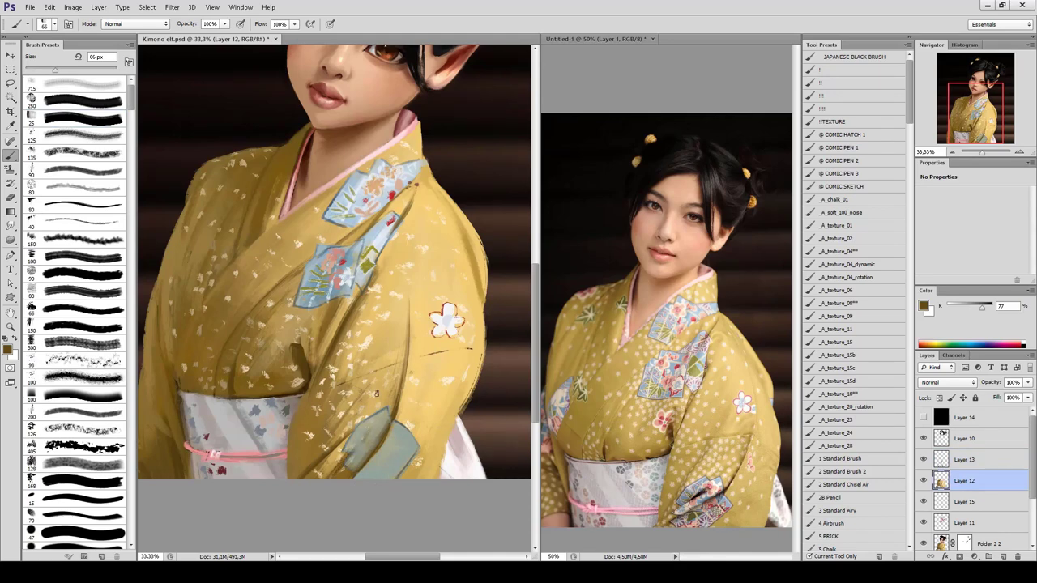
pyautogui.hotkey('alt', ']')
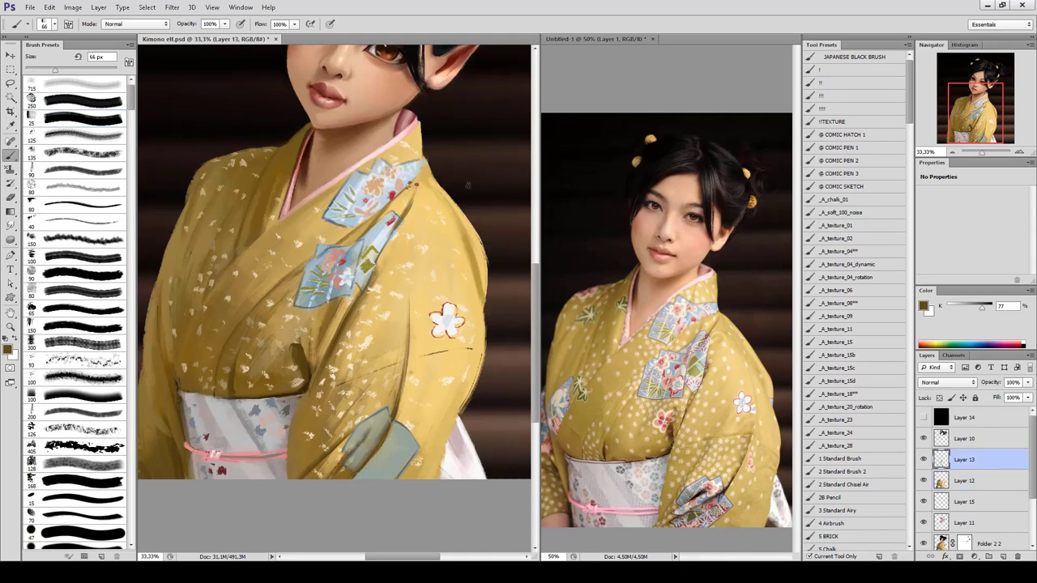
pyautogui.moveTo(131, 102); pyautogui.dragTo(130, 112)
# Set up a textured brush with build-up and paint a near-white highlight on the sleeve's blue patch.
pyautogui.click(77, 414)
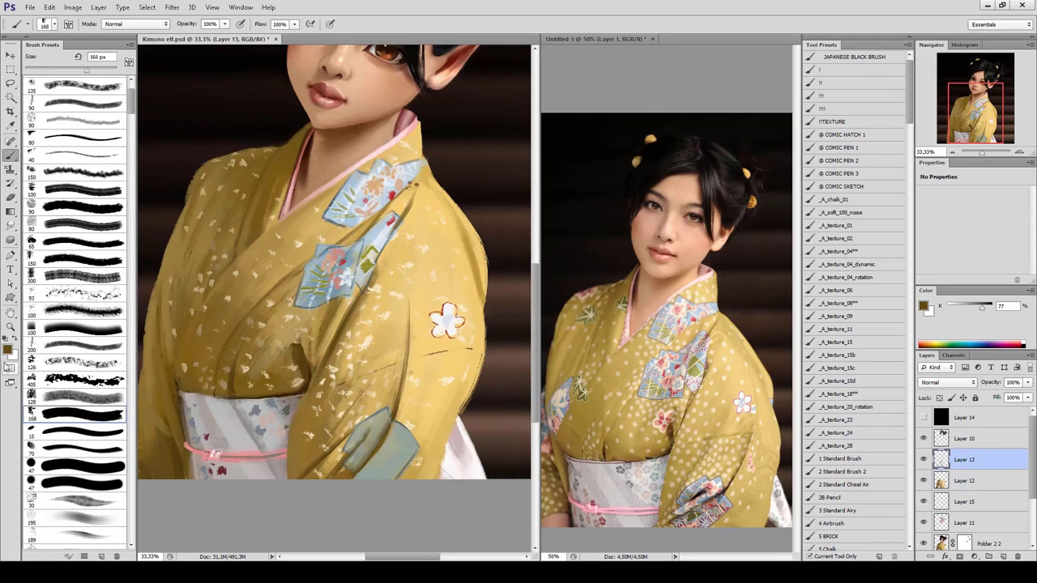
pyautogui.press('x')
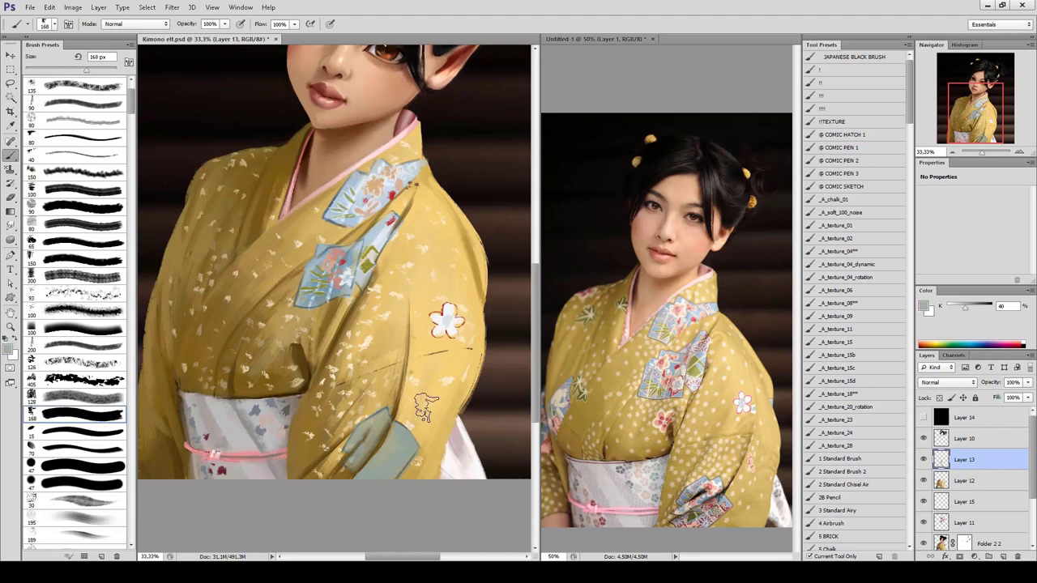
pyautogui.press('[')
pyautogui.press('[')
pyautogui.press('[')
pyautogui.press('[')
pyautogui.press('[')
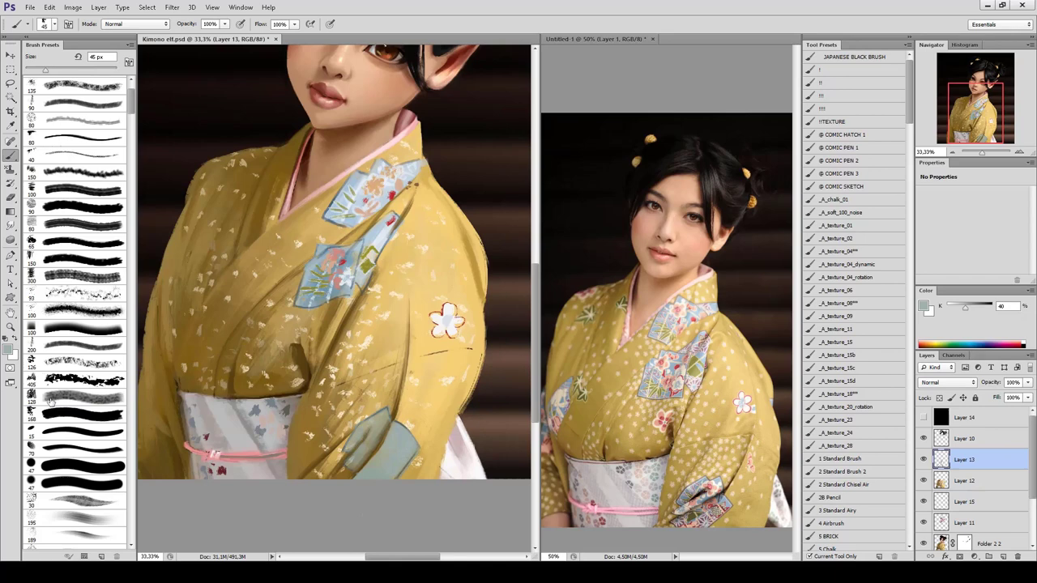
pyautogui.click(62, 504)
pyautogui.keyDown('alt'); pyautogui.click(386, 433); pyautogui.keyUp('alt')
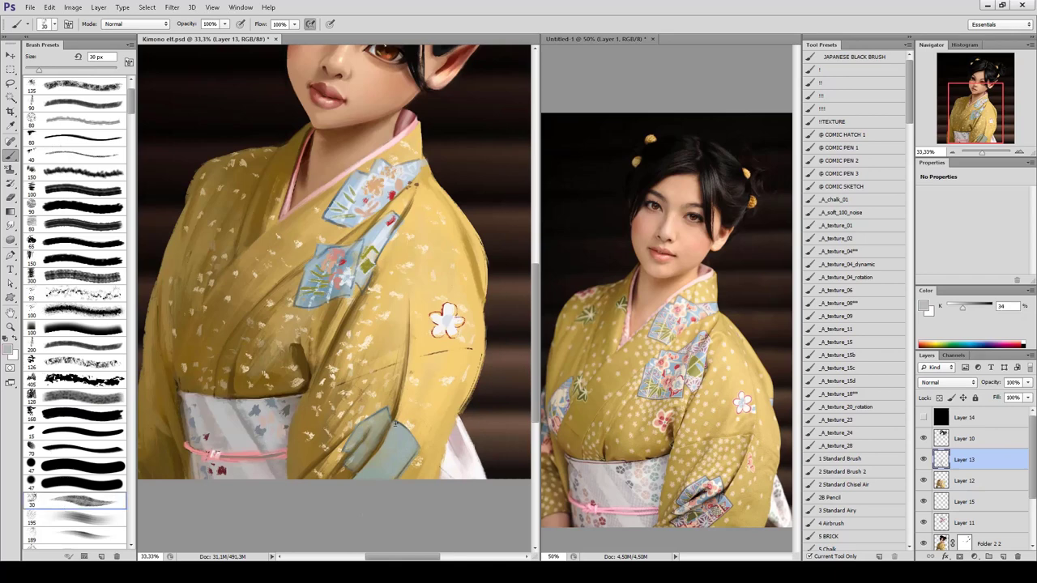
pyautogui.scroll(2, 73, 243)
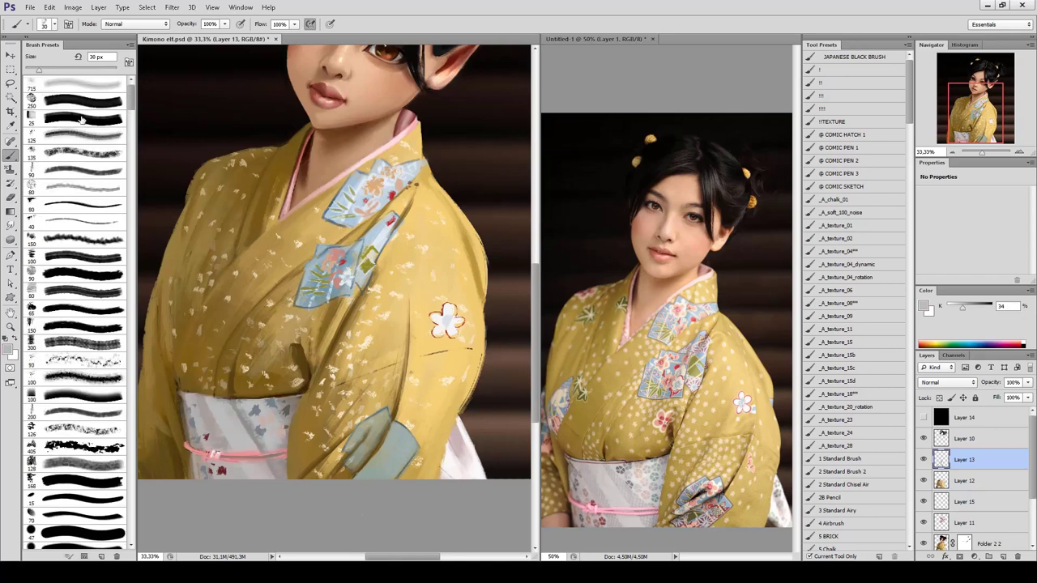
pyautogui.click(81, 135)
pyautogui.keyDown('alt'); pyautogui.click(458, 461); pyautogui.keyUp('alt')
pyautogui.press('[')
pyautogui.press('[')
pyautogui.moveTo(396, 431)
pyautogui.mouseDown()
pyautogui.moveTo(411, 453)
pyautogui.moveTo(386, 464)
pyautogui.mouseUp()
# Sample obi grey, kimono near-white and obi-cord pink, using a 30 px brush enlarged to 52 px.
pyautogui.keyDown('alt'); pyautogui.click(242, 402); pyautogui.keyUp('alt')
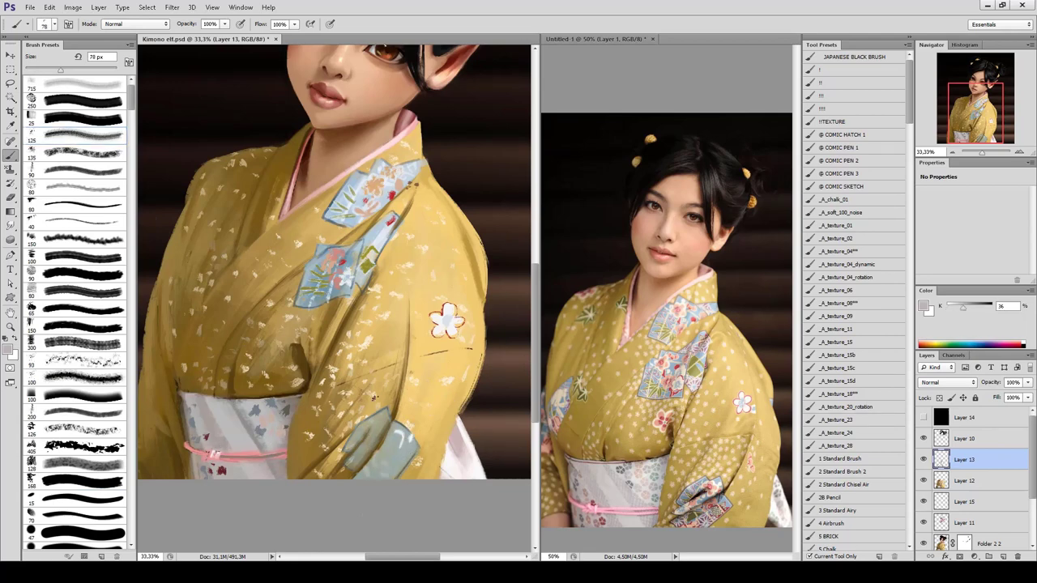
pyautogui.keyDown('alt'); pyautogui.click(409, 337); pyautogui.keyUp('alt')
pyautogui.keyDown('alt'); pyautogui.click(203, 448); pyautogui.keyUp('alt')
pyautogui.scroll(-5, 77, 325)
pyautogui.scroll(-5, 77, 325)
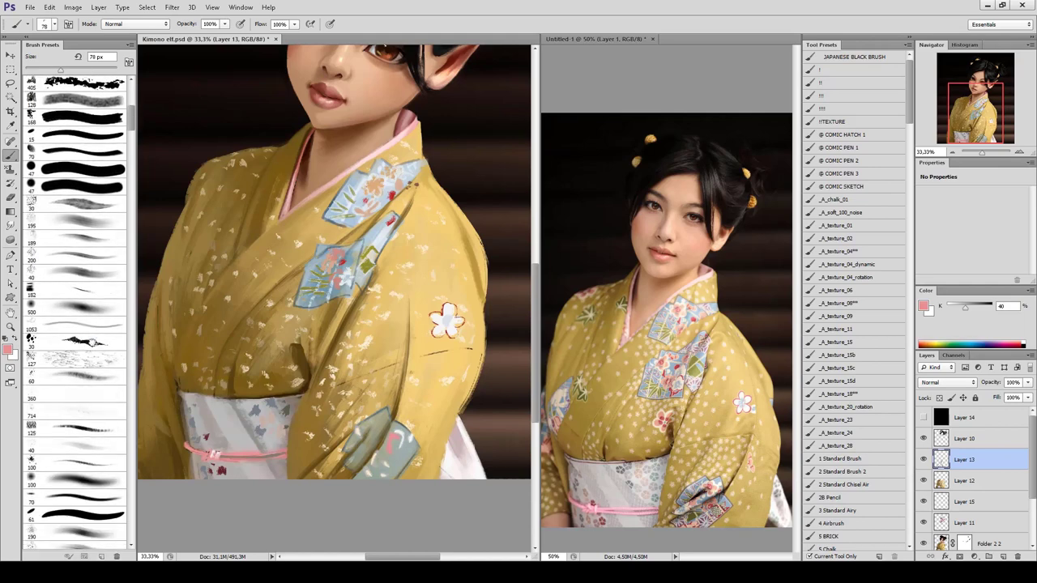
pyautogui.click(77, 342)
pyautogui.press(']')
pyautogui.press(']')
# Sample skin pink, sleeve grey-brown and kimono yellow, then set an olive foreground colour.
pyautogui.keyDown('alt'); pyautogui.click(363, 87); pyautogui.keyUp('alt')
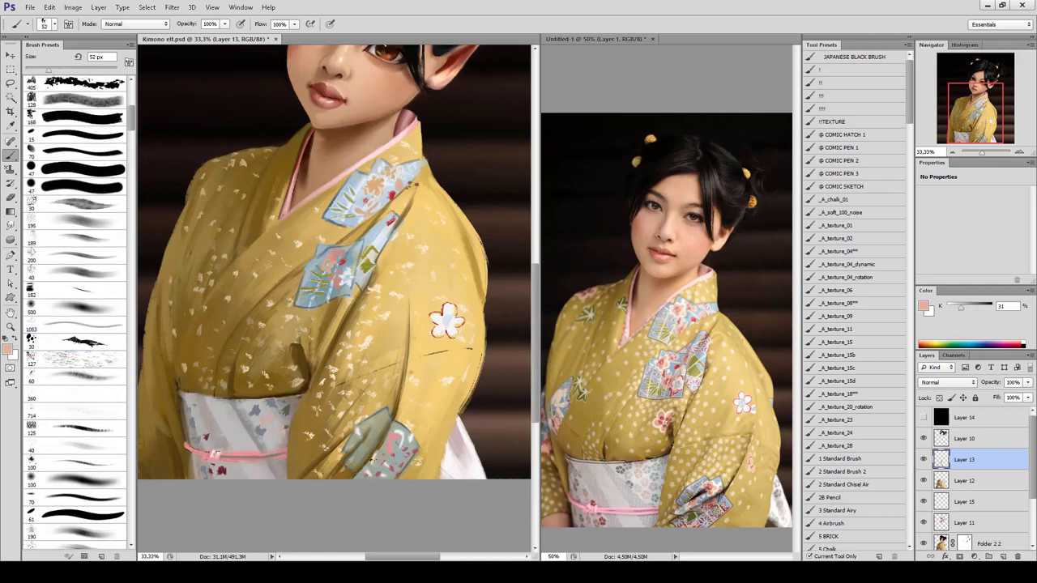
pyautogui.keyDown('alt'); pyautogui.click(378, 424); pyautogui.keyUp('alt')
pyautogui.keyDown('alt'); pyautogui.click(373, 253); pyautogui.keyUp('alt')
pyautogui.click(9, 354)
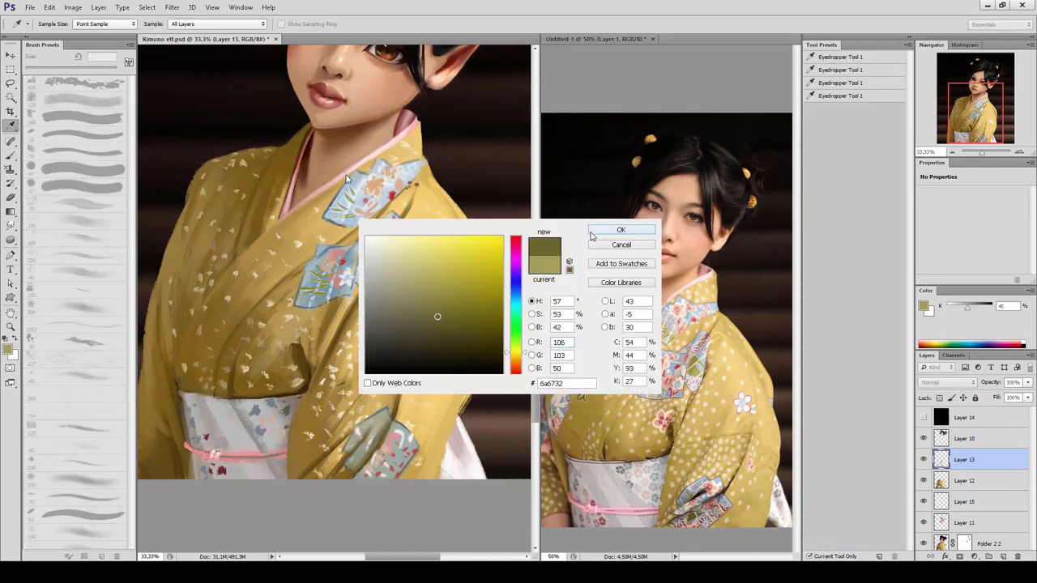
pyautogui.click(593, 232)
pyautogui.press('b')
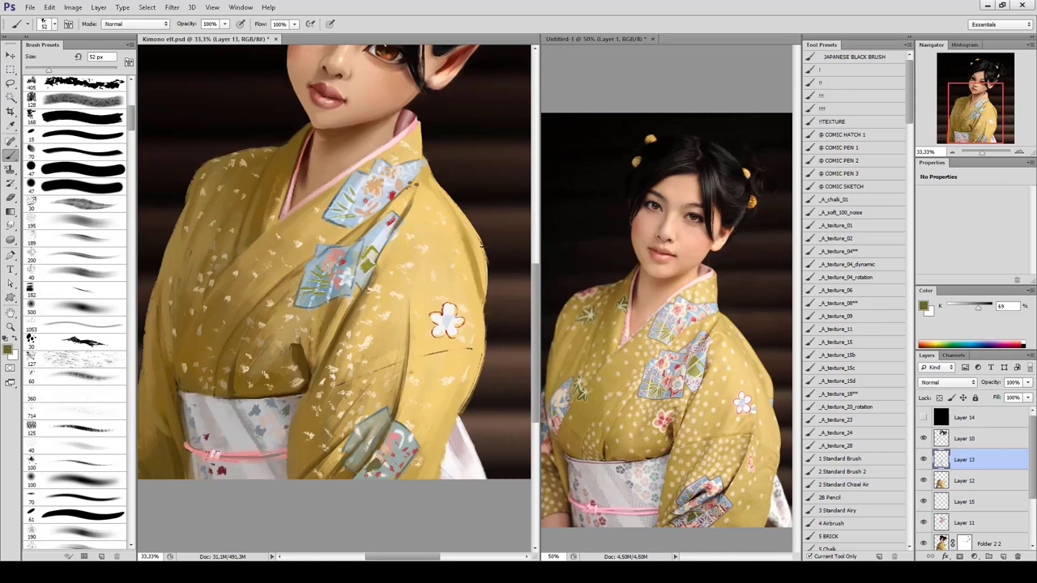
# Paint a new blue-grey fan patch on the left sleeve, then erase and dodge its edges.
pyautogui.keyDown('alt'); pyautogui.click(306, 302); pyautogui.keyUp('alt')
pyautogui.moveTo(188, 289)
pyautogui.mouseDown()
pyautogui.moveTo(172, 318)
pyautogui.moveTo(177, 343)
pyautogui.moveTo(188, 311)
pyautogui.moveTo(173, 314)
pyautogui.moveTo(179, 338)
pyautogui.mouseUp()
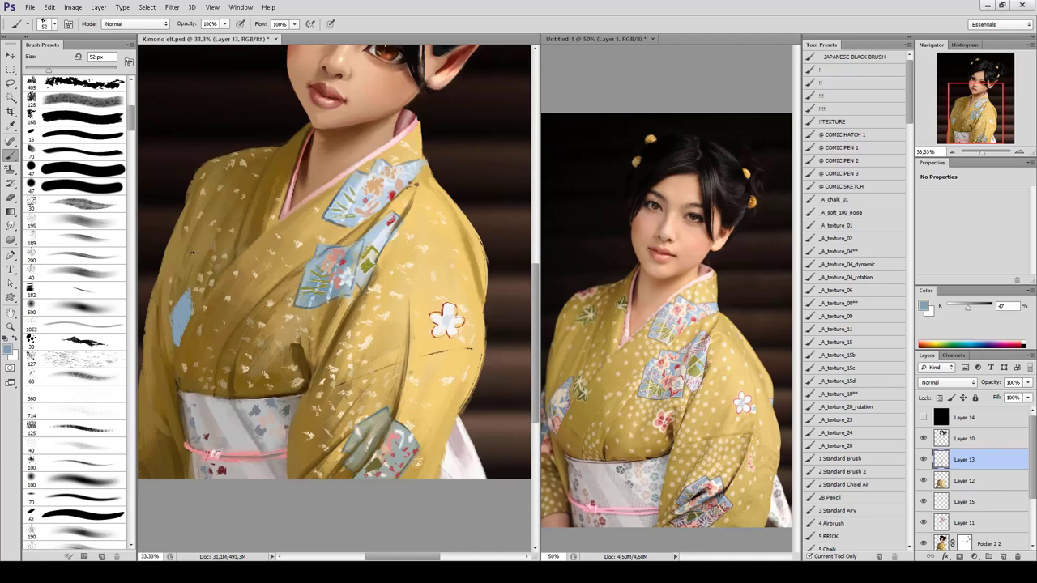
pyautogui.press('e')
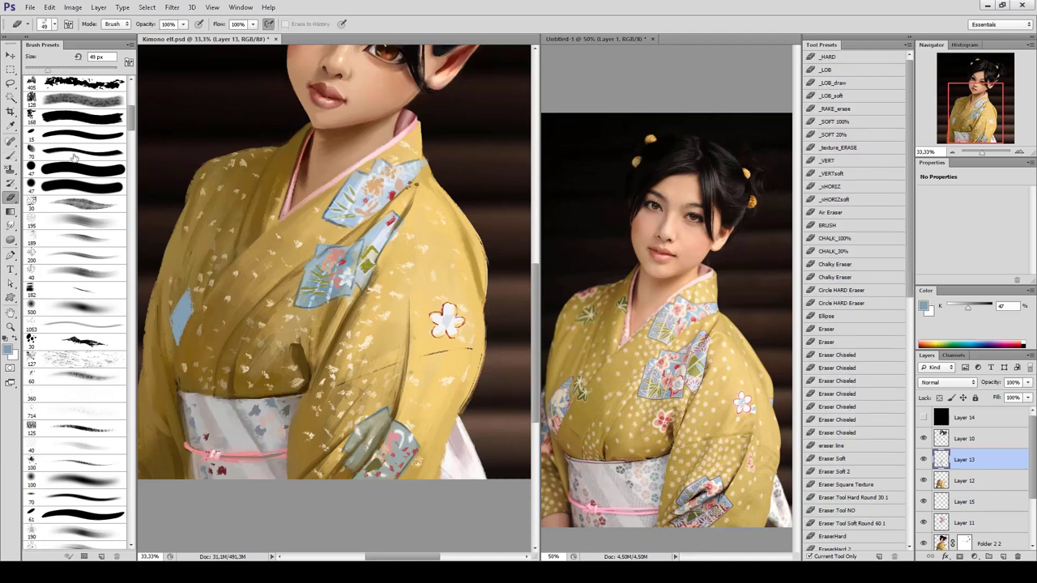
pyautogui.click(81, 118)
pyautogui.press('[')
pyautogui.press('[')
pyautogui.press('[')
pyautogui.press('[')
pyautogui.press('o')
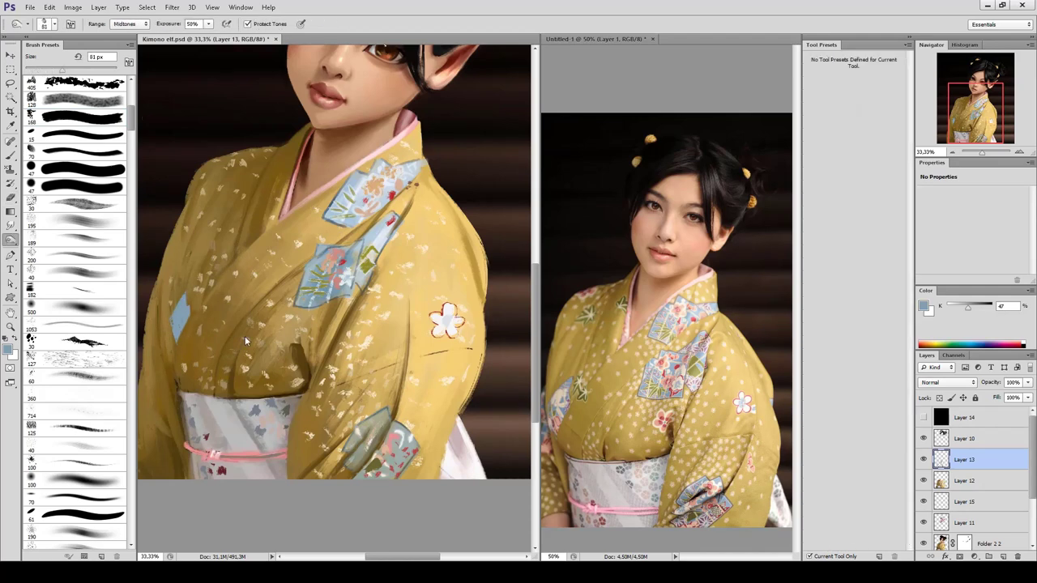
pyautogui.press(']')
pyautogui.press('b')
# Sample kimono tans and a dark brown to darken the fan patch's left edge.
pyautogui.keyDown('alt'); pyautogui.click(192, 368); pyautogui.keyUp('alt')
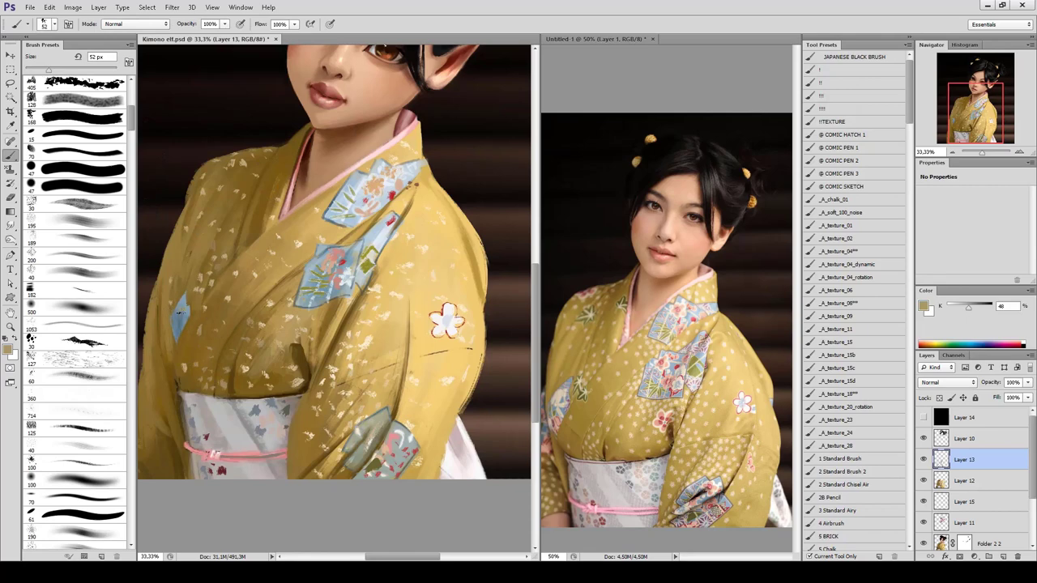
pyautogui.keyDown('alt'); pyautogui.click(179, 310); pyautogui.keyUp('alt')
pyautogui.click(77, 204)
pyautogui.keyDown('alt'); pyautogui.click(181, 316); pyautogui.keyUp('alt')
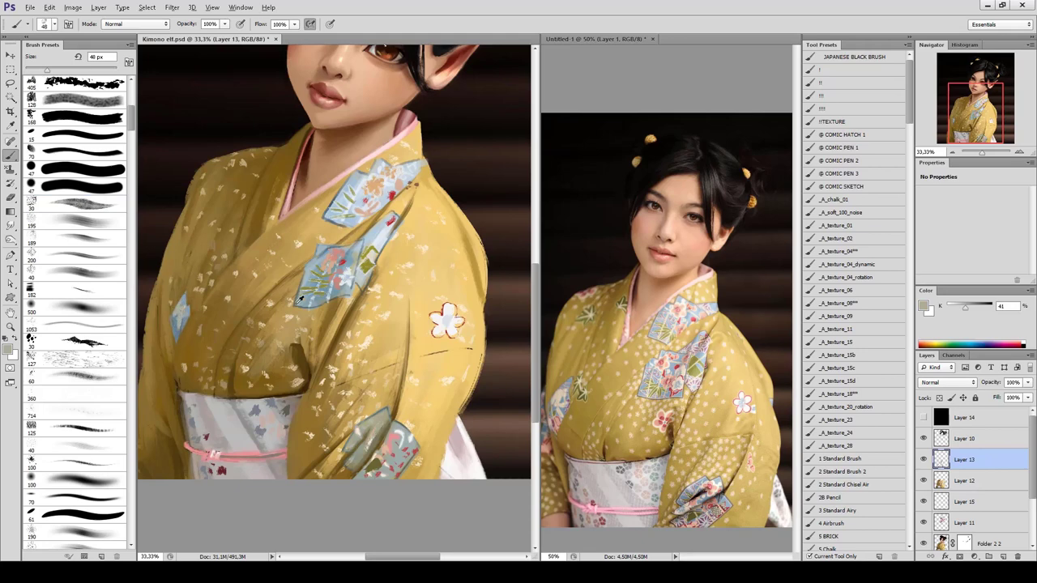
pyautogui.keyDown('alt'); pyautogui.click(231, 281); pyautogui.keyUp('alt')
pyautogui.moveTo(172, 319); pyautogui.dragTo(174, 342)
# Paint a small red accent on the left shoulder at 41 px and tone it down with the Sponge.
pyautogui.keyDown('alt'); pyautogui.click(392, 219); pyautogui.keyUp('alt')
pyautogui.press(']')
pyautogui.moveTo(216, 164); pyautogui.dragTo(224, 160)
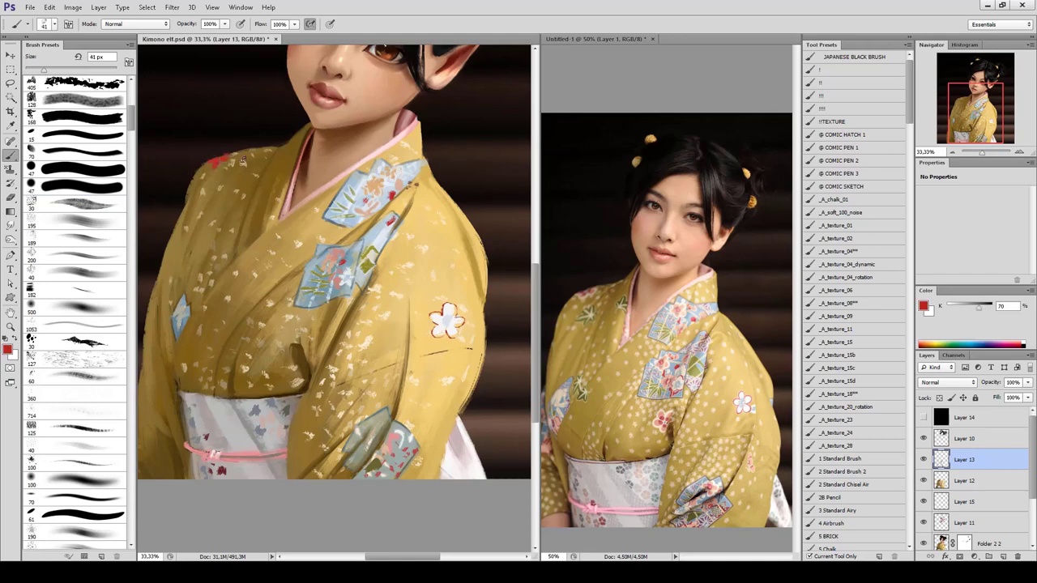
pyautogui.keyDown('alt'); pyautogui.click(219, 162); pyautogui.keyUp('alt')
pyautogui.press('o')
pyautogui.hotkey('shift', 'o')
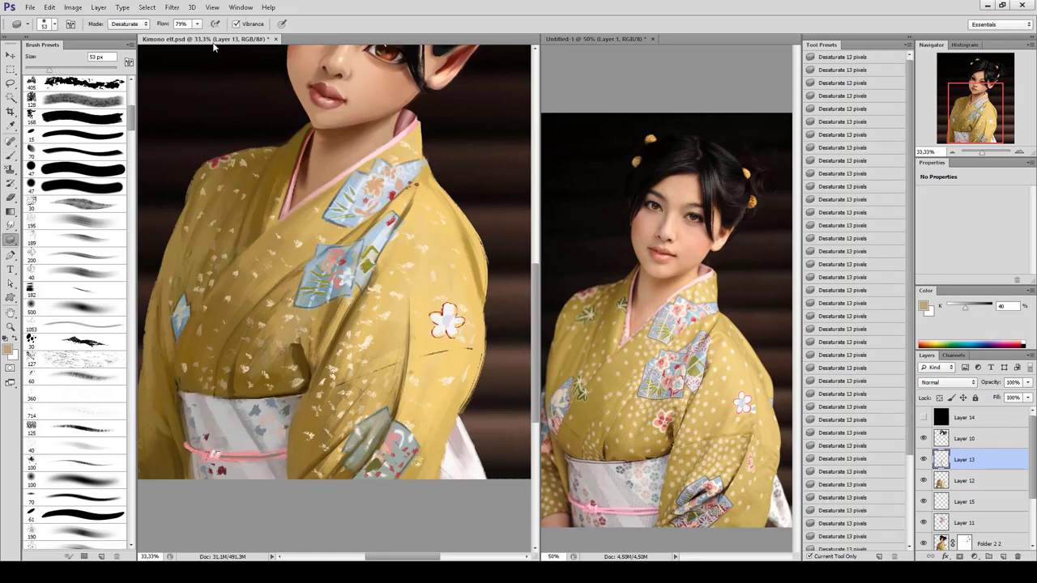
# Dab light tan flecks and a small light star motif near the shoulder.
pyautogui.press('b')
pyautogui.keyDown('alt'); pyautogui.click(219, 163); pyautogui.keyUp('alt')
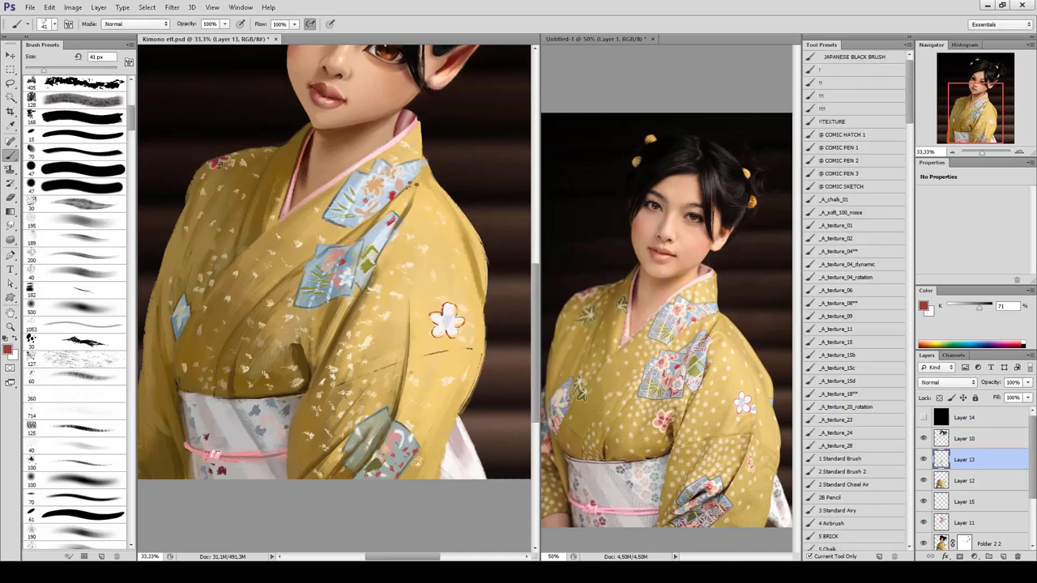
pyautogui.keyDown('alt'); pyautogui.click(247, 156); pyautogui.keyUp('alt')
pyautogui.click(210, 208)
pyautogui.moveTo(228, 197); pyautogui.dragTo(219, 200)
# Sample a green from the canvas and paint green leaves over the star motif.
pyautogui.press('i')
pyautogui.click(274, 280)
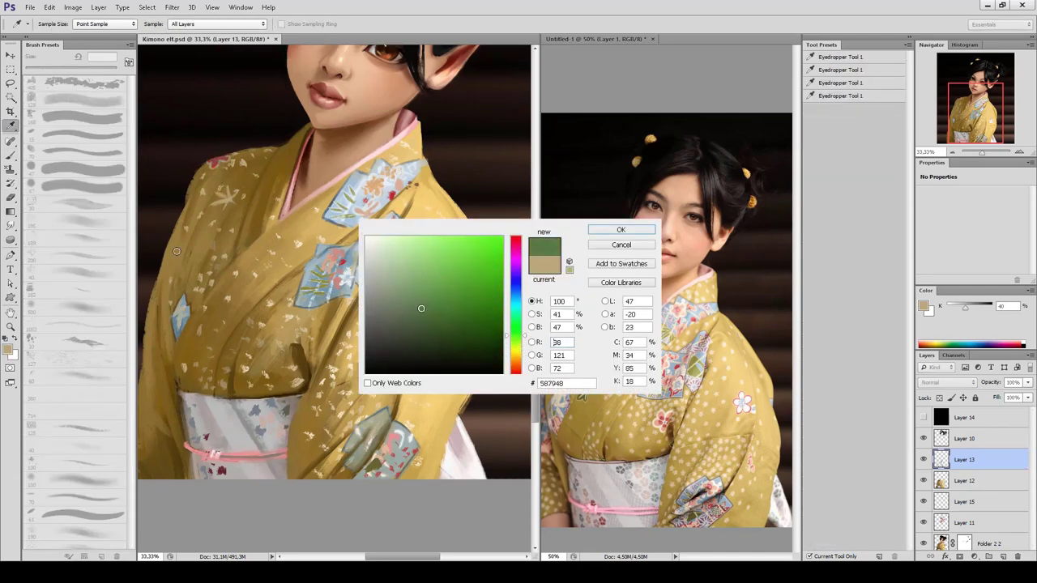
pyautogui.moveTo(177, 251); pyautogui.dragTo(171, 259)
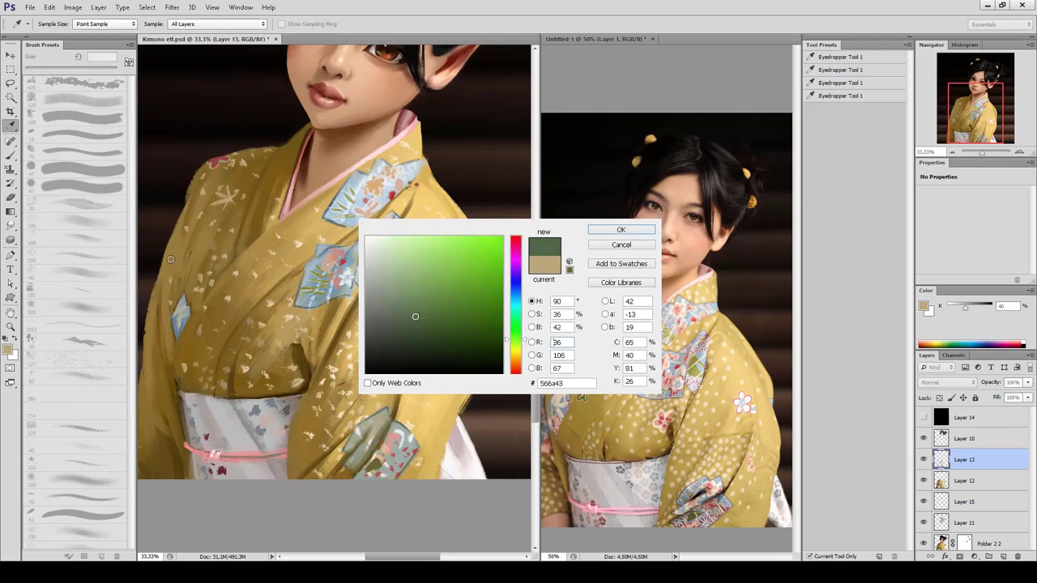
pyautogui.press('Return')
pyautogui.press('b')
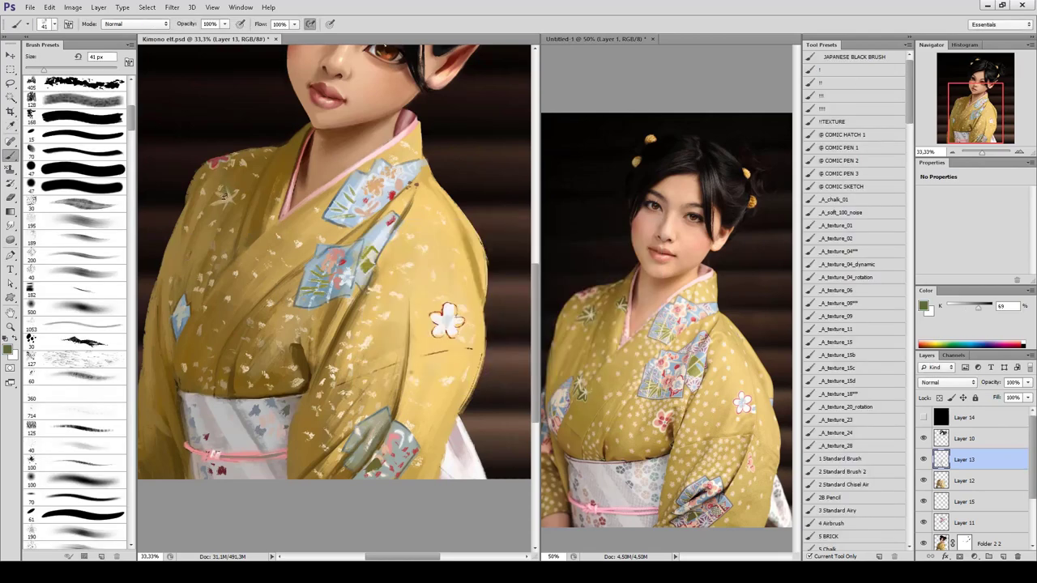
pyautogui.moveTo(224, 195); pyautogui.dragTo(216, 193)
pyautogui.press('[')
# Try several texture brush presets, then settle on the tapered Branch Taper 2 brush.
pyautogui.press('i')
pyautogui.click(616, 230)
pyautogui.moveTo(914, 106); pyautogui.dragTo(917, 120)
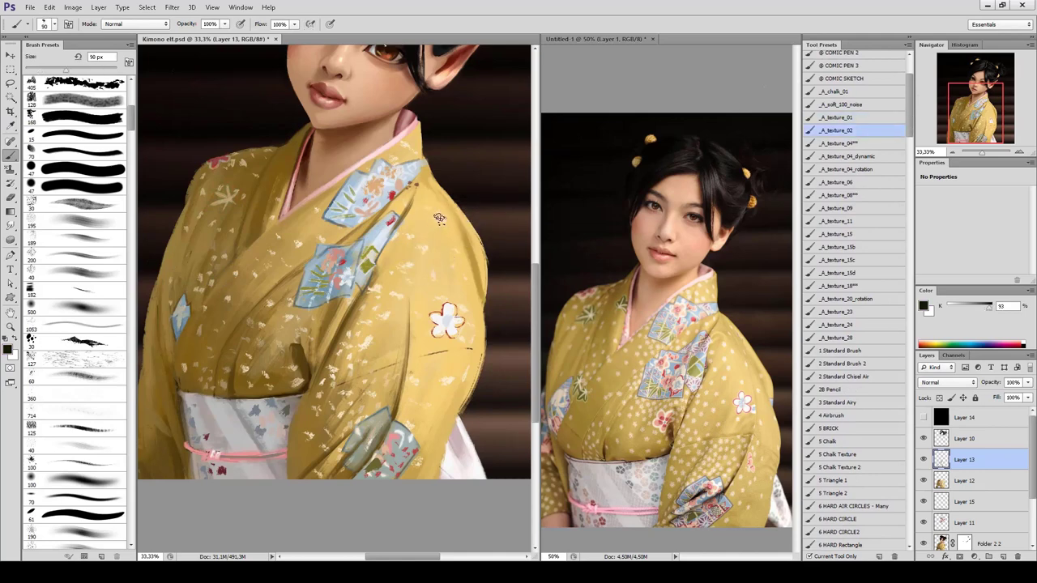
pyautogui.click(839, 143)
pyautogui.click(839, 181)
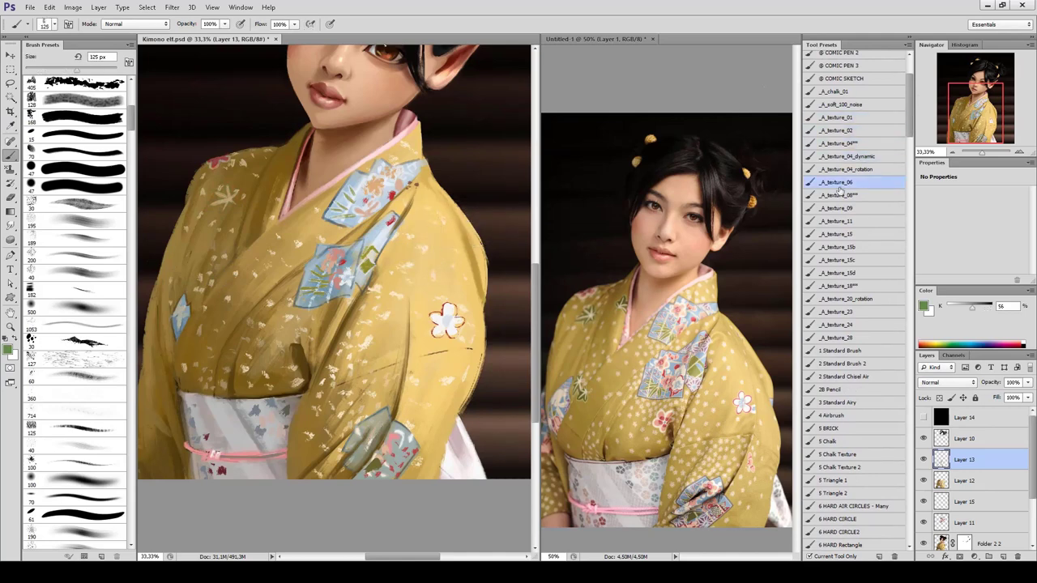
pyautogui.click(857, 207)
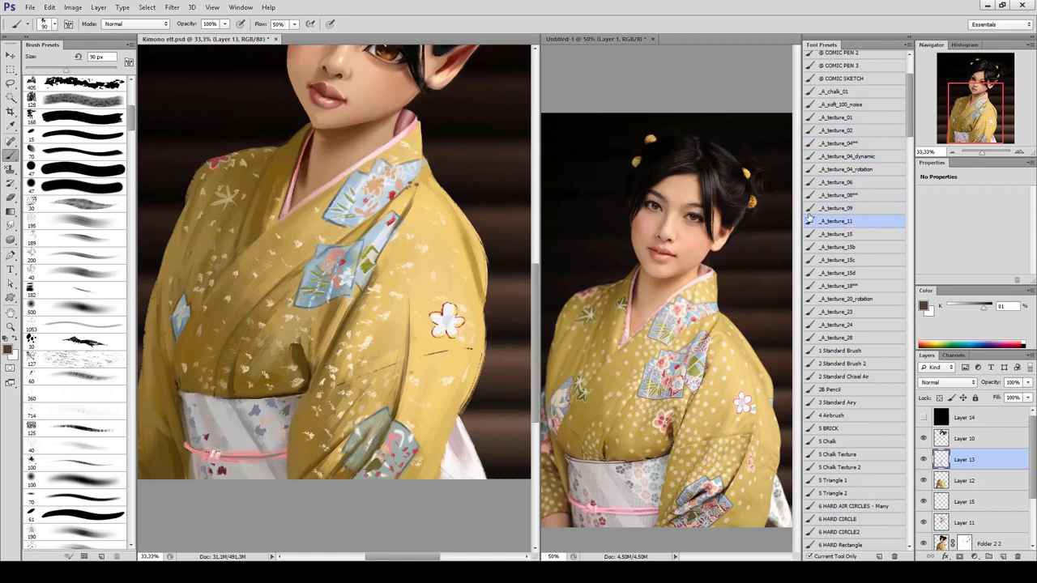
pyautogui.moveTo(912, 101); pyautogui.dragTo(911, 194)
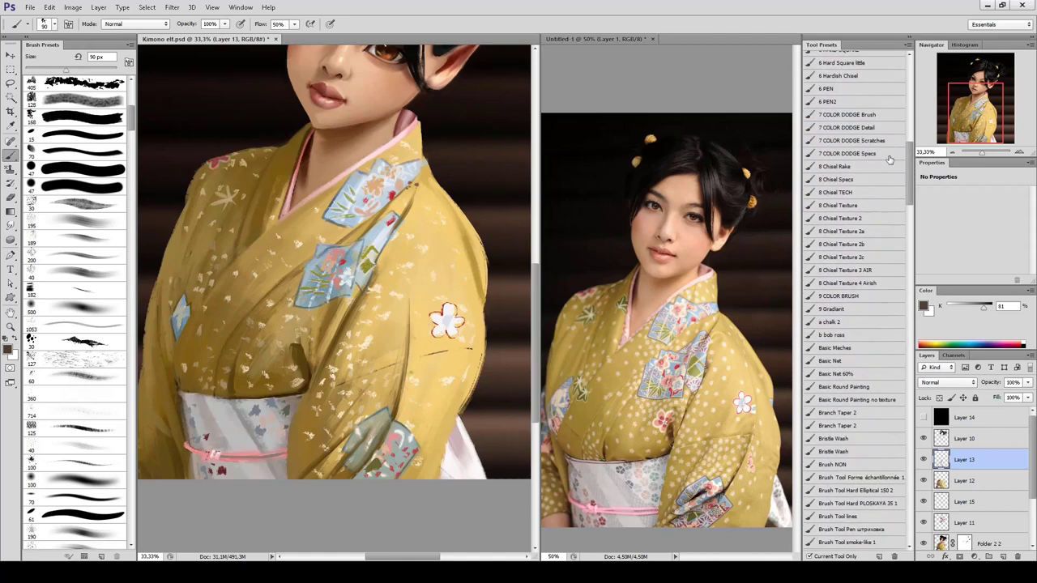
pyautogui.click(843, 413)
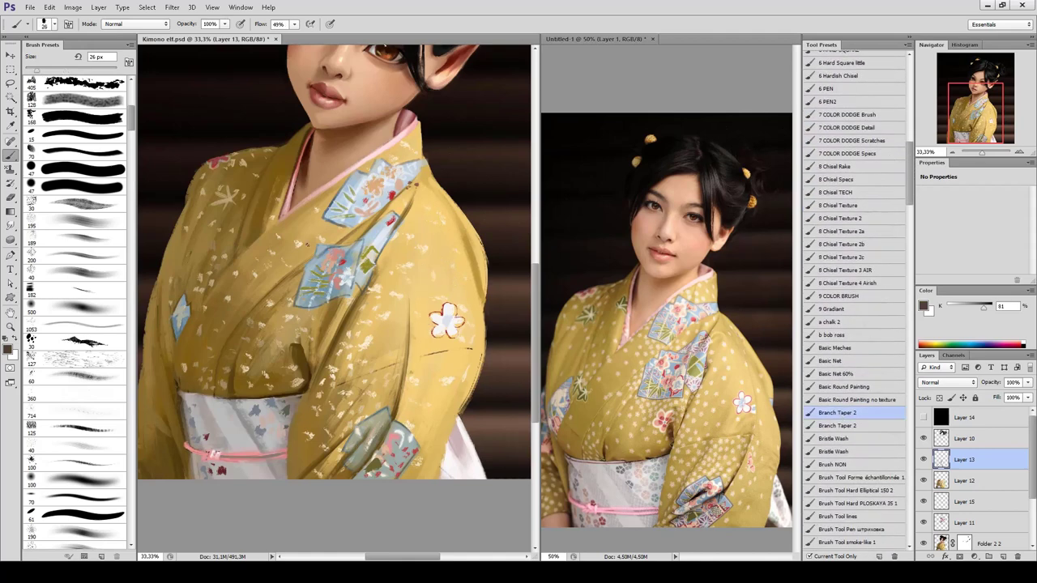
# Paint small dark green stars on the kimono with a smaller brush.
pyautogui.click(7, 350)
pyautogui.click(458, 332)
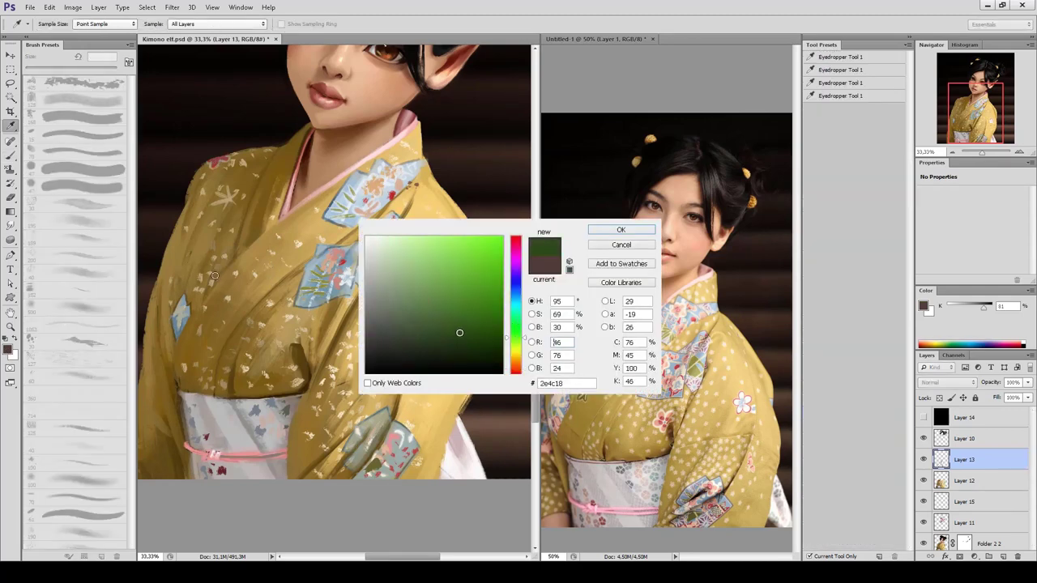
pyautogui.press('Return')
pyautogui.moveTo(234, 183)
pyautogui.mouseDown()
pyautogui.moveTo(227, 198)
pyautogui.moveTo(213, 196)
pyautogui.moveTo(230, 209)
pyautogui.mouseUp()
pyautogui.press('[')
pyautogui.press('[')
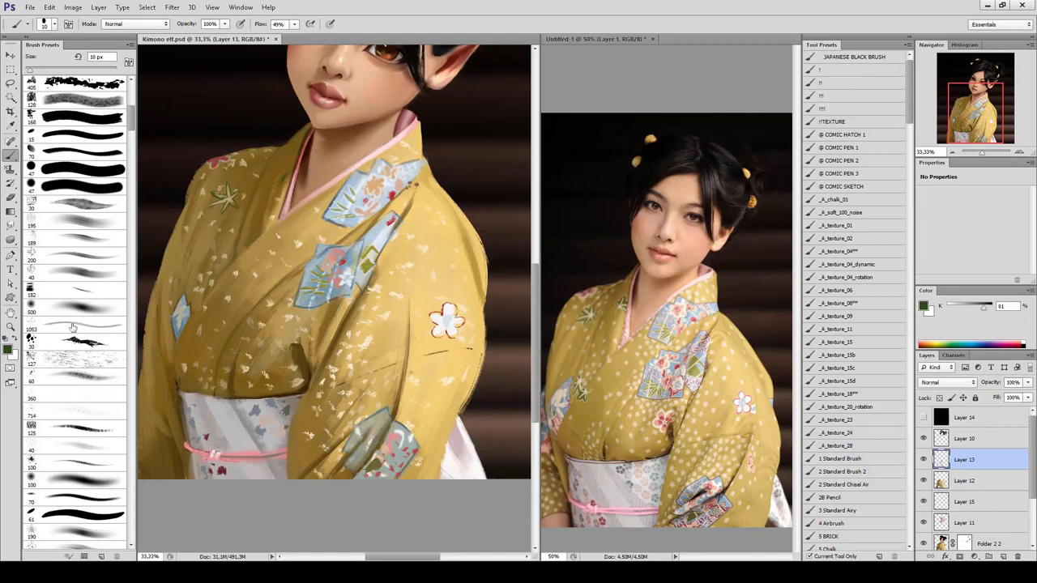
# Switch to a soft 30 px airbrush and sample light tan and dark olive kimono tones.
pyautogui.click(78, 204)
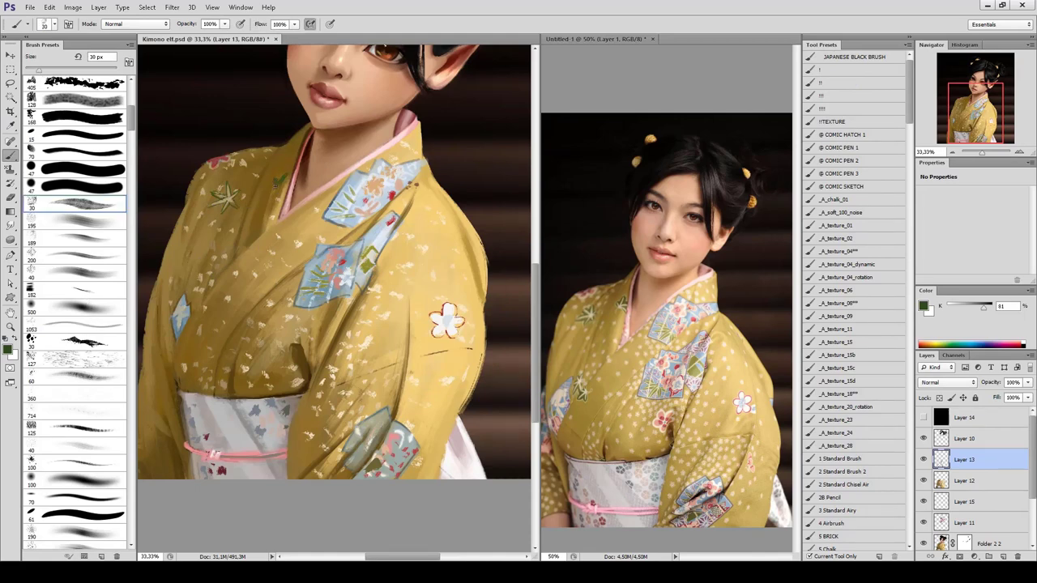
pyautogui.keyDown('alt'); pyautogui.click(235, 194); pyautogui.keyUp('alt')
pyautogui.keyDown('alt'); pyautogui.click(282, 182); pyautogui.keyUp('alt')
pyautogui.keyDown('alt'); pyautogui.click(212, 269); pyautogui.keyUp('alt')
pyautogui.keyDown('alt'); pyautogui.click(228, 190); pyautogui.keyUp('alt')
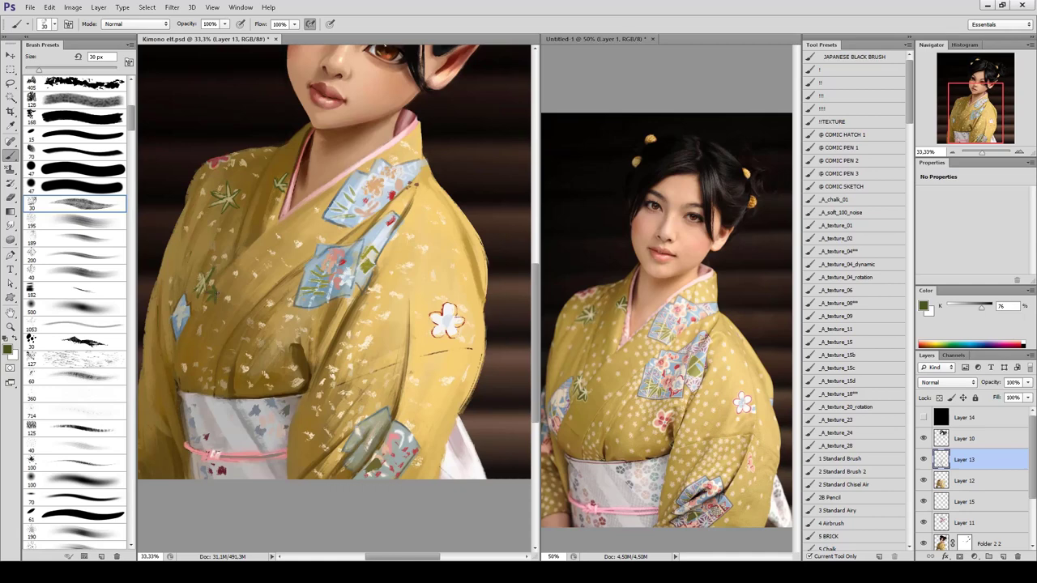
pyautogui.keyDown('alt'); pyautogui.click(213, 277); pyautogui.keyUp('alt')
# Use a splatter brush, sampling darker, lighter, near-cream and beige kimono tones for speckles.
pyautogui.click(95, 347)
pyautogui.moveTo(252, 366); pyautogui.dragTo(293, 342)
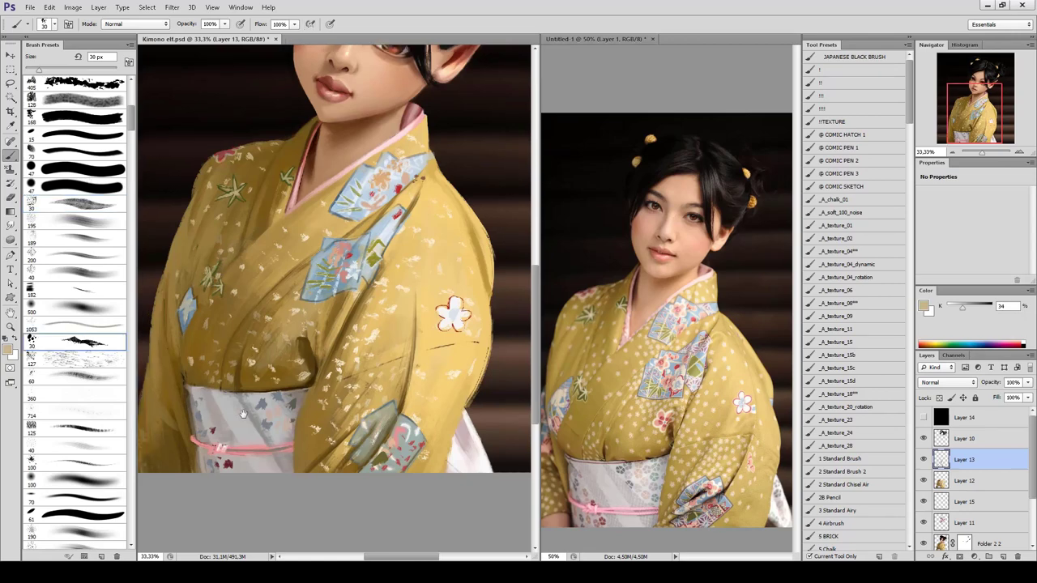
pyautogui.keyDown('alt'); pyautogui.click(276, 351); pyautogui.keyUp('alt')
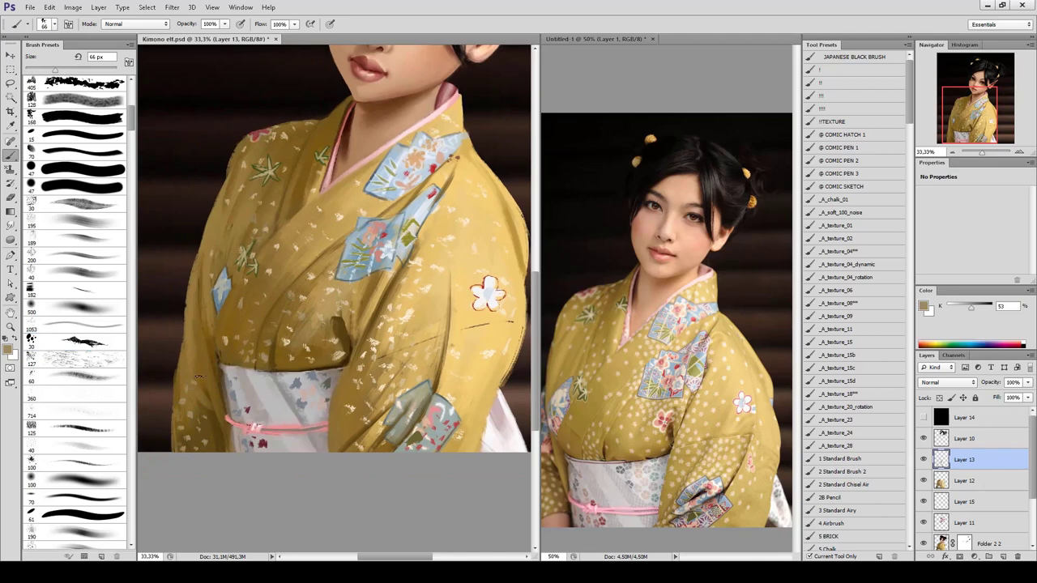
pyautogui.keyDown('alt'); pyautogui.click(247, 187); pyautogui.keyUp('alt')
pyautogui.keyDown('alt'); pyautogui.click(418, 350); pyautogui.keyUp('alt')
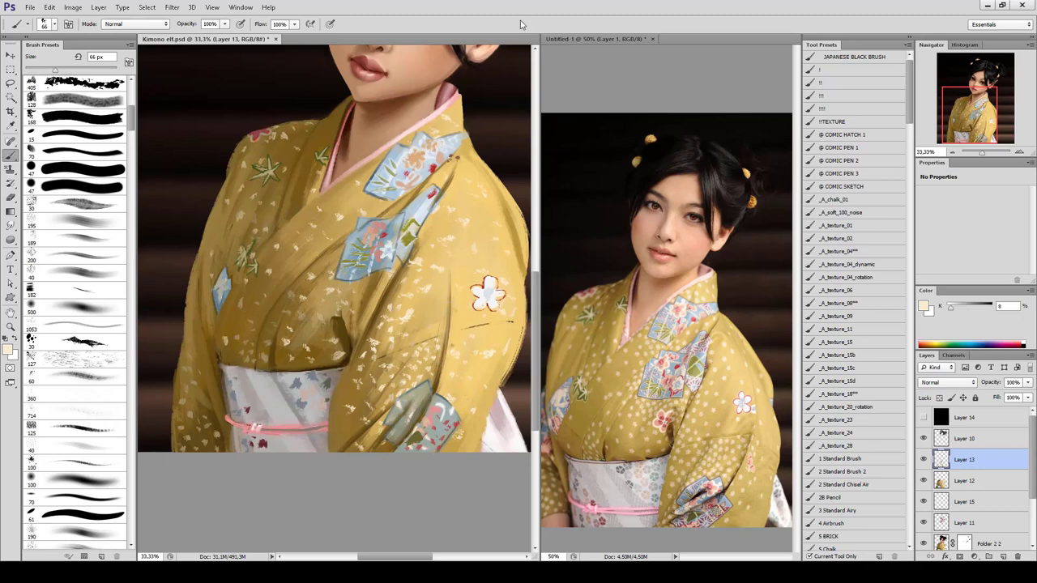
pyautogui.keyDown('alt'); pyautogui.click(381, 346); pyautogui.keyUp('alt')
pyautogui.keyDown('alt'); pyautogui.click(361, 379); pyautogui.keyUp('alt')
# Lasso a hard-edged area at the sleeve bottom with Feather set to 0 px.
pyautogui.hotkey('ctrl', '-')
pyautogui.hotkey('ctrl', '-')
pyautogui.hotkey('ctrl', '+')
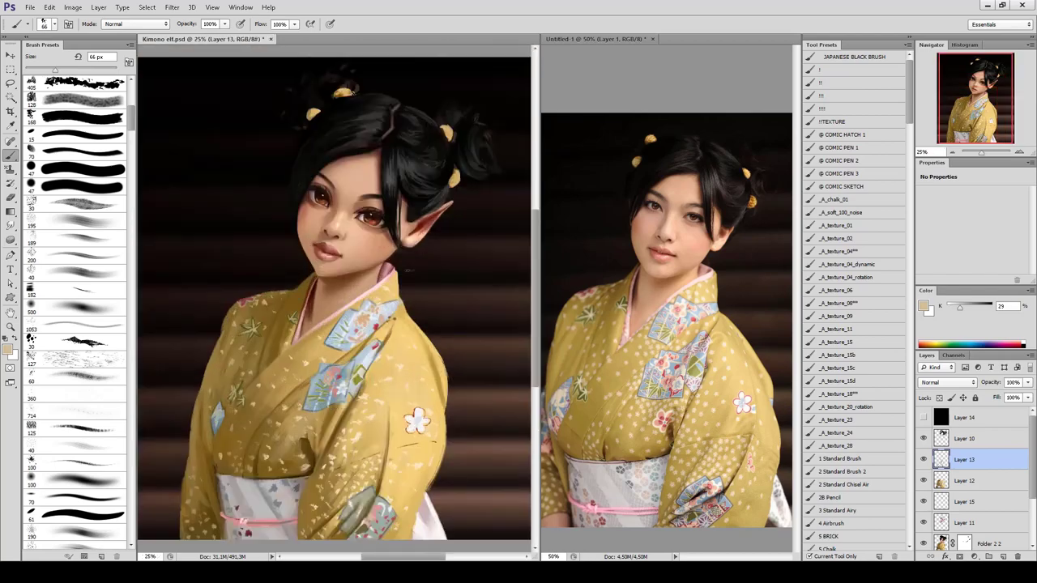
pyautogui.hotkey('ctrl', '+')
pyautogui.scroll(-3, 411, 276)
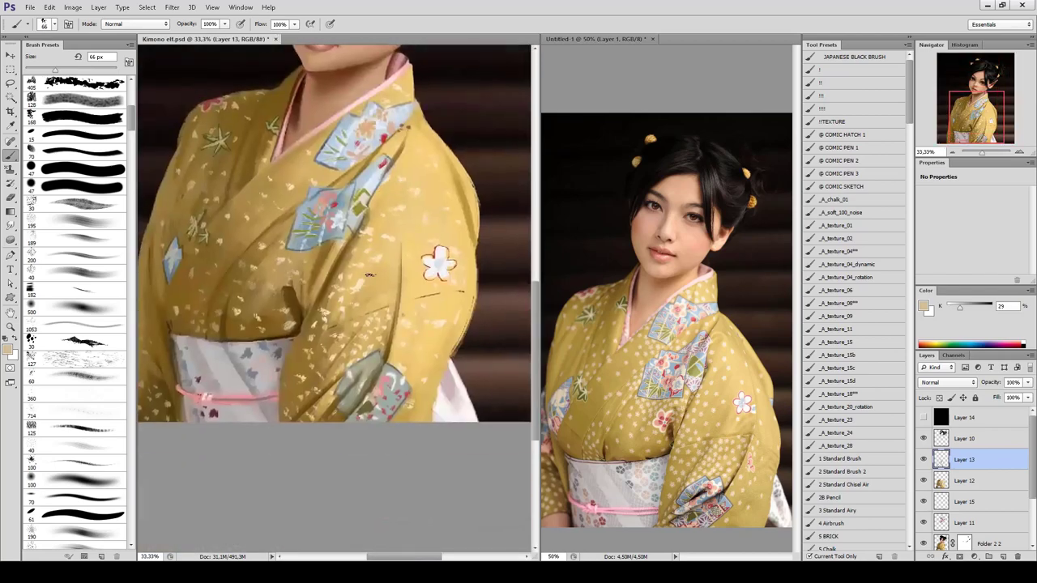
pyautogui.press('l')
pyautogui.moveTo(429, 393); pyautogui.dragTo(442, 342)
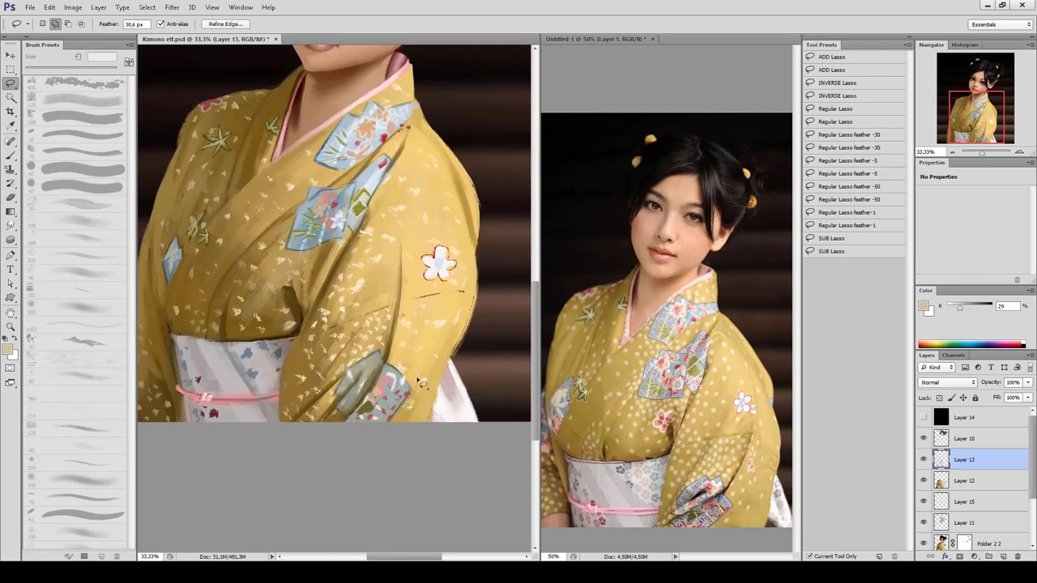
pyautogui.click(130, 23)
pyautogui.write('0')
pyautogui.press('Return')
pyautogui.moveTo(458, 391); pyautogui.dragTo(430, 433)
# Load a large brush preset on Layer 12 and sample a light beige-grey.
pyautogui.press('b')
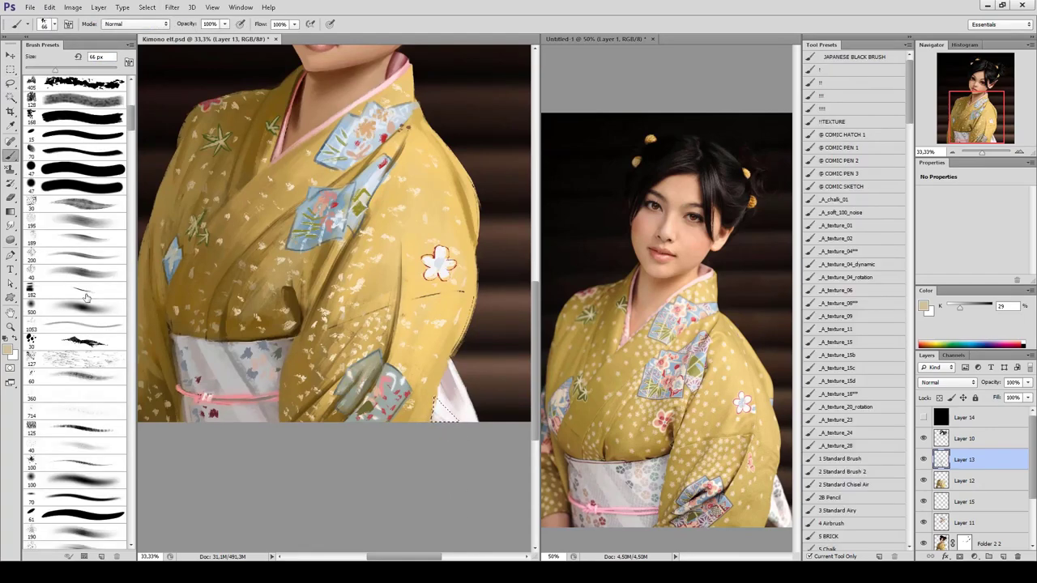
pyautogui.scroll(2, 89, 175)
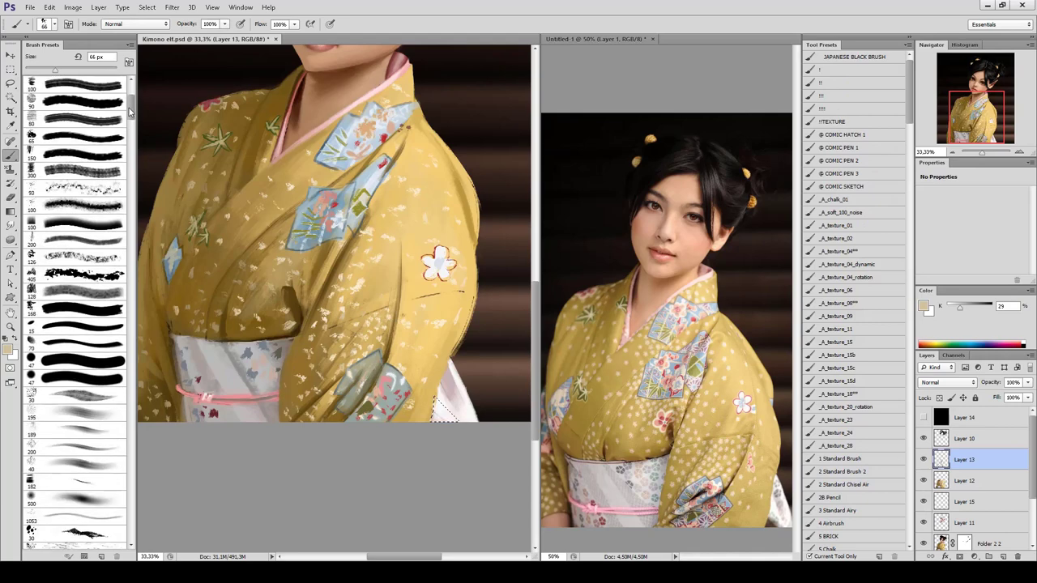
pyautogui.scroll(2, 77, 179)
pyautogui.scroll(2, 66, 183)
pyautogui.click(77, 261)
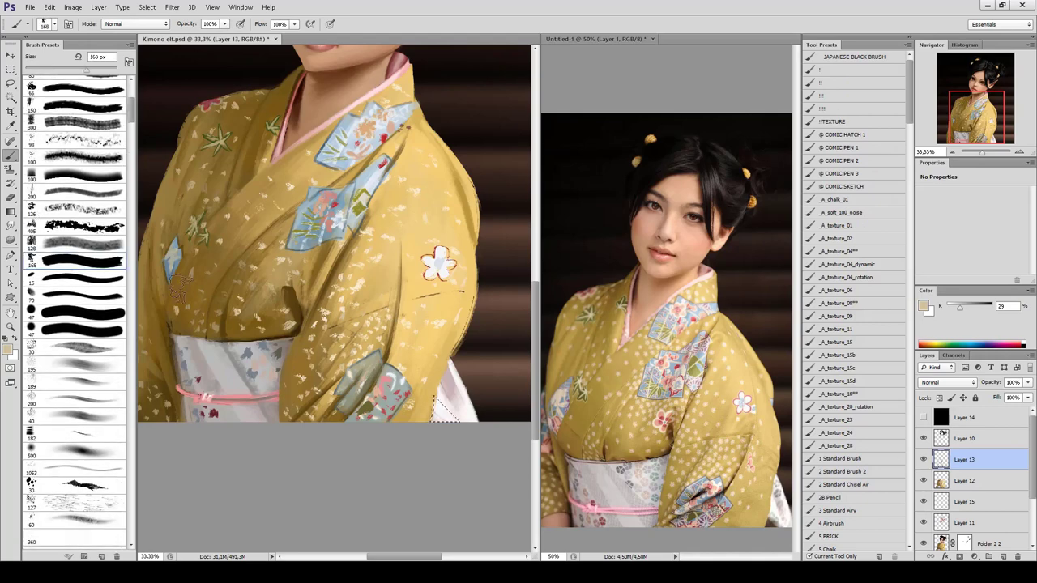
pyautogui.keyDown('alt'); pyautogui.click(302, 316); pyautogui.keyUp('alt')
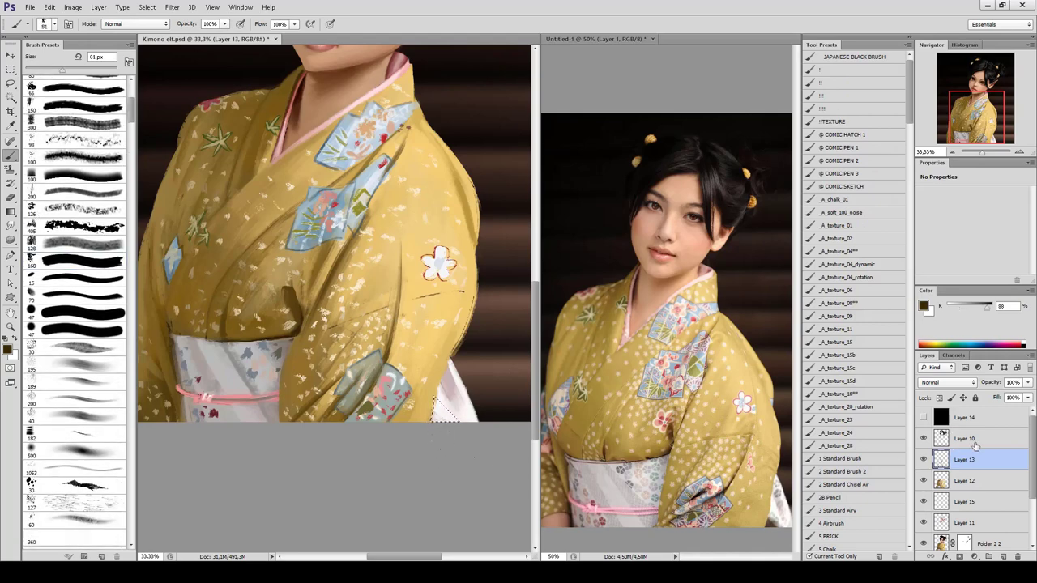
pyautogui.keyDown('ctrl'); pyautogui.keyDown('alt'); pyautogui.rightClick(435, 419); pyautogui.keyUp('alt'); pyautogui.keyUp('ctrl')
pyautogui.keyDown('ctrl'); pyautogui.keyDown('alt'); pyautogui.rightClick(454, 441); pyautogui.keyUp('alt'); pyautogui.keyUp('ctrl')
pyautogui.keyDown('alt'); pyautogui.click(450, 401); pyautogui.keyUp('alt')
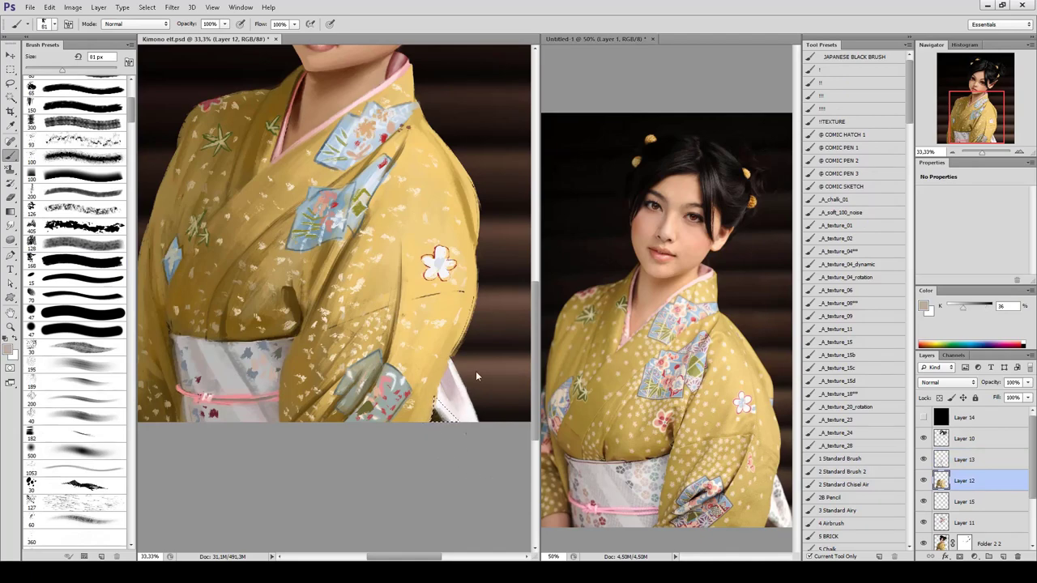
# On Layer 15, sample reddish-brown lip tones with a 21 px brush.
pyautogui.hotkey('ctrl', '-')
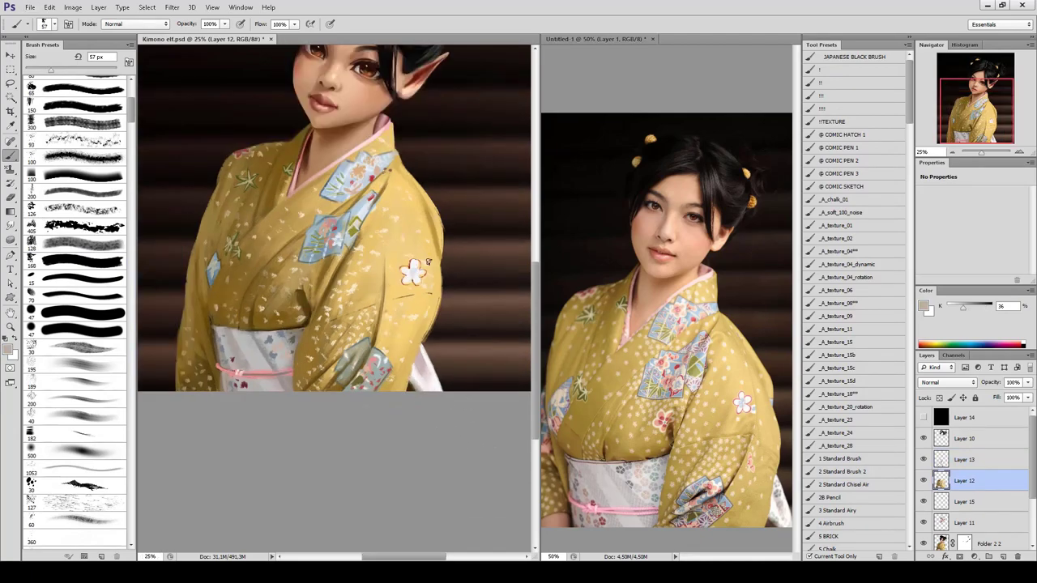
pyautogui.hotkey('ctrl', '+')
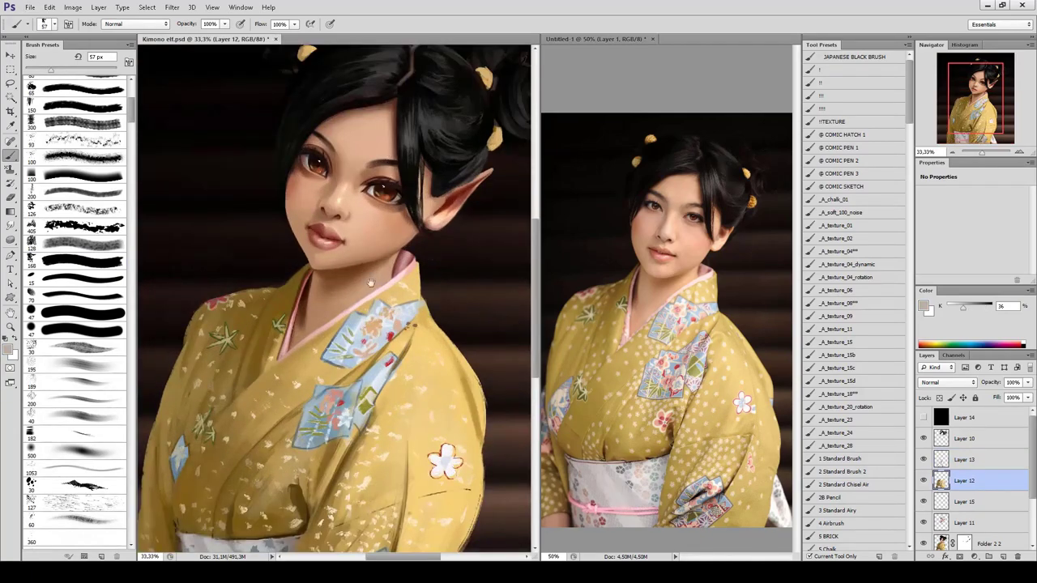
pyautogui.hotkey('ctrl', '+')
pyautogui.hotkey('alt', '[')
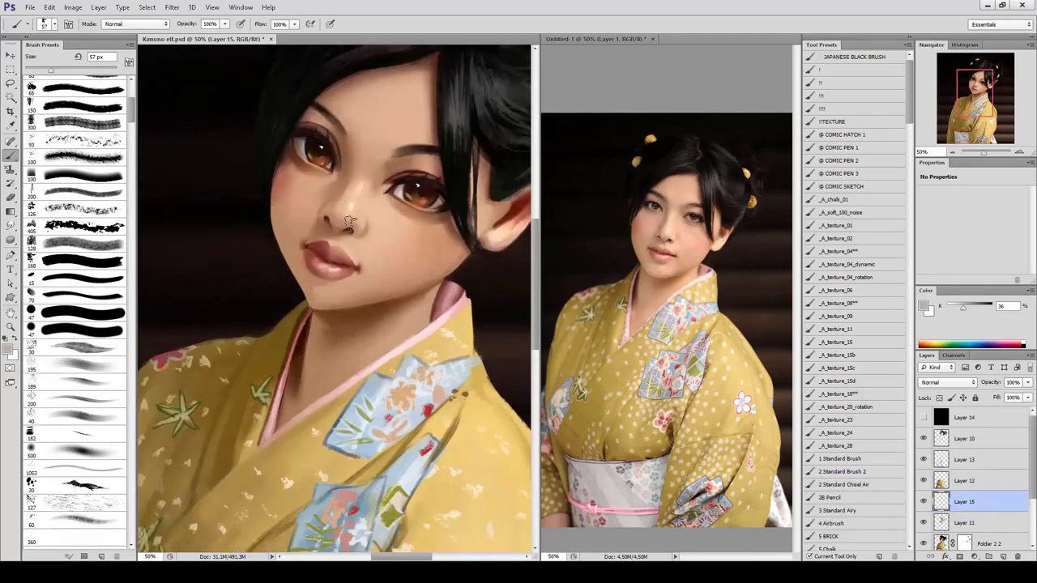
pyautogui.press('[')
pyautogui.press('[')
pyautogui.keyDown('alt'); pyautogui.click(341, 252); pyautogui.keyUp('alt')
pyautogui.keyDown('alt'); pyautogui.click(330, 245); pyautogui.keyUp('alt')
pyautogui.press('[')
pyautogui.press('[')
pyautogui.keyDown('alt'); pyautogui.click(328, 251); pyautogui.keyUp('alt')
# Sample light pink skin tones from the nose and near the ear, checking the whole figure.
pyautogui.hotkey('ctrl', '-')
pyautogui.hotkey('ctrl', '-')
pyautogui.hotkey('ctrl', '+')
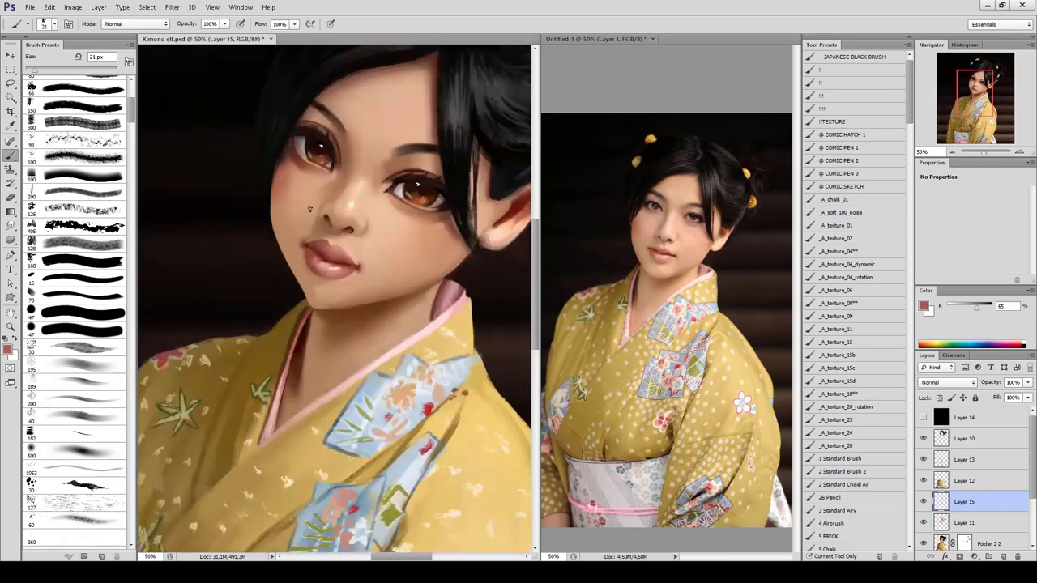
pyautogui.hotkey('ctrl', '-')
pyautogui.hotkey('ctrl', '-')
pyautogui.hotkey('ctrl', '+')
pyautogui.hotkey('ctrl', '+')
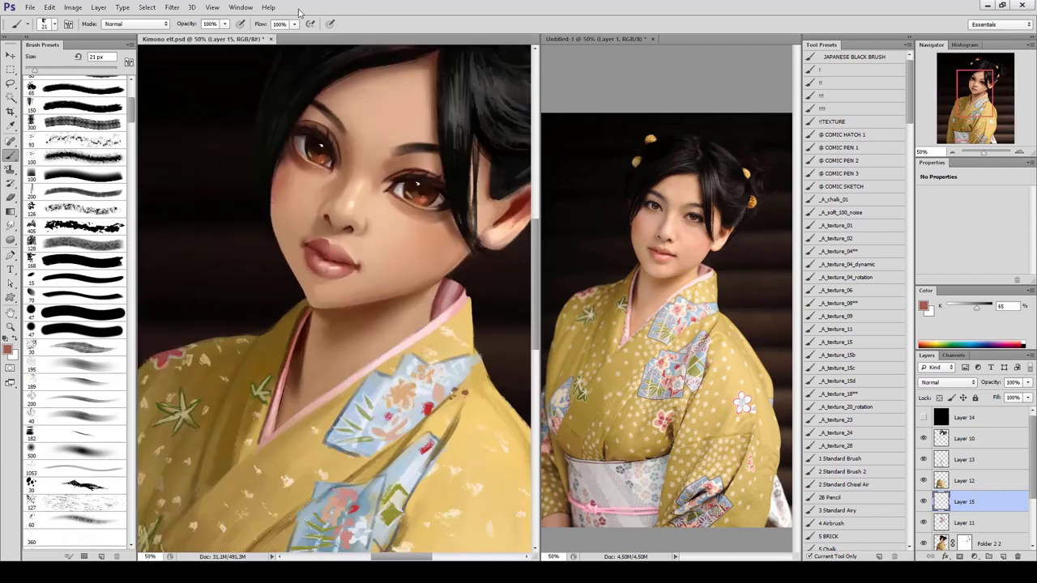
pyautogui.keyDown('alt'); pyautogui.click(363, 220); pyautogui.keyUp('alt')
pyautogui.hotkey('ctrl', '-')
pyautogui.hotkey('ctrl', '-')
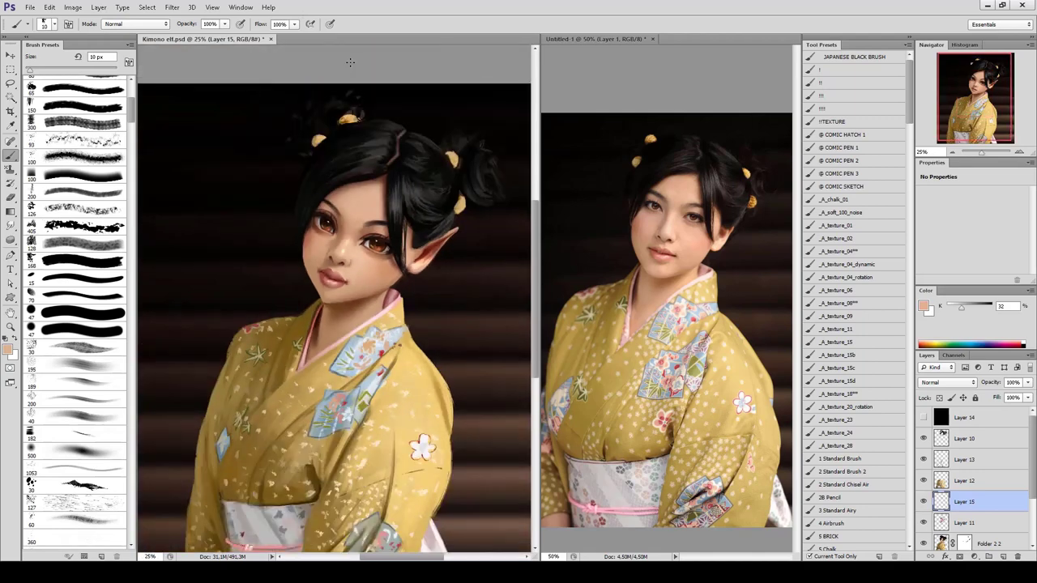
pyautogui.hotkey('ctrl', '+')
pyautogui.keyDown('alt'); pyautogui.click(446, 257); pyautogui.keyUp('alt')
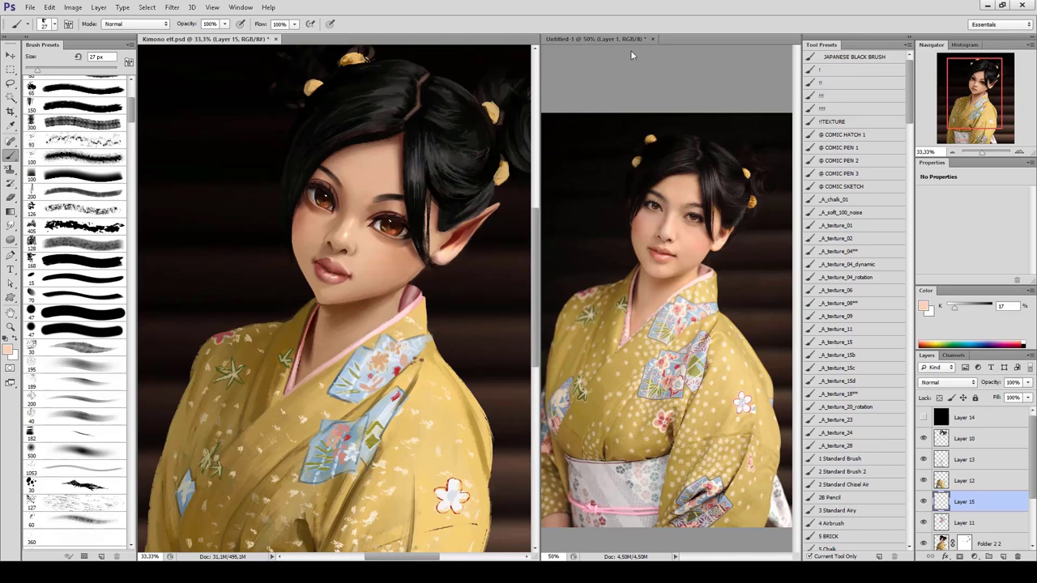
pyautogui.hotkey('ctrl', '-')
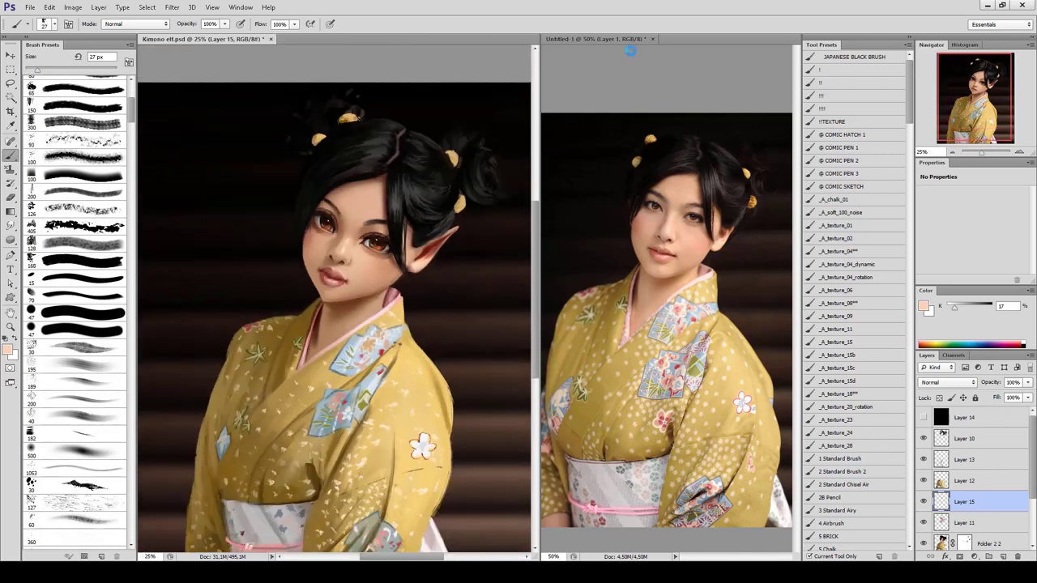
# Flip the canvas horizontally, then load a dark blue-grey on Layer 13.
pyautogui.press('h')
pyautogui.keyDown('alt'); pyautogui.click(465, 448); pyautogui.keyUp('alt')
pyautogui.click(964, 460)
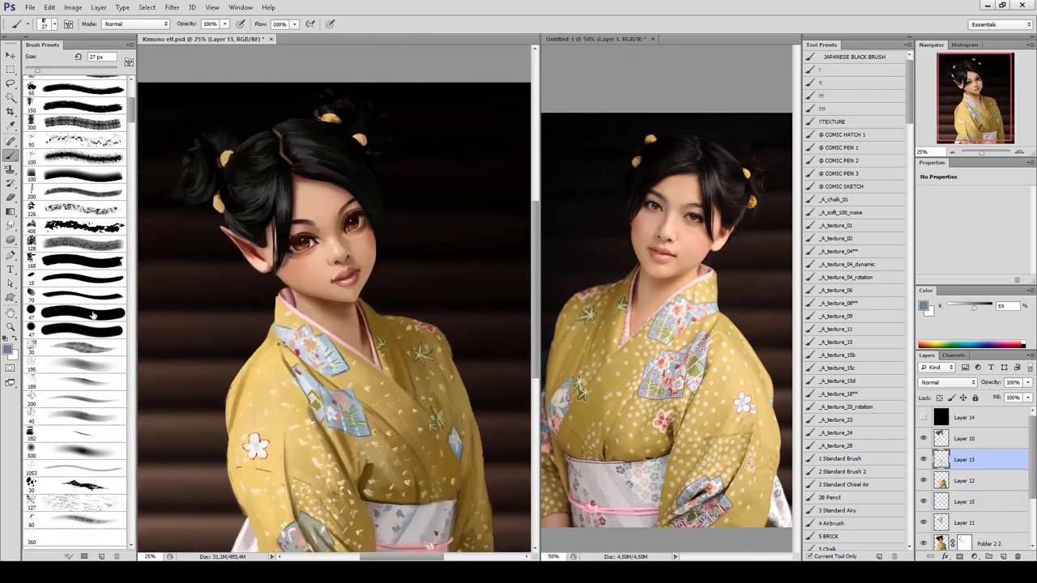
pyautogui.press('i')
pyautogui.click(7, 348)
pyautogui.press('Return')
pyautogui.press('b')
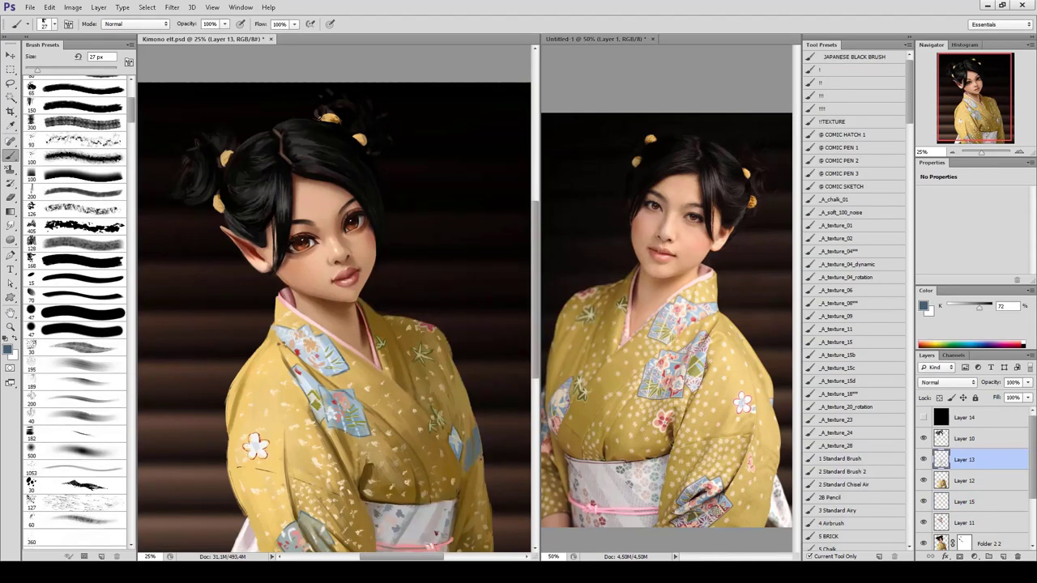
# Sample pink and brown from the kimono, enlarge the brush to 39 px, and set a pinkish paint colour.
pyautogui.keyDown('alt'); pyautogui.click(436, 321); pyautogui.keyUp('alt')
pyautogui.press(']')
pyautogui.keyDown('alt'); pyautogui.click(484, 468); pyautogui.keyUp('alt')
pyautogui.click(9, 349)
pyautogui.press('Return')
# Flip the canvas horizontally and toggle Layer 14 and the Paper layer to check the painting.
pyautogui.hotkey('ctrl', 'shift', 'h')
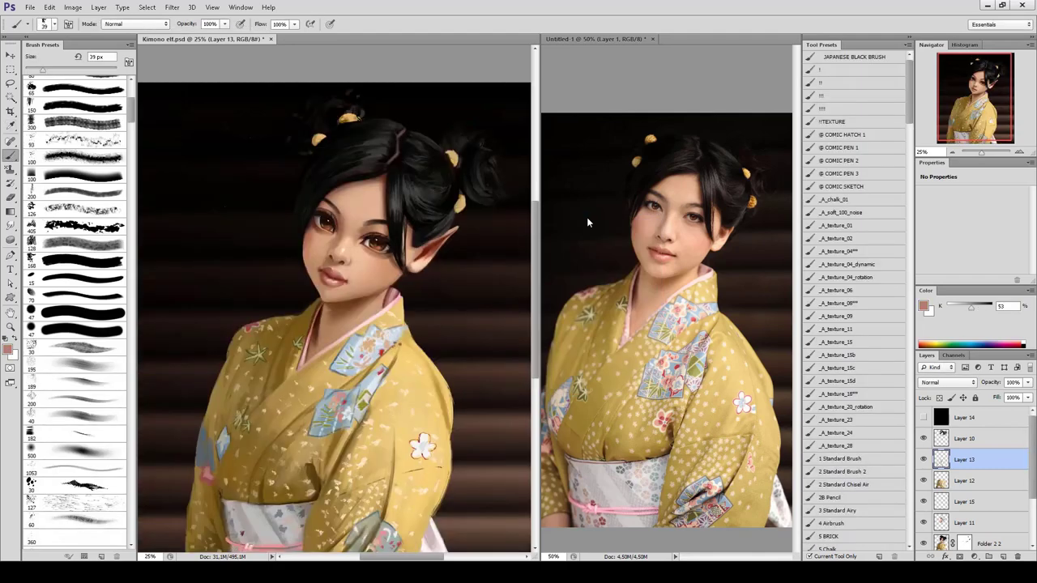
pyautogui.hotkey('ctrl', '-')
pyautogui.hotkey('ctrl', '+')
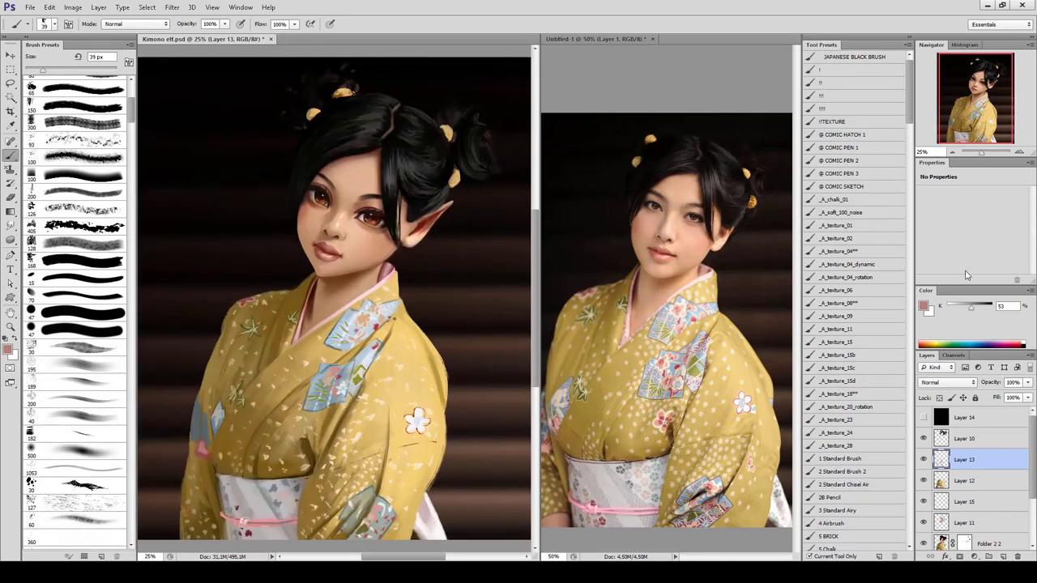
pyautogui.click(924, 417)
pyautogui.scroll(-3, 925, 518)
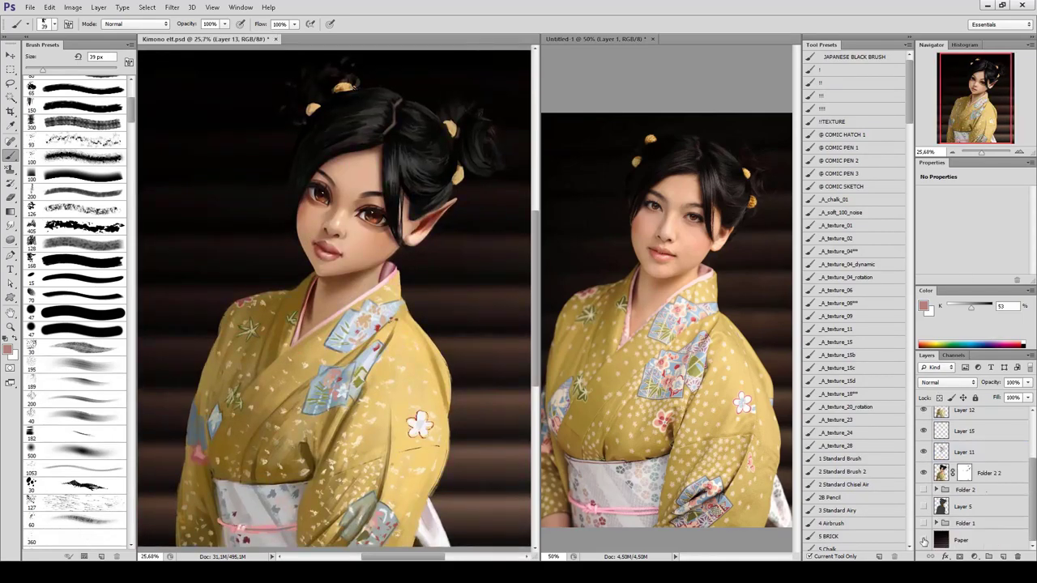
pyautogui.click(925, 540)
pyautogui.hotkey('ctrl', '-')
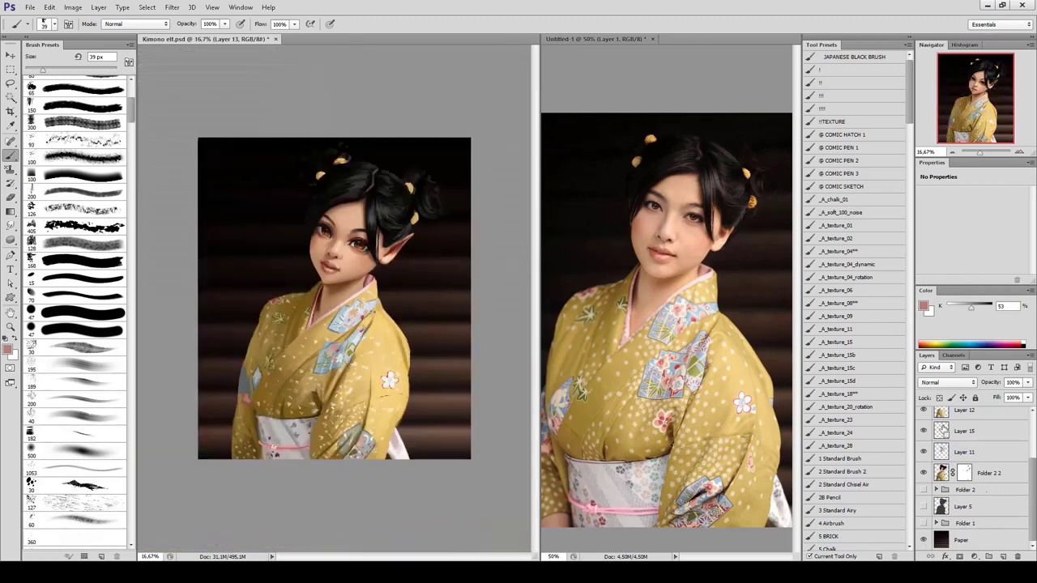
pyautogui.hotkey('ctrl', '+')
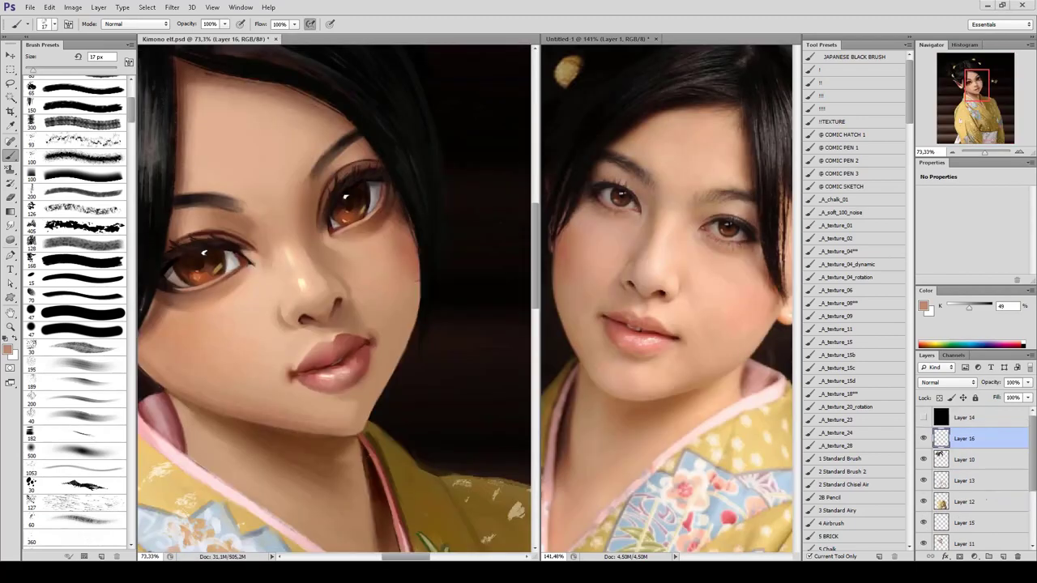
pyautogui.scroll(2, 243, 258)
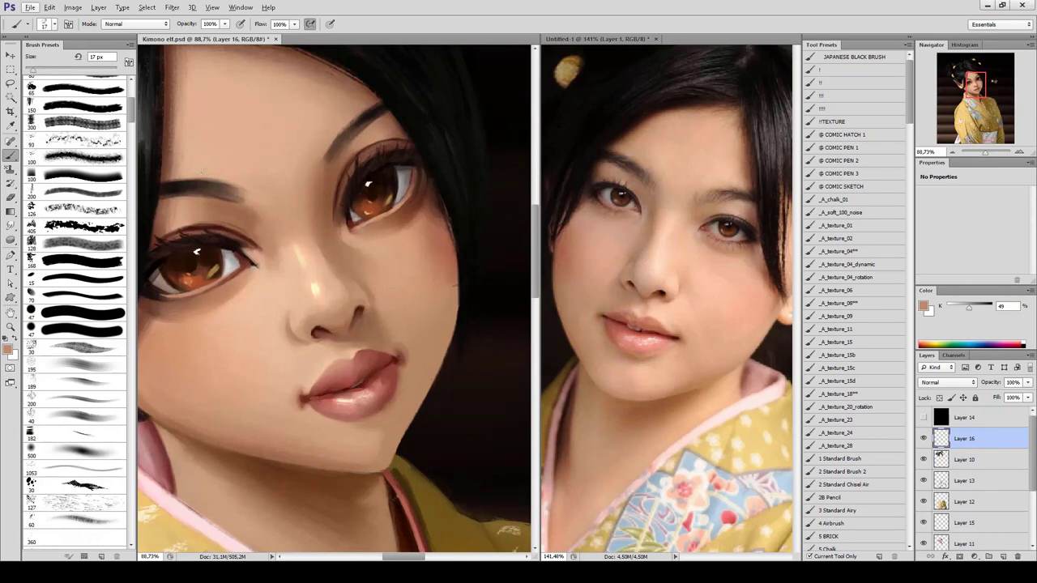
# Set a lighter pink paint colour and a Color Dodge brush mode for the face highlights.
pyautogui.keyDown('alt'); pyautogui.click(248, 262); pyautogui.keyUp('alt')
pyautogui.click(7, 349)
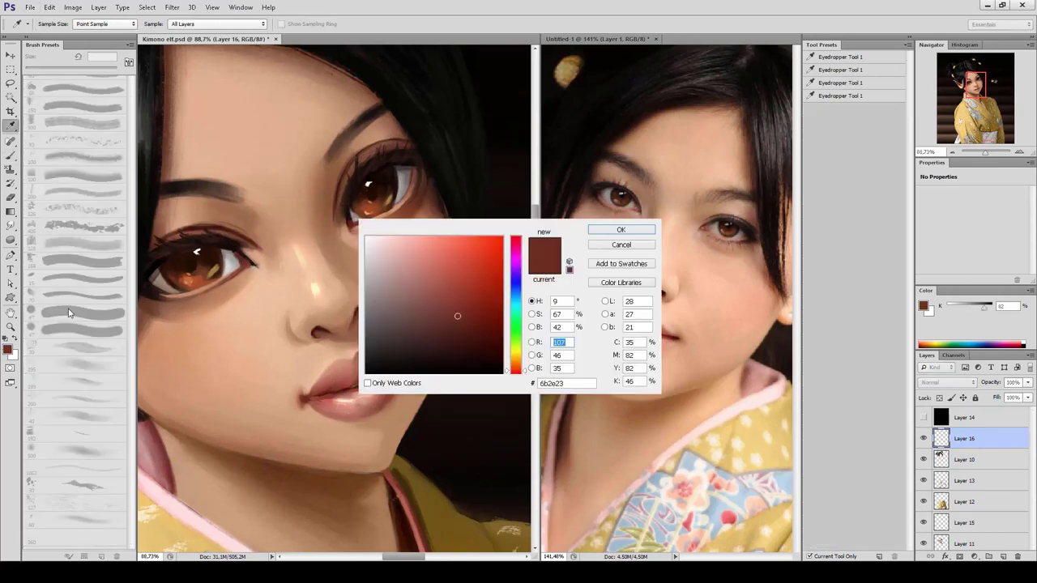
pyautogui.click(402, 254)
pyautogui.click(621, 232)
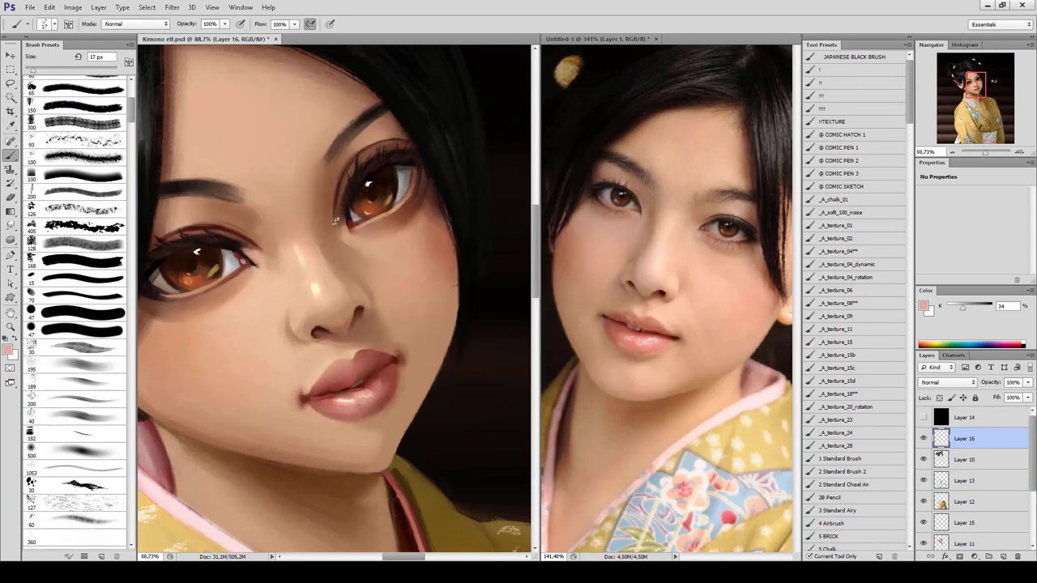
pyautogui.hotkey('shift', 'alt', 'd')
pyautogui.moveTo(453, 286); pyautogui.dragTo(340, 239)
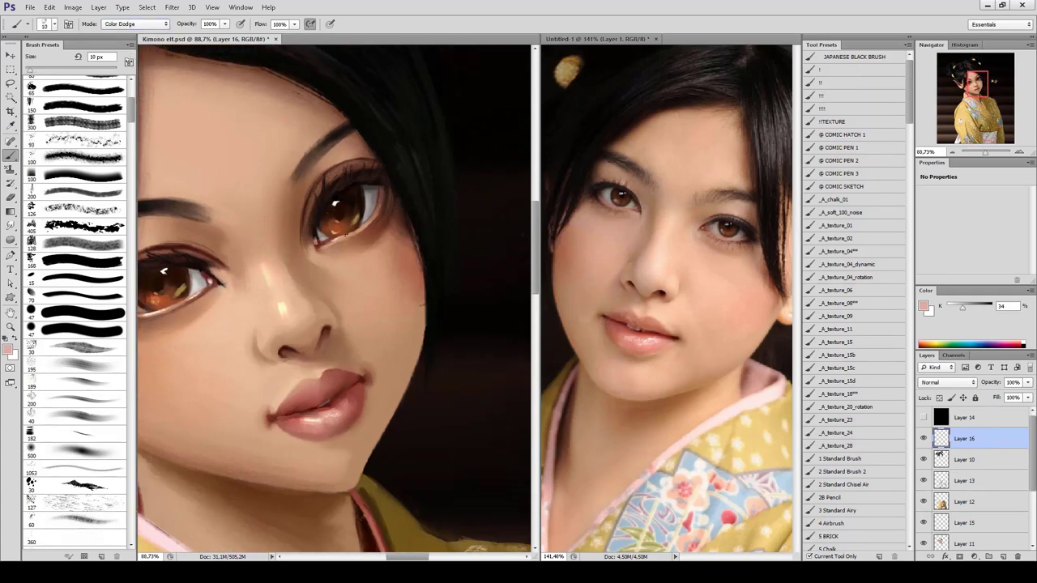
# Flip the painting back, restore Normal brush mode, and sample hair black on Layer 15.
pyautogui.hotkey('ctrl', '0')
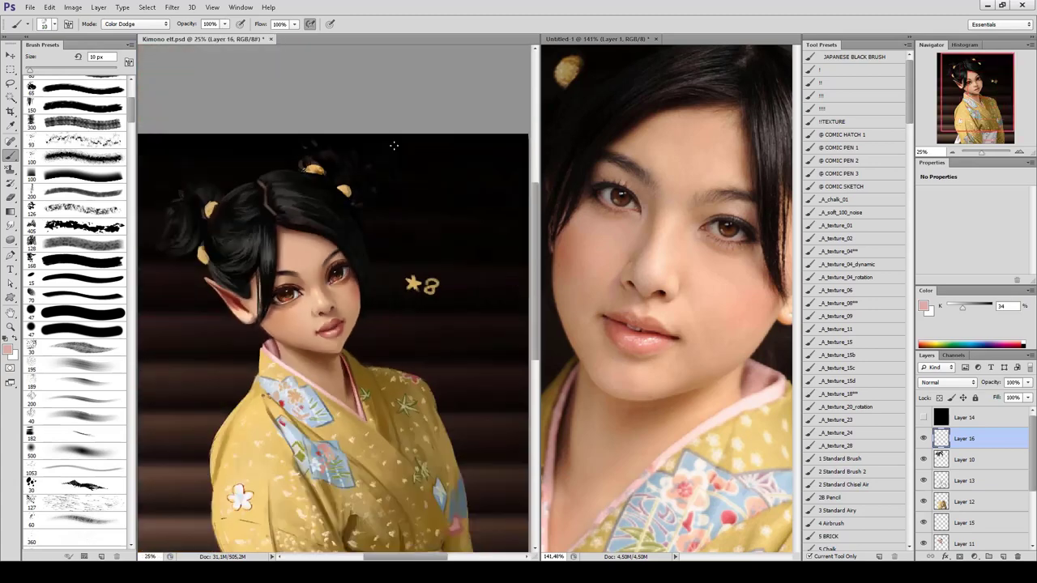
pyautogui.press('h')
pyautogui.hotkey('ctrl', '+')
pyautogui.hotkey('ctrl', '+')
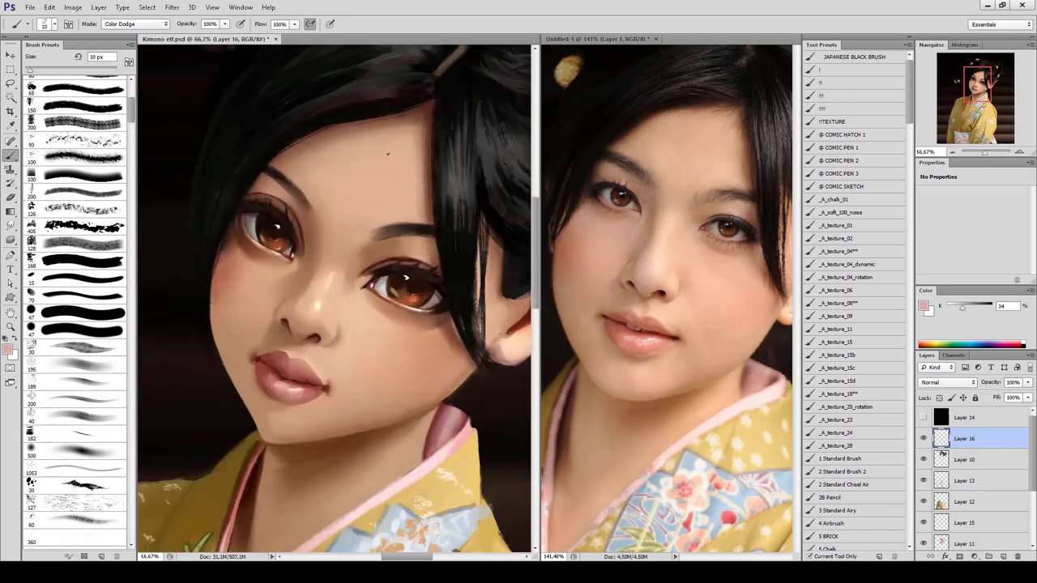
pyautogui.hotkey('shift', 'alt', 'n')
pyautogui.click(958, 527)
pyautogui.keyDown('alt'); pyautogui.click(234, 220); pyautogui.keyUp('alt')
pyautogui.moveTo(407, 318); pyautogui.dragTo(319, 310)
pyautogui.hotkey('ctrl', '-')
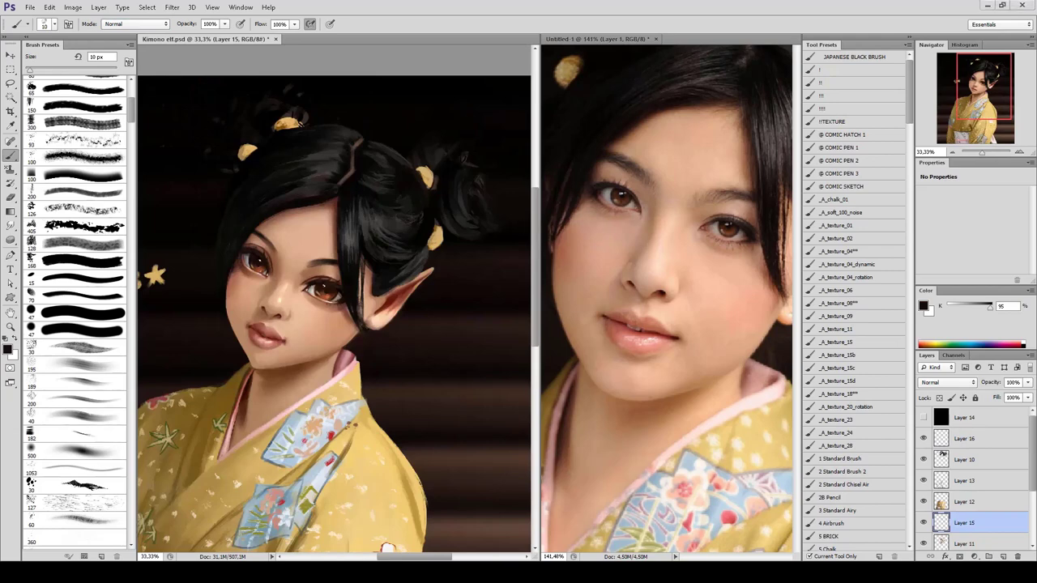
# View the reference photo at 100%, then make Layer 10 active with the brush tool.
pyautogui.click(961, 440)
pyautogui.press('l')
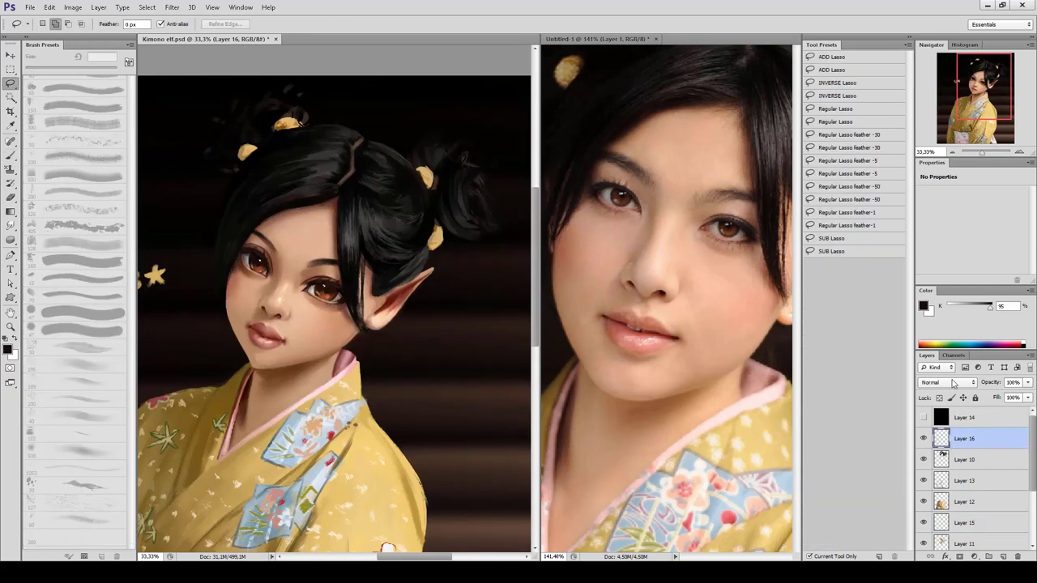
pyautogui.click(965, 524)
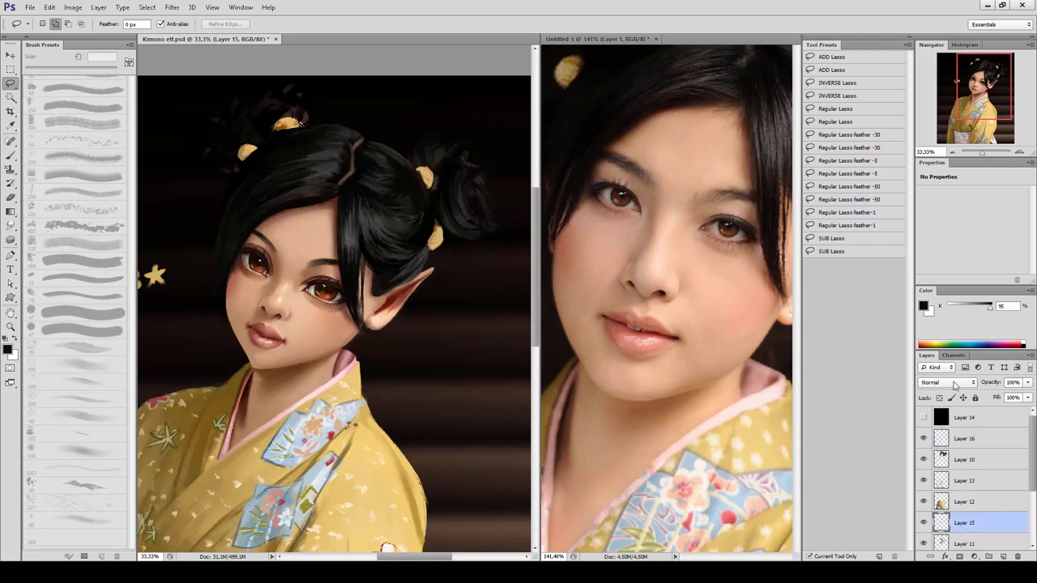
pyautogui.hotkey('ctrl', 'Tab')
pyautogui.hotkey('ctrl', '1')
pyautogui.hotkey('ctrl', 'Tab')
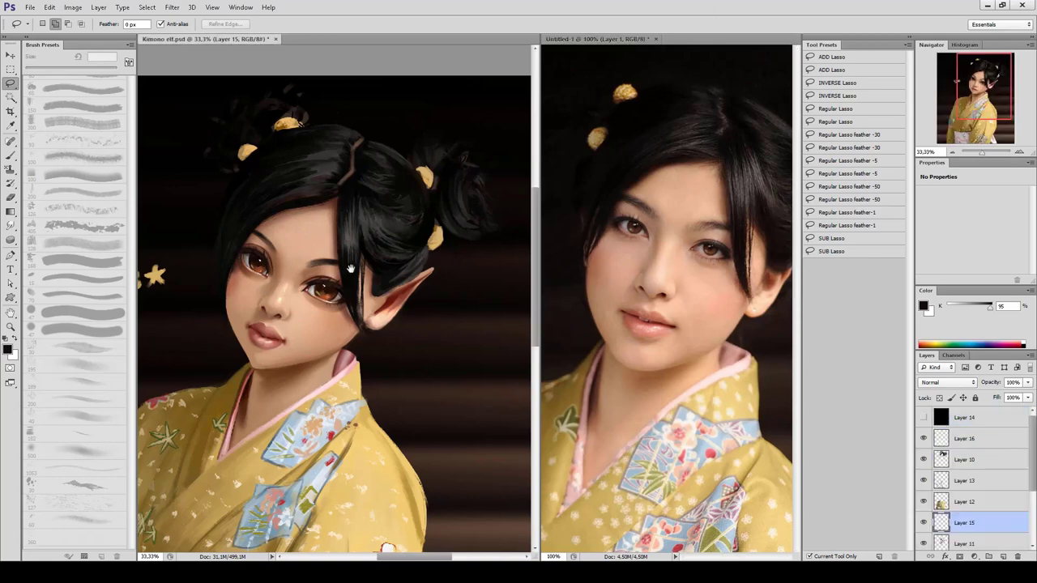
pyautogui.moveTo(351, 268); pyautogui.dragTo(298, 250)
pyautogui.keyDown('ctrl'); pyautogui.click(324, 232); pyautogui.keyUp('ctrl')
pyautogui.press('b')
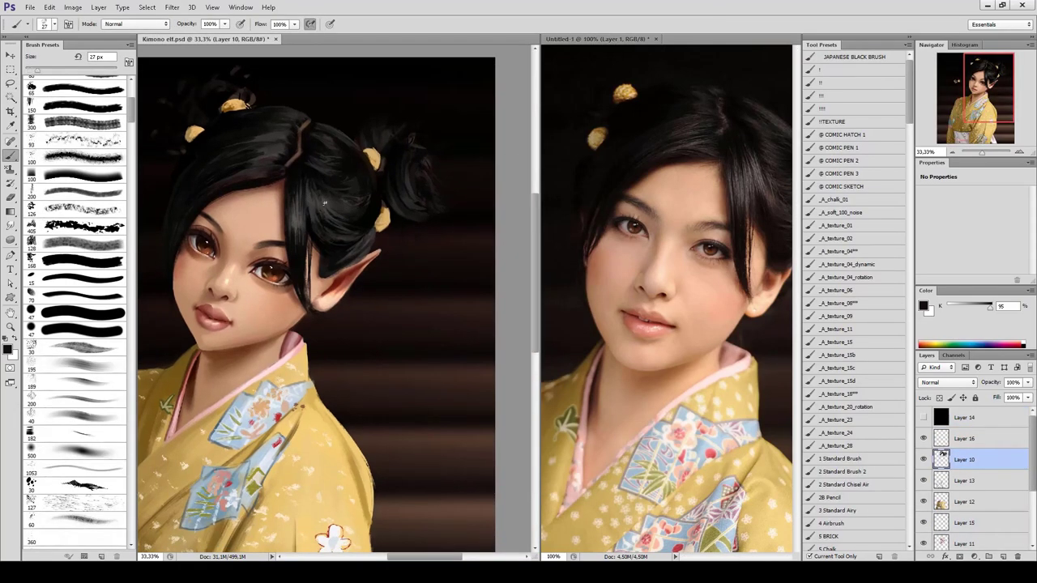
# Sample a range of black and grey hair tones with a larger brush preset shrunk to 45 px.
pyautogui.click(58, 200)
pyautogui.keyDown('alt'); pyautogui.click(318, 221); pyautogui.keyUp('alt')
pyautogui.keyDown('alt'); pyautogui.click(318, 198); pyautogui.keyUp('alt')
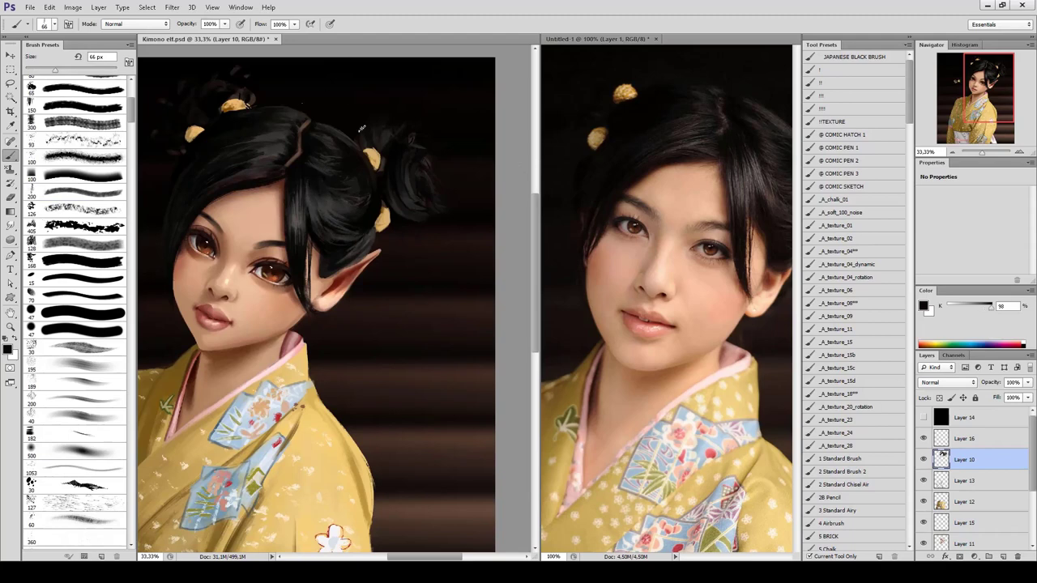
pyautogui.keyDown('alt'); pyautogui.click(297, 195); pyautogui.keyUp('alt')
pyautogui.keyDown('alt'); pyautogui.click(292, 227); pyautogui.keyUp('alt')
pyautogui.keyDown('alt'); pyautogui.click(354, 191); pyautogui.keyUp('alt')
pyautogui.keyDown('alt'); pyautogui.click(353, 202); pyautogui.keyUp('alt')
pyautogui.press('[')
pyautogui.press('[')
pyautogui.press('[')
pyautogui.keyDown('alt'); pyautogui.click(313, 203); pyautogui.keyUp('alt')
pyautogui.keyDown('alt'); pyautogui.click(338, 244); pyautogui.keyUp('alt')
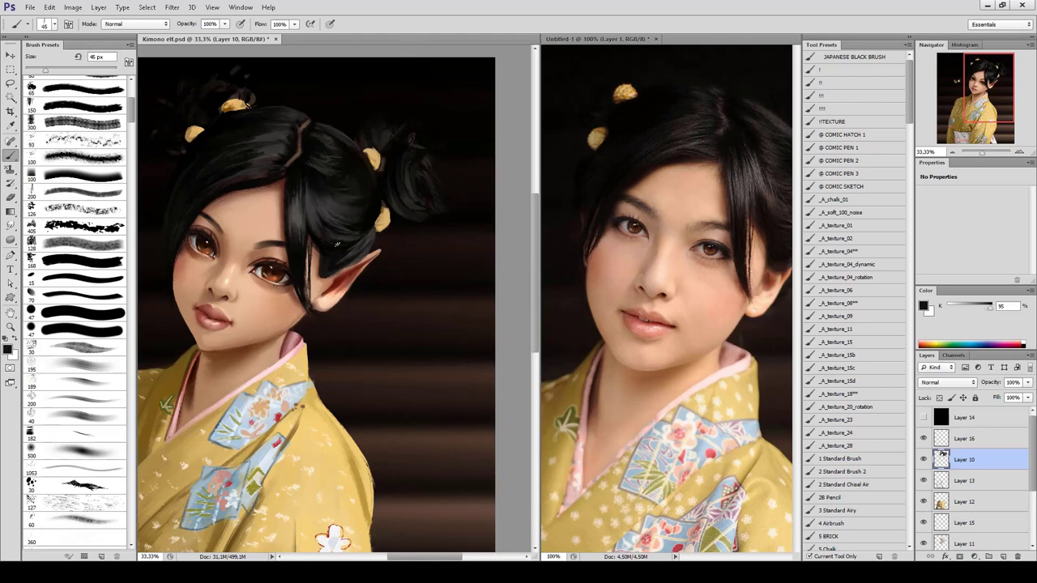
pyautogui.keyDown('alt'); pyautogui.click(339, 236); pyautogui.keyUp('alt')
pyautogui.moveTo(318, 74); pyautogui.dragTo(322, 185)
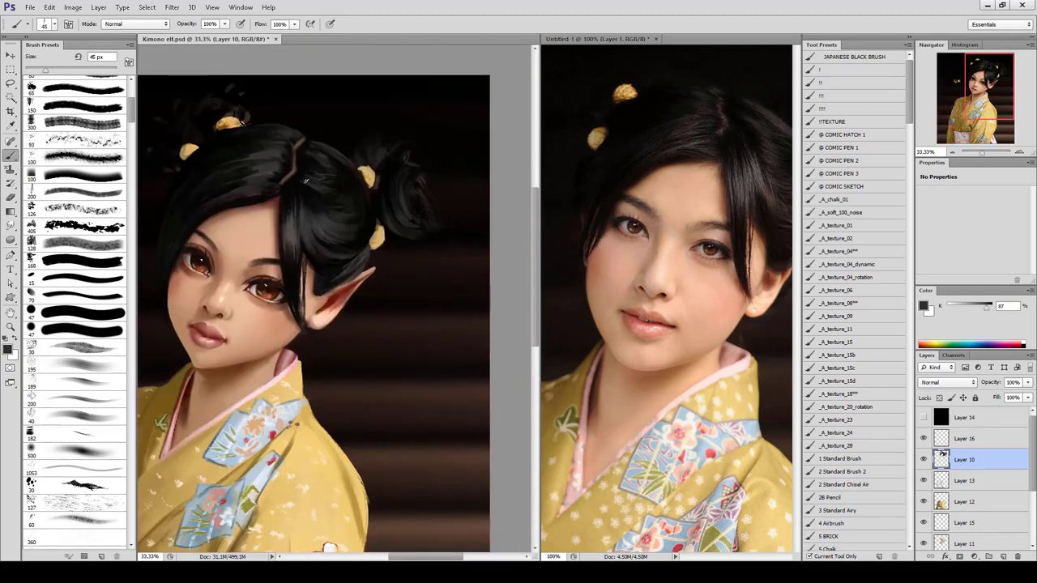
pyautogui.keyDown('alt'); pyautogui.click(322, 185); pyautogui.keyUp('alt')
pyautogui.keyDown('alt'); pyautogui.click(361, 184); pyautogui.keyUp('alt')
# Paint thin dark hair strands with the 25 px preset resized to 49 px, then 38 px.
pyautogui.hotkey('ctrl', '-')
pyautogui.hotkey('ctrl', '+')
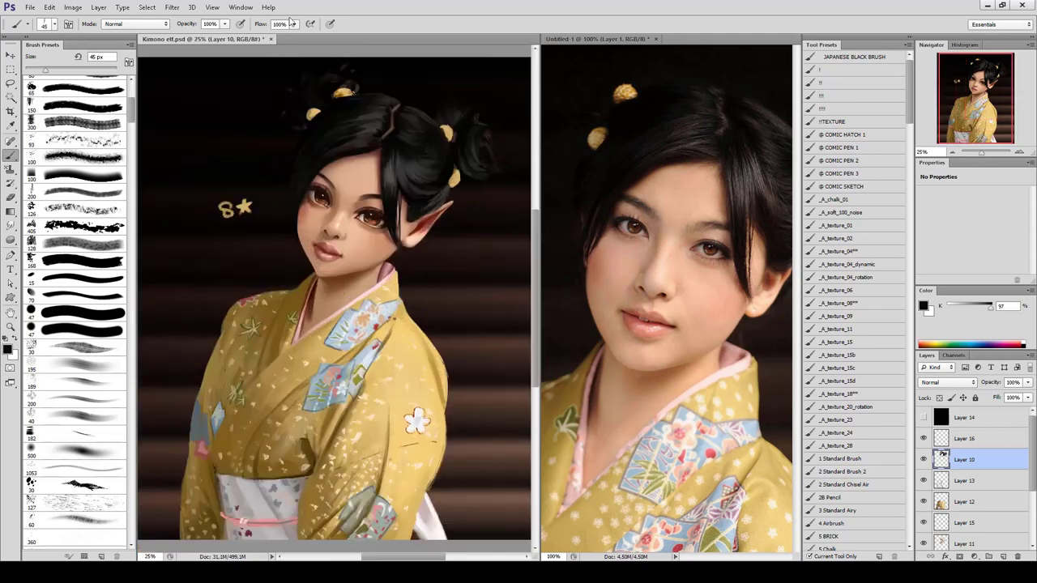
pyautogui.hotkey('ctrl', '+')
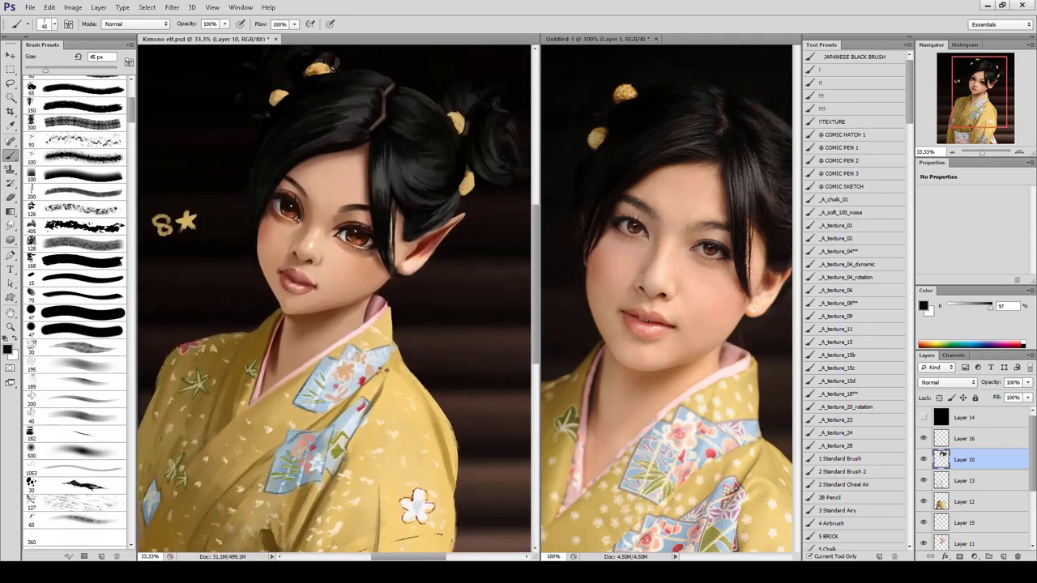
pyautogui.scroll(5, 96, 125)
pyautogui.click(97, 126)
pyautogui.press(']')
pyautogui.press(']')
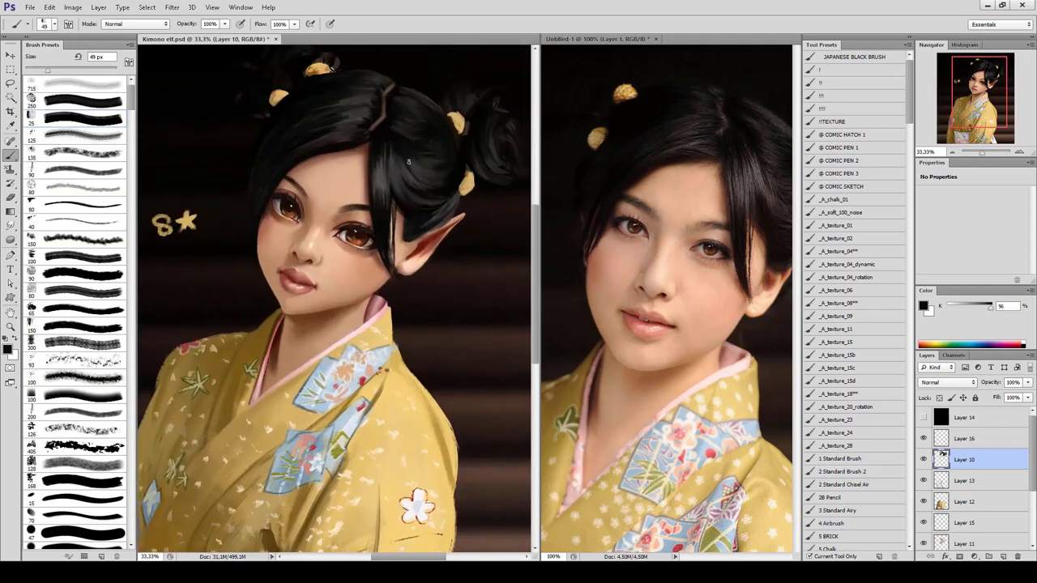
pyautogui.moveTo(392, 186); pyautogui.dragTo(395, 151)
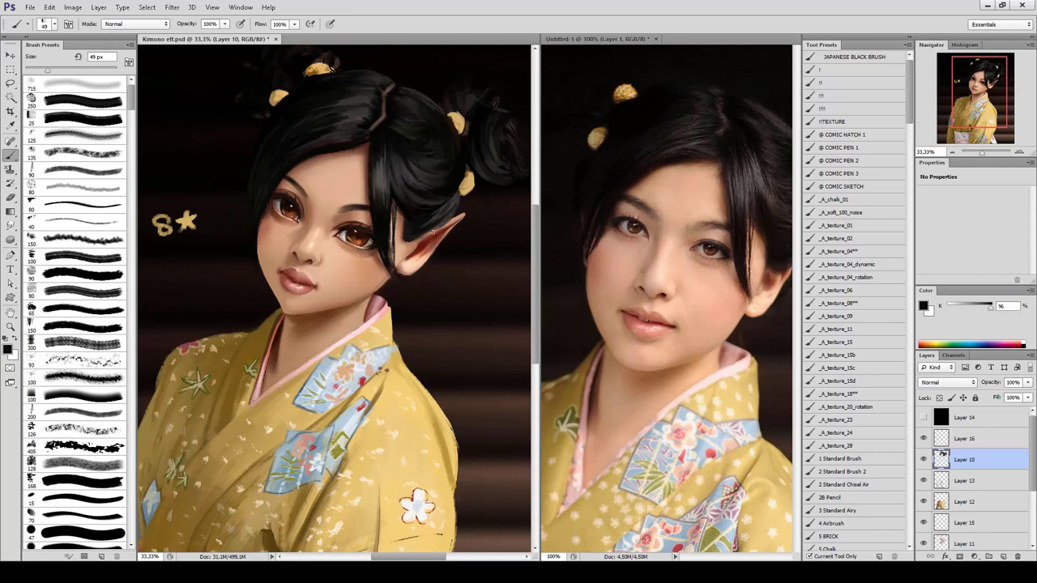
pyautogui.keyDown('alt'); pyautogui.click(388, 90); pyautogui.keyUp('alt')
pyautogui.keyDown('alt'); pyautogui.click(409, 121); pyautogui.keyUp('alt')
pyautogui.keyDown('alt'); pyautogui.click(393, 118); pyautogui.keyUp('alt')
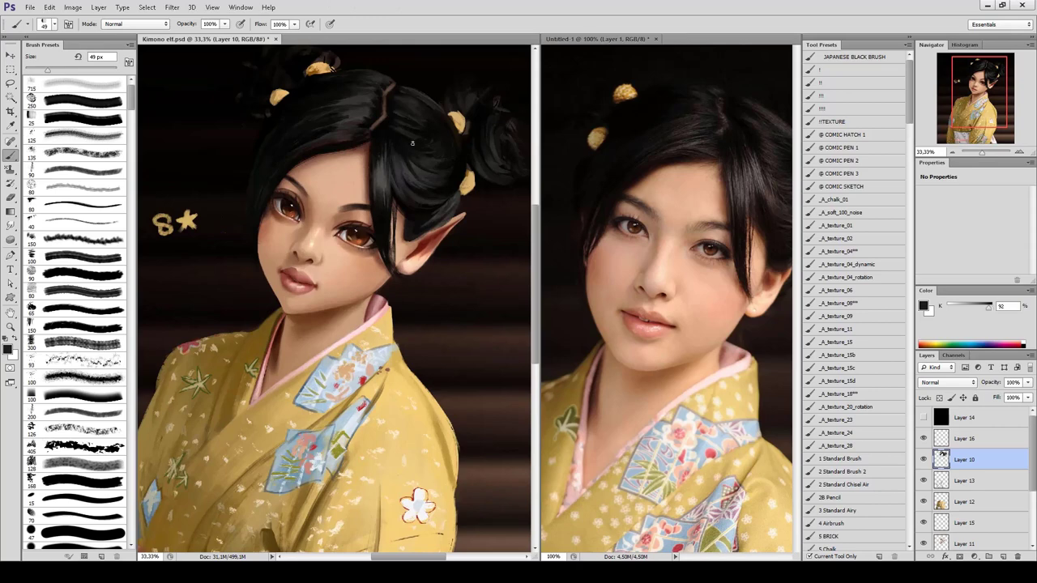
pyautogui.press('[')
pyautogui.hotkey('ctrl', '-')
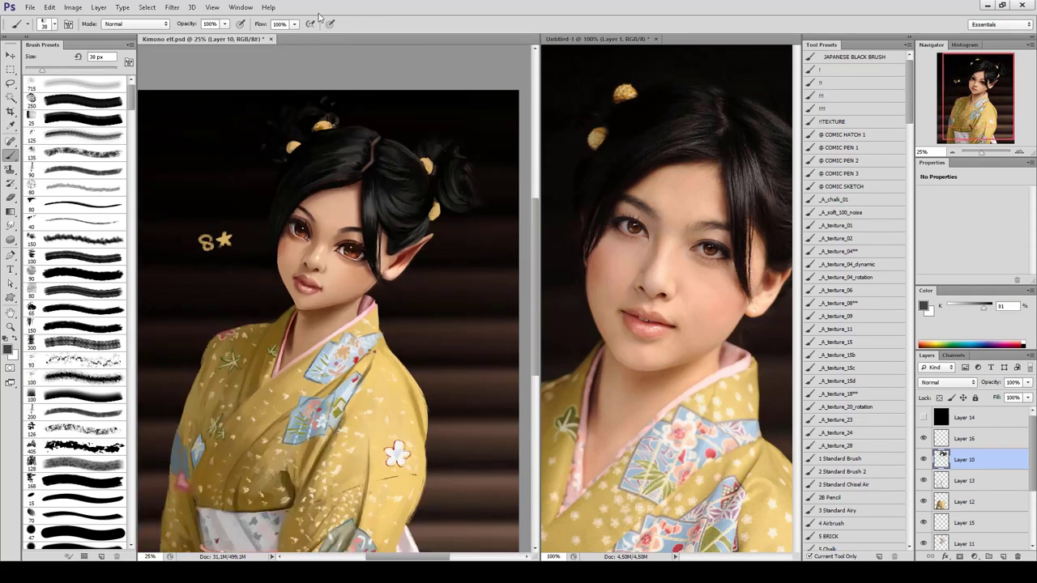
# Stamp the visible painting into new Layer 17 with Layer 16 hidden, then show Layer 16 again.
pyautogui.click(974, 442)
pyautogui.hotkey('ctrl', 'shift', 'alt', 'e')
pyautogui.click(923, 459)
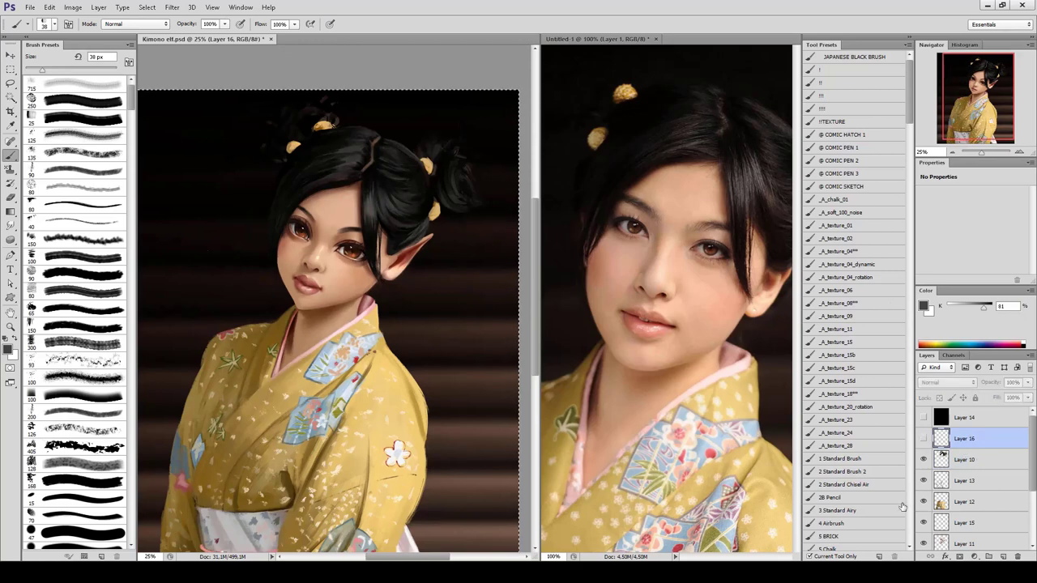
pyautogui.click(923, 460)
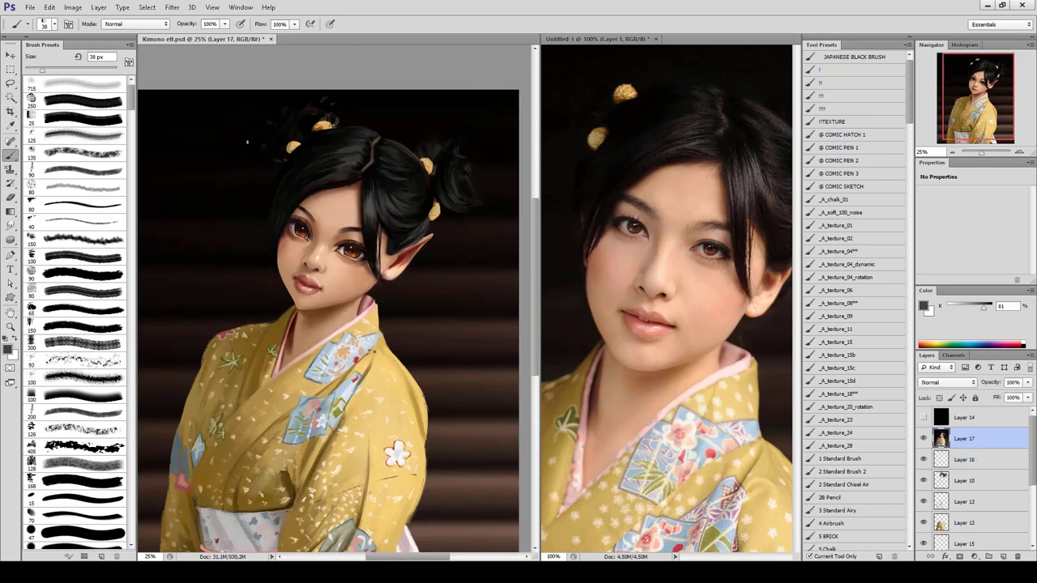
pyautogui.hotkey('ctrl', '[')
# Select the 500 px soft brush and set a light pink skin paint colour.
pyautogui.scroll(-5, 81, 364)
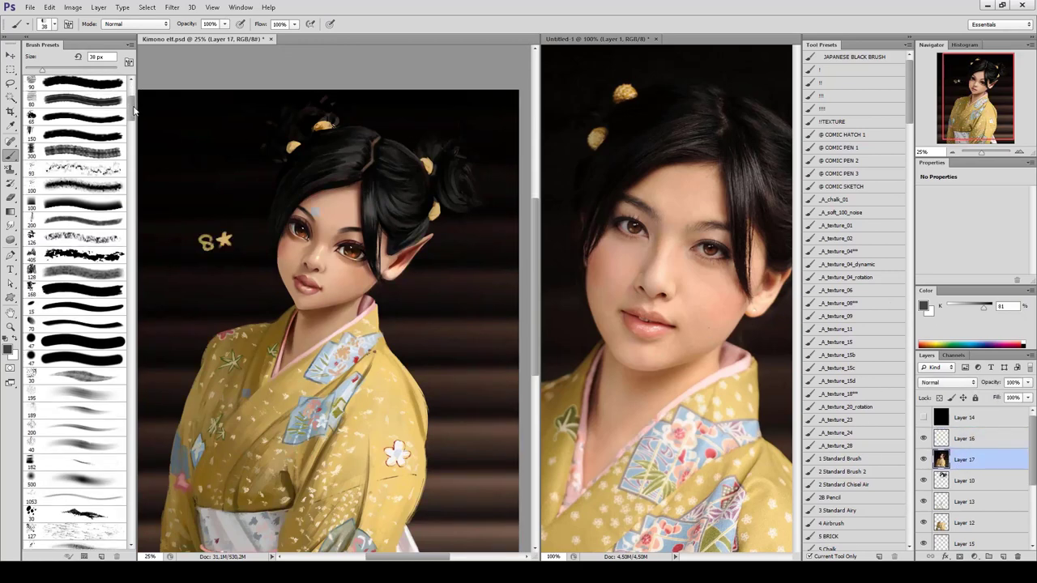
pyautogui.click(93, 473)
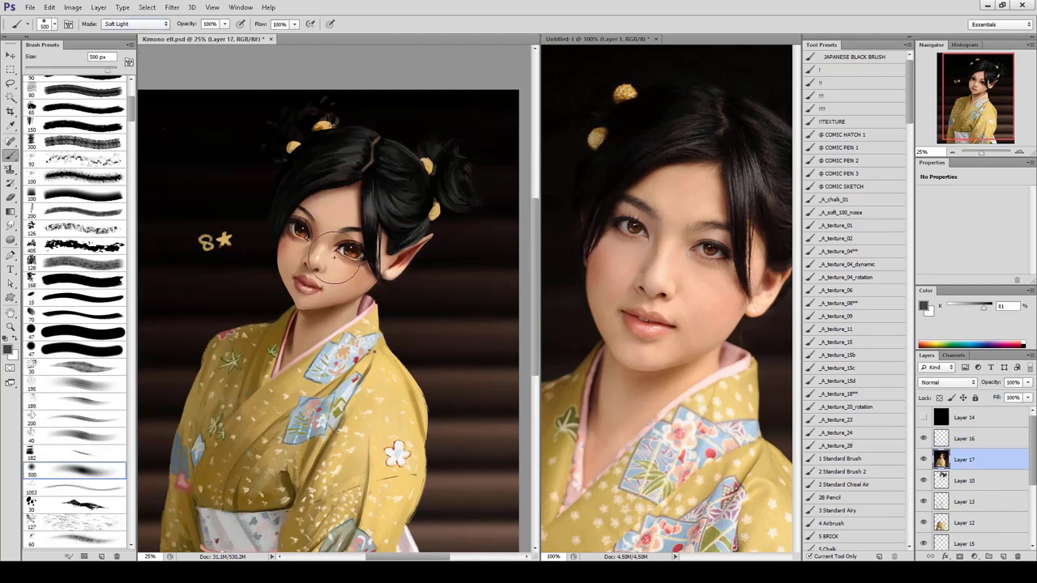
pyautogui.press('i')
pyautogui.click(10, 349)
pyautogui.click(619, 232)
pyautogui.press('b')
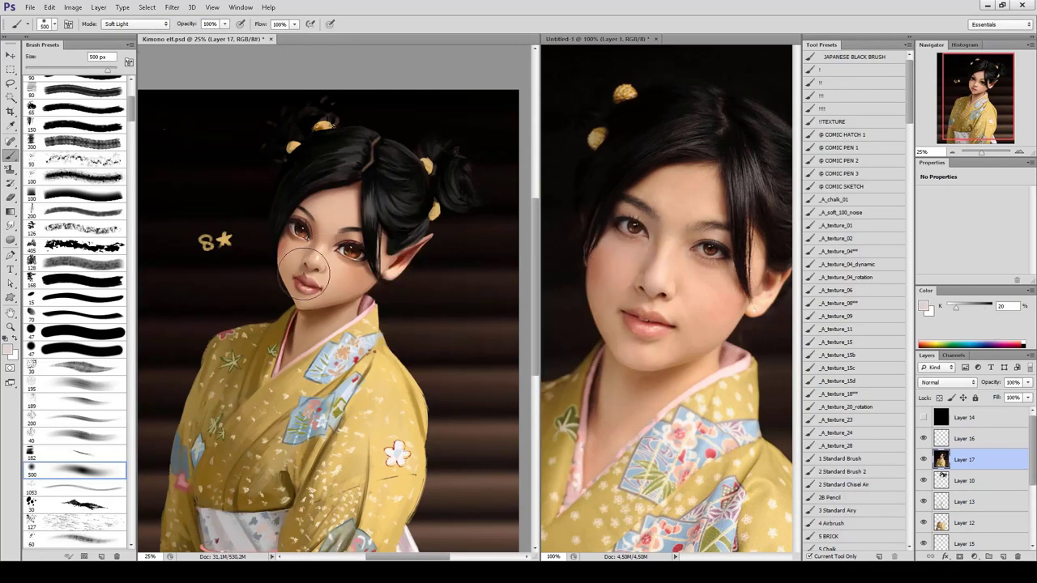
pyautogui.hotkey('ctrl', '-')
pyautogui.hotkey('ctrl', '+')
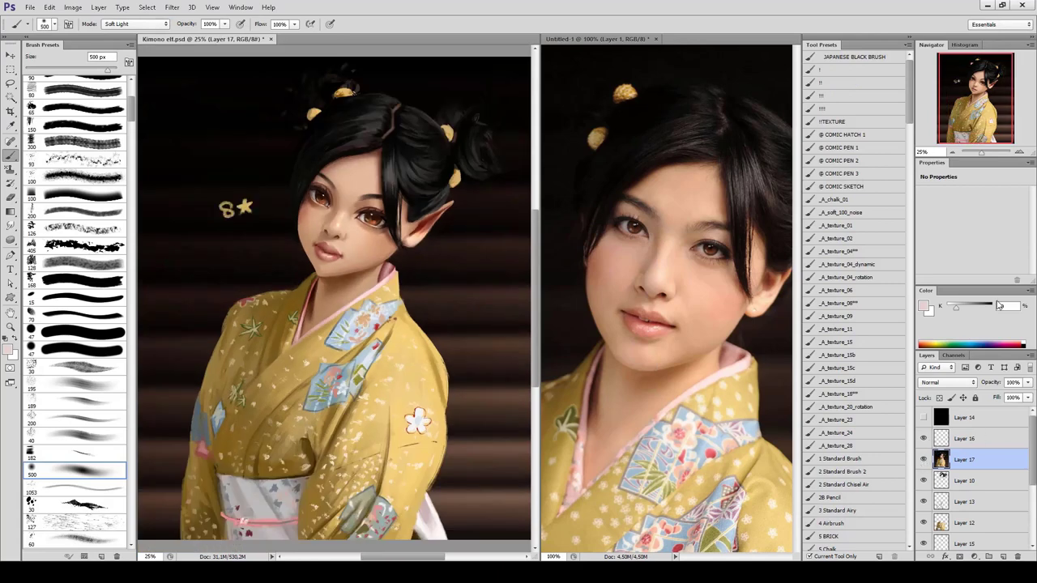
# Test a Soft Light High Pass copy of Layer 17, delete it, and duplicate Layer 17 again.
pyautogui.hotkey('ctrl', 'j')
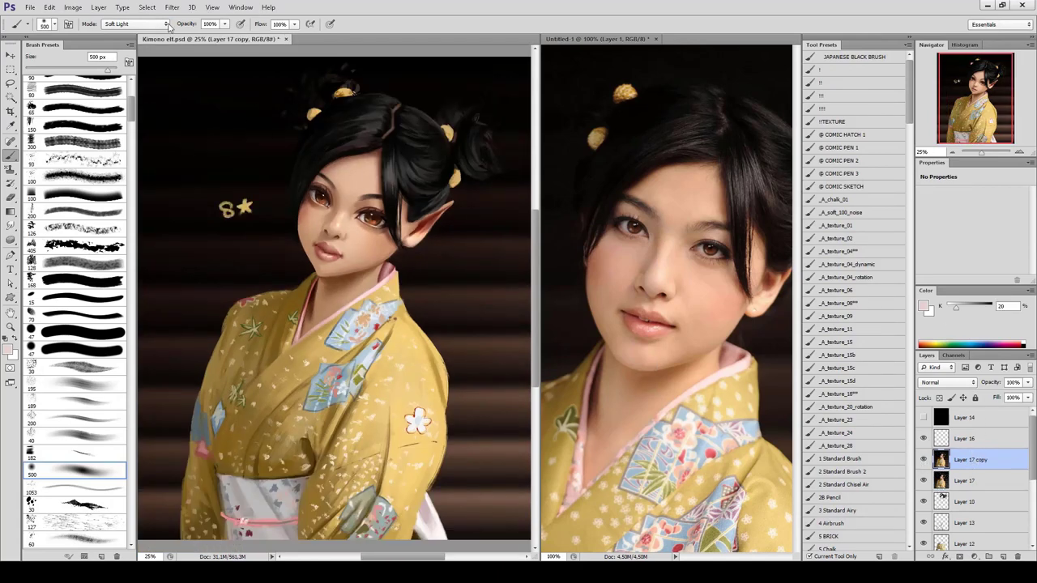
pyautogui.hotkey('ctrl', 'alt', 'f')
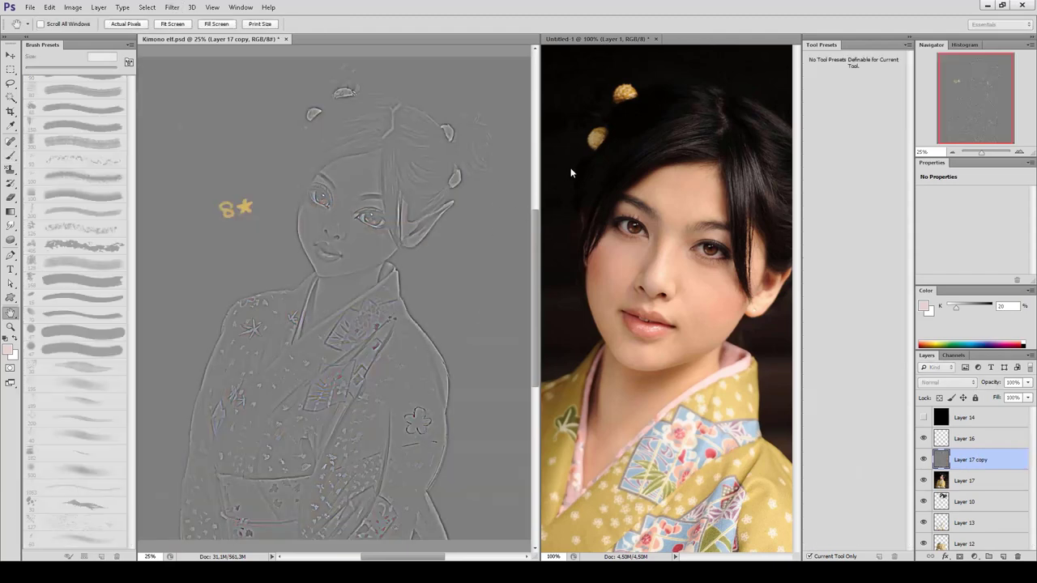
pyautogui.press('Return')
pyautogui.hotkey('shift', 'alt', 'f')
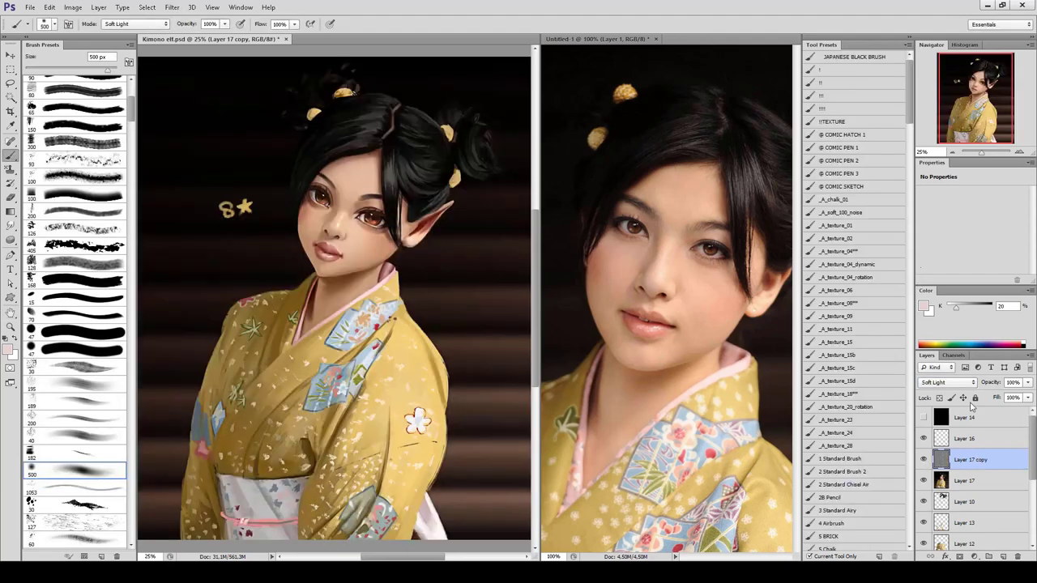
pyautogui.hotkey('ctrl', '+')
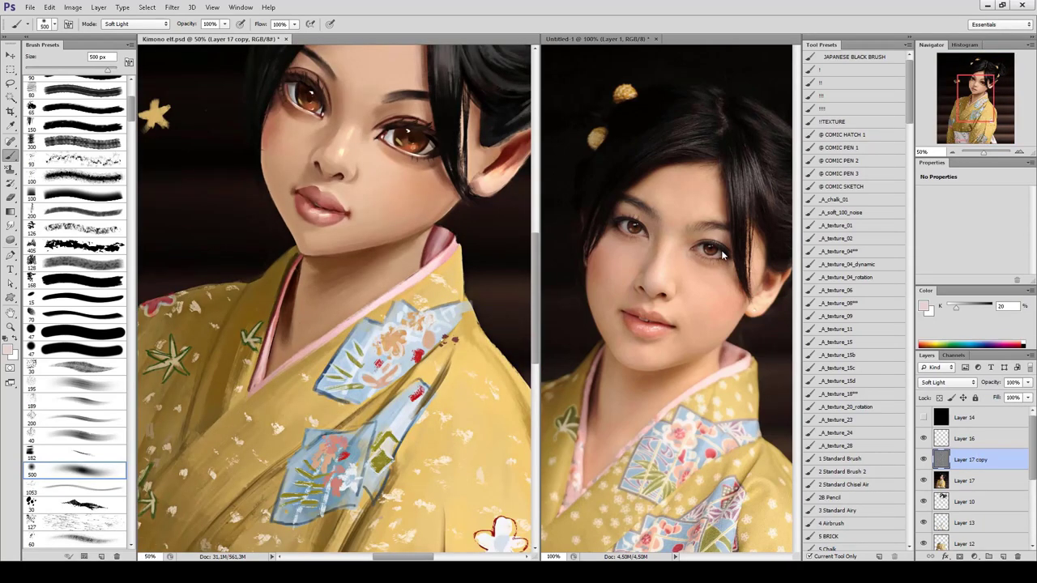
pyautogui.click(924, 460)
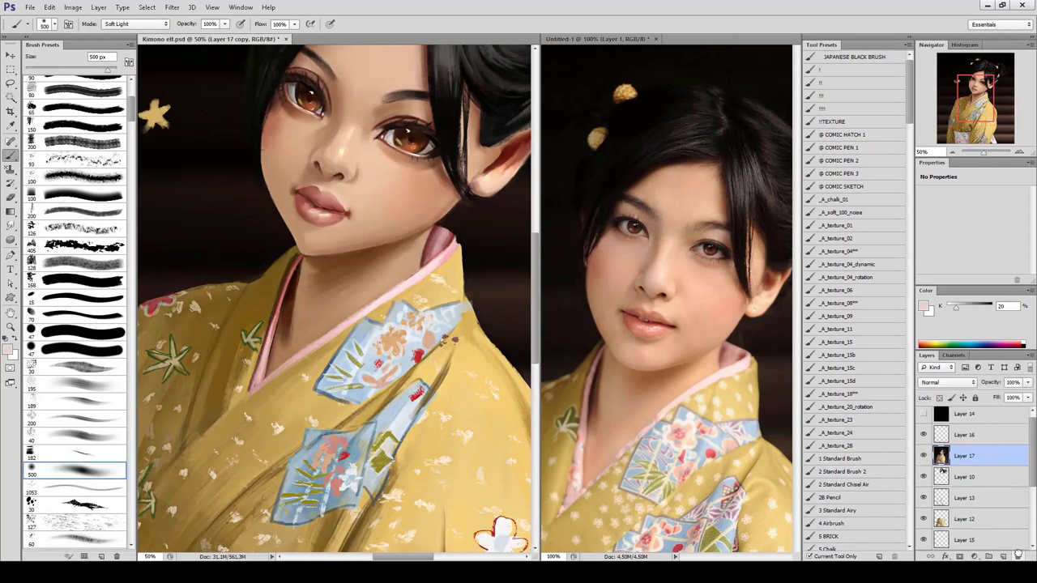
pyautogui.moveTo(954, 451); pyautogui.dragTo(1017, 556)
pyautogui.hotkey('ctrl', '-')
pyautogui.hotkey('ctrl', '-')
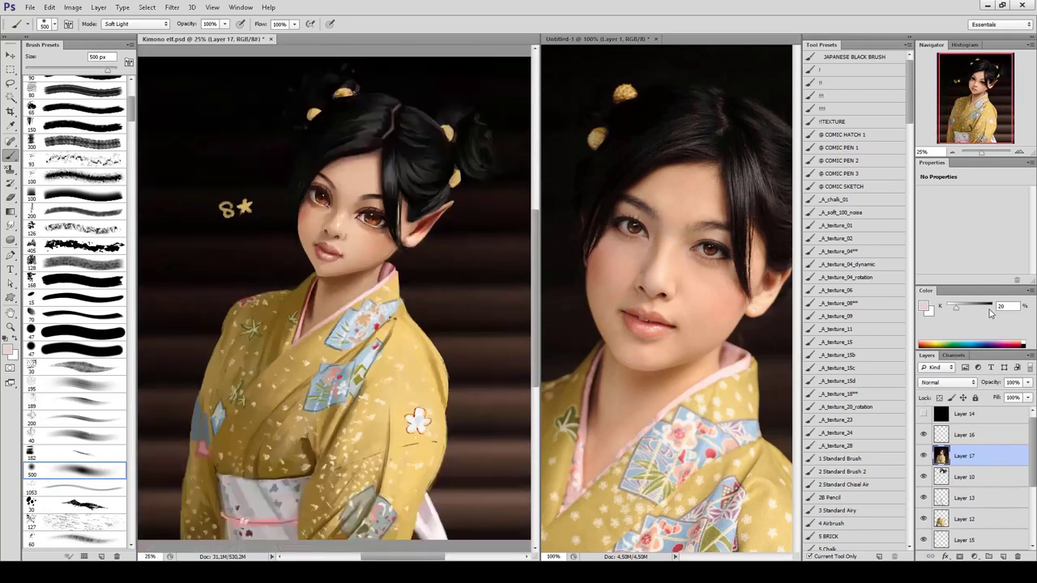
pyautogui.hotkey('ctrl', 'j')
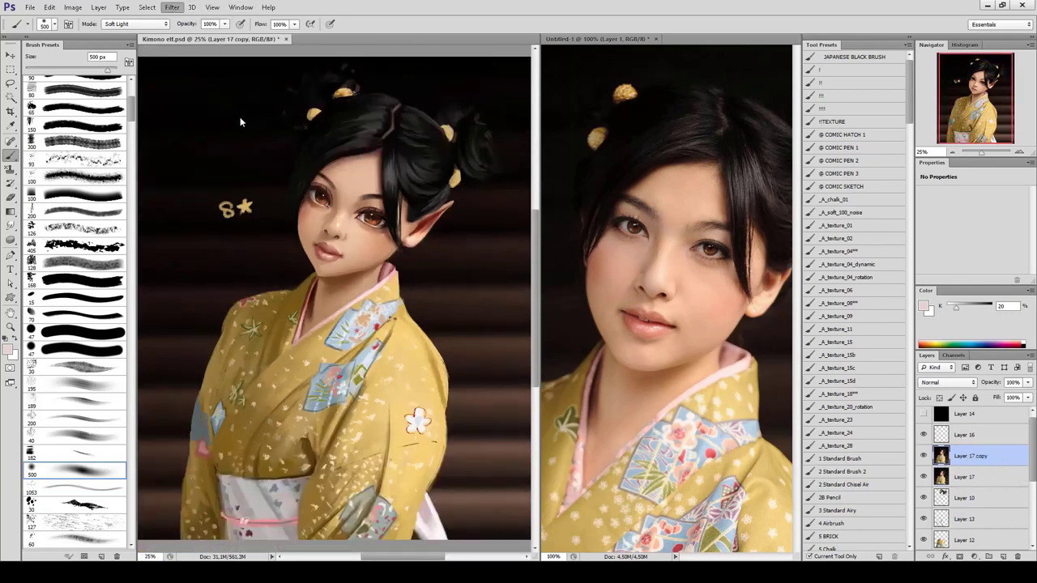
# Field Blur Layer 17 copy with pins on the face, background, kimono chest (3 px) and bottom edge.
pyautogui.hotkey('ctrl', 'alt', 'f')
pyautogui.moveTo(261, 298); pyautogui.dragTo(259, 195)
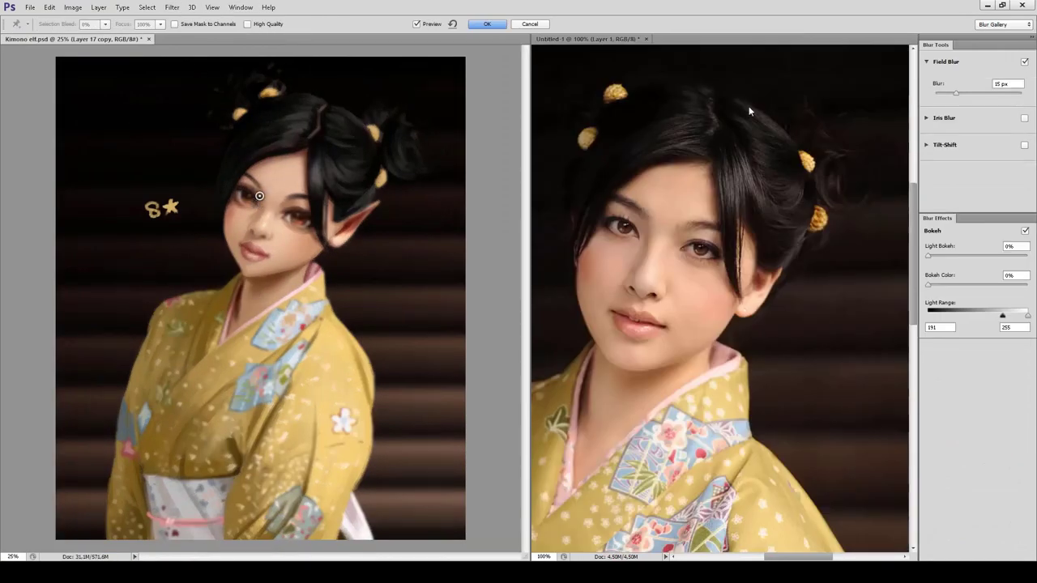
pyautogui.click(122, 332)
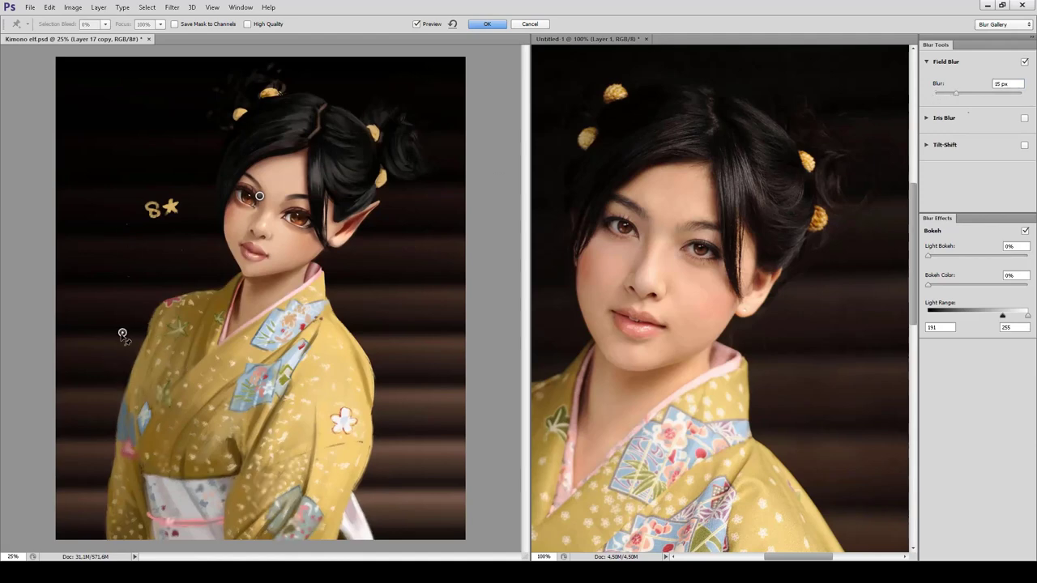
pyautogui.moveTo(123, 332); pyautogui.dragTo(108, 349)
pyautogui.click(208, 375)
pyautogui.moveTo(956, 93); pyautogui.dragTo(940, 93)
pyautogui.click(370, 533)
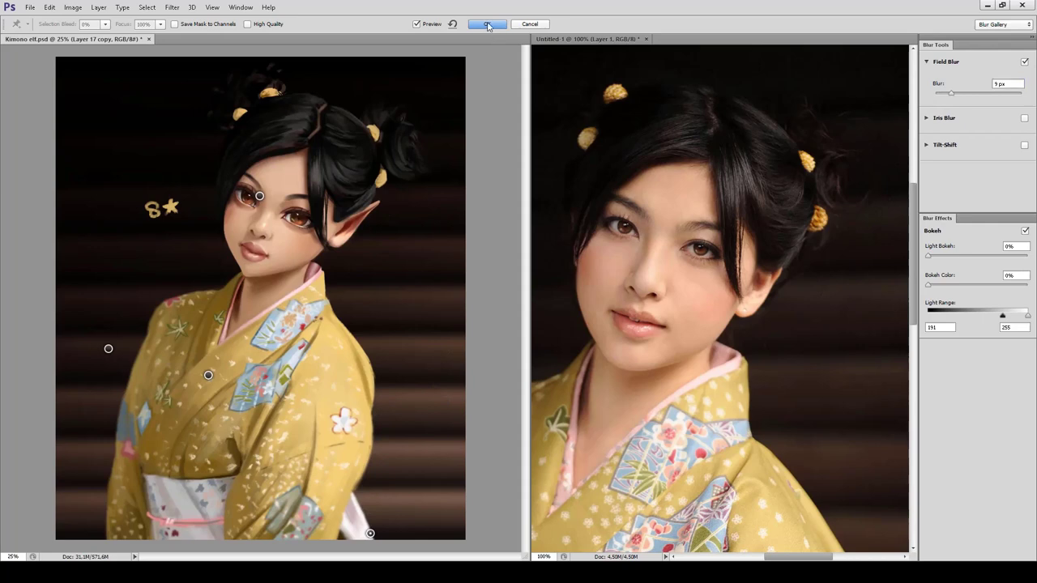
pyautogui.click(487, 23)
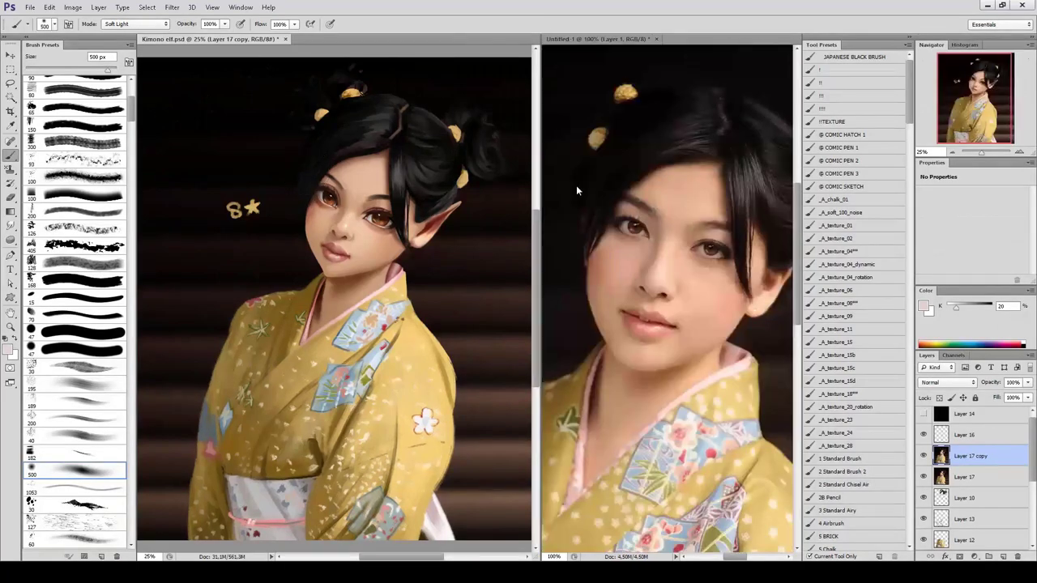
pyautogui.scroll(-3, 671, 146)
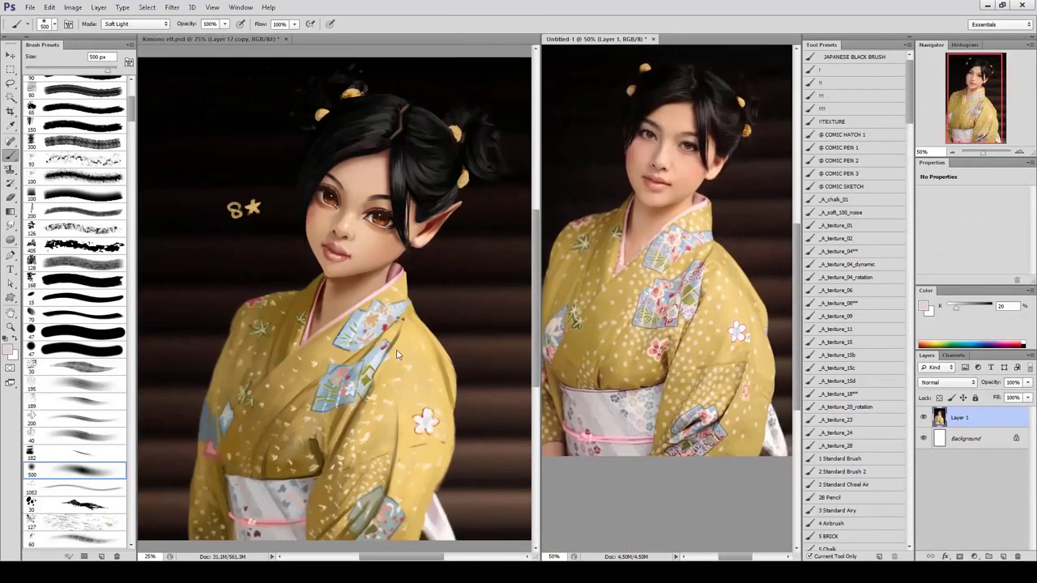
# Try a multi-point Curves adjustment on the painting, compare it, then delete it.
pyautogui.hotkey('ctrl', 'Tab')
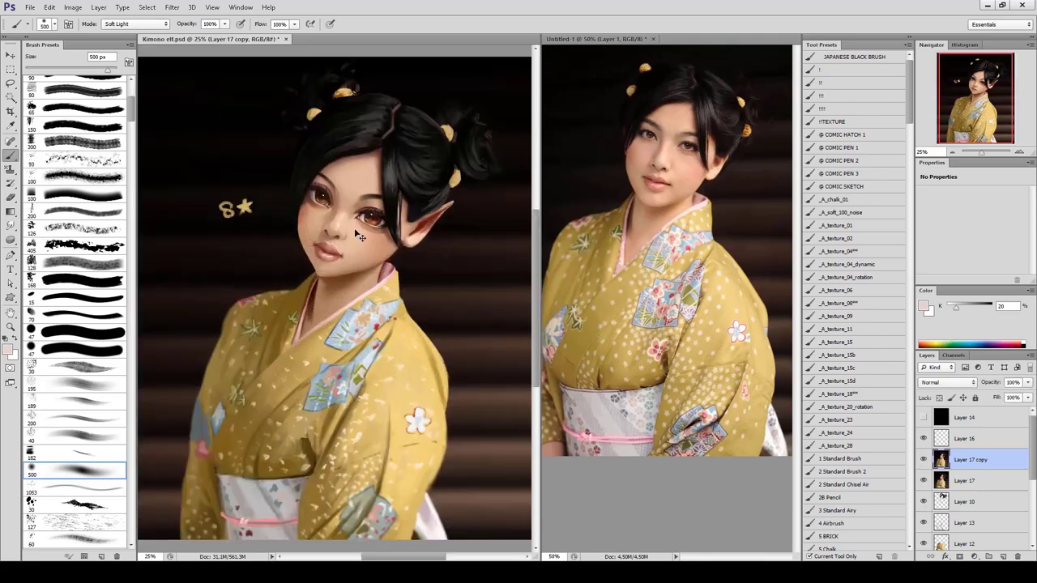
pyautogui.scroll(1, 355, 230)
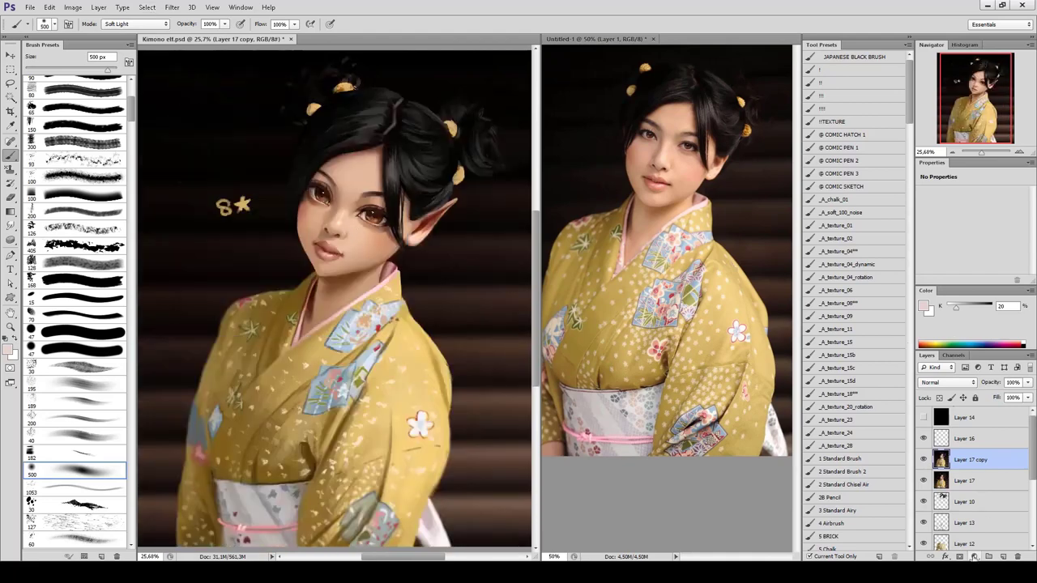
pyautogui.hotkey('ctrl', 'm')
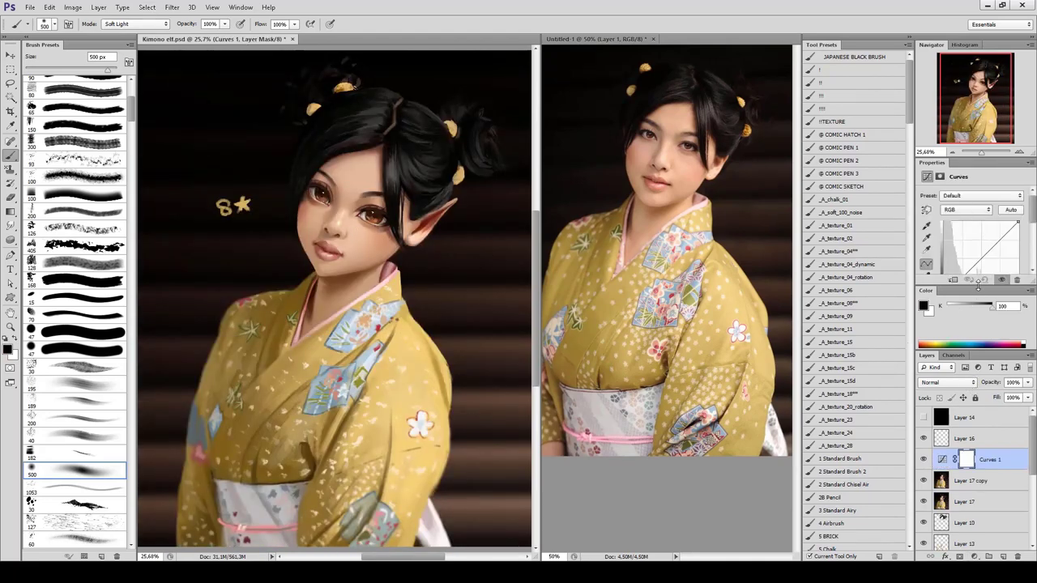
pyautogui.moveTo(978, 285); pyautogui.dragTo(978, 320)
pyautogui.click(1001, 240)
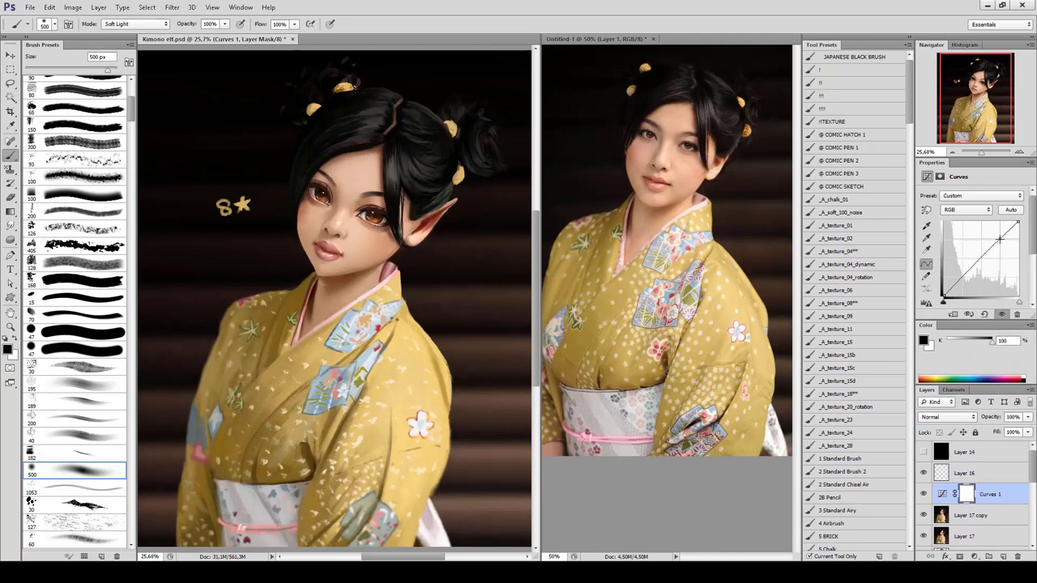
pyautogui.moveTo(964, 277); pyautogui.dragTo(963, 281)
pyautogui.click(980, 259)
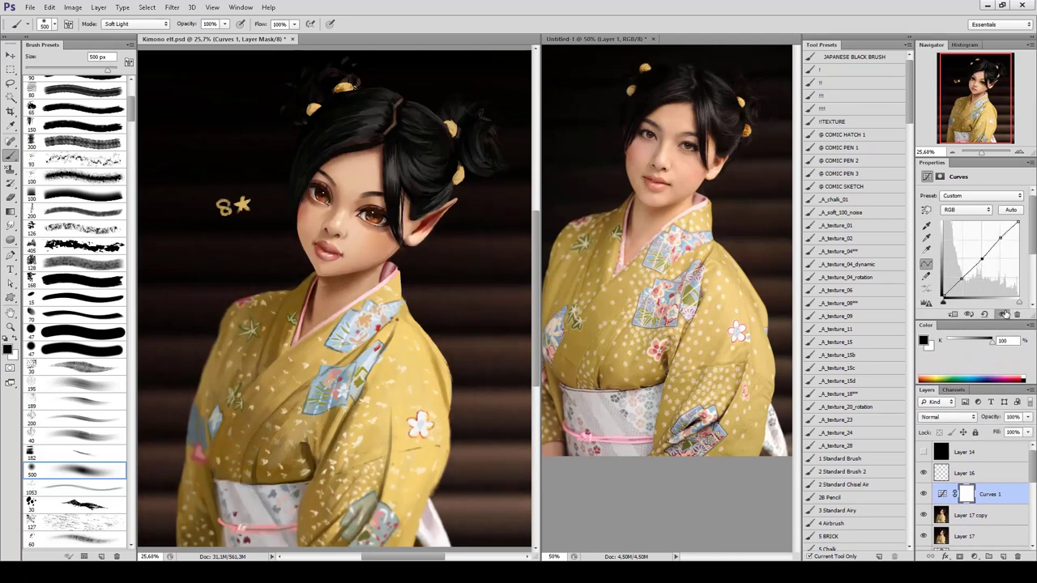
pyautogui.moveTo(913, 285); pyautogui.dragTo(902, 285)
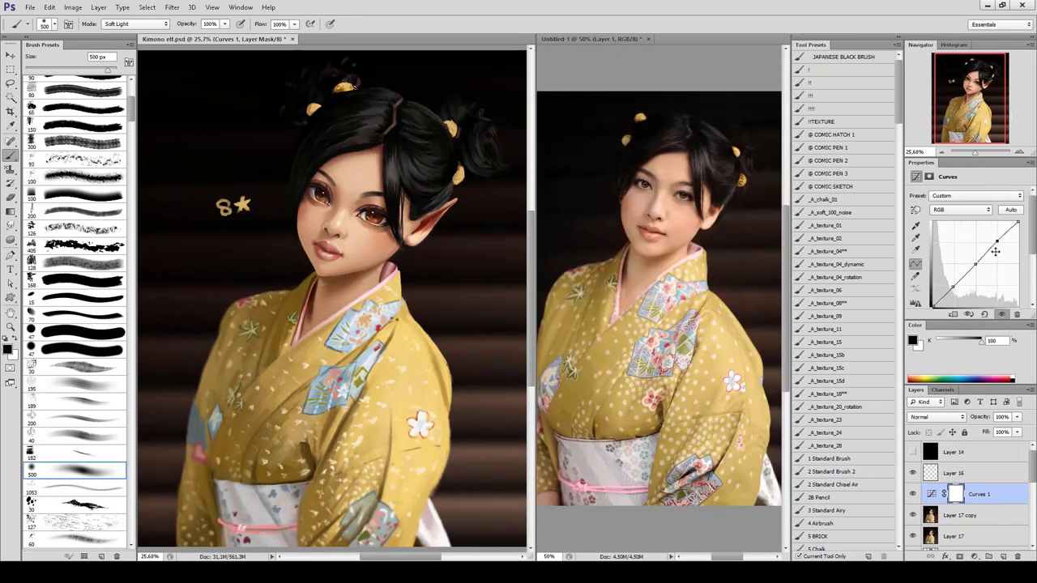
pyautogui.click(1001, 315)
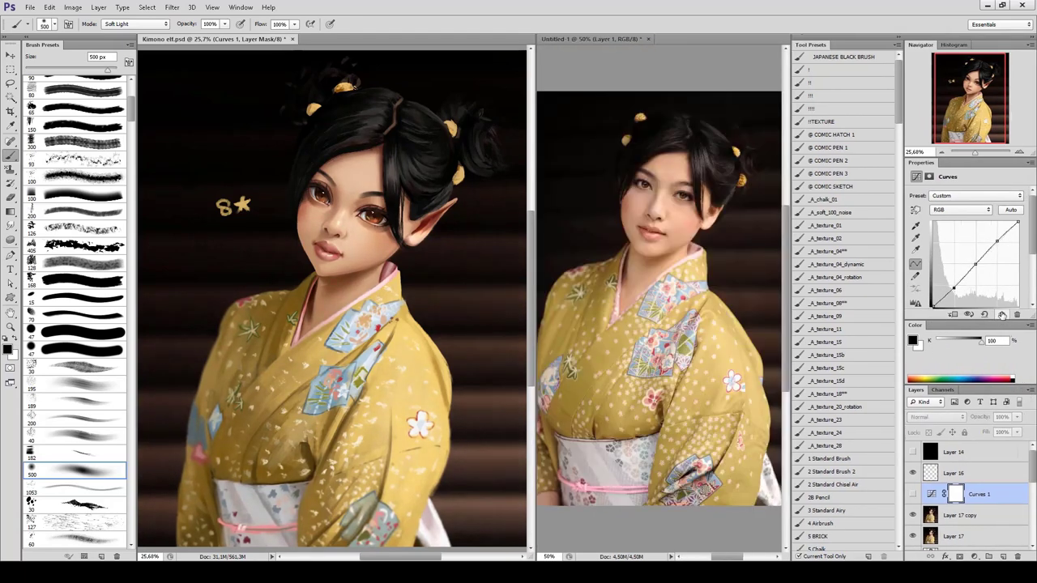
pyautogui.click(1018, 557)
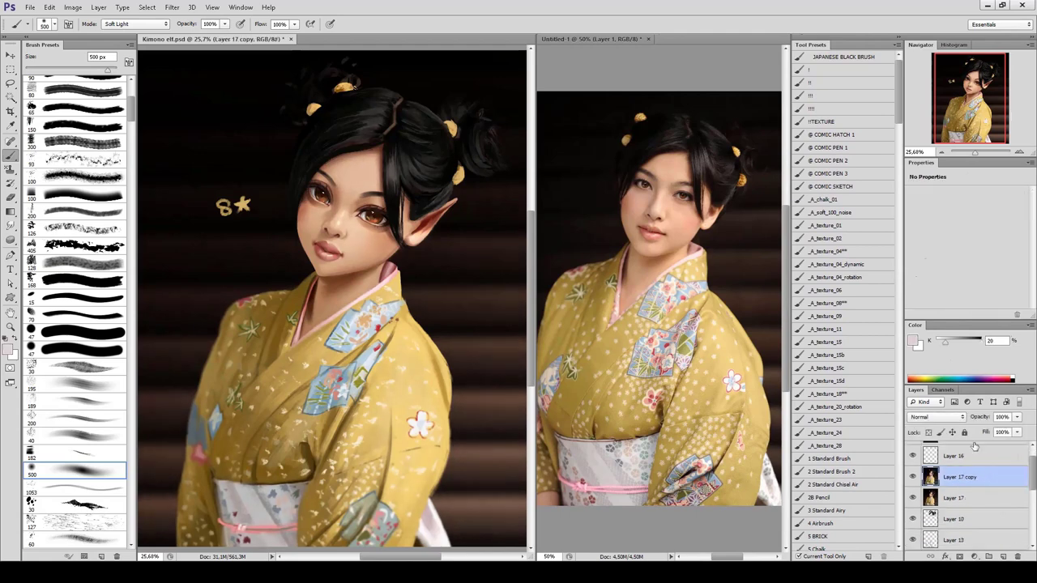
# Add a Levels adjustment with inputs 4, 1.00, 240 and compare it on and off.
pyautogui.click(975, 557)
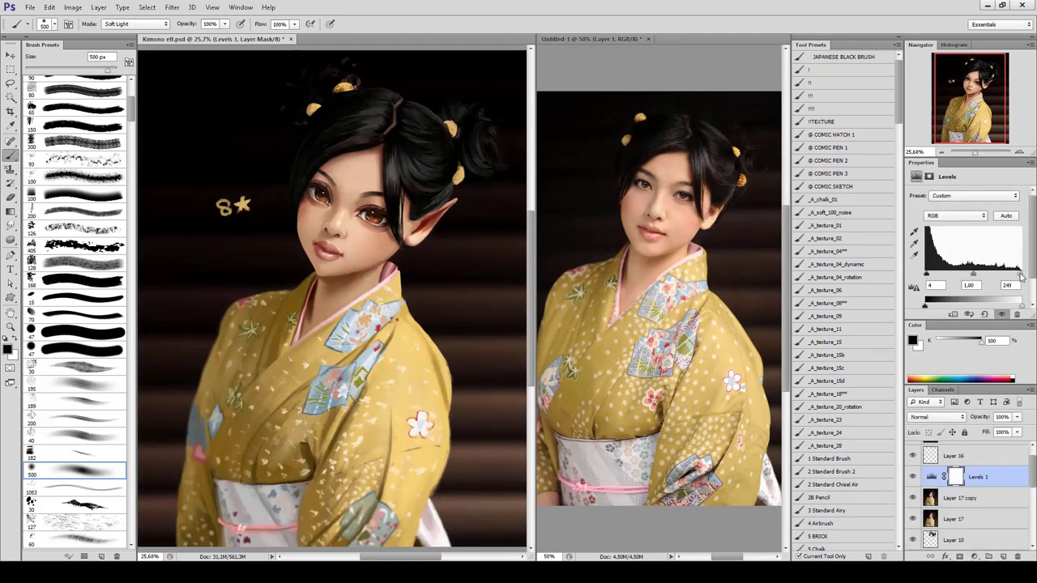
pyautogui.moveTo(1021, 277); pyautogui.dragTo(1019, 276)
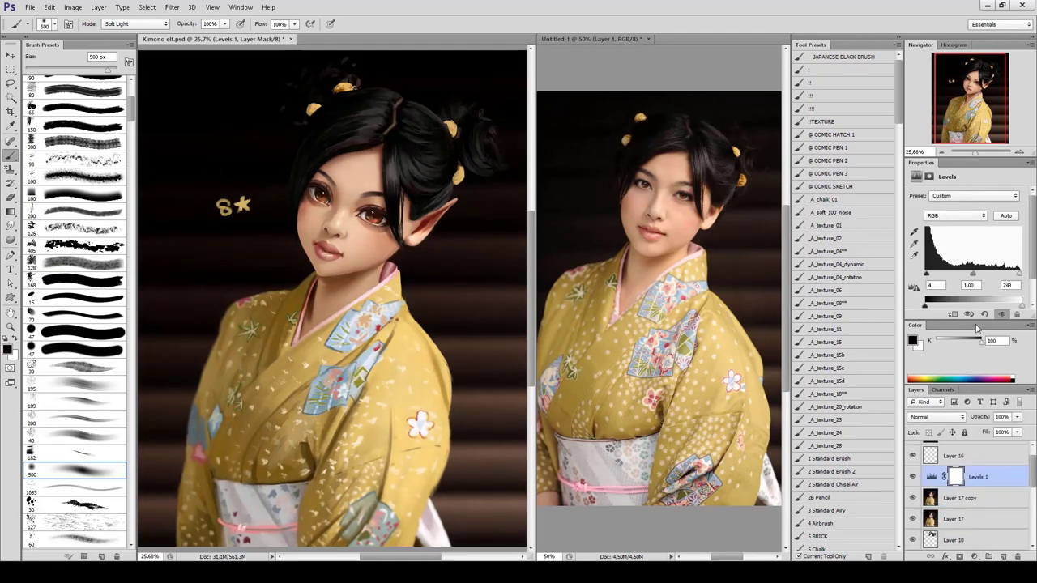
pyautogui.click(727, 216)
pyautogui.click(347, 79)
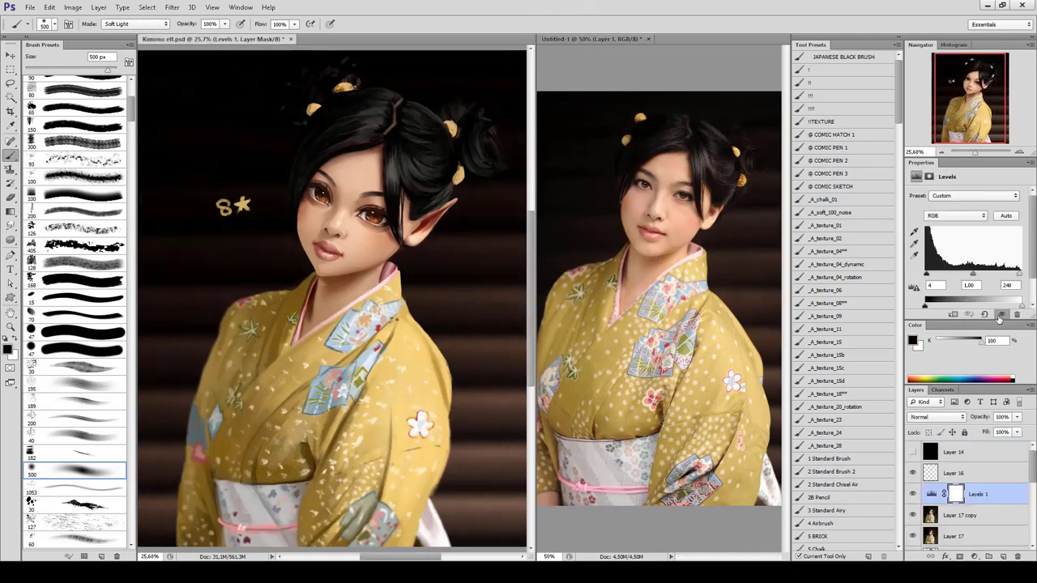
pyautogui.click(1001, 315)
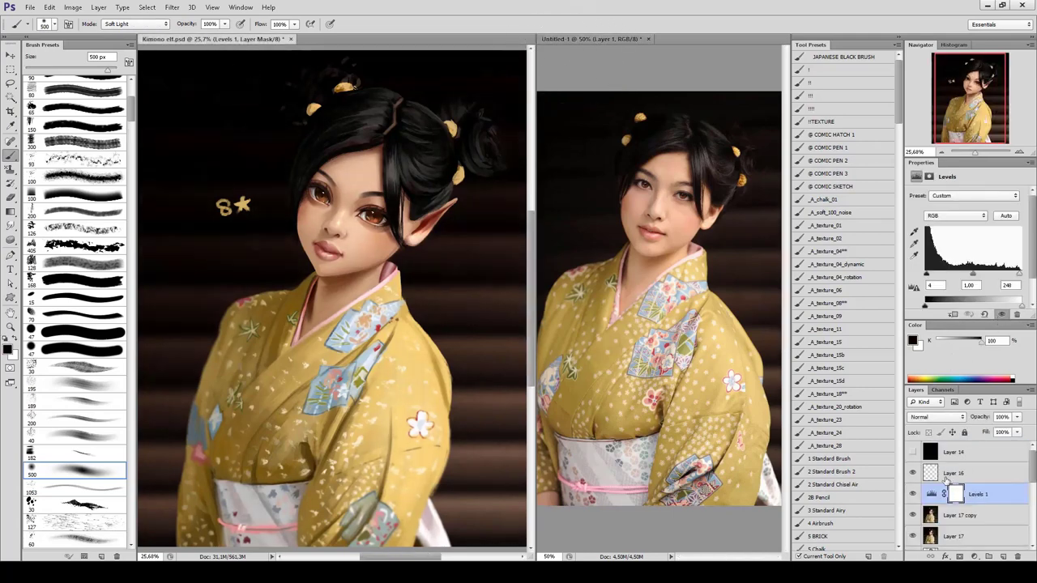